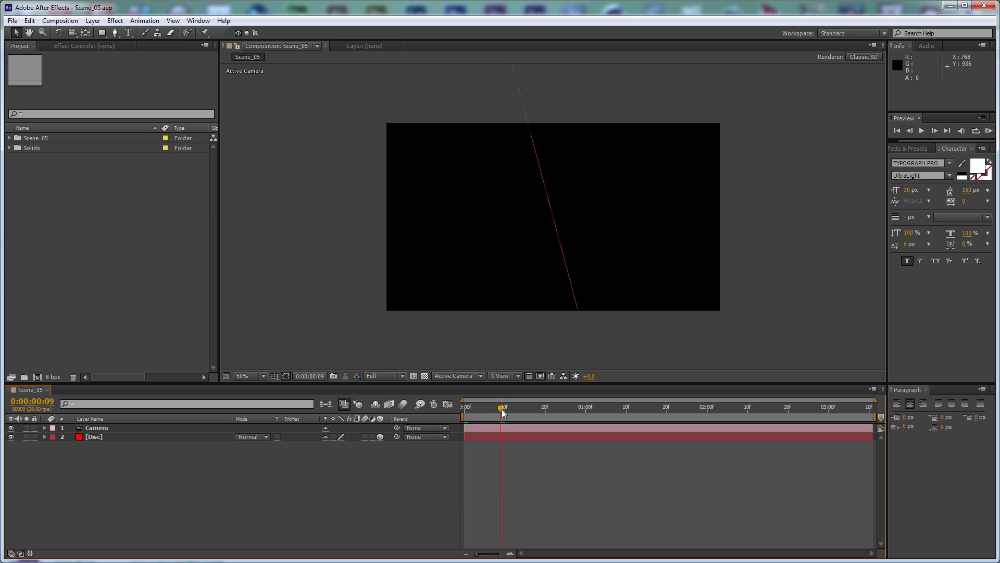
Return to the first frame and add the Scene_05_Beauty sequence to the composition below the Disc layer
{"action": "left_click_drag", "start_coordinate": [502, 409], "coordinate": [431, 411]}
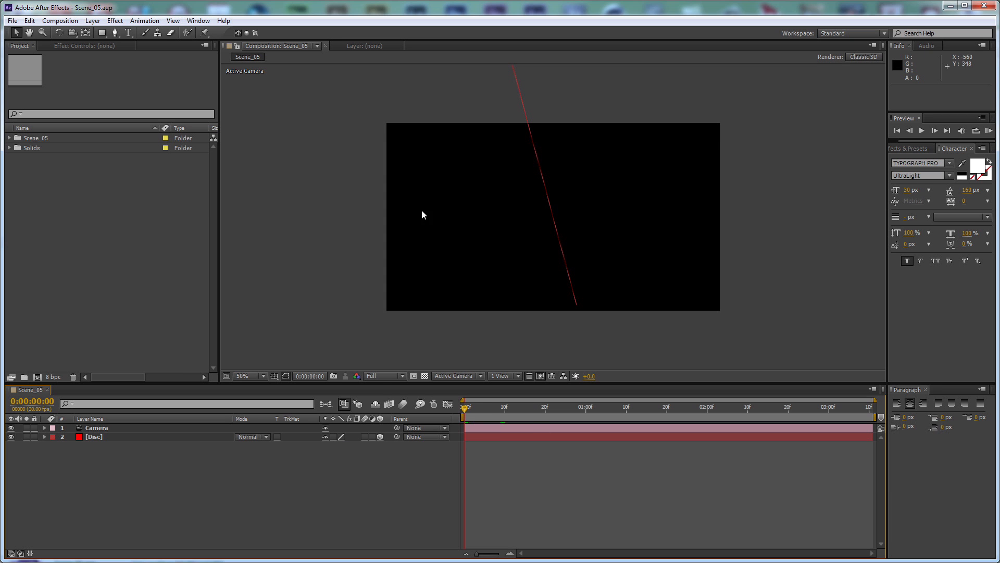
{"action": "left_click_drag", "start_coordinate": [207, 484], "coordinate": [85, 430]}
{"action": "left_click", "coordinate": [152, 464]}
{"action": "left_click", "coordinate": [10, 139]}
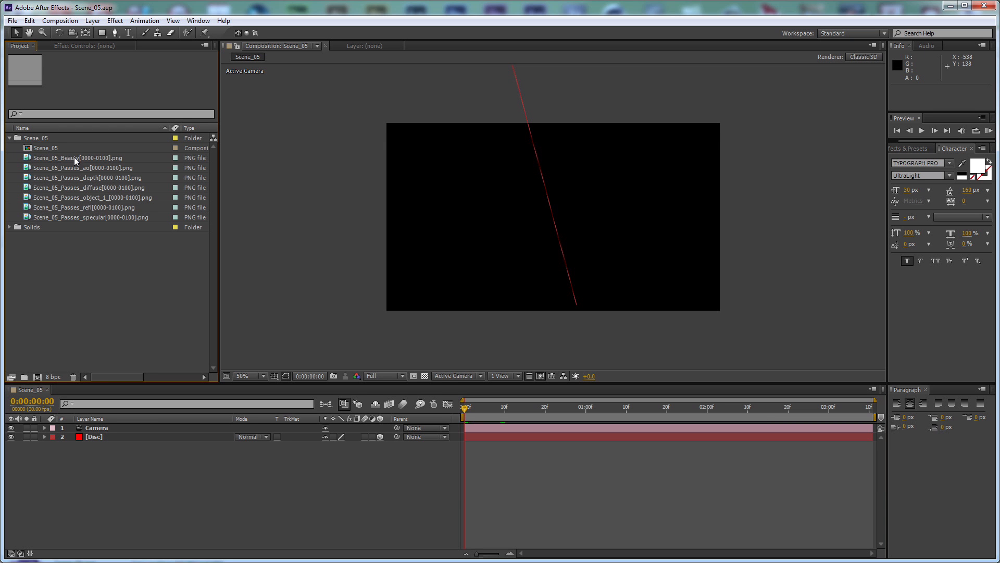
{"action": "left_click_drag", "start_coordinate": [80, 158], "coordinate": [150, 449]}
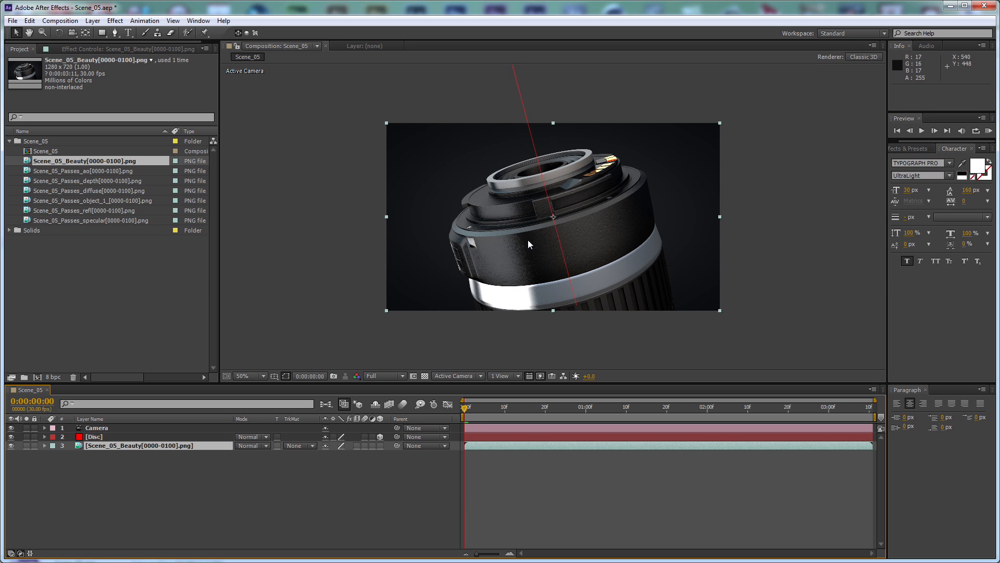
Add the Scene_05_Passes_ao sequence directly above the Beauty layer and set its blending mode to Multiply
{"action": "left_click_drag", "start_coordinate": [80, 172], "coordinate": [171, 443]}
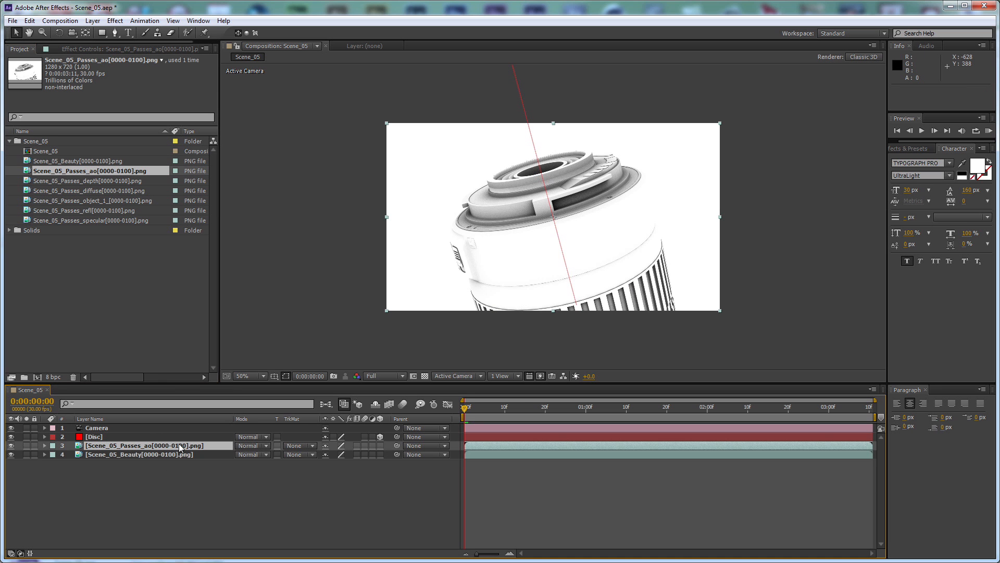
{"action": "left_click", "coordinate": [241, 444]}
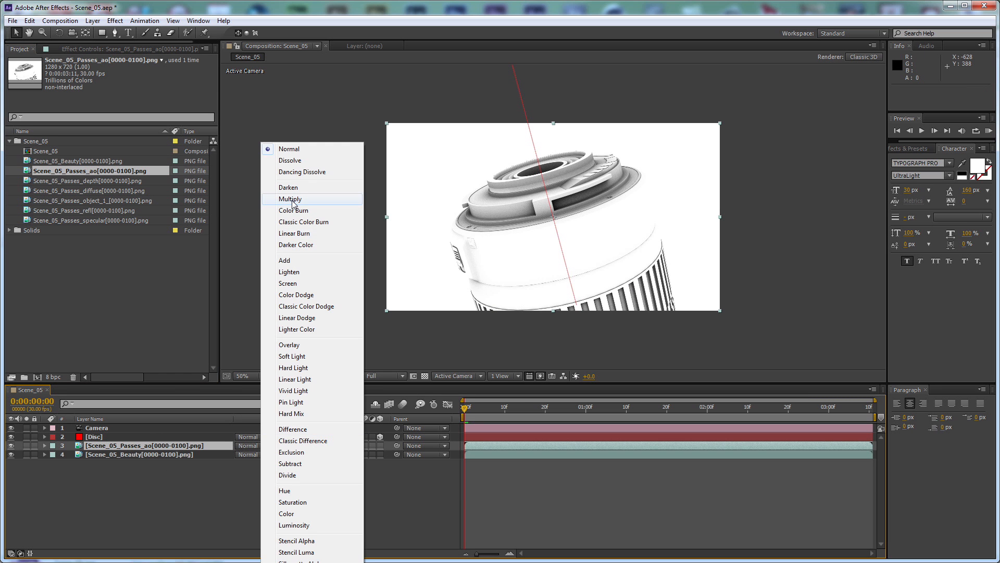
{"action": "left_click", "coordinate": [290, 199]}
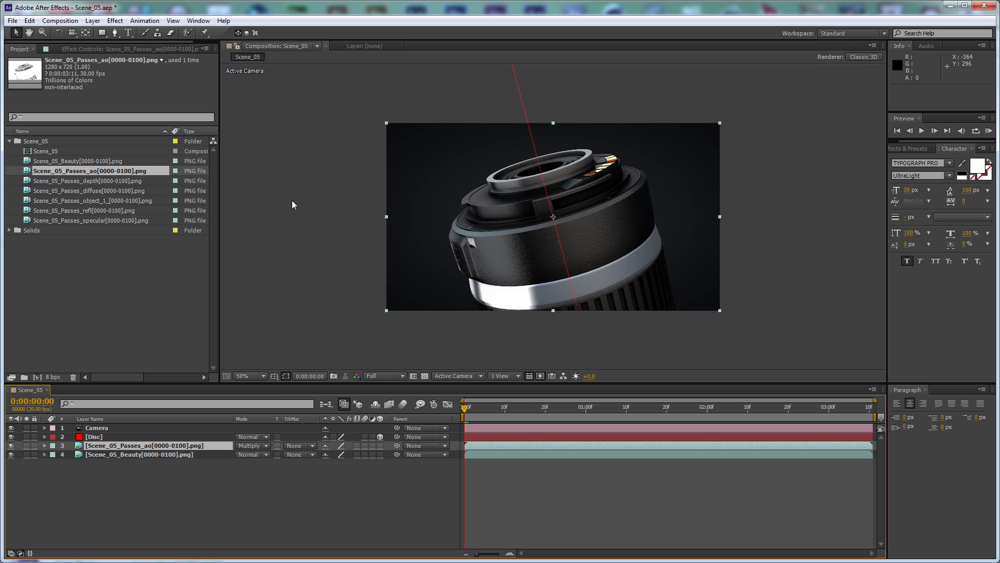
Set the ambient occlusion layer's opacity to 50% and collapse its properties
{"action": "key", "text": "t"}
{"action": "left_click", "coordinate": [329, 454]}
{"action": "type", "text": "50"}
{"action": "key", "text": "Return"}
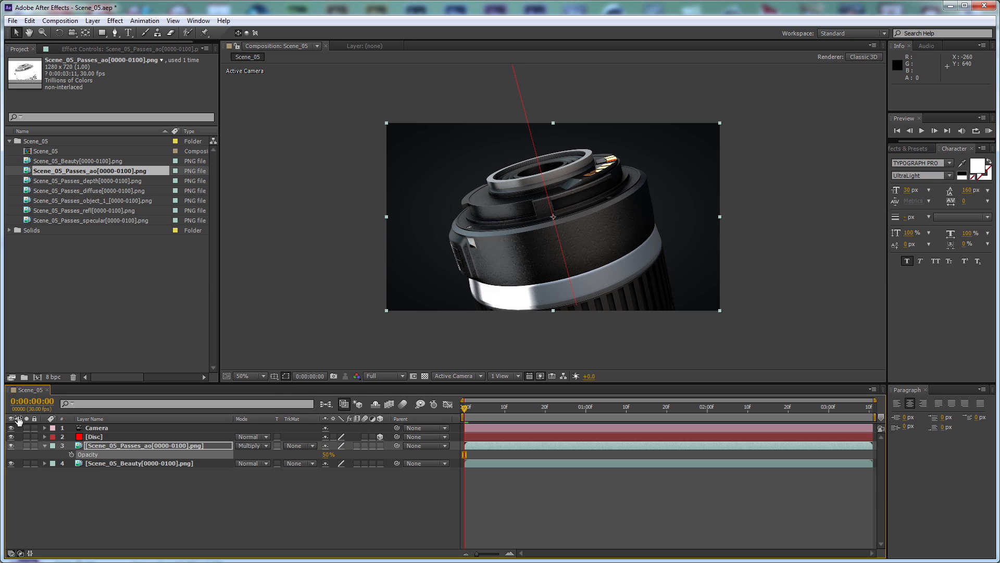
{"action": "left_click", "coordinate": [44, 446]}
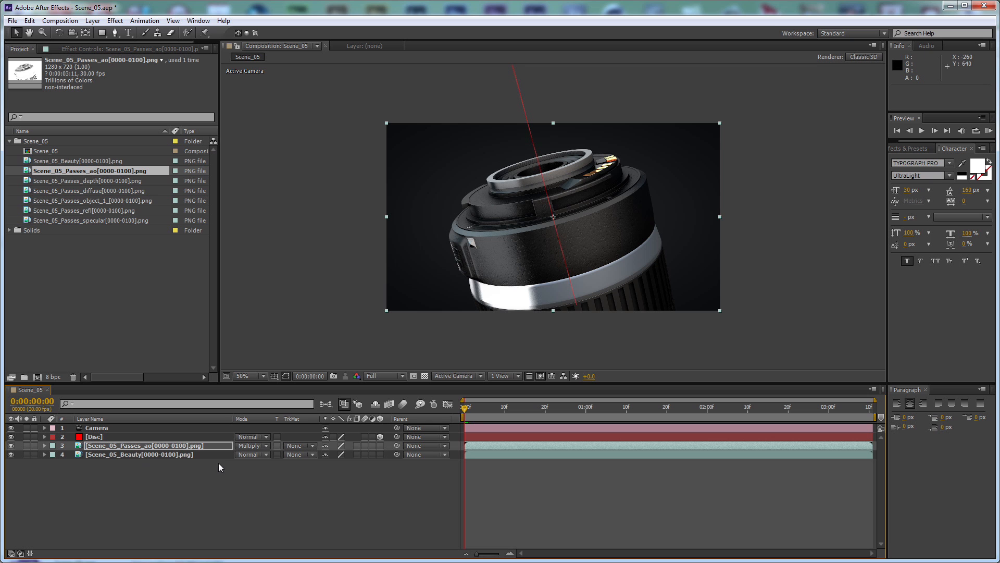
Add the Scene_05_Passes_diffuse sequence above the ambient occlusion layer and set its blending mode to Screen
{"action": "left_click_drag", "start_coordinate": [109, 189], "coordinate": [191, 445]}
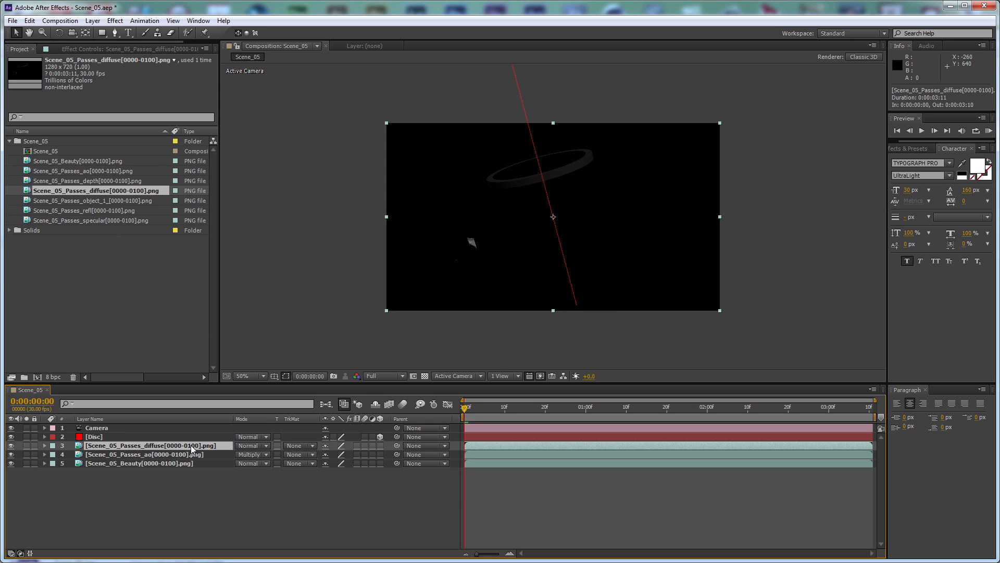
{"action": "left_click", "coordinate": [251, 446]}
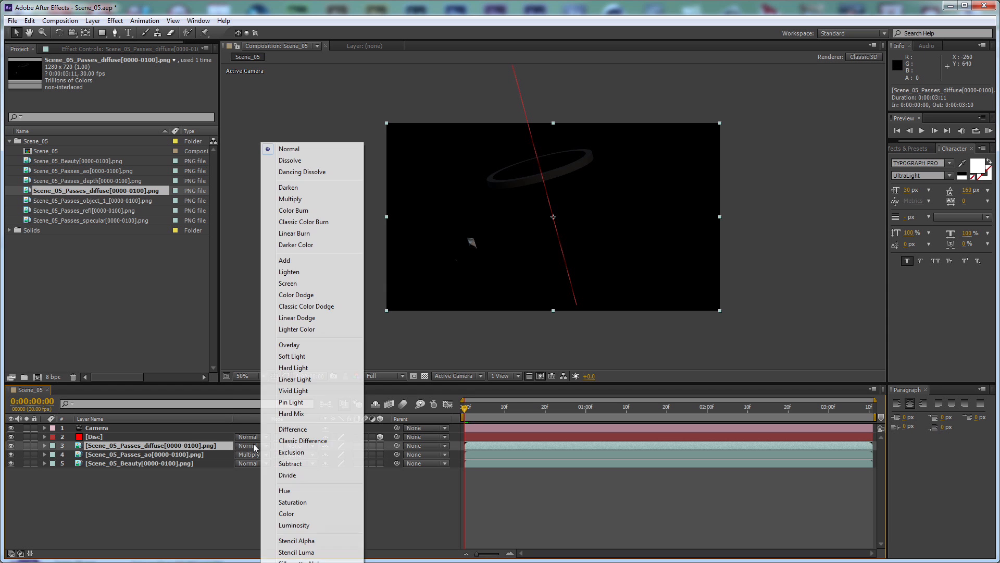
{"action": "left_click", "coordinate": [300, 284]}
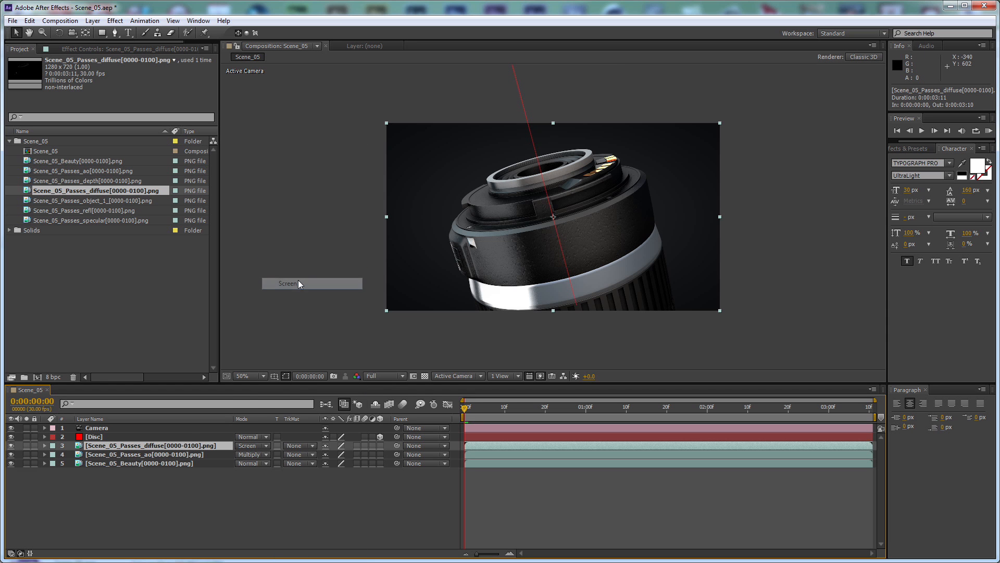
Compare the image with and without the diffuse pass, and set that layer's opacity to 50%
{"action": "left_click", "coordinate": [10, 446]}
{"action": "left_click", "coordinate": [11, 446]}
{"action": "left_click", "coordinate": [11, 446]}
{"action": "left_click", "coordinate": [11, 446]}
{"action": "left_click", "coordinate": [11, 446]}
{"action": "left_click", "coordinate": [11, 446]}
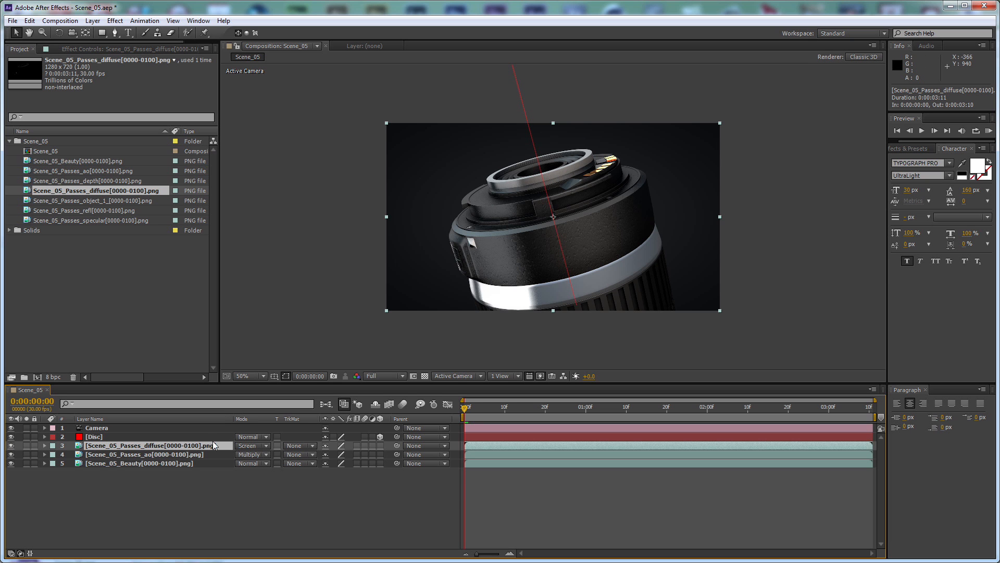
{"action": "key", "text": "t"}
{"action": "left_click", "coordinate": [328, 453]}
{"action": "type", "text": "50"}
{"action": "key", "text": "Return"}
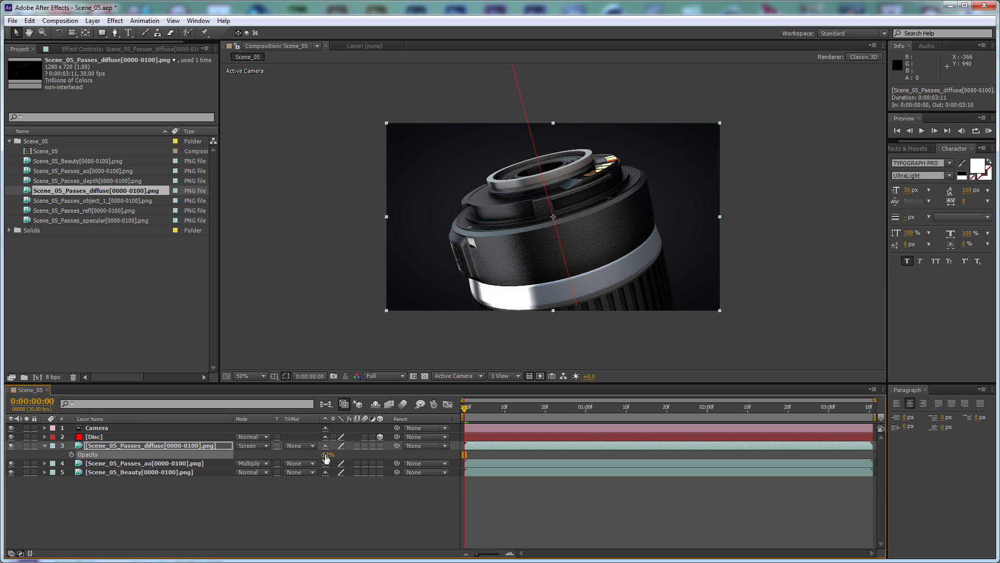
{"action": "left_click", "coordinate": [44, 446]}
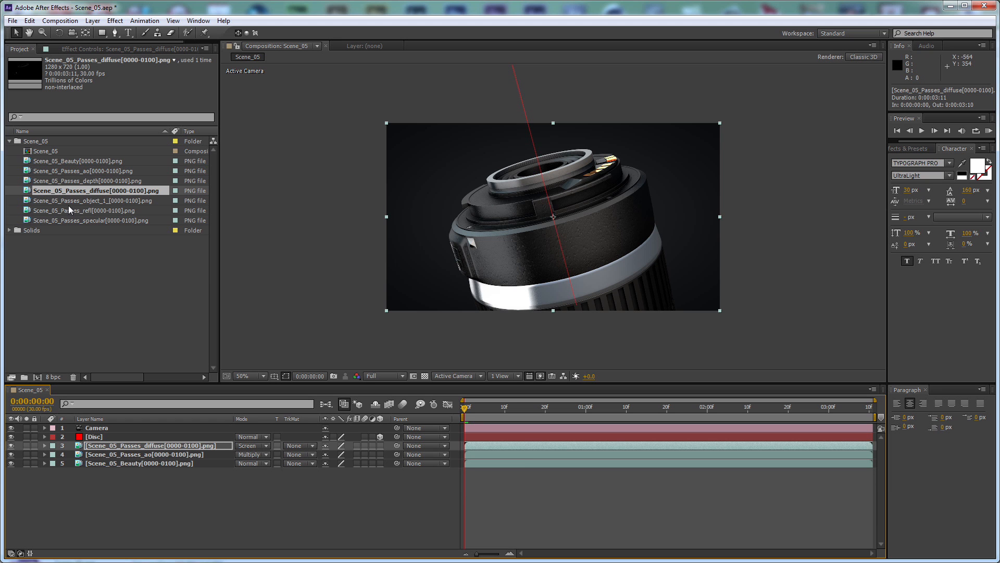
Add the Scene_05_Passes_refl sequence above the diffuse layer and set its blending mode to Screen
{"action": "left_click_drag", "start_coordinate": [102, 212], "coordinate": [173, 442]}
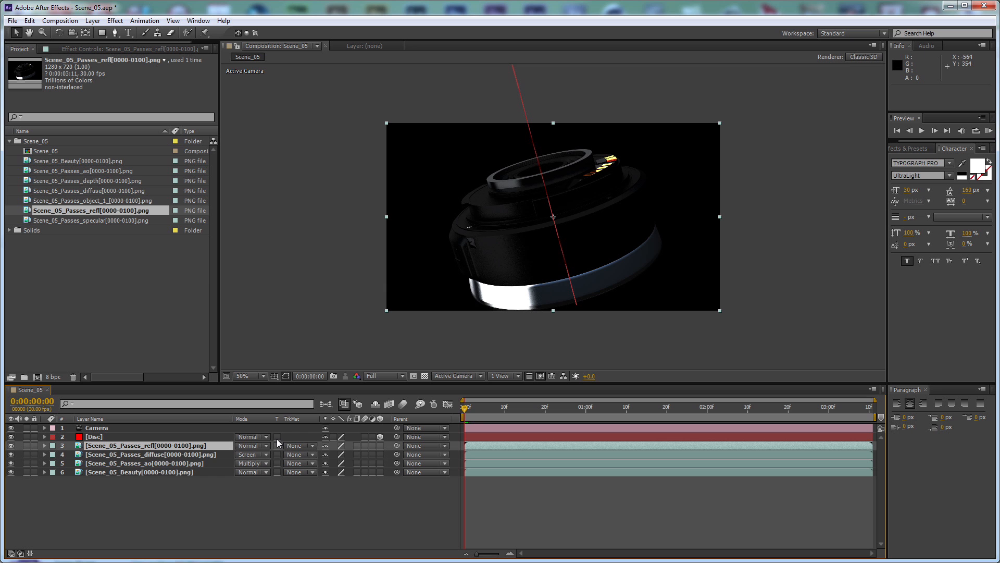
{"action": "left_click", "coordinate": [252, 444]}
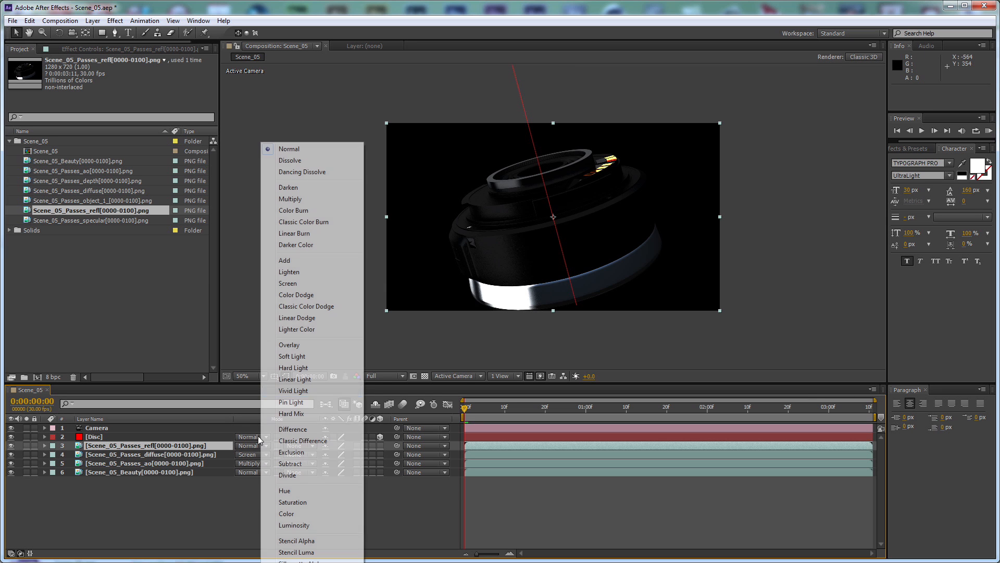
{"action": "left_click", "coordinate": [284, 283]}
Set the reflection layer's opacity to 25% and collapse its properties
{"action": "key", "text": "t"}
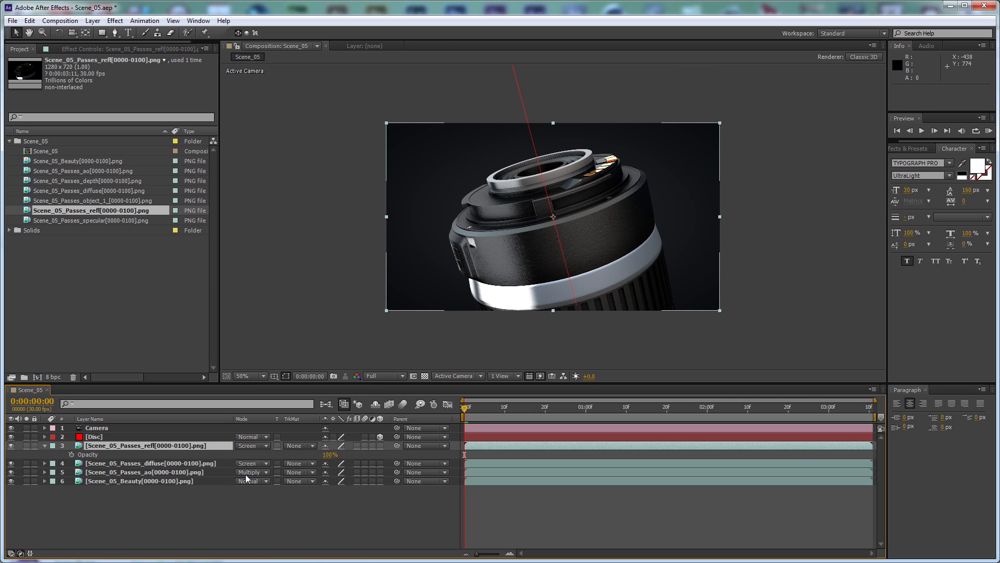
{"action": "left_click", "coordinate": [344, 509]}
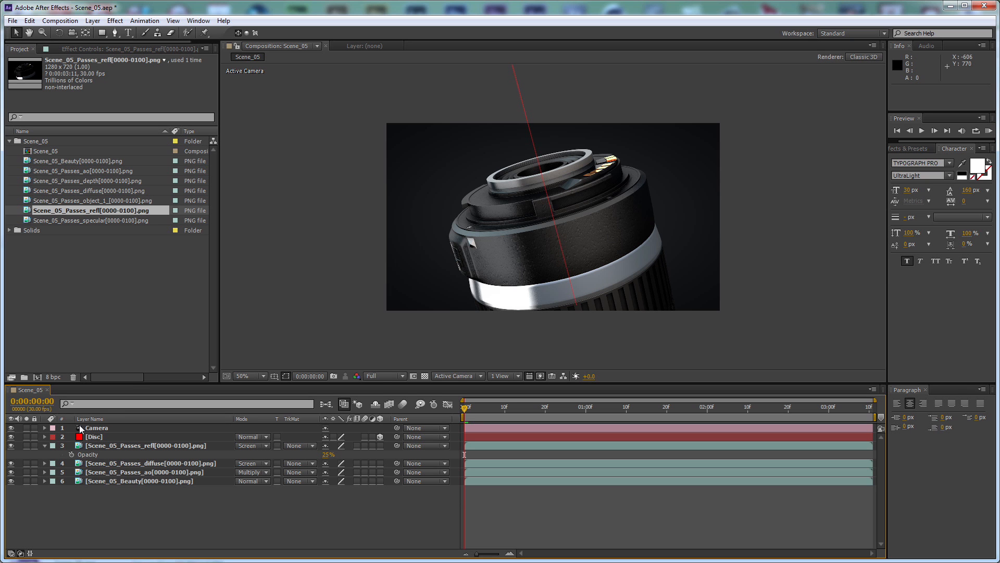
{"action": "left_click", "coordinate": [45, 445]}
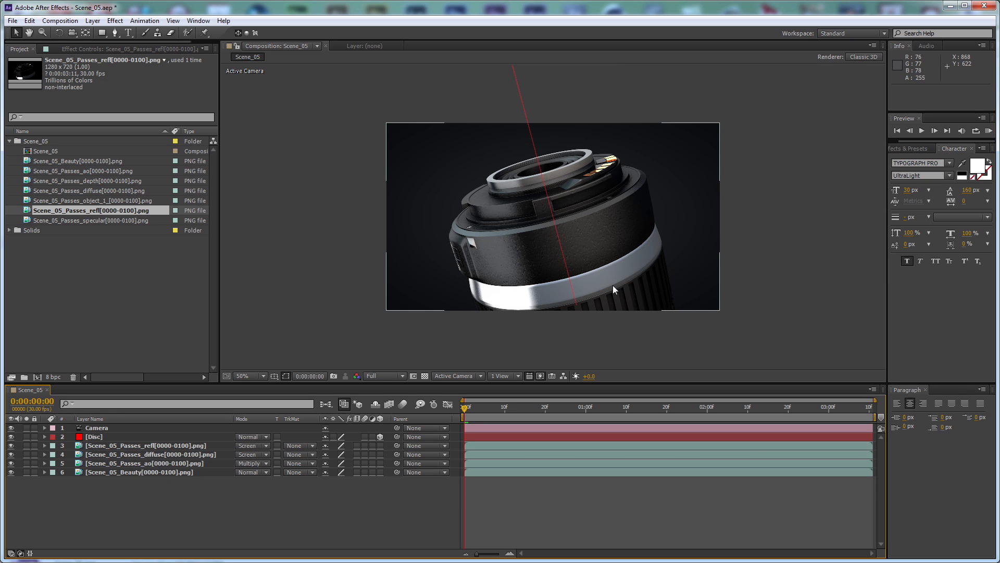
Add the Scene_05_Passes_specular sequence above the reflection layer and set its blending mode to Add
{"action": "left_click_drag", "start_coordinate": [105, 219], "coordinate": [204, 445]}
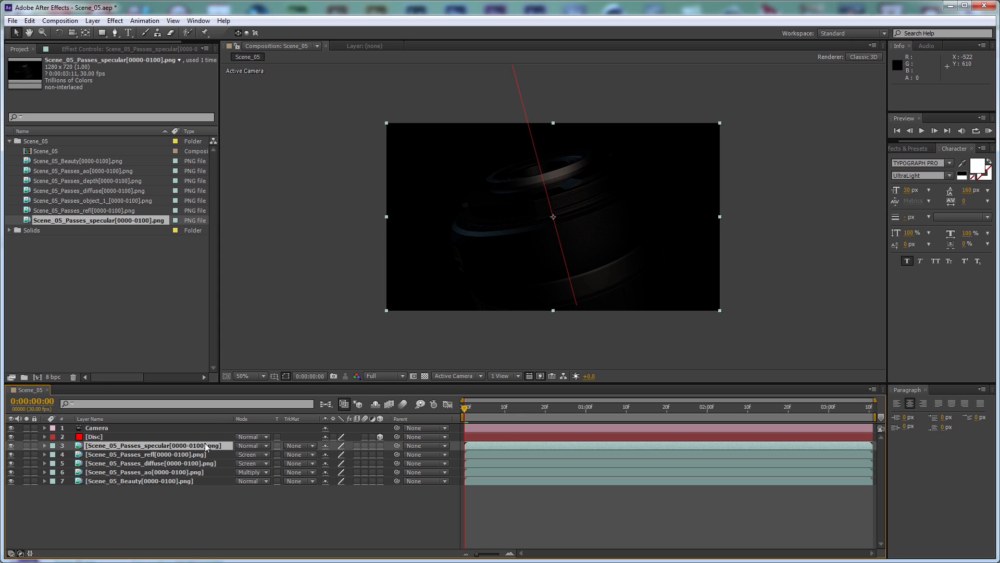
{"action": "left_click", "coordinate": [253, 445]}
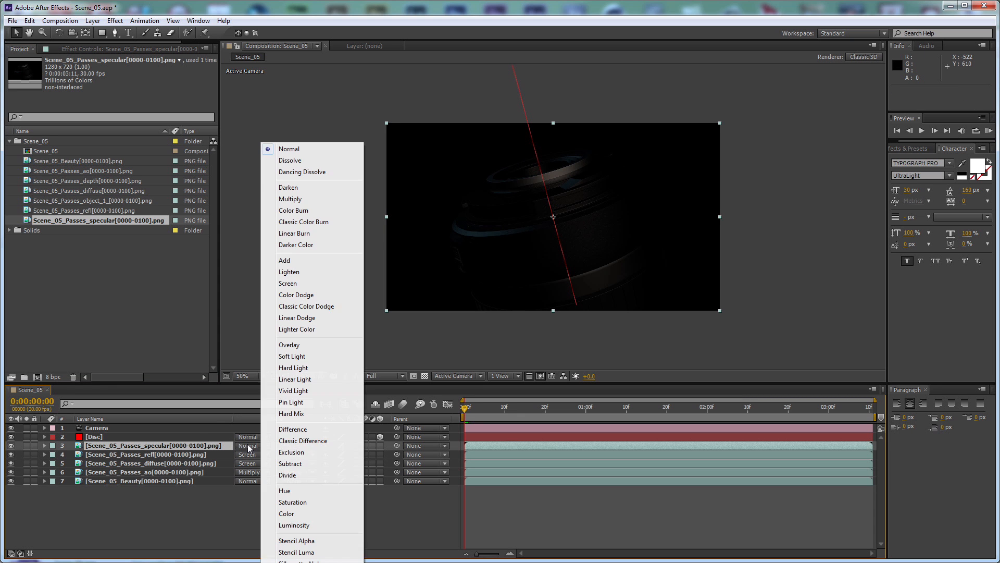
{"action": "left_click", "coordinate": [287, 263]}
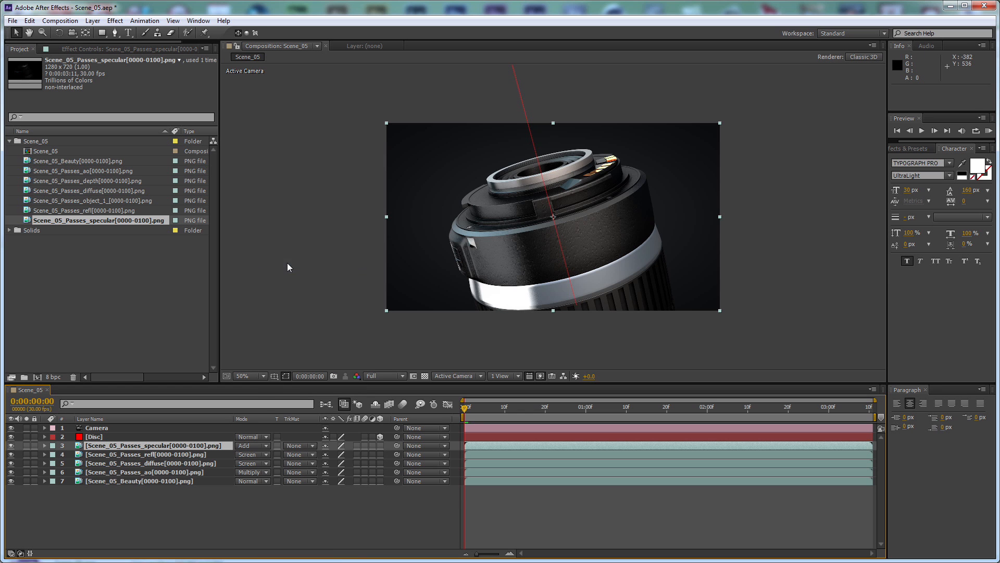
Apply a Levels effect to the specular layer with Input Black at 10 and Input White at 150
{"action": "left_click", "coordinate": [115, 20]}
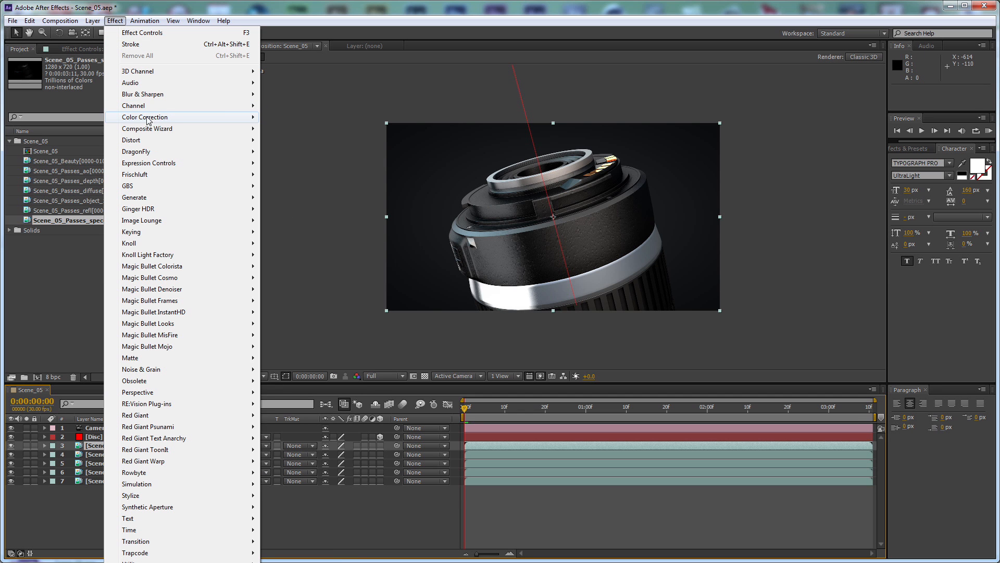
{"action": "mouse_move", "coordinate": [157, 121]}
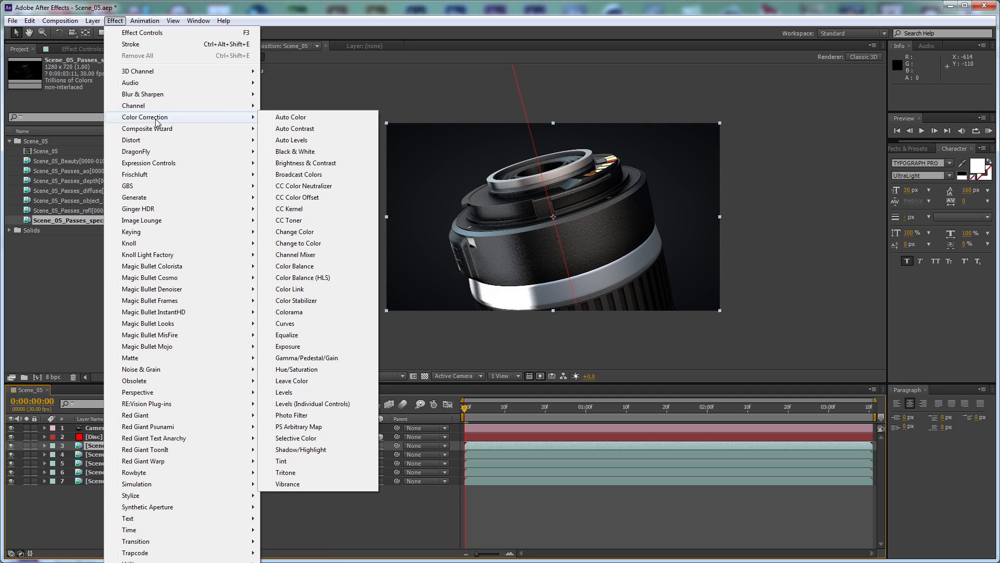
{"action": "left_click", "coordinate": [312, 393]}
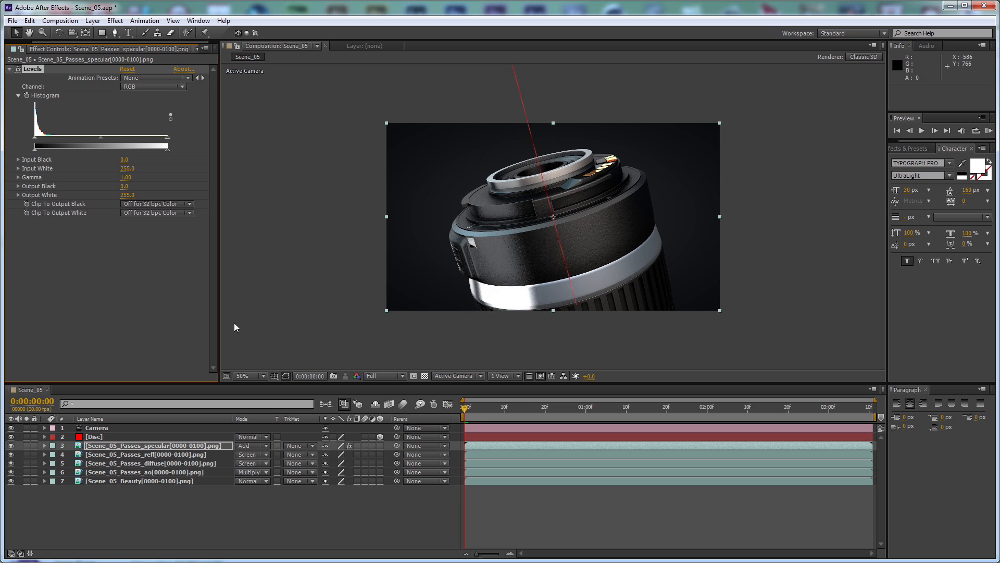
{"action": "left_click", "coordinate": [127, 161]}
{"action": "type", "text": "10"}
{"action": "key", "text": "Tab"}
{"action": "type", "text": "150"}
{"action": "key", "text": "Return"}
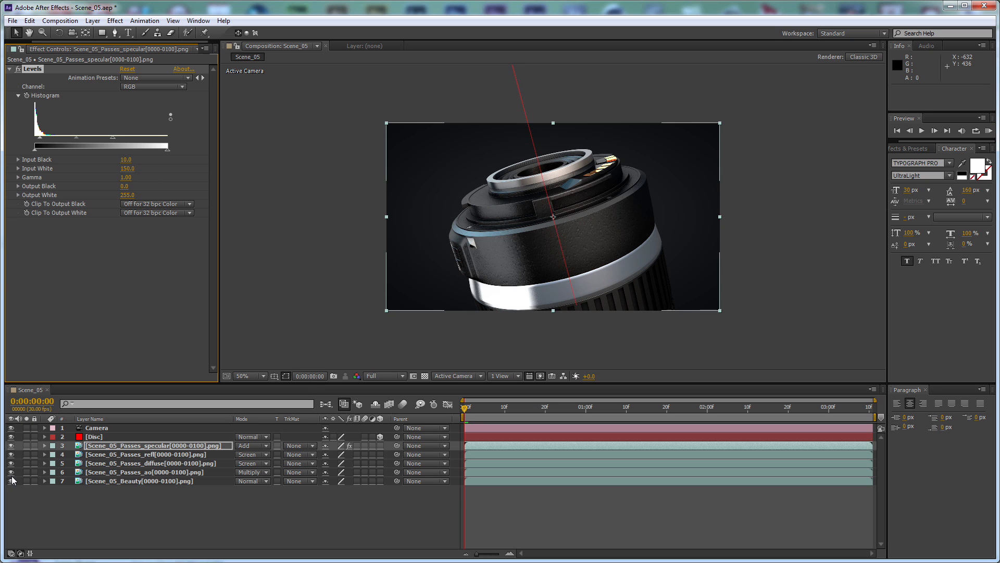
Examine the specular layer soloed, comparing it with the Levels effect on and off, and restore the full composite
{"action": "left_click", "coordinate": [27, 445]}
{"action": "left_click", "coordinate": [26, 446]}
{"action": "left_click", "coordinate": [26, 445]}
{"action": "left_click", "coordinate": [21, 68]}
{"action": "left_click", "coordinate": [20, 69]}
{"action": "left_click", "coordinate": [27, 445]}
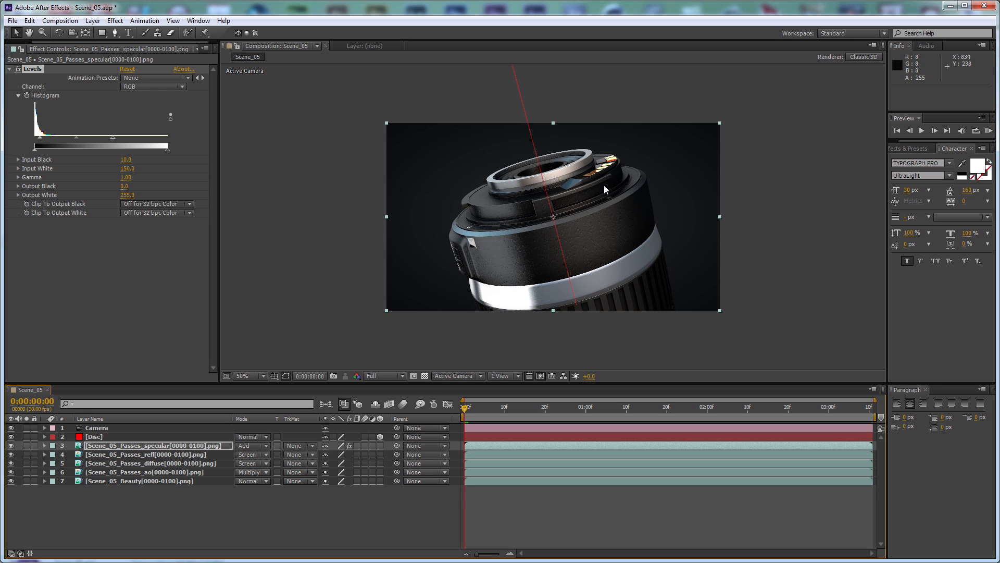
{"action": "left_click", "coordinate": [389, 503]}
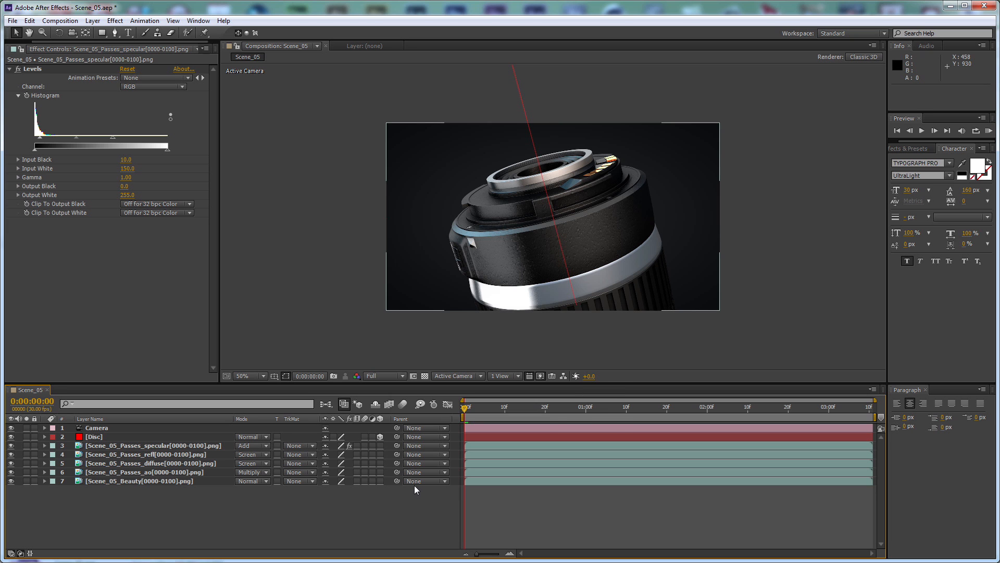
Create a 1280 x 720 white solid named Particles and apply the Trapcode Particular effect to it
{"action": "key", "text": "ctrl+y"}
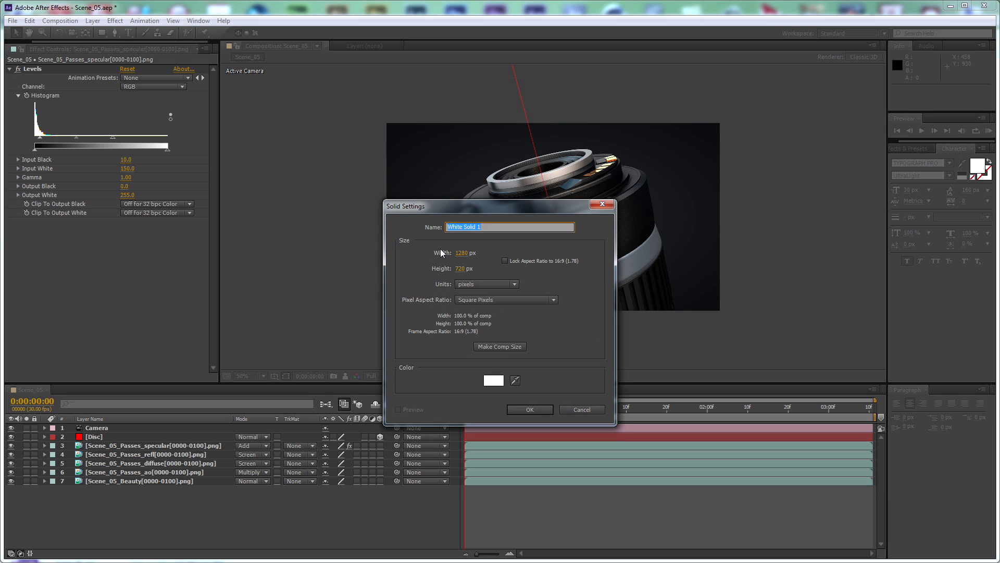
{"action": "type", "text": "Particles"}
{"action": "left_click", "coordinate": [530, 410]}
{"action": "left_click", "coordinate": [115, 21]}
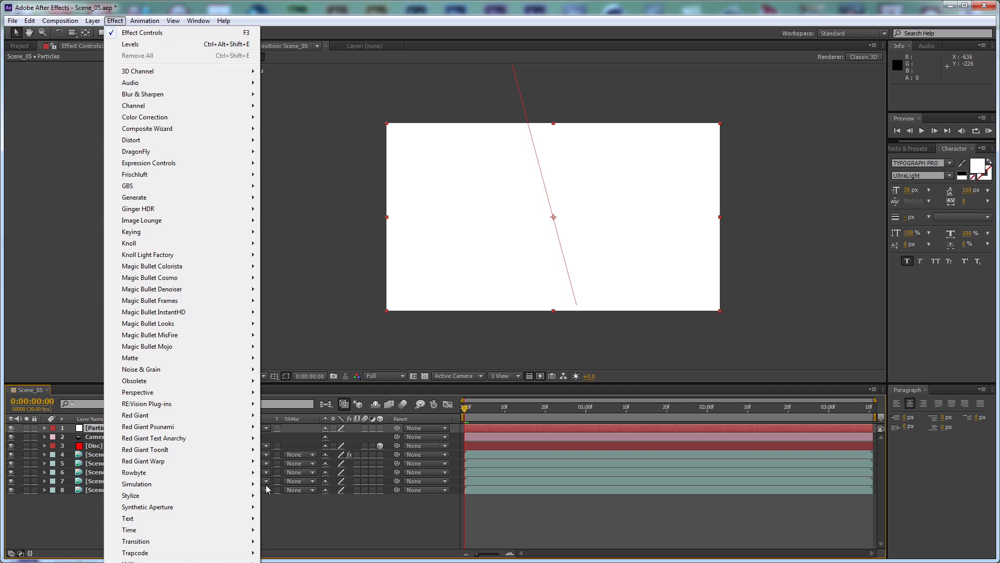
{"action": "mouse_move", "coordinate": [186, 552]}
{"action": "left_click", "coordinate": [298, 518]}
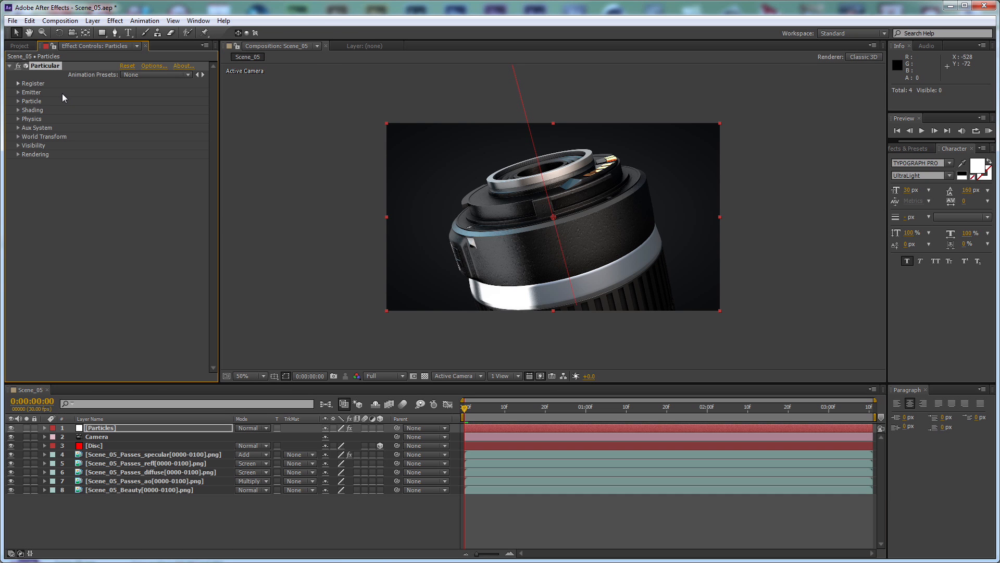
Set the Particular emitter to 1500 particles per second and its Position XY to 0, 0
{"action": "left_click", "coordinate": [17, 92]}
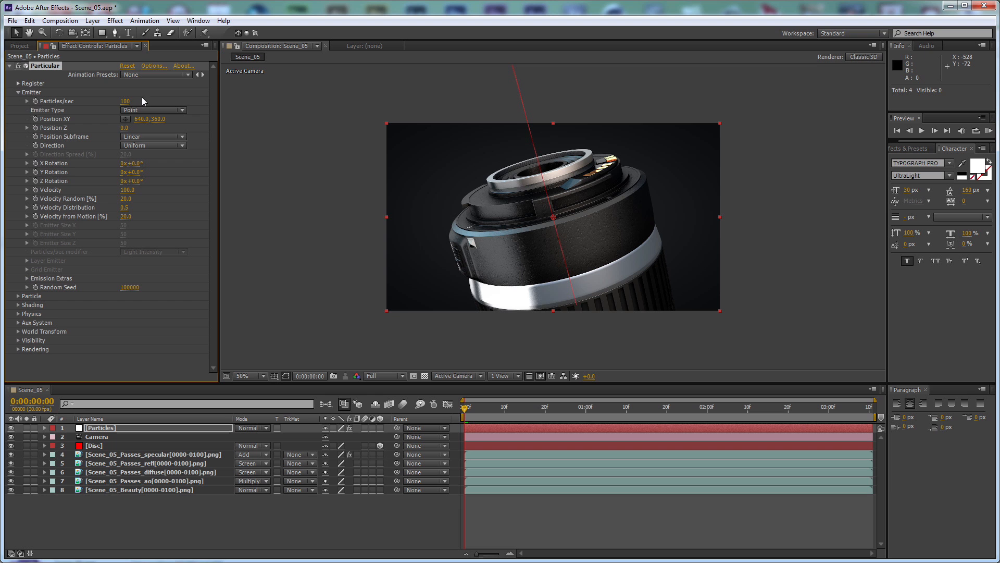
{"action": "left_click", "coordinate": [125, 102]}
{"action": "type", "text": "1500"}
{"action": "key", "text": "Return"}
{"action": "left_click", "coordinate": [147, 119]}
{"action": "type", "text": "0"}
{"action": "key", "text": "Tab"}
{"action": "type", "text": "0"}
{"action": "key", "text": "Return"}
Change the emitter type to Box with Emitter Size X 0, Y 2500 and Z 2500
{"action": "left_click", "coordinate": [136, 110]}
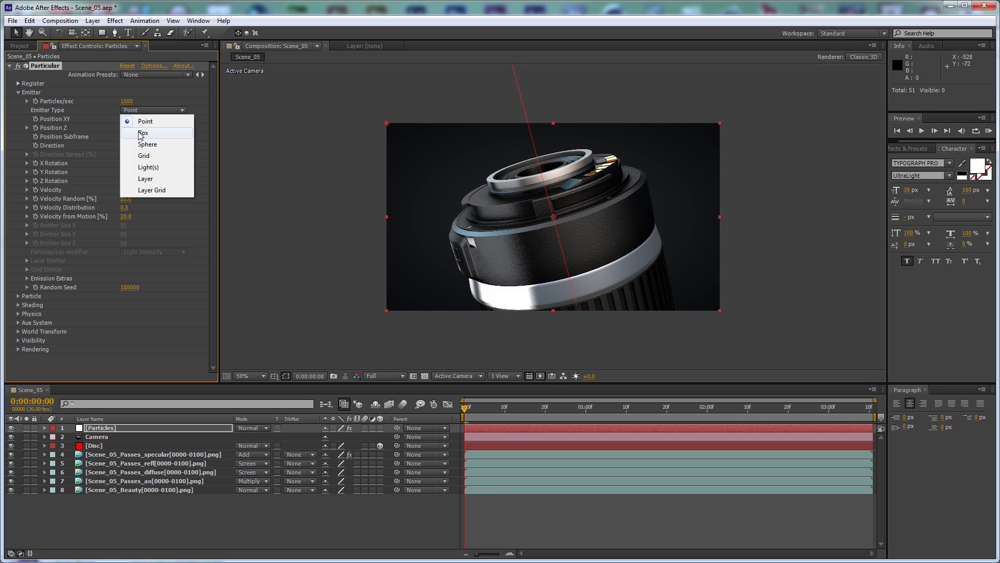
{"action": "left_click", "coordinate": [140, 135]}
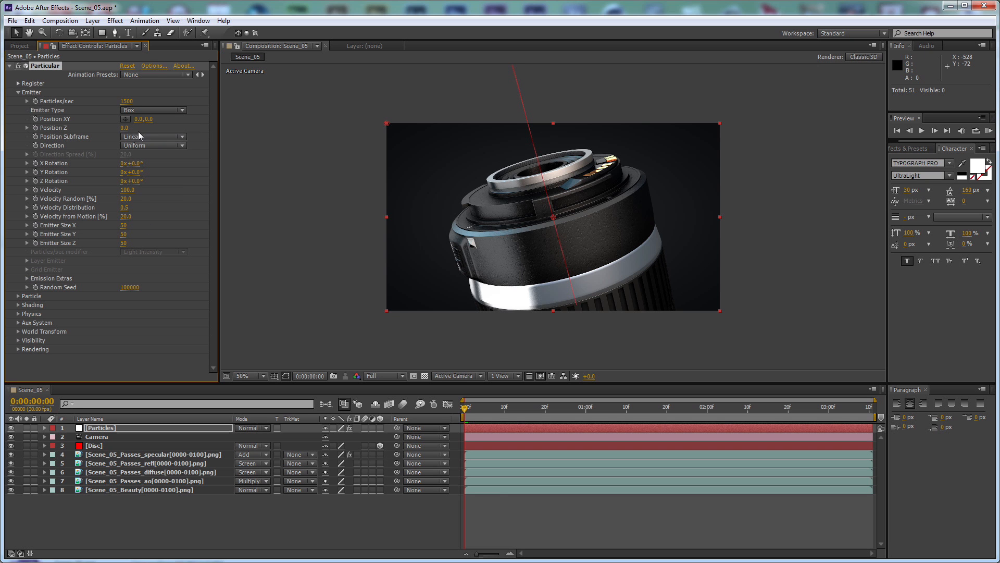
{"action": "left_click", "coordinate": [125, 229]}
{"action": "type", "text": "0"}
{"action": "key", "text": "Tab"}
{"action": "type", "text": "2500"}
{"action": "key", "text": "Tab"}
{"action": "type", "text": "2500"}
{"action": "key", "text": "Return"}
Set the emitter's Velocity to 3 and its Velocity Random to 10%
{"action": "left_click", "coordinate": [127, 190]}
{"action": "type", "text": "300"}
{"action": "key", "text": "Tab"}
{"action": "type", "text": "10"}
{"action": "key", "text": "Return"}
Set the emitter's Pre Run to 100 under Emission Extras and reveal the Particle settings
{"action": "left_click", "coordinate": [27, 279]}
{"action": "left_click_drag", "start_coordinate": [122, 288], "coordinate": [568, 280]}
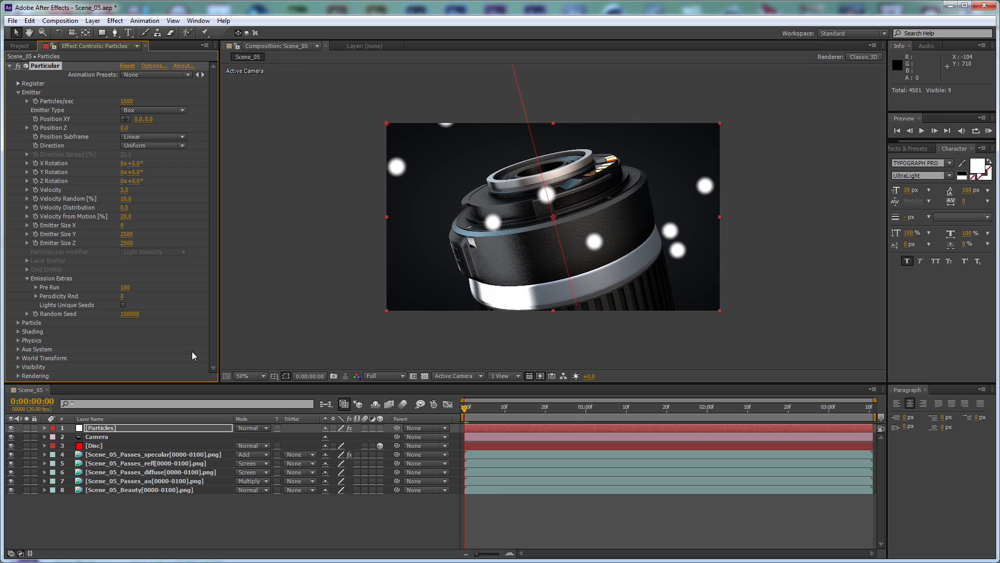
{"action": "left_click", "coordinate": [18, 322]}
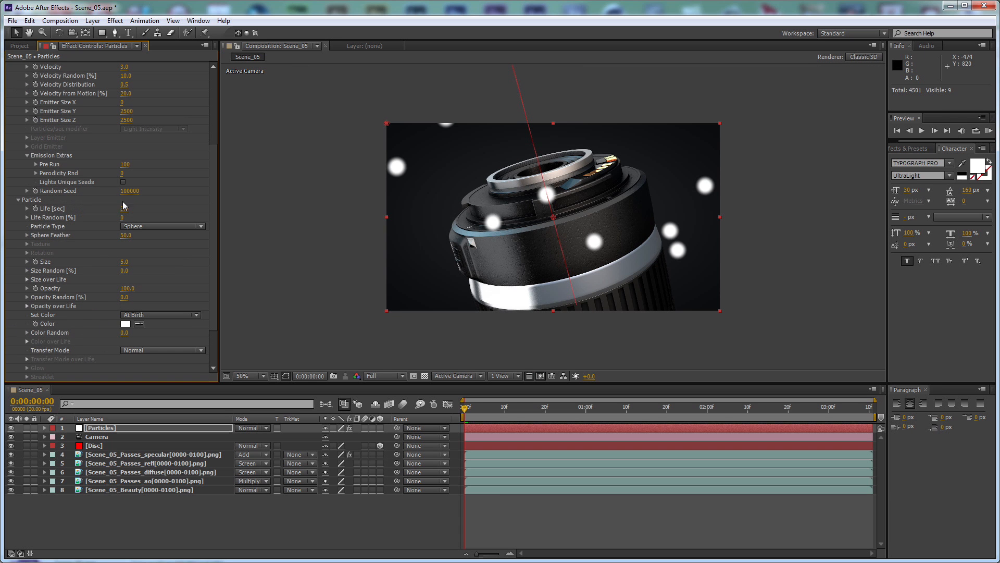
Set the particles' Life to 8 seconds, Sphere Feather to 0, Size to 0.2 and Size Random to 50%
{"action": "left_click_drag", "start_coordinate": [125, 208], "coordinate": [66, 239]}
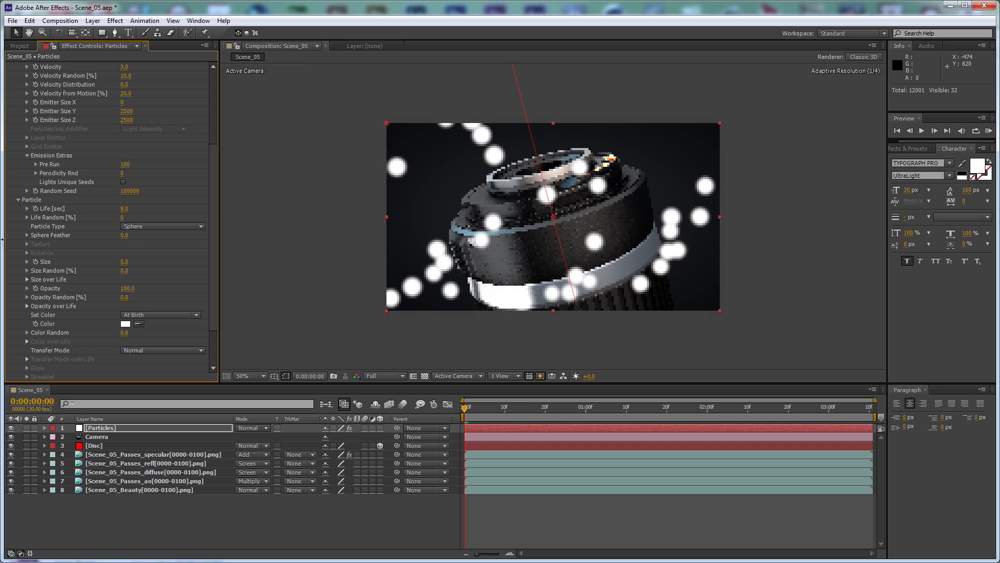
{"action": "left_click", "coordinate": [124, 262]}
{"action": "type", "text": "0.2"}
{"action": "key", "text": "Tab"}
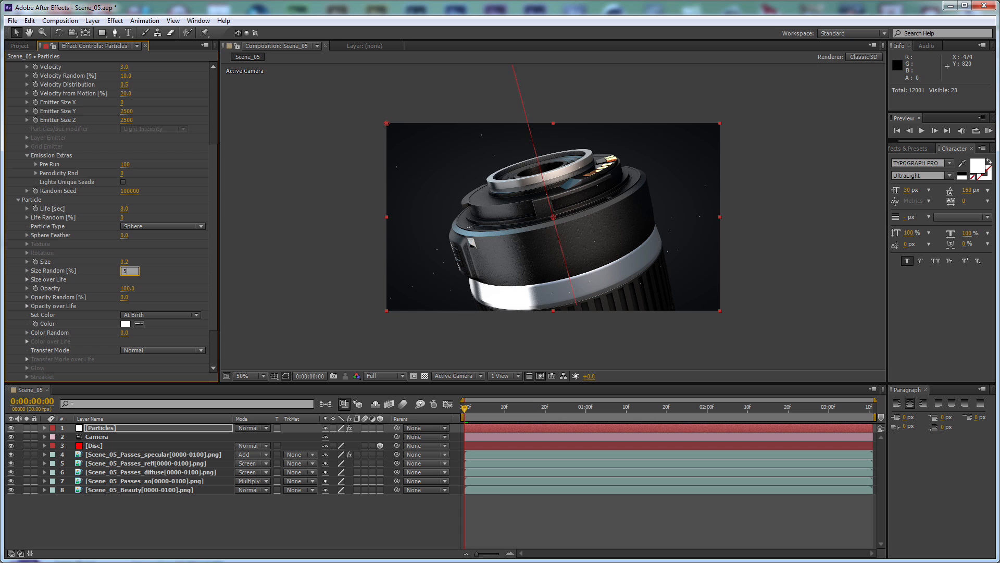
{"action": "type", "text": "50"}
{"action": "key", "text": "Return"}
Give the particles a Size over Life curve that ramps up at birth, holds, and tapers off at death
{"action": "scroll", "coordinate": [31, 336], "scroll_direction": "down", "scroll_amount": 2}
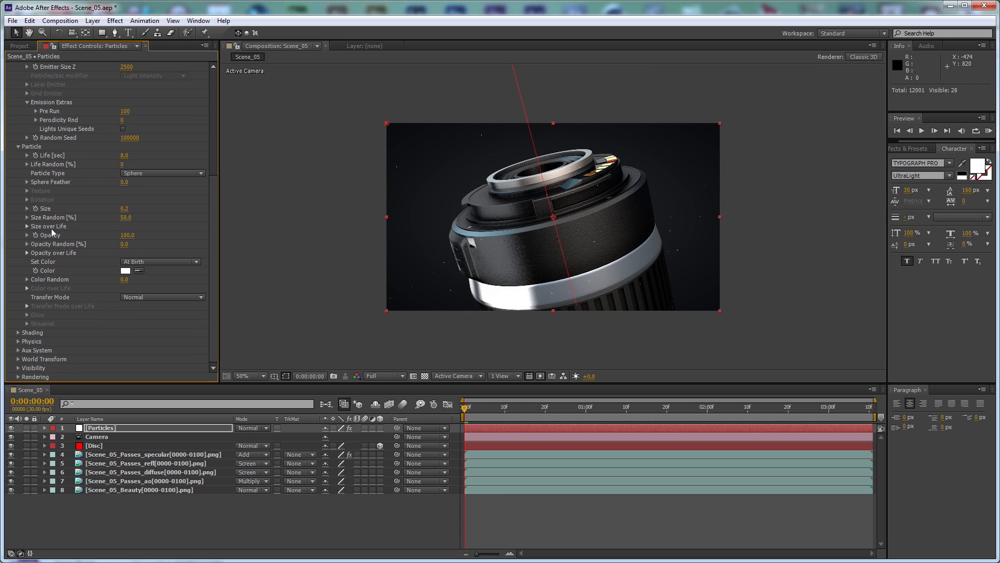
{"action": "left_click", "coordinate": [26, 226]}
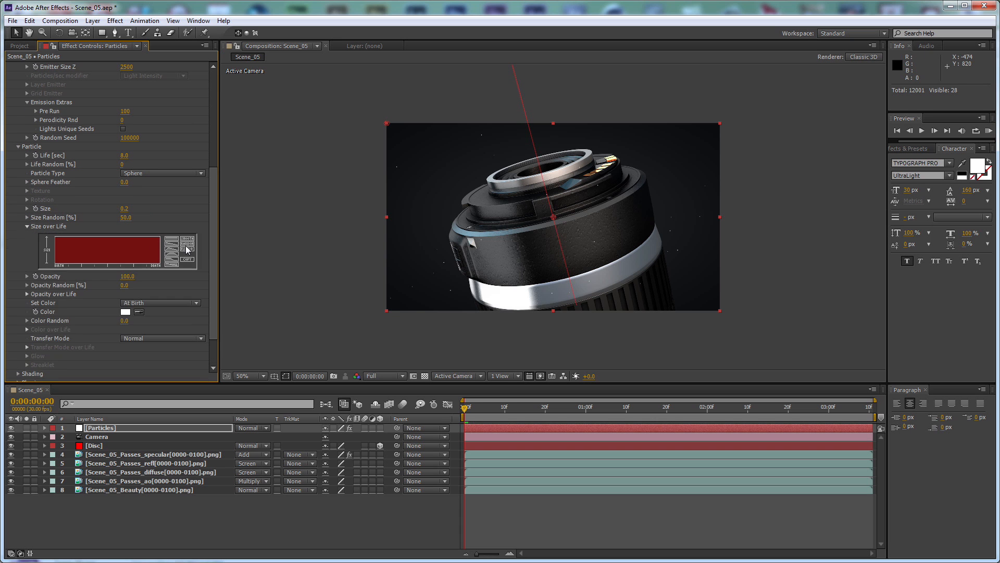
{"action": "scroll", "coordinate": [89, 277], "scroll_direction": "down", "scroll_amount": 2}
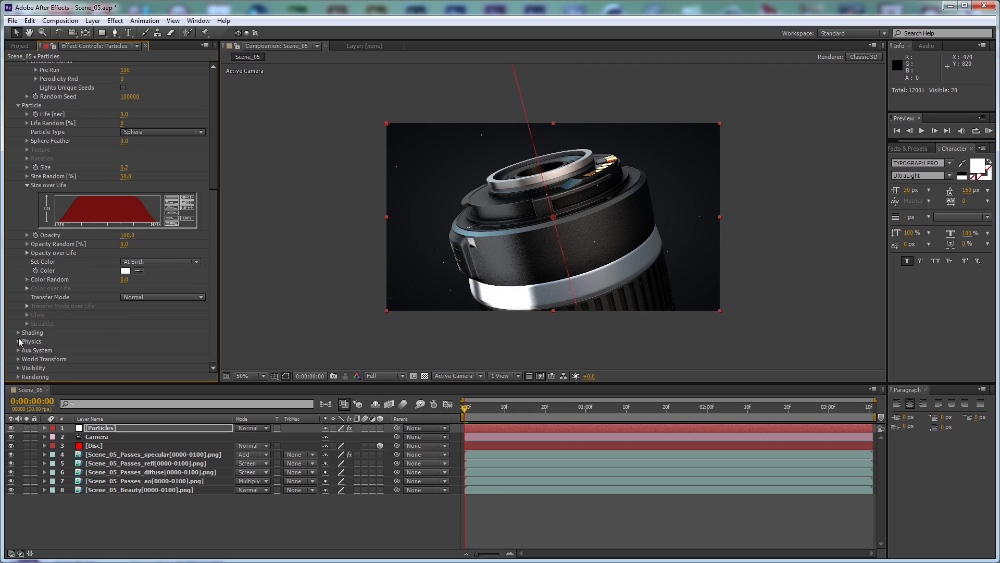
Set Particular's physics Gravity to -1
{"action": "left_click", "coordinate": [18, 341]}
{"action": "left_click", "coordinate": [124, 350]}
{"action": "type", "text": "-1"}
{"action": "key", "text": "Return"}
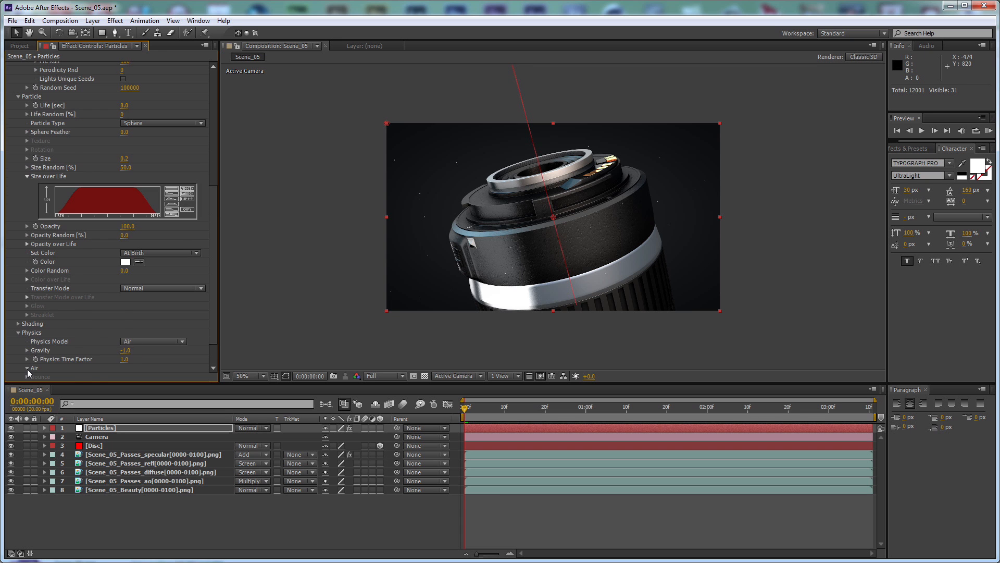
In the Air turbulence field, set Affect Position to 200, Scale to 2 and Evolution Speed to 10
{"action": "left_click", "coordinate": [27, 369]}
{"action": "left_click", "coordinate": [36, 368]}
{"action": "left_click", "coordinate": [124, 270]}
{"action": "type", "text": "200"}
{"action": "key", "text": "Return"}
{"action": "left_click", "coordinate": [125, 297]}
{"action": "type", "text": "2"}
{"action": "key", "text": "Return"}
{"action": "left_click", "coordinate": [125, 334]}
{"action": "type", "text": "10"}
{"action": "key", "text": "Return"}
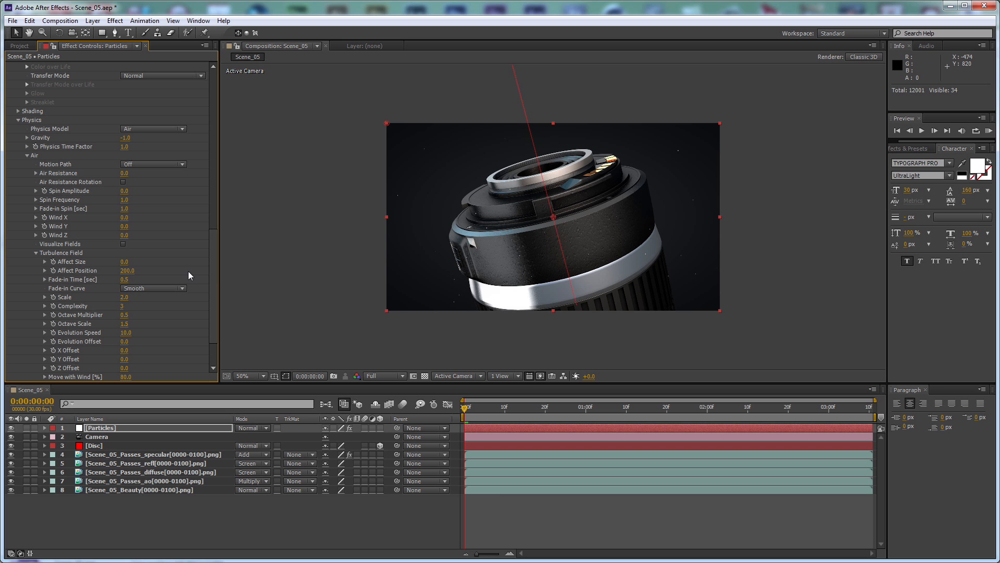
At 0:00:01:03, duplicate the Camera and Disc layers, place the copies above Particles, and hide the lower Disc layer
{"action": "left_click_drag", "start_coordinate": [554, 411], "coordinate": [598, 413]}
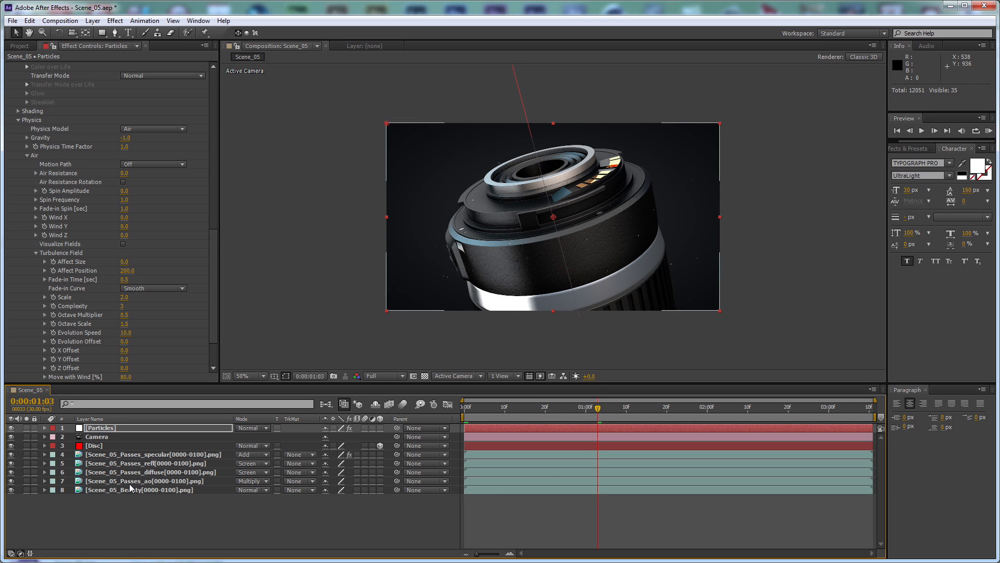
{"action": "left_click", "coordinate": [164, 525]}
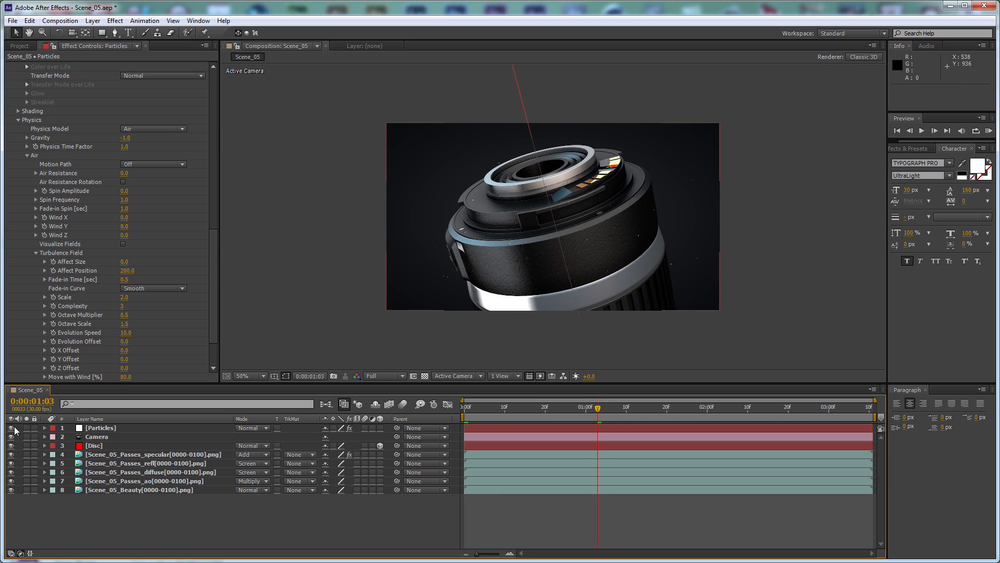
{"action": "left_click", "coordinate": [120, 445]}
{"action": "key", "text": "ctrl+d"}
{"action": "left_click_drag", "start_coordinate": [106, 436], "coordinate": [145, 425]}
{"action": "left_click", "coordinate": [102, 463]}
{"action": "left_click", "coordinate": [11, 463]}
Pre-compose the Particles layer and everything beneath it as Scene_05_Composite, moving all attributes into the new composition
{"action": "left_click_drag", "start_coordinate": [209, 539], "coordinate": [104, 446]}
{"action": "key", "text": "ctrl+shift+c"}
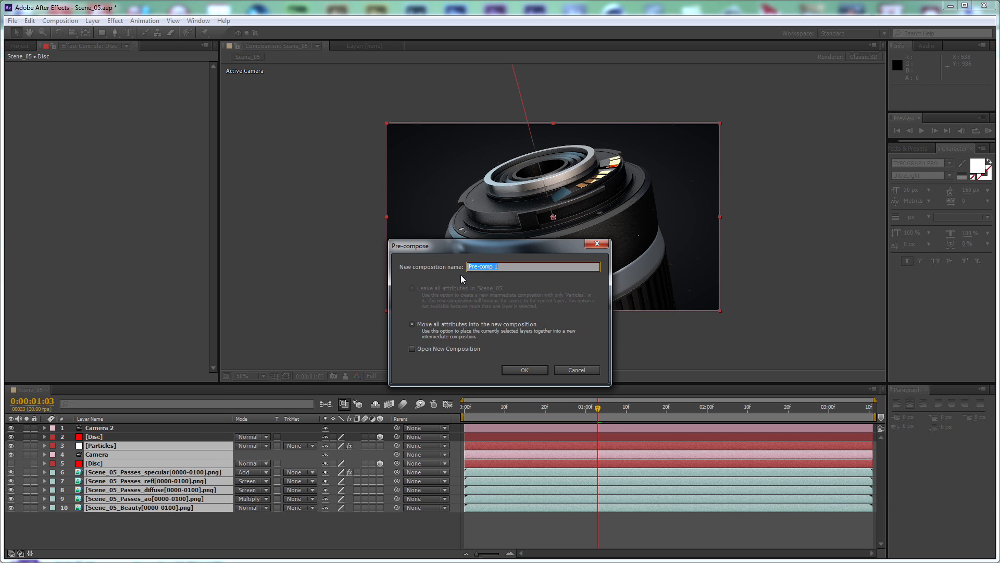
{"action": "type", "text": "Scene_05_Composite"}
{"action": "key", "text": "Return"}
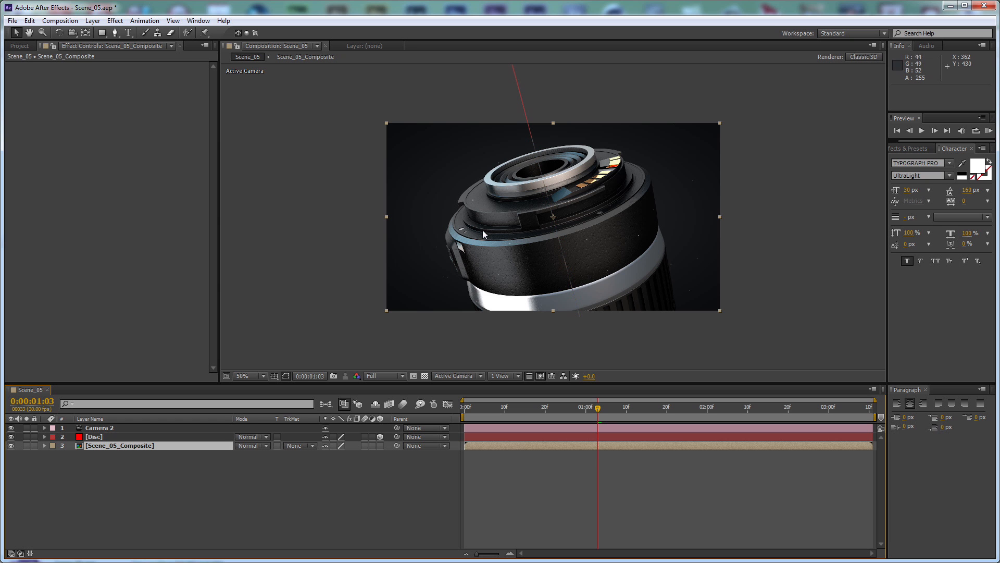
Add the Scene_05_Passes_depth sequence below Scene_05_Composite, then solo it and go to 0:00:03:10
{"action": "left_click", "coordinate": [16, 45]}
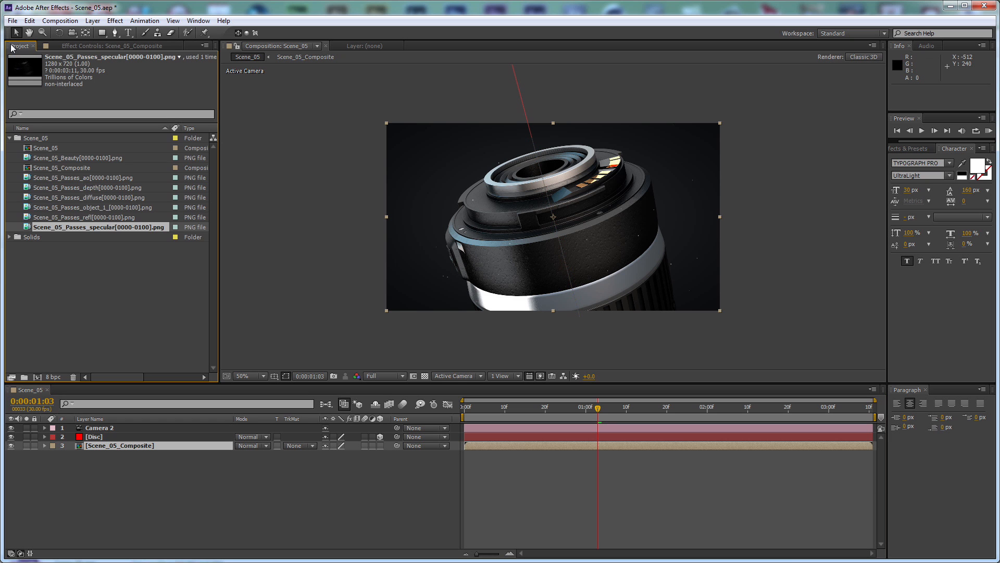
{"action": "left_click", "coordinate": [107, 186]}
{"action": "left_click_drag", "start_coordinate": [94, 186], "coordinate": [189, 464]}
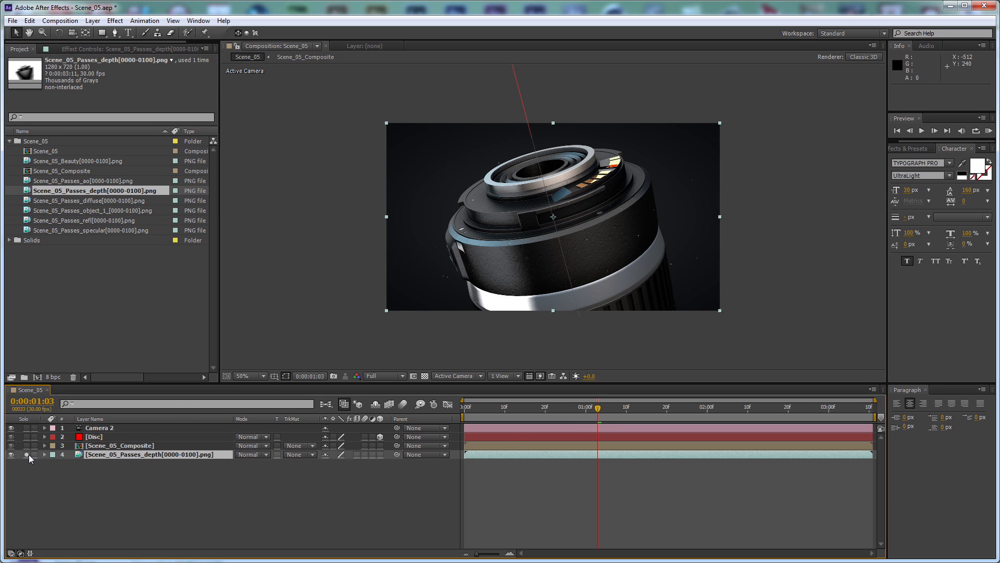
{"action": "left_click", "coordinate": [27, 454]}
{"action": "left_click_drag", "start_coordinate": [606, 407], "coordinate": [895, 410]}
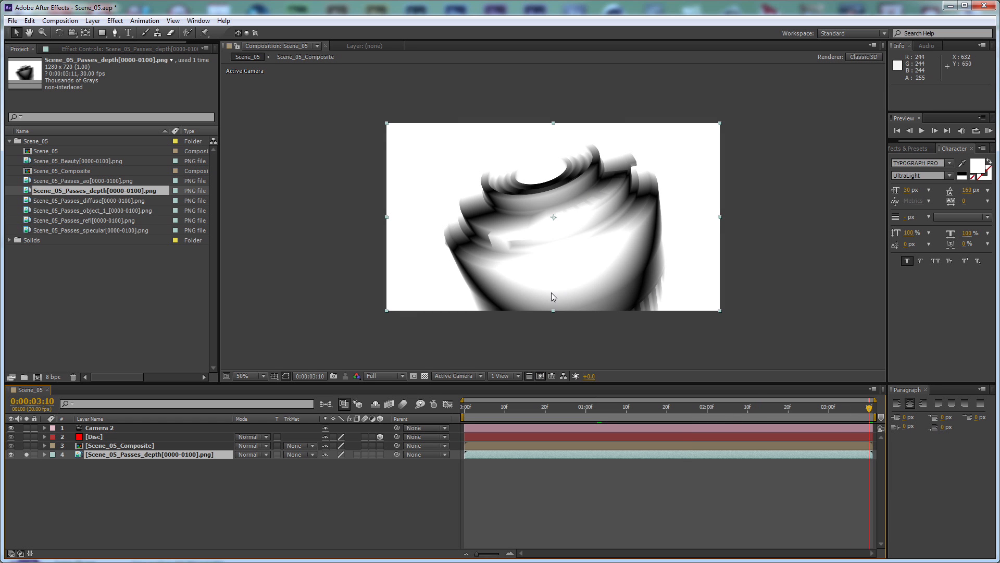
Apply Levels to the depth pass with Input Black at 70, and turn off the layer's solo
{"action": "left_click", "coordinate": [115, 21]}
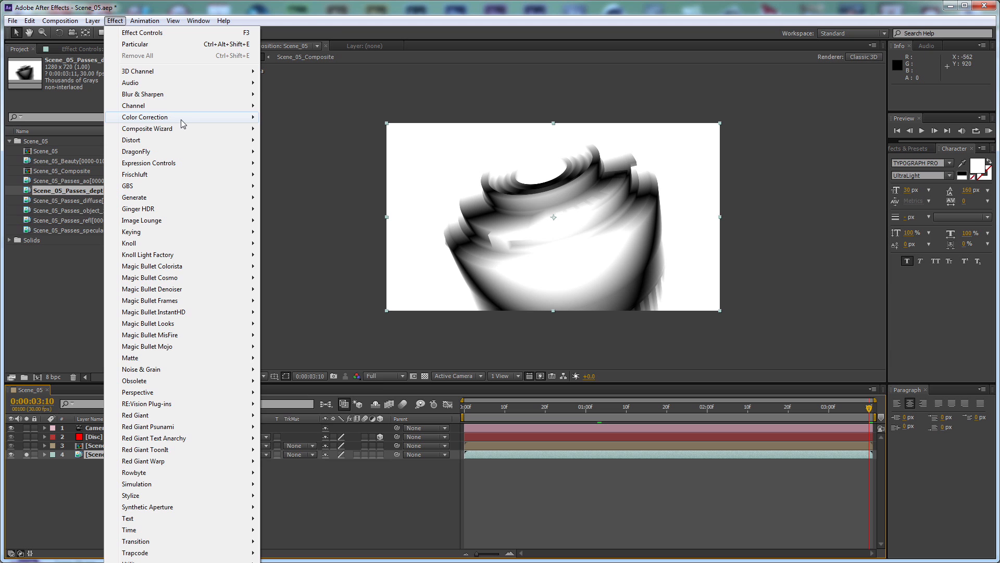
{"action": "mouse_move", "coordinate": [183, 120]}
{"action": "left_click", "coordinate": [299, 392]}
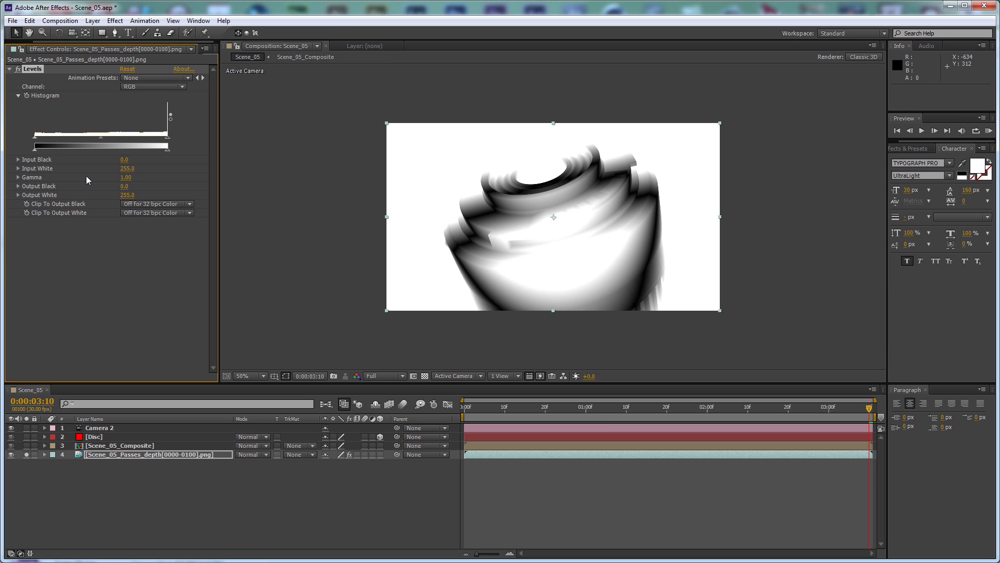
{"action": "left_click", "coordinate": [124, 160]}
{"action": "type", "text": "70"}
{"action": "key", "text": "Return"}
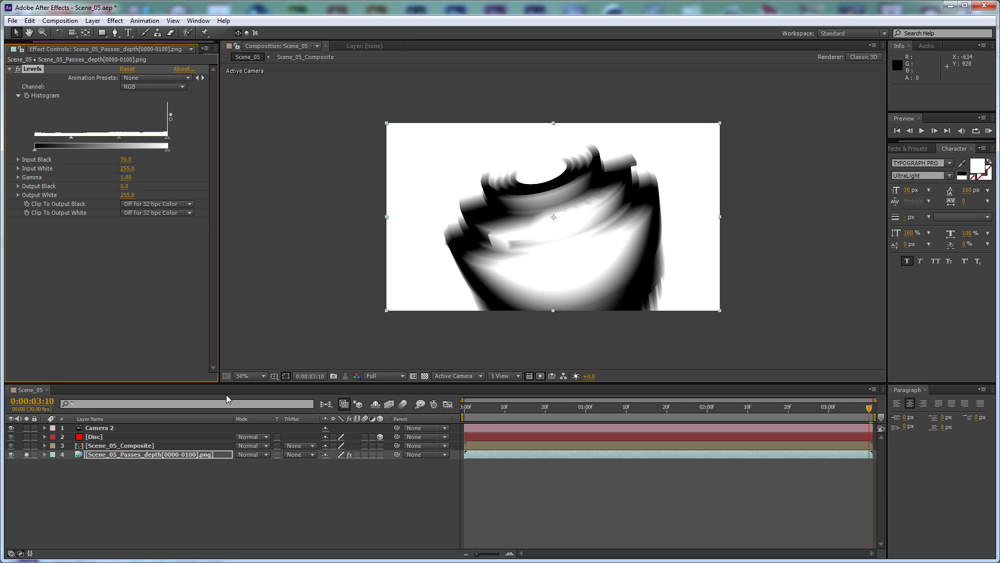
{"action": "left_click", "coordinate": [26, 454]}
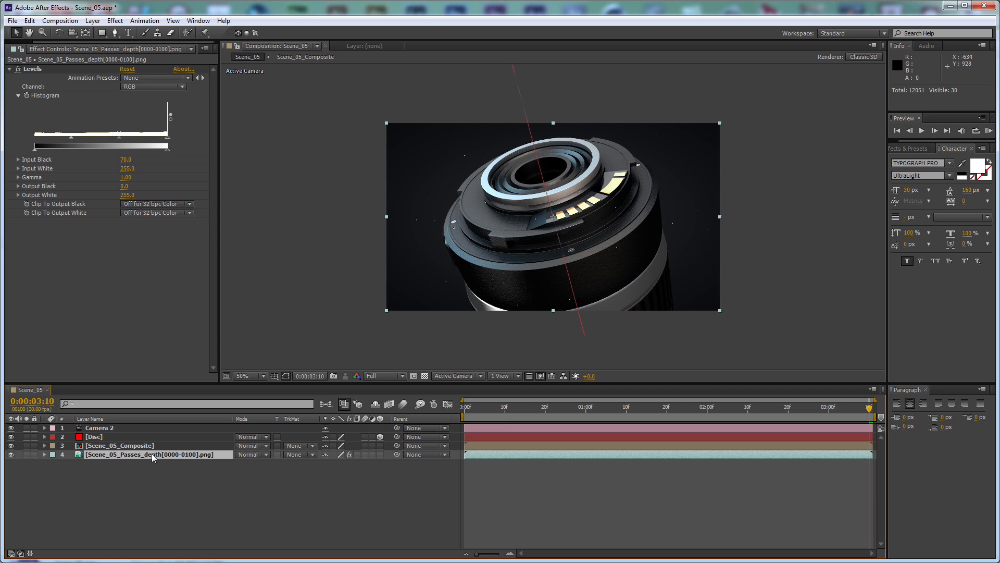
Pre-compose the depth pass layer as DM, moving all attributes into the new composition
{"action": "key", "text": "ctrl+shift+c"}
{"action": "left_click", "coordinate": [462, 324]}
{"action": "double_click", "coordinate": [557, 268]}
{"action": "type", "text": "DM"}
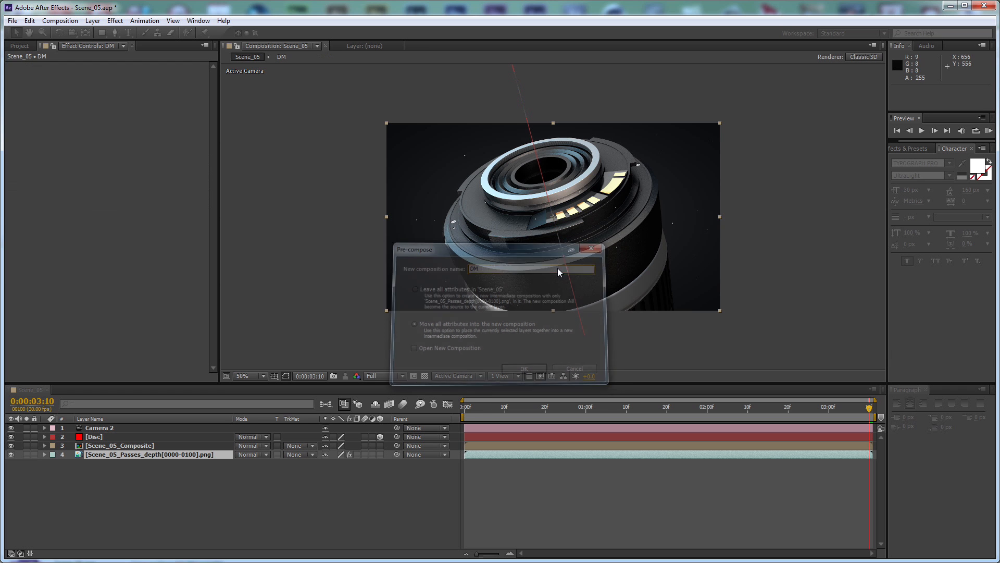
Apply the FL Depth Of Field effect to Scene_05_Composite and use the DM layer as its depth layer
{"action": "left_click", "coordinate": [155, 446]}
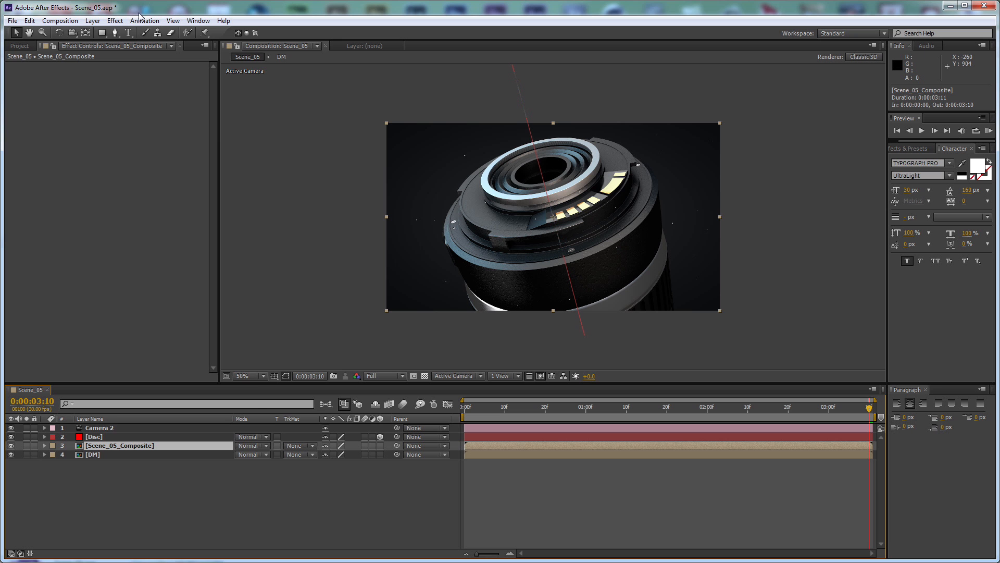
{"action": "left_click", "coordinate": [115, 21]}
{"action": "mouse_move", "coordinate": [201, 174]}
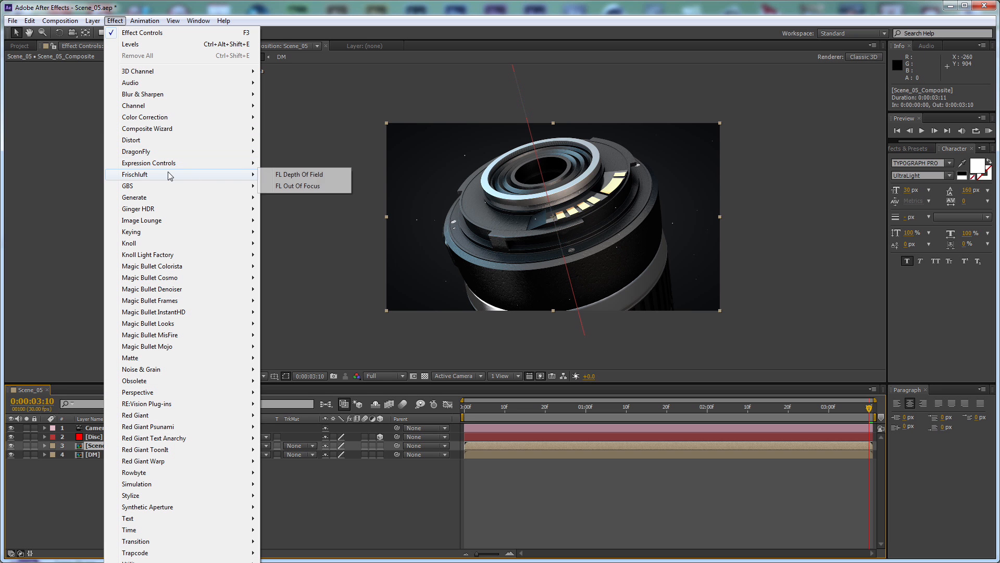
{"action": "left_click", "coordinate": [316, 179]}
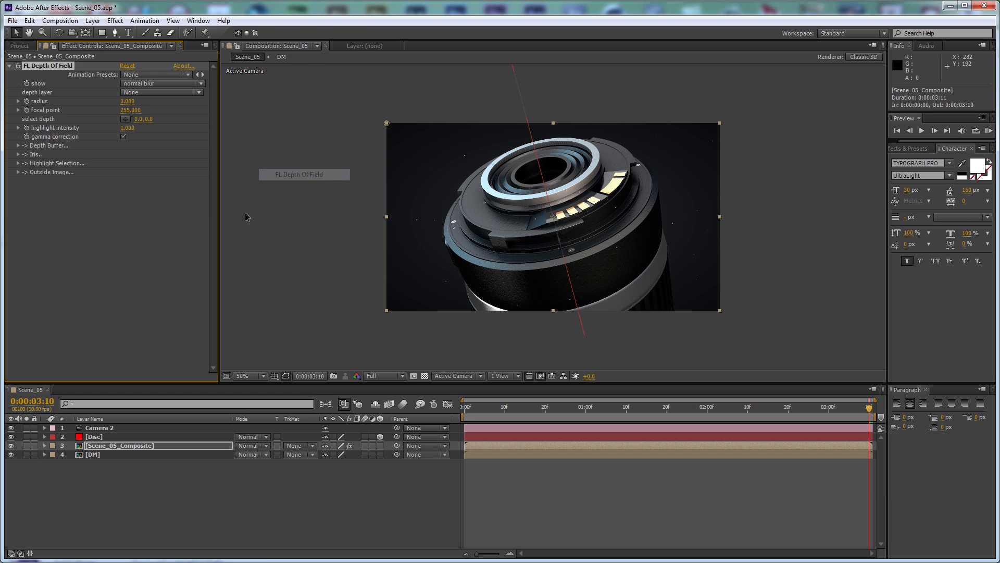
{"action": "left_click", "coordinate": [145, 94]}
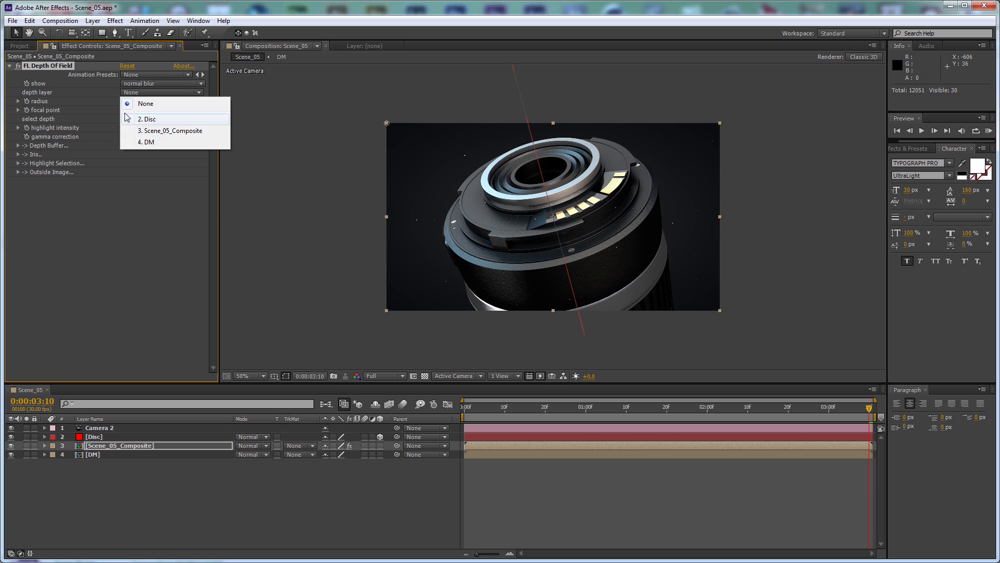
{"action": "left_click", "coordinate": [175, 143]}
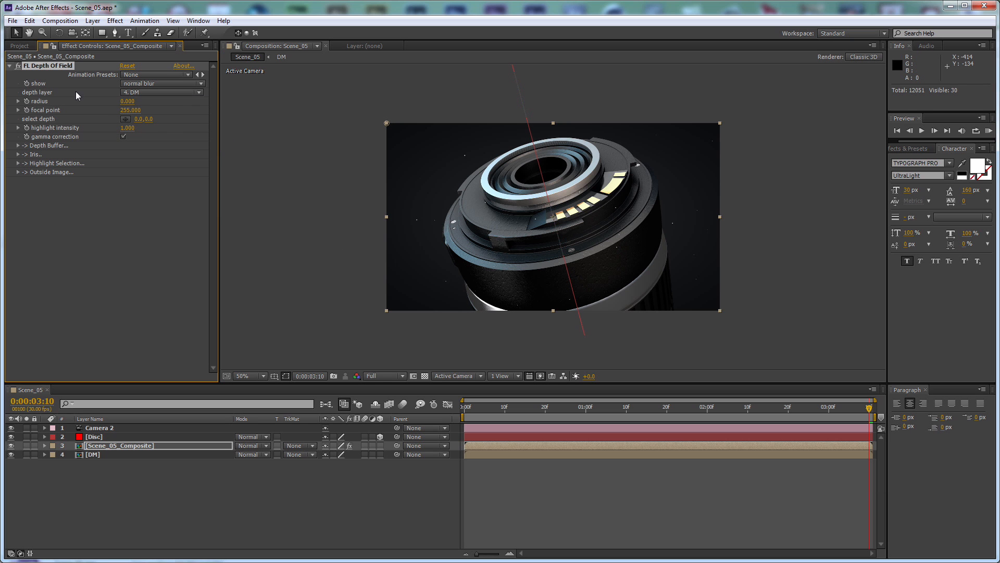
Set the depth of field radius to 10 and invert its depth buffer
{"action": "left_click", "coordinate": [130, 101]}
{"action": "type", "text": "10"}
{"action": "key", "text": "Return"}
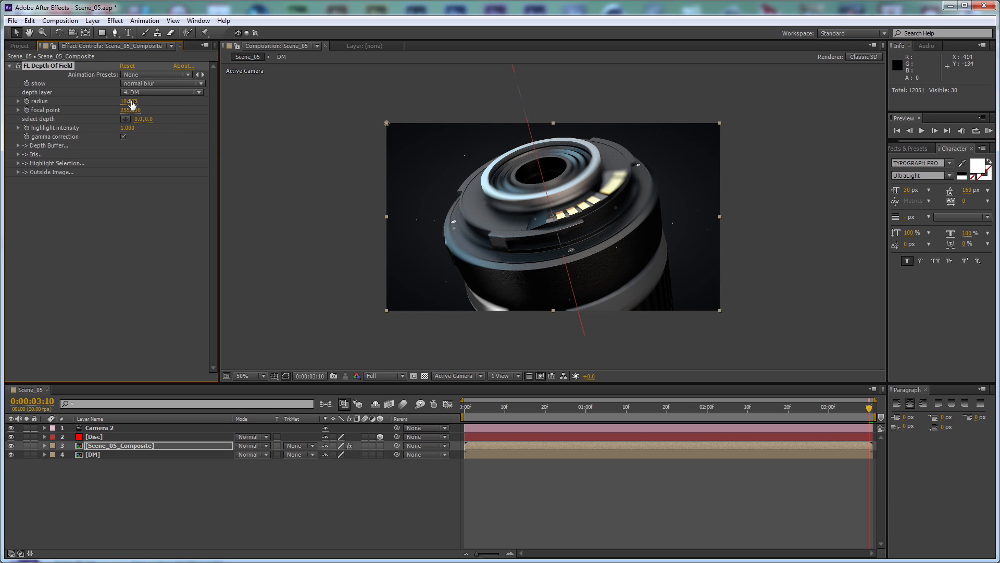
{"action": "left_click", "coordinate": [18, 145]}
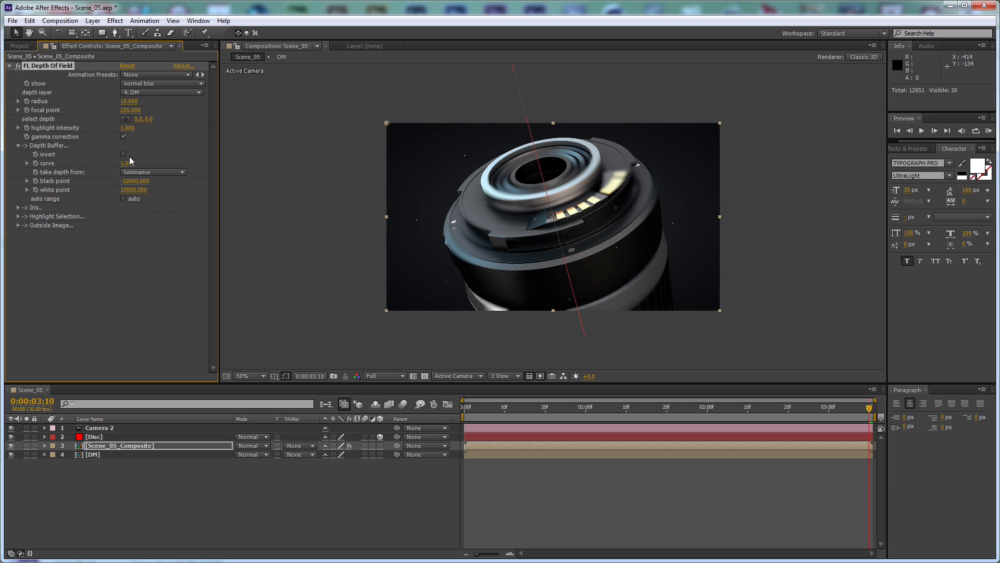
{"action": "left_click", "coordinate": [123, 155]}
{"action": "left_click", "coordinate": [19, 145]}
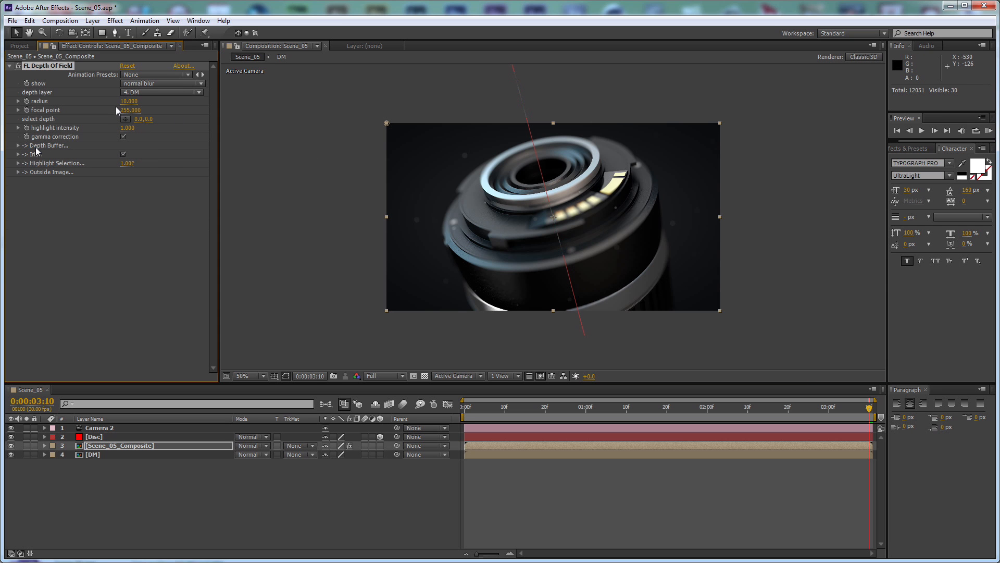
Reduce the depth of field radius to 5
{"action": "left_click", "coordinate": [130, 102]}
{"action": "type", "text": "5"}
{"action": "key", "text": "Return"}
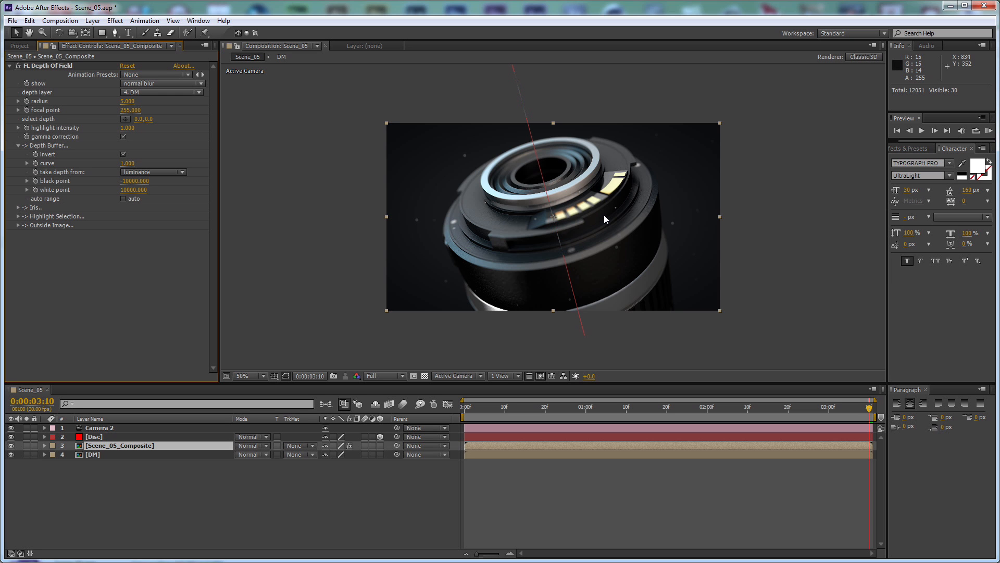
Try depth of field focal points of 20, 150 and about 79 while checking the lens up close
{"action": "left_click", "coordinate": [129, 110]}
{"action": "type", "text": "20"}
{"action": "key", "text": "Return"}
{"action": "left_click", "coordinate": [129, 110]}
{"action": "type", "text": "150"}
{"action": "key", "text": "Return"}
{"action": "left_click_drag", "start_coordinate": [128, 111], "coordinate": [93, 111]}
{"action": "scroll", "coordinate": [581, 122], "scroll_direction": "up", "scroll_amount": 1}
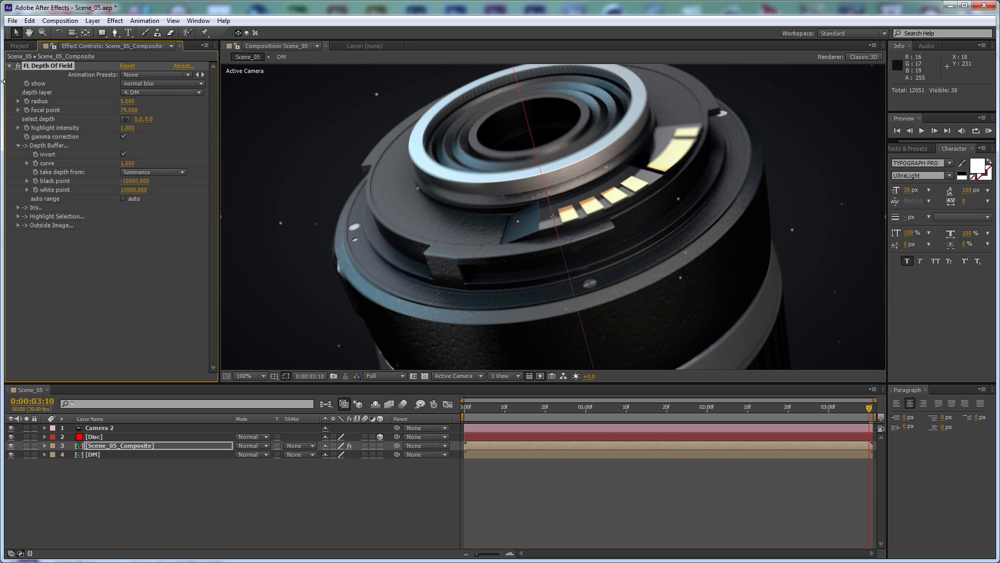
Preview the sharp zone while trying a focal point of about 244 and a depth buffer curve of 0.12, and return to normal blur
{"action": "left_click", "coordinate": [179, 84]}
{"action": "left_click", "coordinate": [176, 163]}
{"action": "left_click_drag", "start_coordinate": [121, 115], "coordinate": [211, 117]}
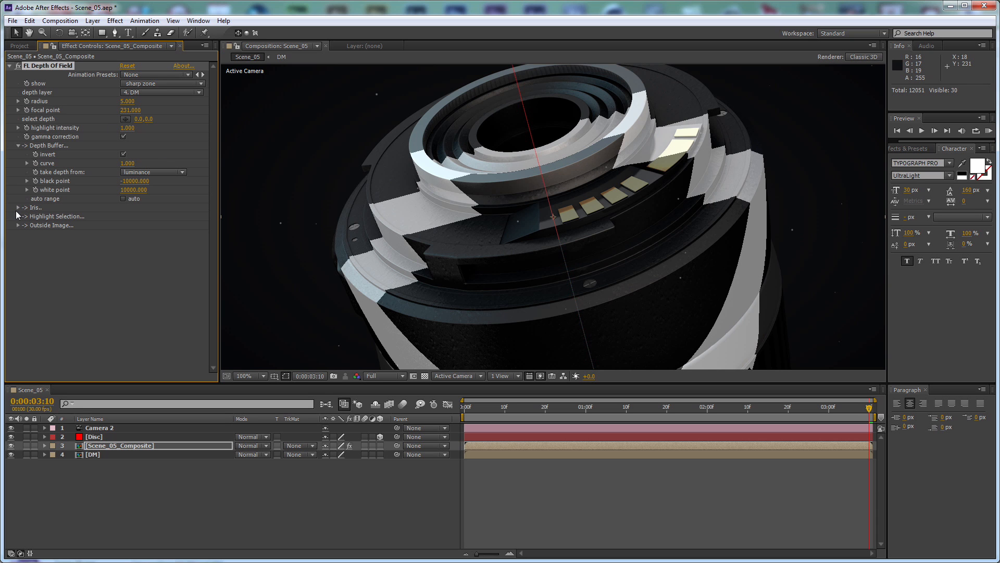
{"action": "left_click_drag", "start_coordinate": [128, 165], "coordinate": [66, 168]}
{"action": "mouse_move", "coordinate": [131, 109]}
{"action": "left_mouse_down"}
{"action": "mouse_move", "coordinate": [151, 115]}
{"action": "mouse_move", "coordinate": [142, 119]}
{"action": "left_mouse_up"}
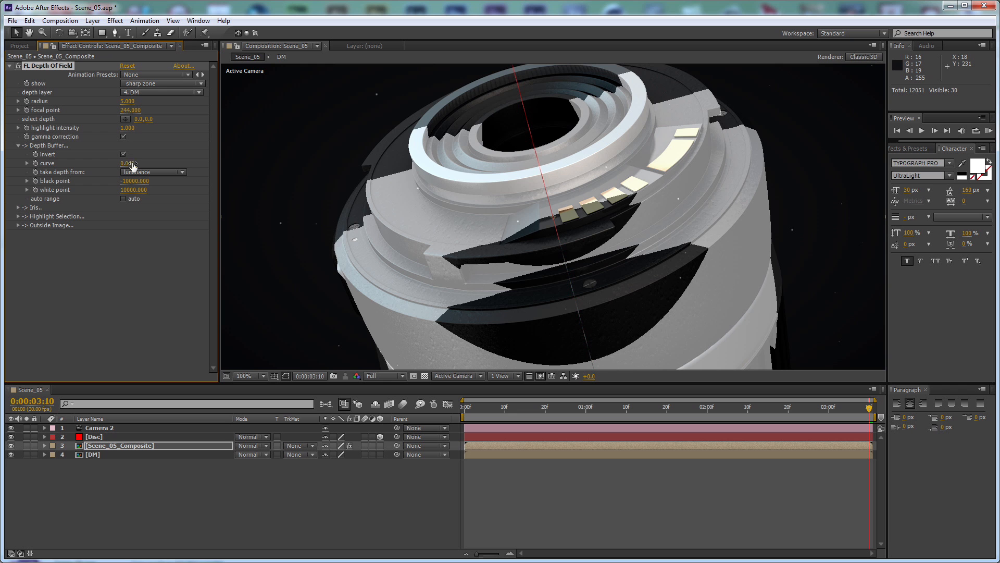
{"action": "left_click_drag", "start_coordinate": [130, 163], "coordinate": [130, 164]}
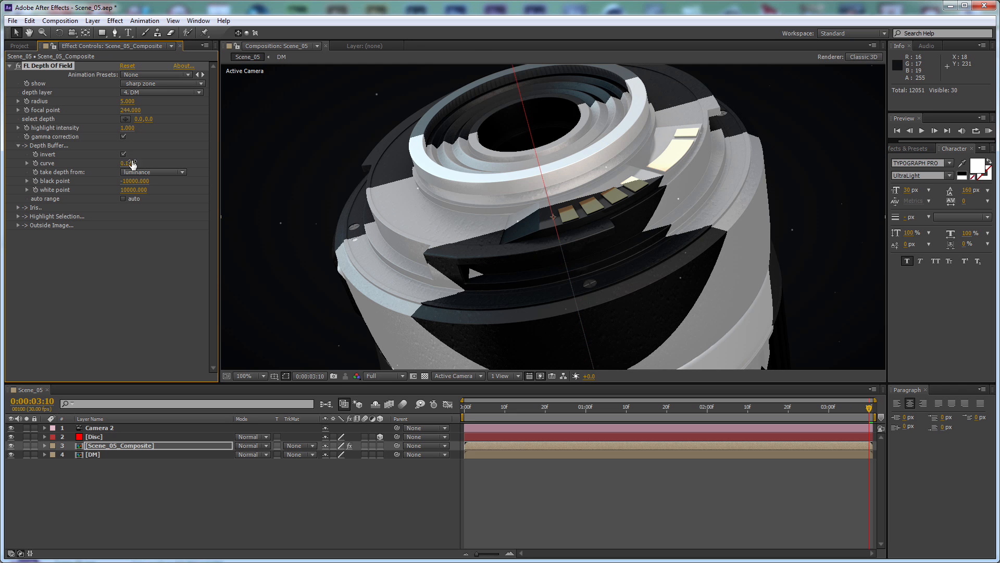
{"action": "left_click", "coordinate": [136, 84]}
{"action": "left_click", "coordinate": [143, 96]}
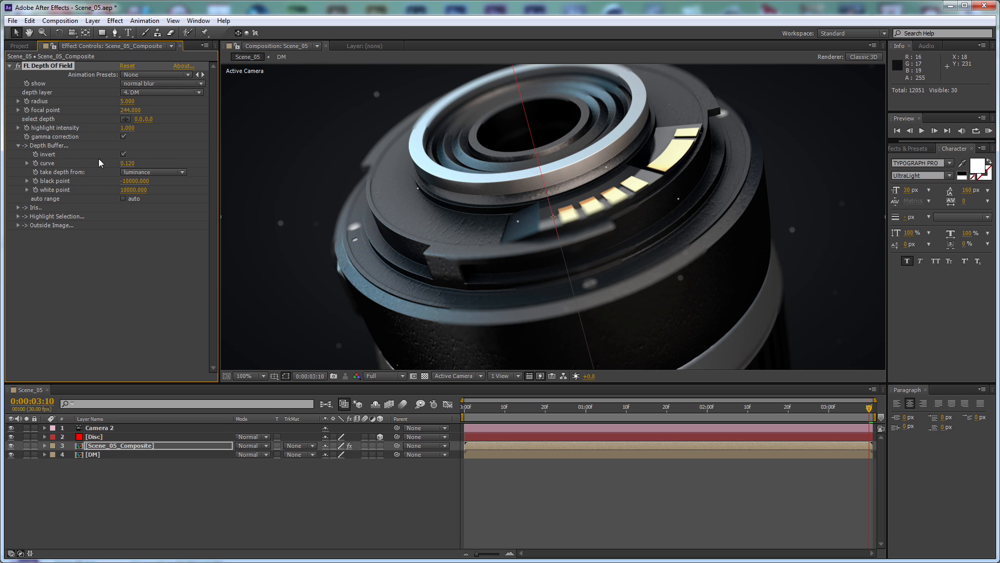
Set the depth buffer curve to 1 and the focal point to about 241
{"action": "left_click", "coordinate": [124, 164]}
{"action": "type", "text": "1"}
{"action": "left_click", "coordinate": [158, 162]}
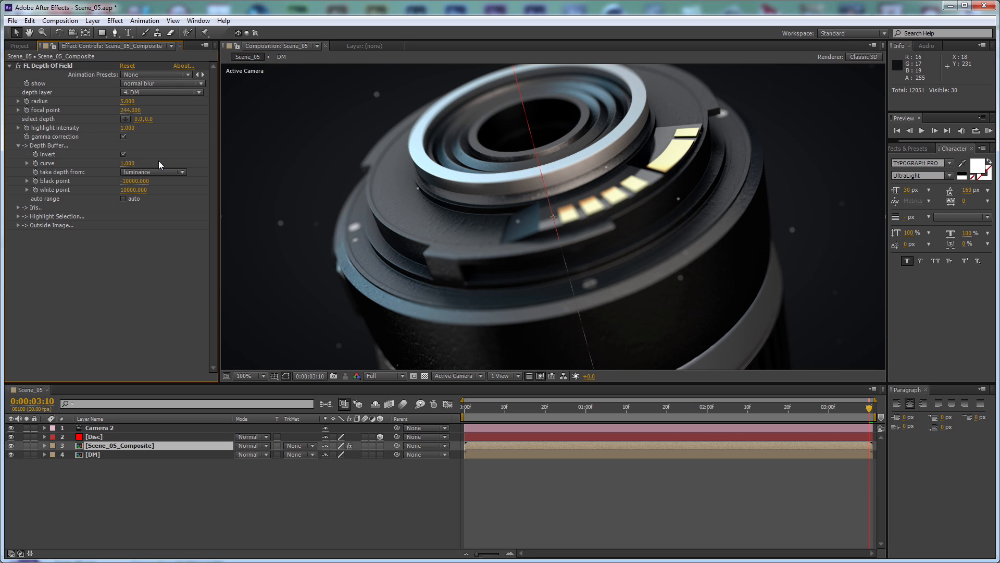
{"action": "mouse_move", "coordinate": [130, 110]}
{"action": "left_mouse_down"}
{"action": "mouse_move", "coordinate": [159, 111]}
{"action": "mouse_move", "coordinate": [145, 121]}
{"action": "left_mouse_up"}
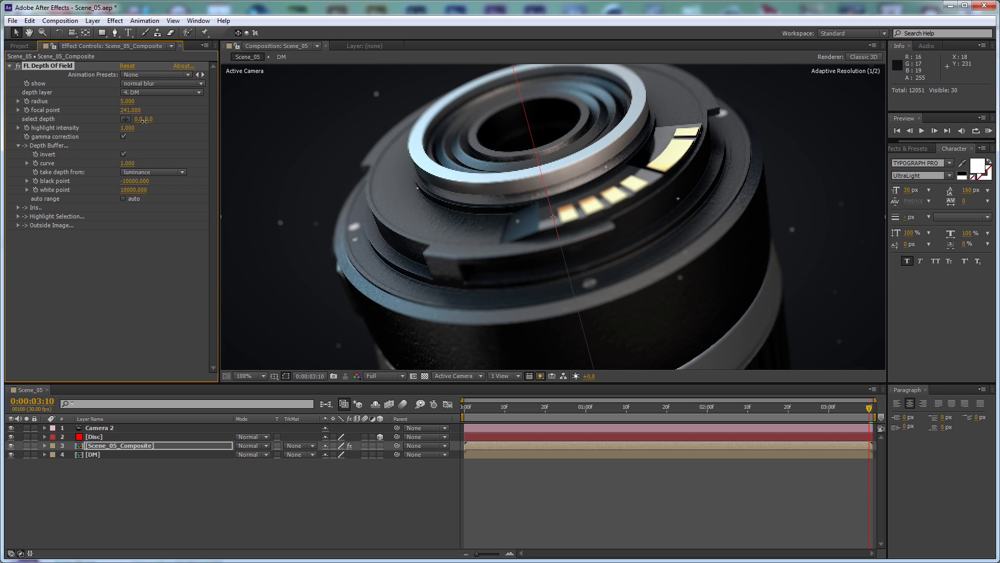
Copy the Particles layer from the Scene_05_Composite precomp into Scene_05, above the composite layer, and set its Particular random seed to 100420
{"action": "key", "text": "comma"}
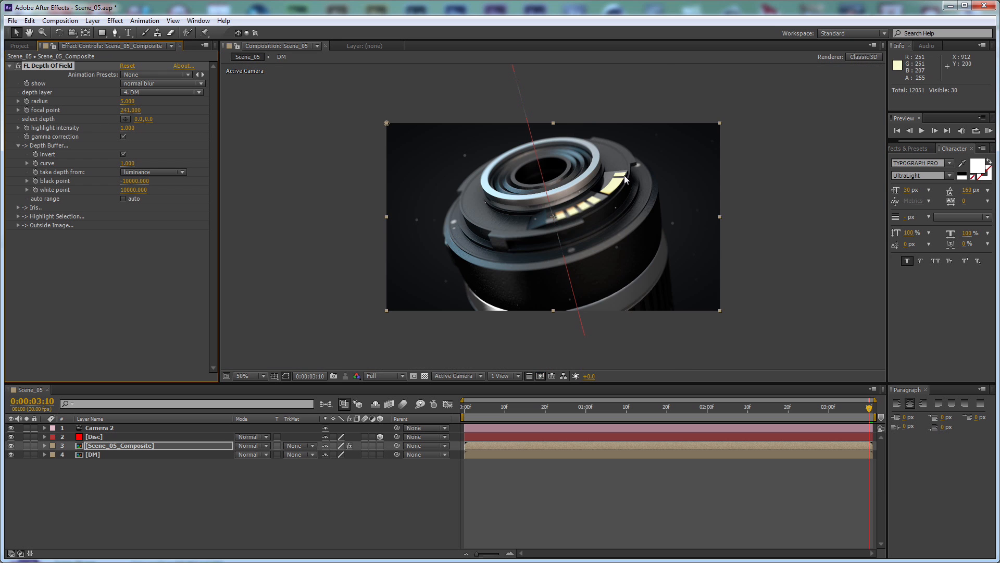
{"action": "key", "text": "period"}
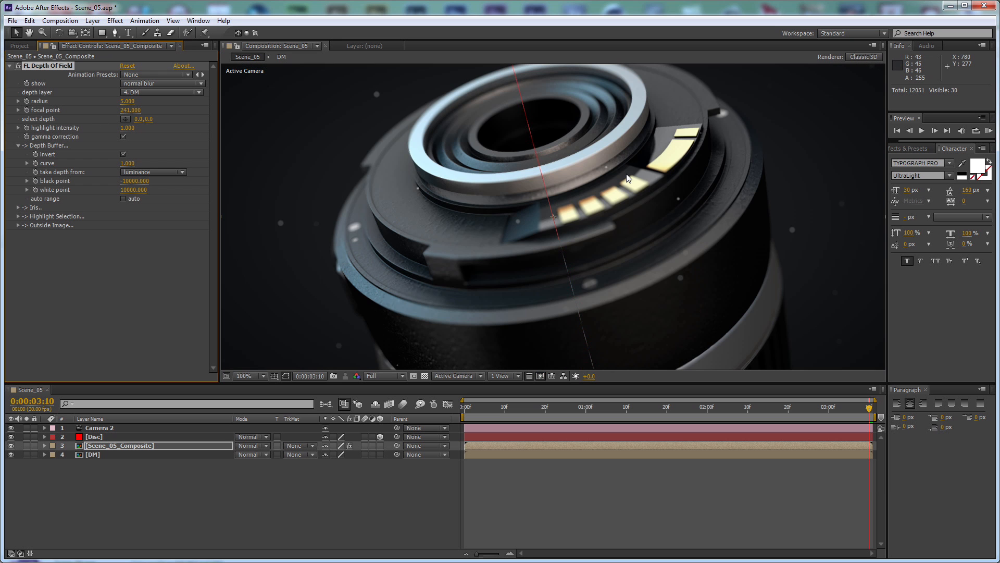
{"action": "double_click", "coordinate": [124, 445]}
{"action": "left_click", "coordinate": [112, 428]}
{"action": "key", "text": "ctrl+x"}
{"action": "left_click", "coordinate": [25, 391]}
{"action": "key", "text": "ctrl+v"}
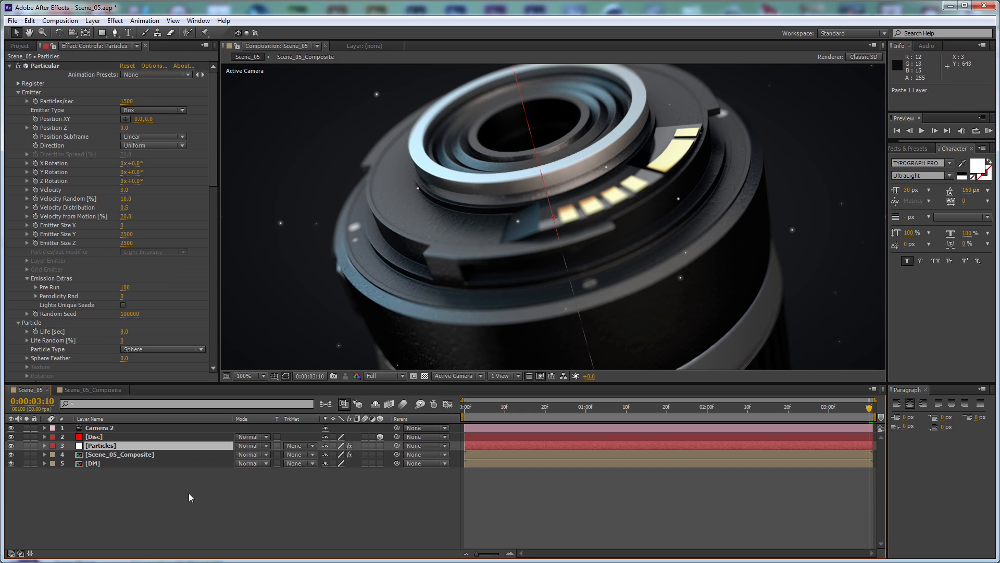
{"action": "left_click_drag", "start_coordinate": [130, 313], "coordinate": [155, 315]}
{"action": "scroll", "coordinate": [670, 248], "scroll_direction": "down", "scroll_amount": 1}
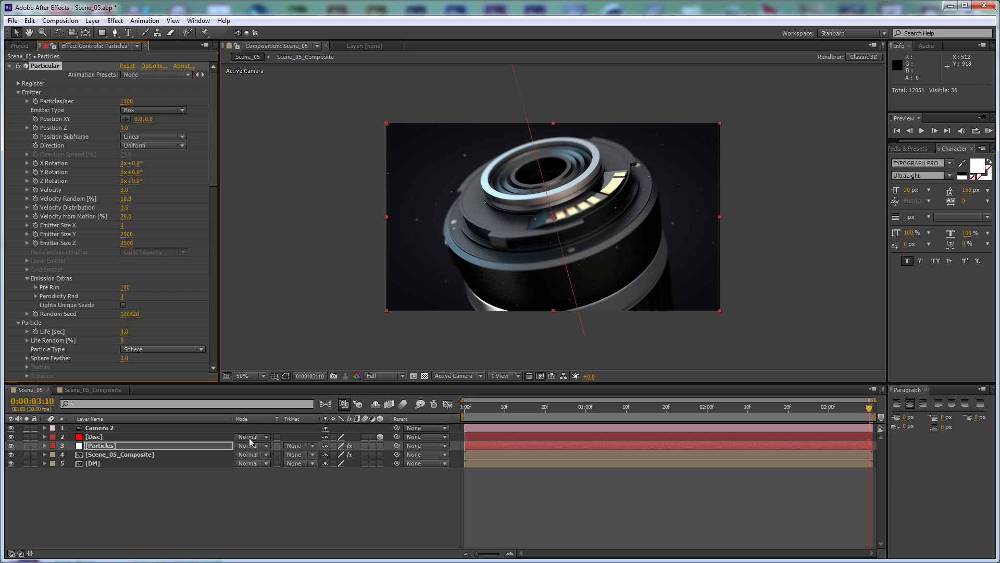
Add an adjustment layer named CC at the top of the Scene_05 composition
{"action": "left_click", "coordinate": [307, 510]}
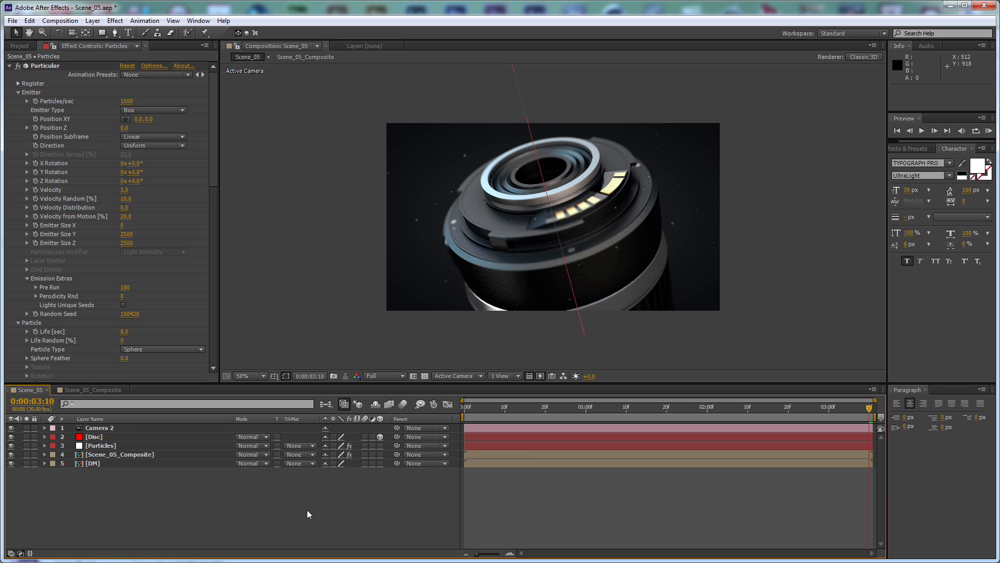
{"action": "key", "text": "ctrl+alt+y"}
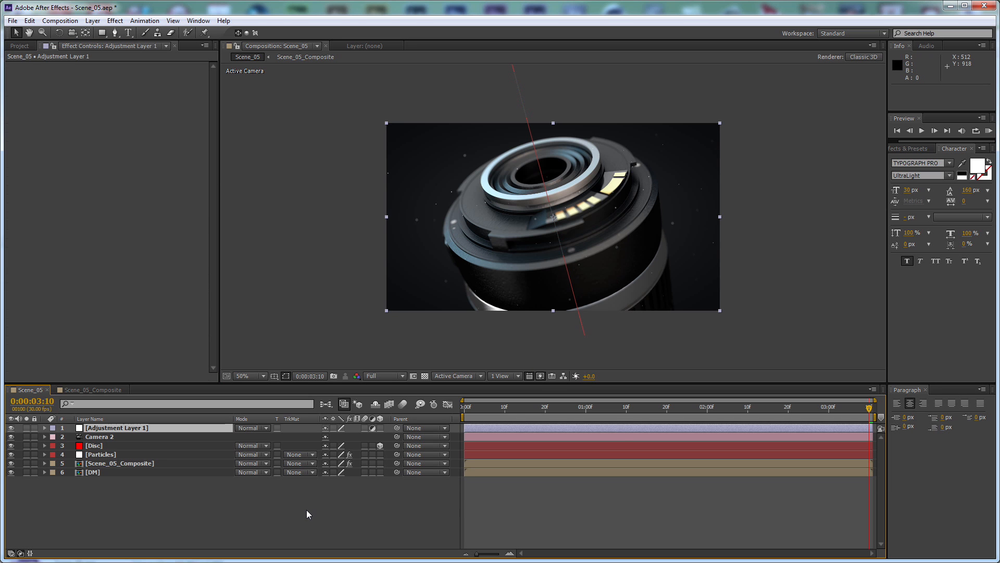
{"action": "key", "text": "ctrl+shift+y"}
{"action": "type", "text": "CC"}
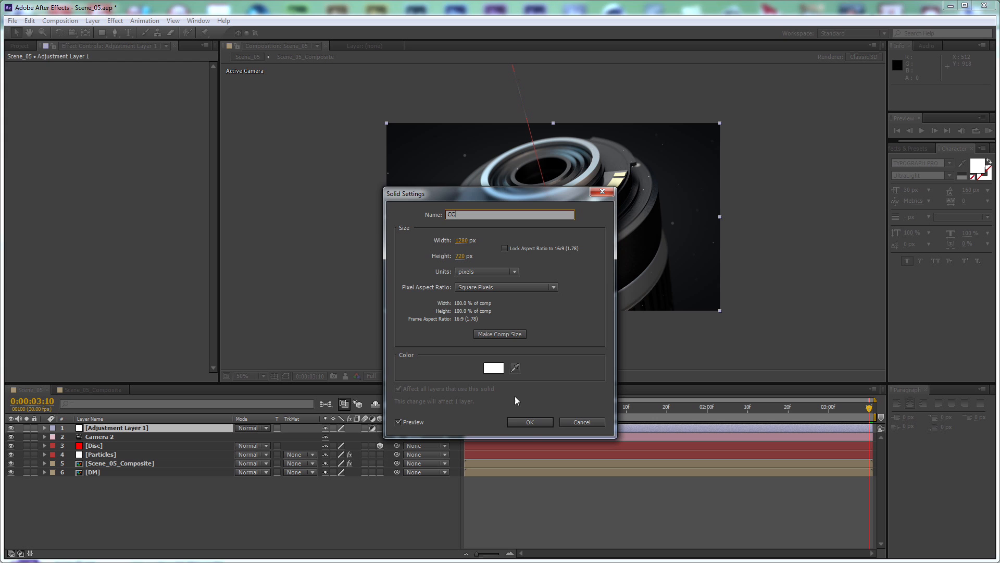
{"action": "left_click", "coordinate": [528, 421]}
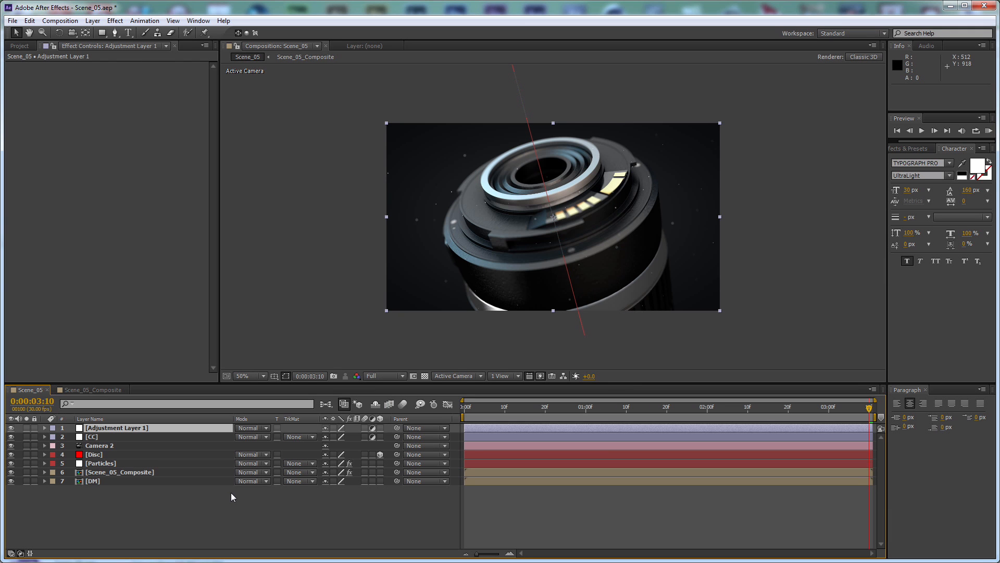
Add a second adjustment layer named GLOW above the CC layer
{"action": "key", "text": "ctrl+shift+y"}
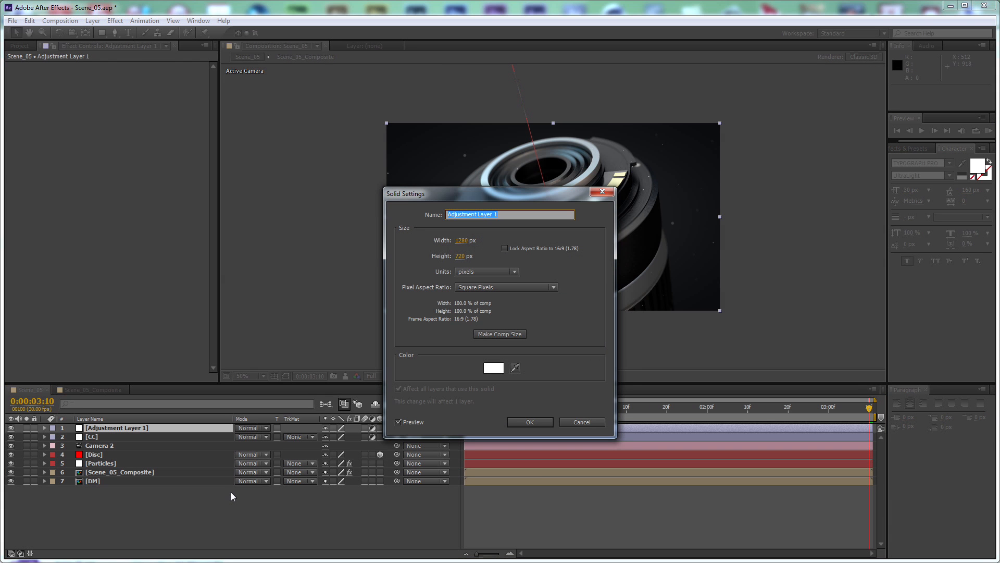
{"action": "type", "text": "GLOW"}
{"action": "key", "text": "Return"}
{"action": "left_click", "coordinate": [234, 507]}
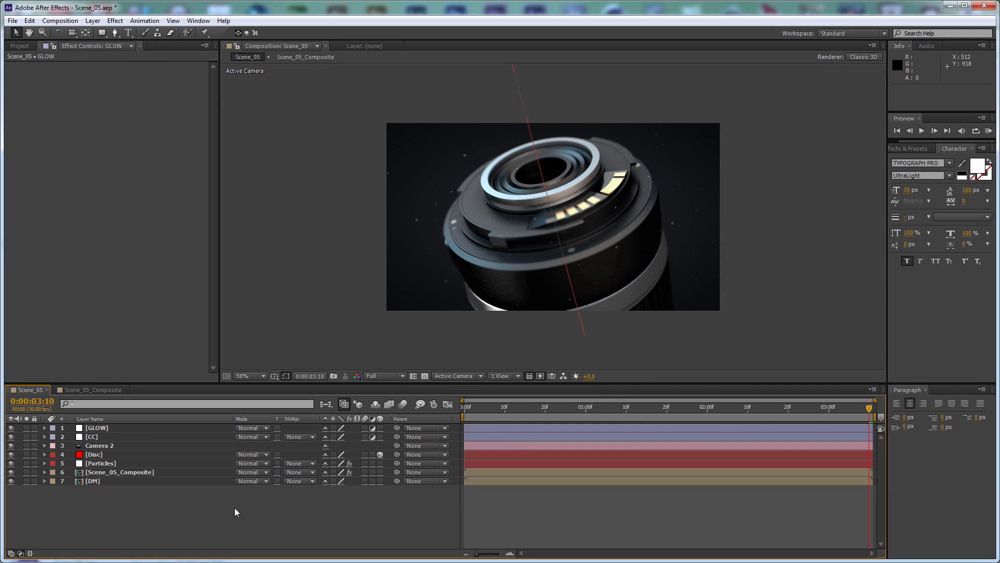
Add a white 1280 x 720 px solid named OF above the adjustment layers
{"action": "key", "text": "ctrl+y"}
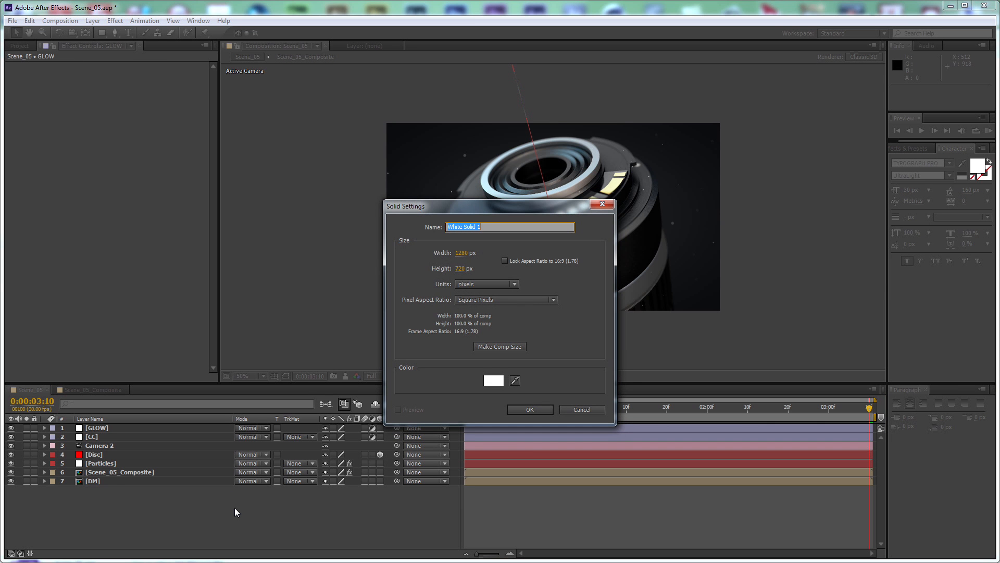
{"action": "type", "text": "OF"}
{"action": "left_click", "coordinate": [530, 410]}
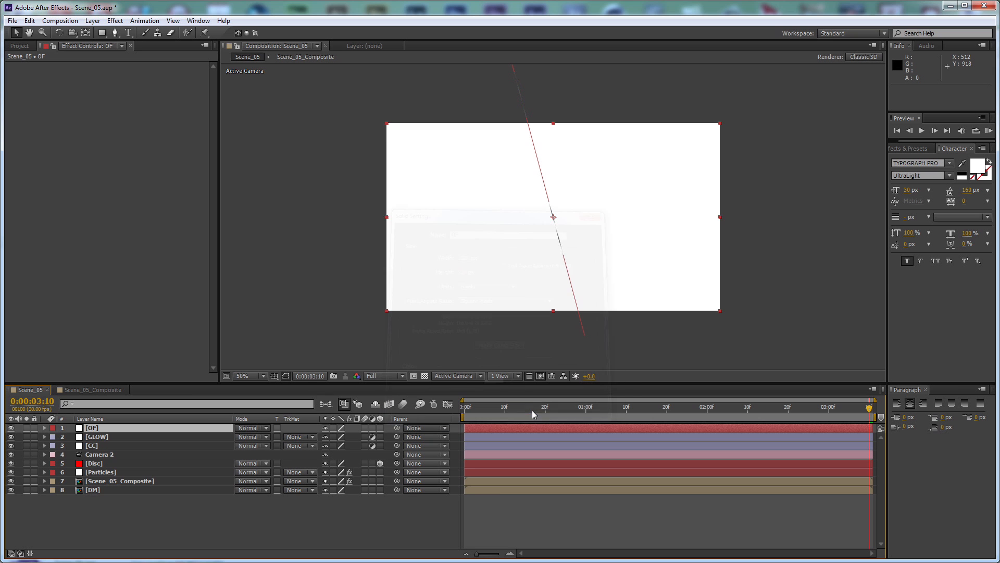
Apply the Sharpen effect to the CC adjustment layer
{"action": "left_click", "coordinate": [104, 446]}
{"action": "left_click", "coordinate": [115, 20]}
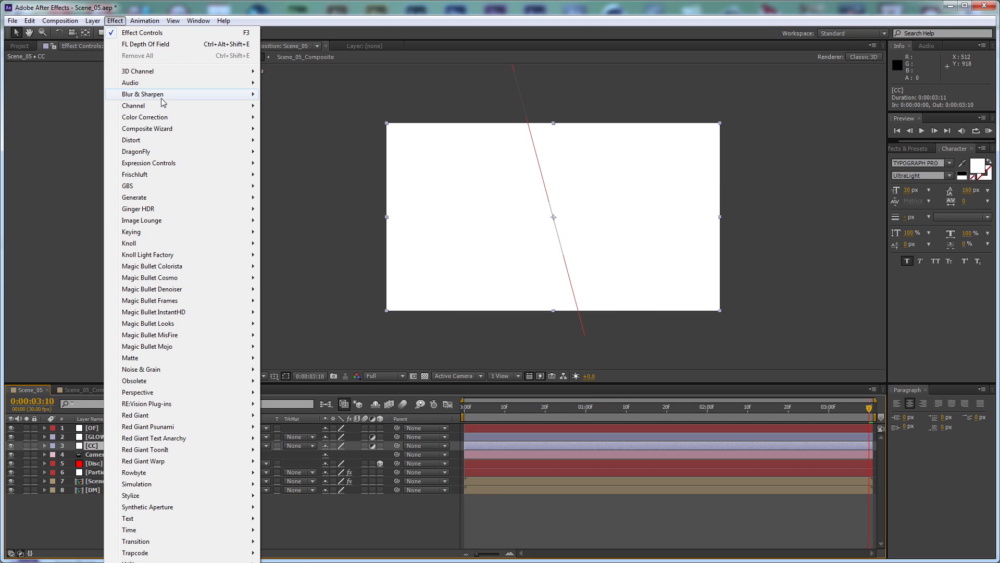
{"action": "left_click", "coordinate": [295, 254]}
Apply Curves to the CC layer and bend the RGB curve into a gentle S-shape for contrast
{"action": "left_click", "coordinate": [114, 22]}
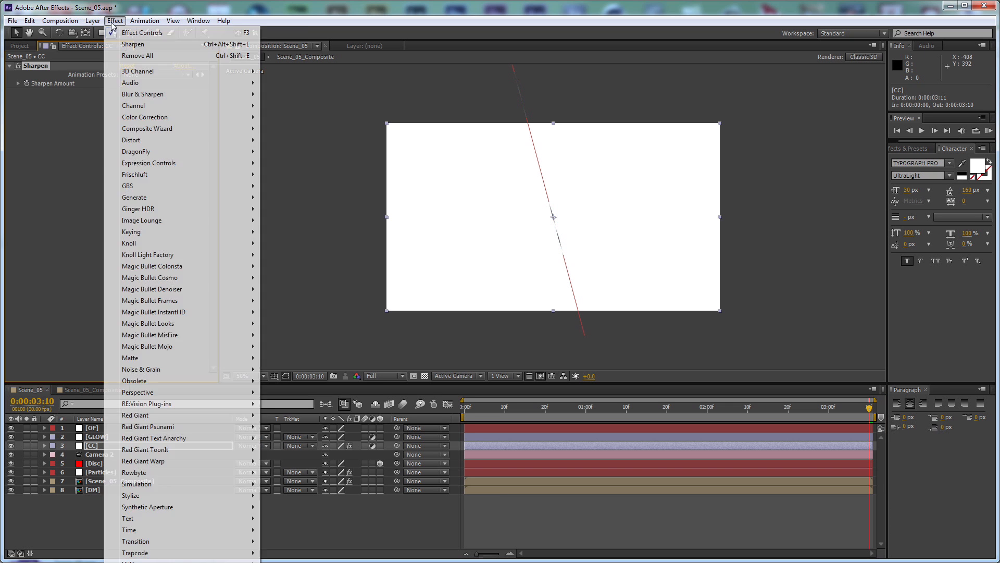
{"action": "mouse_move", "coordinate": [161, 117]}
{"action": "left_click", "coordinate": [302, 323]}
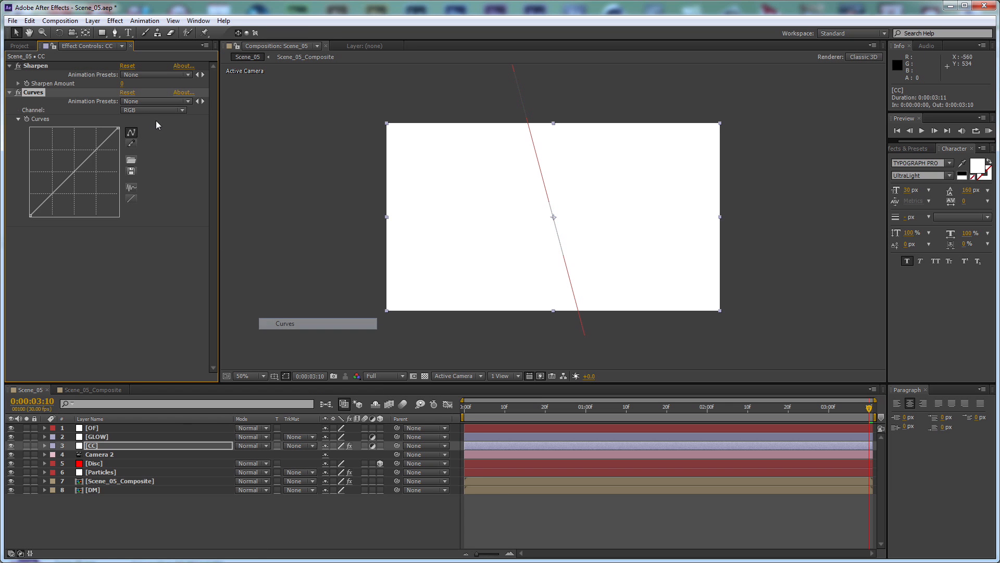
{"action": "left_click_drag", "start_coordinate": [95, 150], "coordinate": [95, 150]}
{"action": "left_click_drag", "start_coordinate": [52, 193], "coordinate": [52, 198]}
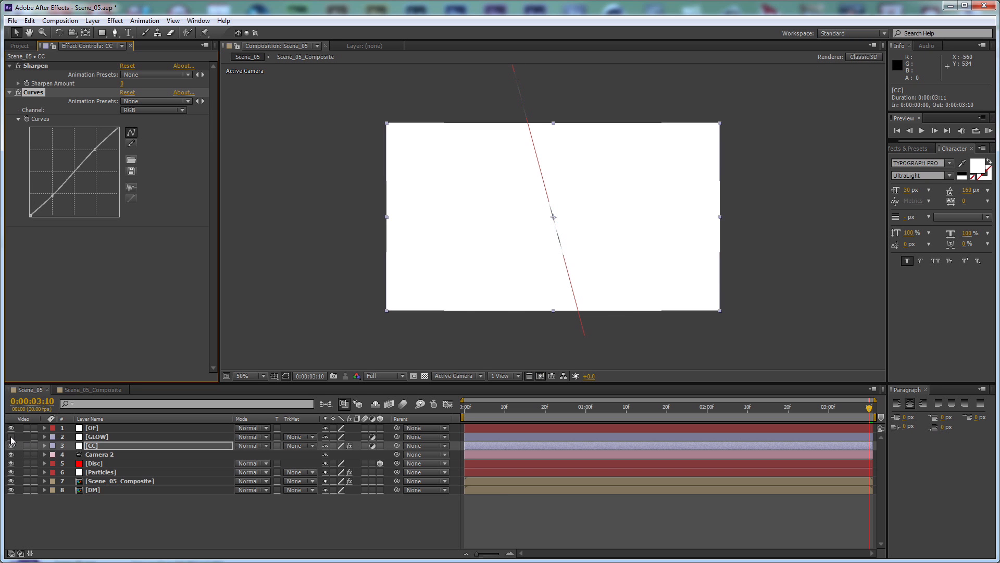
Hide the GLOW and OF layers and move the CC layer to the top of the layer stack
{"action": "left_click_drag", "start_coordinate": [11, 437], "coordinate": [11, 427]}
{"action": "left_click", "coordinate": [106, 445]}
{"action": "left_click_drag", "start_coordinate": [112, 445], "coordinate": [130, 424]}
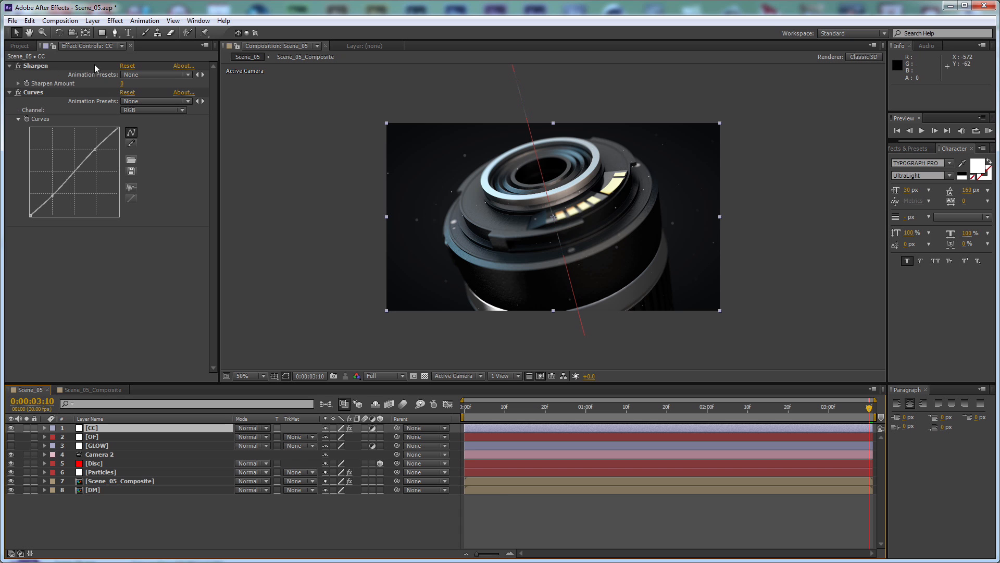
Place Sharpen after Curves with an amount of 10, and slightly adjust the Blue channel curve in the shadows and highlights
{"action": "left_click_drag", "start_coordinate": [47, 66], "coordinate": [130, 217]}
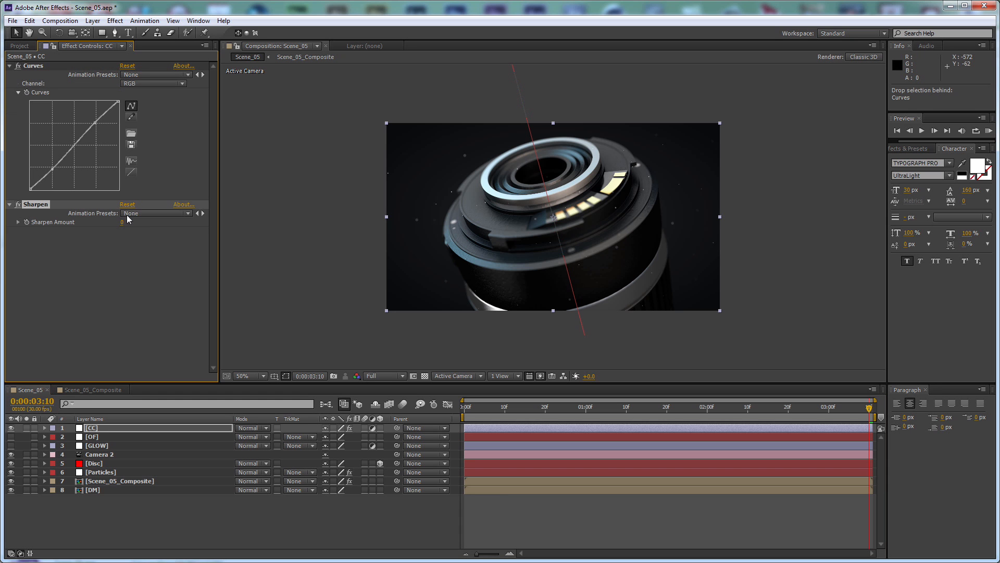
{"action": "left_click", "coordinate": [128, 84]}
{"action": "left_click", "coordinate": [144, 130]}
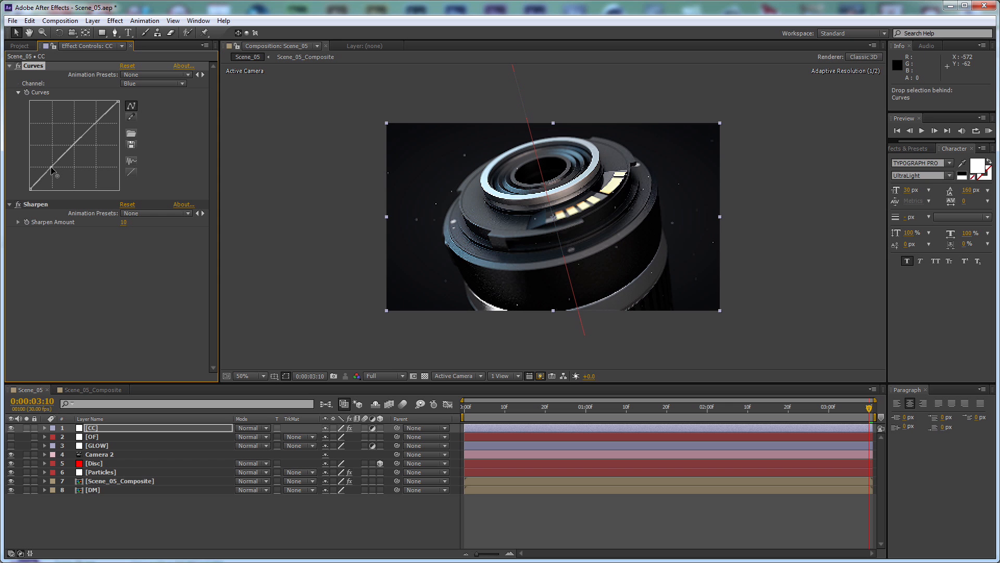
{"action": "left_click", "coordinate": [51, 170]}
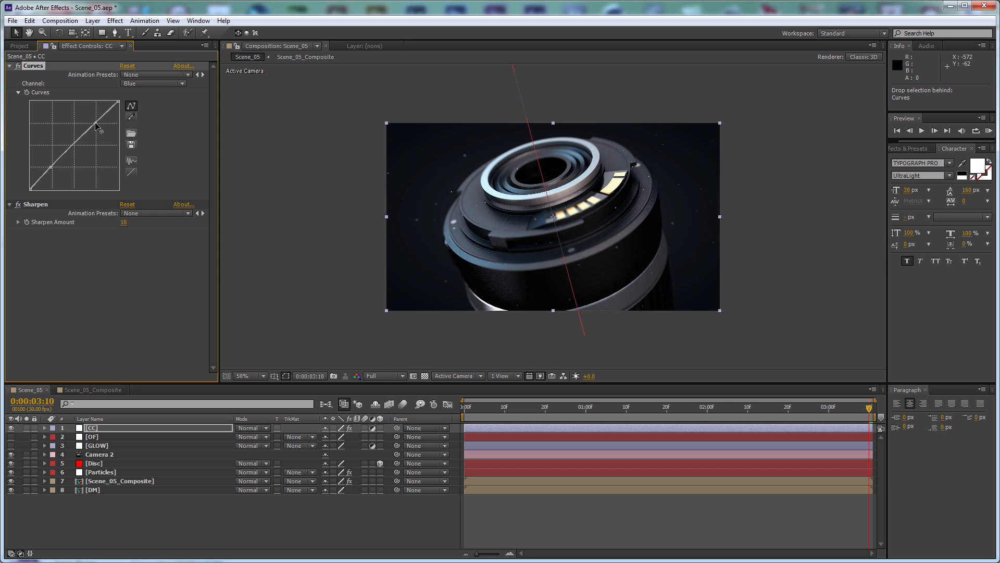
Apply the Noise effect to the CC layer at 4% with color noise turned off
{"action": "left_click", "coordinate": [115, 20]}
{"action": "mouse_move", "coordinate": [169, 370]}
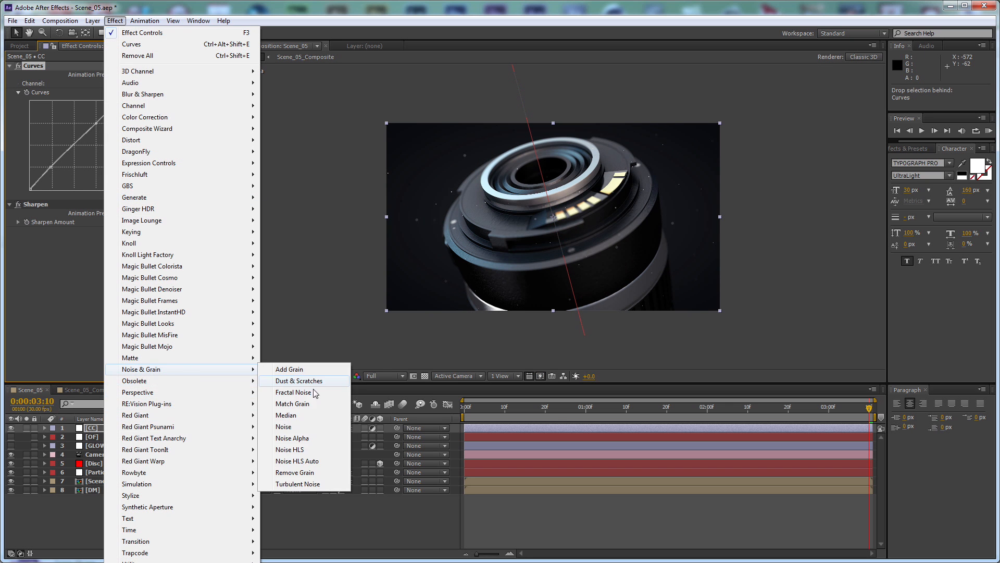
{"action": "left_click", "coordinate": [284, 427]}
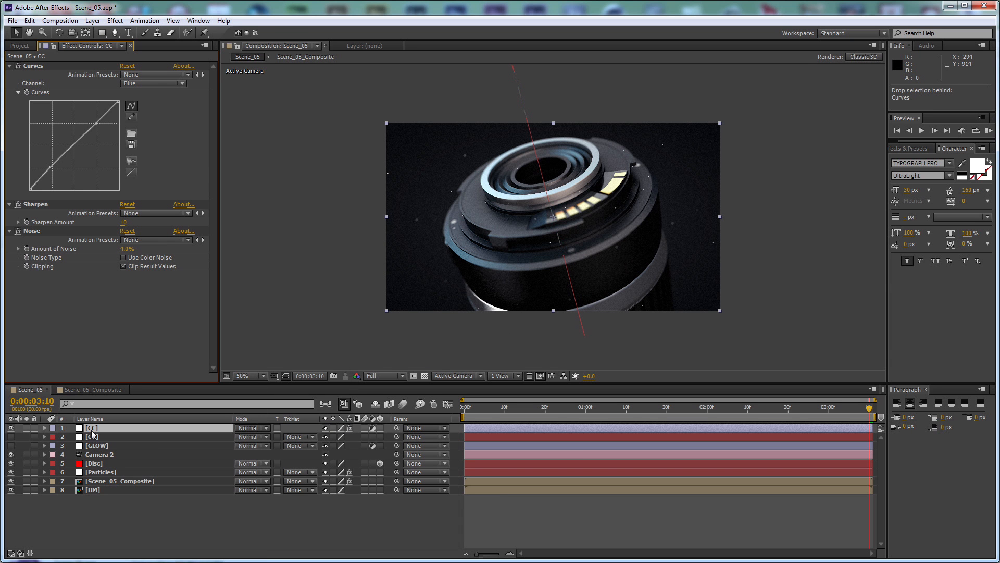
Move the visible GLOW layer to the top of the stack and apply the Stylize Glow effect to it
{"action": "left_click", "coordinate": [107, 446]}
{"action": "left_click_drag", "start_coordinate": [91, 446], "coordinate": [141, 426]}
{"action": "left_click", "coordinate": [115, 21]}
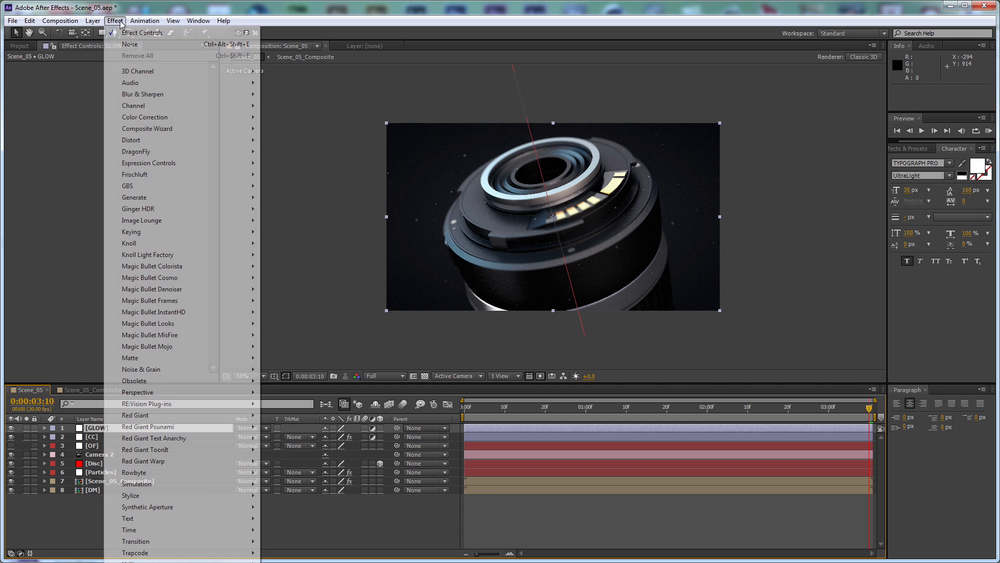
{"action": "mouse_move", "coordinate": [173, 495]}
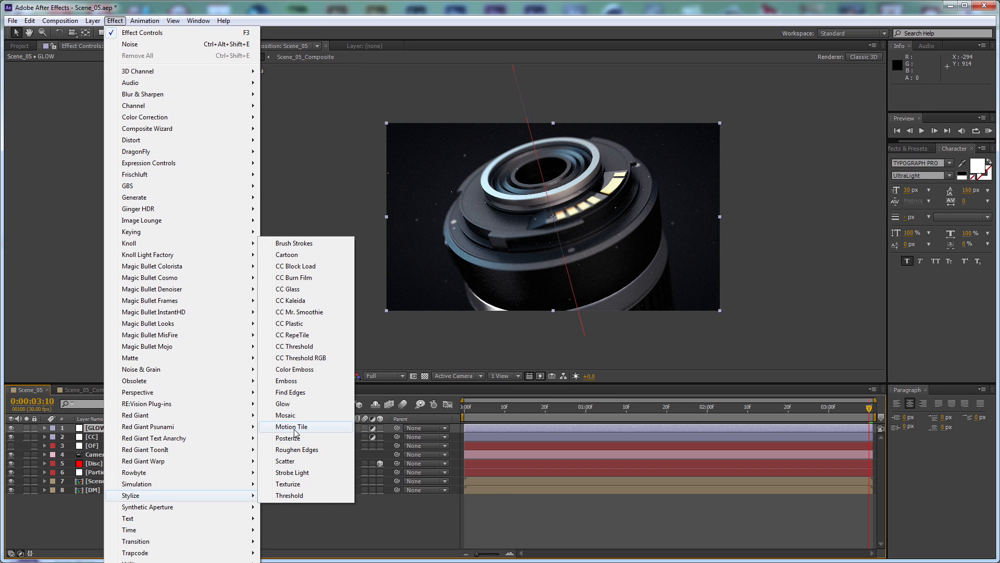
{"action": "left_click", "coordinate": [292, 403]}
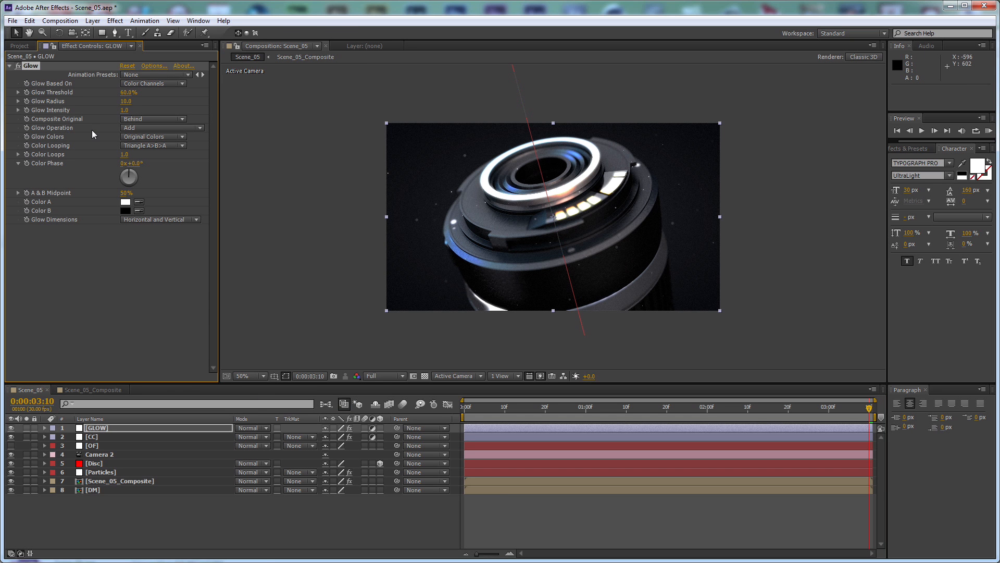
Set the Glow effect's threshold to 90%, radius to 15 and intensity to 0.7
{"action": "left_click", "coordinate": [130, 92]}
{"action": "type", "text": "90"}
{"action": "key", "text": "Return"}
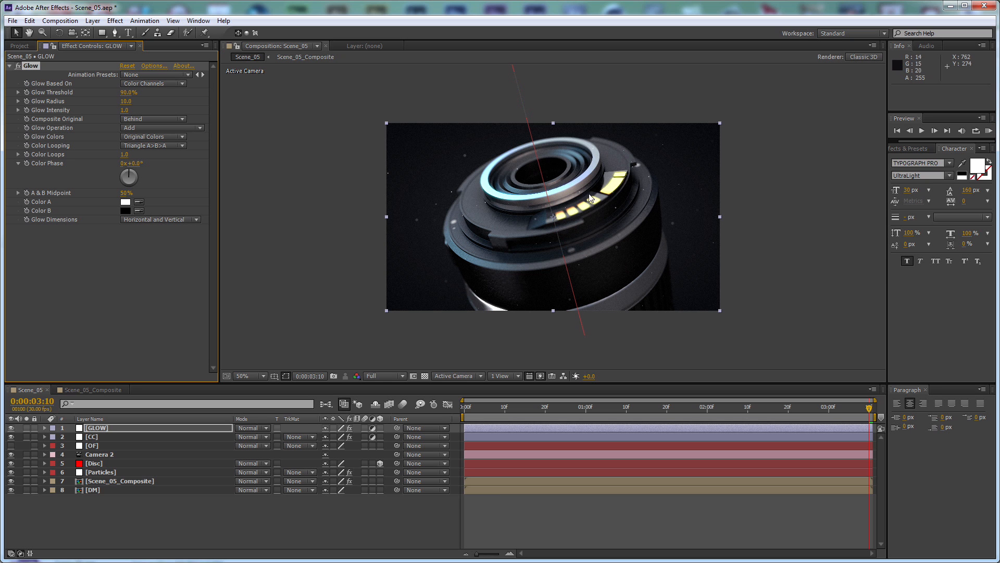
{"action": "scroll", "coordinate": [618, 173], "scroll_direction": "up", "scroll_amount": 1}
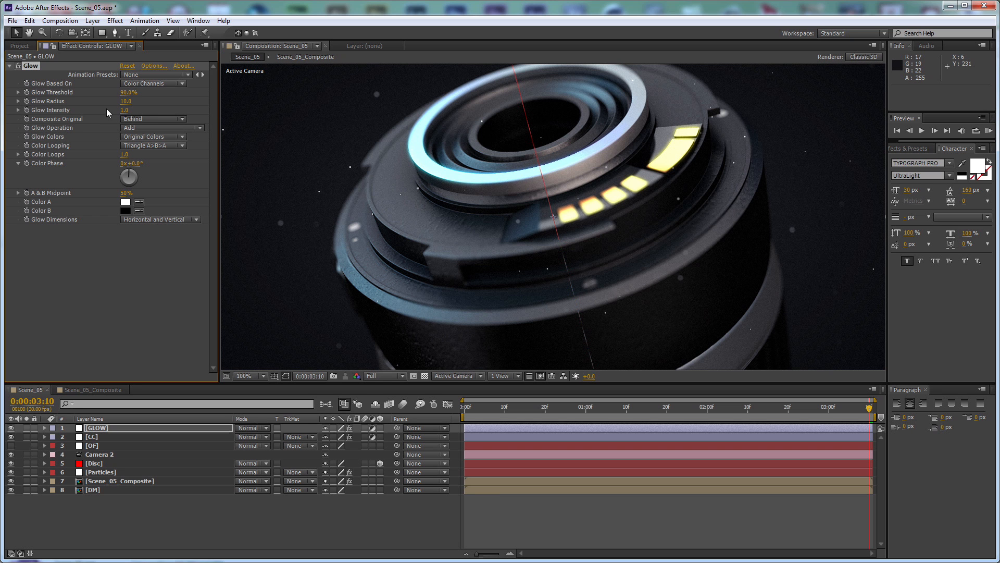
{"action": "left_click", "coordinate": [124, 102]}
{"action": "type", "text": "15"}
{"action": "key", "text": "Return"}
{"action": "left_click", "coordinate": [126, 111]}
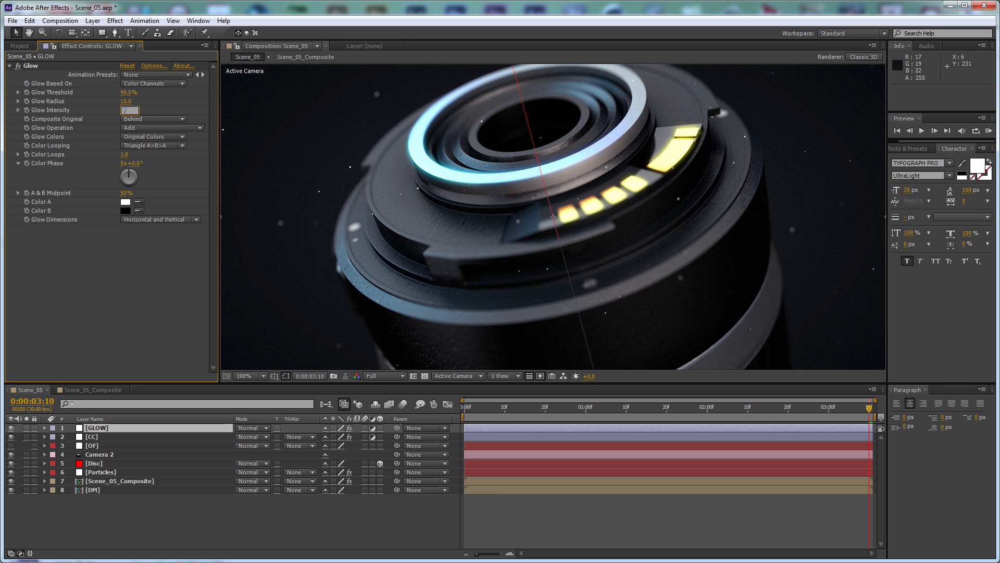
{"action": "key", "text": "Return"}
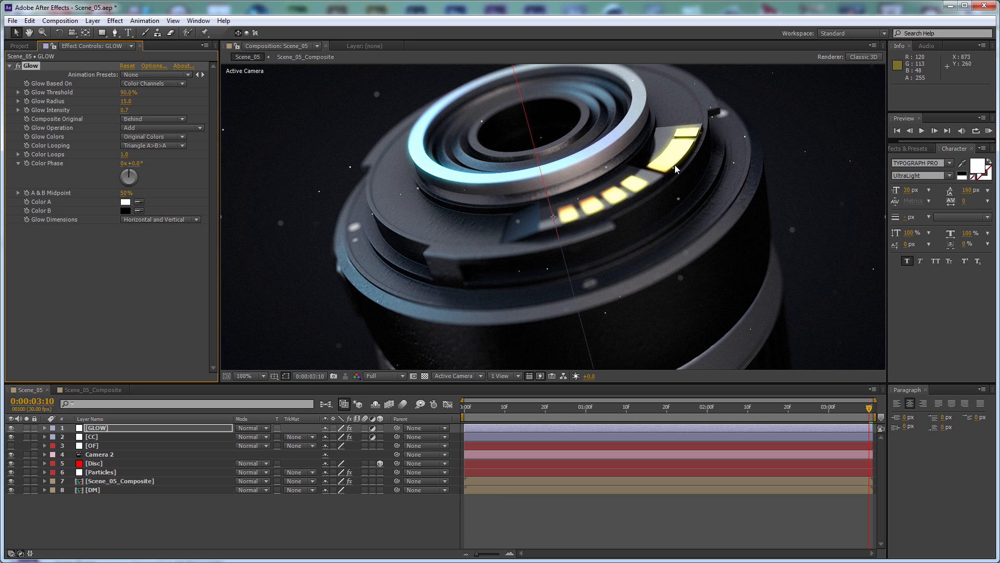
{"action": "scroll", "coordinate": [674, 164], "scroll_direction": "down", "scroll_amount": 2}
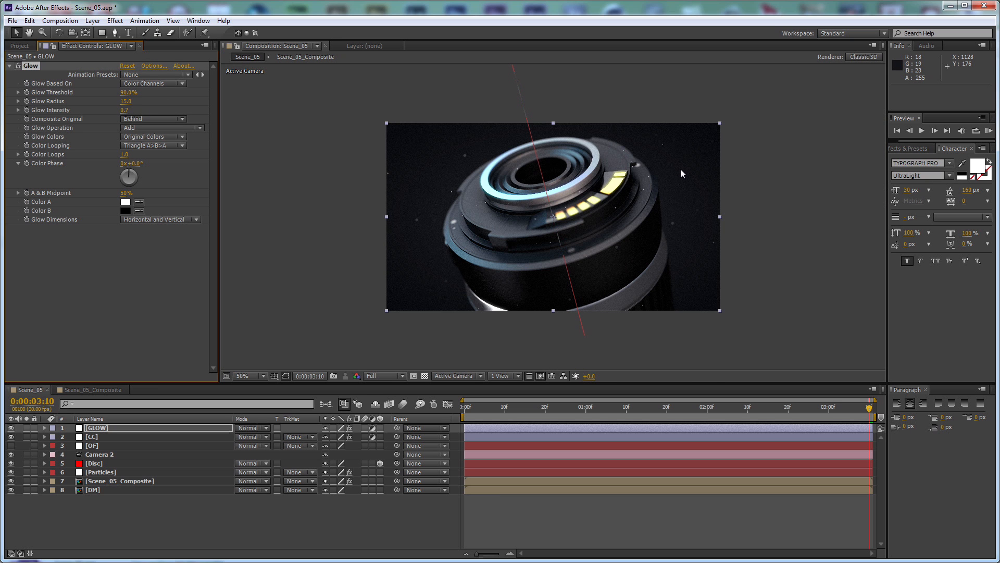
Apply Optical Flares to the re-enabled OF solid and open the flare's options
{"action": "left_click", "coordinate": [93, 446]}
{"action": "left_click", "coordinate": [7, 448]}
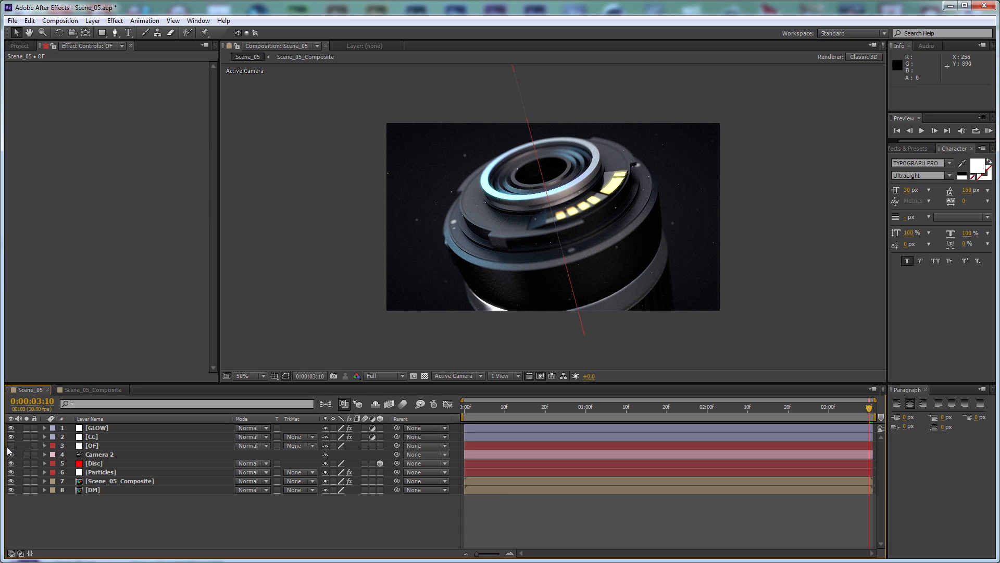
{"action": "left_click", "coordinate": [116, 20]}
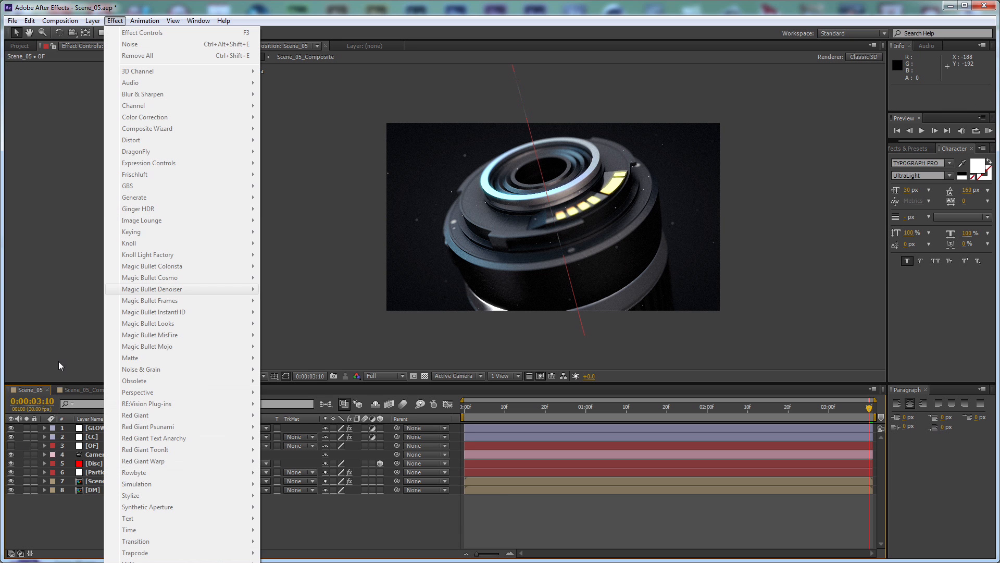
{"action": "left_click", "coordinate": [96, 447]}
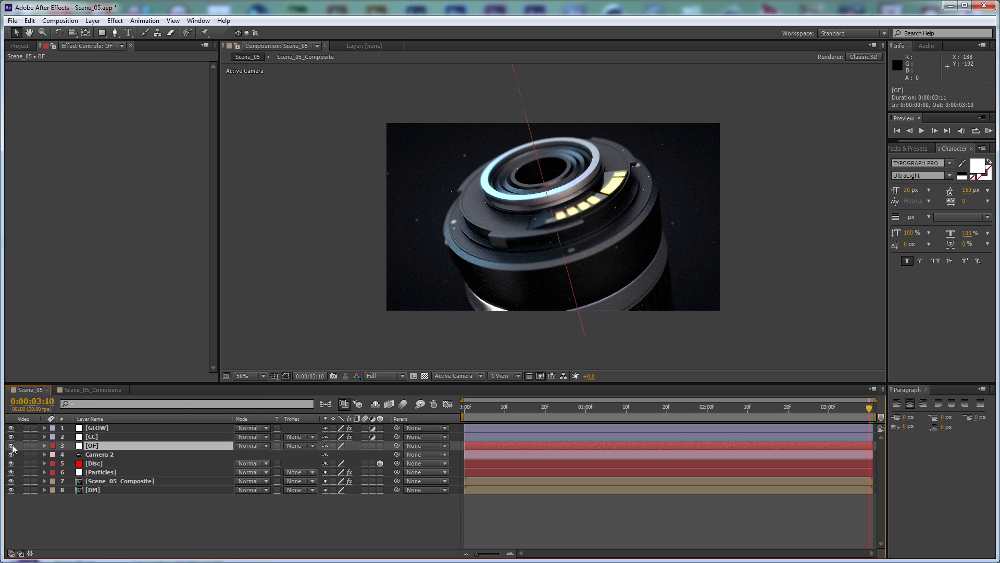
{"action": "left_click", "coordinate": [11, 446]}
{"action": "left_click", "coordinate": [114, 21]}
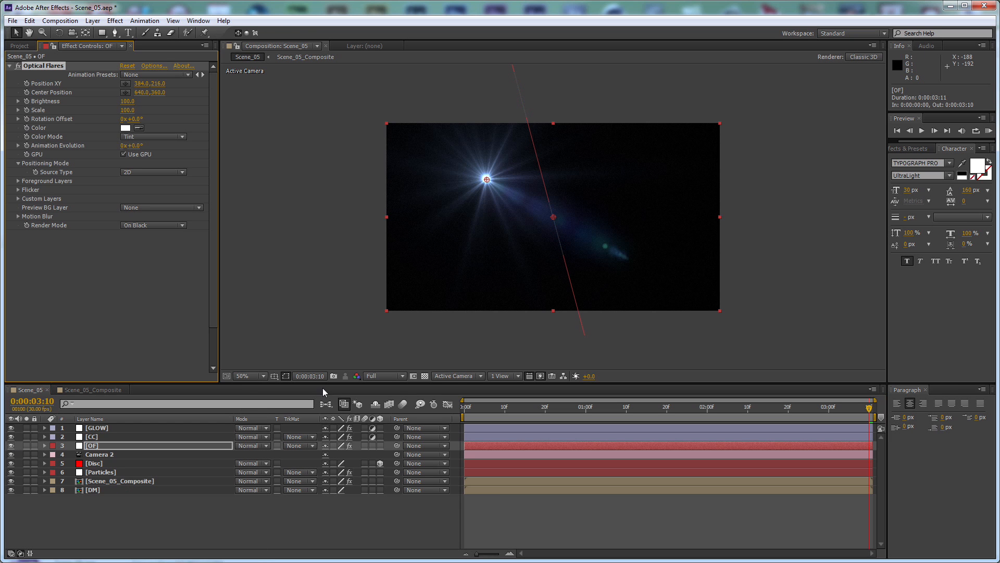
{"action": "left_click", "coordinate": [154, 65]}
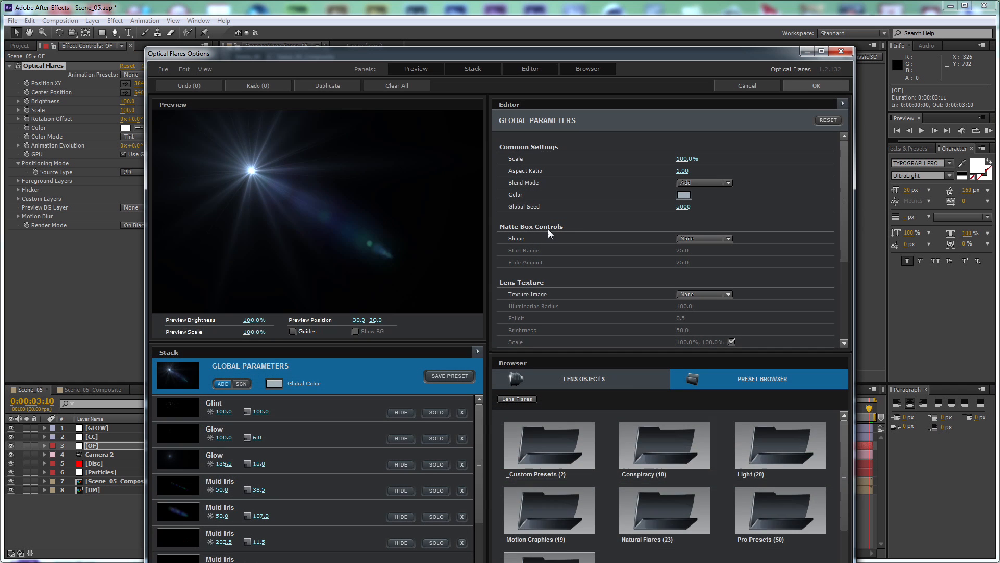
Load a blue flare preset from the Conspiracy presets and check the flare in the Canon Fake Ad reference video
{"action": "left_click", "coordinate": [662, 503]}
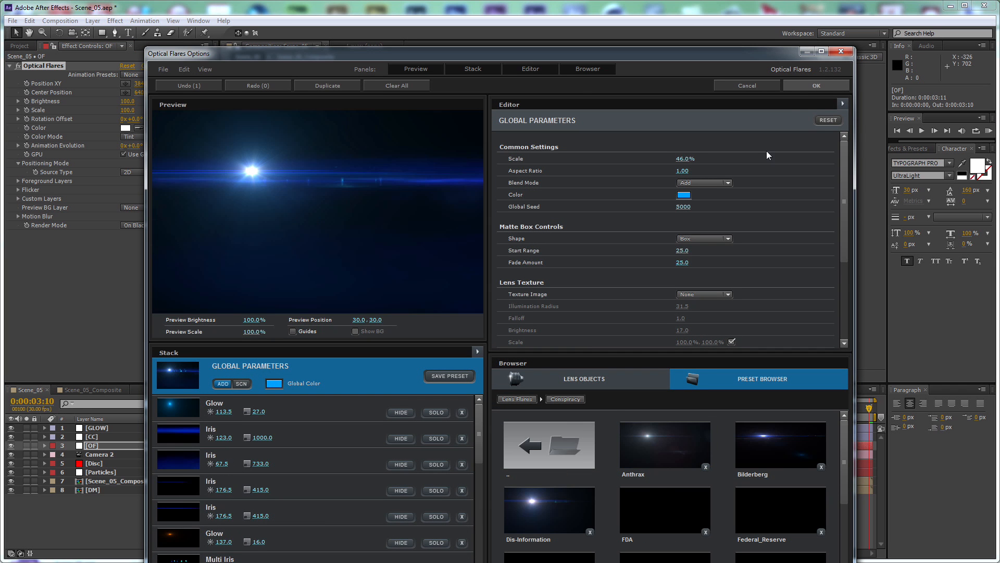
{"action": "left_click", "coordinate": [798, 87]}
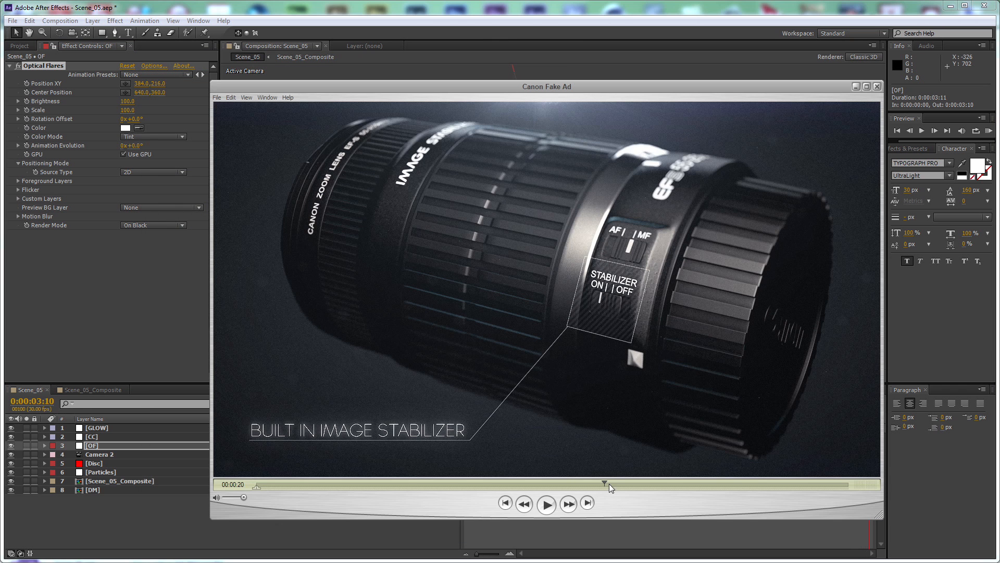
{"action": "left_click_drag", "start_coordinate": [608, 483], "coordinate": [636, 482]}
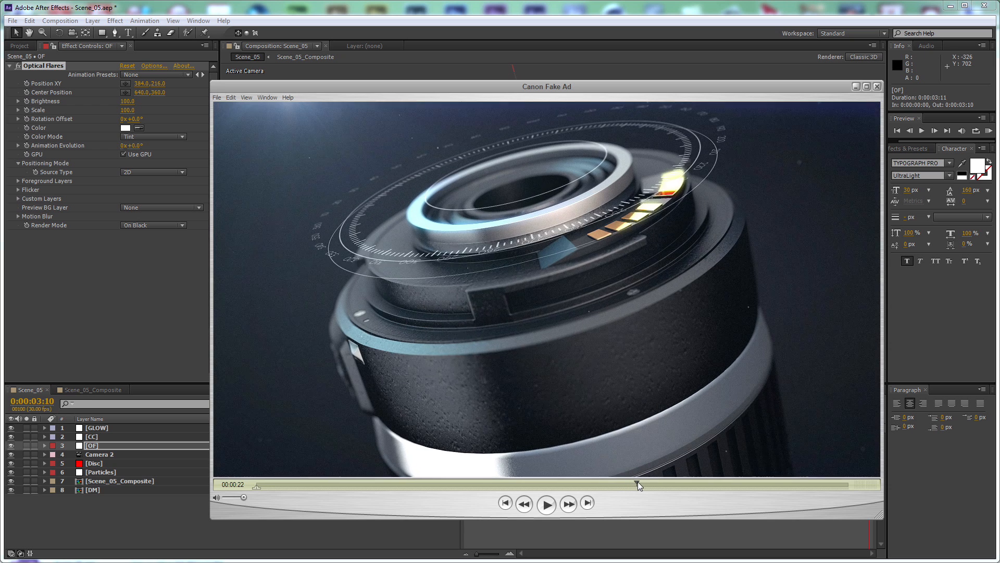
{"action": "left_click", "coordinate": [856, 87]}
Move the flare beyond the frame's upper-left corner to 44, -68 and set its brightness to 180
{"action": "left_click", "coordinate": [385, 118]}
{"action": "left_click_drag", "start_coordinate": [382, 117], "coordinate": [387, 106]}
{"action": "left_click", "coordinate": [127, 101]}
{"action": "type", "text": "180"}
{"action": "key", "text": "Return"}
{"action": "left_click_drag", "start_coordinate": [392, 105], "coordinate": [398, 105]}
Apply Tint to the OF layer with the amount at 75% and set the layer's blending mode to Add
{"action": "left_click", "coordinate": [115, 21]}
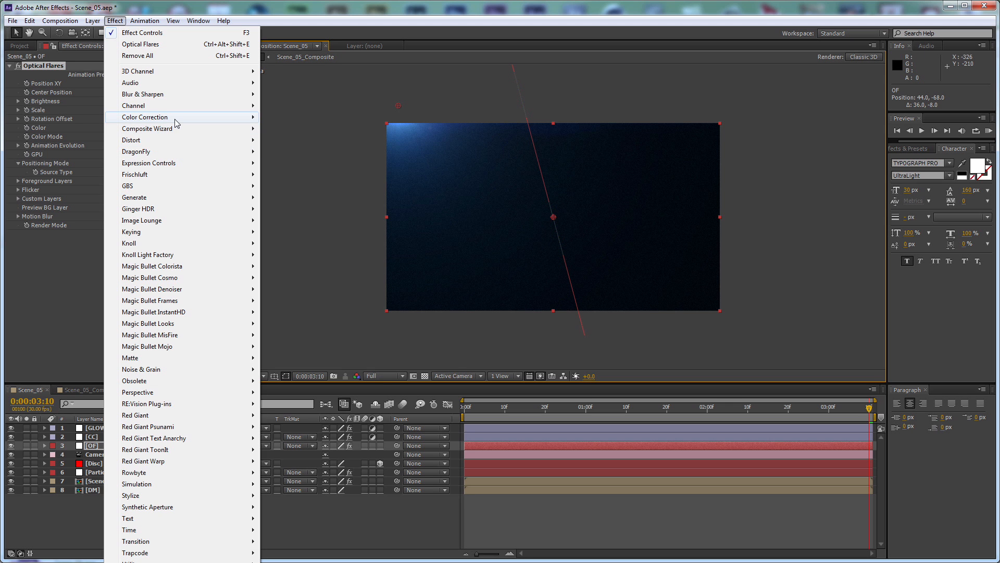
{"action": "mouse_move", "coordinate": [177, 118]}
{"action": "left_click", "coordinate": [364, 461]}
{"action": "left_click", "coordinate": [128, 270]}
{"action": "type", "text": "75"}
{"action": "key", "text": "Return"}
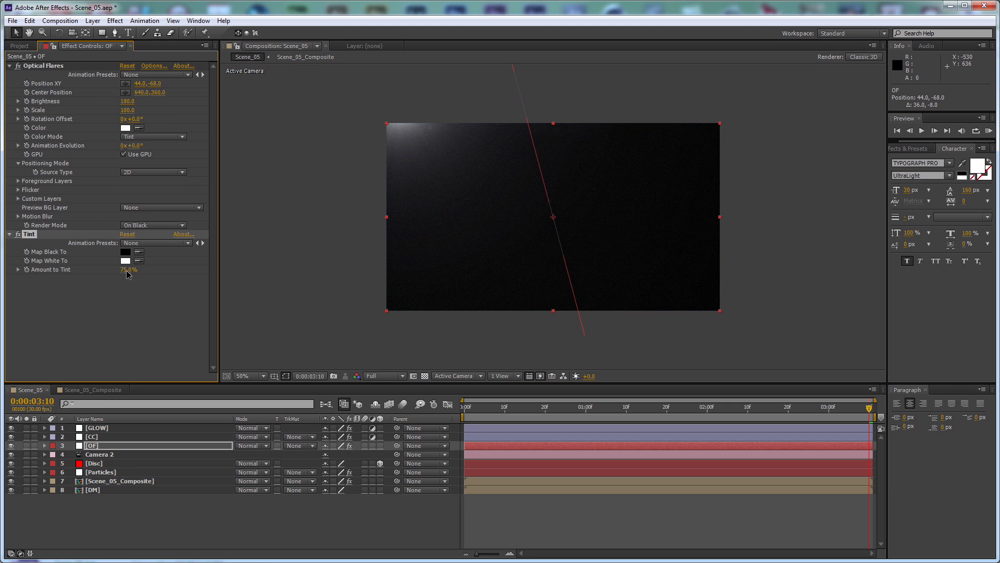
{"action": "left_click", "coordinate": [252, 445]}
{"action": "left_click", "coordinate": [290, 263]}
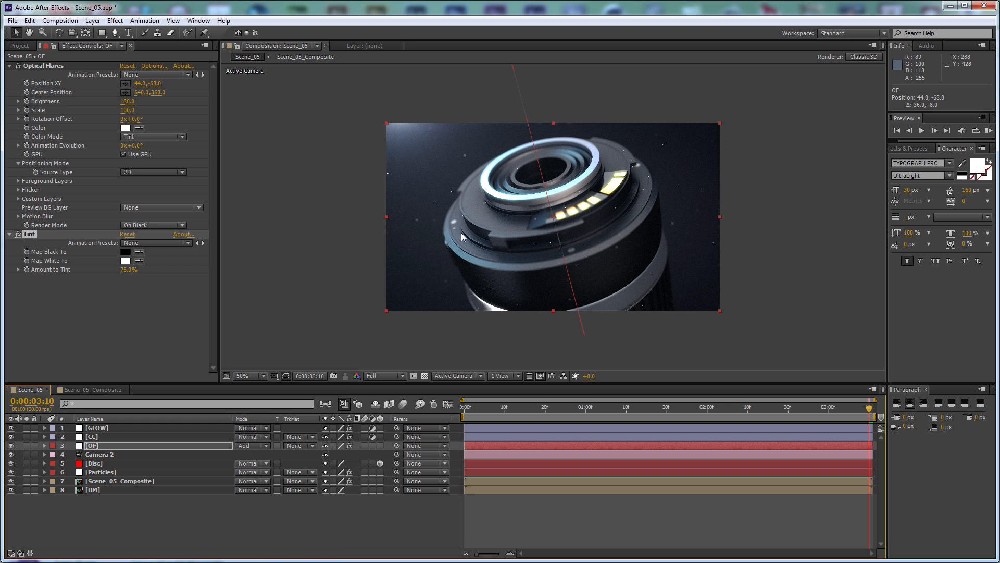
Compare the shot with the Canon Fake Ad reference video, and set the Disc layer's X rotation to 90° at the first frame
{"action": "scroll", "coordinate": [569, 202], "scroll_direction": "up", "scroll_amount": 2}
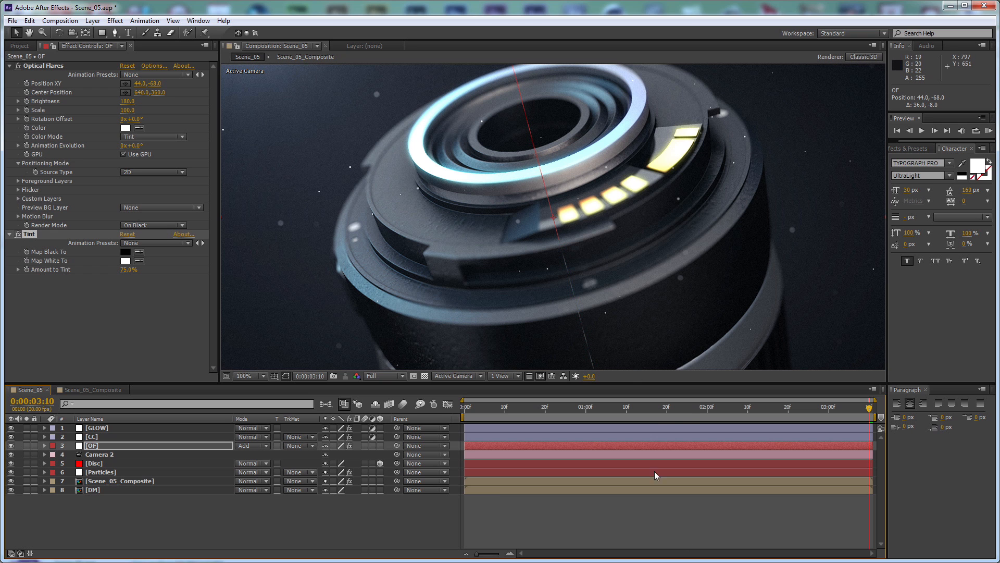
{"action": "key", "text": "alt+Tab"}
{"action": "left_click_drag", "start_coordinate": [631, 486], "coordinate": [658, 483]}
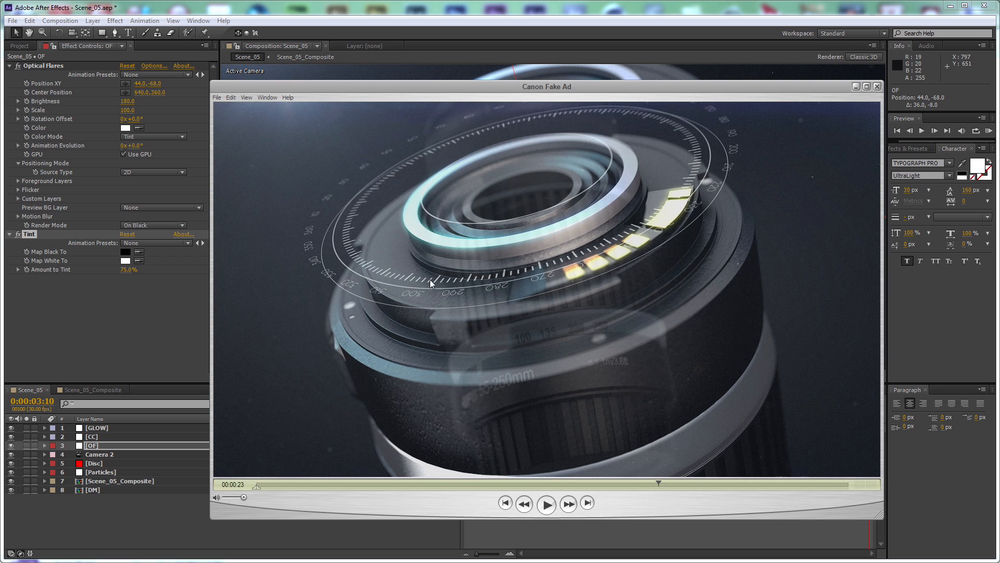
{"action": "left_click", "coordinate": [737, 18]}
{"action": "left_click", "coordinate": [88, 463]}
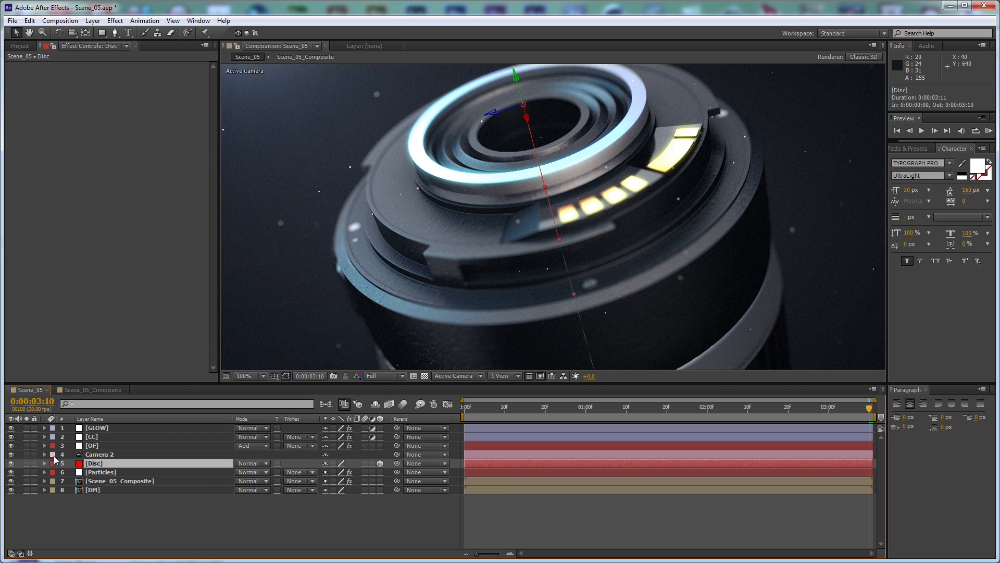
{"action": "key", "text": "u"}
{"action": "key", "text": "Home"}
{"action": "left_click_drag", "start_coordinate": [71, 472], "coordinate": [72, 516]}
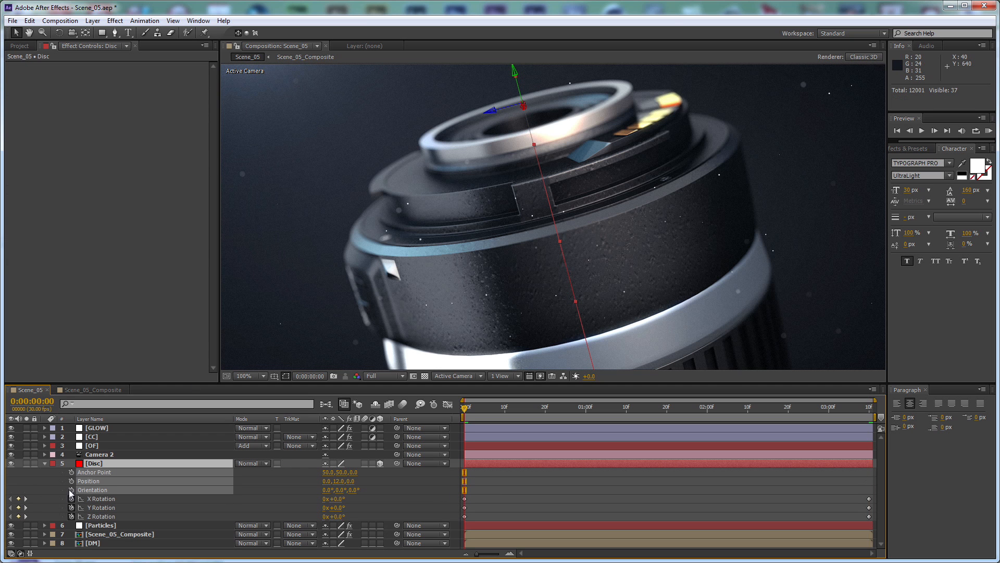
{"action": "left_click", "coordinate": [398, 501]}
{"action": "left_click_drag", "start_coordinate": [336, 499], "coordinate": [375, 499]}
{"action": "left_click", "coordinate": [338, 499]}
{"action": "type", "text": "90"}
{"action": "key", "text": "Return"}
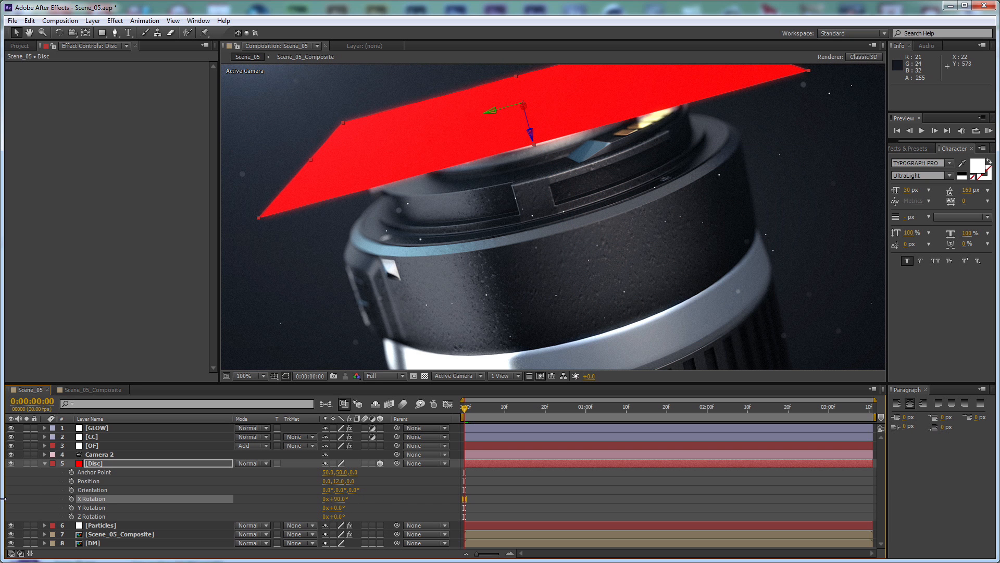
{"action": "left_click", "coordinate": [45, 463]}
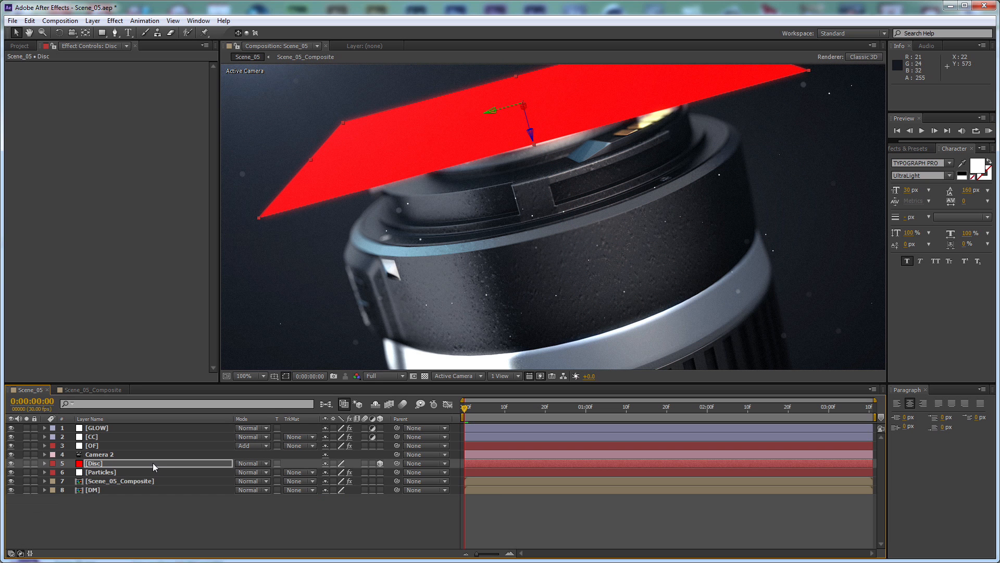
Pre-compose the Disc layer into a new composition named Widget, moving all attributes into it
{"action": "left_click", "coordinate": [152, 463]}
{"action": "key", "text": "ctrl+shift+c"}
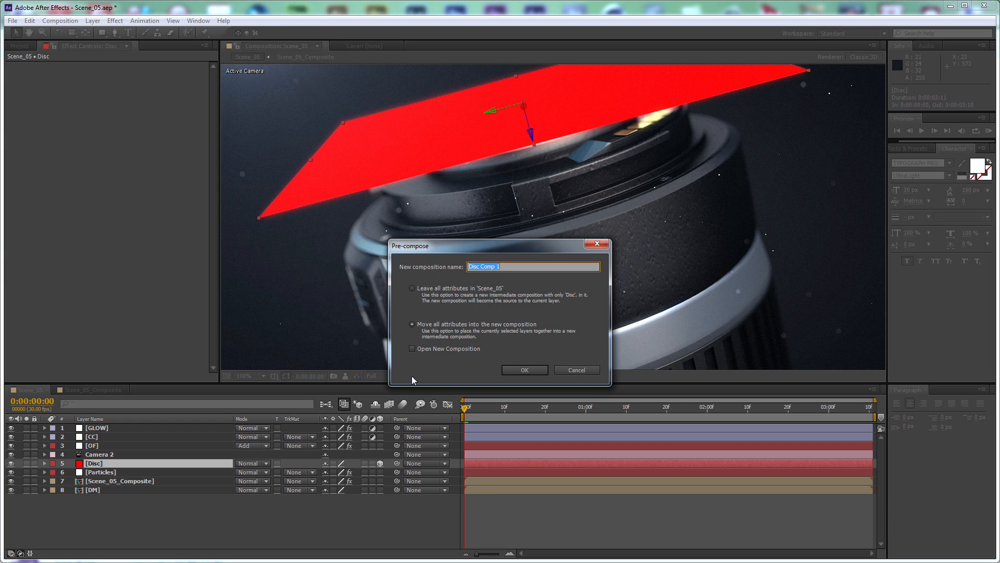
{"action": "type", "text": "Widget"}
{"action": "key", "text": "Return"}
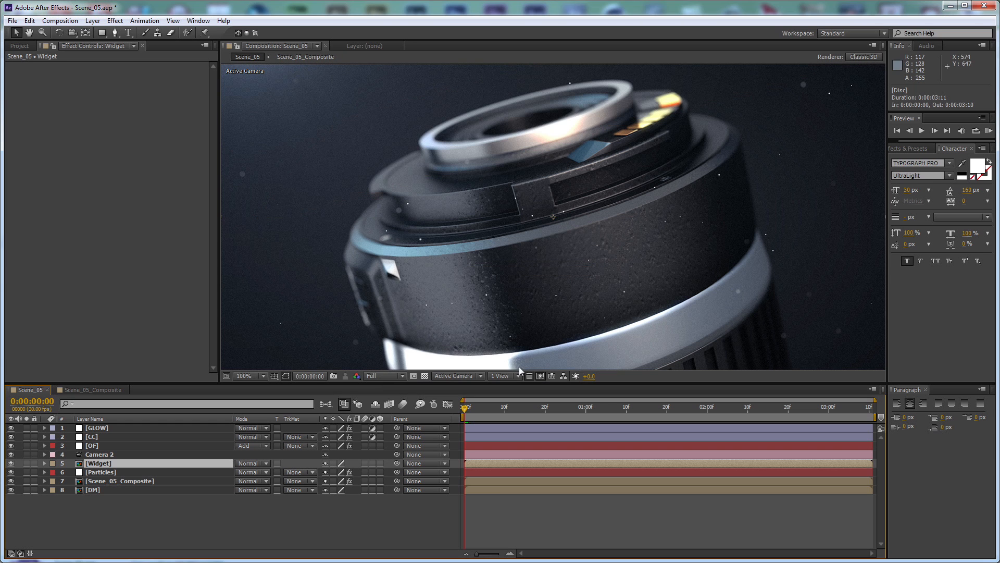
{"action": "scroll", "coordinate": [662, 201], "scroll_direction": "down", "scroll_amount": 2}
{"action": "scroll", "coordinate": [662, 202], "scroll_direction": "up", "scroll_amount": 2}
{"action": "scroll", "coordinate": [662, 202], "scroll_direction": "down", "scroll_amount": 1}
Copy the Camera layer from Scene_05_Composite into the Widget composition and save the project
{"action": "double_click", "coordinate": [207, 461]}
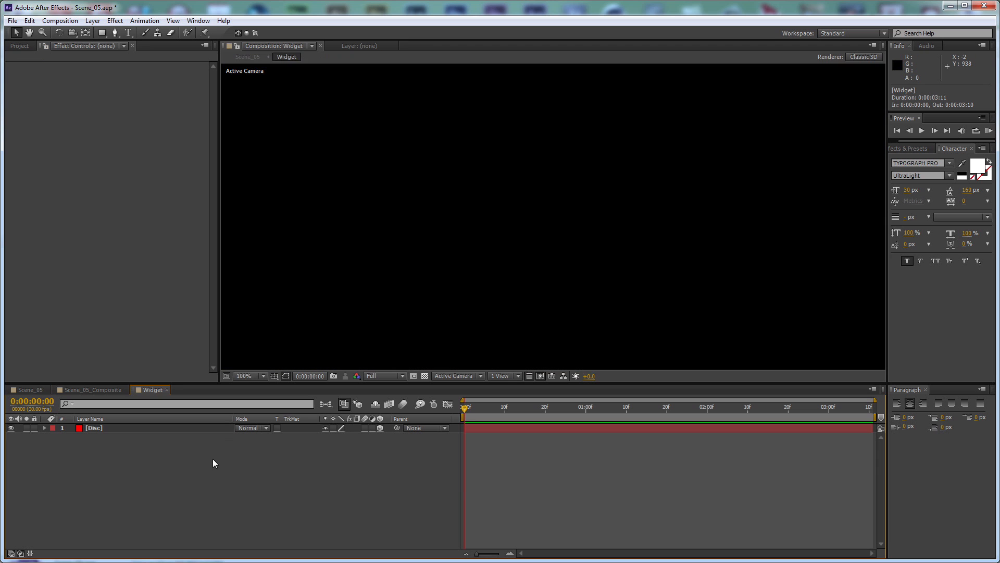
{"action": "left_click_drag", "start_coordinate": [472, 408], "coordinate": [557, 410]}
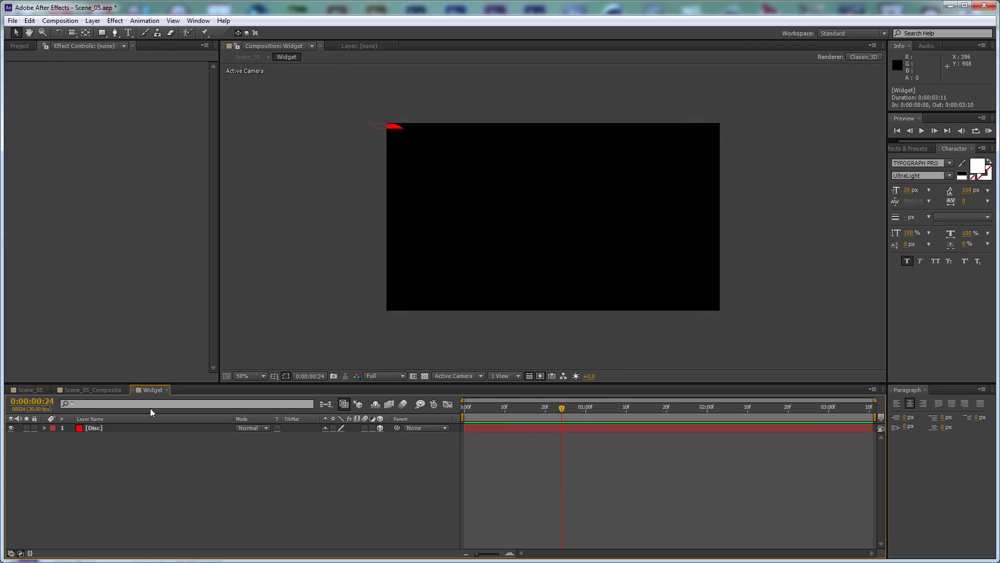
{"action": "left_click", "coordinate": [105, 389]}
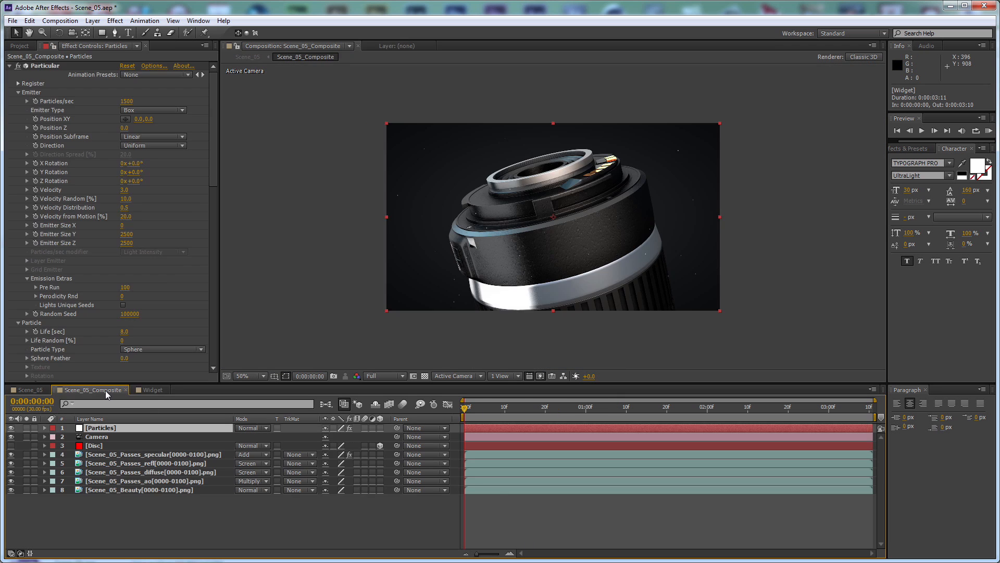
{"action": "left_click", "coordinate": [105, 436]}
{"action": "key", "text": "ctrl+c"}
{"action": "left_click", "coordinate": [152, 390]}
{"action": "key", "text": "ctrl+v"}
{"action": "left_click_drag", "start_coordinate": [562, 407], "coordinate": [648, 424]}
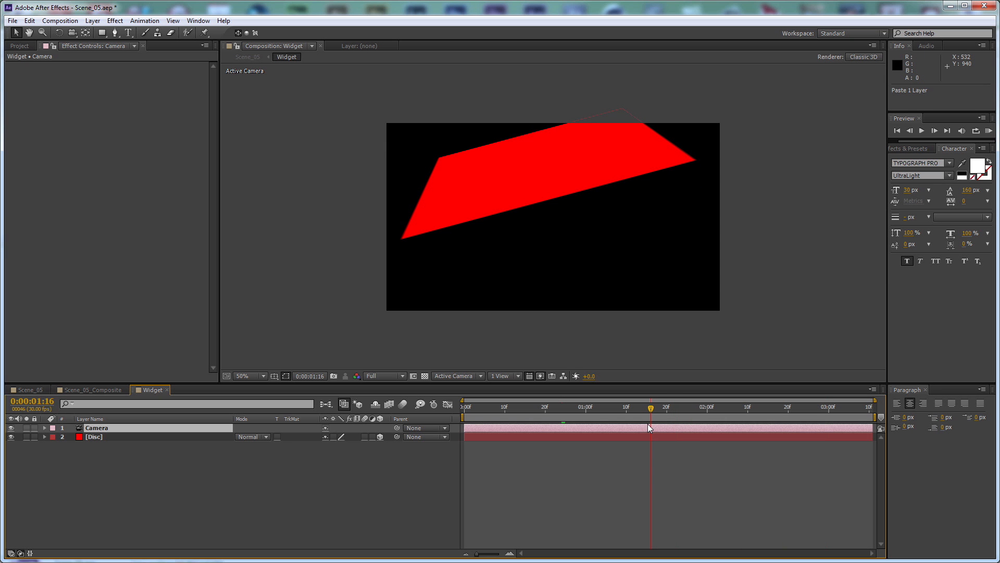
{"action": "key", "text": "ctrl+s"}
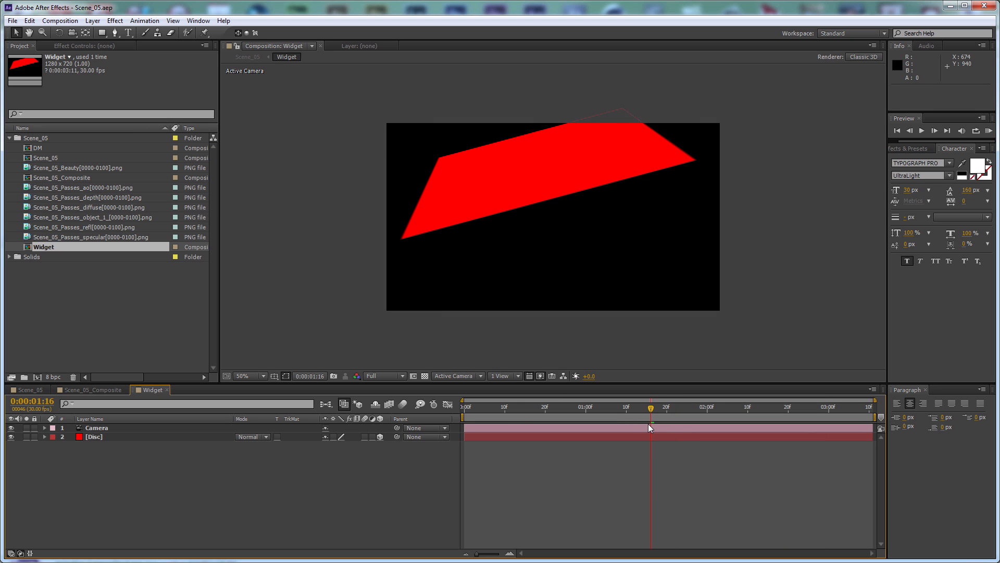
{"action": "left_click_drag", "start_coordinate": [652, 408], "coordinate": [561, 413]}
Copy the Disc layer from the Widget composition into Scene_05, directly above Camera 2
{"action": "left_click", "coordinate": [105, 392]}
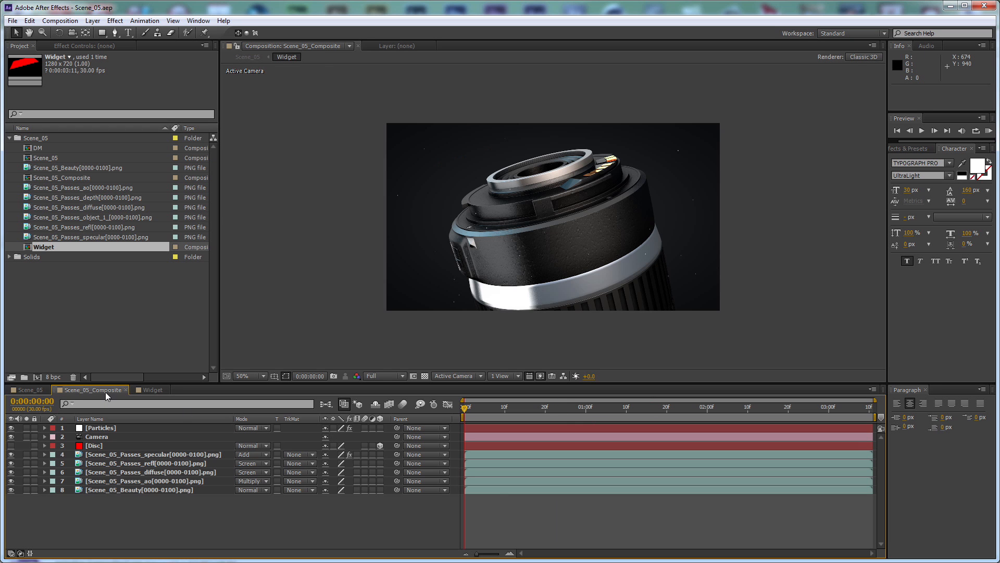
{"action": "left_click", "coordinate": [77, 447]}
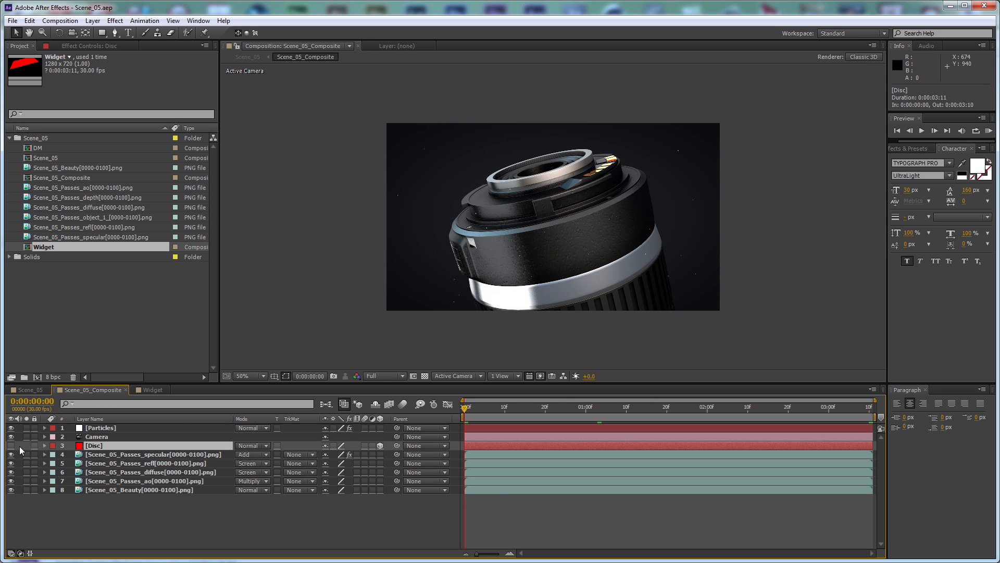
{"action": "left_click", "coordinate": [38, 389]}
{"action": "left_click", "coordinate": [150, 390]}
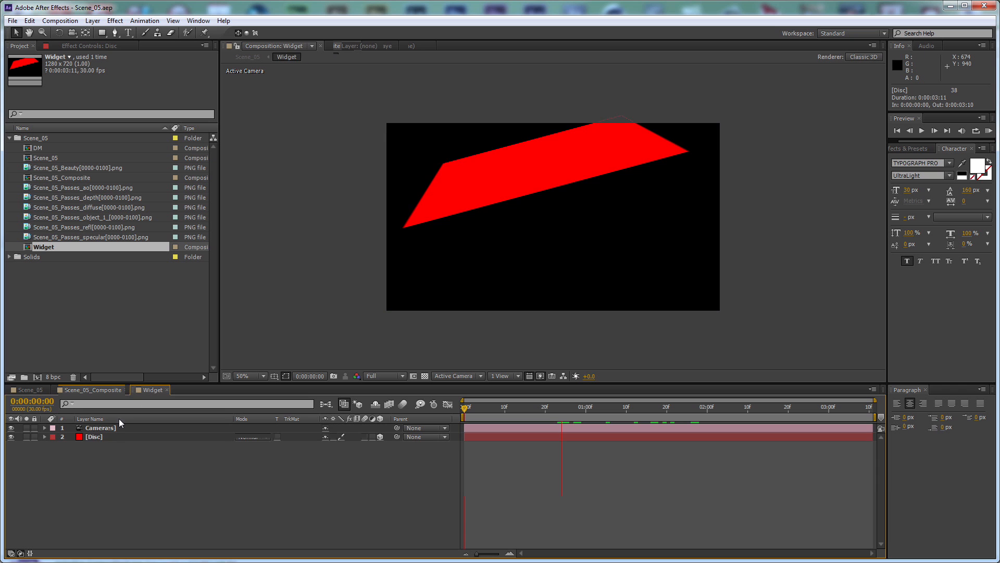
{"action": "left_click", "coordinate": [118, 436]}
{"action": "key", "text": "ctrl+c"}
{"action": "left_click", "coordinate": [40, 390]}
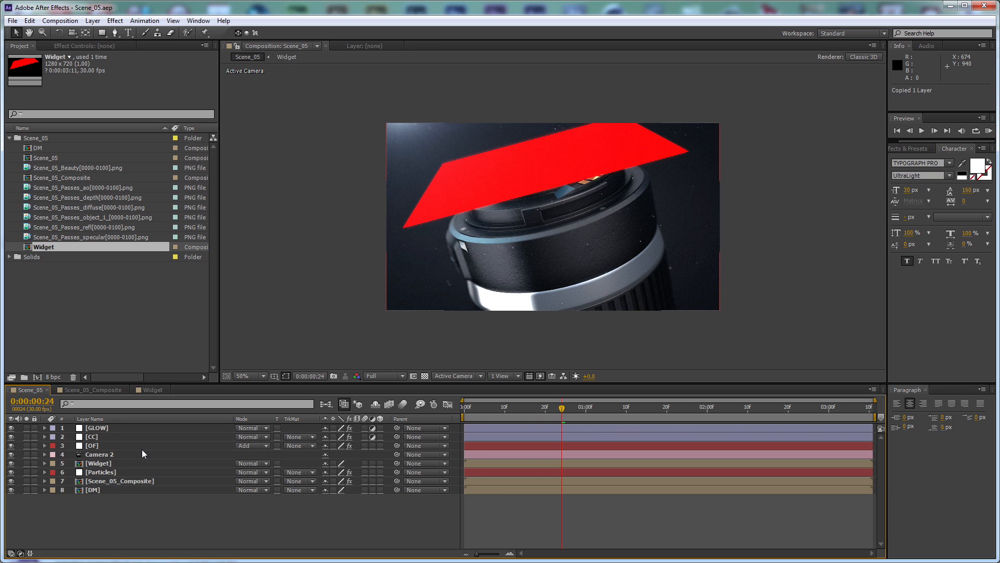
{"action": "left_click", "coordinate": [105, 451]}
{"action": "key", "text": "ctrl+v"}
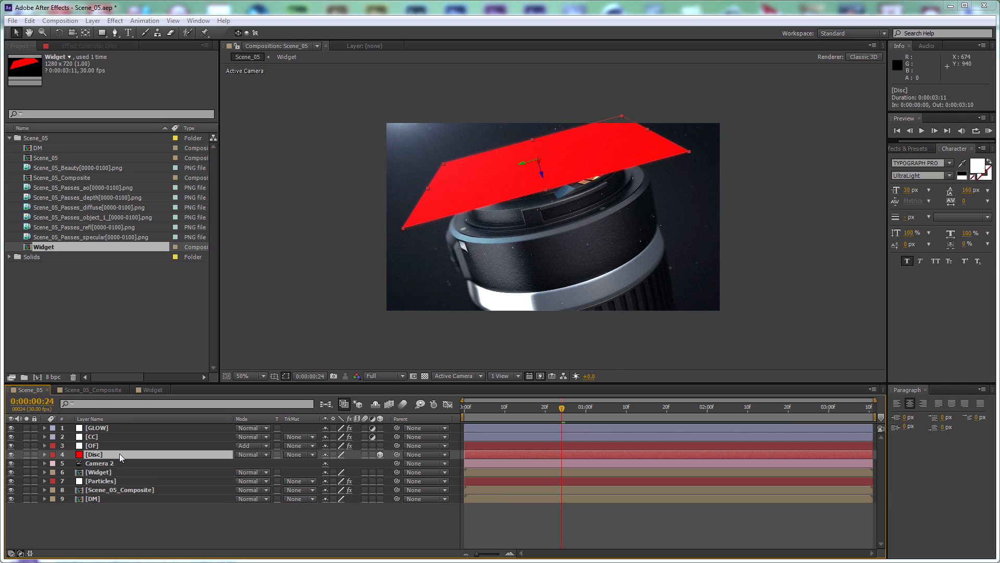
Pre-compose the pasted Disc layer as Disc Comp 1, leaving all attributes in Scene_05, and open the new composition
{"action": "key", "text": "ctrl+shift+c"}
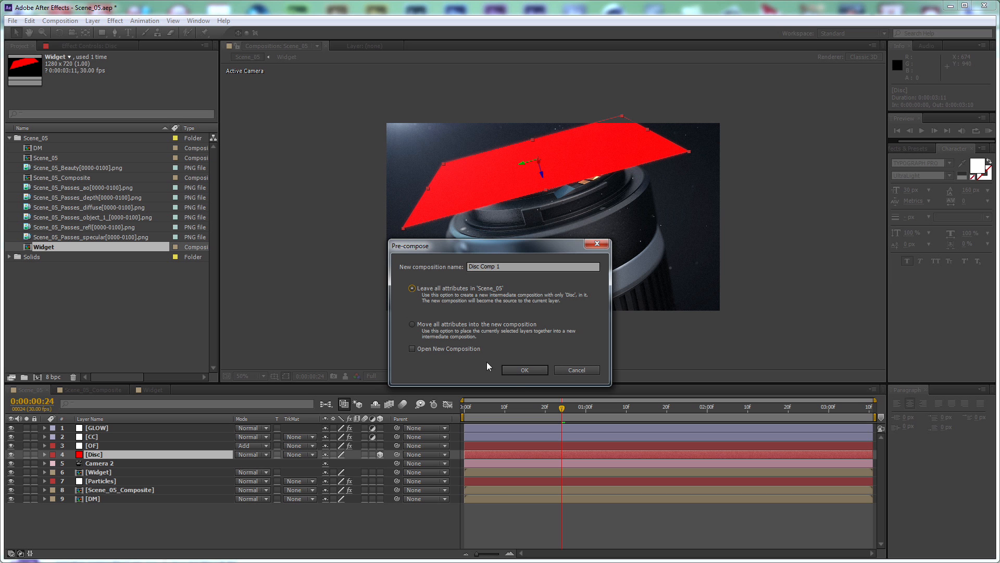
{"action": "left_click", "coordinate": [511, 368]}
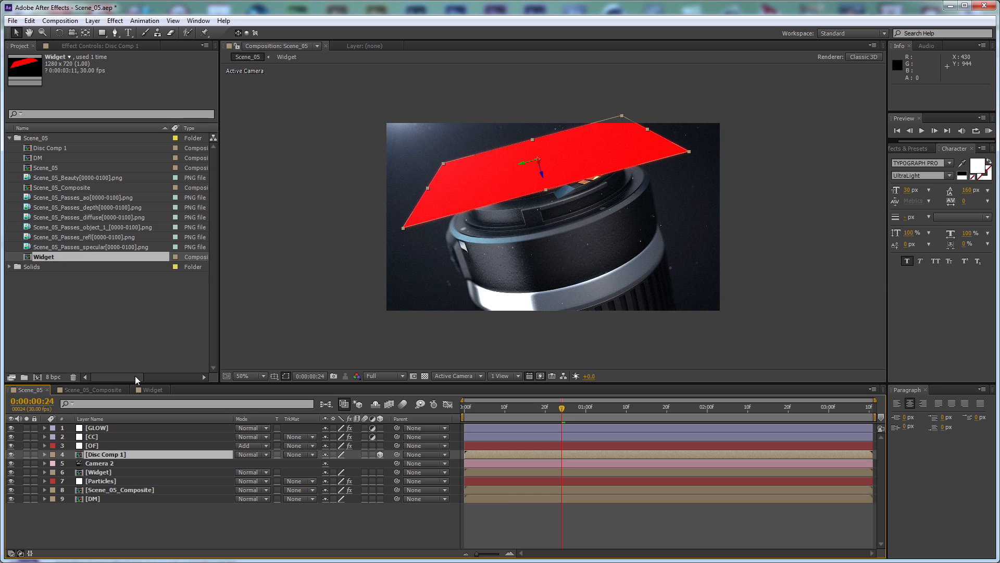
{"action": "double_click", "coordinate": [138, 457]}
{"action": "scroll", "coordinate": [561, 195], "scroll_direction": "up", "scroll_amount": 5}
{"action": "scroll", "coordinate": [561, 195], "scroll_direction": "down", "scroll_amount": 1}
Resize Disc Comp 1 to 200 × 200 px and check the enlarged layer bounds in Scene_05
{"action": "key", "text": "ctrl+k"}
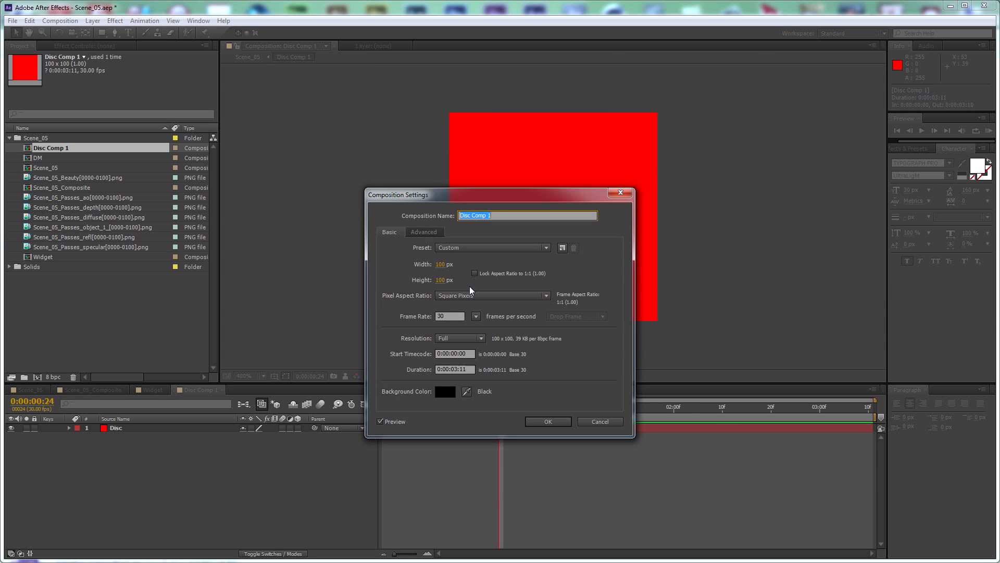
{"action": "key", "text": "Escape"}
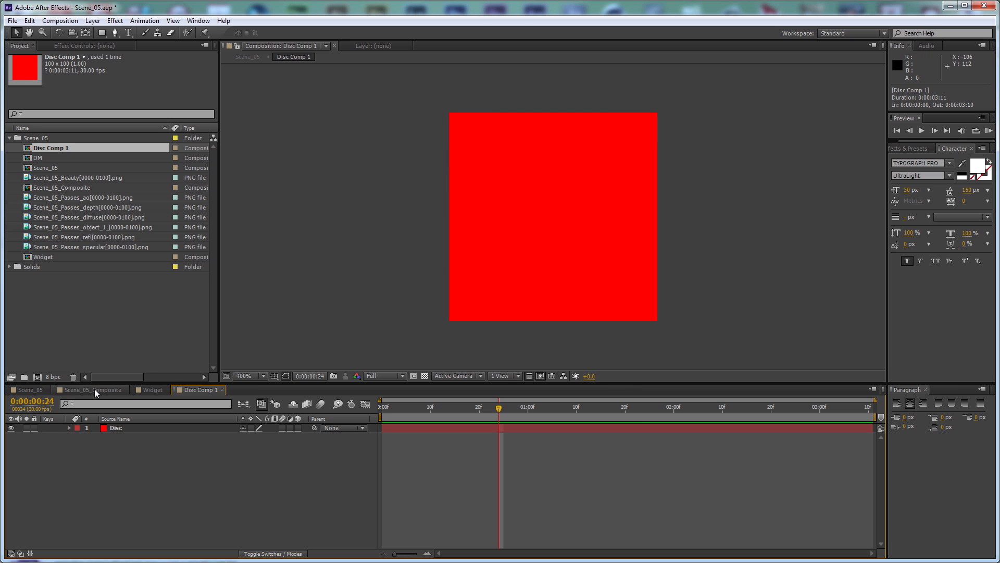
{"action": "key", "text": "ctrl+k"}
{"action": "left_click", "coordinate": [442, 264]}
{"action": "type", "text": "200"}
{"action": "key", "text": "Tab"}
{"action": "type", "text": "200"}
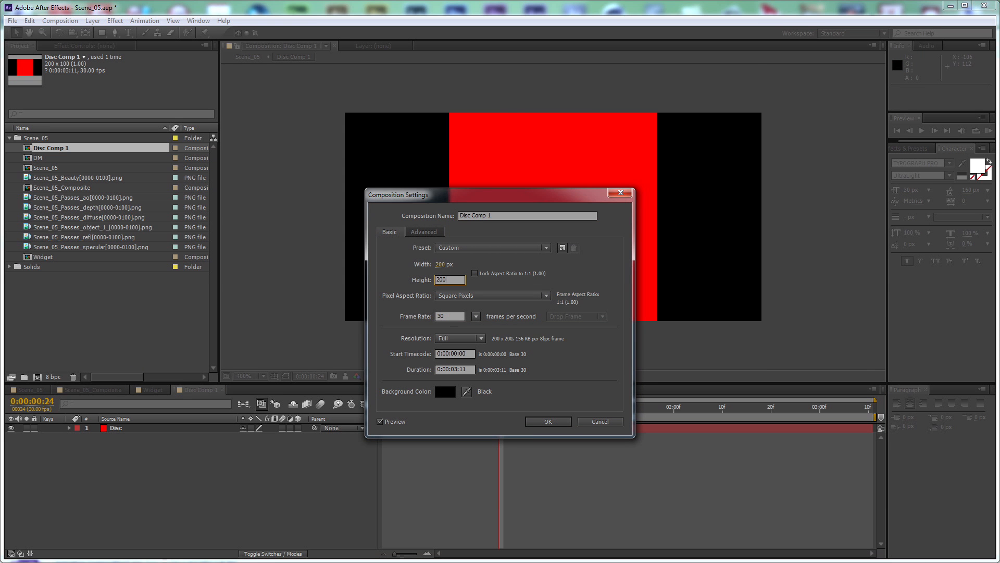
{"action": "key", "text": "Return"}
{"action": "key", "text": "comma"}
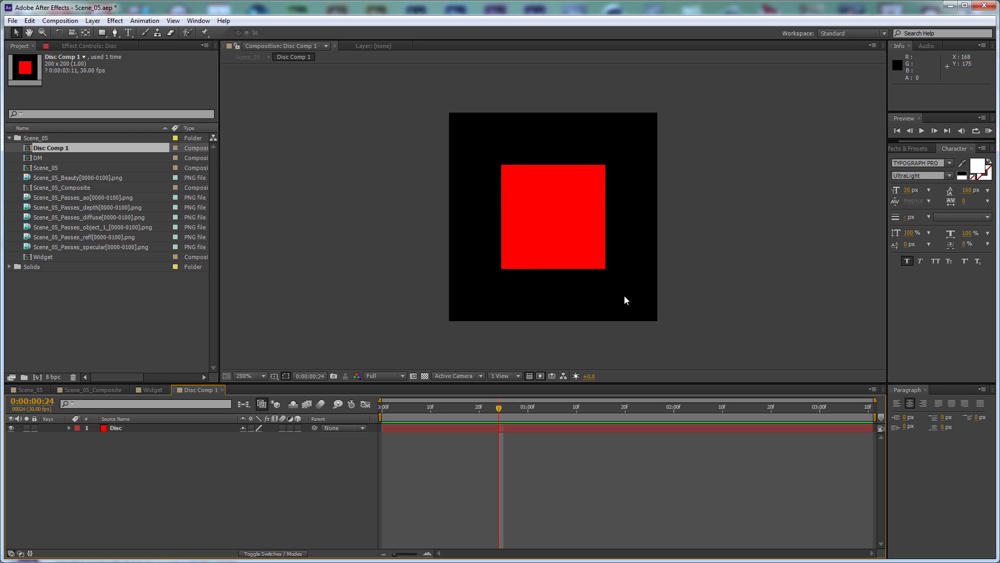
{"action": "left_click", "coordinate": [30, 391]}
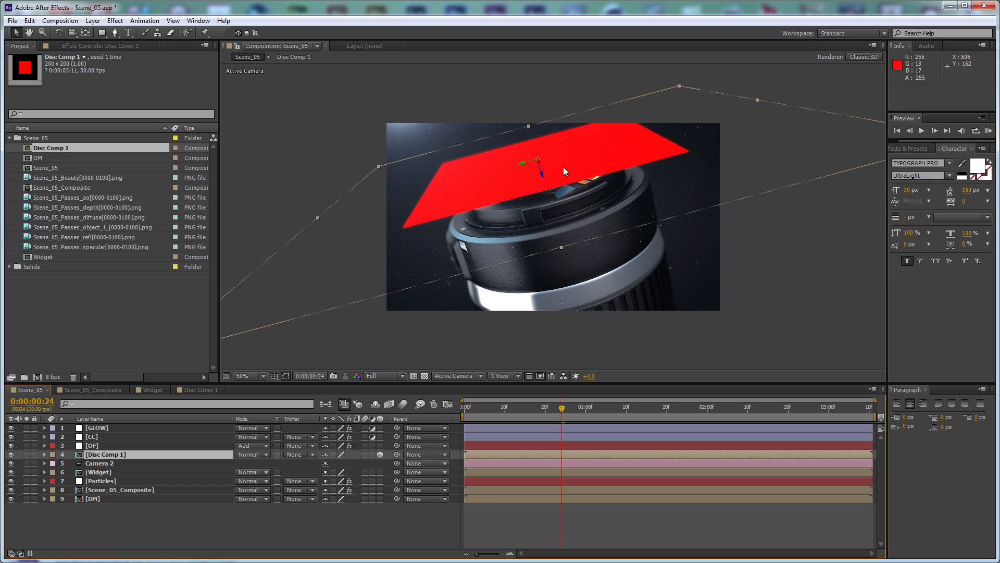
{"action": "left_click", "coordinate": [204, 391]}
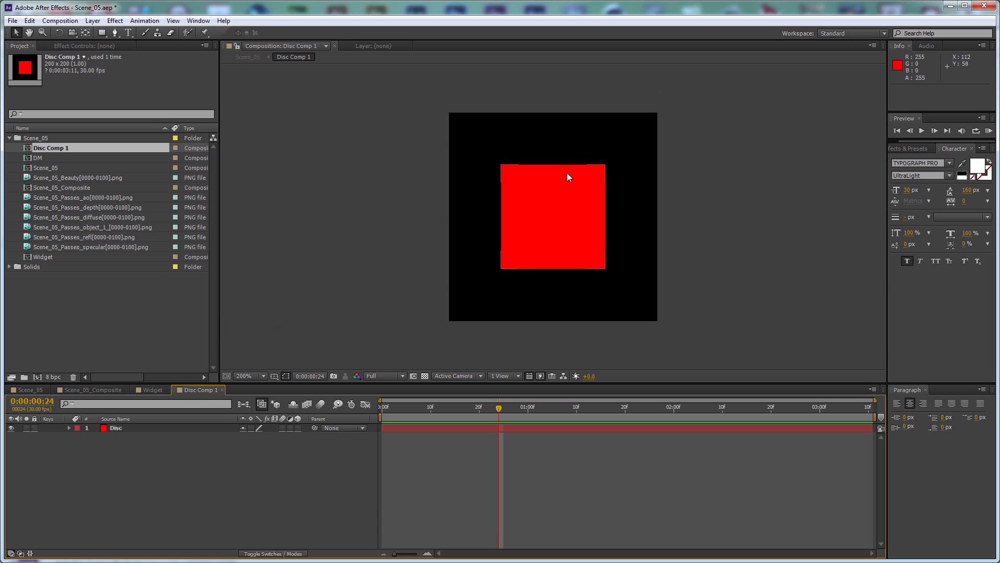
Create an ellipse shape layer filling Disc Comp 1, with no fill and a 2 px white stroke
{"action": "left_click_drag", "start_coordinate": [102, 34], "coordinate": [154, 58]}
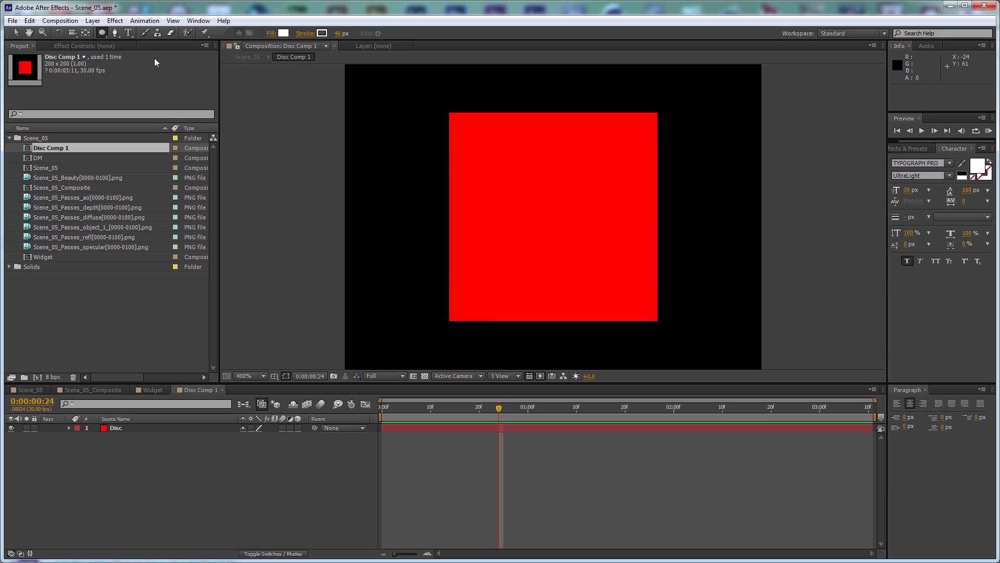
{"action": "left_click", "coordinate": [280, 33], "text": "alt"}
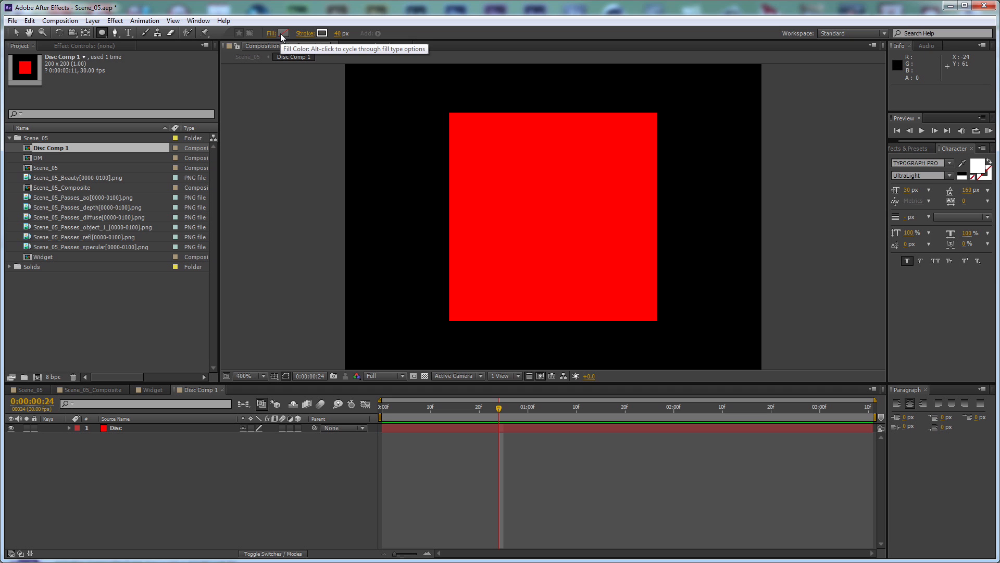
{"action": "left_click", "coordinate": [280, 34], "text": "alt"}
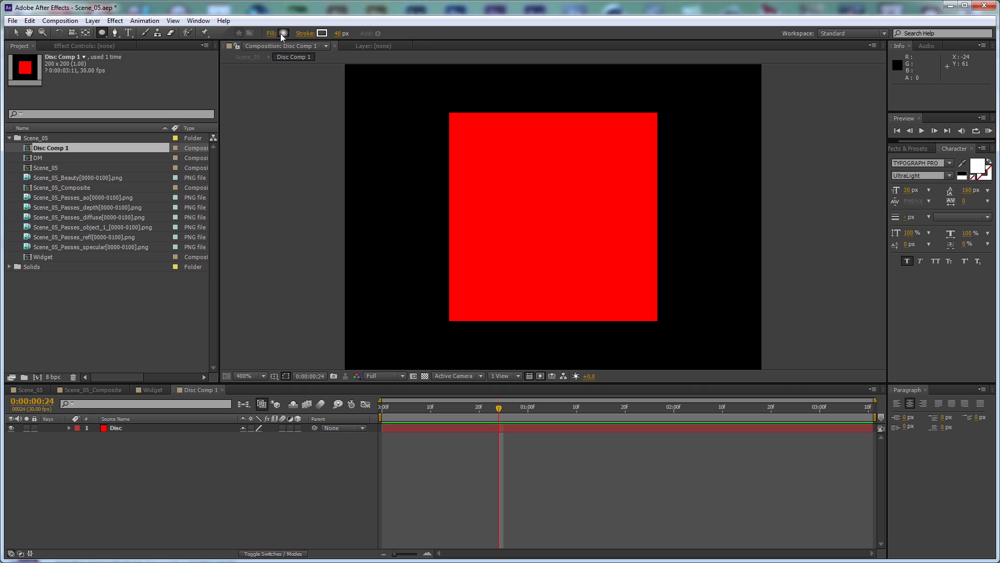
{"action": "left_click", "coordinate": [344, 34]}
{"action": "type", "text": "2"}
{"action": "double_click", "coordinate": [102, 32]}
{"action": "key", "text": "v"}
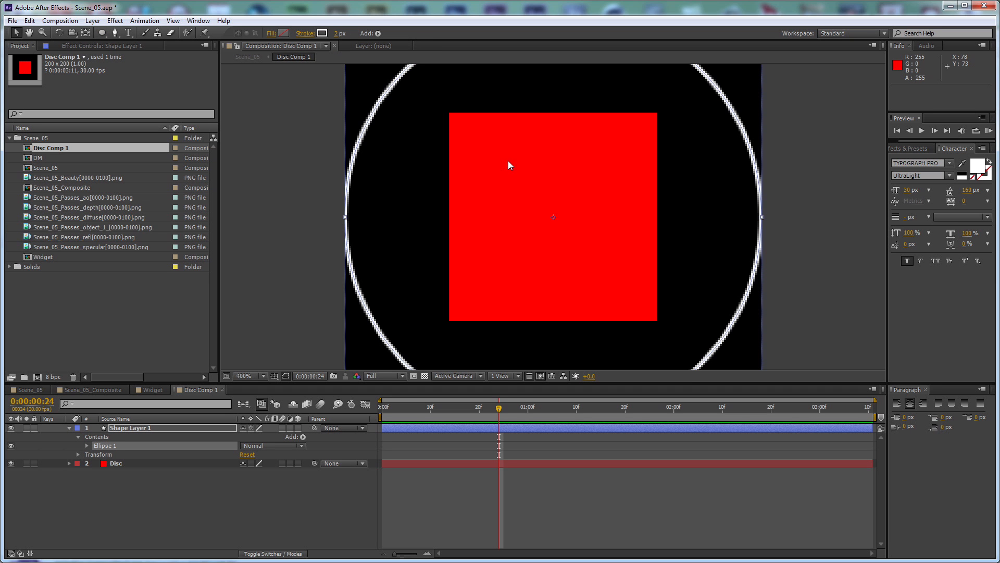
Shrink the Shape Layer 1 ellipse to 74 × 74 px and set its stroke width to 1 px
{"action": "left_click", "coordinate": [87, 444]}
{"action": "left_click", "coordinate": [96, 454]}
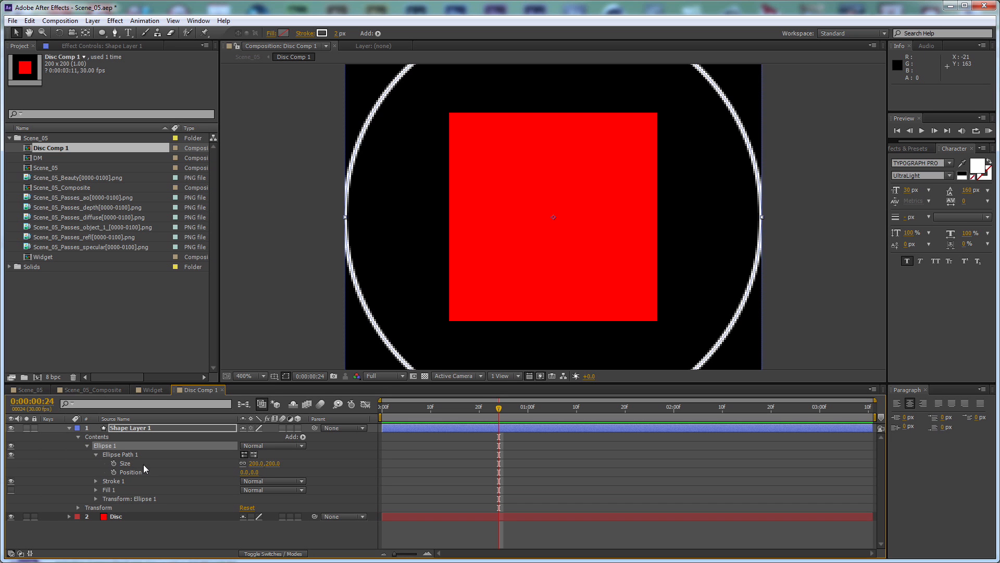
{"action": "left_click_drag", "start_coordinate": [272, 463], "coordinate": [206, 463]}
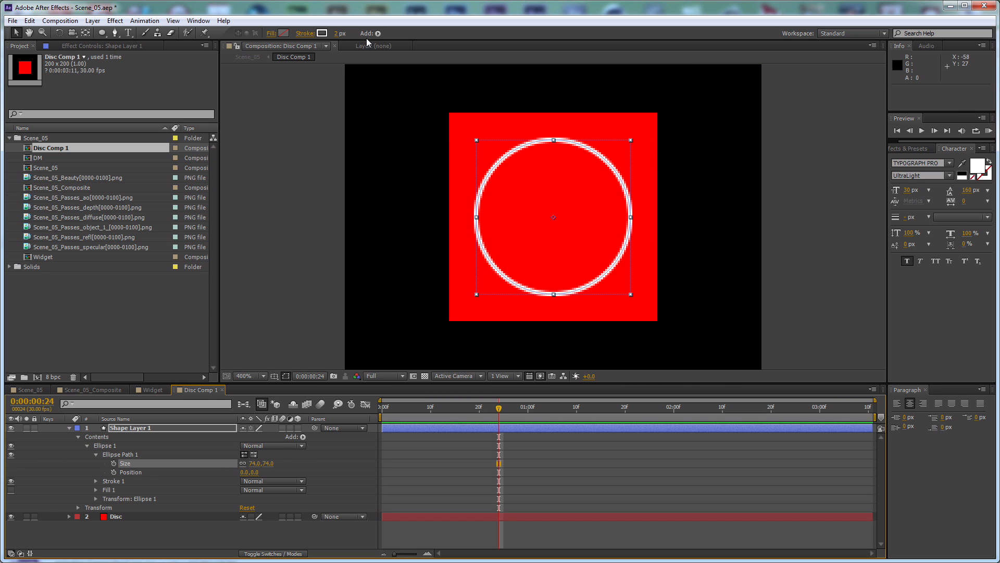
{"action": "left_click_drag", "start_coordinate": [339, 36], "coordinate": [335, 36]}
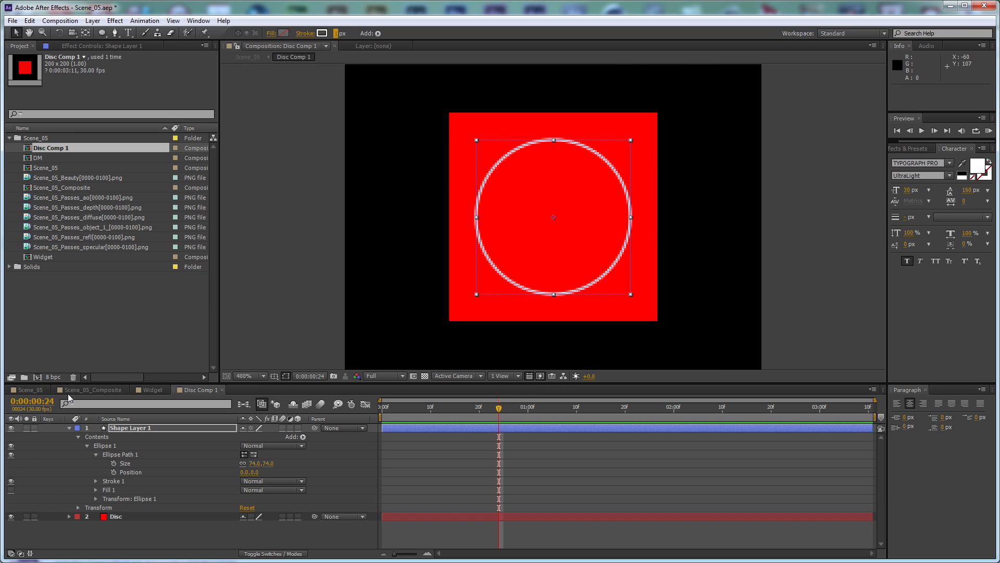
Check the ring against the lens in Scene_05 and hide the red Disc layer in Disc Comp 1
{"action": "left_click", "coordinate": [33, 391]}
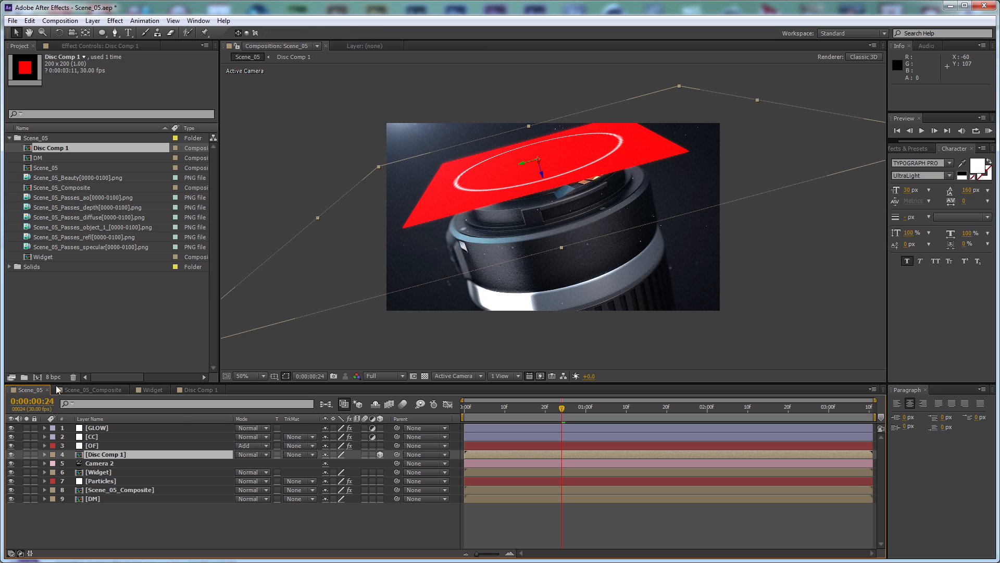
{"action": "left_click", "coordinate": [189, 392]}
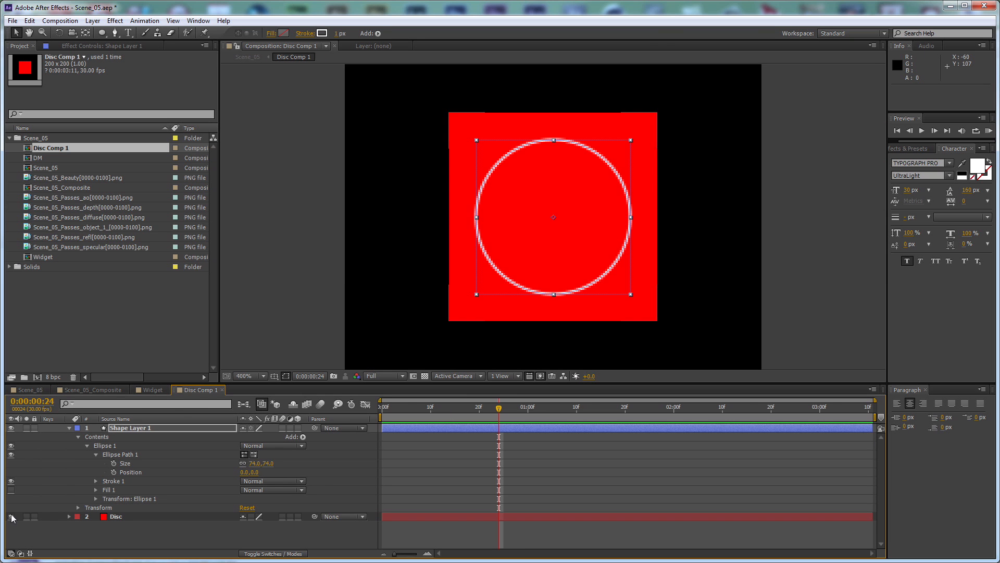
{"action": "left_click", "coordinate": [11, 516]}
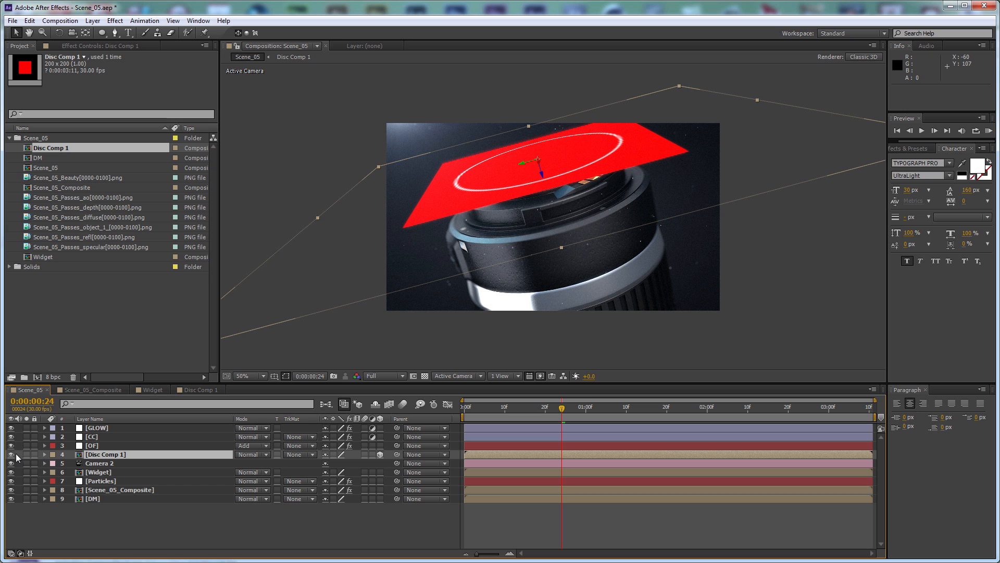
Collapse transformations on the Disc Comp 1 layer in Scene_05 and hide the Widget layer
{"action": "left_click", "coordinate": [333, 453]}
{"action": "left_click", "coordinate": [334, 452]}
{"action": "left_click", "coordinate": [199, 390]}
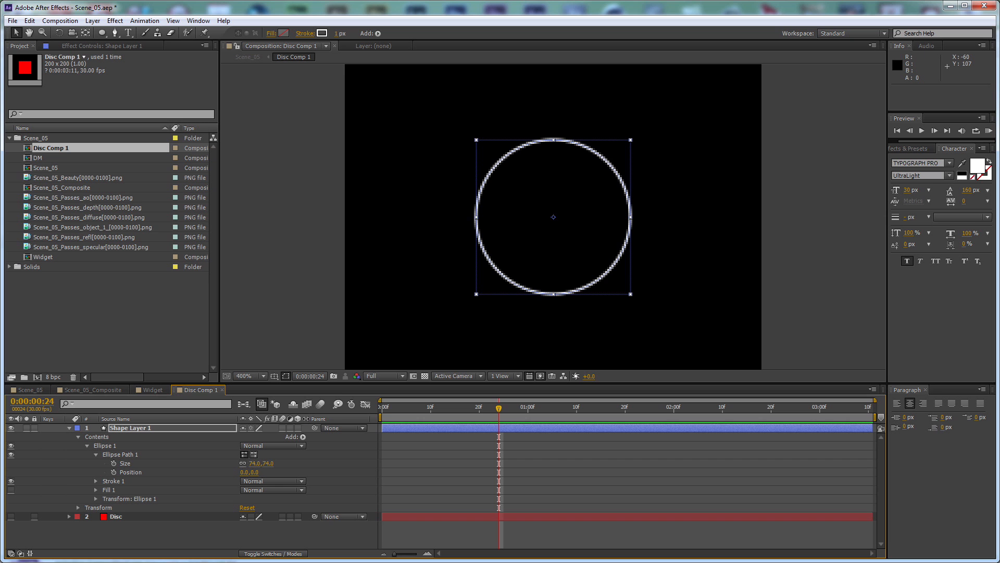
{"action": "left_click", "coordinate": [44, 391]}
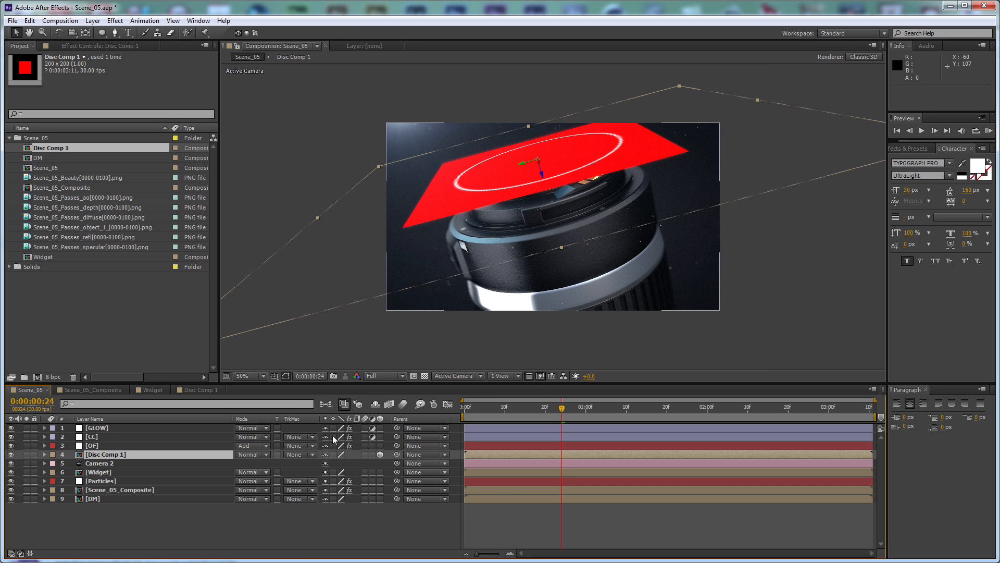
{"action": "left_click", "coordinate": [333, 455]}
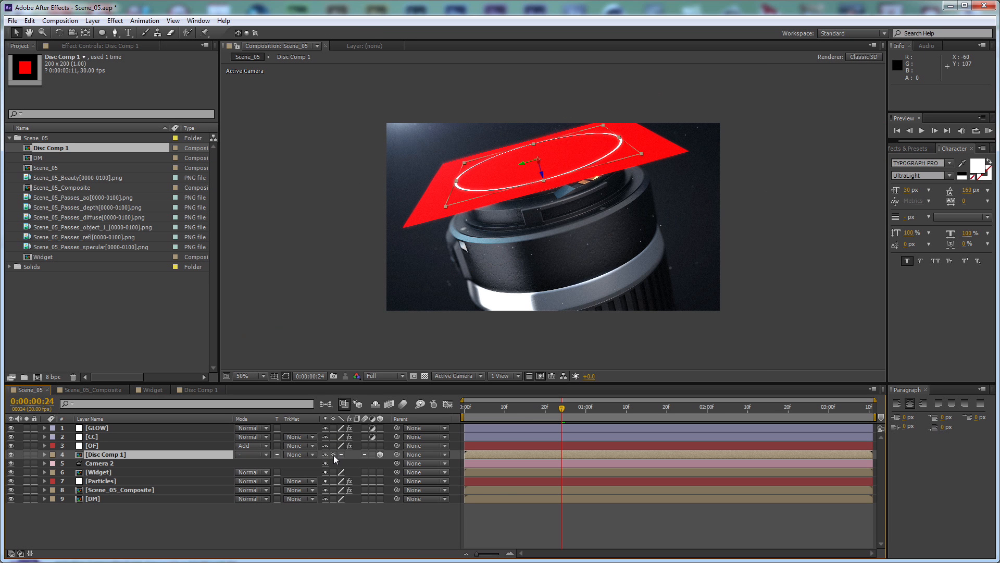
{"action": "left_click", "coordinate": [106, 473]}
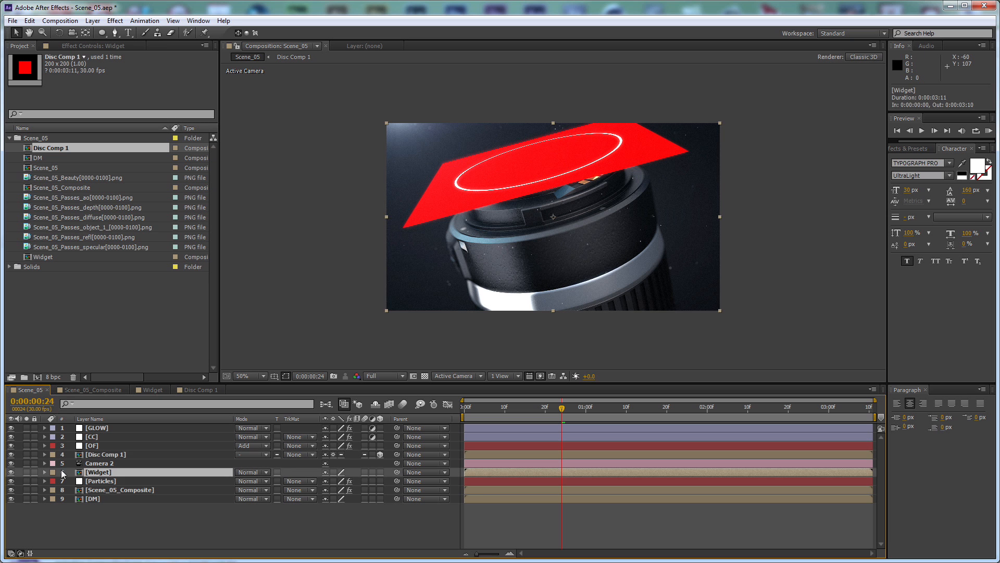
{"action": "left_click", "coordinate": [11, 471]}
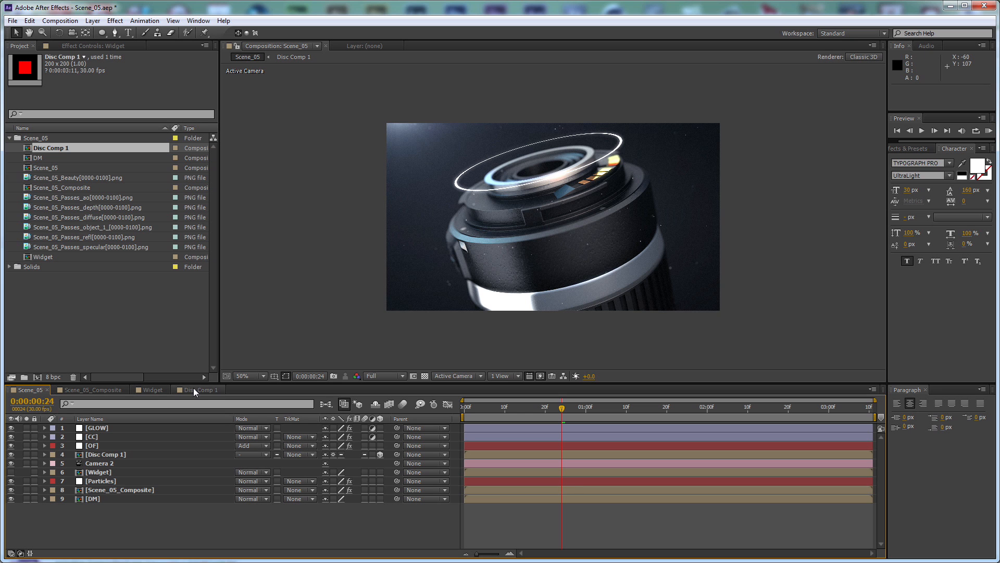
Lock the Scene_05 viewer and open a second composition viewer beside it showing Disc Comp 1
{"action": "left_click", "coordinate": [237, 46]}
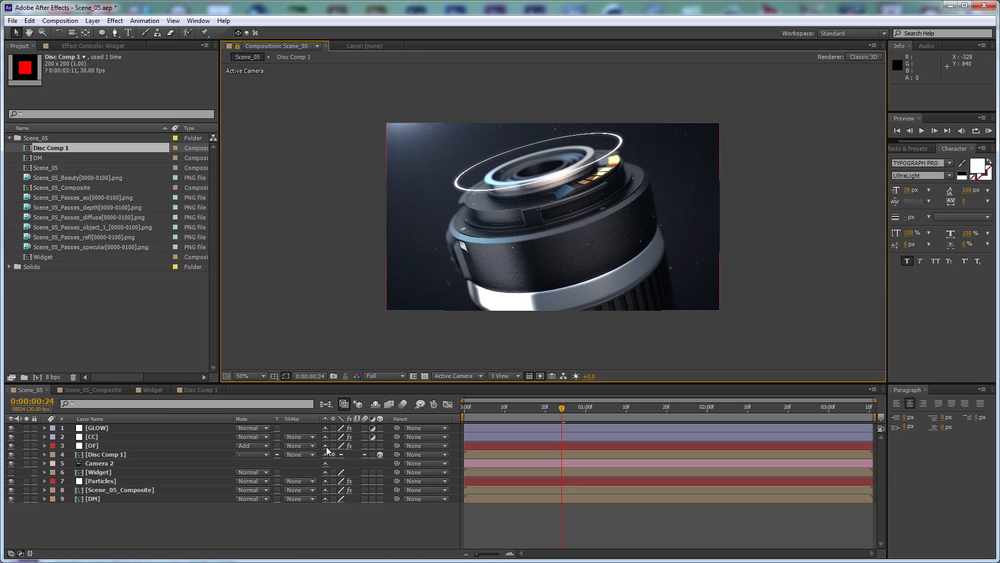
{"action": "left_click", "coordinate": [213, 390]}
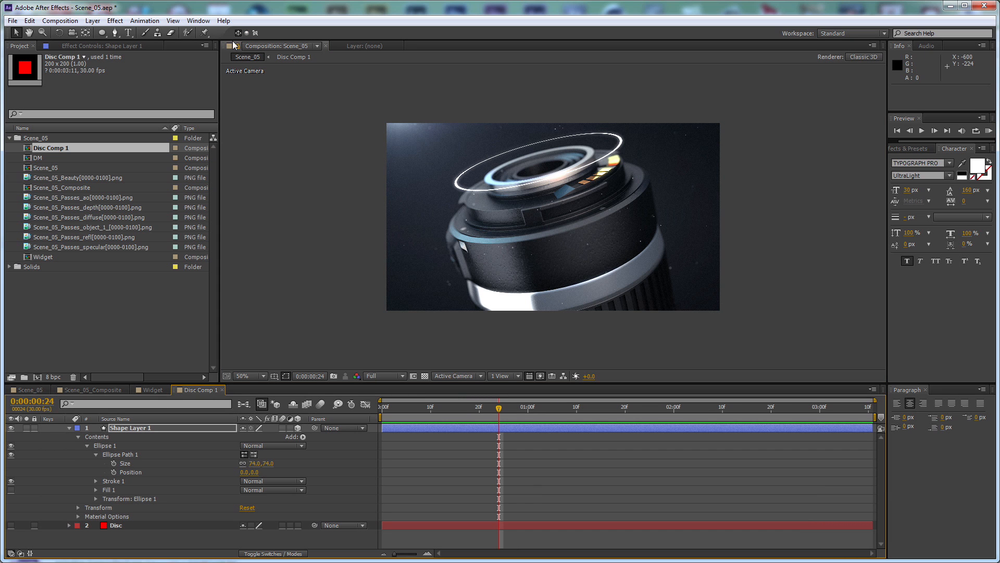
{"action": "left_click", "coordinate": [317, 46]}
{"action": "left_click", "coordinate": [312, 57]}
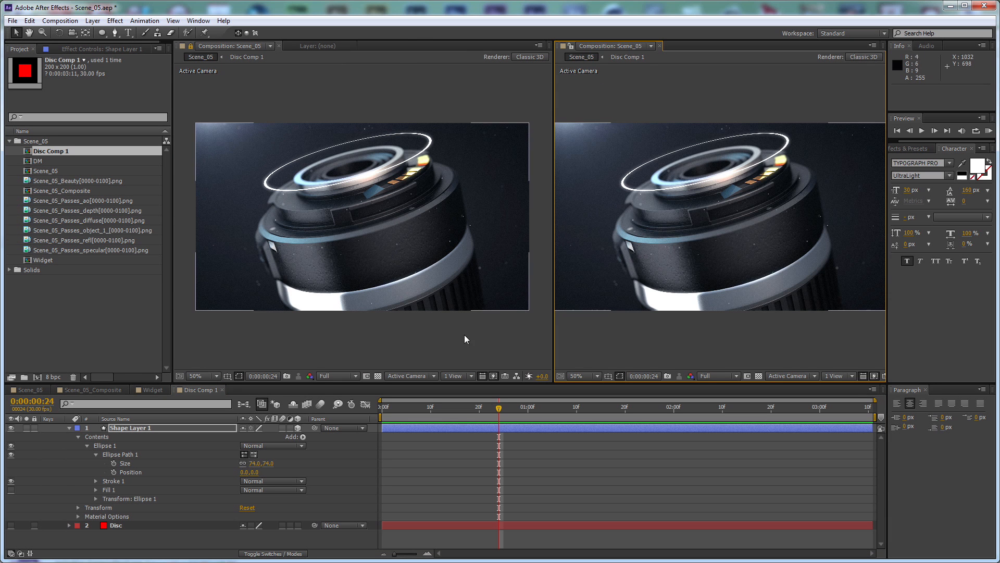
{"action": "left_click", "coordinate": [499, 409]}
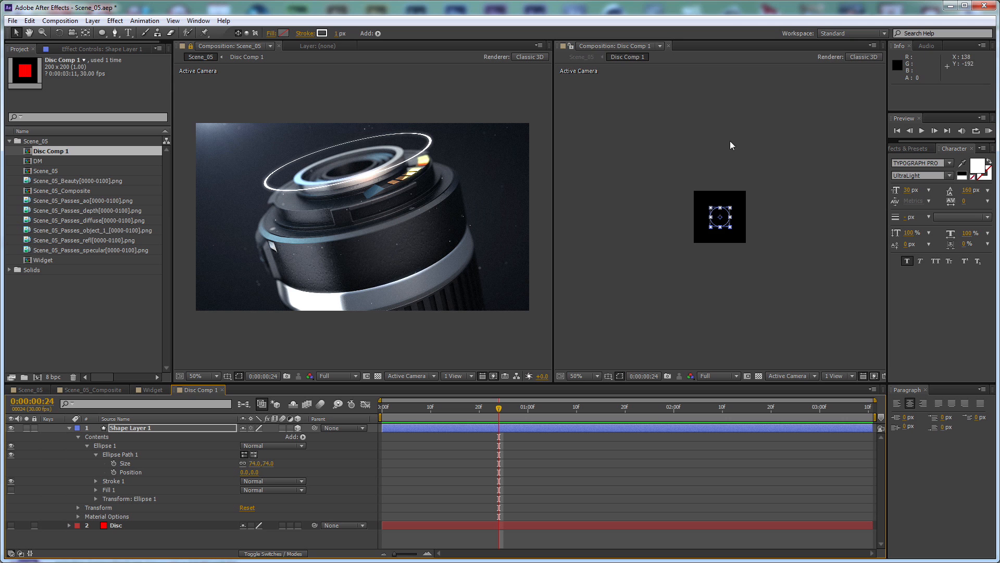
{"action": "scroll", "coordinate": [725, 165], "scroll_direction": "up", "scroll_amount": 2}
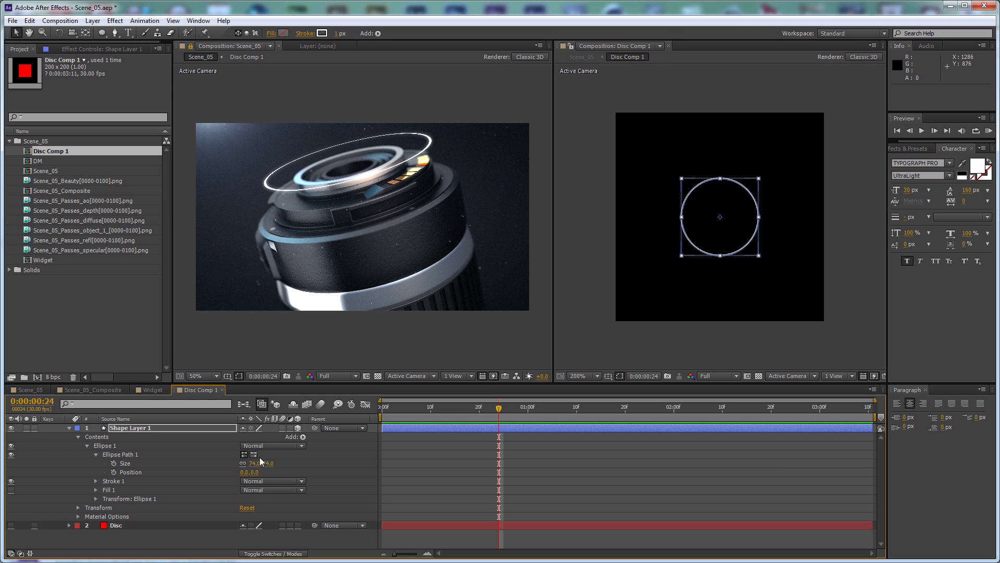
Set the ellipse size to 40 × 40 px and compare the ring with the Canon Fake Ad reference video
{"action": "left_click_drag", "start_coordinate": [268, 464], "coordinate": [264, 464]}
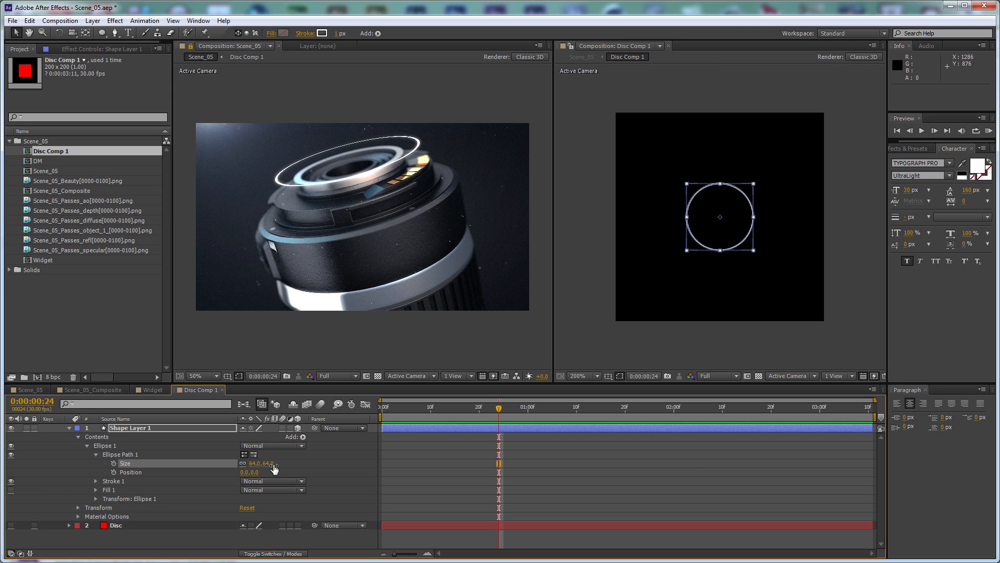
{"action": "type", "text": "40"}
{"action": "key", "text": "Return"}
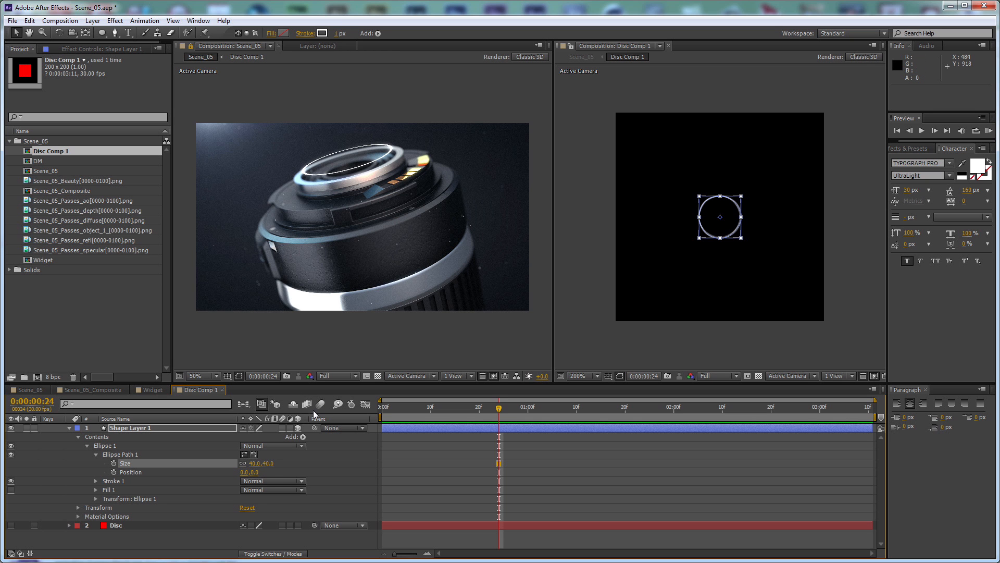
{"action": "left_click", "coordinate": [29, 389]}
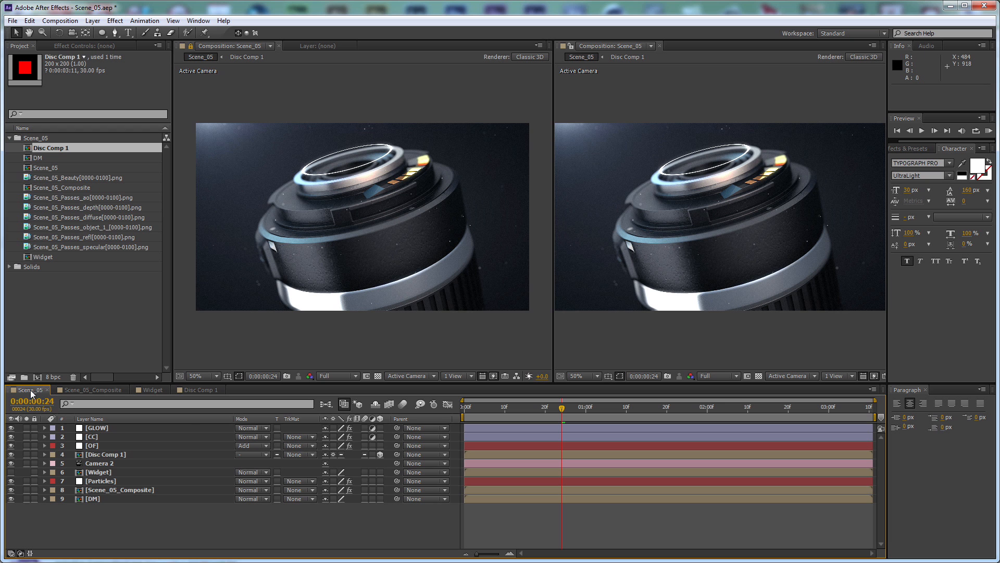
{"action": "left_click", "coordinate": [196, 390]}
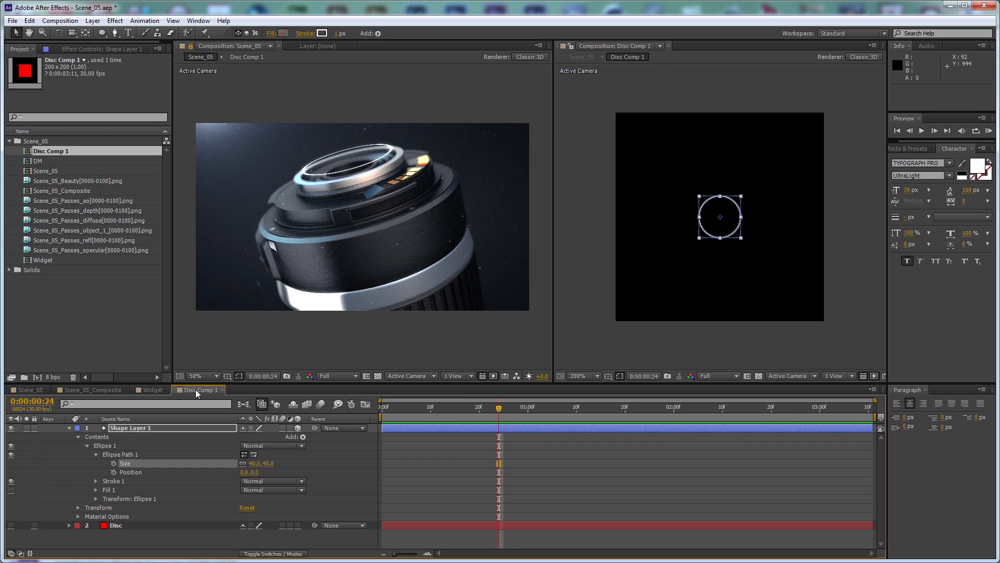
{"action": "key", "text": "alt+Tab"}
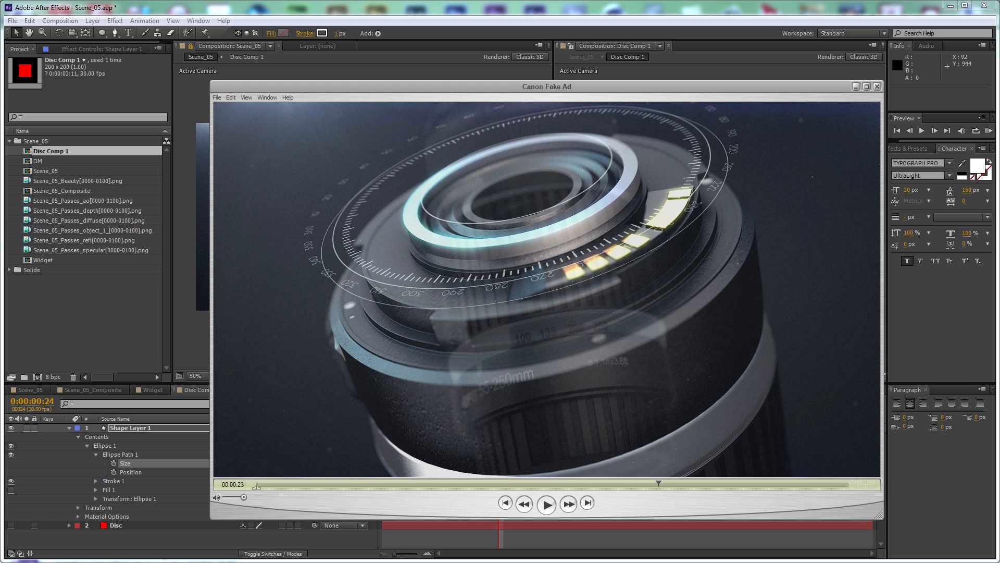
{"action": "key", "text": "alt+Tab"}
Duplicate Shape Layer 1 twice, enlarging its ellipse to 89 × 89 px after the first copy and 126 × 126 px after the second
{"action": "left_click", "coordinate": [230, 427]}
{"action": "key", "text": "ctrl+d"}
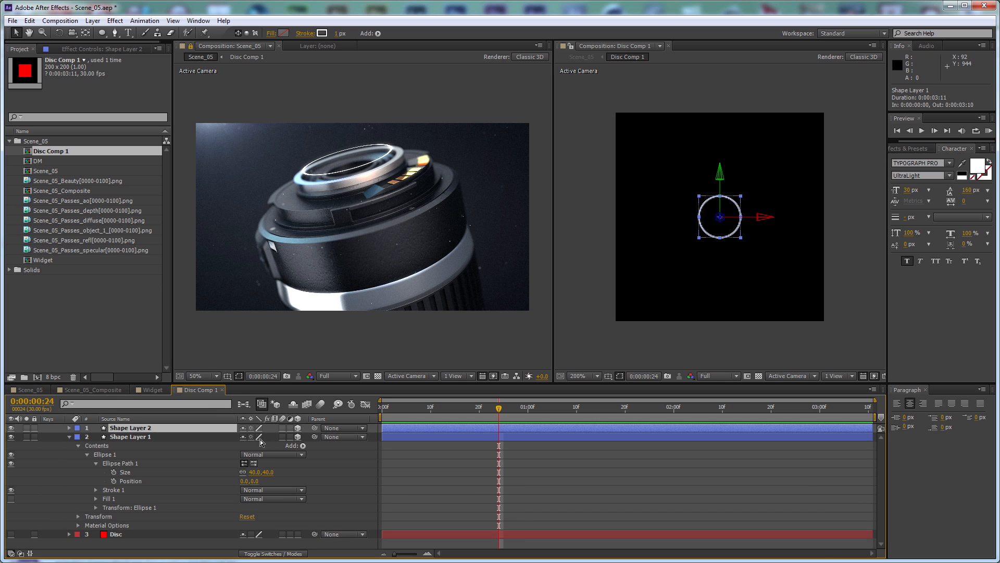
{"action": "left_click_drag", "start_coordinate": [263, 472], "coordinate": [295, 474]}
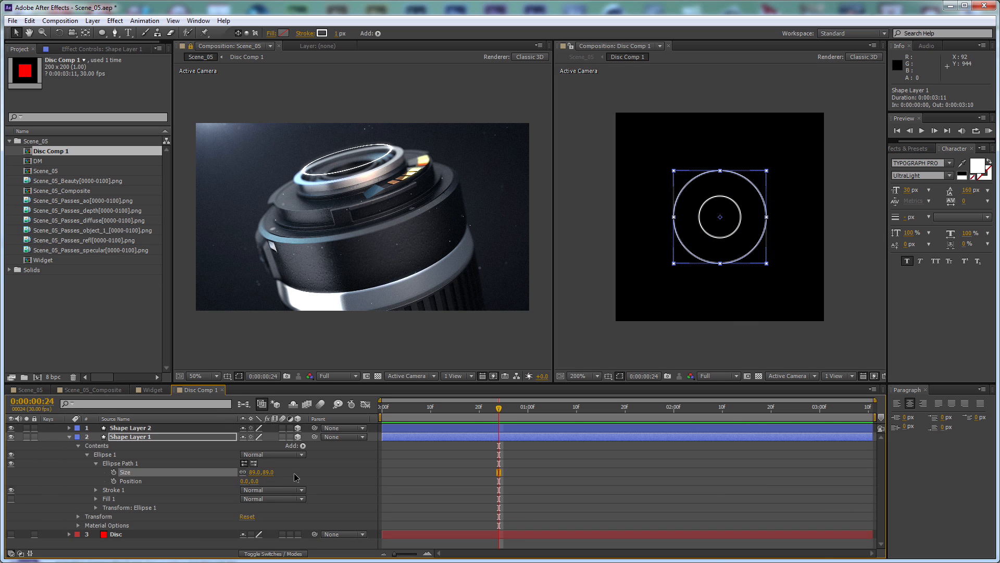
{"action": "key", "text": "ctrl+d"}
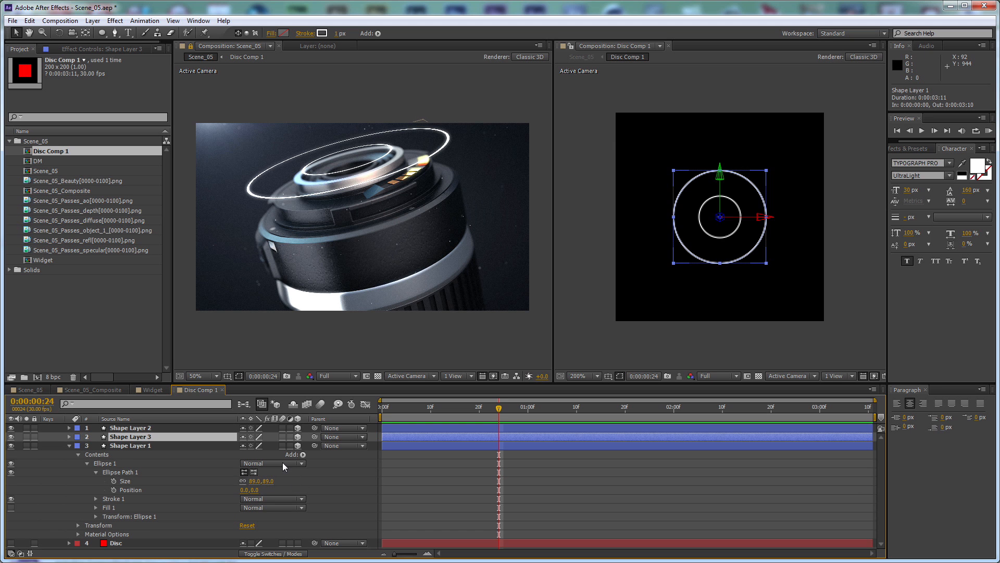
{"action": "left_click_drag", "start_coordinate": [269, 483], "coordinate": [290, 482]}
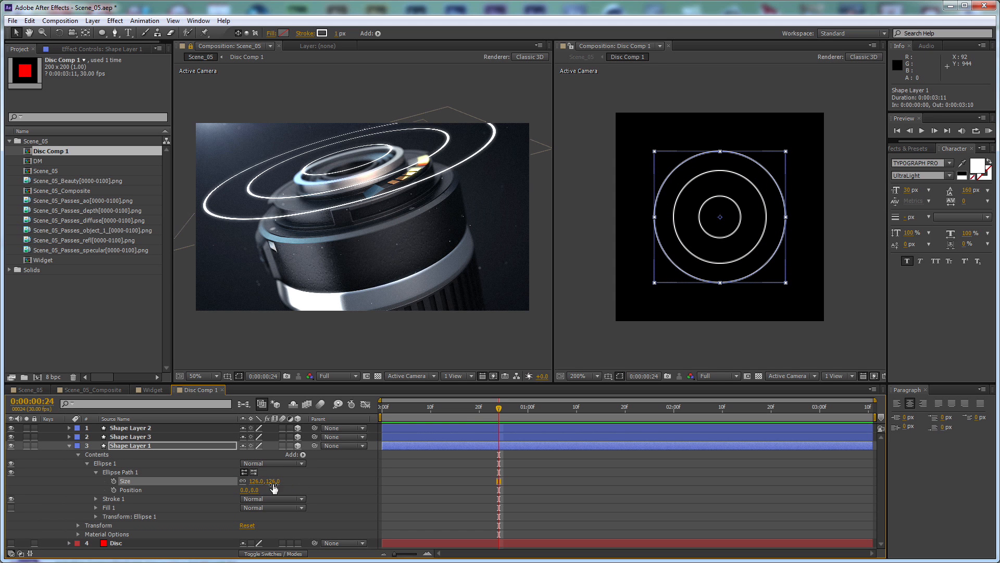
Set the stroke width of all three ring layers to 0.5 px
{"action": "left_click", "coordinate": [337, 34]}
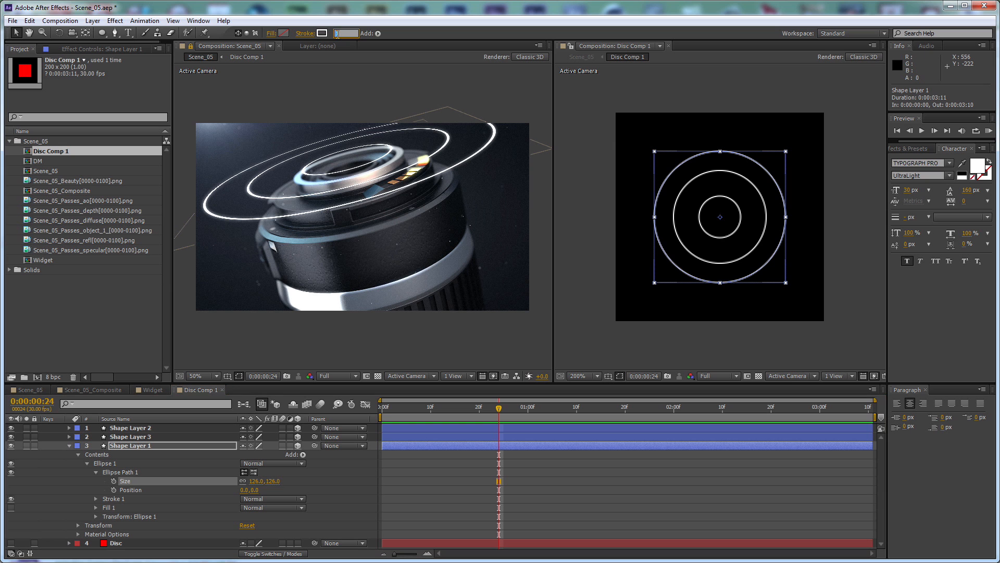
{"action": "type", "text": "0.5"}
{"action": "key", "text": "Return"}
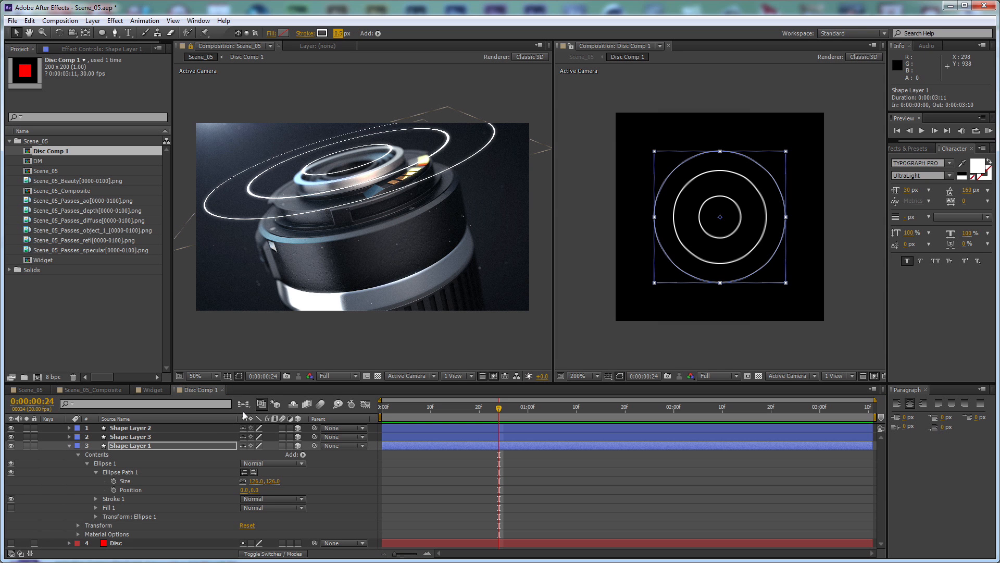
{"action": "left_click", "coordinate": [202, 436]}
{"action": "left_click", "coordinate": [201, 427], "text": "shift"}
{"action": "left_click", "coordinate": [338, 33]}
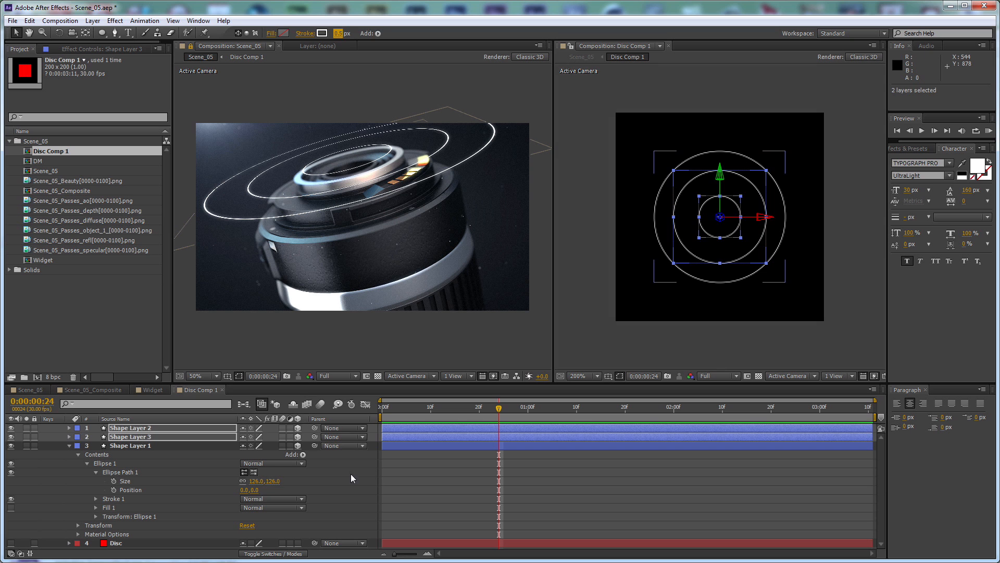
Offset the outer ring, Shape Layer 1, in depth by setting its Z position to -3
{"action": "left_click", "coordinate": [200, 443]}
{"action": "key", "text": "p"}
{"action": "left_click_drag", "start_coordinate": [278, 454], "coordinate": [291, 455]}
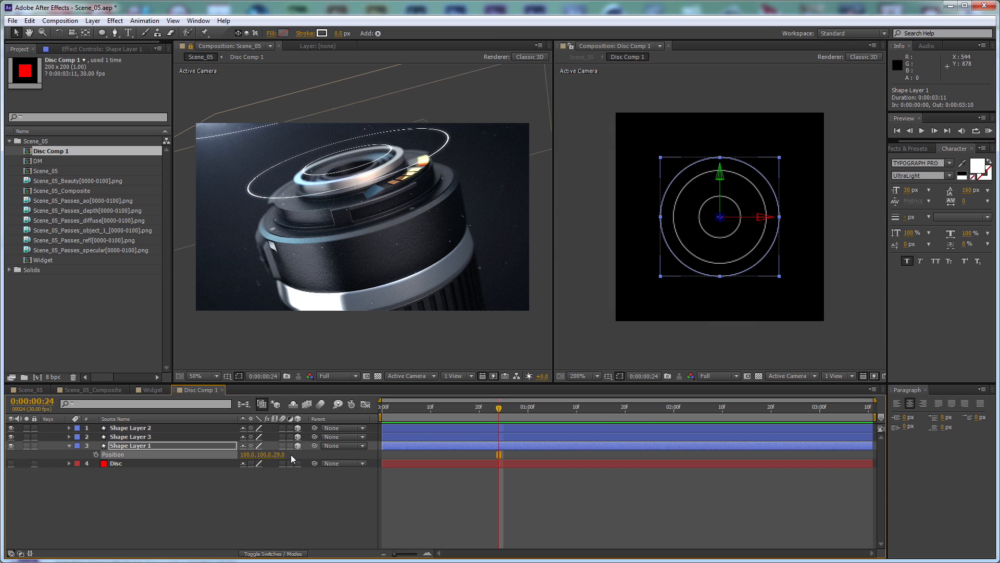
{"action": "left_click", "coordinate": [282, 454]}
{"action": "type", "text": "-5"}
{"action": "key", "text": "Return"}
{"action": "left_click", "coordinate": [282, 454]}
{"action": "type", "text": "-3"}
{"action": "key", "text": "Return"}
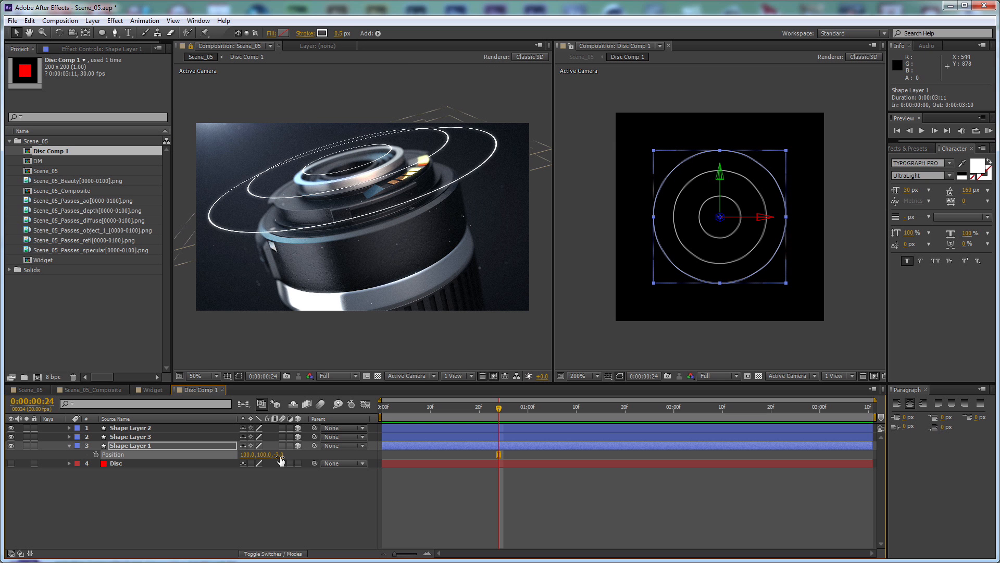
Reduce the outer ring's ellipse size to 108 × 108 px, check it against the reference video, and collapse the layer's properties
{"action": "key", "text": "u"}
{"action": "key", "text": "u"}
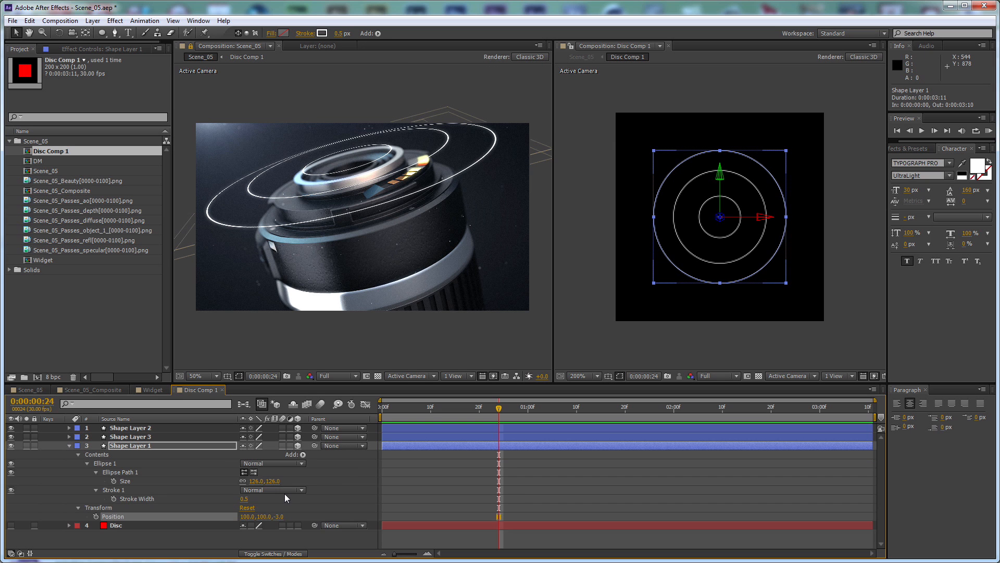
{"action": "left_click_drag", "start_coordinate": [275, 481], "coordinate": [267, 481]}
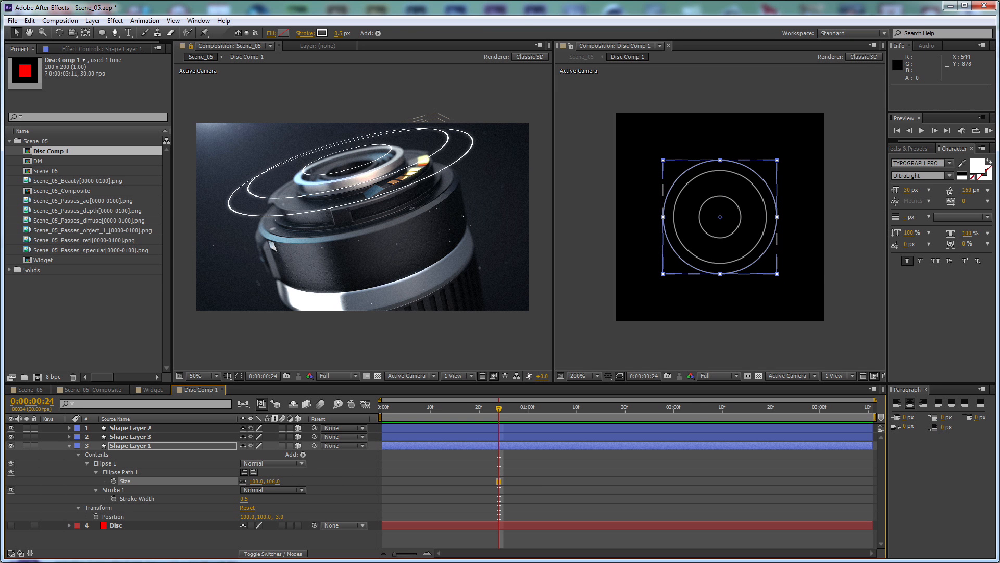
{"action": "key", "text": "alt+Tab"}
{"action": "key", "text": "alt+Tab"}
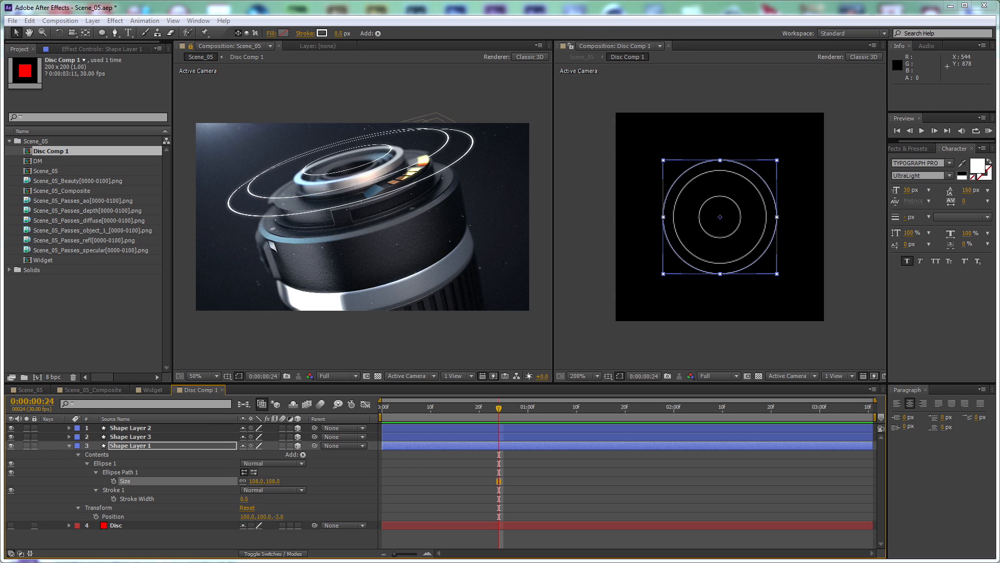
{"action": "key", "text": "period"}
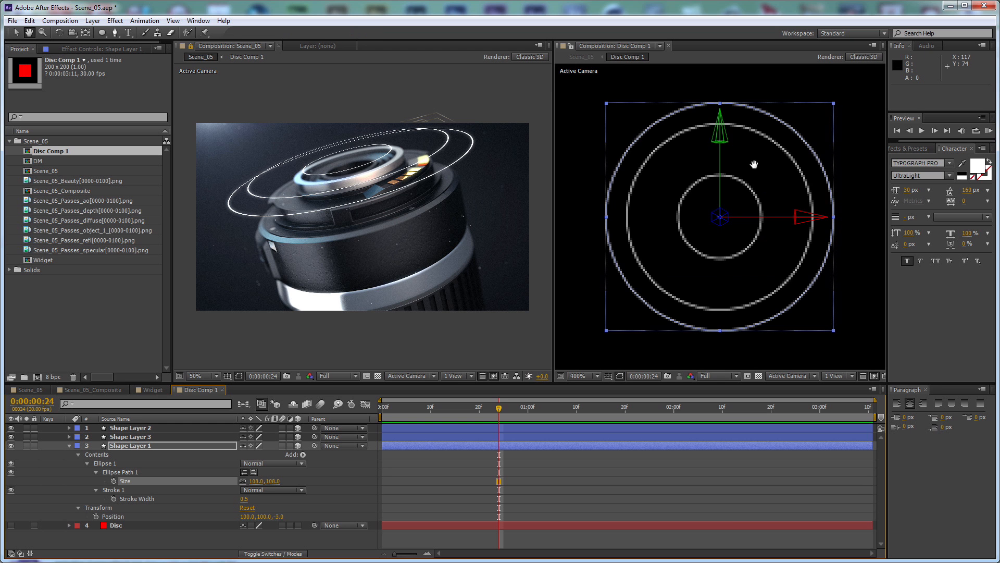
{"action": "left_click", "coordinate": [69, 446]}
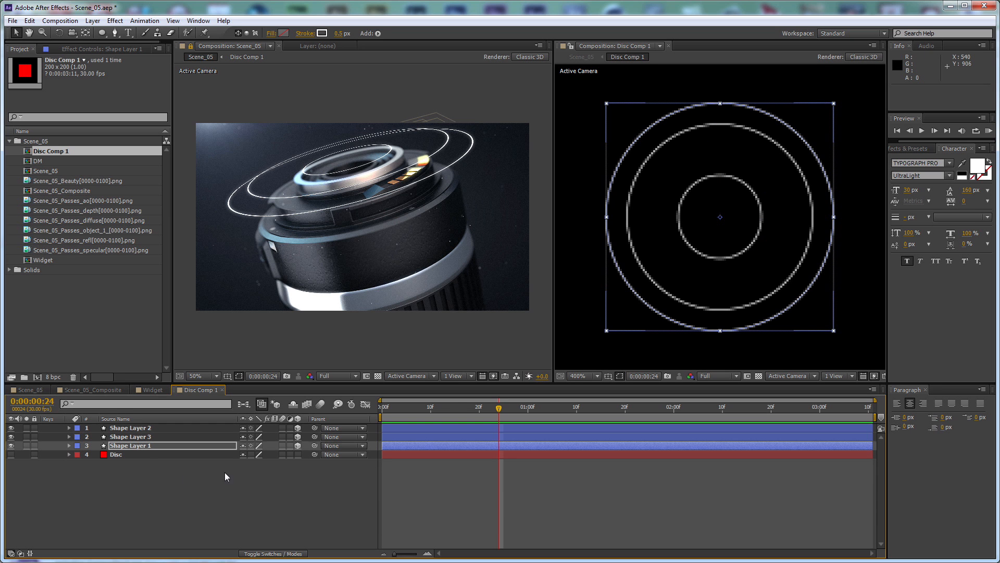
Return to the first frame and add Trim Paths to the inner ring, Shape Layer 2
{"action": "left_click", "coordinate": [224, 472]}
{"action": "left_click", "coordinate": [494, 409]}
{"action": "left_click_drag", "start_coordinate": [494, 409], "coordinate": [370, 412]}
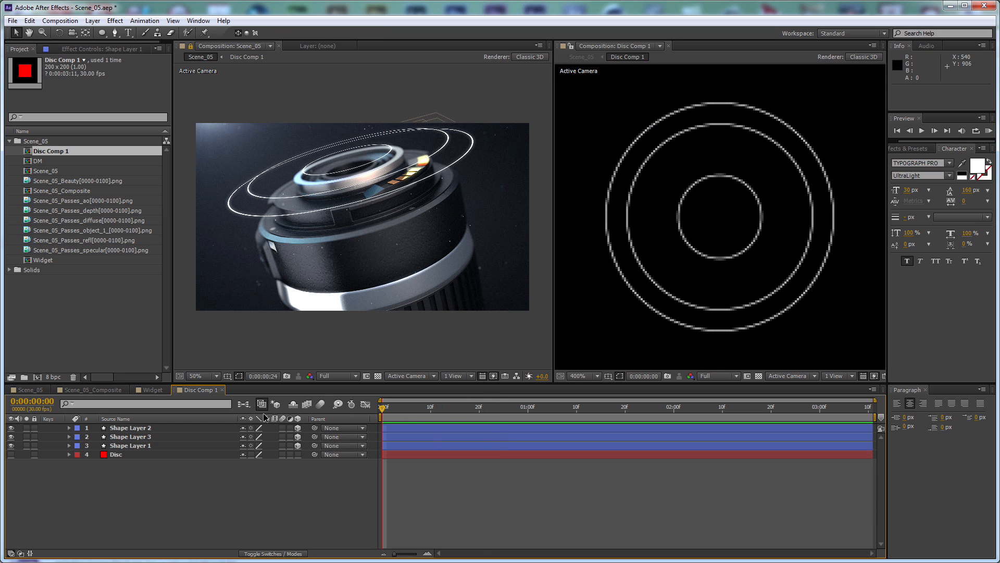
{"action": "left_click", "coordinate": [117, 428]}
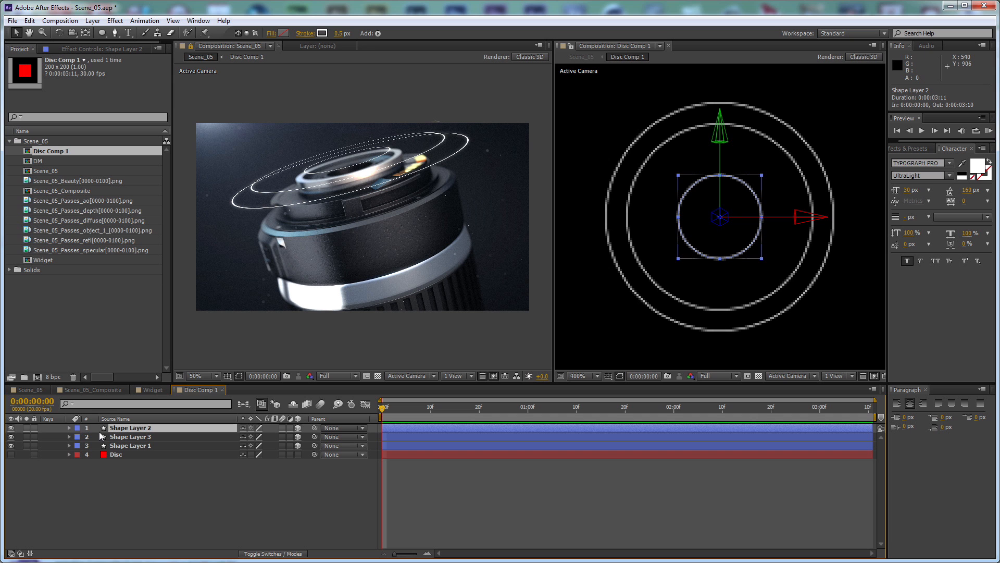
{"action": "left_click", "coordinate": [70, 428]}
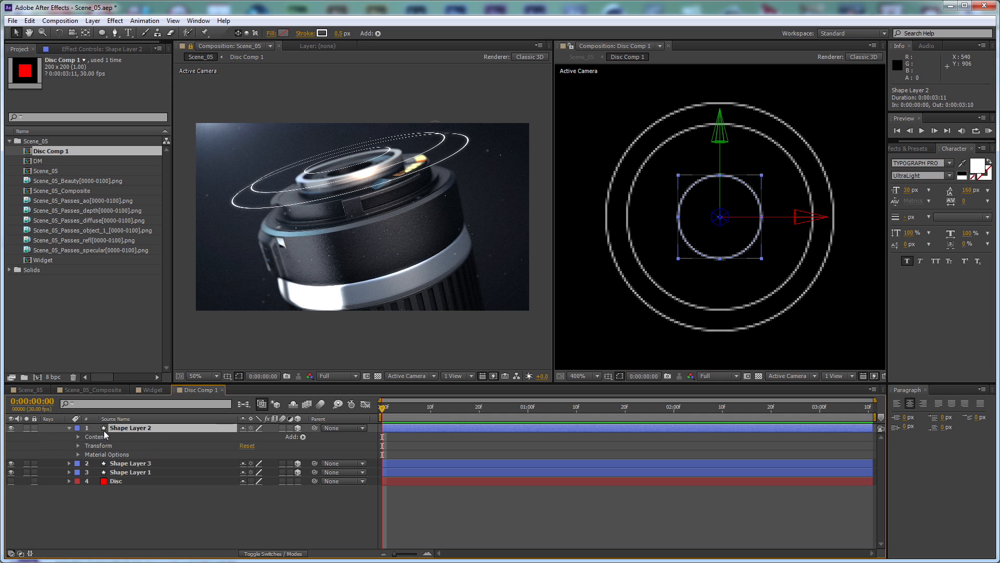
{"action": "left_click", "coordinate": [303, 435]}
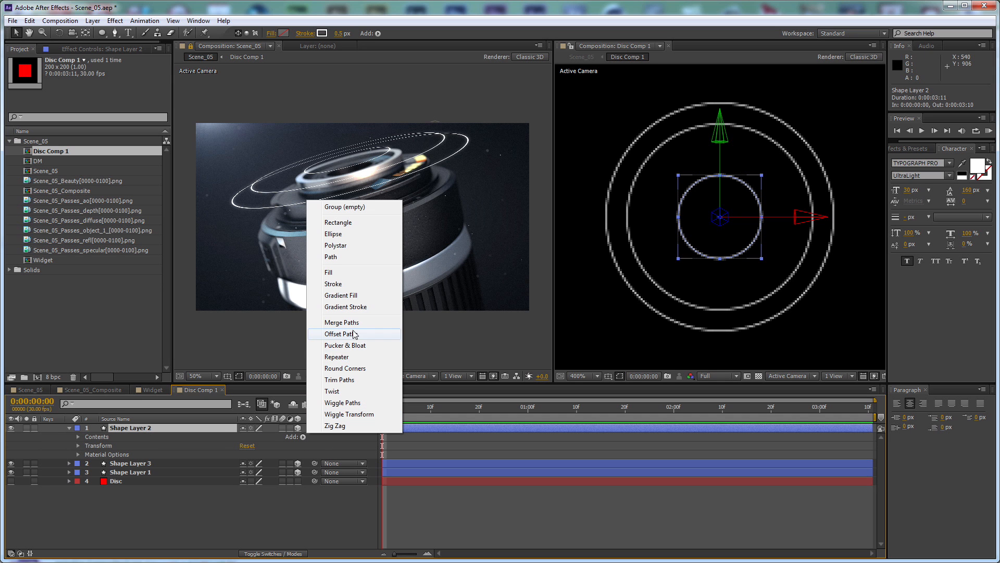
{"action": "left_click", "coordinate": [356, 379]}
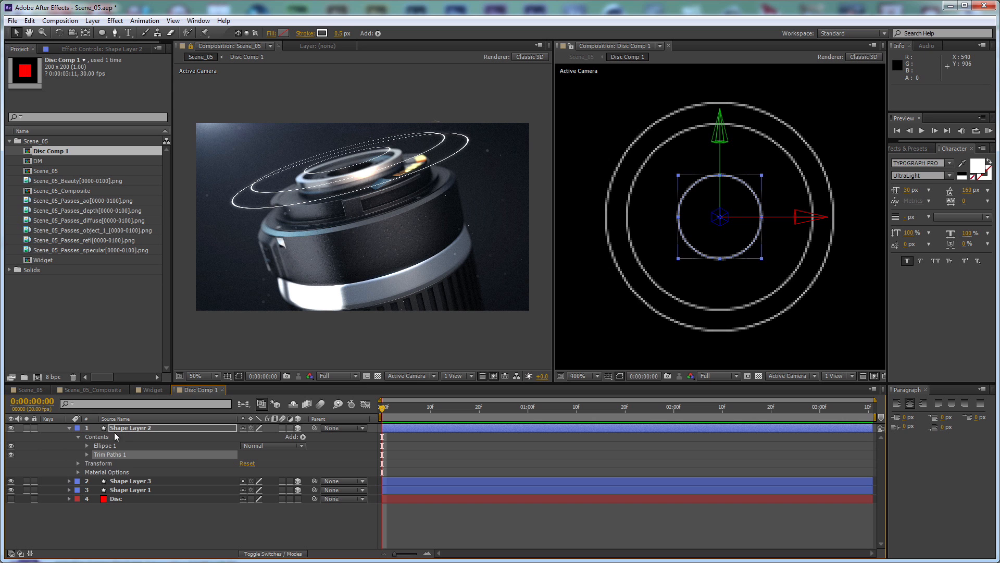
Keyframe the inner ring's Trim Paths Start from 100% at 0:00:00:00 to 0% at 0:00:01:00 and collapse the layer
{"action": "left_click", "coordinate": [87, 455]}
{"action": "left_click_drag", "start_coordinate": [245, 463], "coordinate": [319, 460]}
{"action": "left_click", "coordinate": [105, 464]}
{"action": "key", "text": "shift+Page_Down"}
{"action": "key", "text": "shift+Page_Down"}
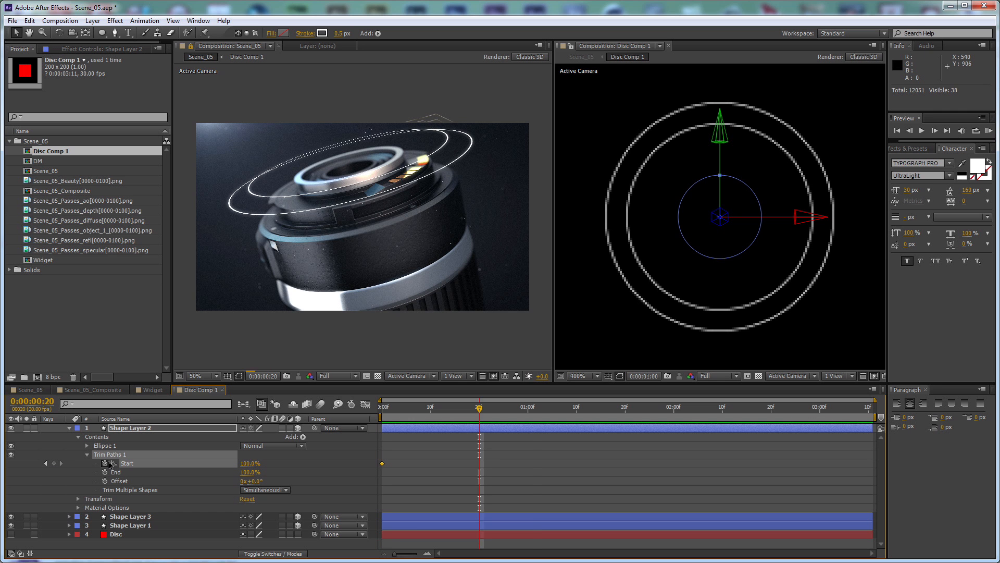
{"action": "key", "text": "shift+Page_Down"}
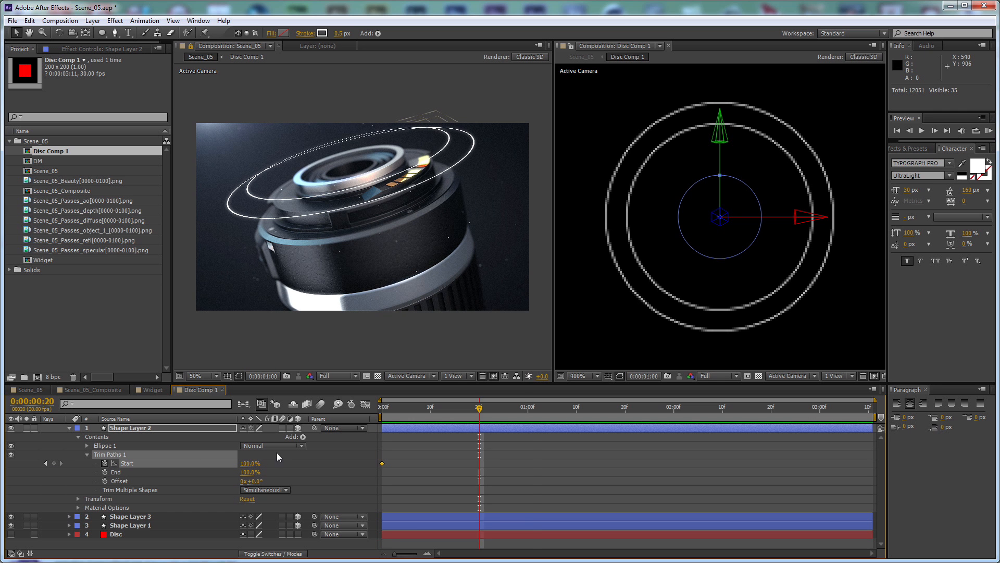
{"action": "left_click_drag", "start_coordinate": [251, 464], "coordinate": [157, 466]}
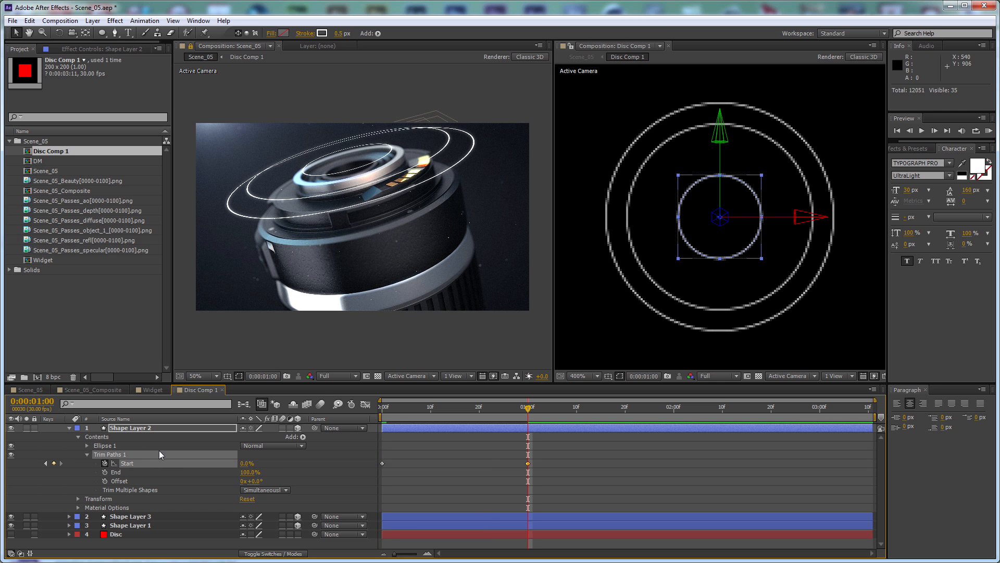
{"action": "left_click", "coordinate": [68, 428]}
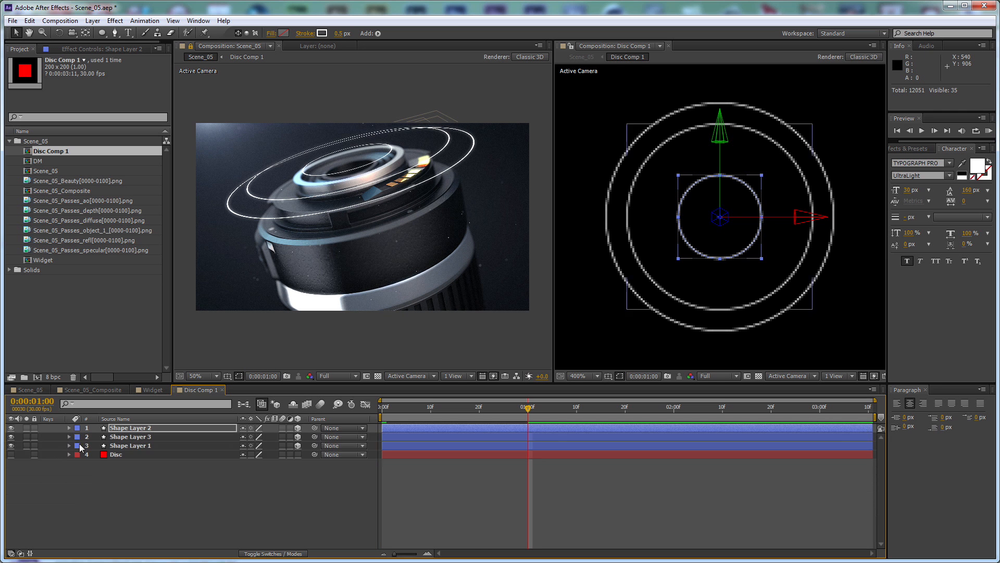
Add Trim Paths to the middle ring, Shape Layer 3, and preview the inner ring's draw-on animation from the first frame
{"action": "left_click", "coordinate": [74, 436]}
{"action": "left_click", "coordinate": [69, 437]}
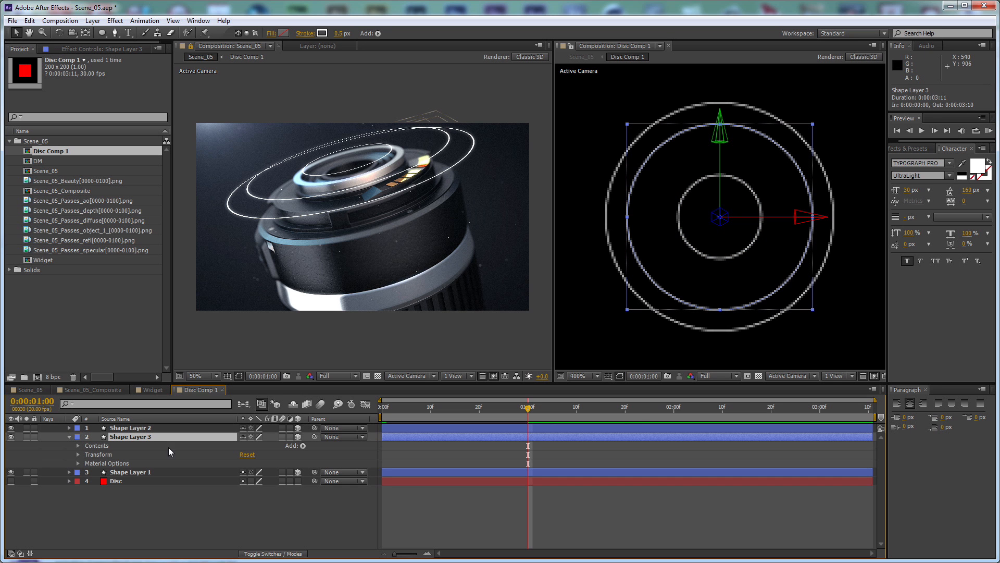
{"action": "left_click", "coordinate": [303, 445]}
{"action": "left_click", "coordinate": [356, 389]}
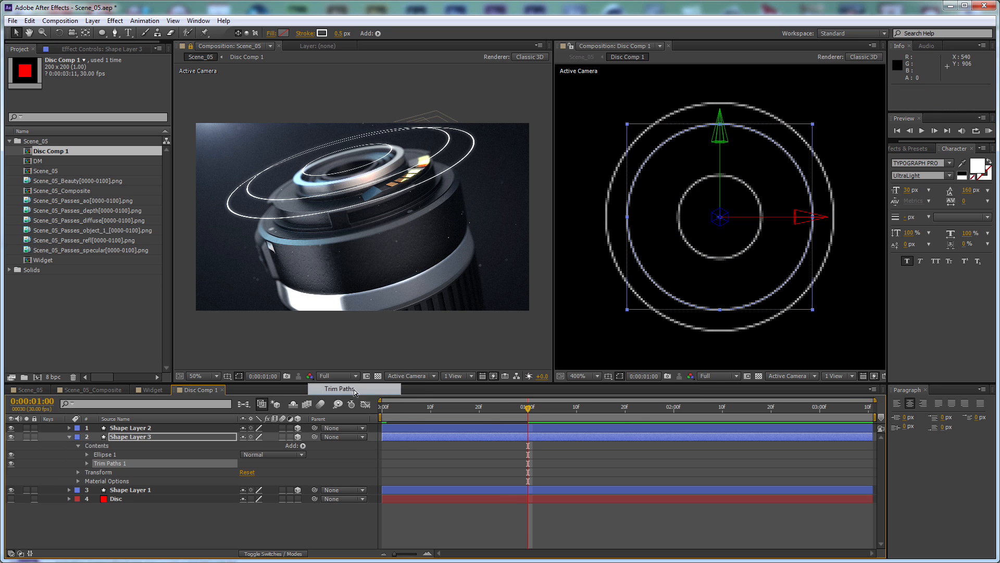
{"action": "left_click_drag", "start_coordinate": [527, 406], "coordinate": [381, 407]}
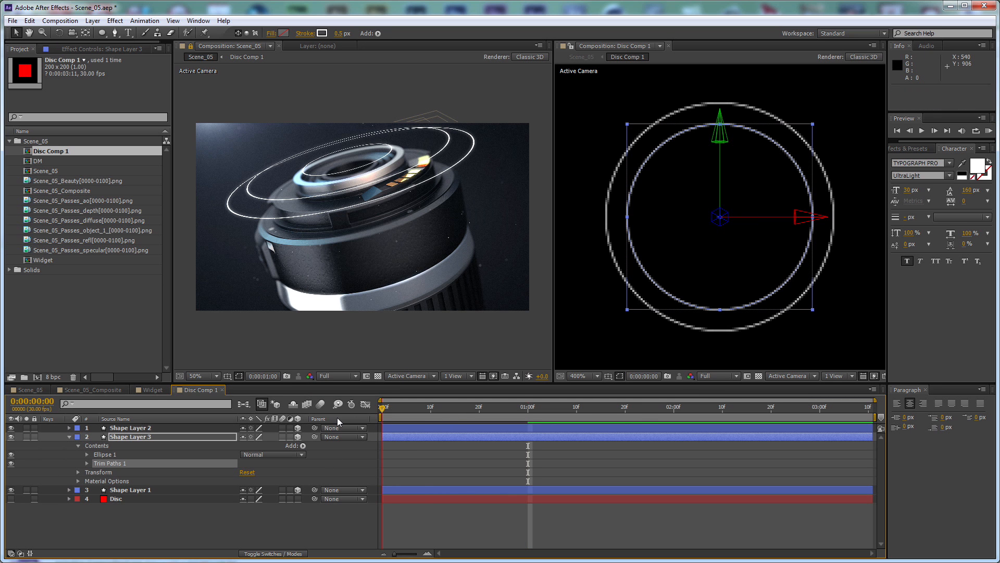
{"action": "key", "text": "space"}
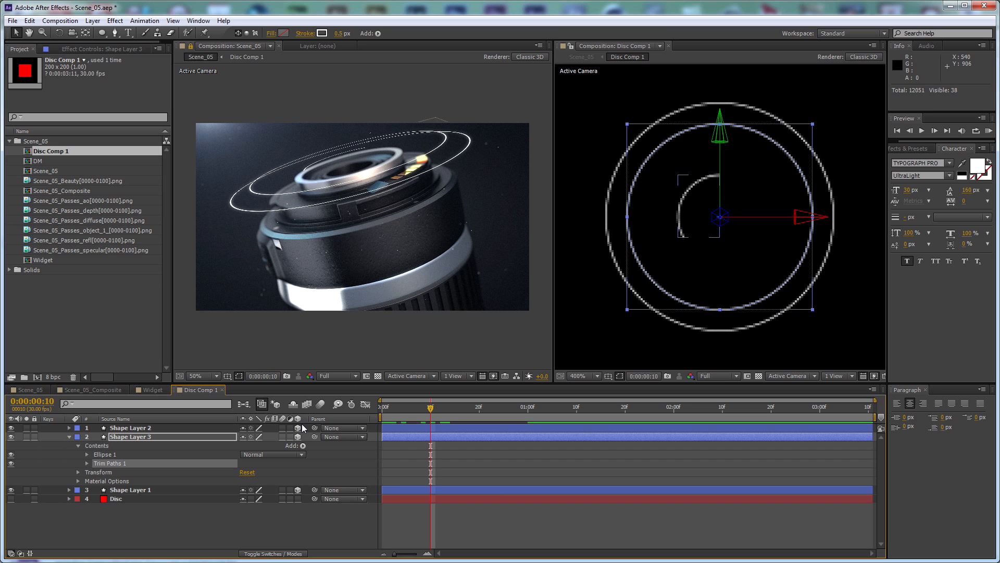
{"action": "key", "text": "space"}
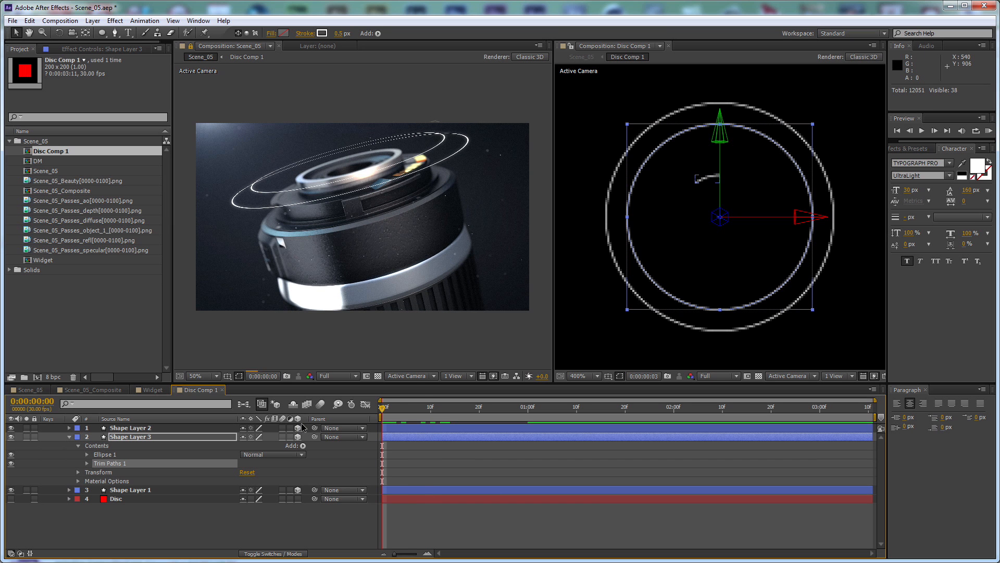
{"action": "key", "text": "space"}
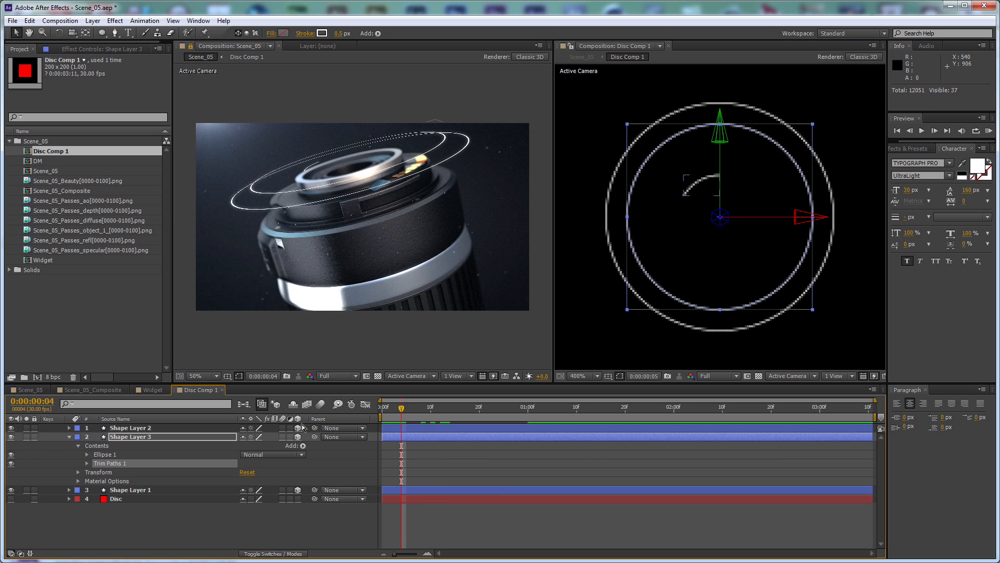
Keyframe the middle ring's Trim Paths Start from 100% at 0:00:00:05 to 0% at 0:00:01:05
{"action": "left_click", "coordinate": [87, 463]}
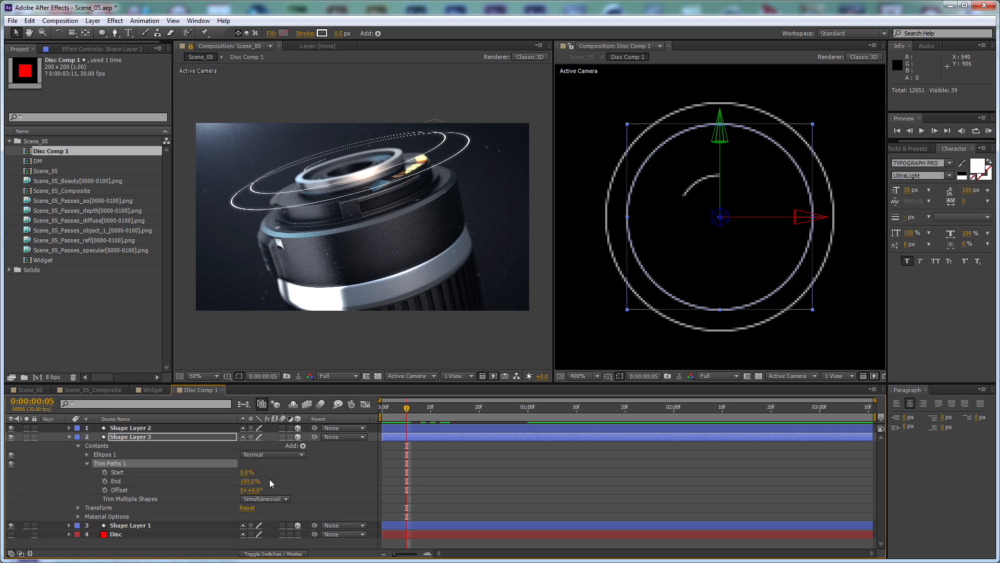
{"action": "left_click_drag", "start_coordinate": [247, 472], "coordinate": [309, 471]}
{"action": "left_click", "coordinate": [106, 471]}
{"action": "left_click", "coordinate": [105, 472]}
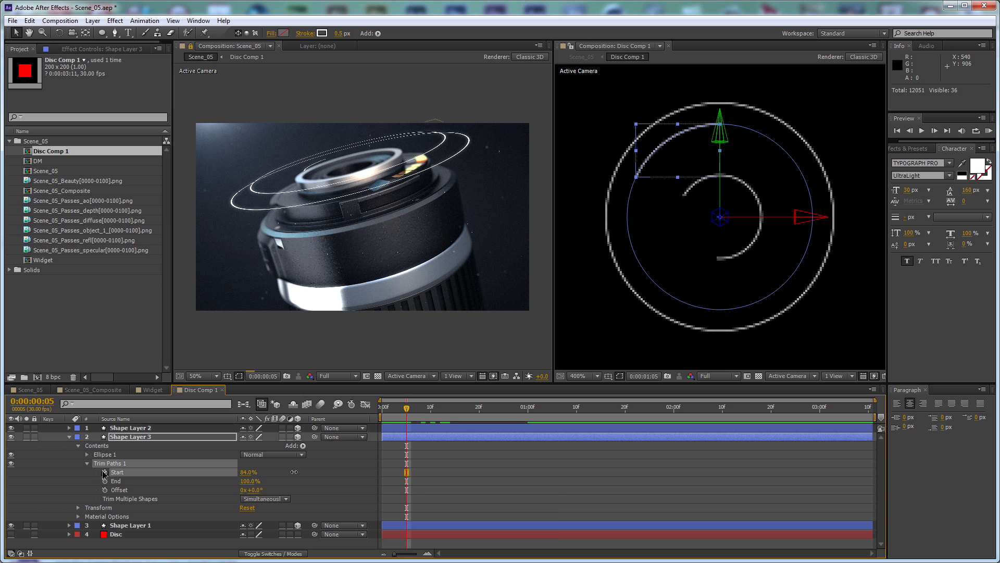
{"action": "key", "text": "shift+Page_Down"}
{"action": "key", "text": "shift+Page_Down"}
{"action": "key", "text": "shift+Page_Down"}
{"action": "left_click_drag", "start_coordinate": [249, 475], "coordinate": [173, 479]}
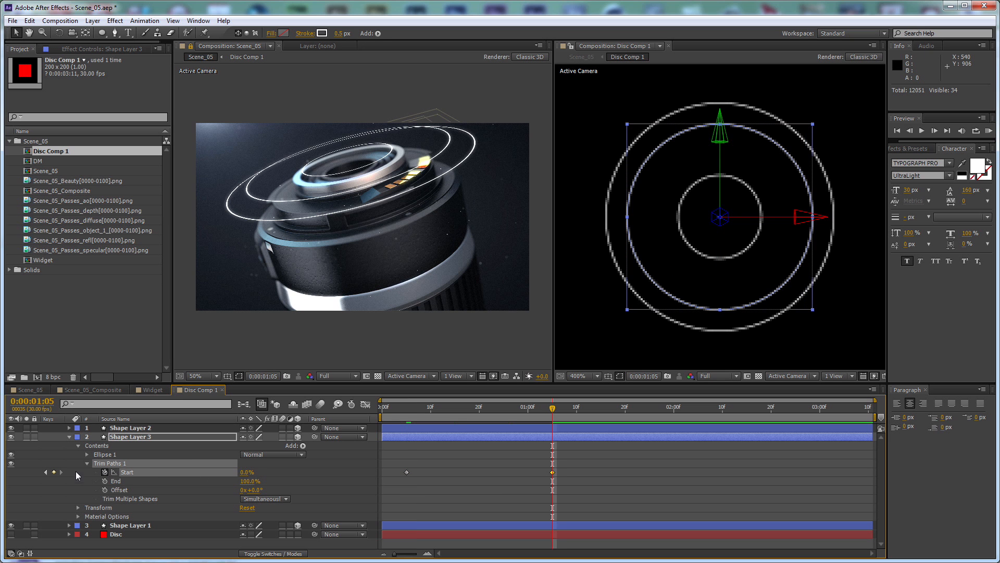
Add Trim Paths to the outer ring, Shape Layer 1, and collapse the middle ring's properties
{"action": "left_click", "coordinate": [69, 526]}
{"action": "scroll", "coordinate": [273, 484], "scroll_direction": "down", "scroll_amount": 3}
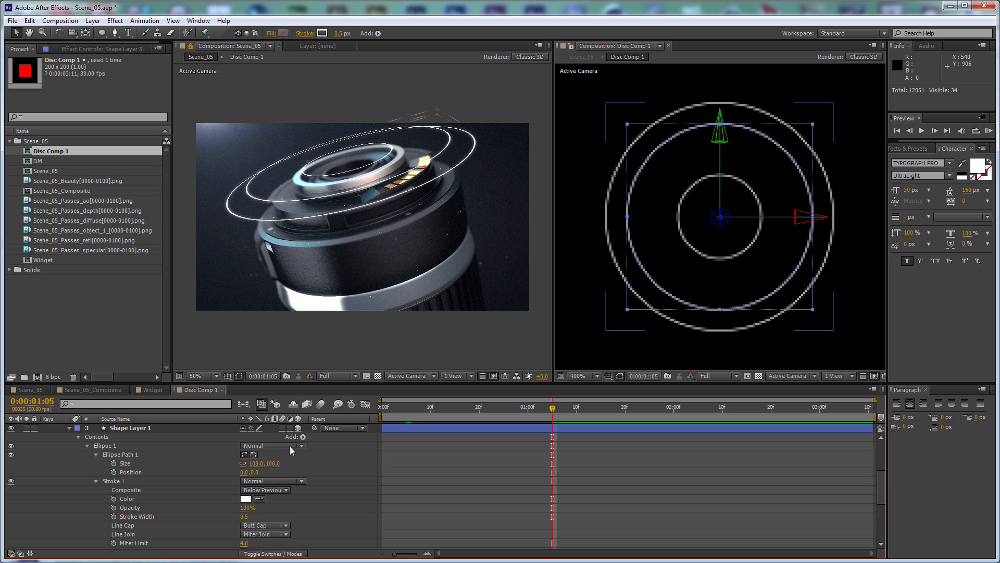
{"action": "scroll", "coordinate": [225, 455], "scroll_direction": "down", "scroll_amount": 1}
{"action": "scroll", "coordinate": [225, 456], "scroll_direction": "up", "scroll_amount": 2}
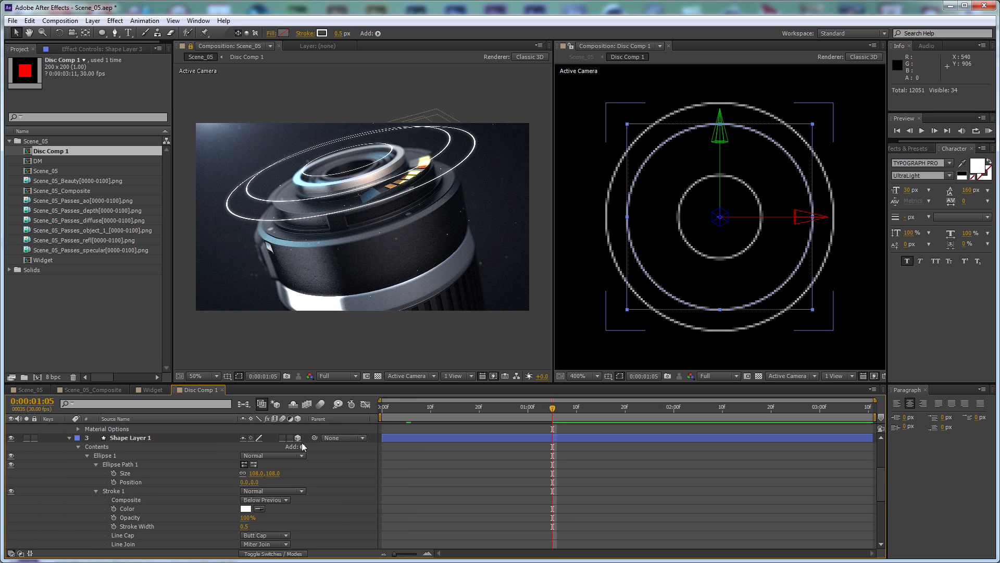
{"action": "left_click", "coordinate": [302, 446]}
{"action": "left_click", "coordinate": [340, 390]}
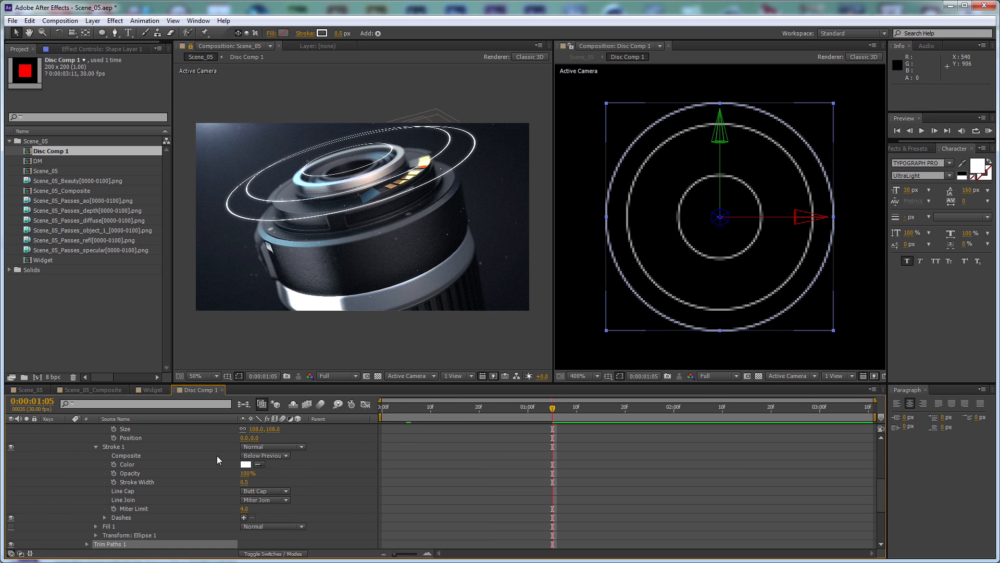
{"action": "scroll", "coordinate": [174, 511], "scroll_direction": "up", "scroll_amount": 5}
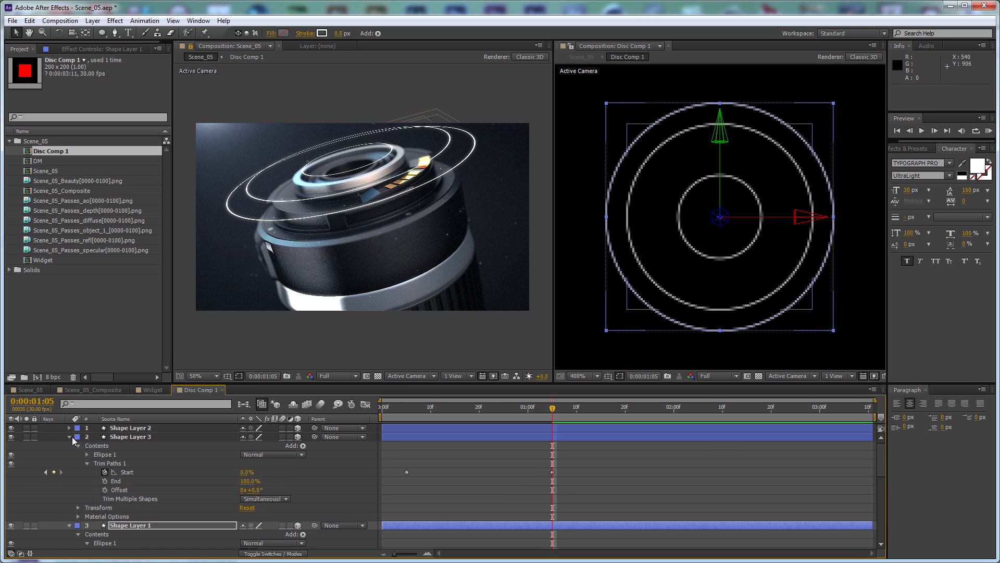
{"action": "left_click", "coordinate": [69, 437]}
{"action": "scroll", "coordinate": [130, 509], "scroll_direction": "down", "scroll_amount": 5}
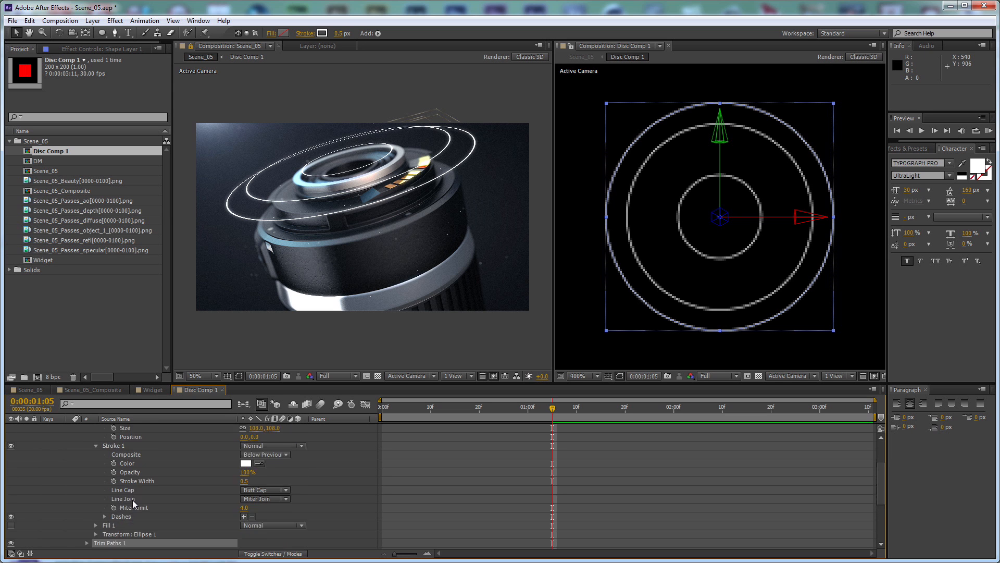
Keyframe the outer ring's Trim Paths Start from 100% at 0:00:00:10 to 0% at 0:00:01:10
{"action": "left_click", "coordinate": [87, 516]}
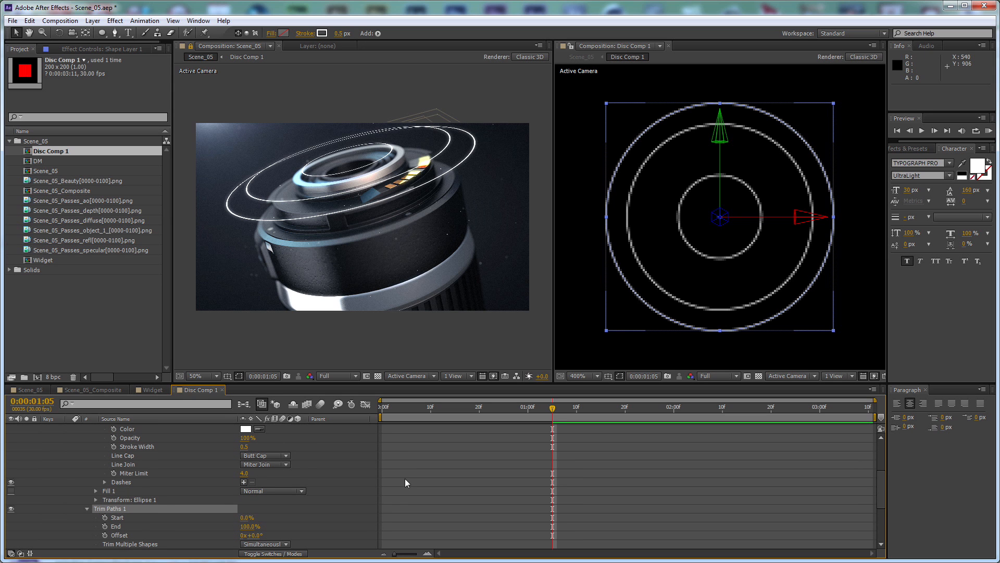
{"action": "left_click_drag", "start_coordinate": [401, 417], "coordinate": [430, 414]}
{"action": "left_click", "coordinate": [104, 518]}
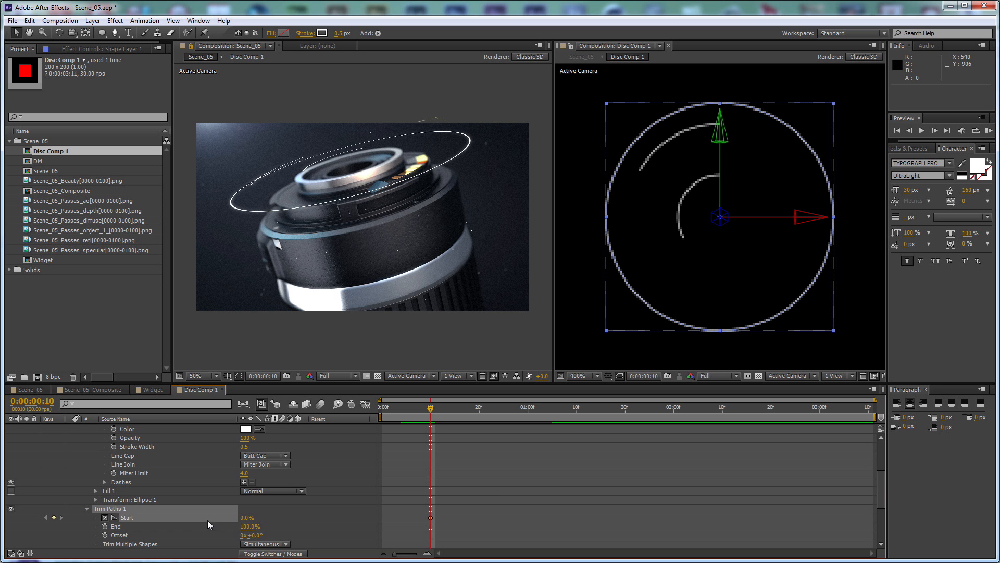
{"action": "left_click_drag", "start_coordinate": [250, 520], "coordinate": [365, 515]}
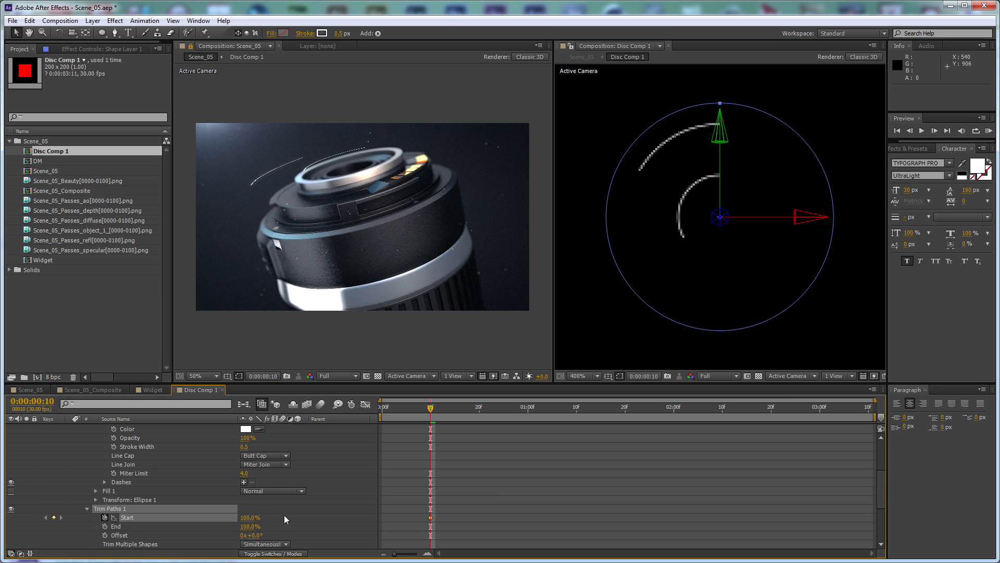
{"action": "key", "text": "shift+Page_Down"}
{"action": "key", "text": "shift+Page_Down"}
{"action": "key", "text": "shift+Page_Down"}
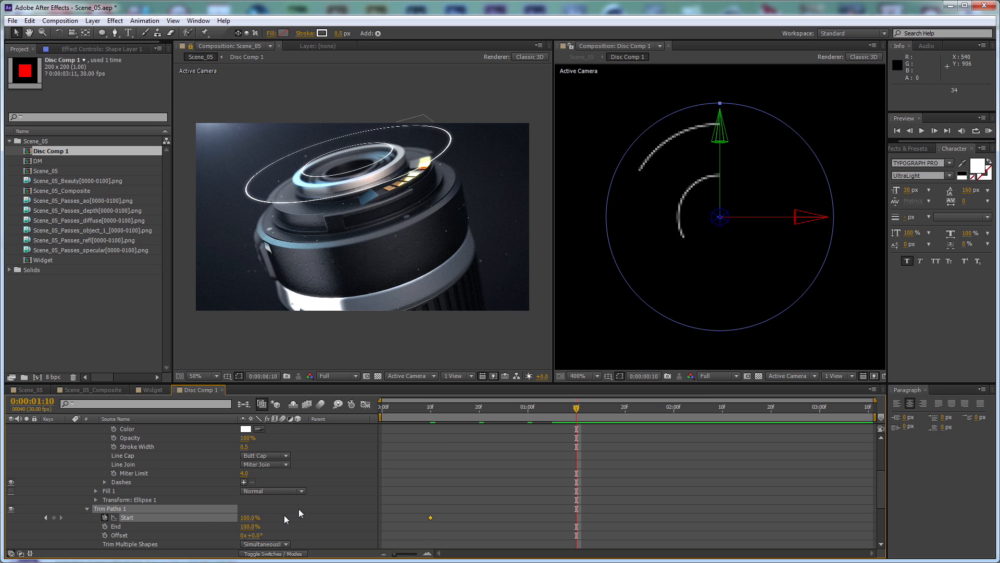
{"action": "left_click_drag", "start_coordinate": [250, 517], "coordinate": [170, 522]}
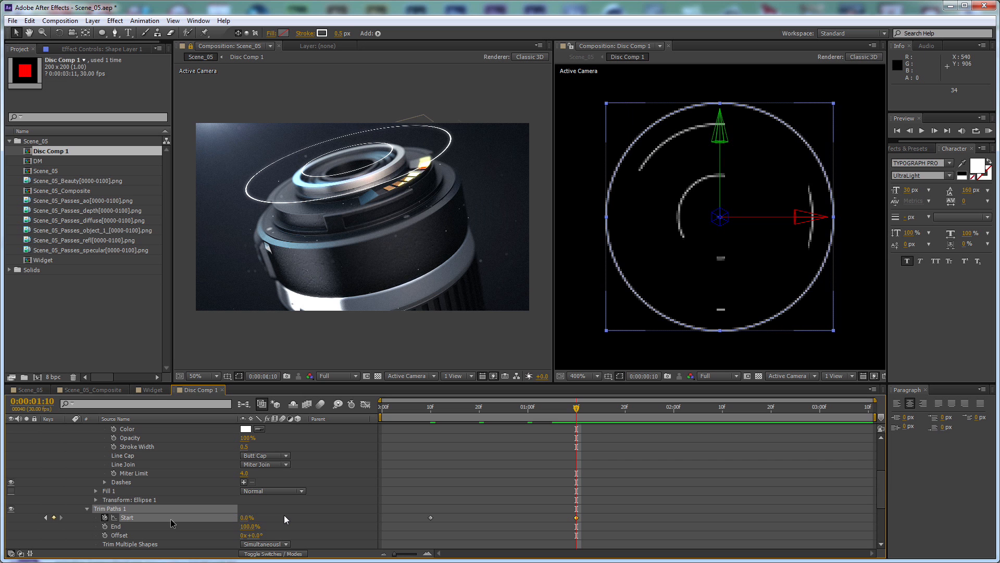
Set Z Rotation to 50° on the outer ring and 180° on the inner ring, check the animation, and collapse both layers
{"action": "key", "text": "r"}
{"action": "left_click_drag", "start_coordinate": [255, 481], "coordinate": [293, 474]}
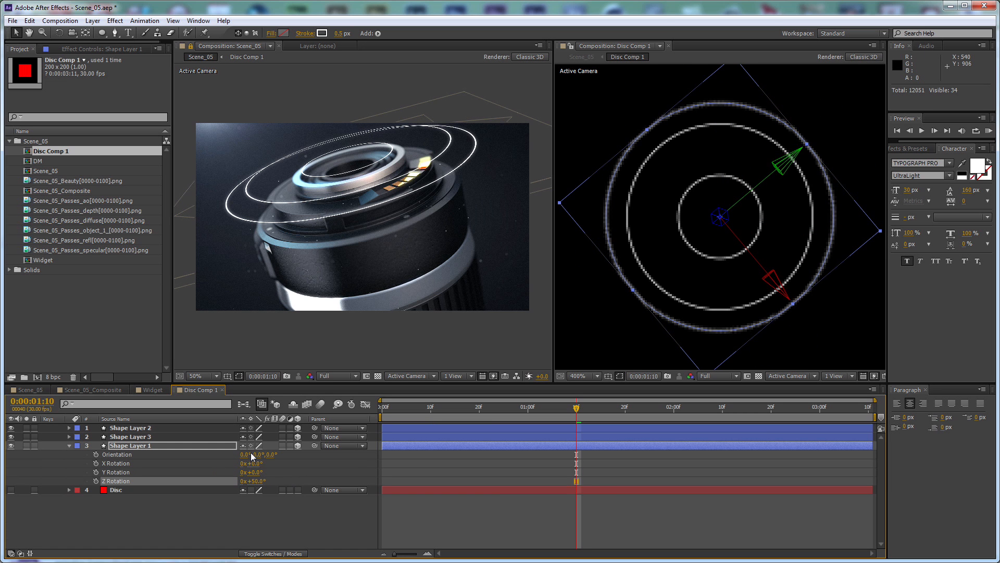
{"action": "left_click", "coordinate": [227, 429]}
{"action": "key", "text": "r"}
{"action": "left_click", "coordinate": [252, 463]}
{"action": "type", "text": "180"}
{"action": "key", "text": "Return"}
{"action": "left_click_drag", "start_coordinate": [406, 412], "coordinate": [531, 414]}
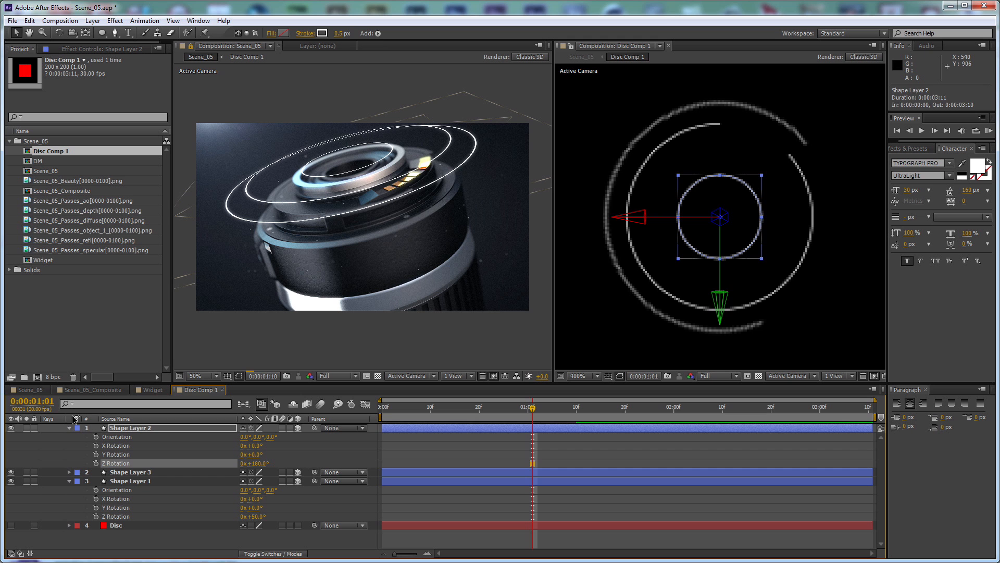
{"action": "left_click", "coordinate": [73, 433]}
{"action": "left_click", "coordinate": [69, 428]}
{"action": "left_click", "coordinate": [70, 445]}
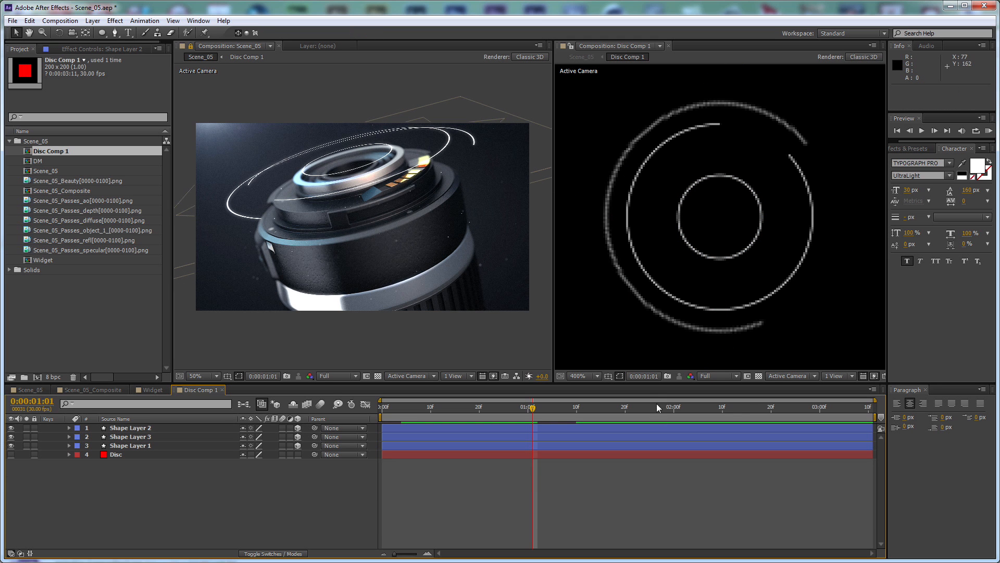
At 0:00:02:16, show the rulers in Disc Comp 1 and place a vertical guide at position 100 through the rings' center
{"action": "left_click", "coordinate": [751, 407]}
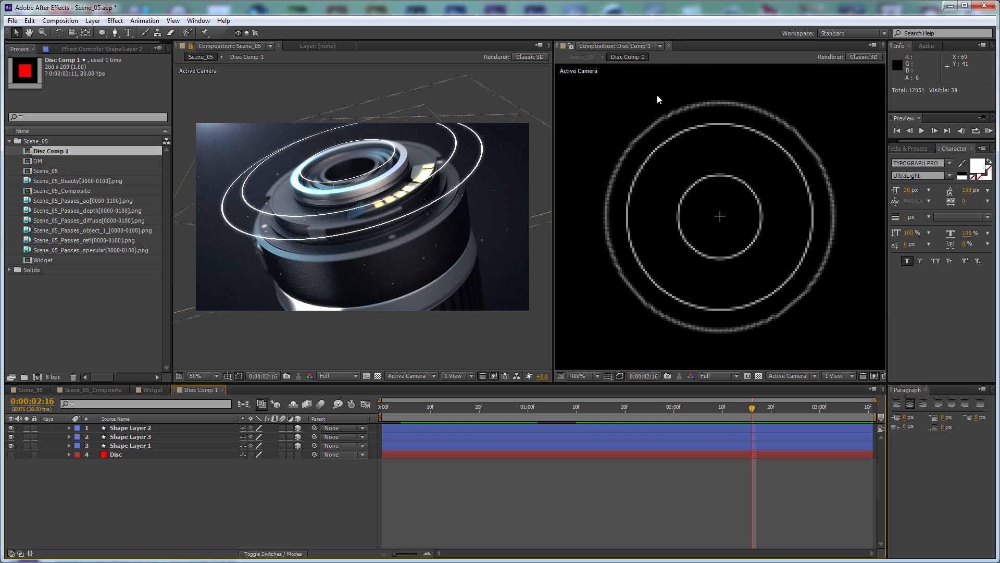
{"action": "key", "text": "ctrl+r"}
{"action": "left_click_drag", "start_coordinate": [559, 107], "coordinate": [724, 120]}
{"action": "scroll", "coordinate": [734, 119], "scroll_direction": "up", "scroll_amount": 1}
{"action": "key", "text": "space"}
{"action": "left_click_drag", "start_coordinate": [741, 158], "coordinate": [735, 279]}
{"action": "scroll", "coordinate": [738, 312], "scroll_direction": "up", "scroll_amount": 1}
{"action": "left_click_drag", "start_coordinate": [737, 317], "coordinate": [739, 142]}
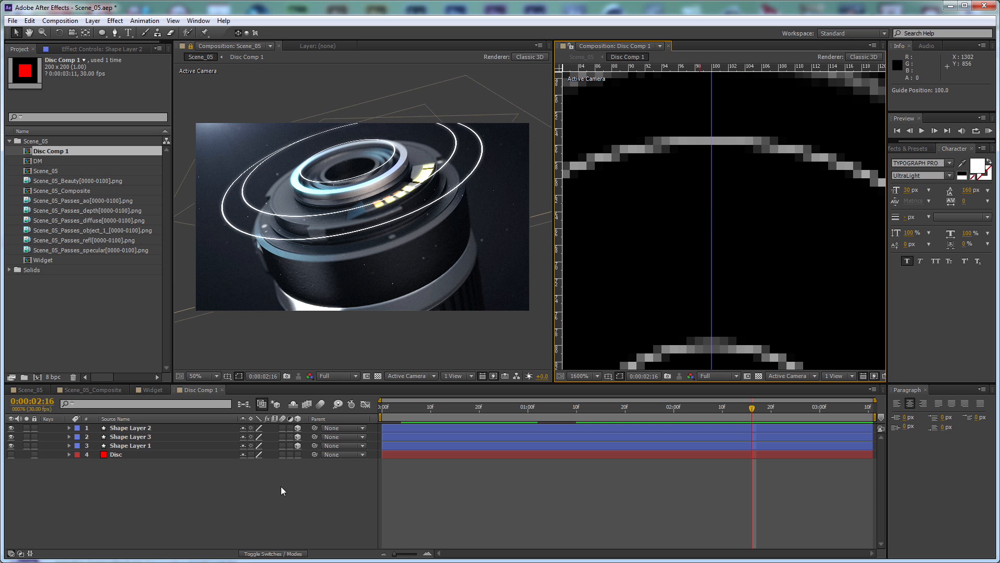
Draw a vertical Pen tool line about 2 px long on the guide, just inside the top of the middle ring
{"action": "left_click", "coordinate": [115, 32]}
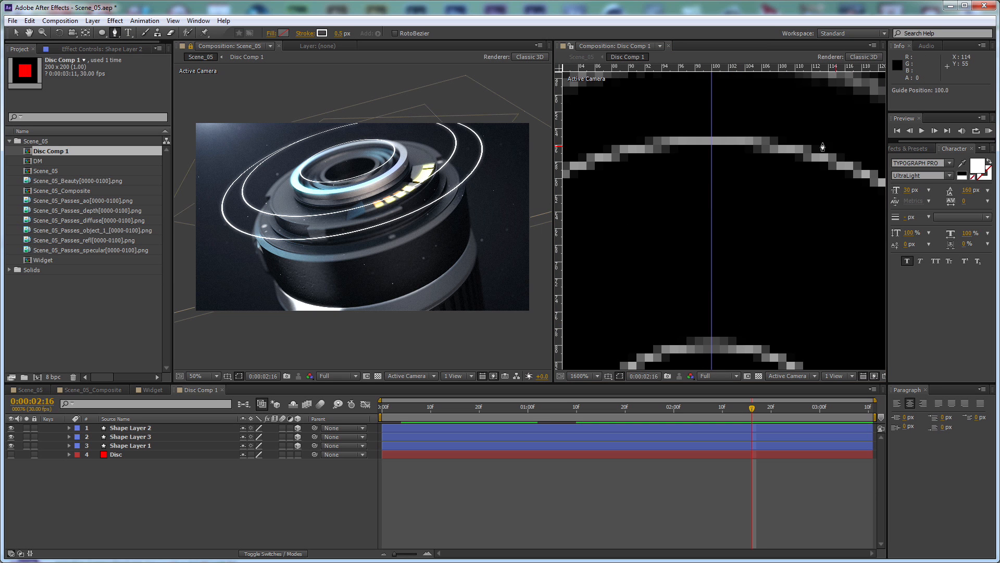
{"action": "left_click", "coordinate": [712, 164]}
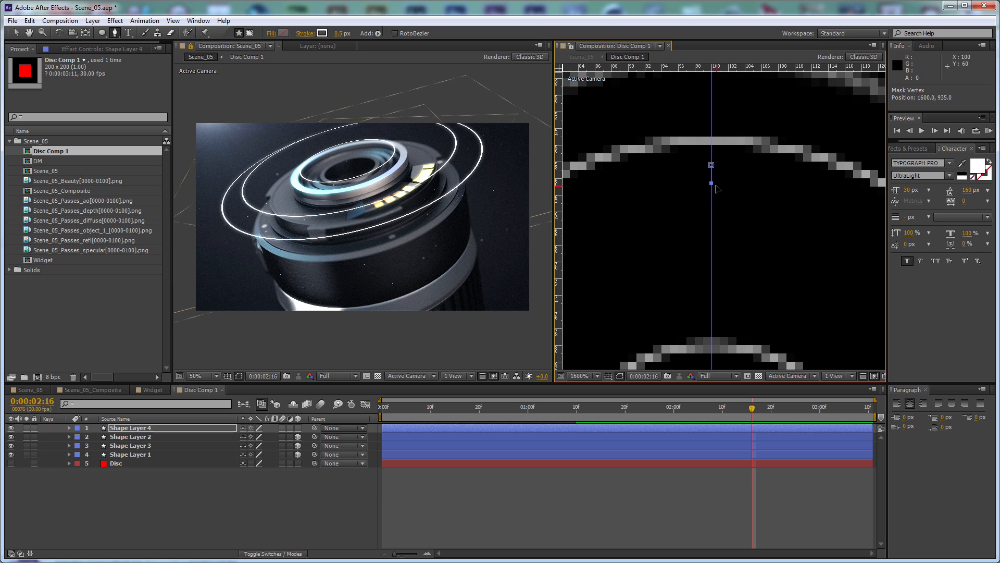
{"action": "left_click", "coordinate": [711, 183]}
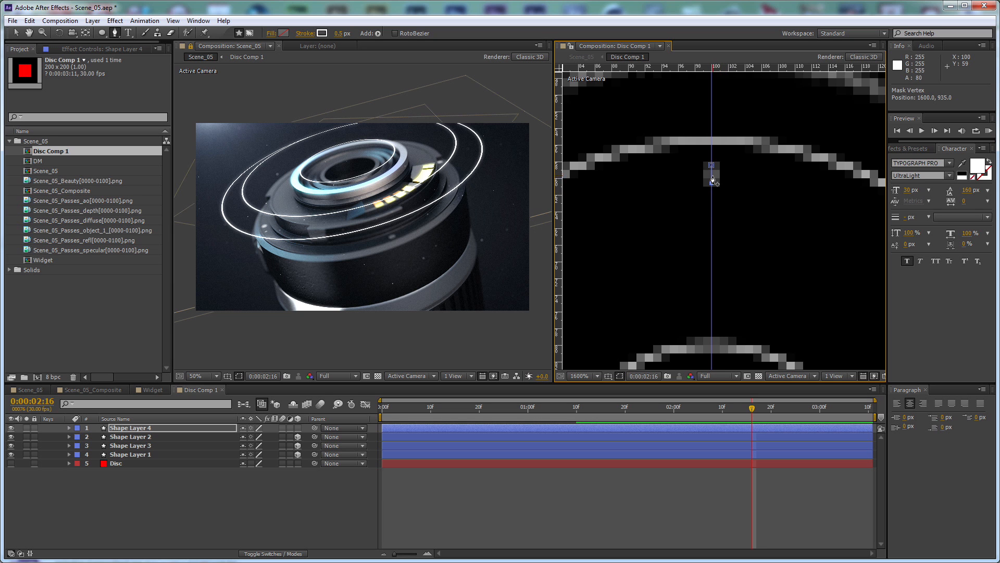
Set the tick line's stroke width to 1 px and add a Repeater to Shape Layer 4's contents
{"action": "left_click", "coordinate": [340, 35]}
{"action": "type", "text": "1"}
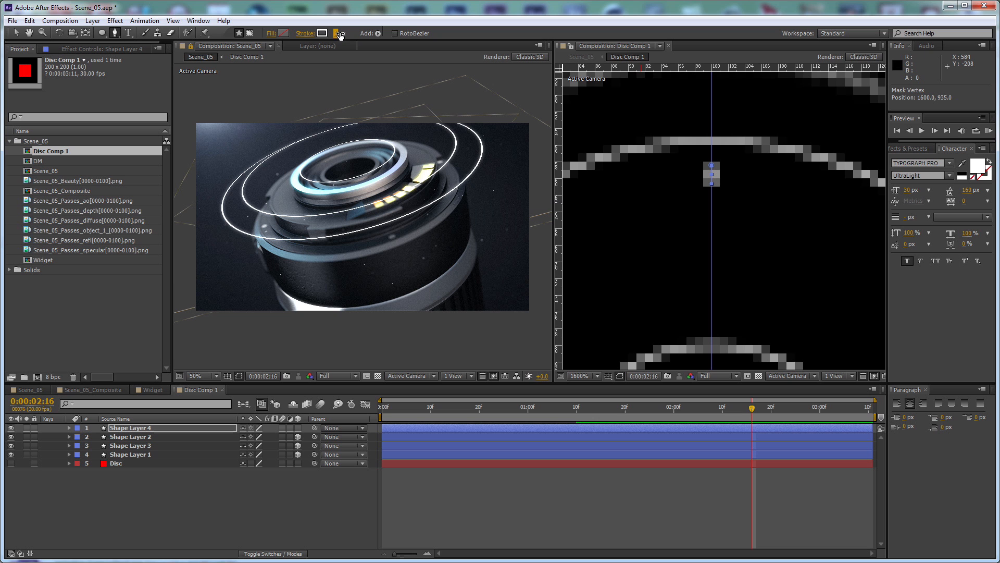
{"action": "left_click", "coordinate": [68, 427]}
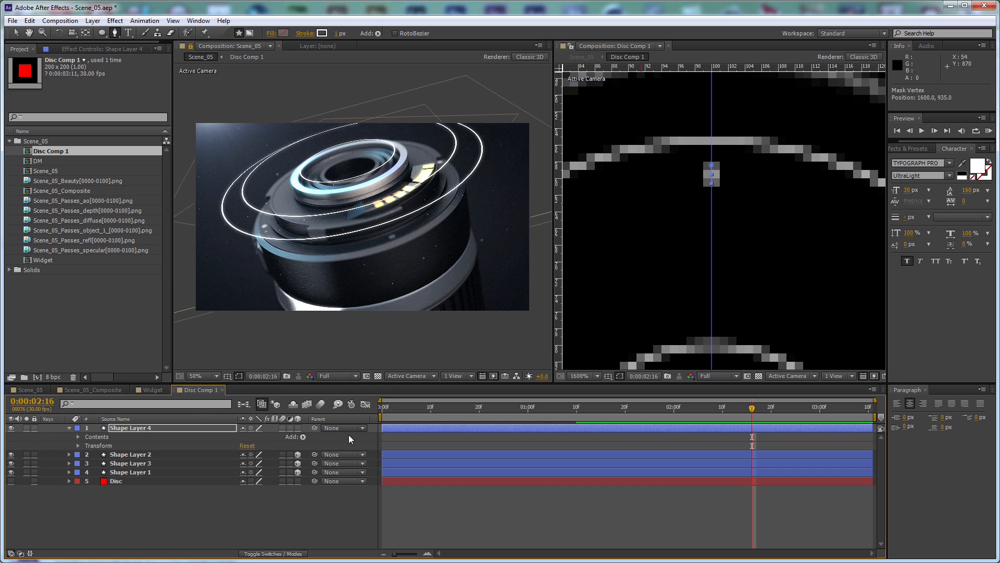
{"action": "left_click", "coordinate": [302, 436]}
{"action": "left_click", "coordinate": [354, 357]}
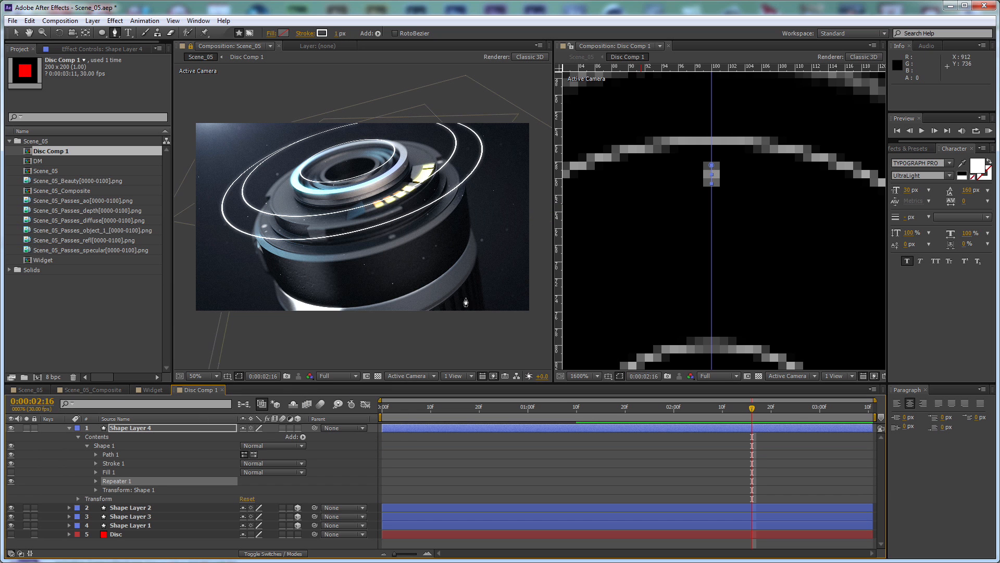
{"action": "scroll", "coordinate": [607, 205], "scroll_direction": "down", "scroll_amount": 2}
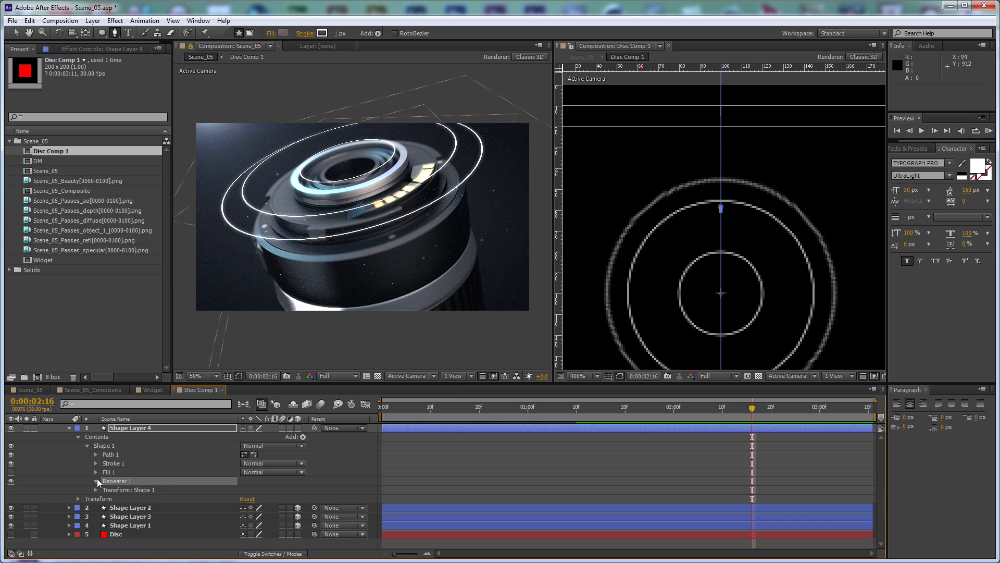
Expand Repeater 1 of Shape Layer 4 and set its number of copies to 360
{"action": "left_click", "coordinate": [96, 481]}
{"action": "left_click_drag", "start_coordinate": [455, 383], "coordinate": [454, 280]}
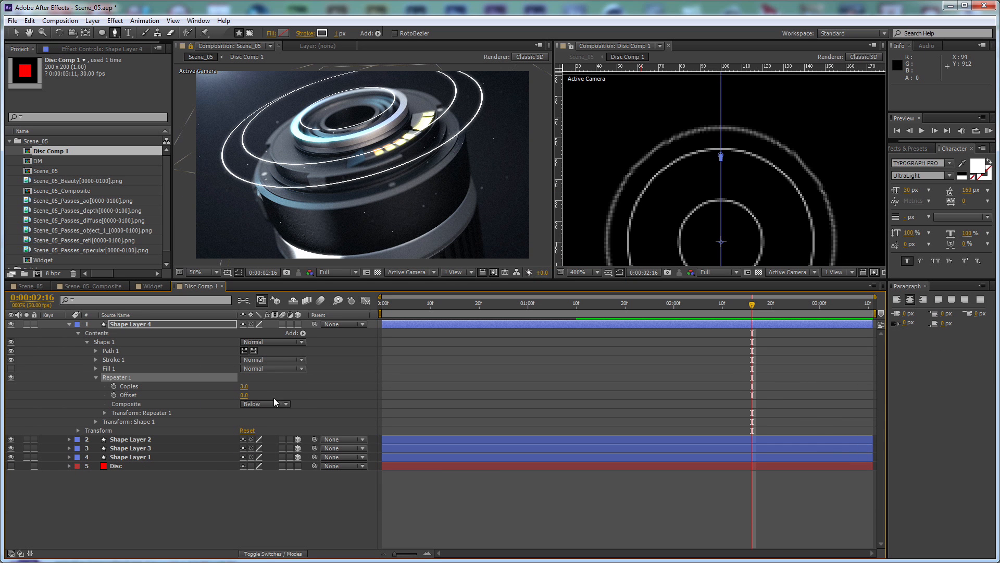
{"action": "left_click", "coordinate": [243, 386]}
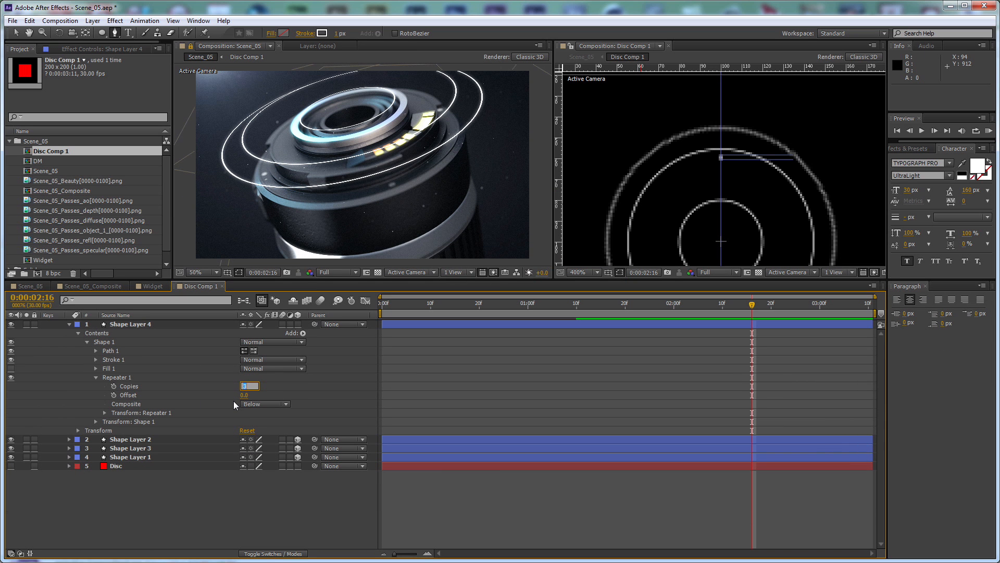
{"action": "type", "text": "360"}
{"action": "key", "text": "Return"}
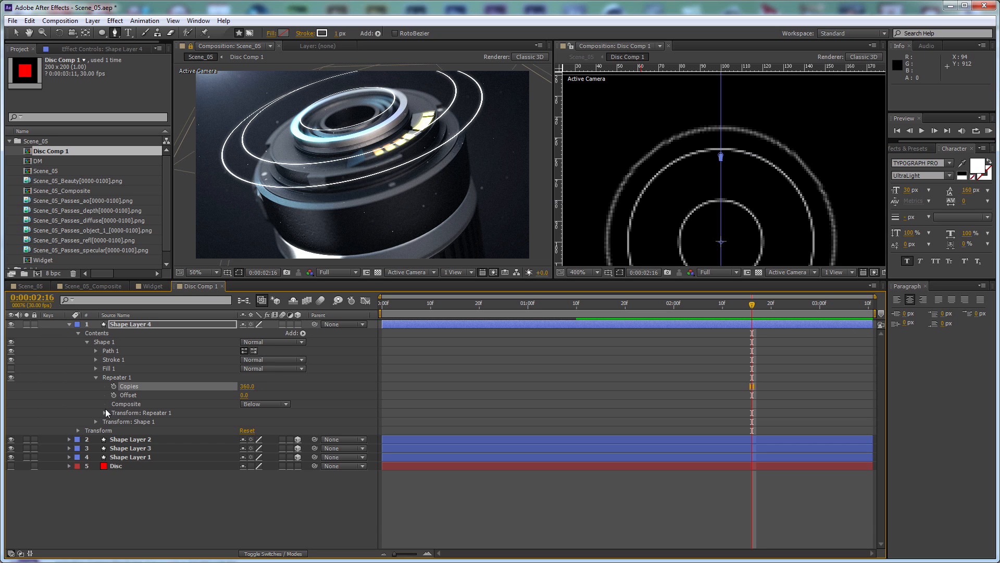
In the Repeater 1 transform of Shape Layer 4, set the position offset to 0 and the rotation to 1°
{"action": "left_click", "coordinate": [105, 413]}
{"action": "left_click", "coordinate": [249, 431]}
{"action": "type", "text": "0.0,0.0"}
{"action": "key", "text": "Return"}
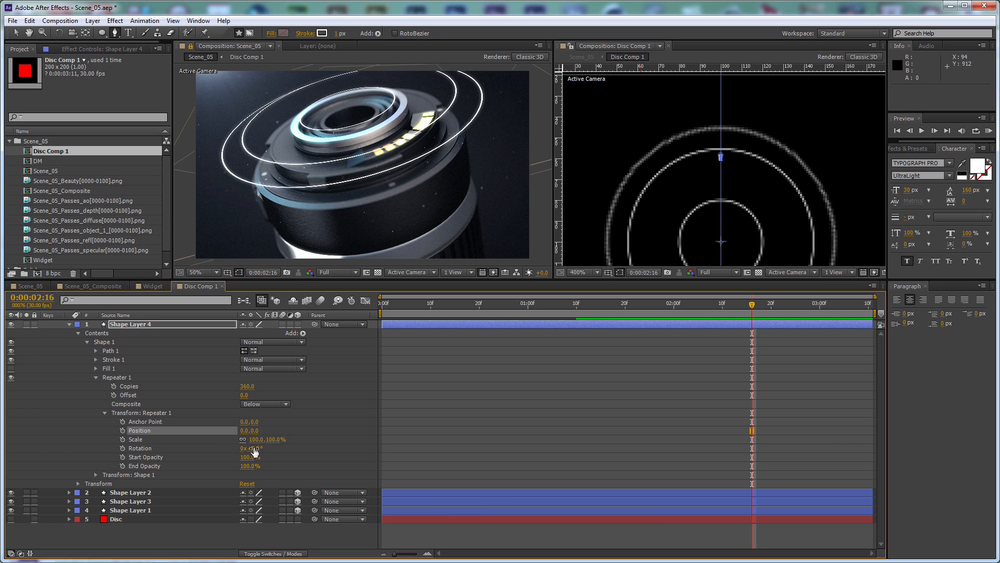
{"action": "left_click", "coordinate": [255, 449]}
{"action": "type", "text": "1"}
{"action": "key", "text": "Return"}
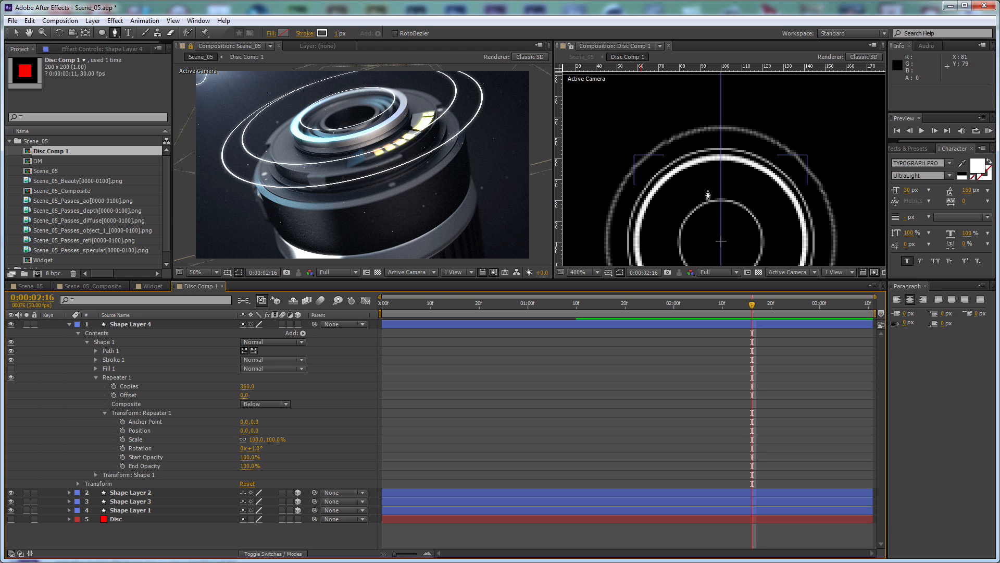
Check the Scene_05 comp, return to Disc Comp 1 at 0:00:01:26, and make Shape Layer 4 a 3D layer
{"action": "left_click", "coordinate": [31, 285]}
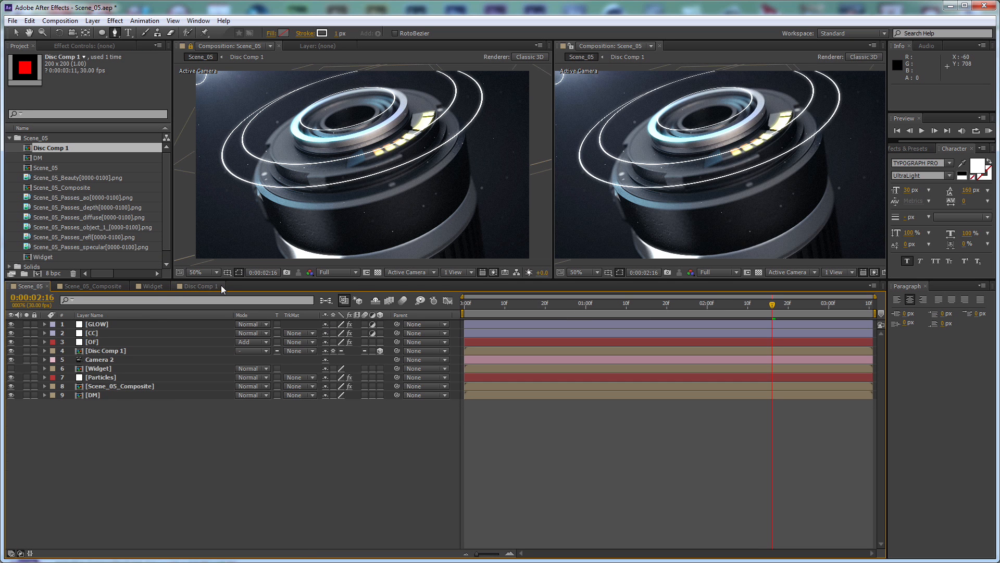
{"action": "left_click", "coordinate": [209, 286]}
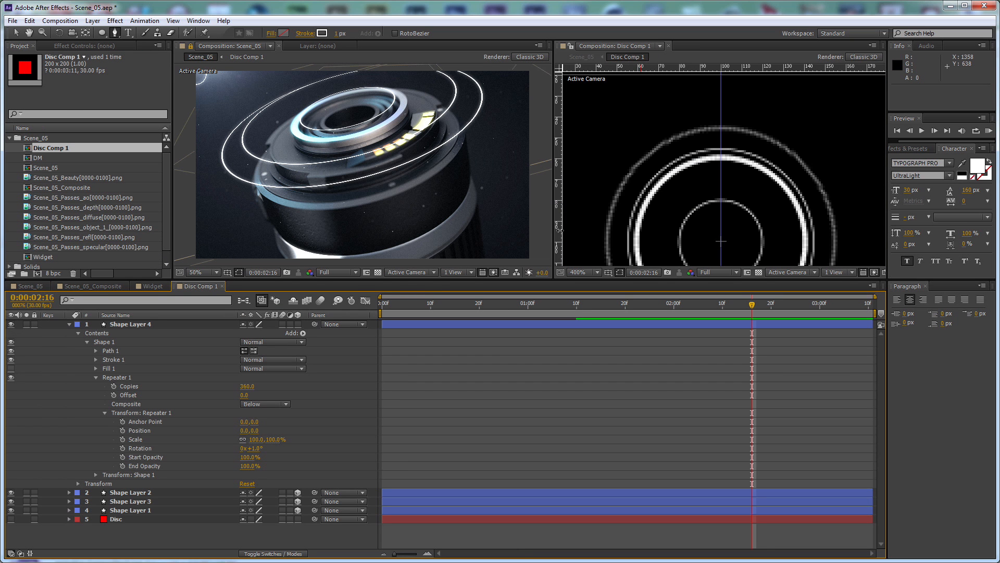
{"action": "left_click", "coordinate": [654, 311]}
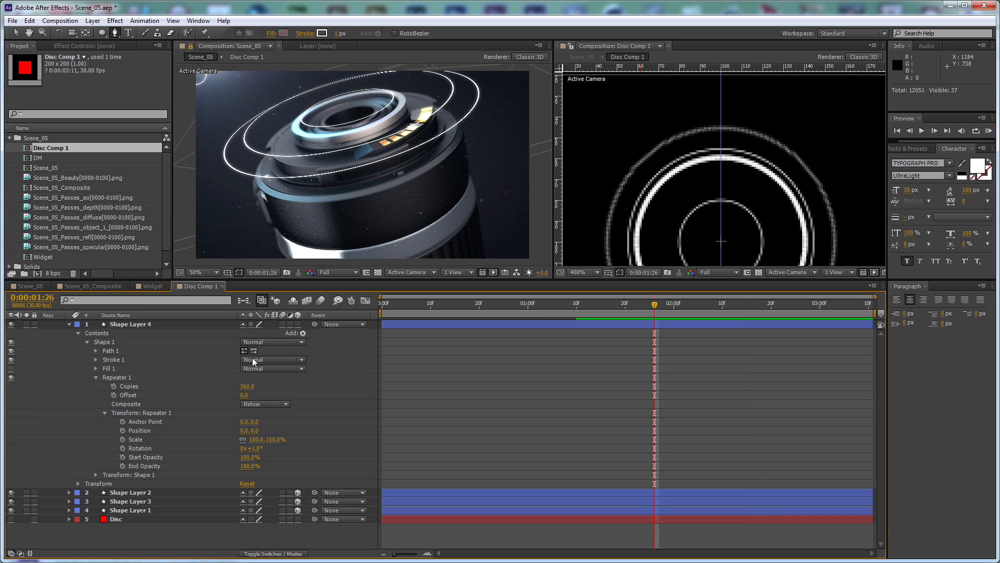
{"action": "left_click", "coordinate": [297, 324]}
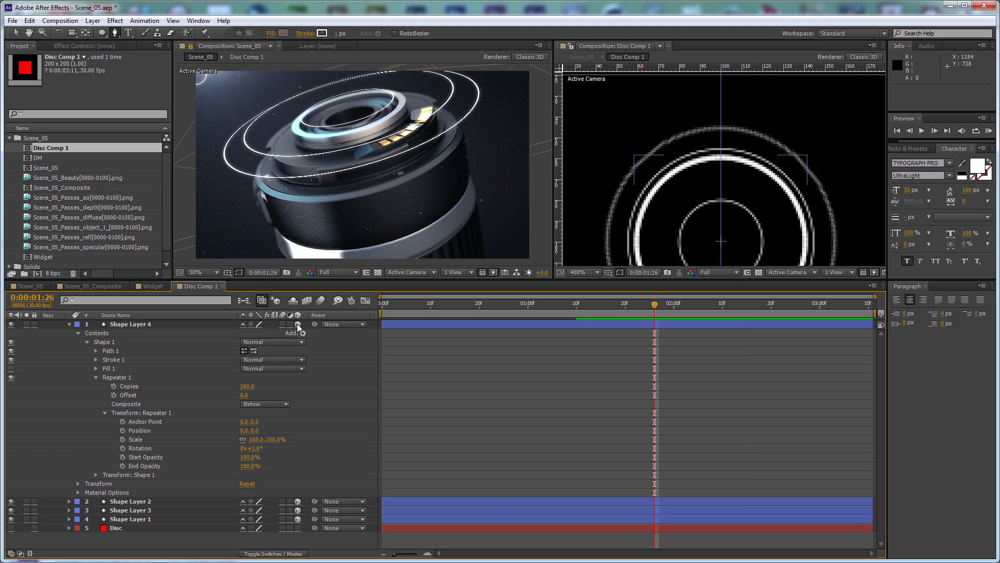
Try the Shape Layer 4 repeater with 36 copies and a rotation of 10° per copy
{"action": "left_click", "coordinate": [246, 386]}
{"action": "type", "text": "36"}
{"action": "key", "text": "Return"}
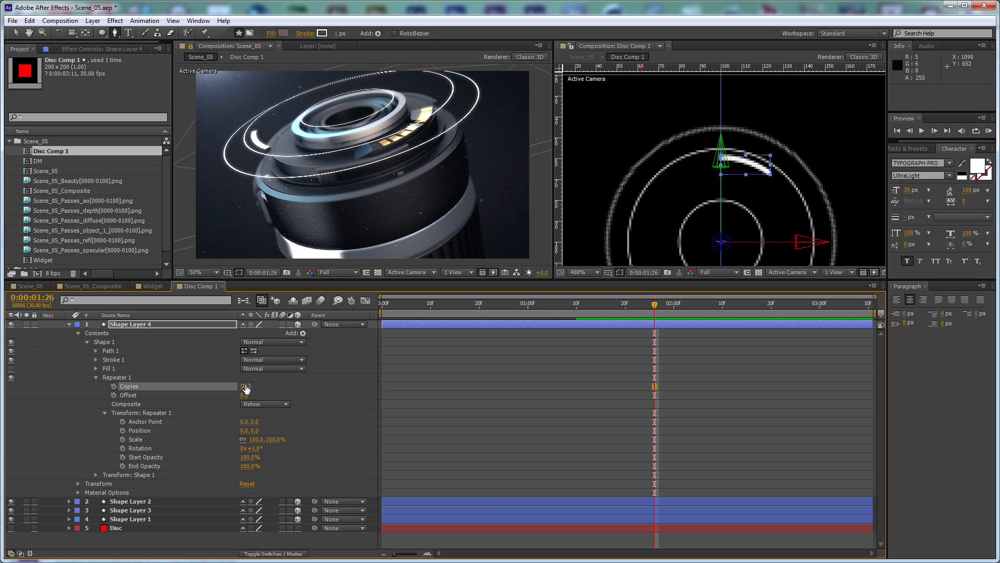
{"action": "left_click", "coordinate": [255, 448]}
{"action": "type", "text": "10"}
{"action": "key", "text": "Return"}
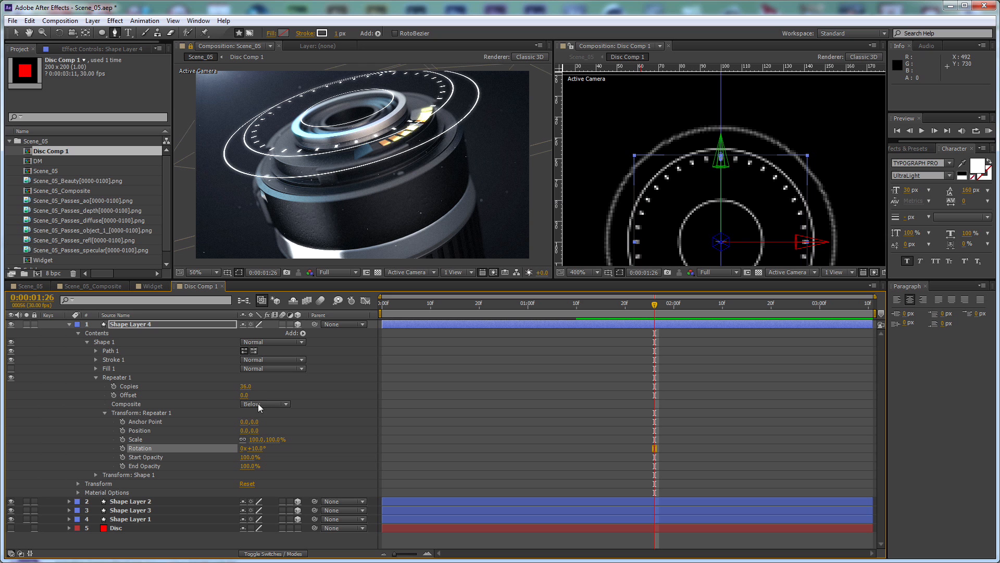
Try the Shape Layer 4 repeater with 72 copies and a rotation of 5° per copy
{"action": "left_click", "coordinate": [246, 387]}
{"action": "type", "text": "72"}
{"action": "key", "text": "Return"}
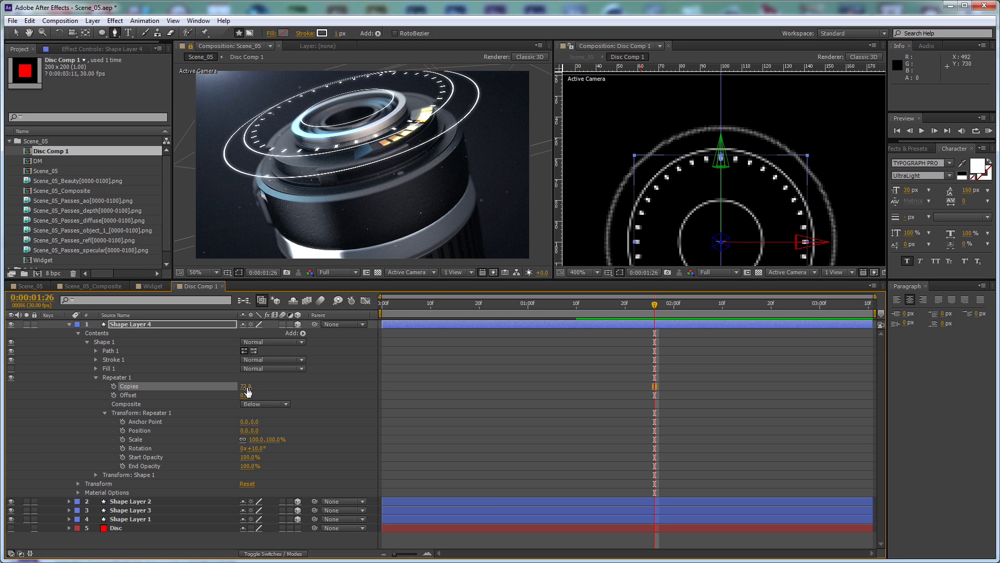
{"action": "left_click", "coordinate": [259, 448]}
{"action": "type", "text": "5"}
{"action": "key", "text": "Return"}
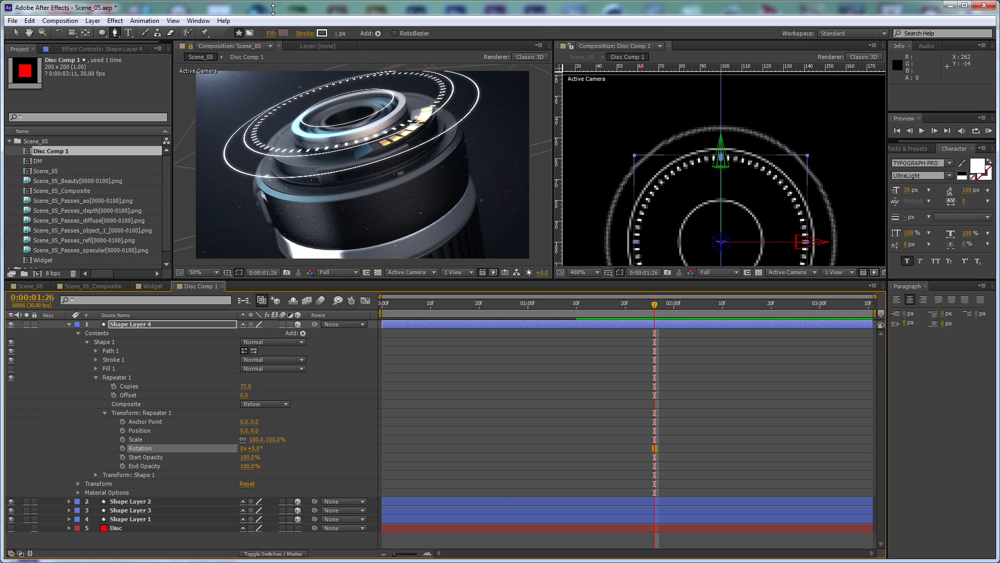
Try a 0.5 px stroke on Shape Layer 4's tick marks, then reduce the stroke width to 0.1 px
{"action": "left_click", "coordinate": [183, 326]}
{"action": "left_click", "coordinate": [337, 34]}
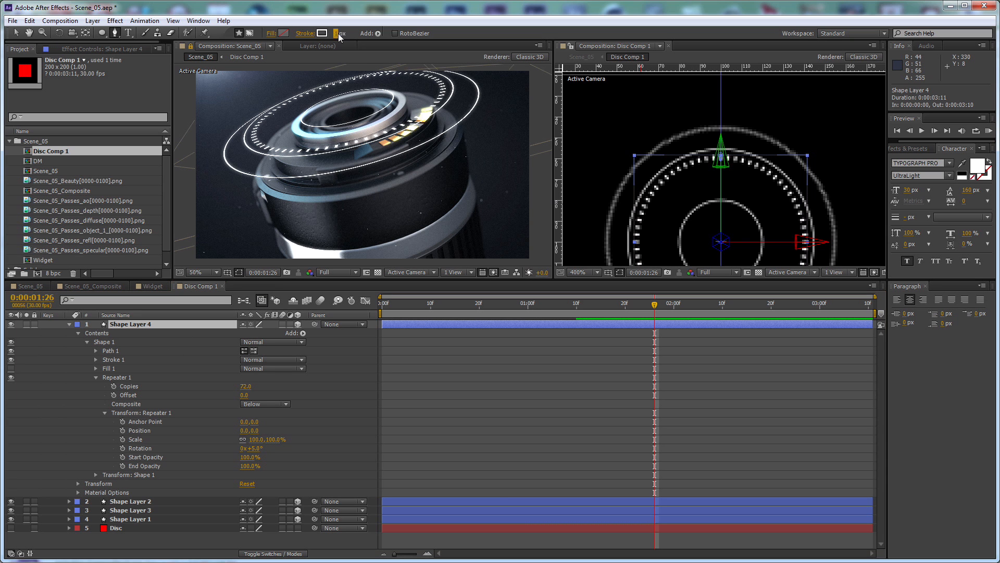
{"action": "type", "text": ".5"}
{"action": "key", "text": "Return"}
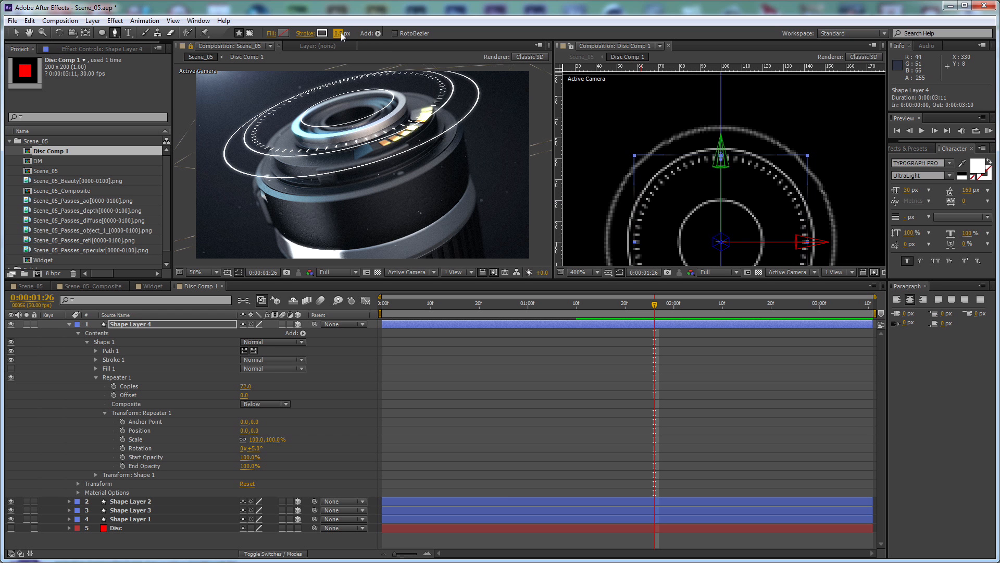
{"action": "left_click", "coordinate": [340, 33]}
{"action": "type", "text": ".1"}
{"action": "key", "text": "Return"}
{"action": "scroll", "coordinate": [370, 96], "scroll_direction": "up", "scroll_amount": 2}
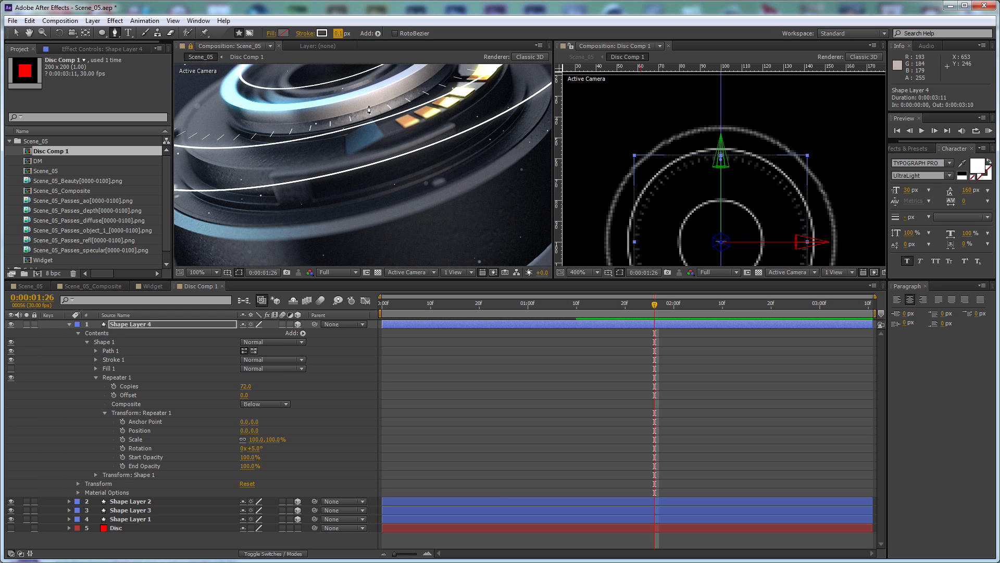
Set Shape Layer 4's repeater to 360 copies with a rotation of 1° and check the ticks on the lens
{"action": "left_click", "coordinate": [245, 386]}
{"action": "type", "text": "360"}
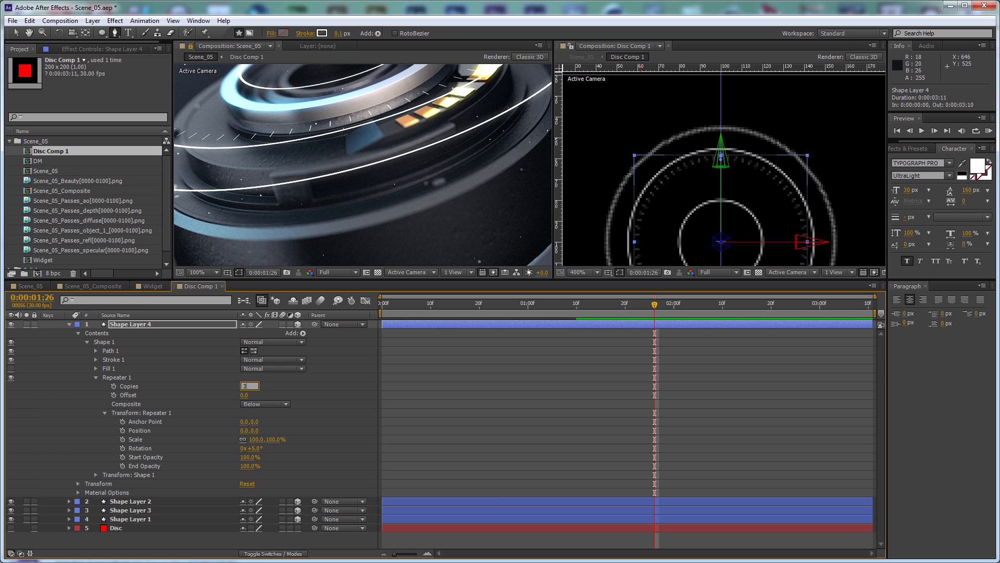
{"action": "key", "text": "Return"}
{"action": "left_click", "coordinate": [257, 448]}
{"action": "type", "text": "1"}
{"action": "key", "text": "Return"}
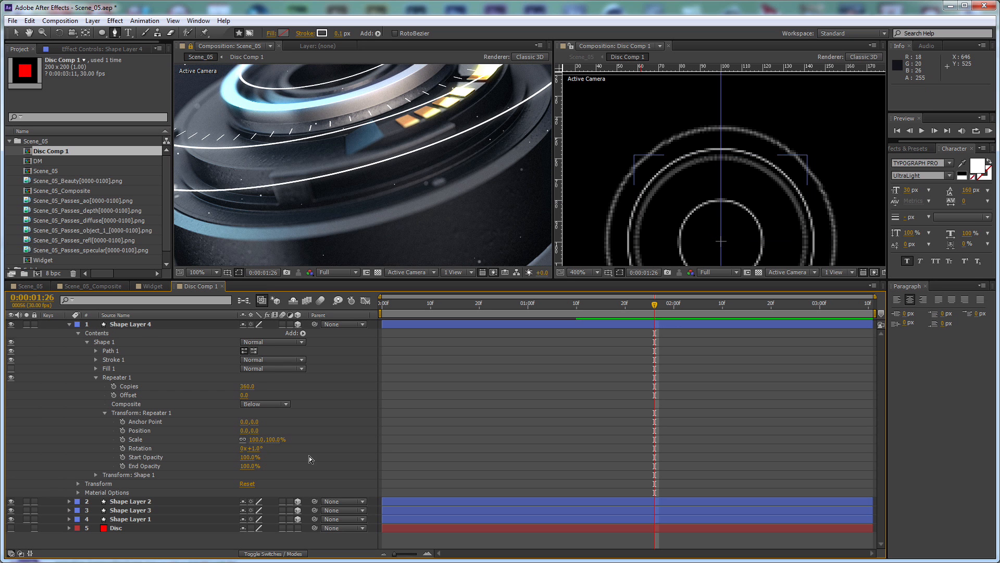
{"action": "key", "text": "h"}
{"action": "left_click_drag", "start_coordinate": [364, 151], "coordinate": [407, 190]}
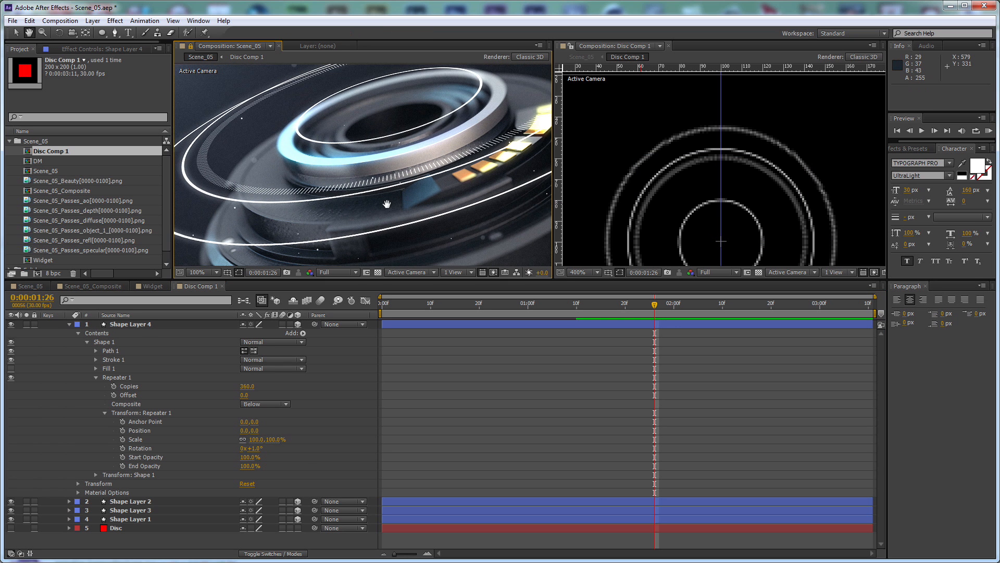
{"action": "key", "text": "g"}
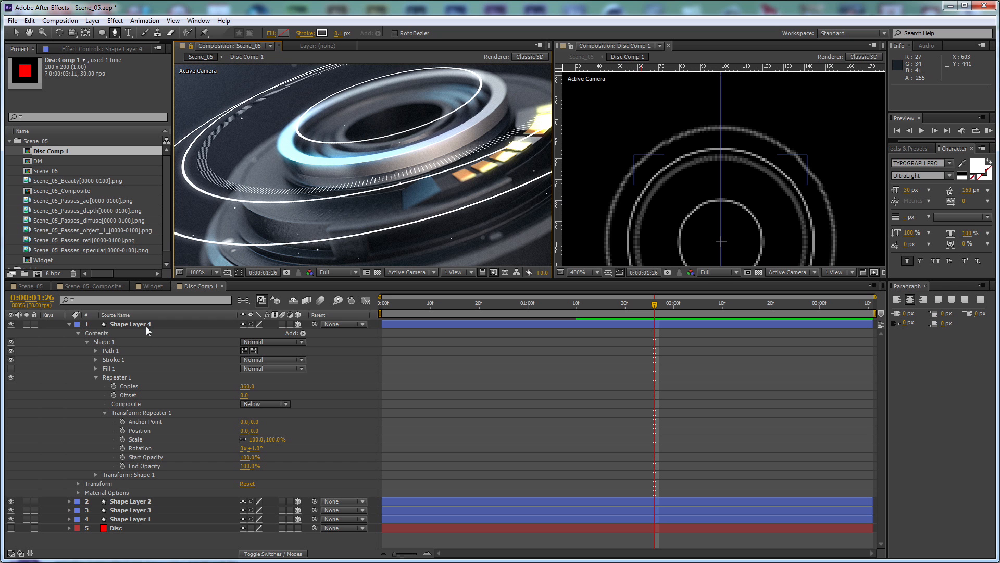
Duplicate Shape Layer 4 and lengthen the original's Path 1 to about 5 px by moving its lower vertex down the guide
{"action": "left_click", "coordinate": [146, 326]}
{"action": "key", "text": "ctrl+d"}
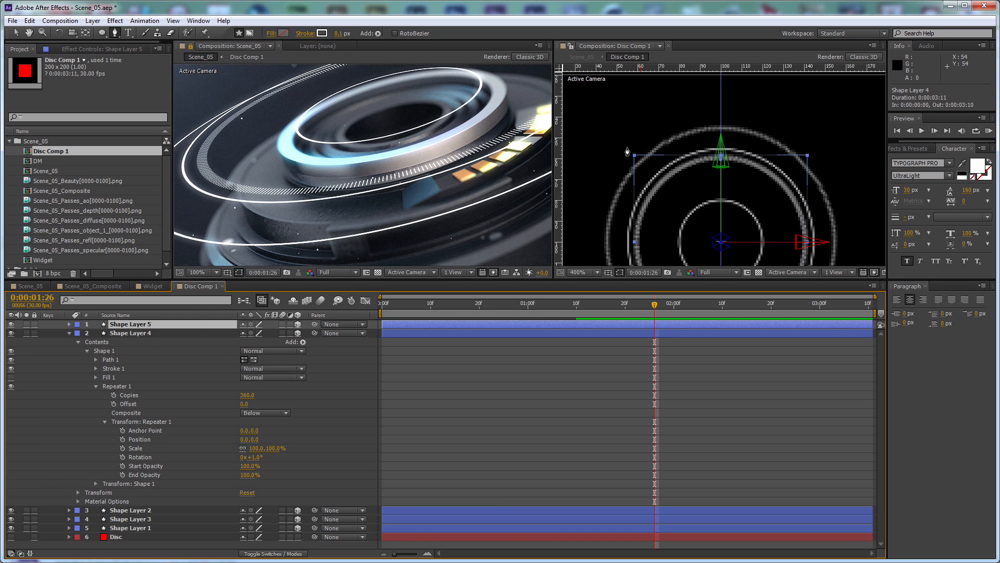
{"action": "left_click", "coordinate": [118, 360]}
{"action": "scroll", "coordinate": [759, 205], "scroll_direction": "up", "scroll_amount": 3}
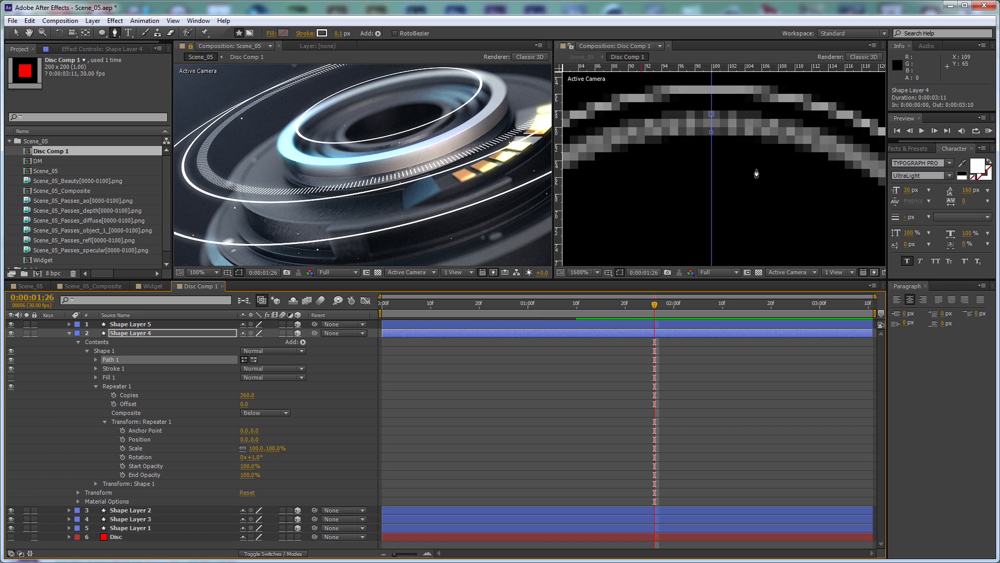
{"action": "key", "text": "v"}
{"action": "left_click", "coordinate": [699, 97]}
{"action": "left_click_drag", "start_coordinate": [699, 97], "coordinate": [699, 150]}
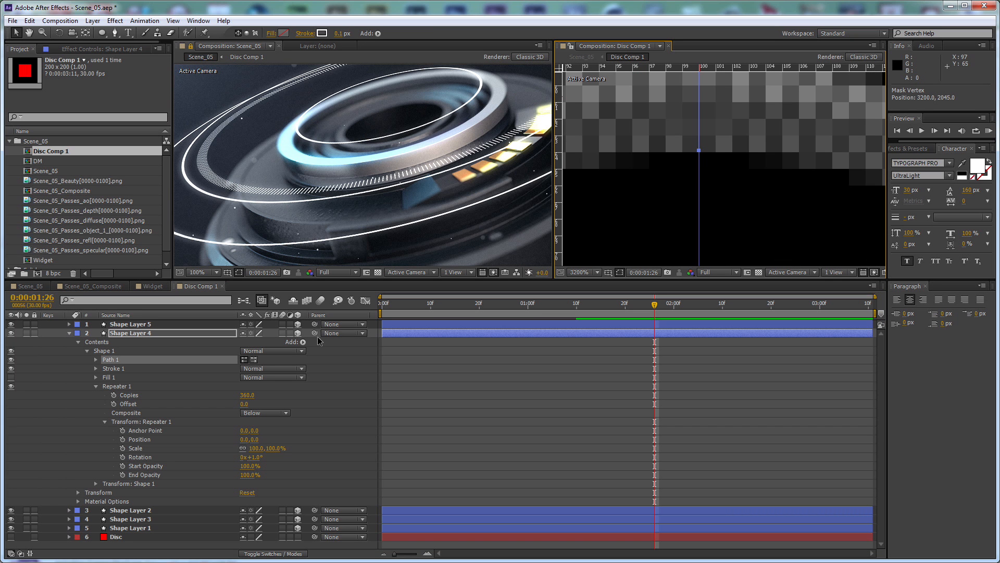
Reduce Shape Layer 4's repeater to 72 copies and set its rotation to 5° for the longer tick marks
{"action": "left_click", "coordinate": [248, 396]}
{"action": "type", "text": "/"}
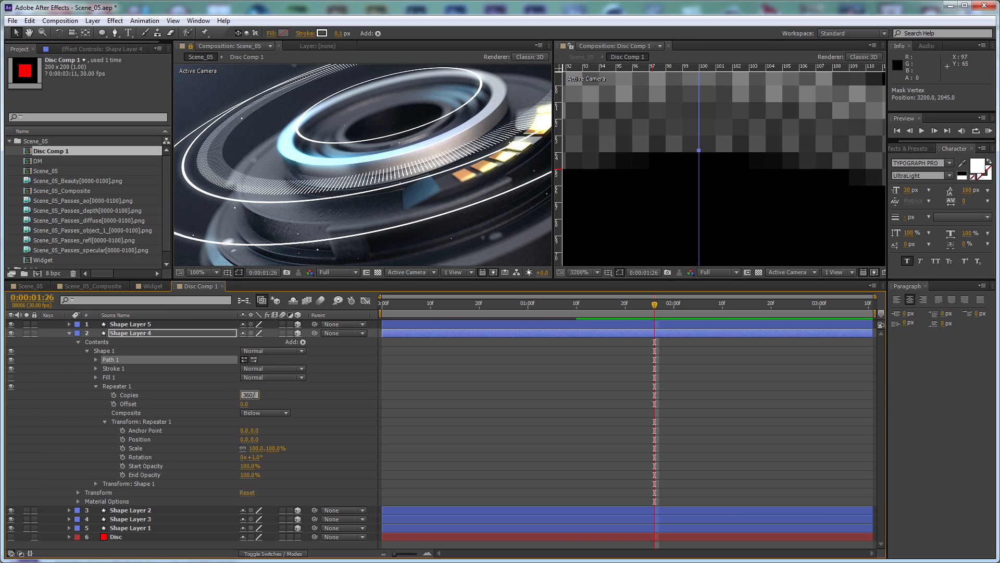
{"action": "type", "text": "5"}
{"action": "key", "text": "Return"}
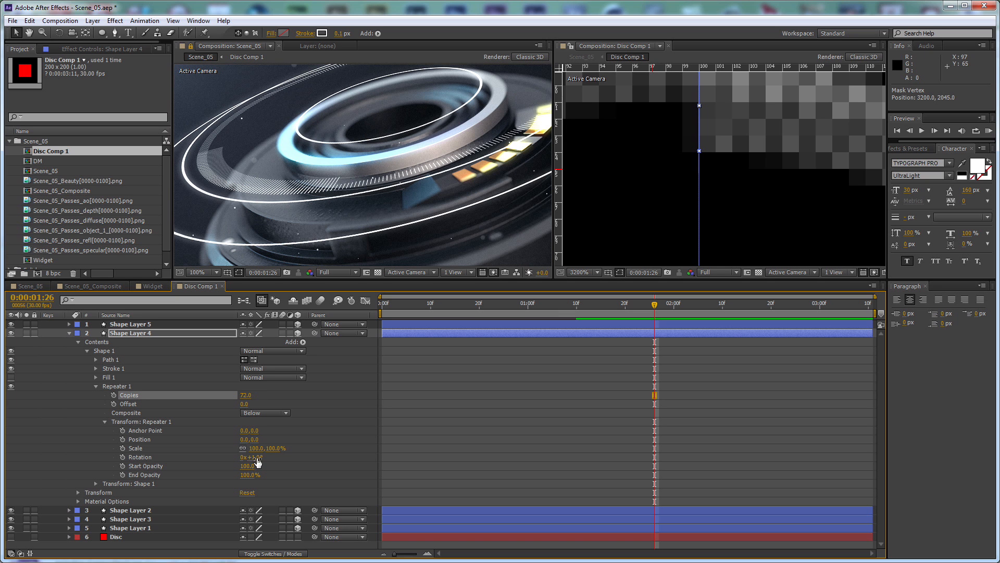
{"action": "left_click", "coordinate": [255, 457]}
{"action": "type", "text": "*5"}
{"action": "key", "text": "Return"}
{"action": "left_click", "coordinate": [337, 420]}
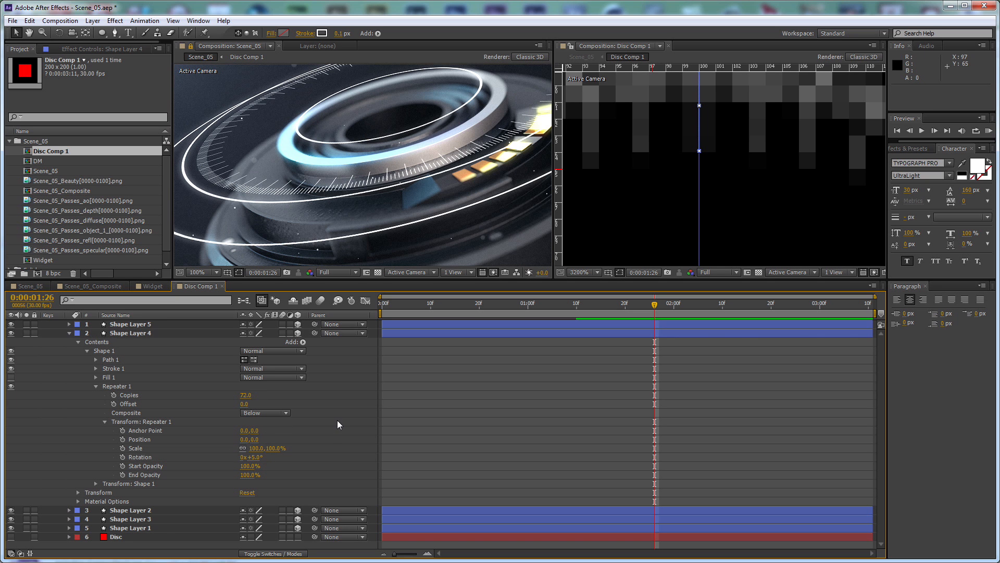
Shorten Shape Layer 4's long tick marks to about 4 px by moving Path 1's lower vertex up along the guide
{"action": "scroll", "coordinate": [370, 158], "scroll_direction": "down", "scroll_amount": 2}
{"action": "scroll", "coordinate": [419, 163], "scroll_direction": "up", "scroll_amount": 1}
{"action": "key", "text": "space"}
{"action": "left_click_drag", "start_coordinate": [359, 180], "coordinate": [370, 213]}
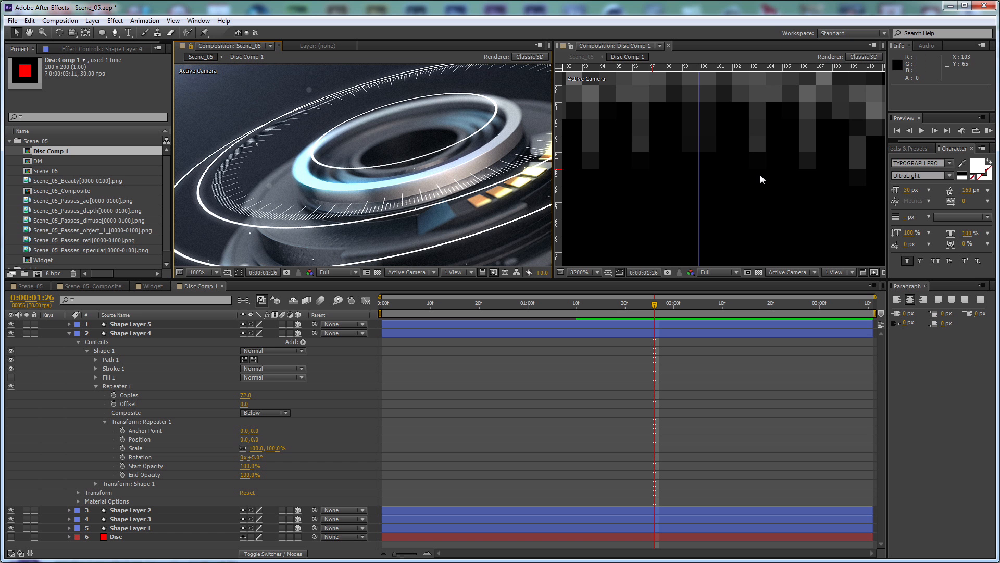
{"action": "scroll", "coordinate": [752, 175], "scroll_direction": "down", "scroll_amount": 2}
{"action": "left_click", "coordinate": [110, 359]}
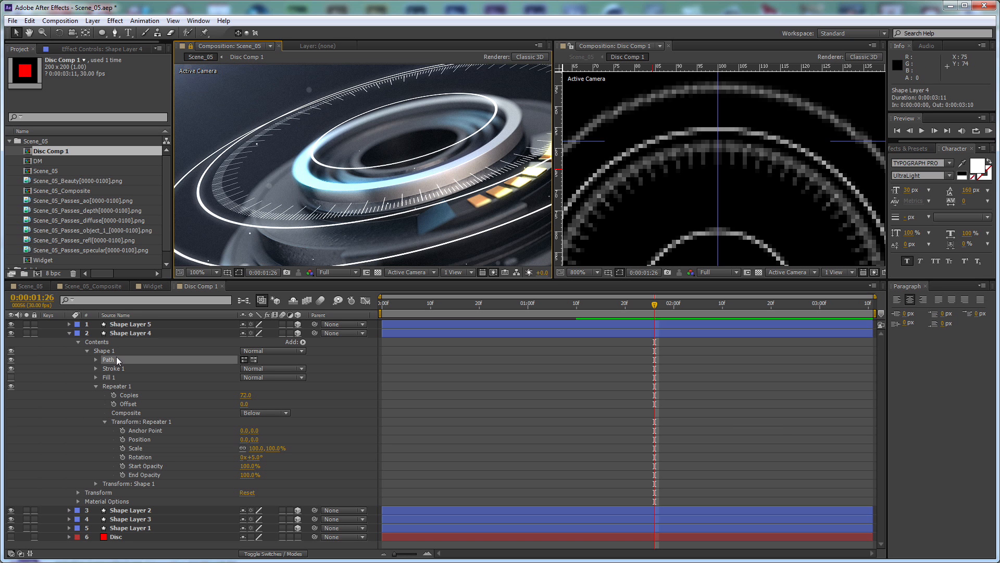
{"action": "scroll", "coordinate": [721, 151], "scroll_direction": "up", "scroll_amount": 1}
{"action": "left_click", "coordinate": [712, 160]}
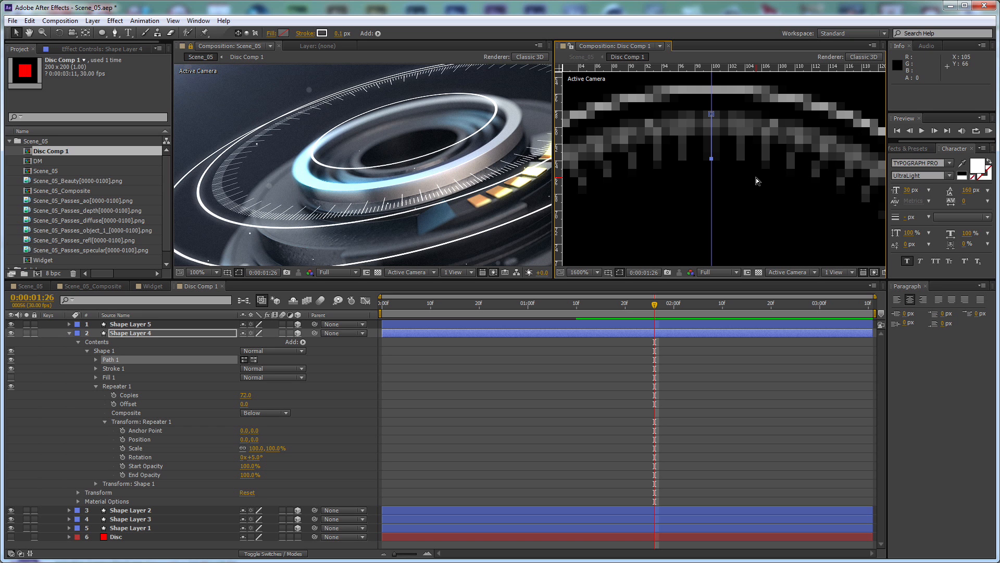
{"action": "left_click", "coordinate": [336, 383]}
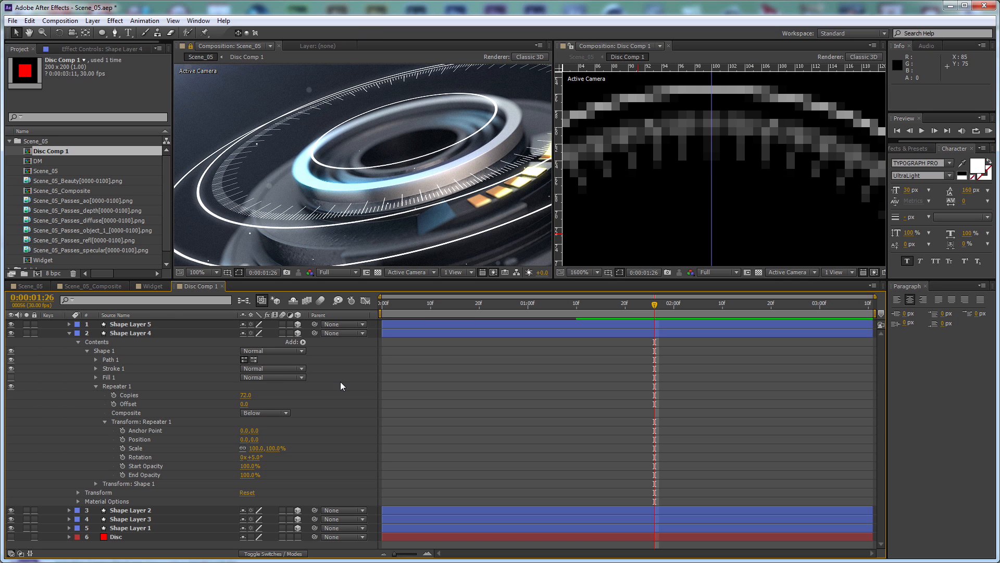
{"action": "left_click", "coordinate": [111, 359]}
{"action": "left_click", "coordinate": [712, 159]}
{"action": "left_click_drag", "start_coordinate": [711, 159], "coordinate": [711, 149]}
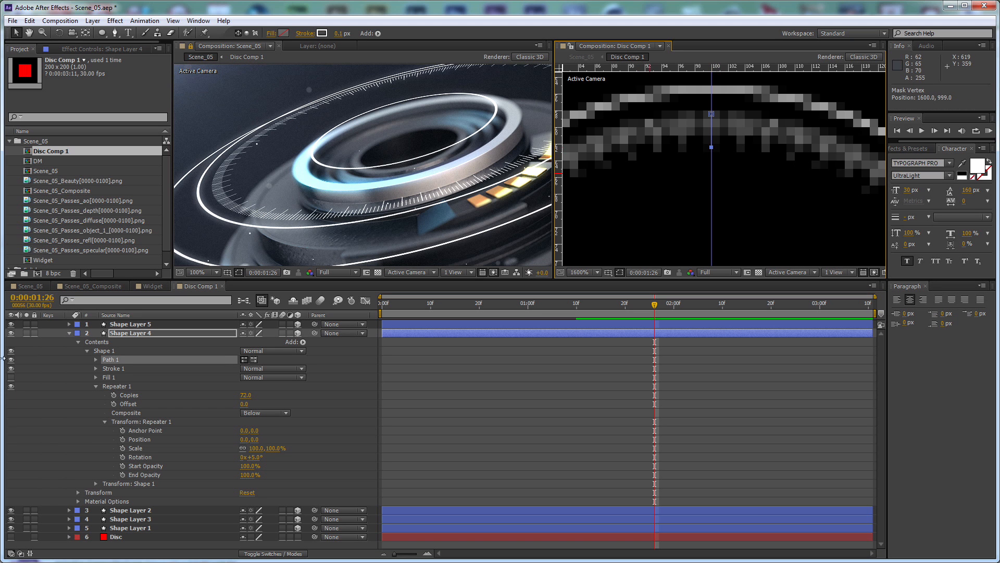
Collapse Shape Layer 4's properties and add a text layer reading 0 above the disc's rings
{"action": "left_click", "coordinate": [69, 333]}
{"action": "left_click", "coordinate": [342, 416]}
{"action": "scroll", "coordinate": [658, 154], "scroll_direction": "down", "scroll_amount": 3}
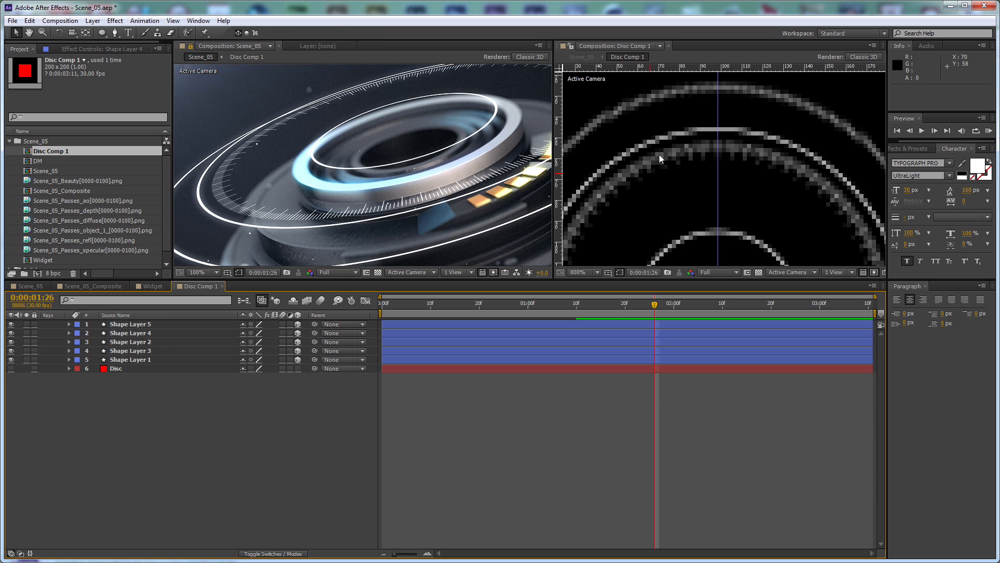
{"action": "key", "text": "ctrl+t"}
{"action": "key", "text": "period"}
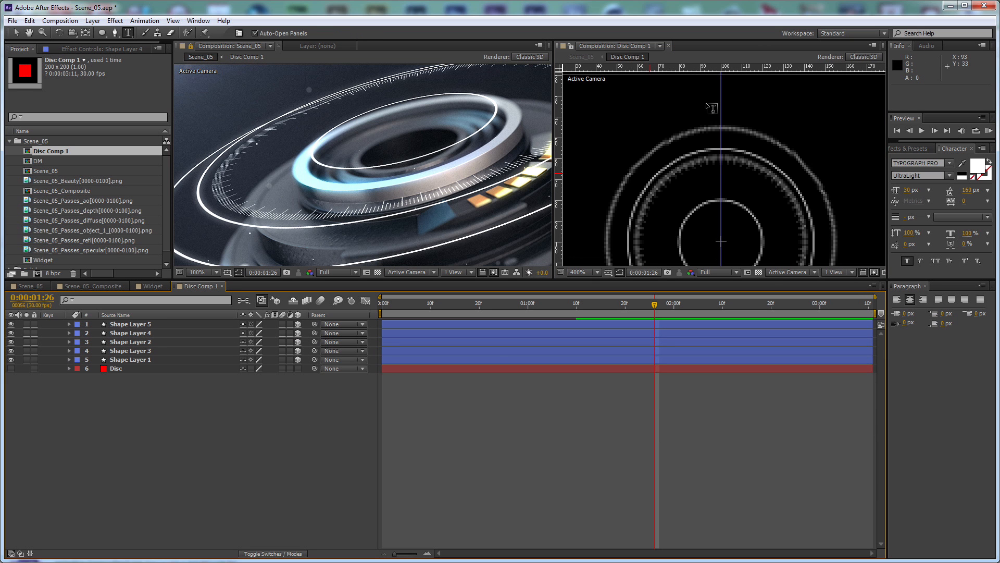
{"action": "left_click", "coordinate": [709, 109]}
{"action": "type", "text": "0"}
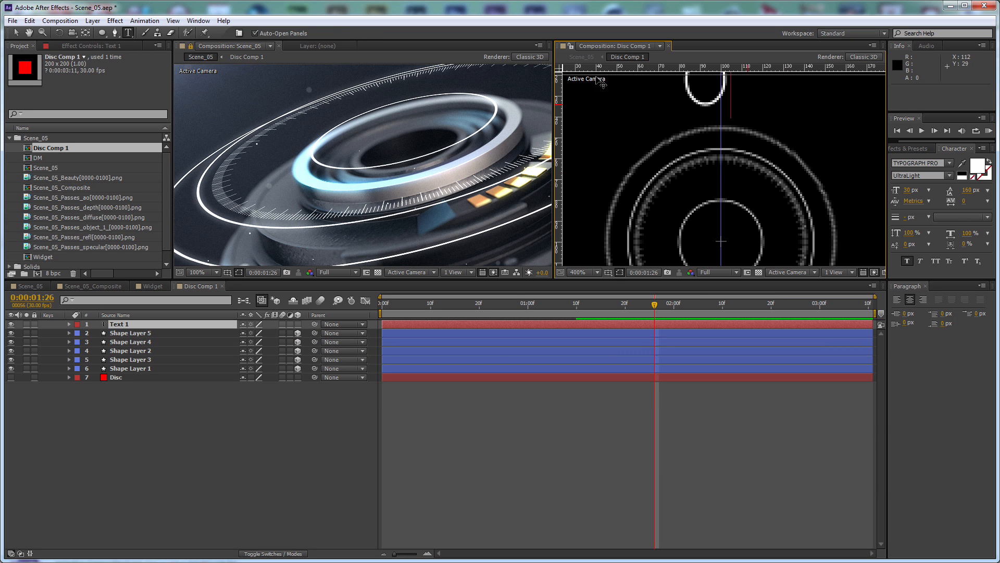
Reduce the 0 text's font size to 5 px
{"action": "left_click", "coordinate": [16, 33]}
{"action": "left_click", "coordinate": [908, 189]}
{"action": "type", "text": "10"}
{"action": "key", "text": "Return"}
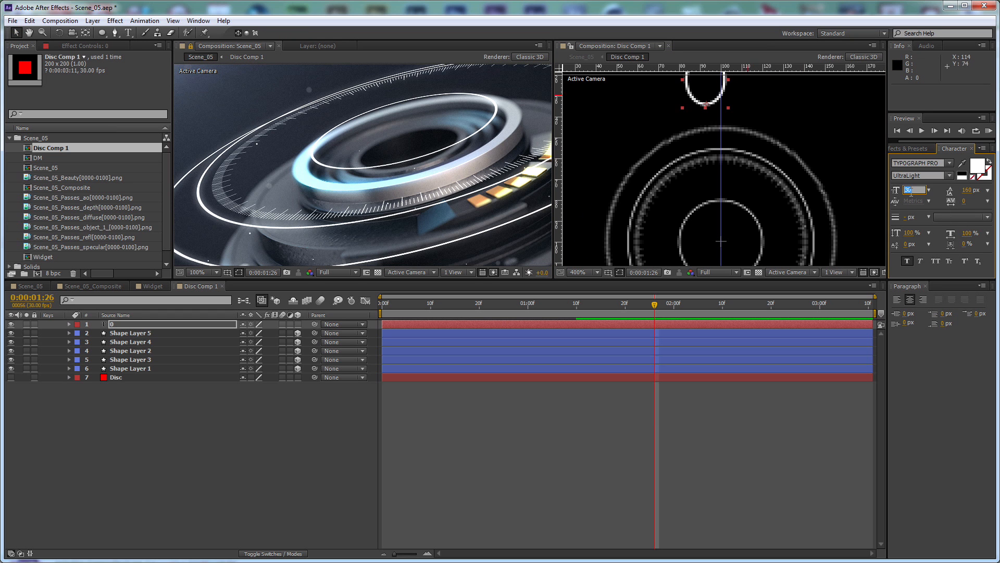
{"action": "type", "text": "5"}
{"action": "key", "text": "Return"}
{"action": "left_click", "coordinate": [472, 415]}
Make the 0 text layer 3D and move it onto the vertical guide just above the outer ring, at position 100, 42.5
{"action": "left_click", "coordinate": [166, 323]}
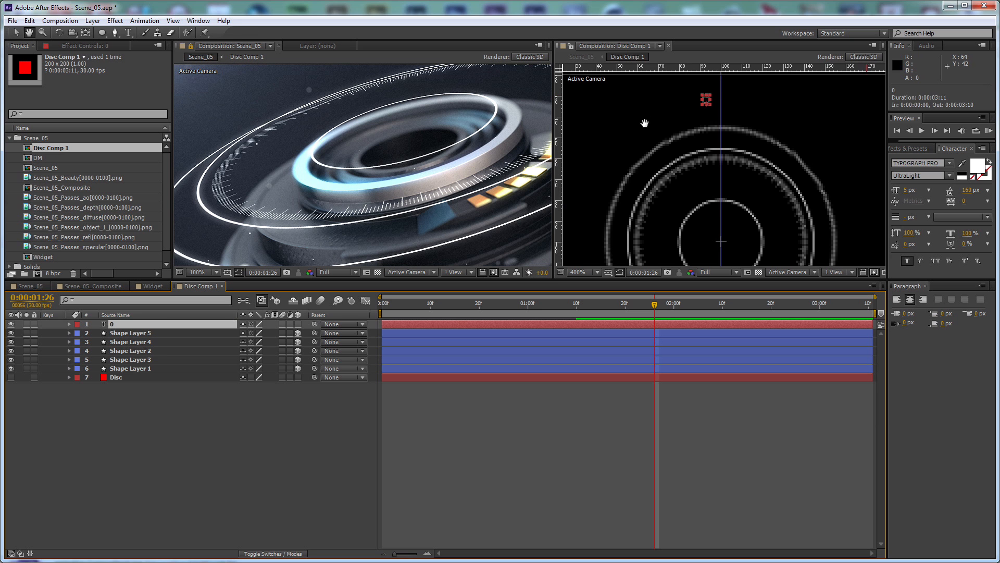
{"action": "left_click", "coordinate": [297, 324]}
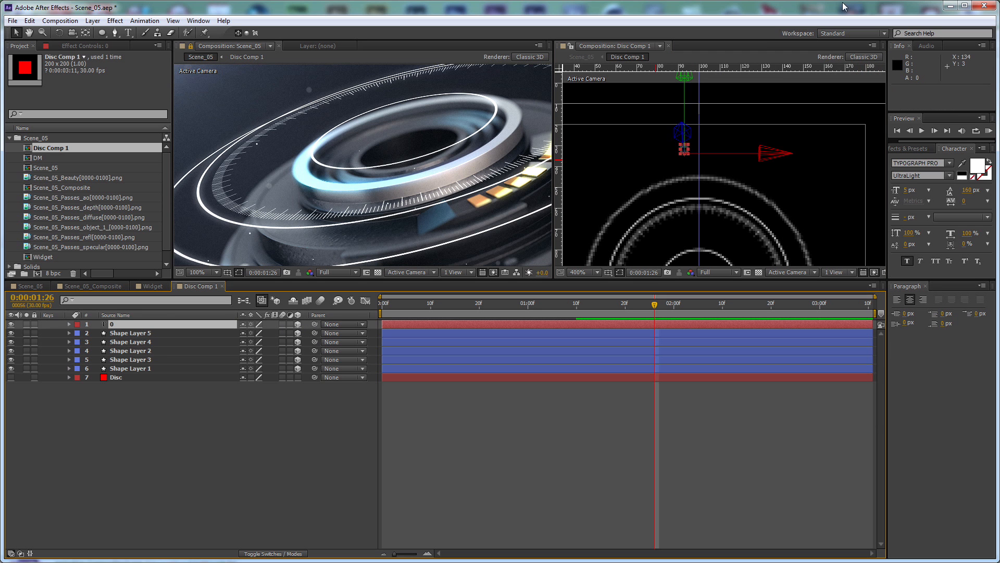
{"action": "key", "text": "period"}
{"action": "left_click_drag", "start_coordinate": [793, 137], "coordinate": [822, 144]}
{"action": "key", "text": "comma"}
{"action": "left_click_drag", "start_coordinate": [701, 80], "coordinate": [701, 98]}
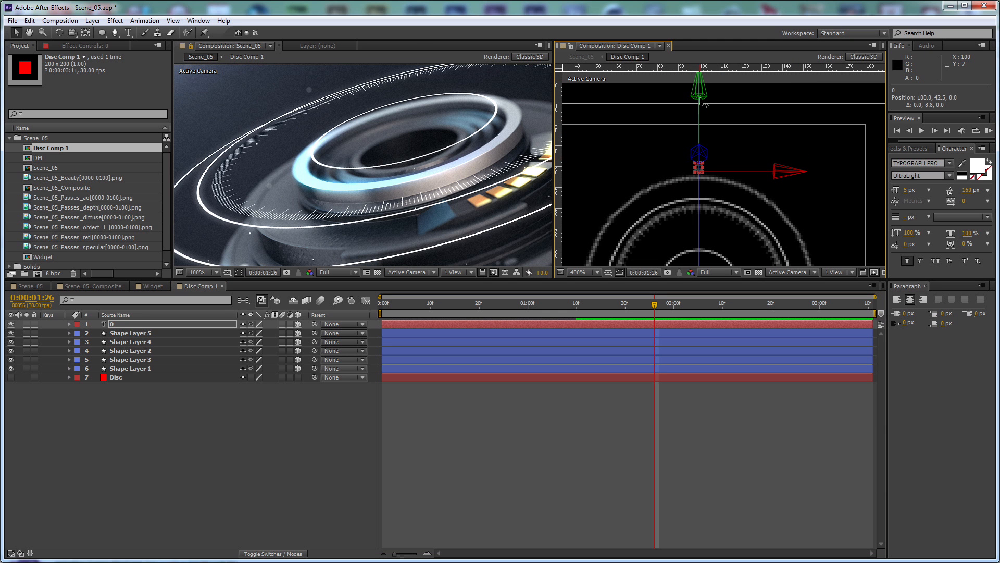
{"action": "scroll", "coordinate": [147, 163], "scroll_direction": "down", "scroll_amount": 1}
{"action": "scroll", "coordinate": [292, 151], "scroll_direction": "down", "scroll_amount": 1}
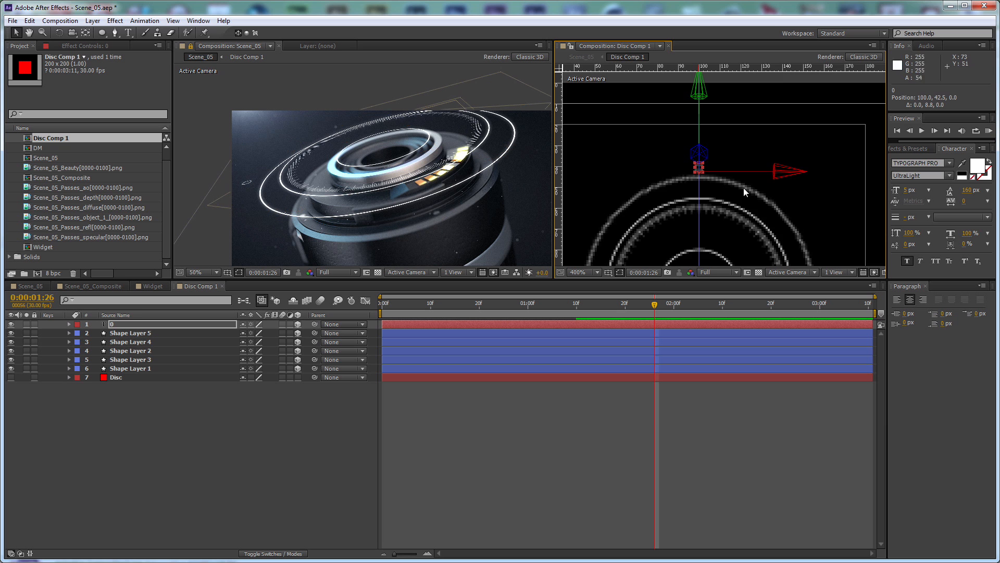
Add the expression index*10 to the 0 text layer's Z Rotation
{"action": "scroll", "coordinate": [747, 160], "scroll_direction": "up", "scroll_amount": 1}
{"action": "left_click", "coordinate": [171, 325]}
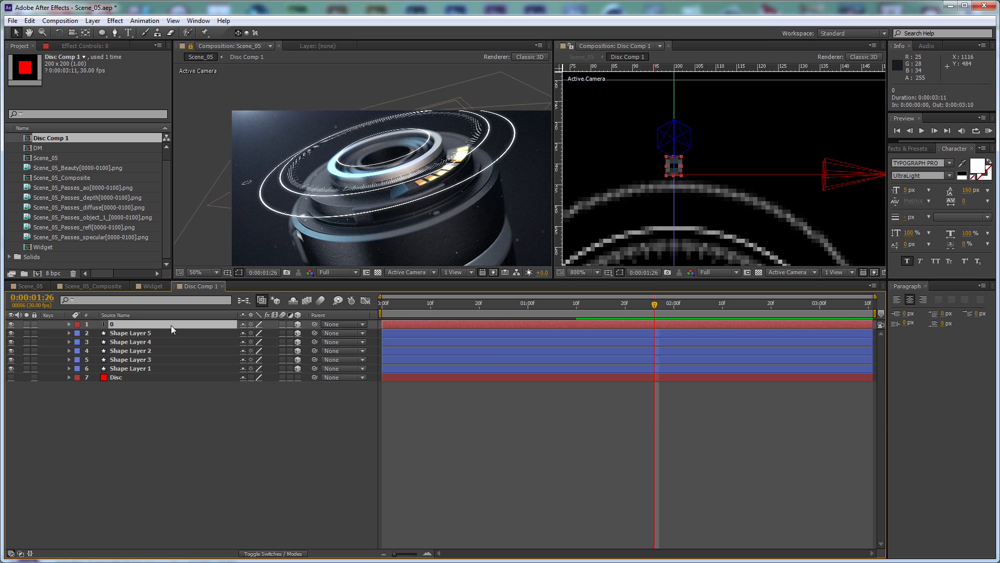
{"action": "left_click", "coordinate": [70, 324]}
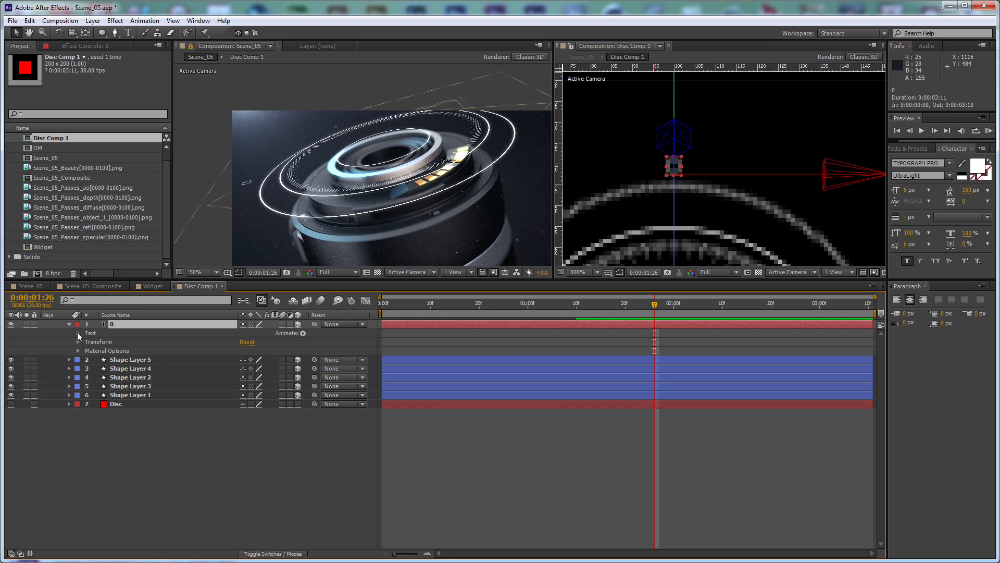
{"action": "key", "text": "r"}
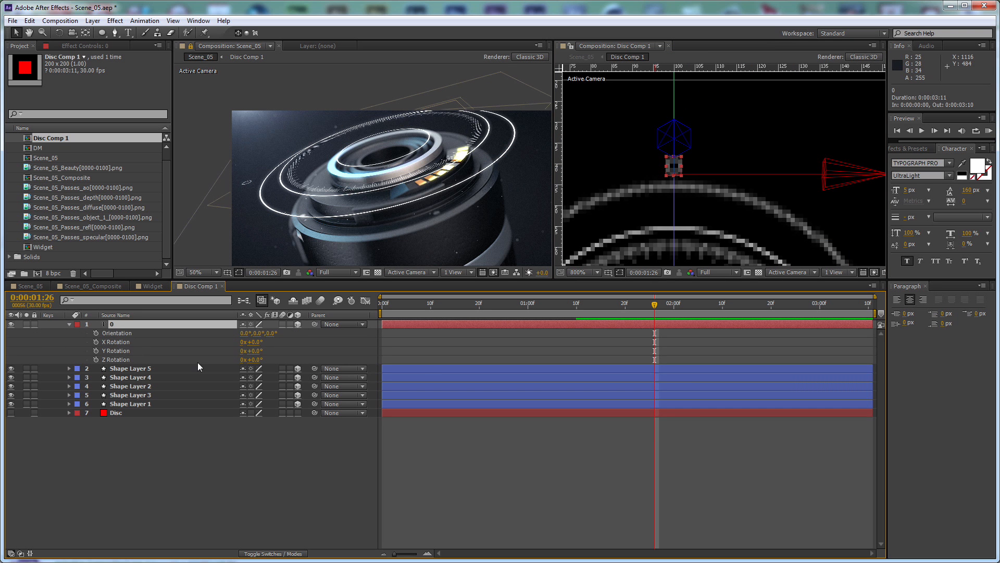
{"action": "left_click", "coordinate": [96, 359], "text": "alt"}
{"action": "type", "text": "inde"}
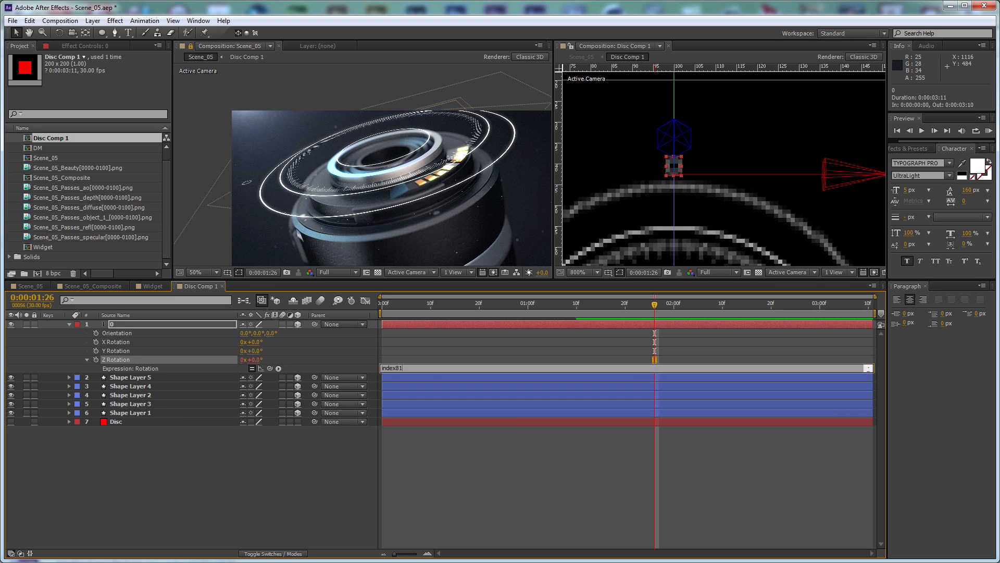
{"action": "type", "text": "x*10"}
{"action": "left_click", "coordinate": [215, 474]}
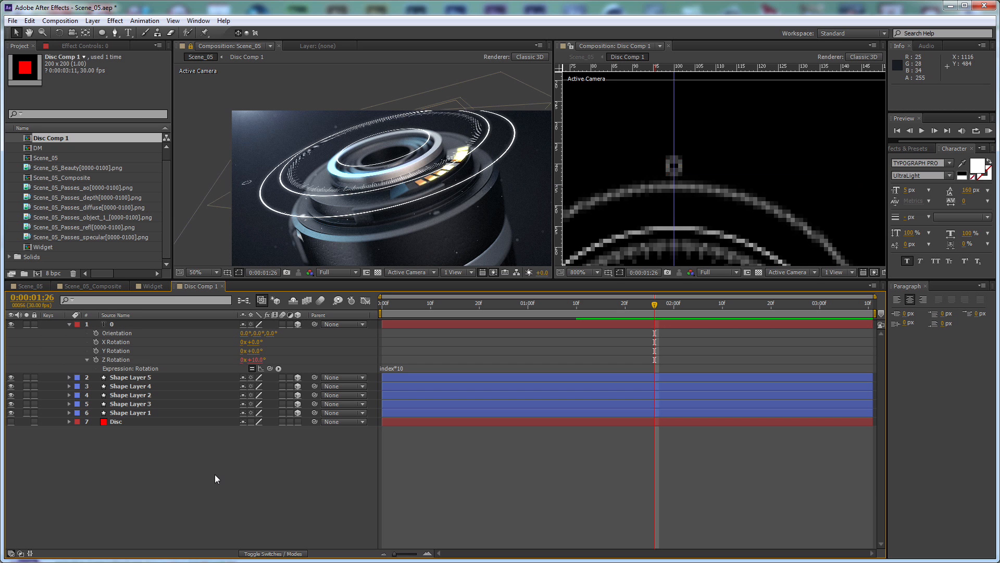
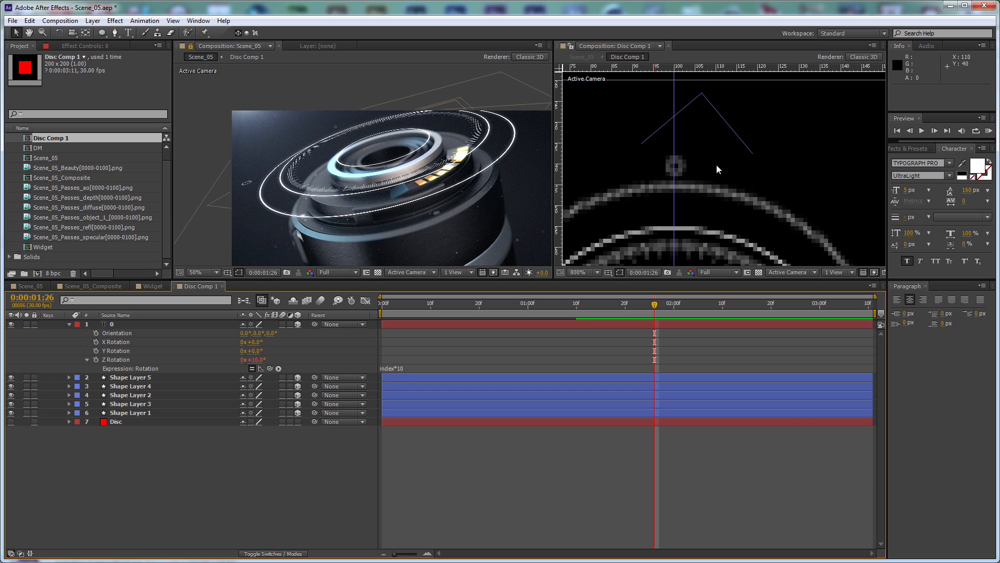
{"action": "left_click", "coordinate": [199, 326]}
{"action": "key", "text": "ctrl+d"}
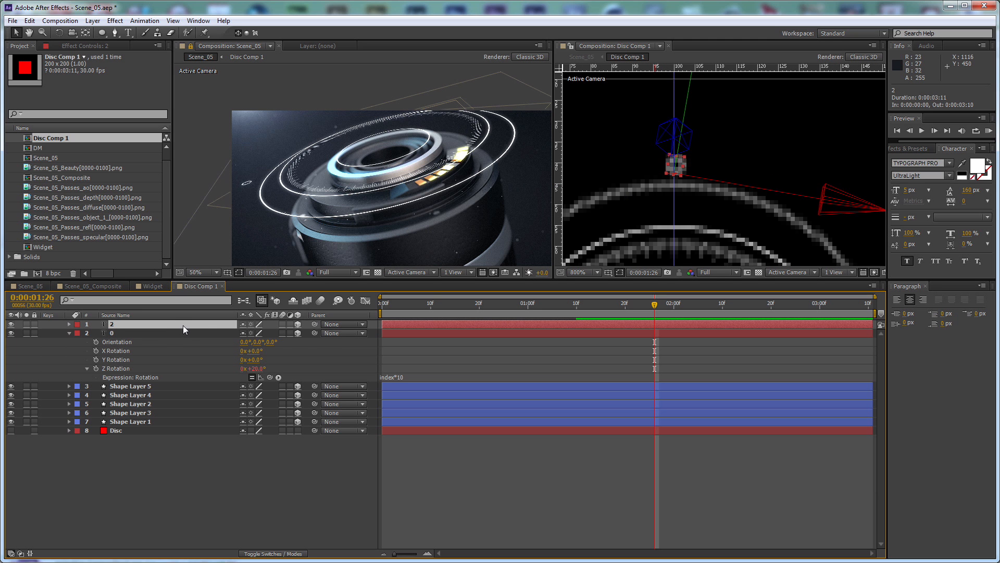
{"action": "key", "text": "Delete"}
Move the 0 text layer's anchor point to the disc's centre at 100, 100, with its Z Rotation expression disabled only during the move
{"action": "left_click", "coordinate": [159, 325]}
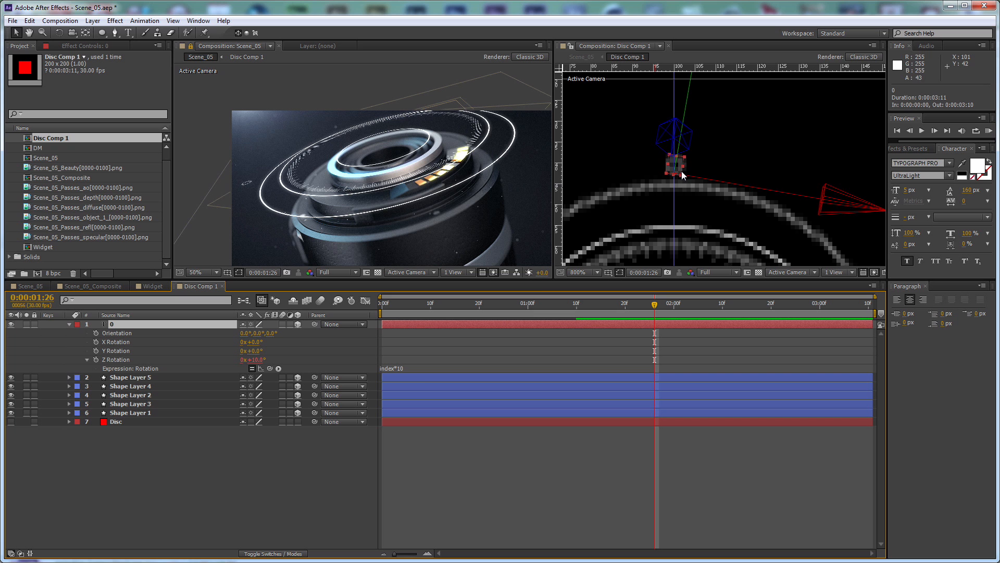
{"action": "left_click", "coordinate": [252, 368]}
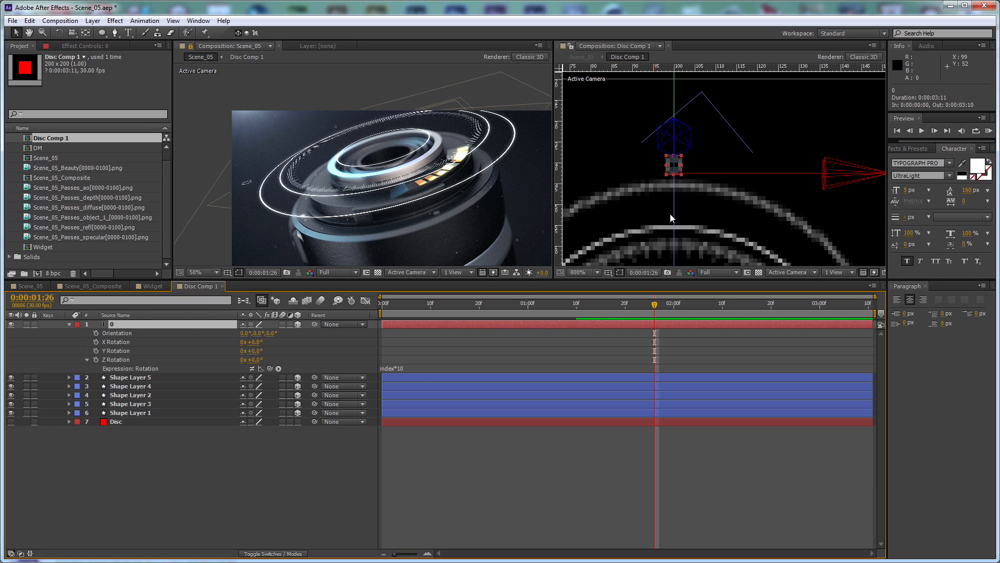
{"action": "key", "text": "y"}
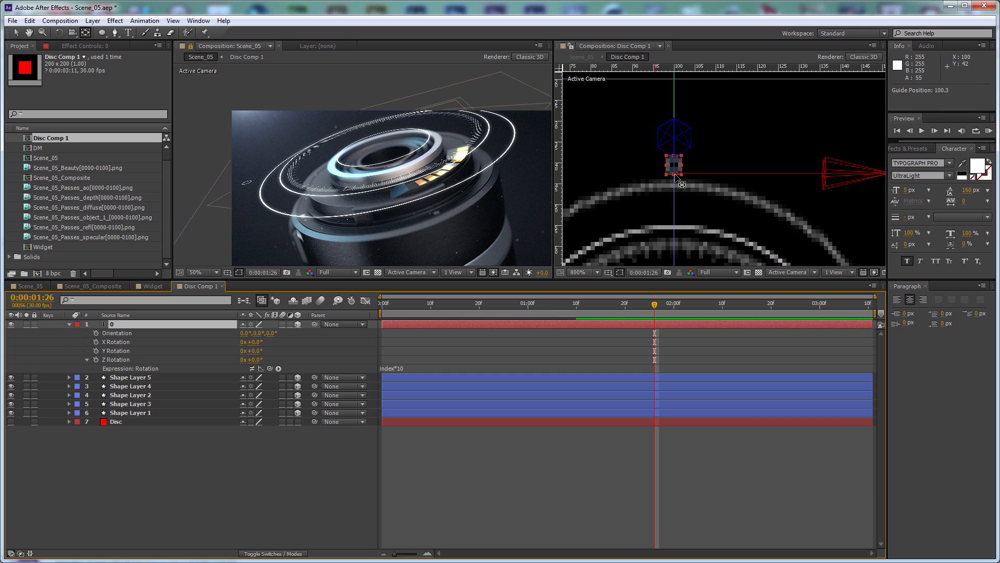
{"action": "key", "text": "ctrl+z"}
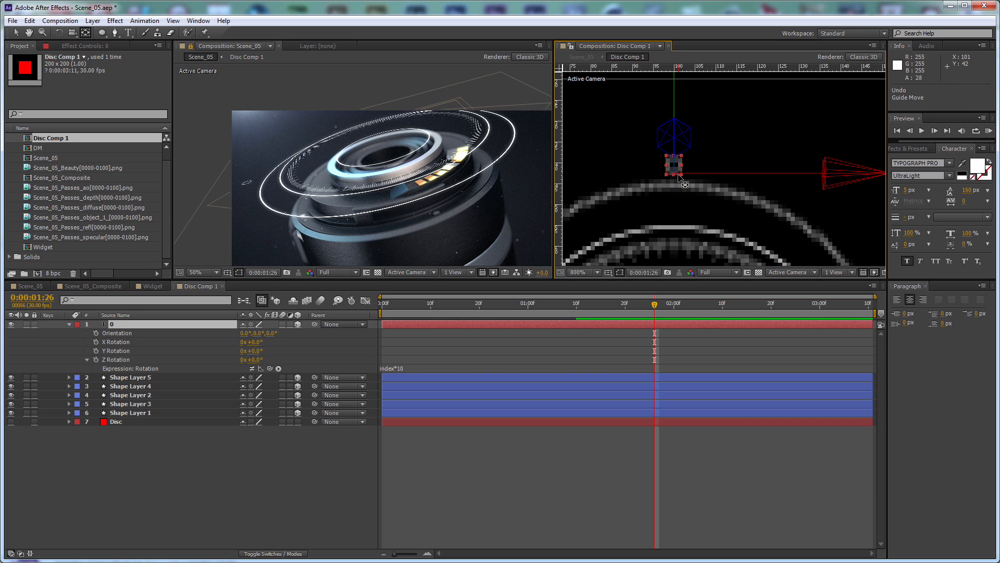
{"action": "left_click_drag", "start_coordinate": [681, 177], "coordinate": [720, 237]}
{"action": "left_click_drag", "start_coordinate": [721, 232], "coordinate": [693, 240]}
{"action": "left_click_drag", "start_coordinate": [693, 239], "coordinate": [796, 203]}
{"action": "scroll", "coordinate": [689, 142], "scroll_direction": "up", "scroll_amount": 3}
{"action": "scroll", "coordinate": [774, 186], "scroll_direction": "down", "scroll_amount": 1}
{"action": "left_click_drag", "start_coordinate": [672, 115], "coordinate": [682, 174]}
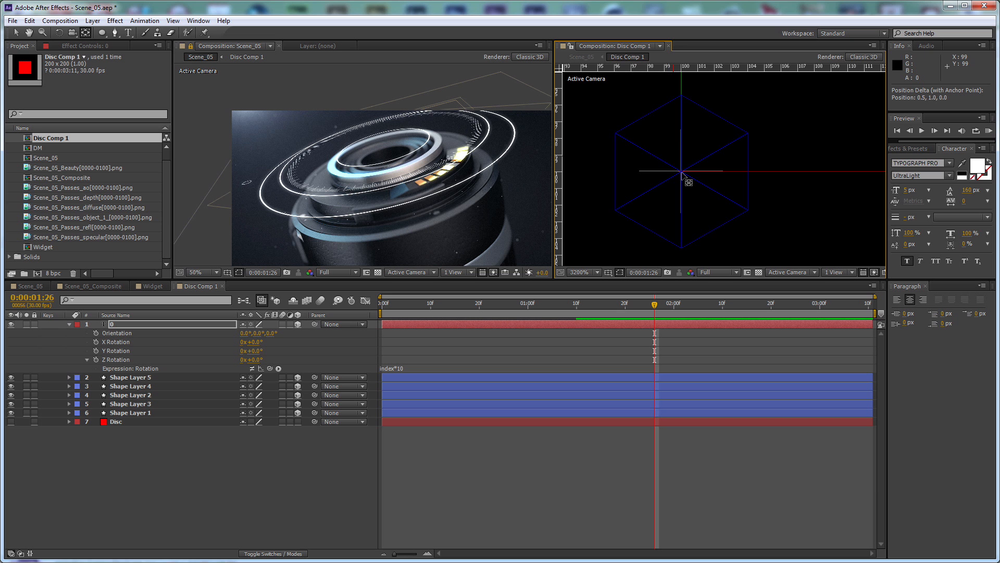
{"action": "scroll", "coordinate": [692, 162], "scroll_direction": "down", "scroll_amount": 3}
{"action": "left_click_drag", "start_coordinate": [699, 131], "coordinate": [670, 231]}
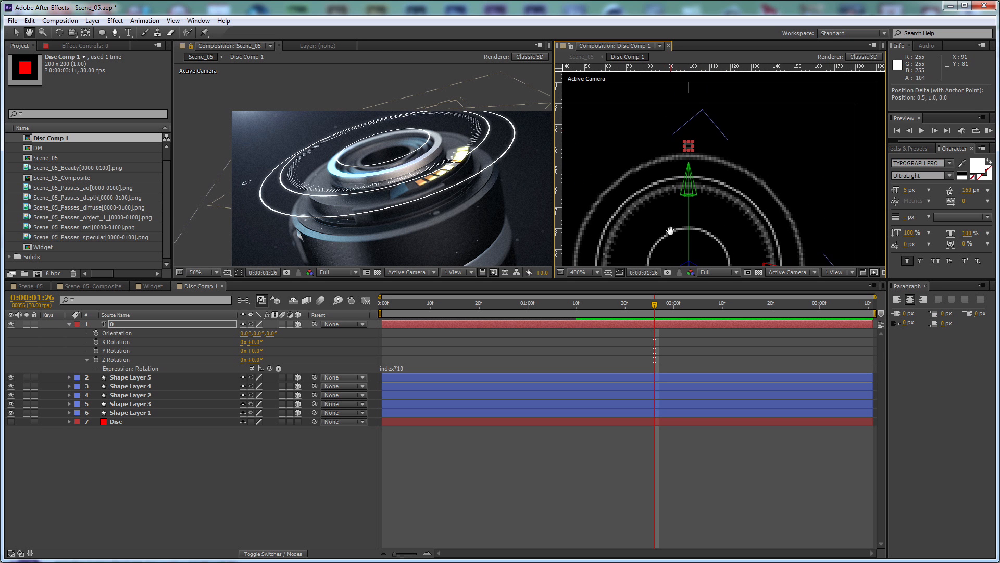
{"action": "left_click", "coordinate": [252, 368]}
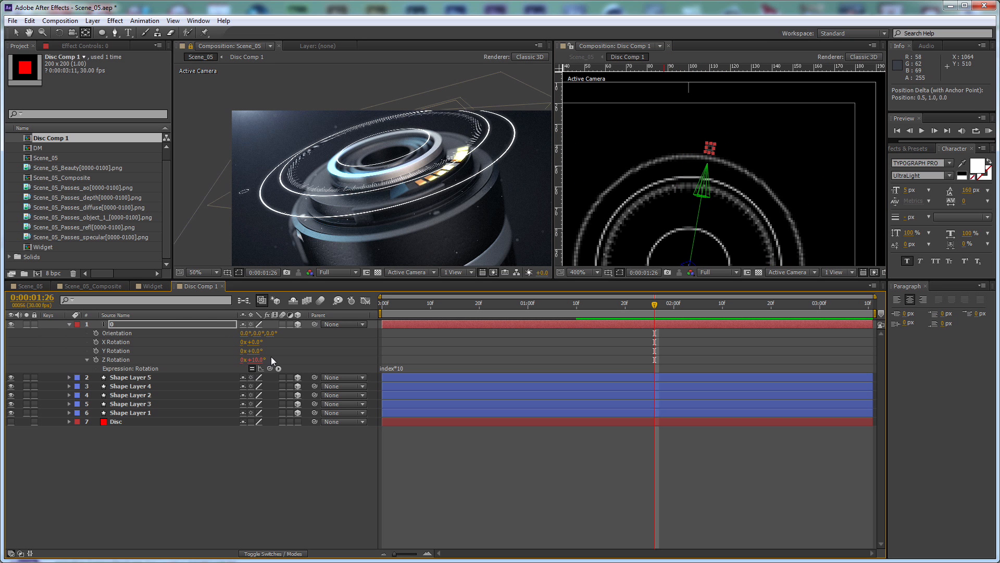
{"action": "key", "text": "ctrl+d"}
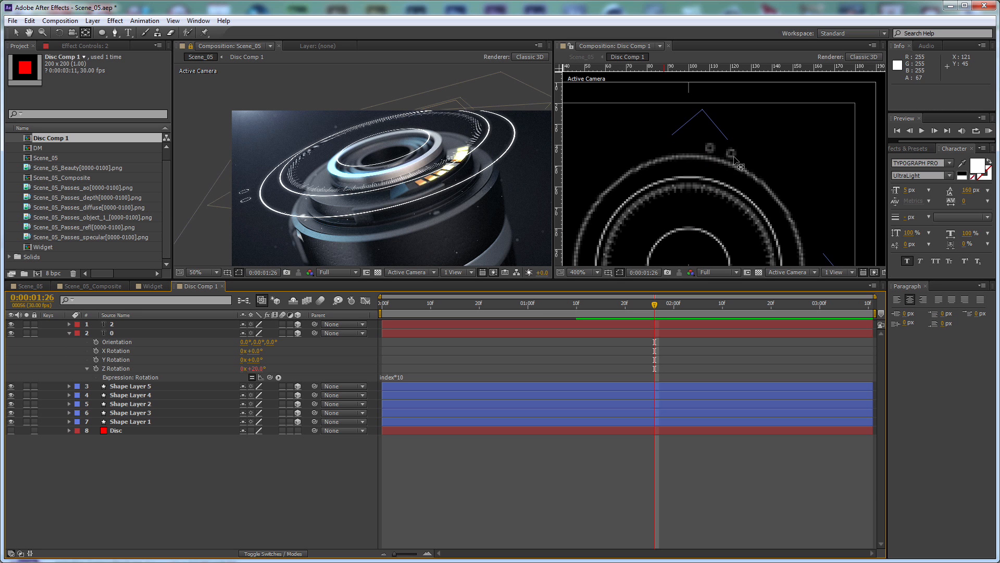
{"action": "left_click", "coordinate": [177, 324]}
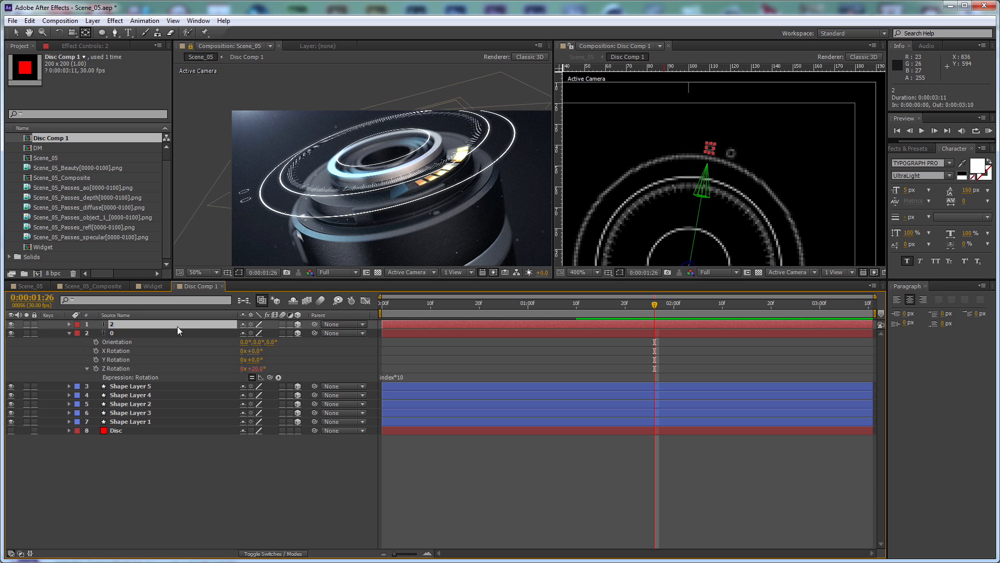
{"action": "key", "text": "Delete"}
Link the 0 layer's Source Text to its own Z Rotation with the expression transform.zRotation
{"action": "left_click", "coordinate": [178, 326]}
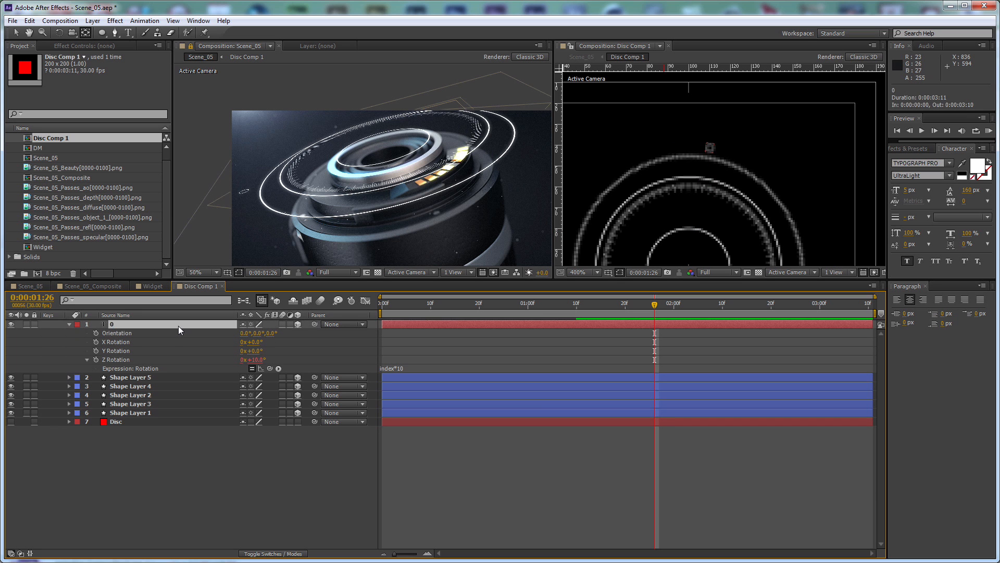
{"action": "double_click", "coordinate": [70, 324]}
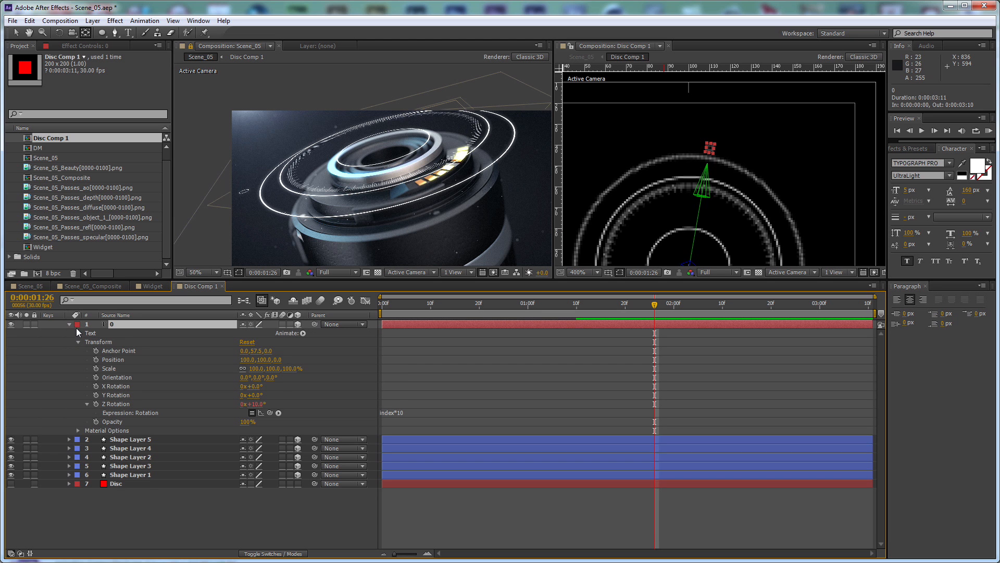
{"action": "left_click", "coordinate": [79, 332]}
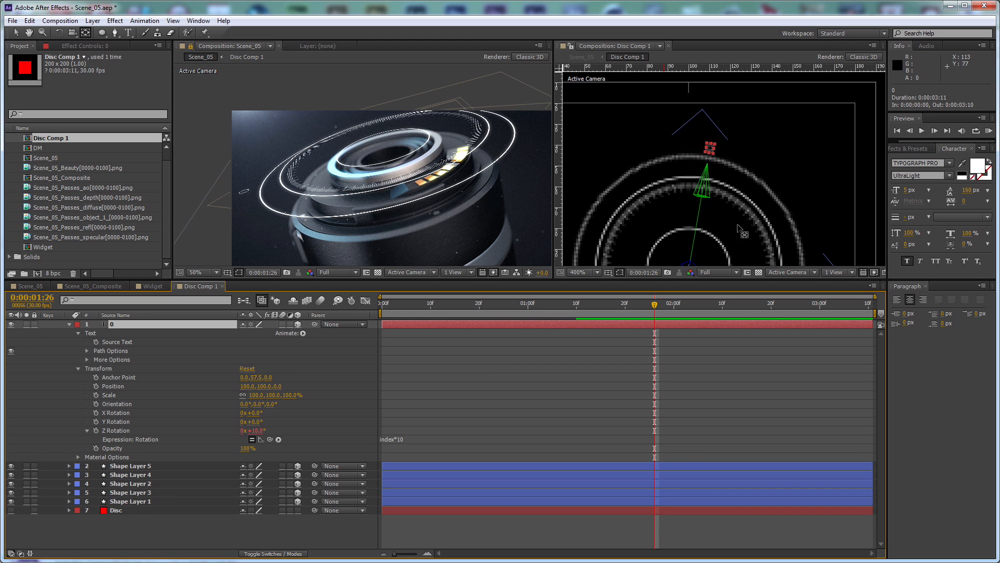
{"action": "left_click", "coordinate": [96, 342], "text": "alt"}
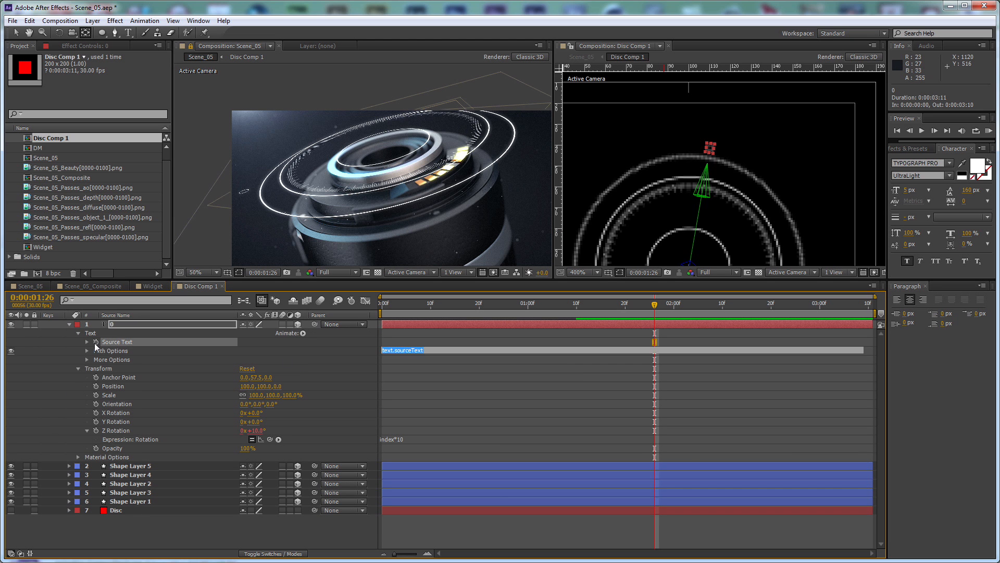
{"action": "left_click_drag", "start_coordinate": [270, 350], "coordinate": [122, 441]}
{"action": "left_click", "coordinate": [334, 373]}
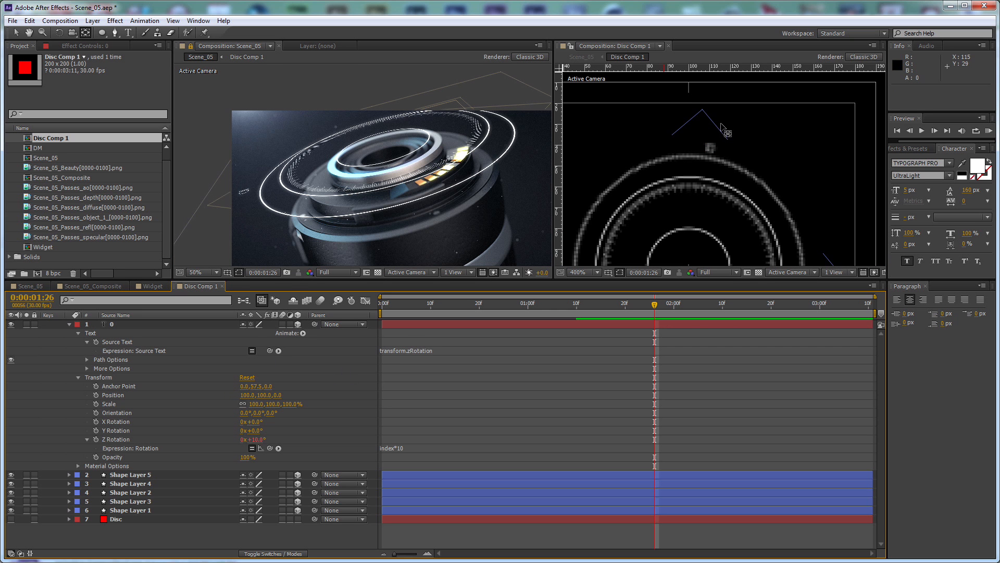
Duplicate the 0 text layer repeatedly until 36 number layers run all the way around the disc
{"action": "left_click", "coordinate": [152, 322]}
{"action": "key", "text": "ctrl+d"}
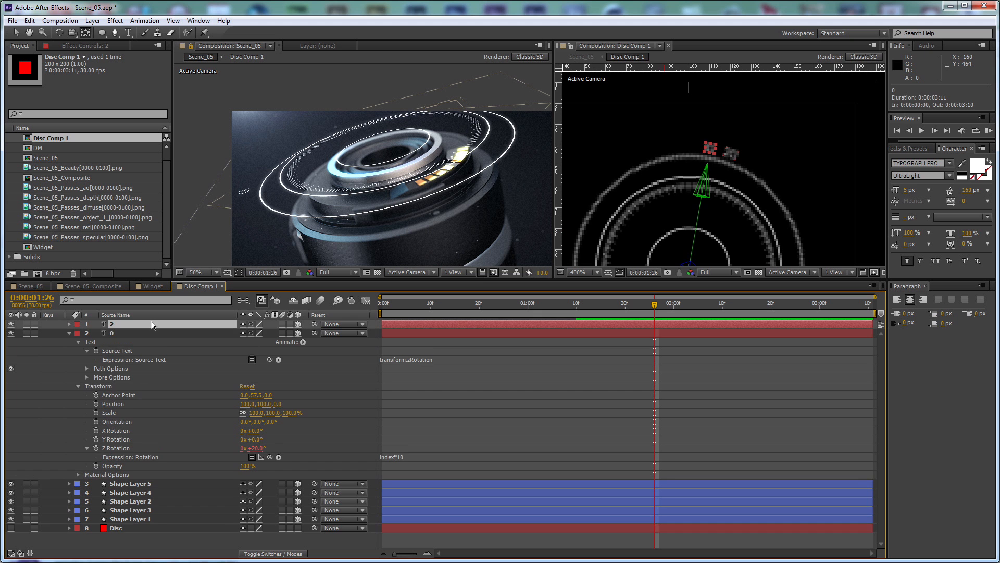
{"action": "key", "text": "ctrl+d"}
{"action": "key", "text": "ctrl+d"}
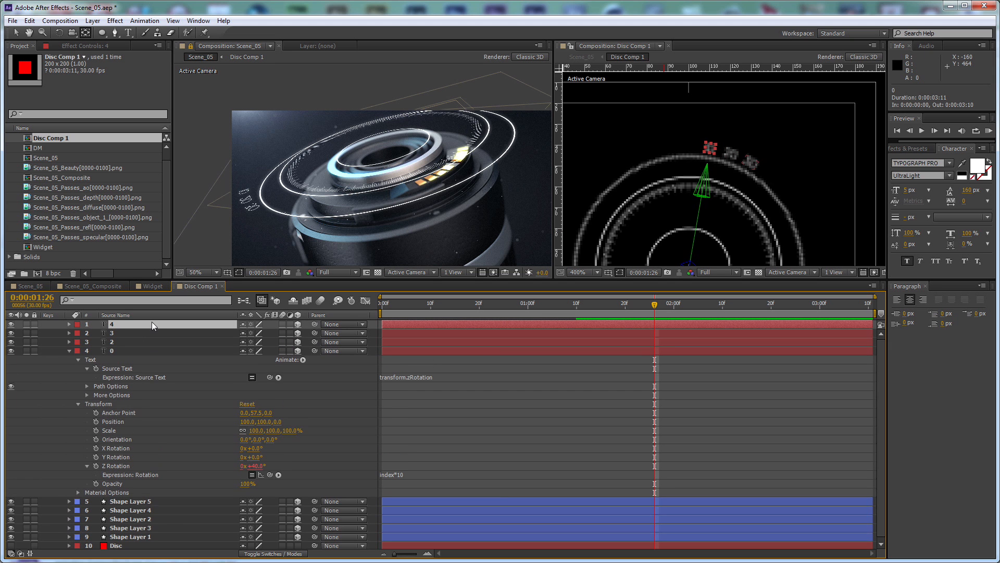
{"action": "key", "text": "ctrl+d"}
{"action": "key", "text": "ctrl+d"}
{"action": "key", "text": "ctrl+d"}
{"action": "key", "text": "ctrl+d"}
{"action": "key", "text": "ctrl+d"}
{"action": "key", "text": "ctrl+d"}
{"action": "key", "text": "ctrl+d"}
{"action": "key", "text": "ctrl+d"}
{"action": "key", "text": "ctrl+d"}
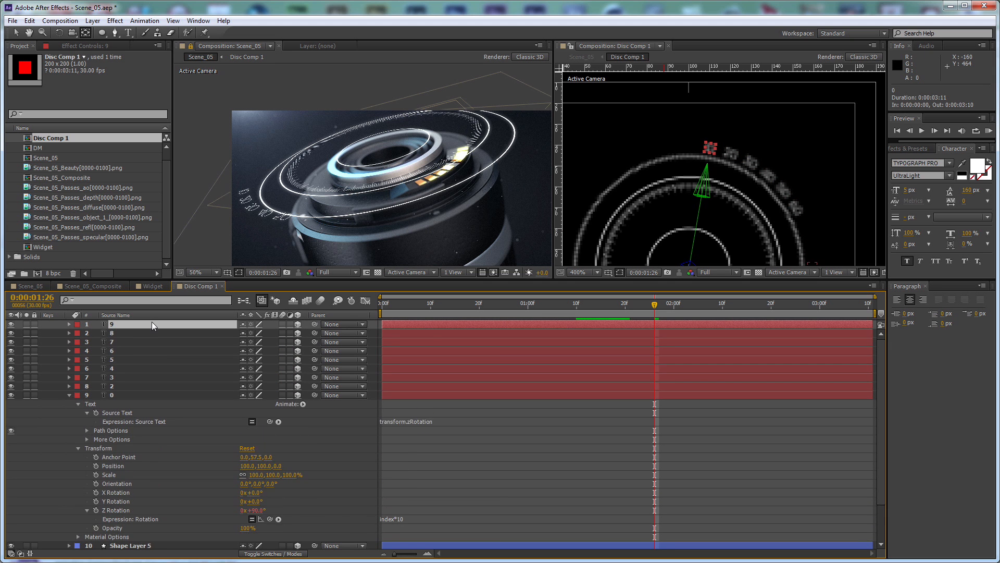
{"action": "key", "text": "ctrl+d"}
{"action": "key", "text": "ctrl+d"}
{"action": "key", "text": "ctrl+d"}
{"action": "key", "text": "ctrl+d"}
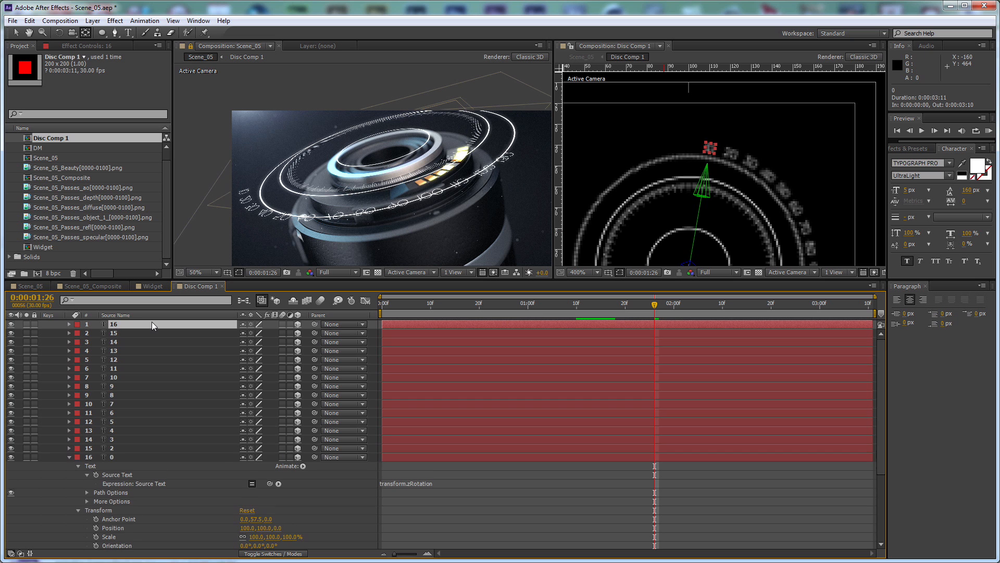
{"action": "key", "text": "ctrl+d"}
{"action": "key", "text": "ctrl+d"}
{"action": "key", "text": "ctrl+d"}
{"action": "key", "text": "ctrl+d"}
{"action": "key", "text": "ctrl+d"}
{"action": "key", "text": "ctrl+d"}
{"action": "key", "text": "ctrl+d"}
{"action": "key", "text": "ctrl+d"}
{"action": "key", "text": "ctrl+d"}
{"action": "key", "text": "ctrl+d"}
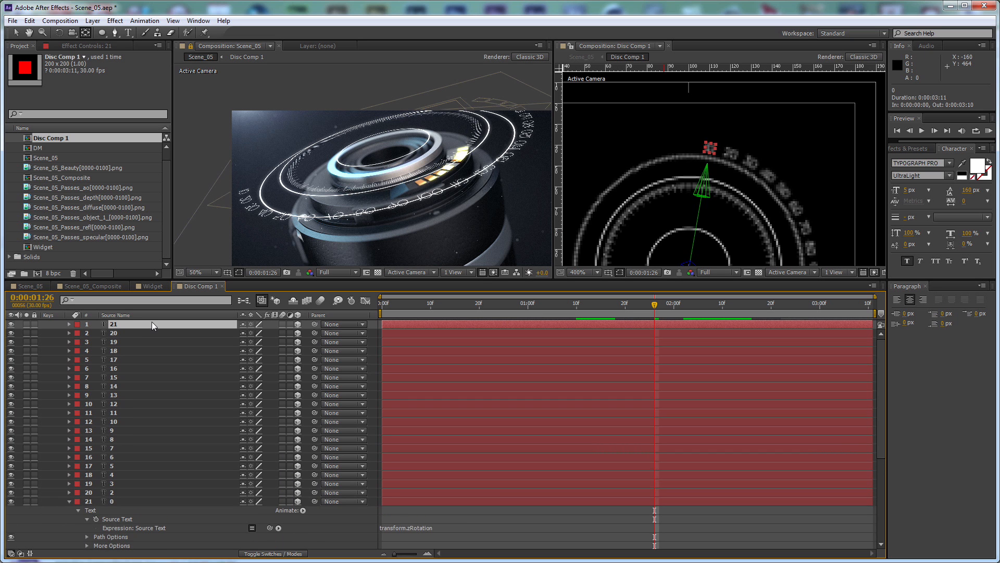
{"action": "key", "text": "ctrl+d"}
{"action": "key", "text": "ctrl+d"}
{"action": "key", "text": "ctrl+d"}
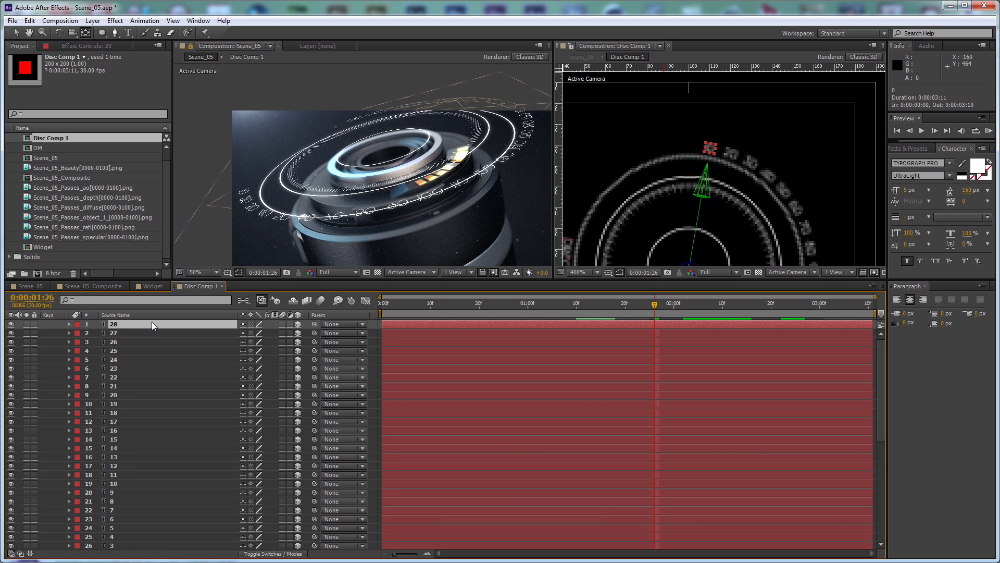
{"action": "key", "text": "ctrl+d"}
{"action": "key", "text": "ctrl+d"}
{"action": "key", "text": "ctrl+d"}
{"action": "key", "text": "ctrl+d"}
{"action": "key", "text": "ctrl+d"}
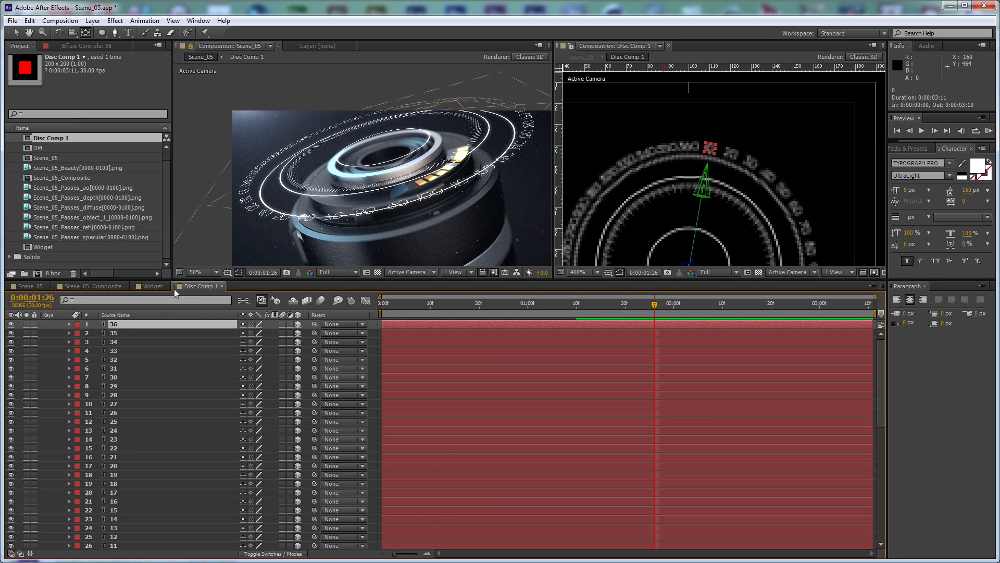
Collapse the original 0 text layer's properties and leave all layers deselected
{"action": "scroll", "coordinate": [198, 417], "scroll_direction": "down", "scroll_amount": 10}
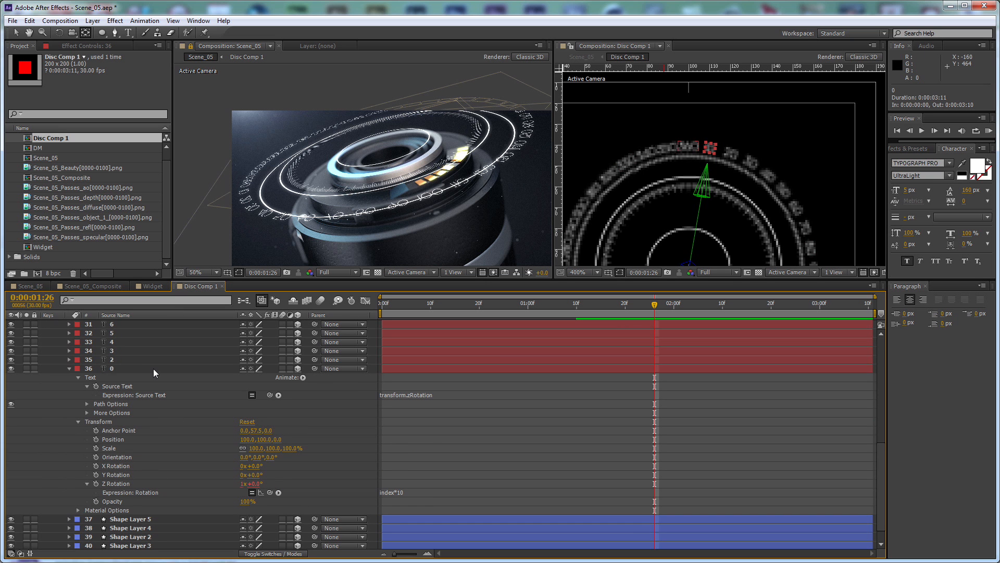
{"action": "key", "text": "ctrl+a"}
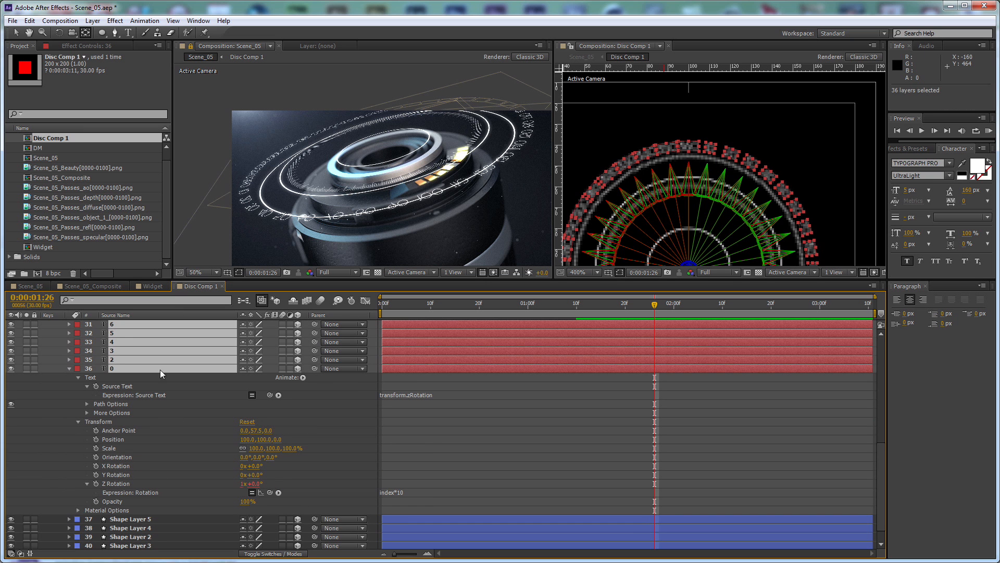
{"action": "left_click", "coordinate": [69, 369]}
{"action": "key", "text": "F2"}
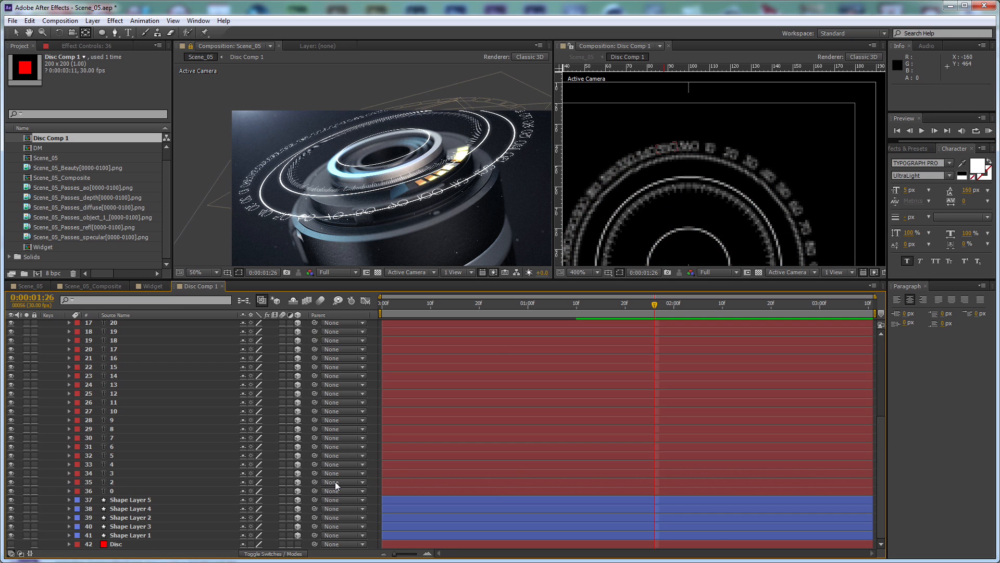
Add a 3D null object and parent all 36 number layers to it
{"action": "key", "text": "ctrl+alt+shift+y"}
{"action": "left_click", "coordinate": [297, 325]}
{"action": "left_click", "coordinate": [151, 336]}
{"action": "scroll", "coordinate": [149, 508], "scroll_direction": "down", "scroll_amount": 5}
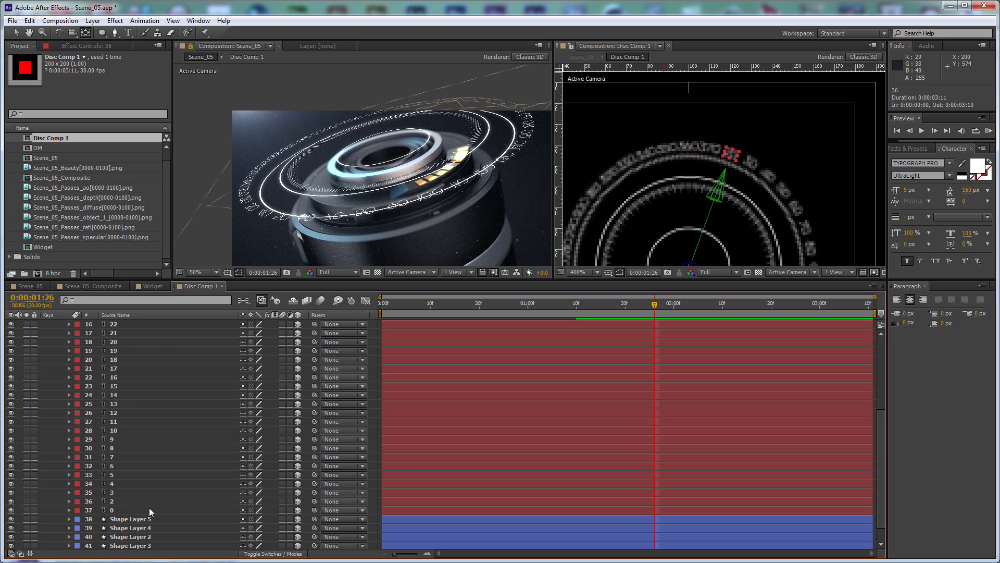
{"action": "left_click", "coordinate": [124, 492], "text": "shift"}
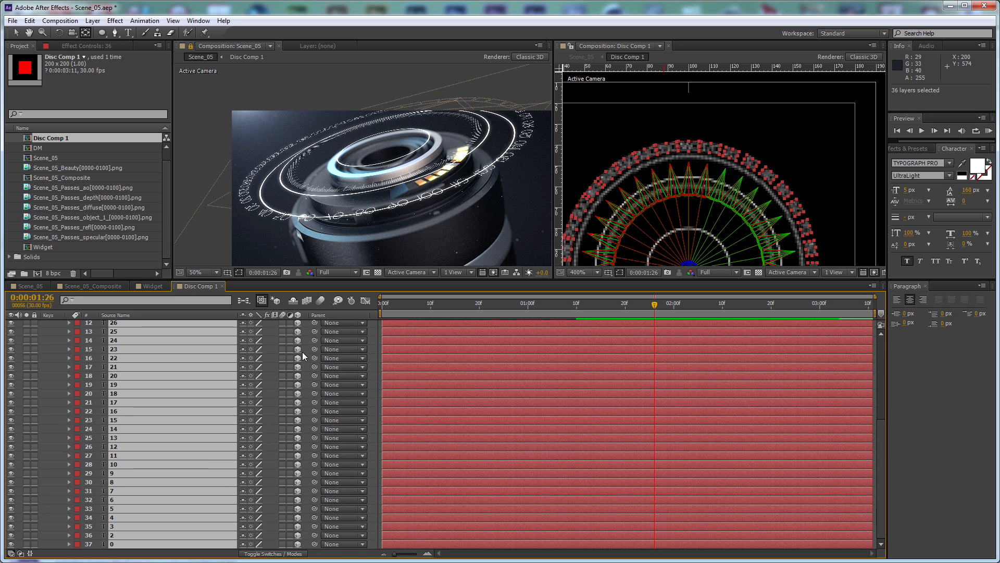
{"action": "scroll", "coordinate": [302, 352], "scroll_direction": "up", "scroll_amount": 5}
{"action": "left_click_drag", "start_coordinate": [314, 333], "coordinate": [196, 323]}
Set the null's scale to 85% to pull the numbers in between the disc's rings
{"action": "key", "text": "s"}
{"action": "left_click_drag", "start_coordinate": [290, 333], "coordinate": [277, 340]}
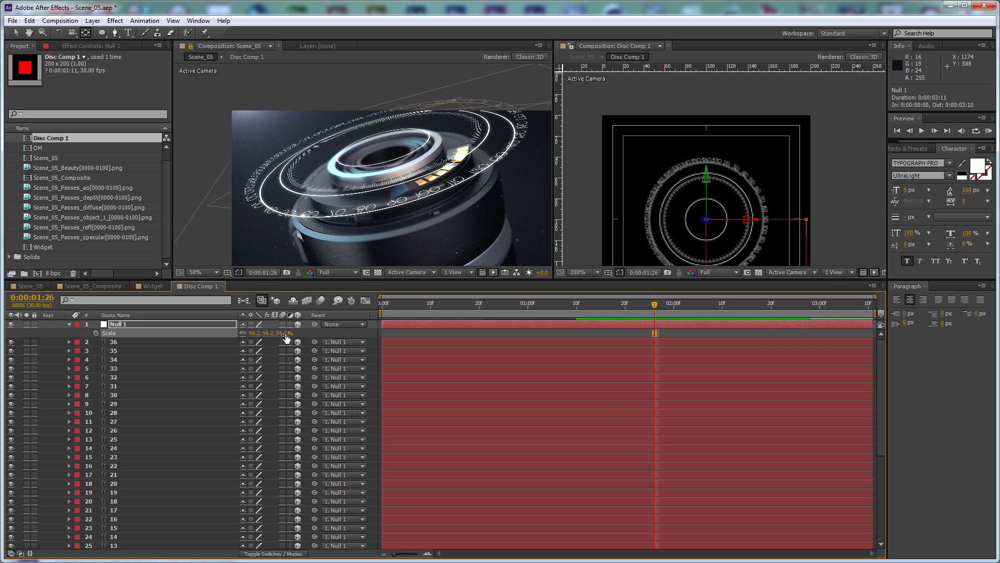
{"action": "left_click", "coordinate": [286, 333]}
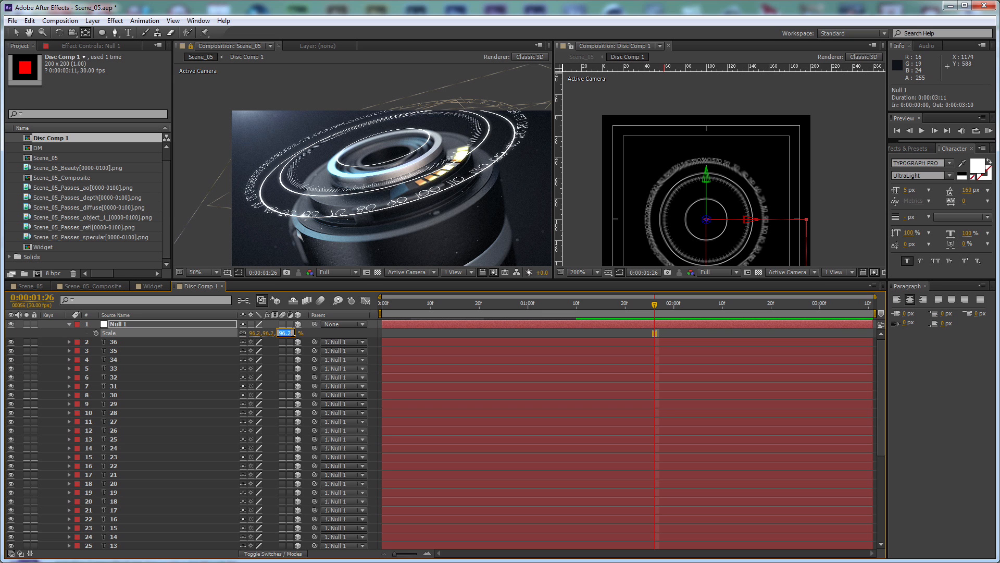
{"action": "key", "text": "Return"}
{"action": "left_click", "coordinate": [285, 334]}
{"action": "type", "text": "85"}
{"action": "key", "text": "Return"}
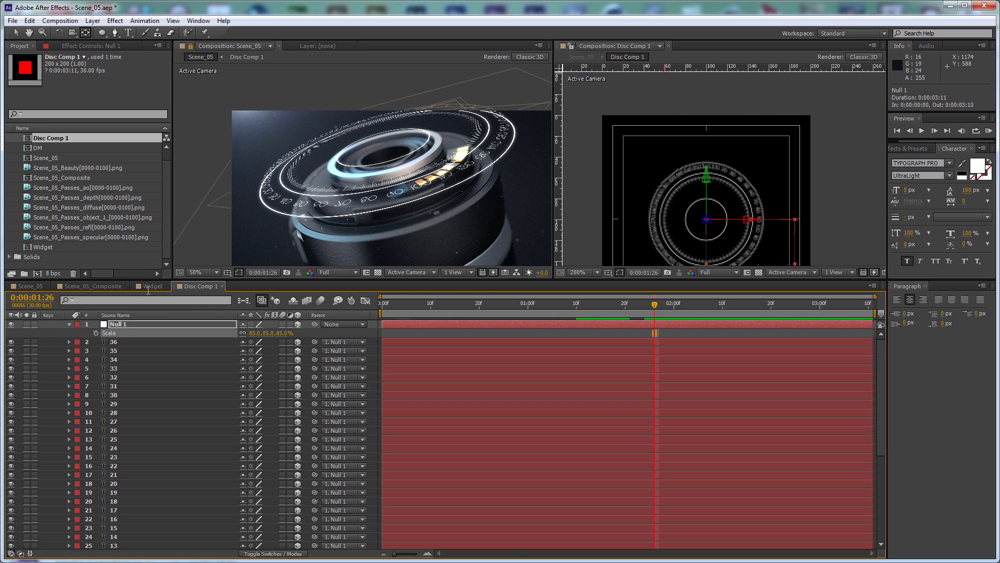
Return to the Scene_05 composition, close the second composition viewer and enlarge the remaining viewer's height
{"action": "left_click", "coordinate": [43, 289]}
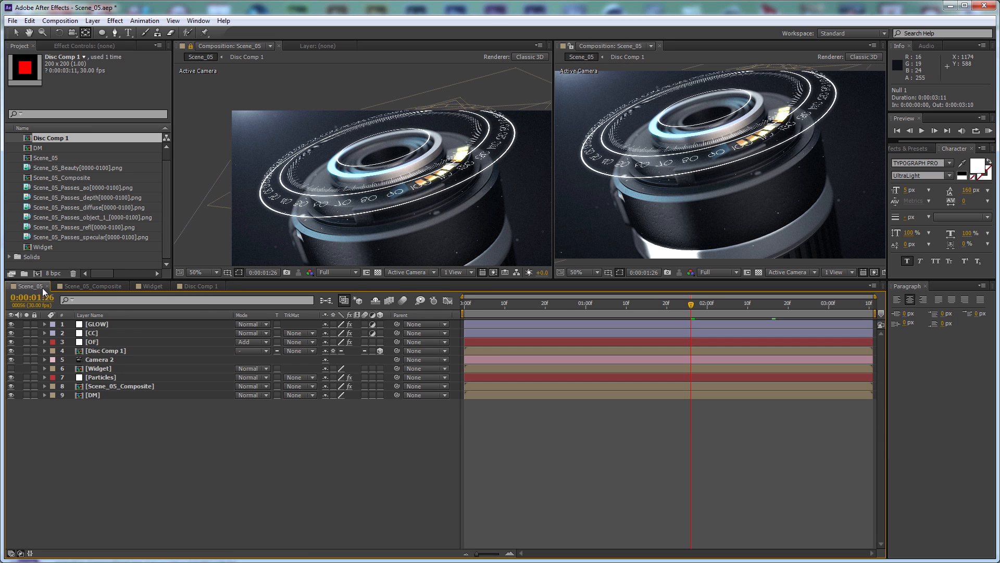
{"action": "left_click", "coordinate": [658, 45]}
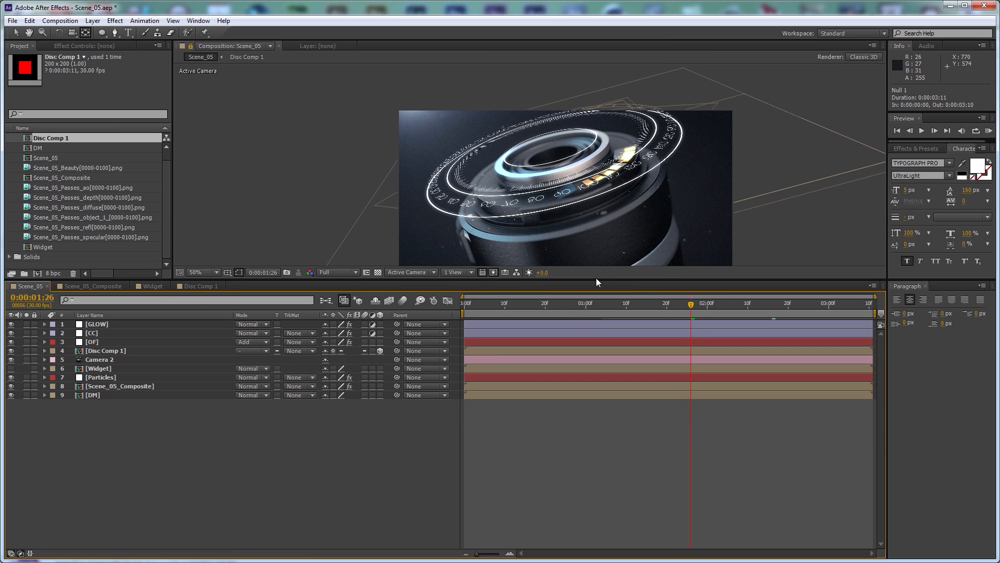
{"action": "left_click_drag", "start_coordinate": [597, 281], "coordinate": [610, 408]}
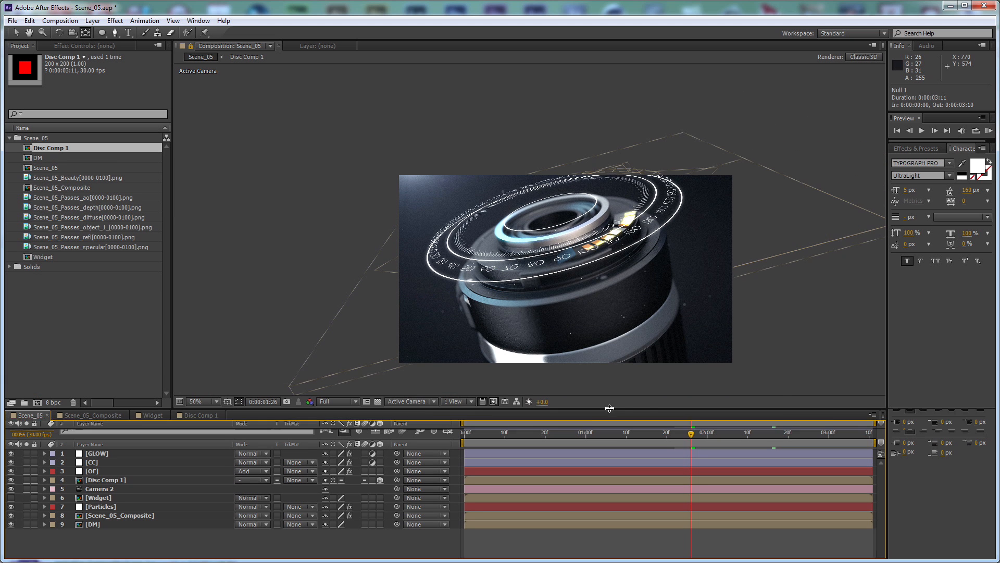
{"action": "scroll", "coordinate": [615, 169], "scroll_direction": "up", "scroll_amount": 1}
{"action": "scroll", "coordinate": [616, 171], "scroll_direction": "down", "scroll_amount": 2}
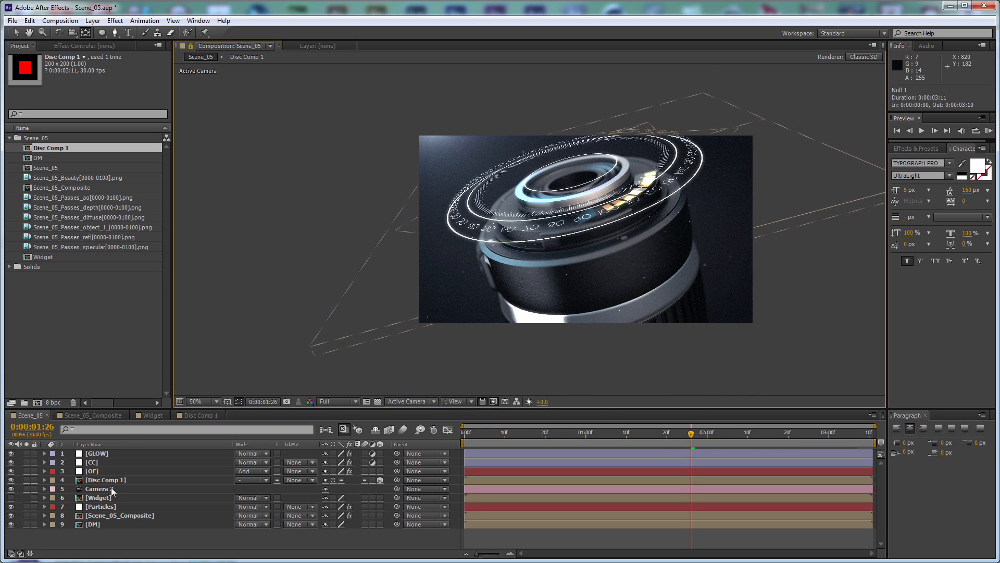
Try copying the FL Depth Of Field effect from Scene_05_Composite onto the Disc Comp 1 layer and inspect the blur
{"action": "left_click", "coordinate": [111, 515]}
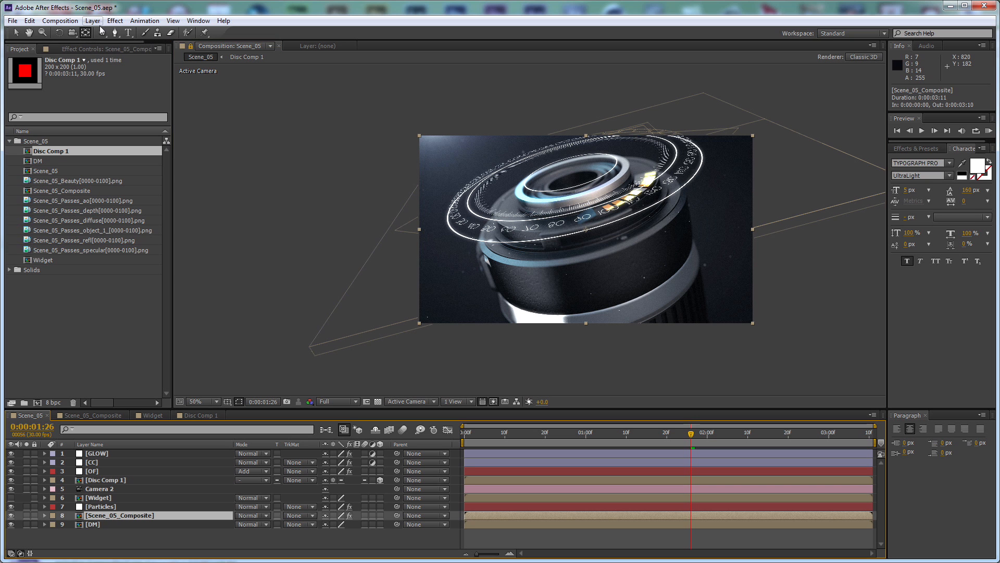
{"action": "left_click", "coordinate": [104, 49]}
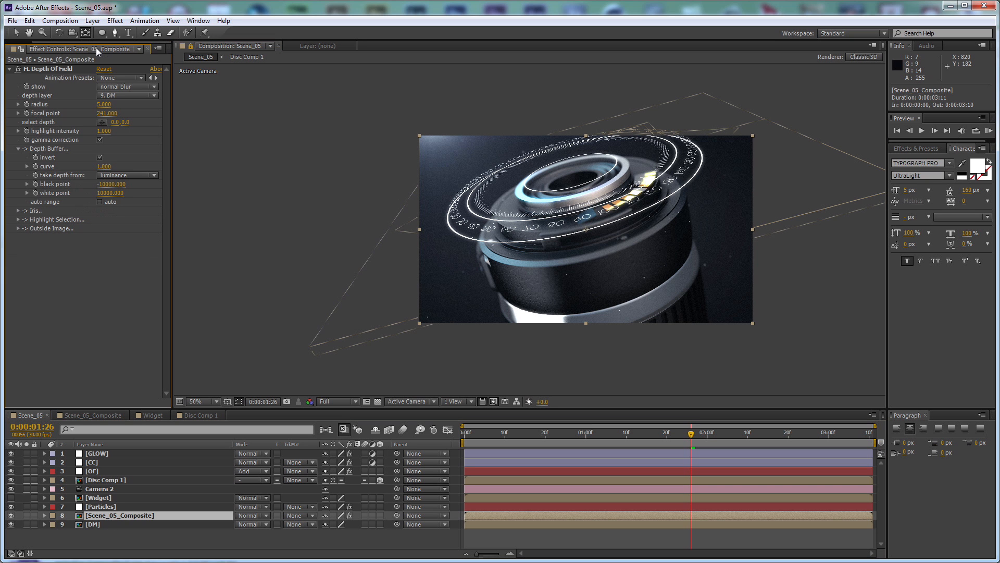
{"action": "left_click", "coordinate": [105, 480]}
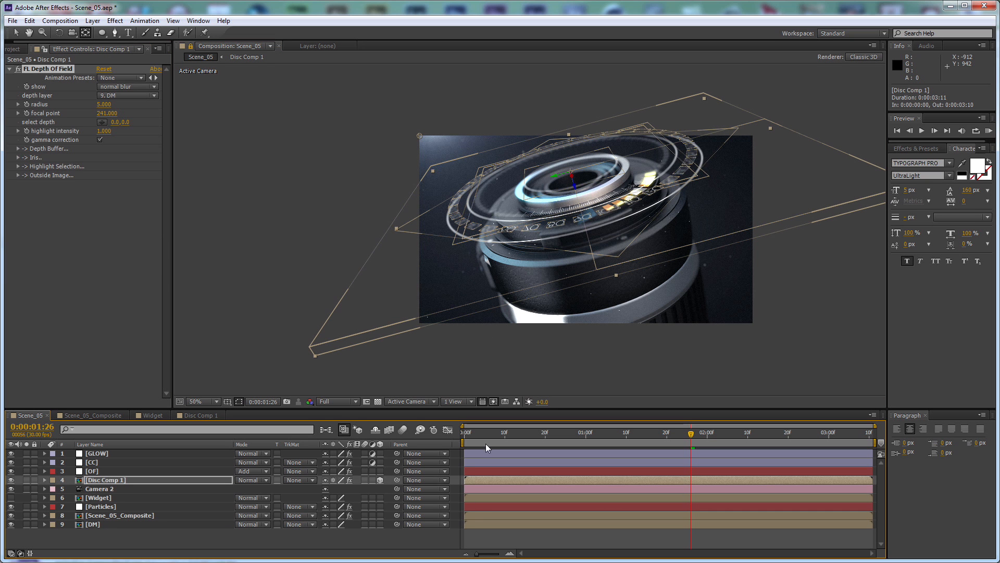
{"action": "left_click", "coordinate": [454, 536]}
{"action": "scroll", "coordinate": [670, 193], "scroll_direction": "up", "scroll_amount": 2}
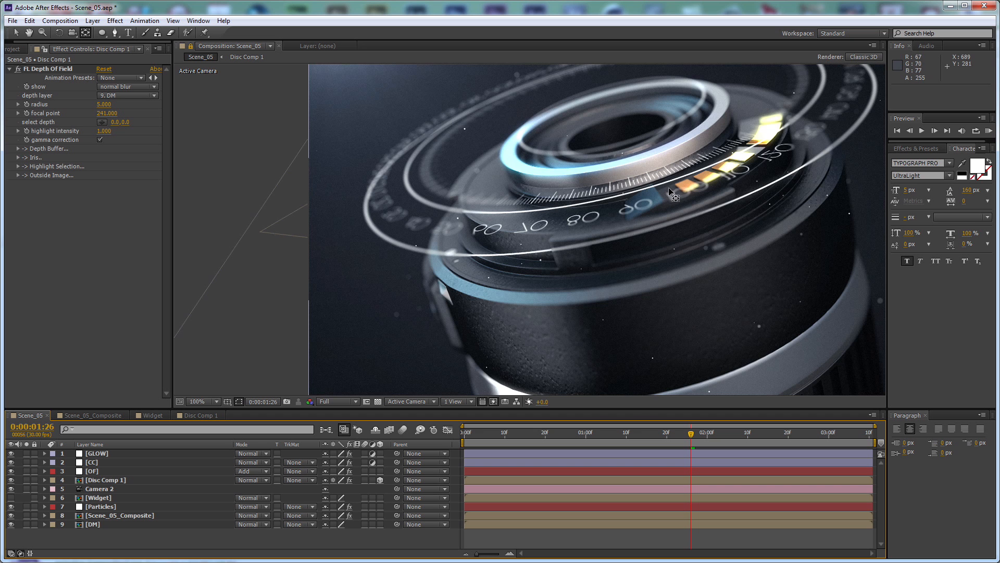
{"action": "scroll", "coordinate": [697, 206], "scroll_direction": "down", "scroll_amount": 2}
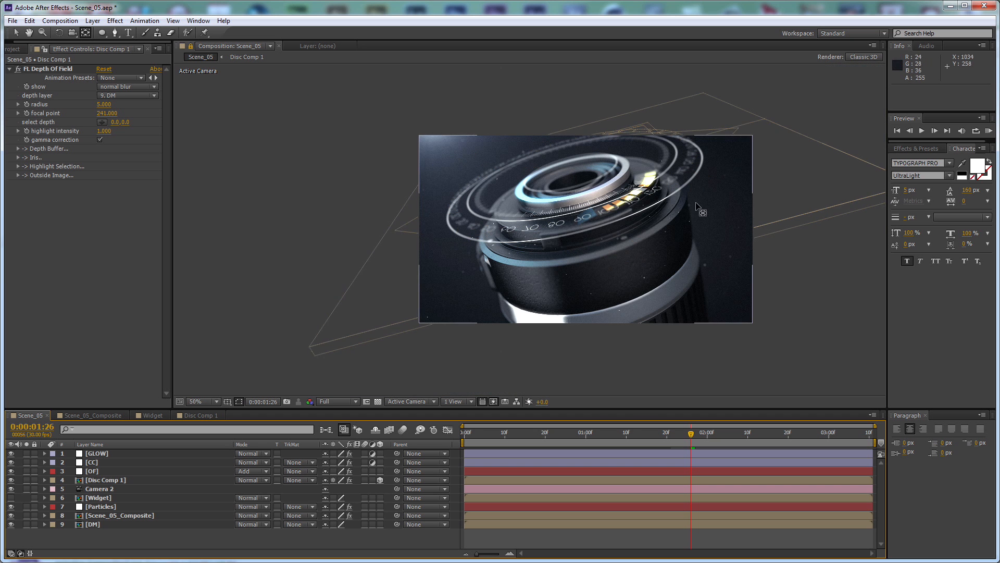
Remove the FL Depth Of Field effect from the Disc Comp 1 layer
{"action": "left_click", "coordinate": [146, 480]}
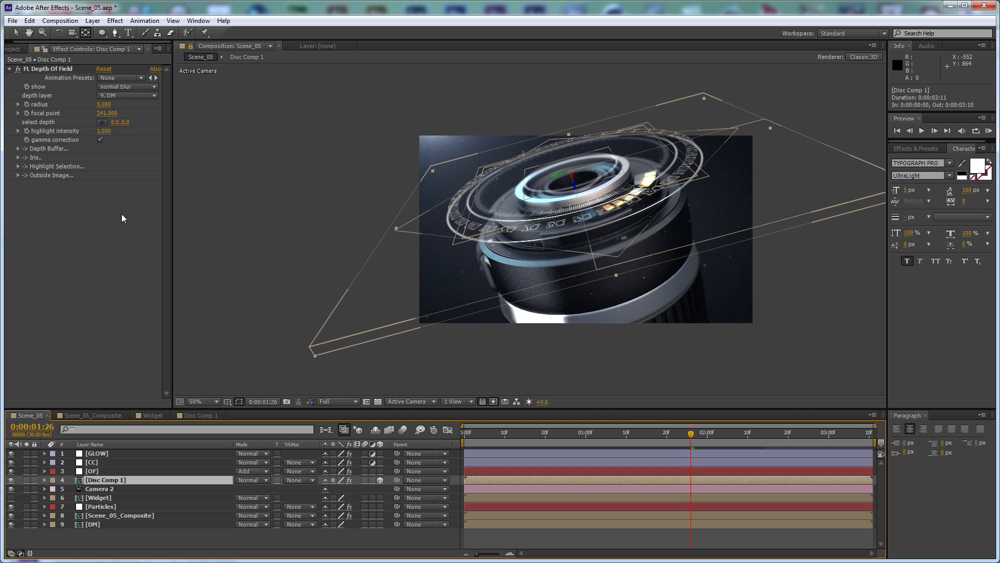
{"action": "left_click", "coordinate": [64, 69]}
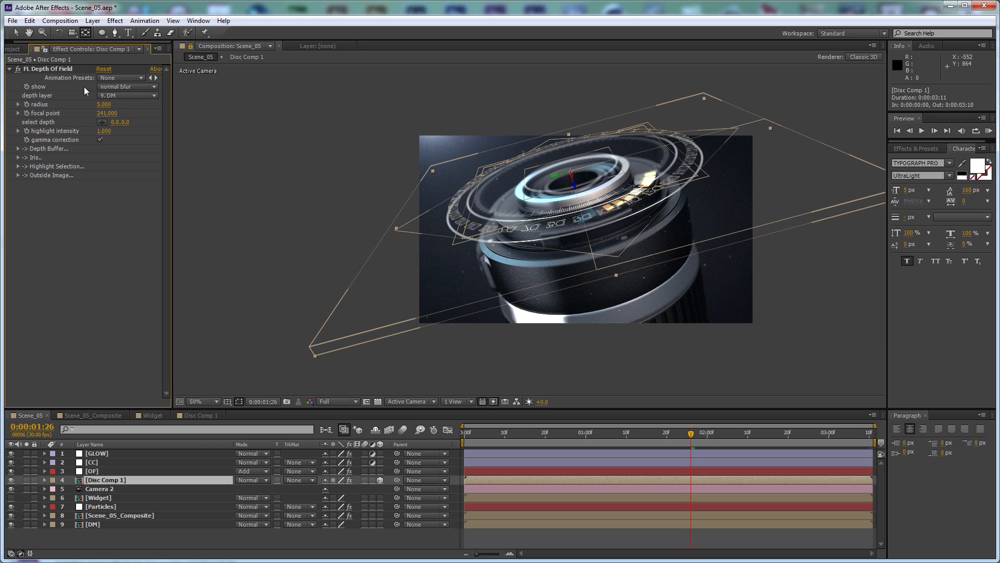
{"action": "key", "text": "Delete"}
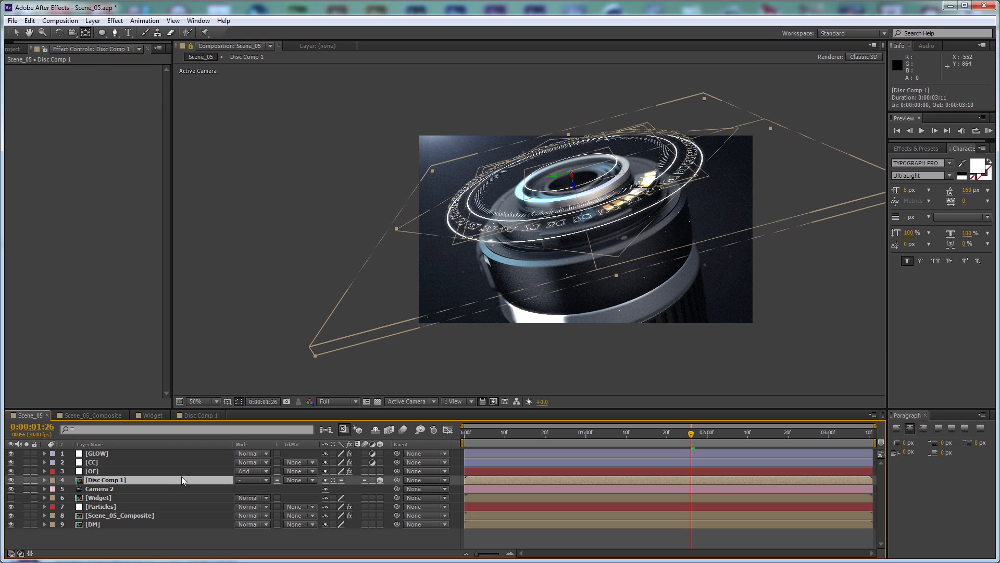
Add a rectangular mask covering the whole Disc Comp 1 layer
{"action": "left_click", "coordinate": [100, 37]}
{"action": "left_click", "coordinate": [142, 35]}
{"action": "double_click", "coordinate": [102, 34]}
{"action": "key", "text": "v"}
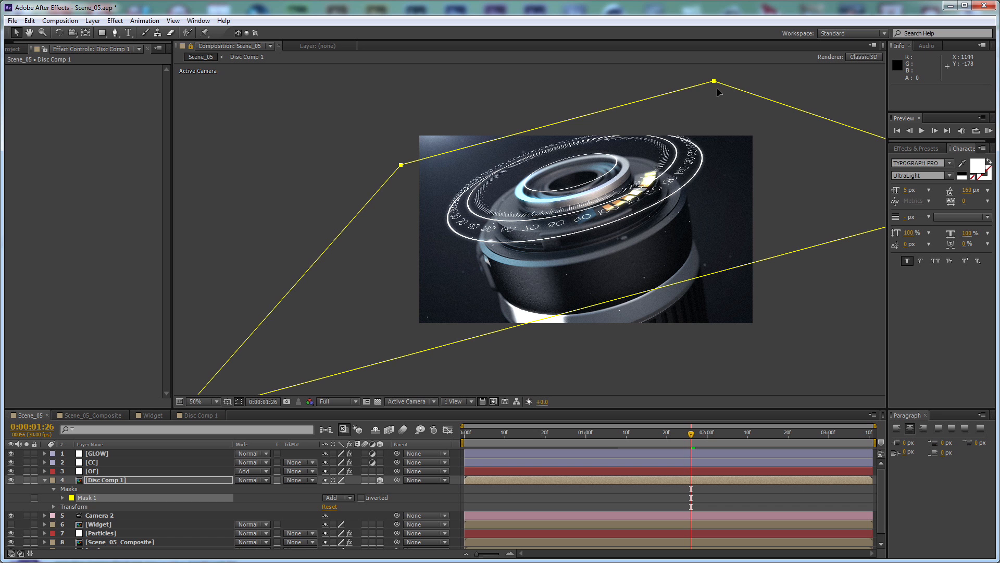
Try moving the Disc Comp 1 mask's far edge by its vertices, and undo the path edit
{"action": "left_click", "coordinate": [446, 499]}
{"action": "left_click", "coordinate": [199, 477]}
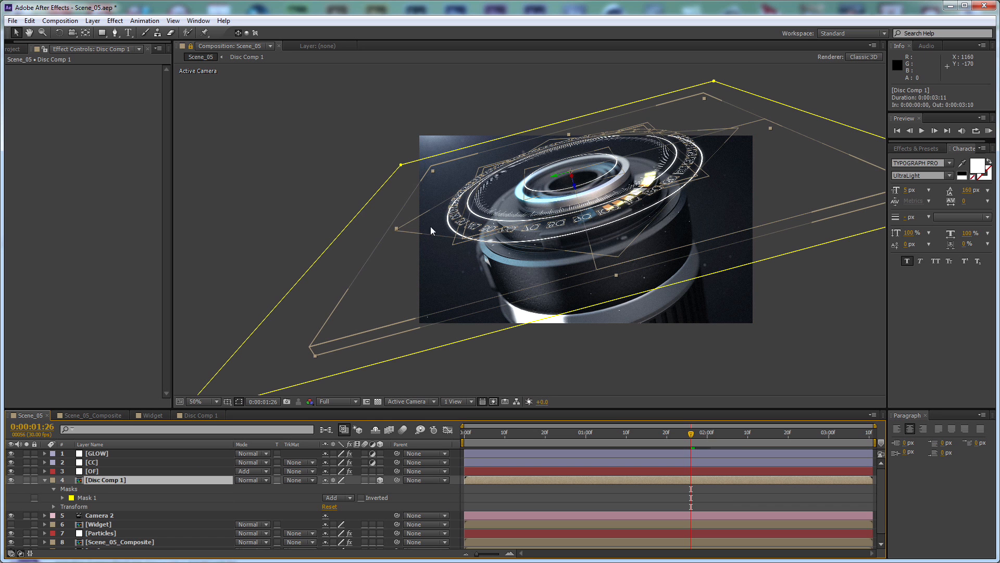
{"action": "left_click", "coordinate": [402, 166]}
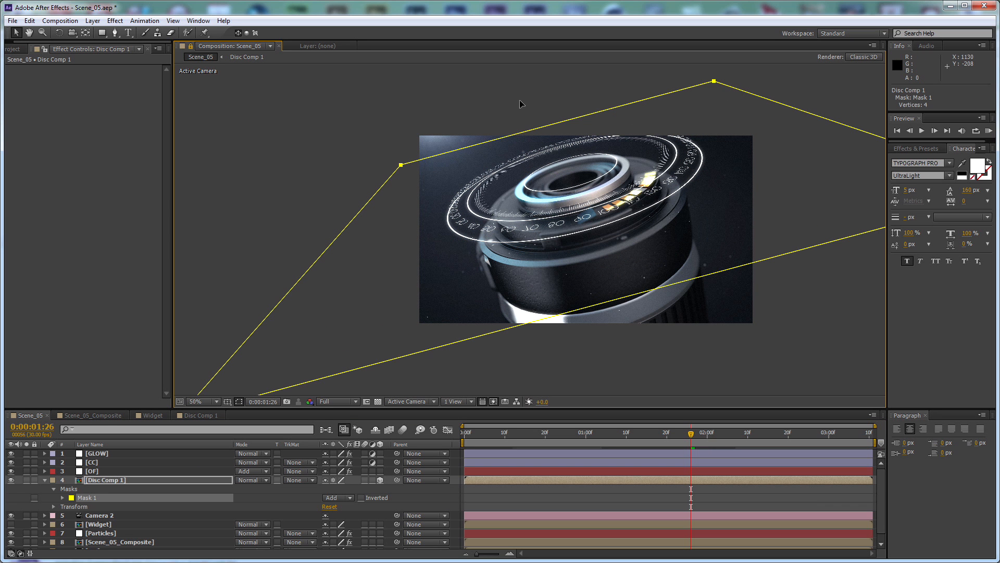
{"action": "left_click", "coordinate": [401, 167]}
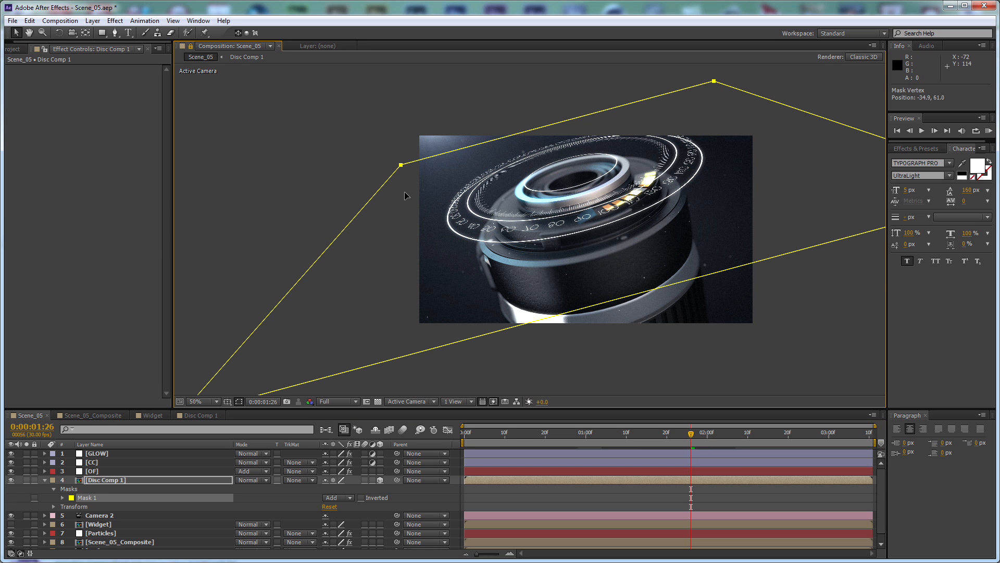
{"action": "left_click_drag", "start_coordinate": [402, 166], "coordinate": [404, 206]}
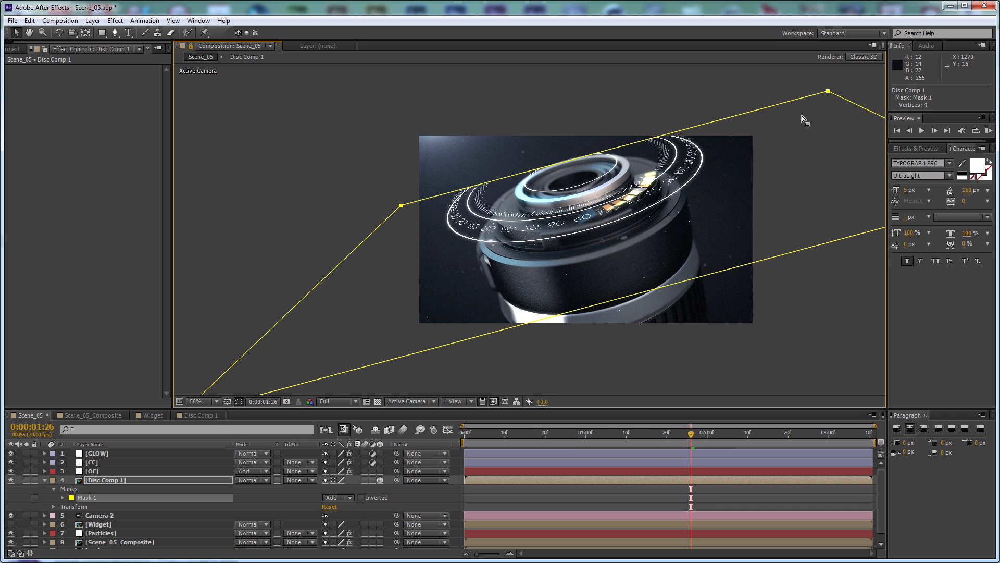
{"action": "key", "text": "ctrl+z"}
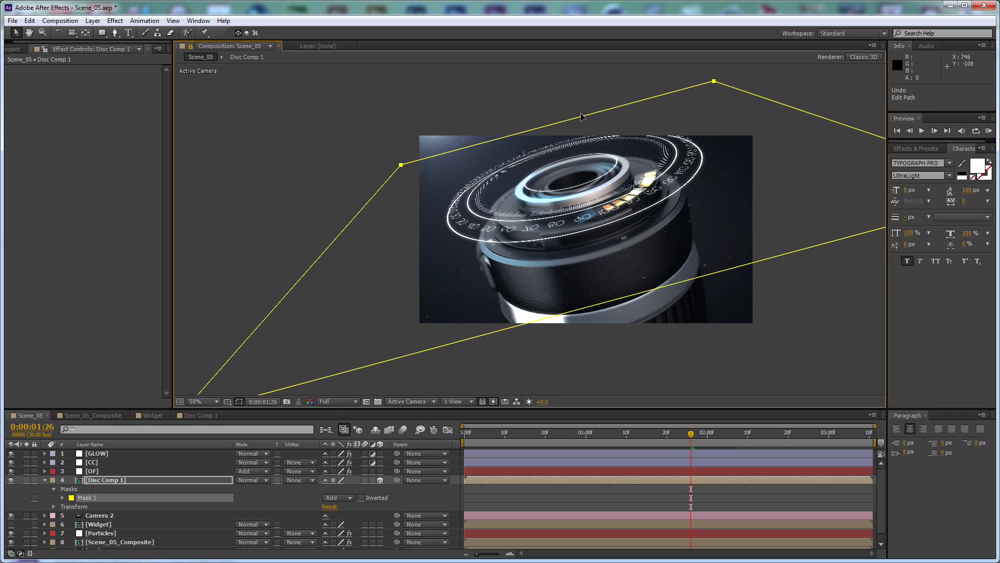
Free-transform the Disc Comp 1 mask, pulling its far edge down across the disc's middle and widening it to about 125.5%
{"action": "left_click", "coordinate": [446, 500]}
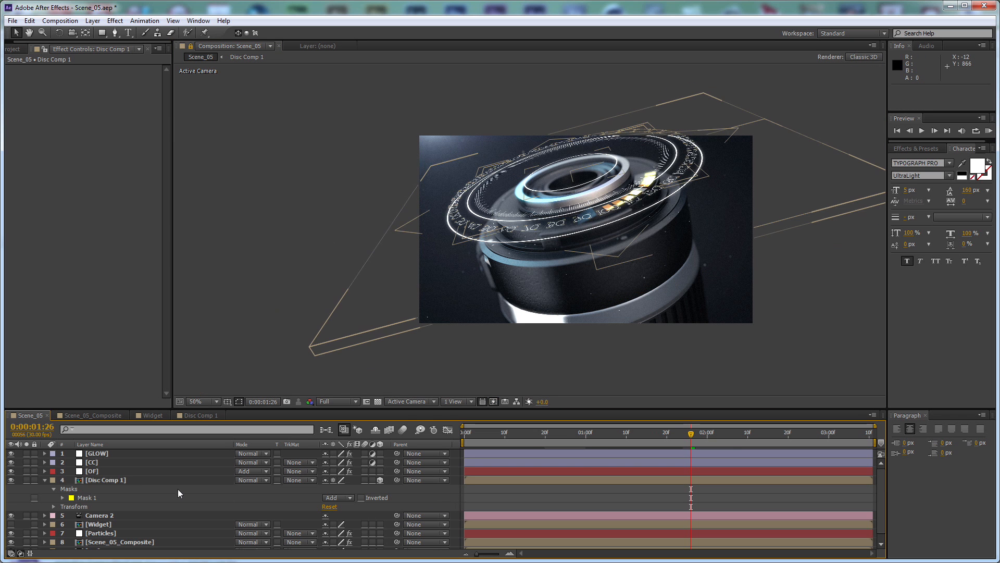
{"action": "left_click", "coordinate": [103, 499]}
{"action": "key", "text": "ctrl+t"}
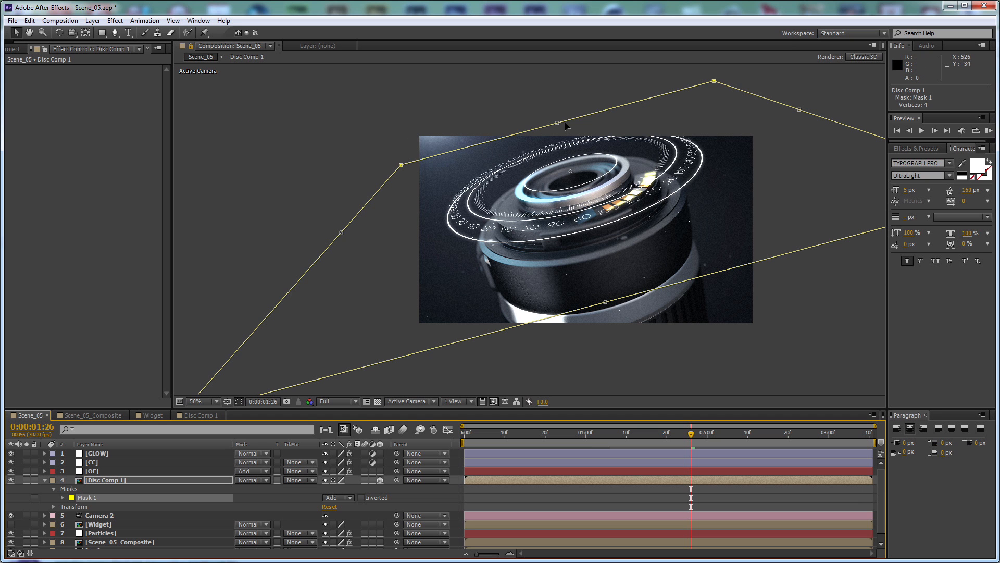
{"action": "mouse_move", "coordinate": [567, 154]}
{"action": "left_mouse_down"}
{"action": "mouse_move", "coordinate": [574, 185]}
{"action": "mouse_move", "coordinate": [573, 164]}
{"action": "left_mouse_up"}
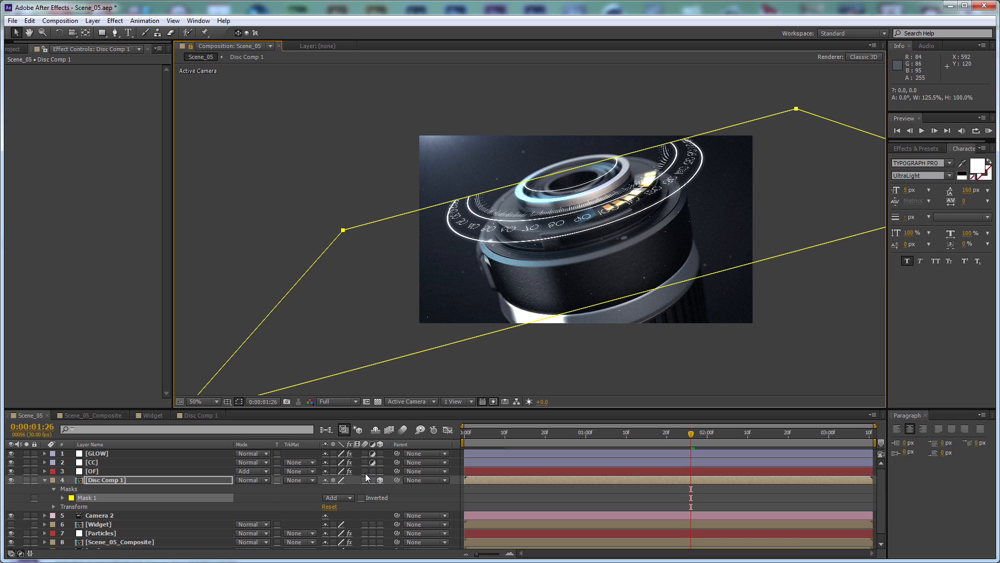
Set the Mask 1 feather on Disc Comp 1 to 100 pixels
{"action": "key", "text": "f"}
{"action": "left_click", "coordinate": [351, 498]}
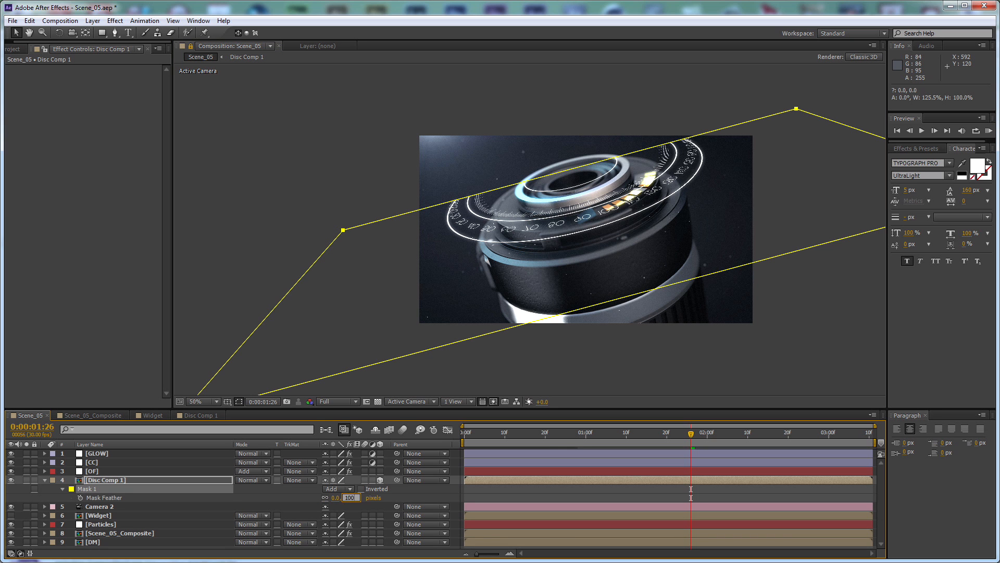
{"action": "type", "text": "100"}
{"action": "key", "text": "Return"}
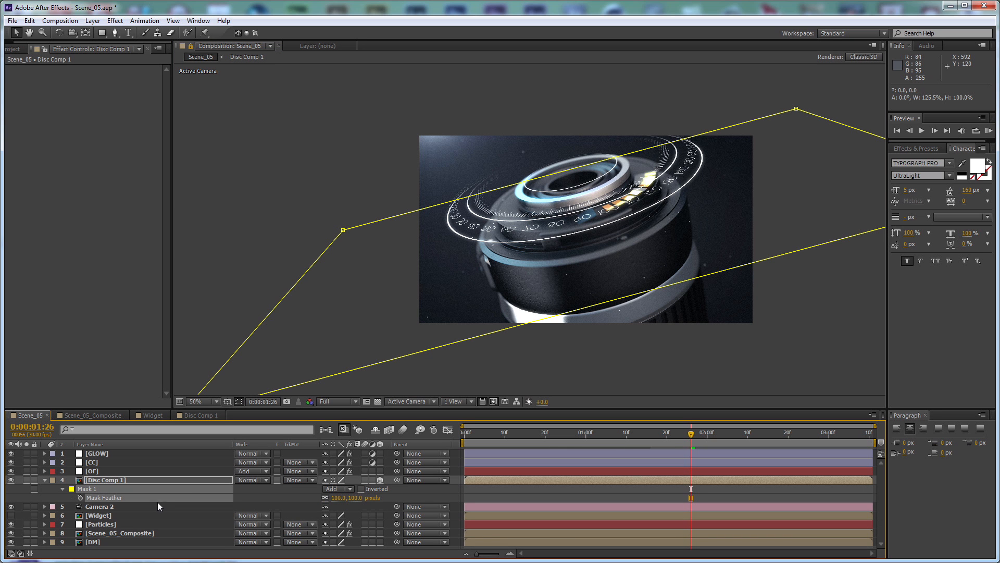
Duplicate Disc Comp 1, set the lower copy's mask mode to Subtract, and solo that copy to check its half
{"action": "left_click", "coordinate": [213, 478]}
{"action": "key", "text": "ctrl+d"}
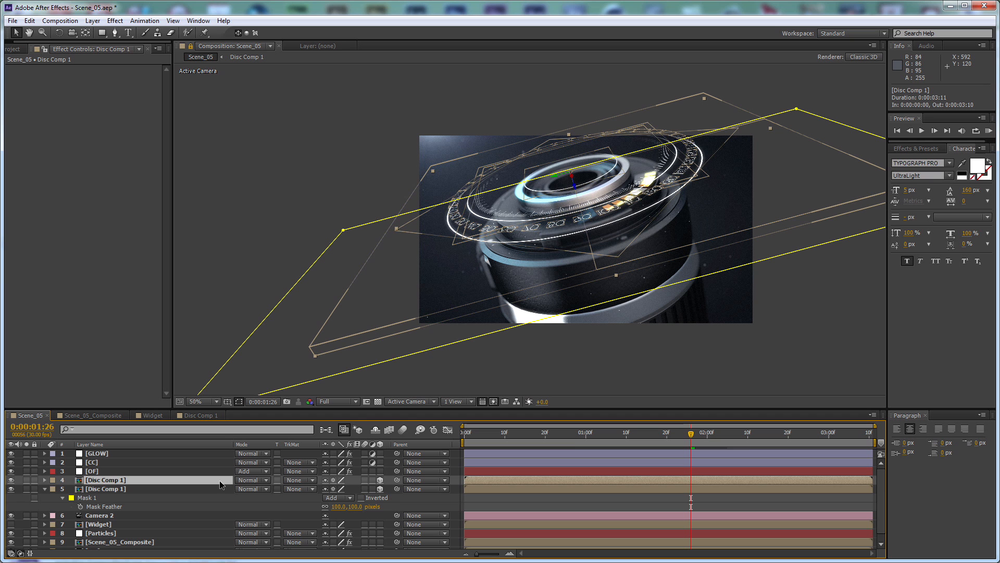
{"action": "left_click", "coordinate": [343, 498]}
{"action": "left_click", "coordinate": [358, 531]}
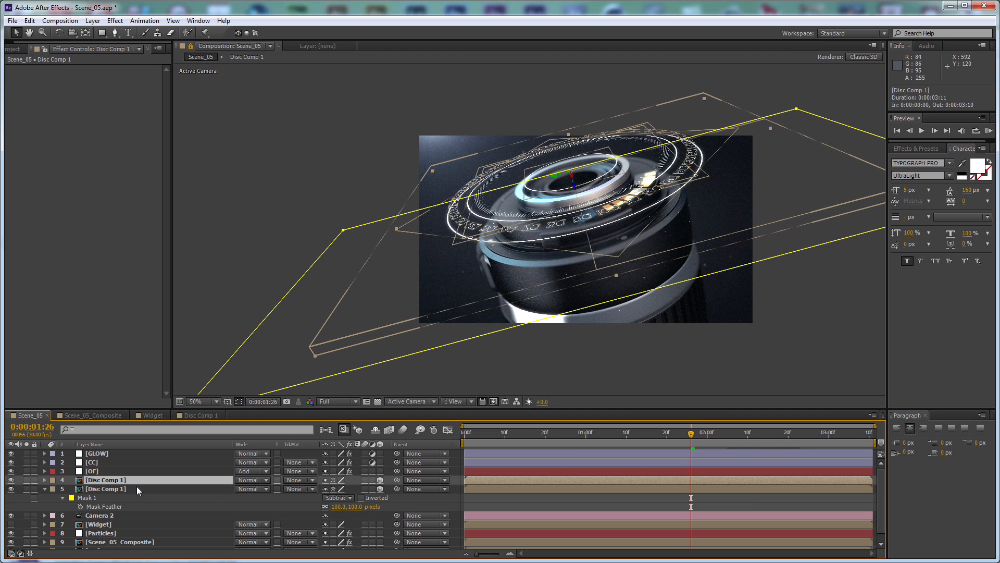
{"action": "left_click", "coordinate": [26, 489]}
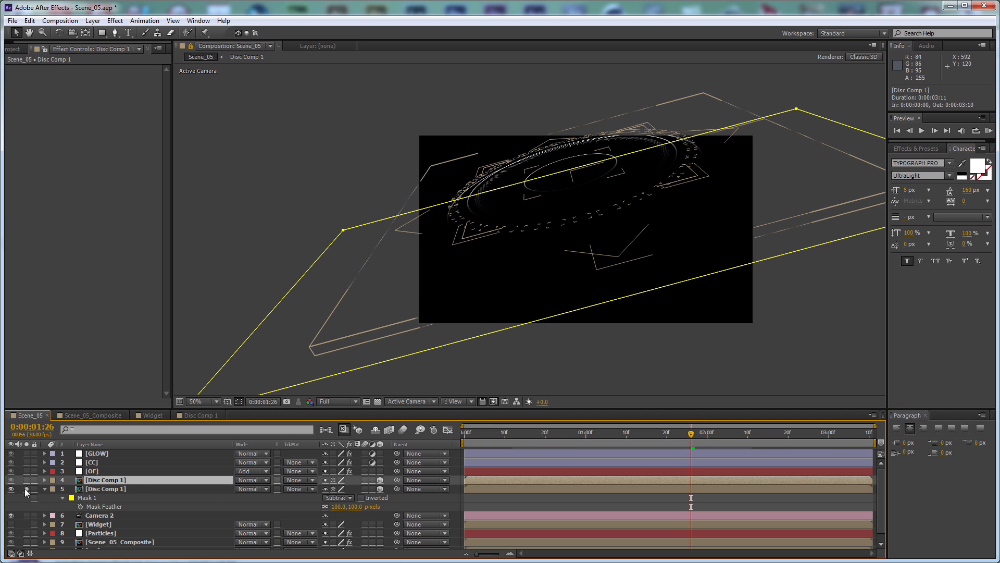
Apply FL Out Of Focus with a radius of 5 to the lower Disc Comp 1 copy and inspect the blurred far half
{"action": "left_click", "coordinate": [136, 489]}
{"action": "left_click", "coordinate": [115, 20]}
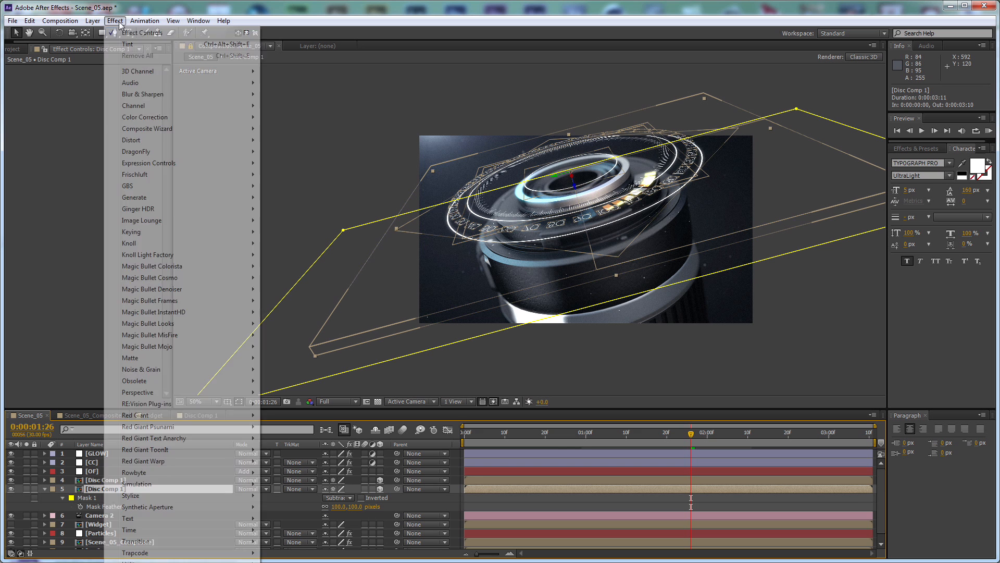
{"action": "mouse_move", "coordinate": [189, 176]}
{"action": "left_click", "coordinate": [294, 186]}
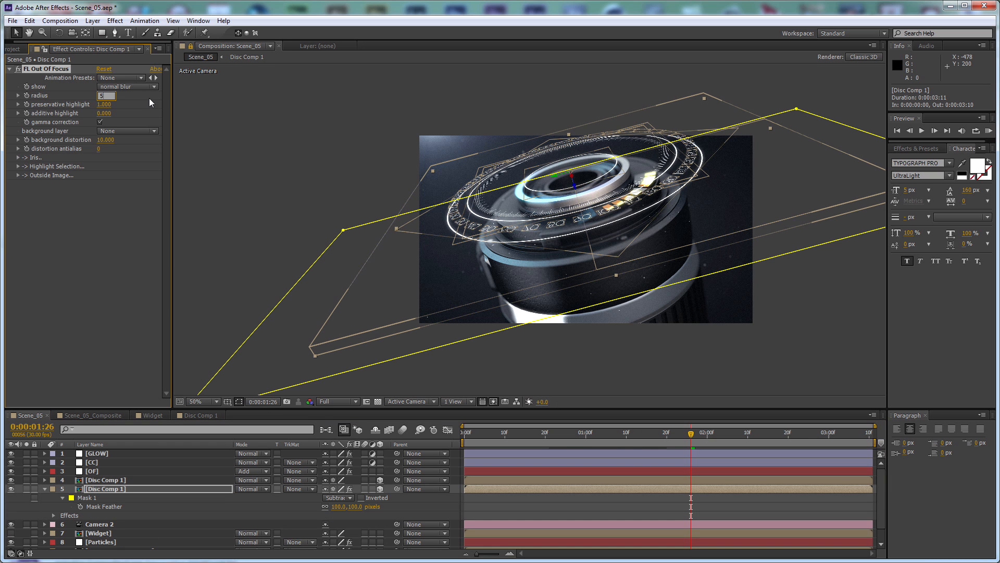
{"action": "left_click", "coordinate": [593, 500]}
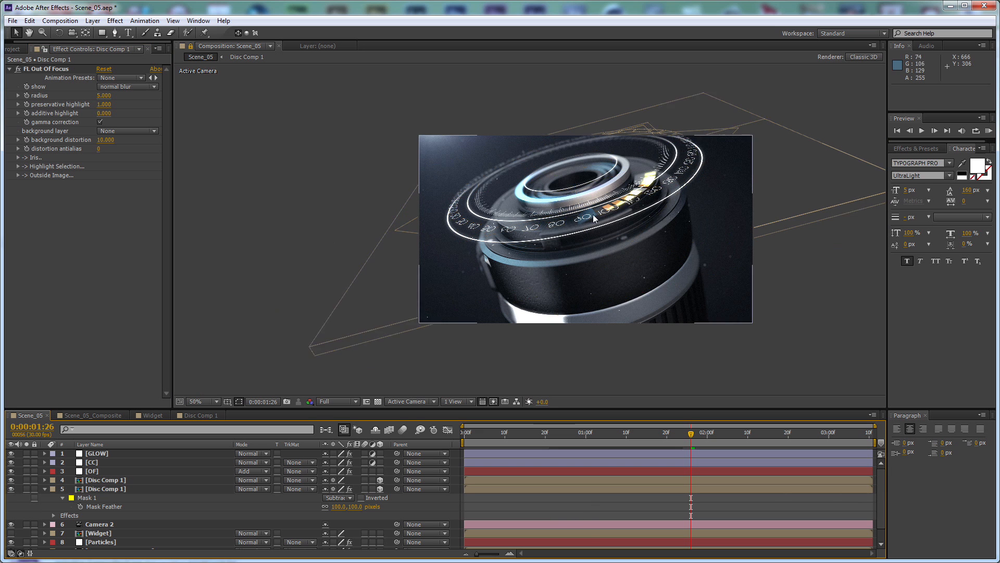
{"action": "scroll", "coordinate": [599, 217], "scroll_direction": "up", "scroll_amount": 1}
{"action": "key", "text": "space"}
{"action": "left_click_drag", "start_coordinate": [644, 138], "coordinate": [603, 179]}
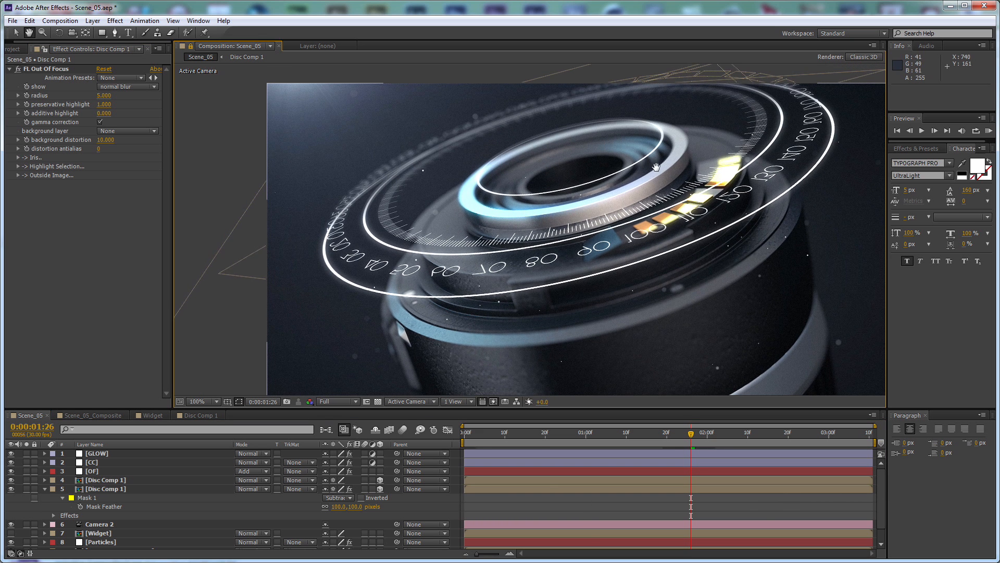
{"action": "scroll", "coordinate": [659, 169], "scroll_direction": "down", "scroll_amount": 1}
{"action": "left_click_drag", "start_coordinate": [664, 266], "coordinate": [658, 205]}
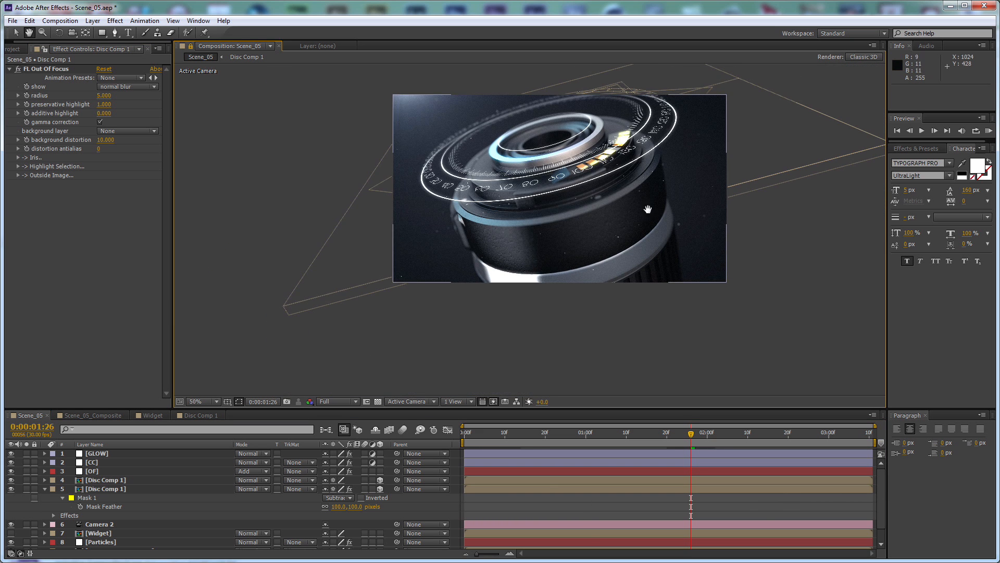
Collapse the lower Disc Comp 1 layer's properties and close the Disc Comp 1, Widget and Scene_05_Composite timelines
{"action": "left_click", "coordinate": [45, 488]}
{"action": "key", "text": "ctrl+a"}
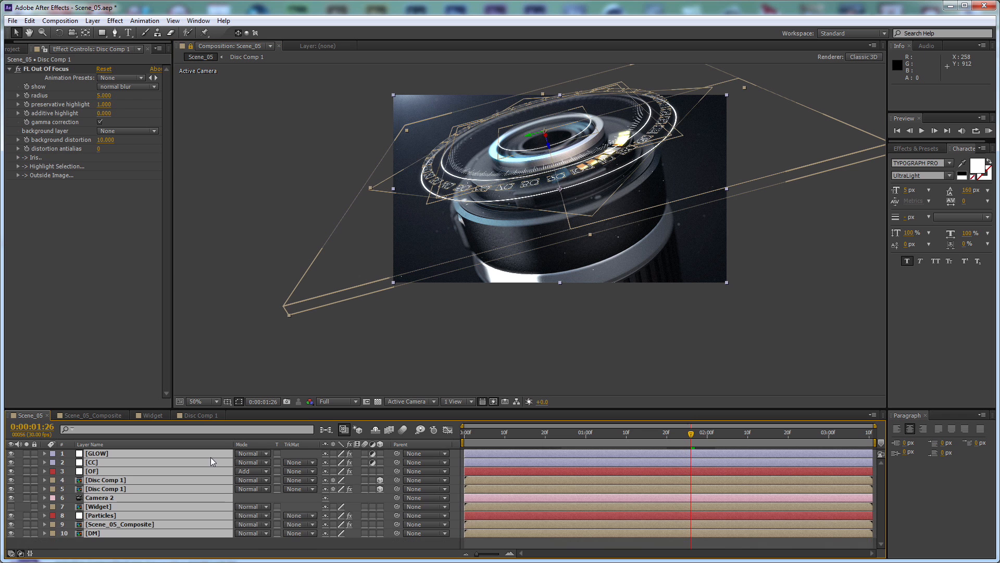
{"action": "left_click", "coordinate": [208, 416]}
{"action": "left_click", "coordinate": [155, 417]}
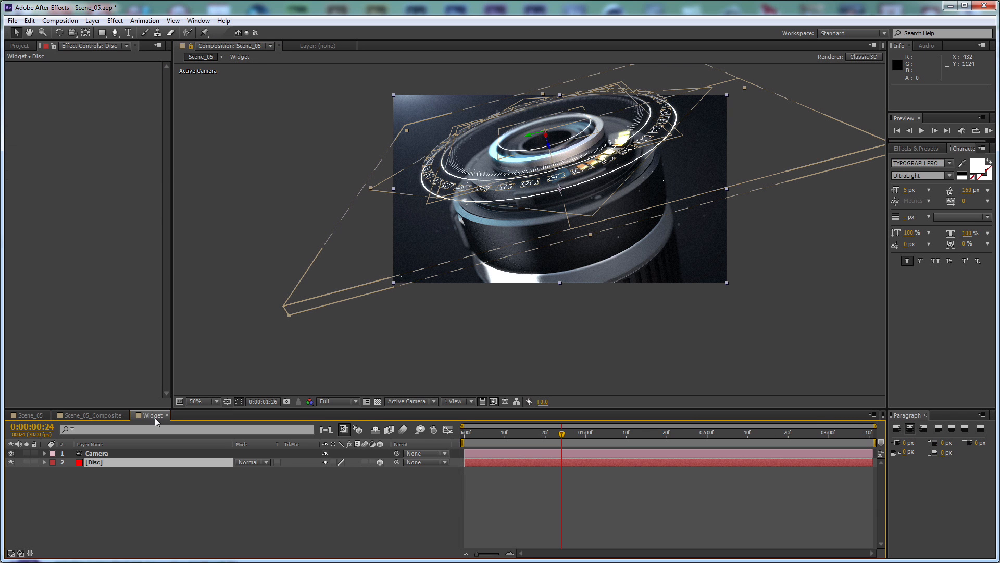
{"action": "left_click", "coordinate": [167, 415]}
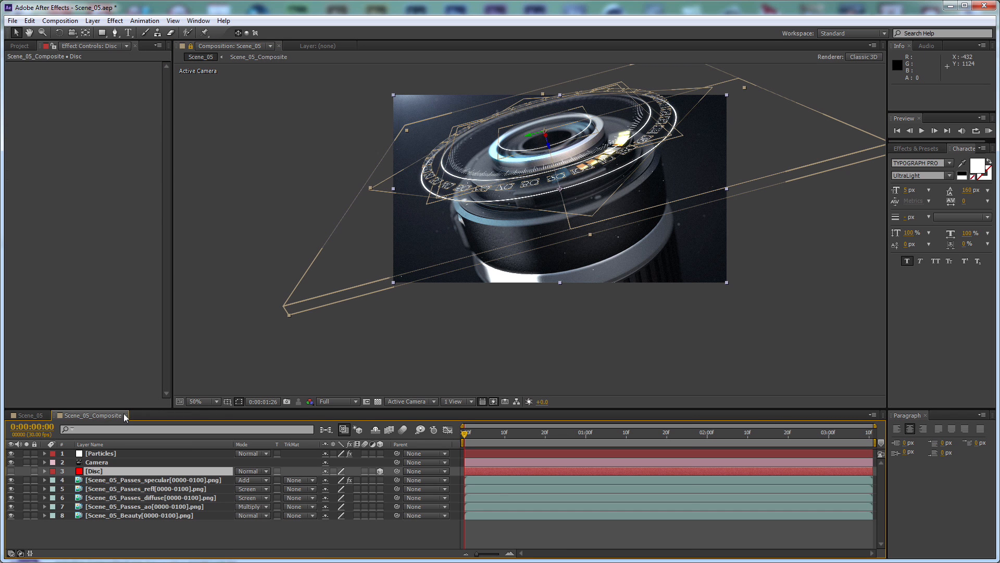
{"action": "left_click", "coordinate": [127, 415]}
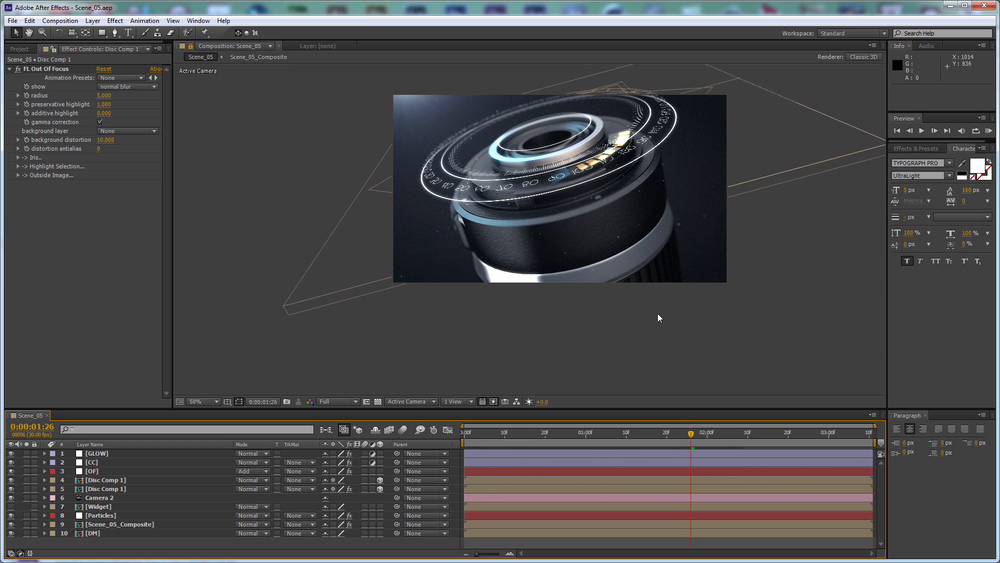
{"action": "left_click_drag", "start_coordinate": [623, 157], "coordinate": [616, 187]}
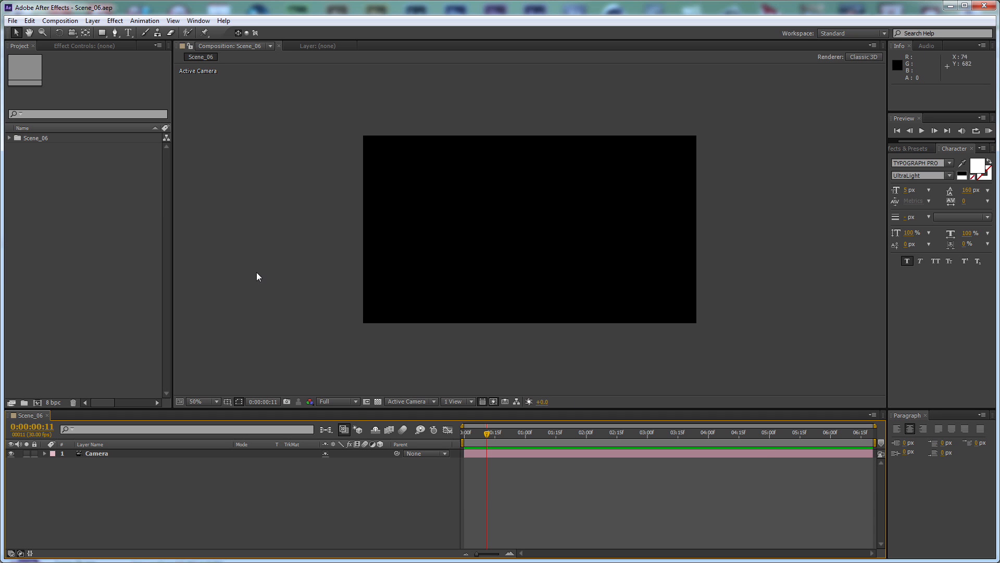
In the Scene_06 project, add the Scene_06_Beauty sequence below the Camera layer and place the Scene_06_Passes_ao sequence above it
{"action": "left_click", "coordinate": [9, 138]}
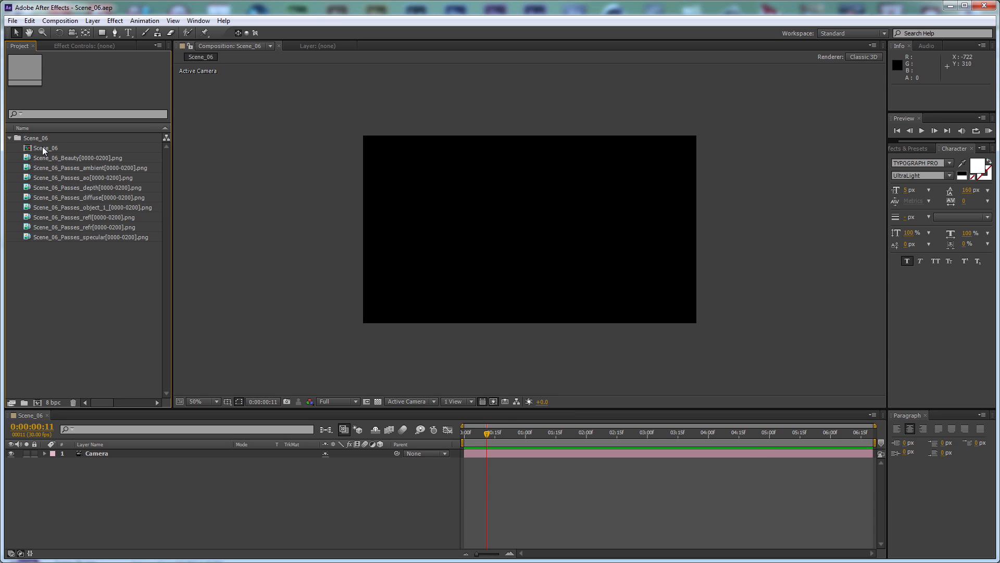
{"action": "left_click_drag", "start_coordinate": [79, 159], "coordinate": [562, 438]}
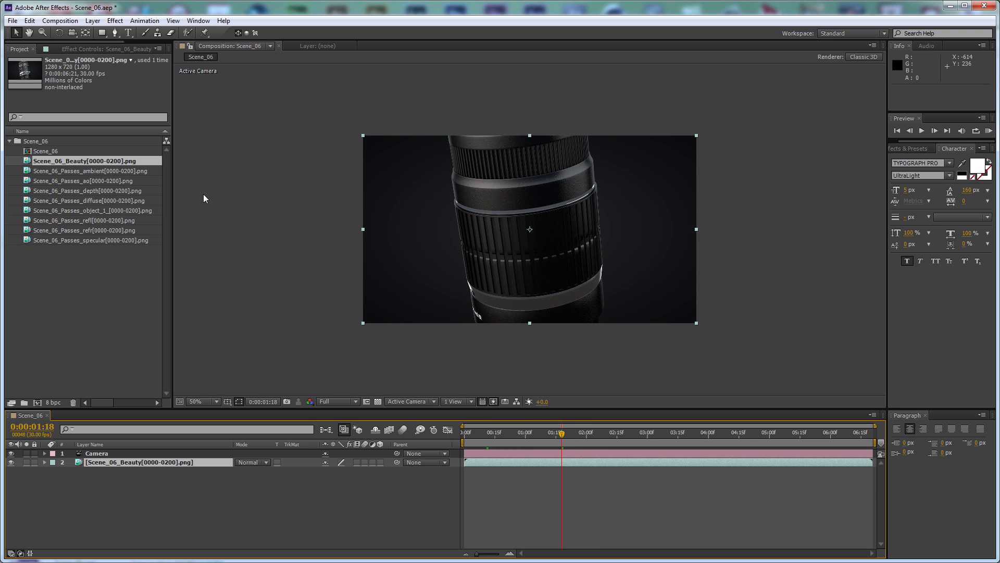
{"action": "left_click_drag", "start_coordinate": [107, 180], "coordinate": [214, 459]}
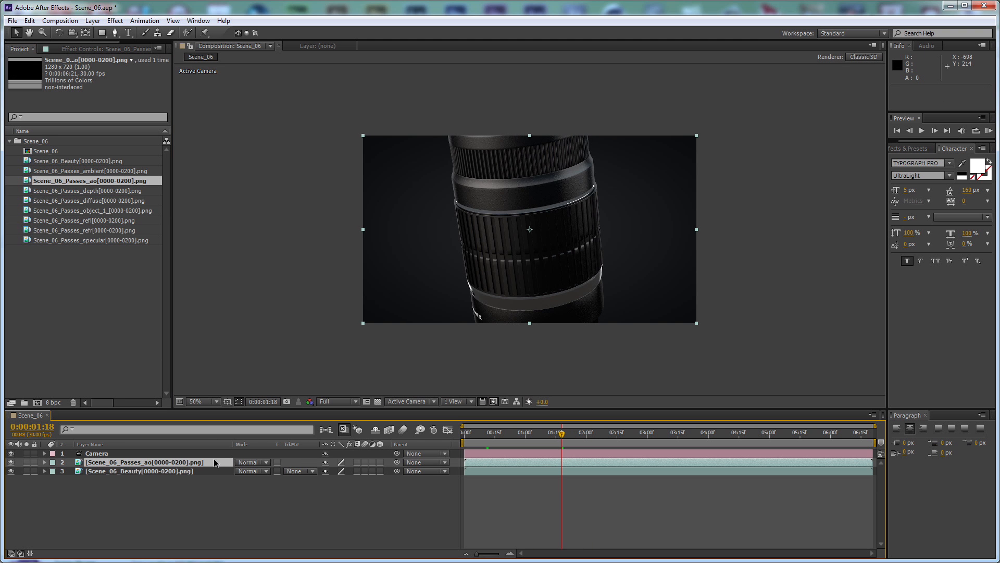
Set the Scene_06_Passes_ao layer's blending mode to Multiply and its opacity to 50%
{"action": "left_click", "coordinate": [250, 462]}
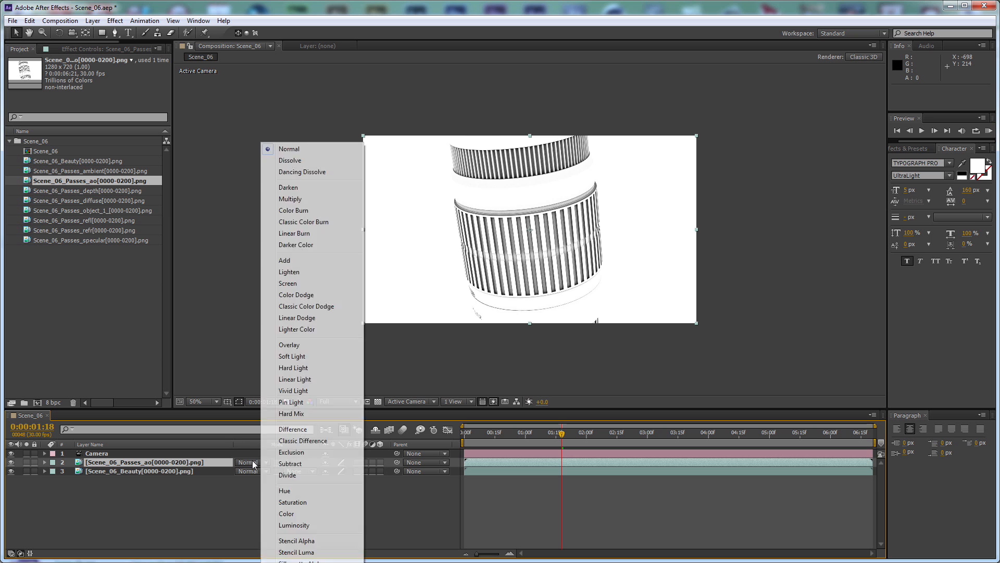
{"action": "left_click", "coordinate": [298, 195]}
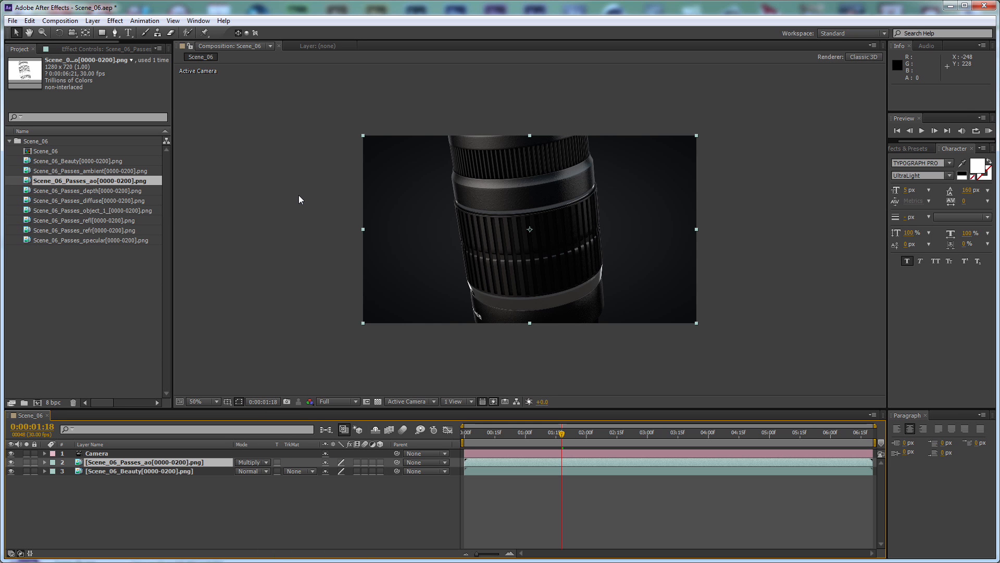
{"action": "key", "text": "t"}
{"action": "left_click", "coordinate": [329, 470]}
{"action": "type", "text": "50"}
{"action": "key", "text": "Return"}
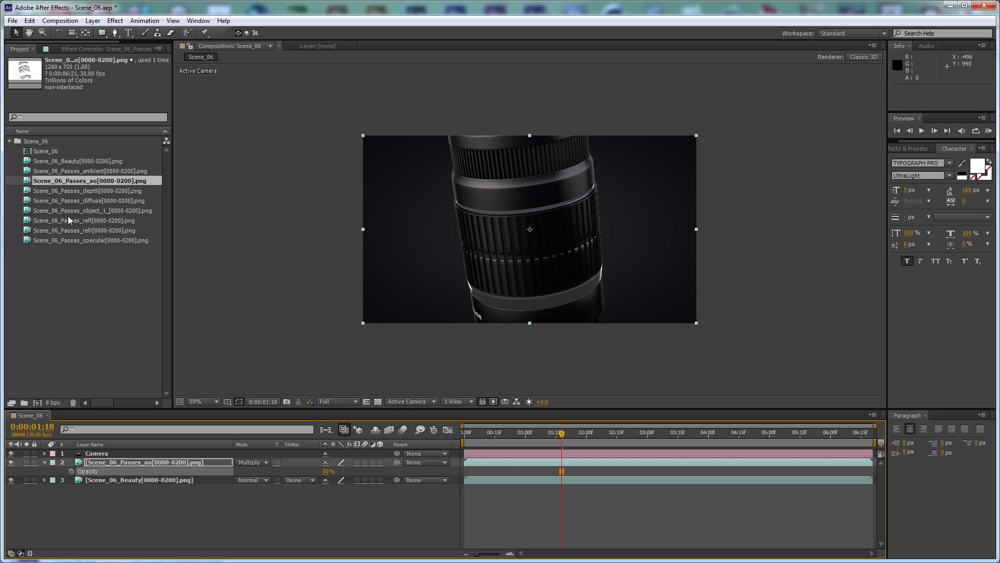
Add the Scene_06_Passes_diffuse sequence above the ao layer, blended with Screen at 75% opacity
{"action": "left_click", "coordinate": [92, 201]}
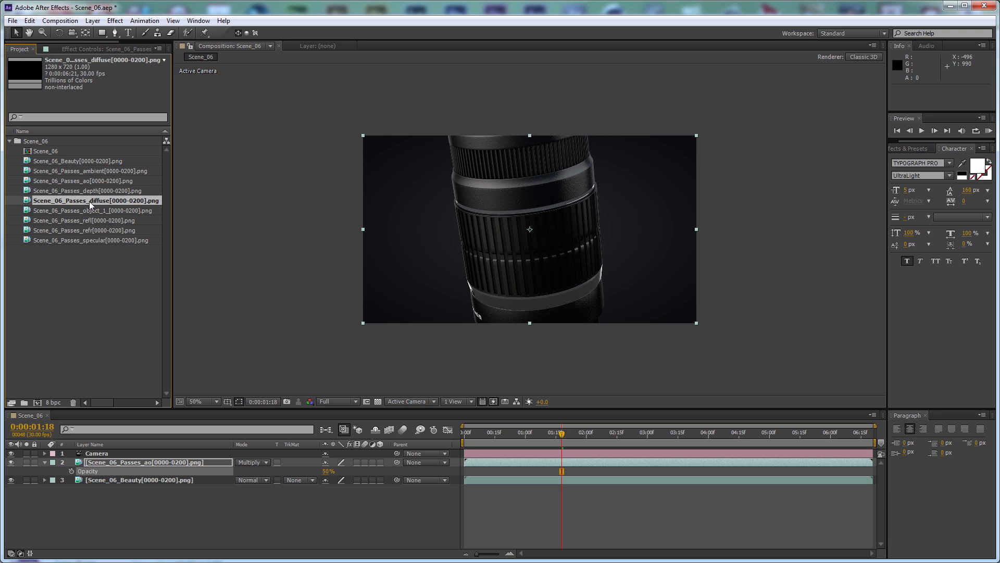
{"action": "left_click_drag", "start_coordinate": [87, 202], "coordinate": [197, 458]}
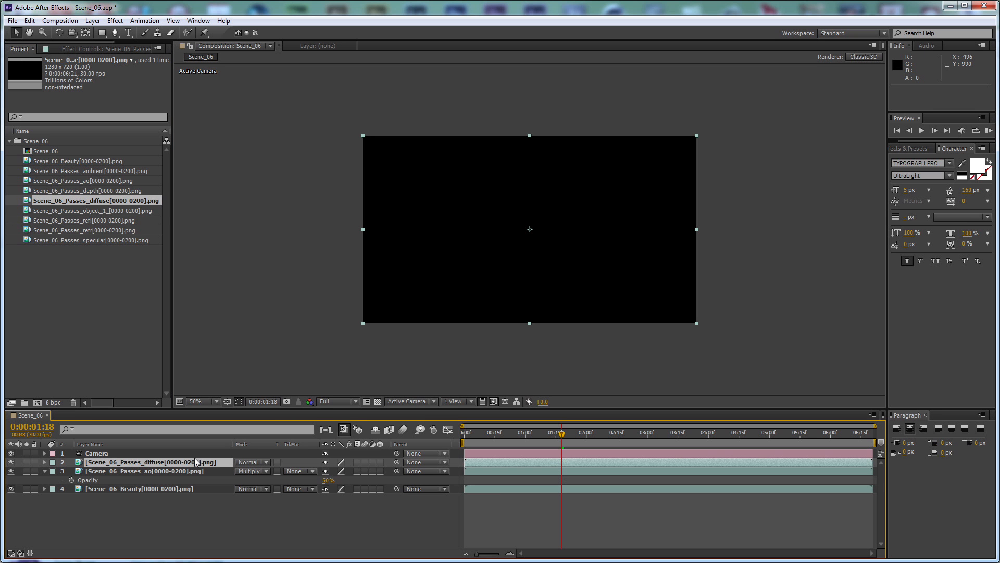
{"action": "left_click", "coordinate": [248, 462]}
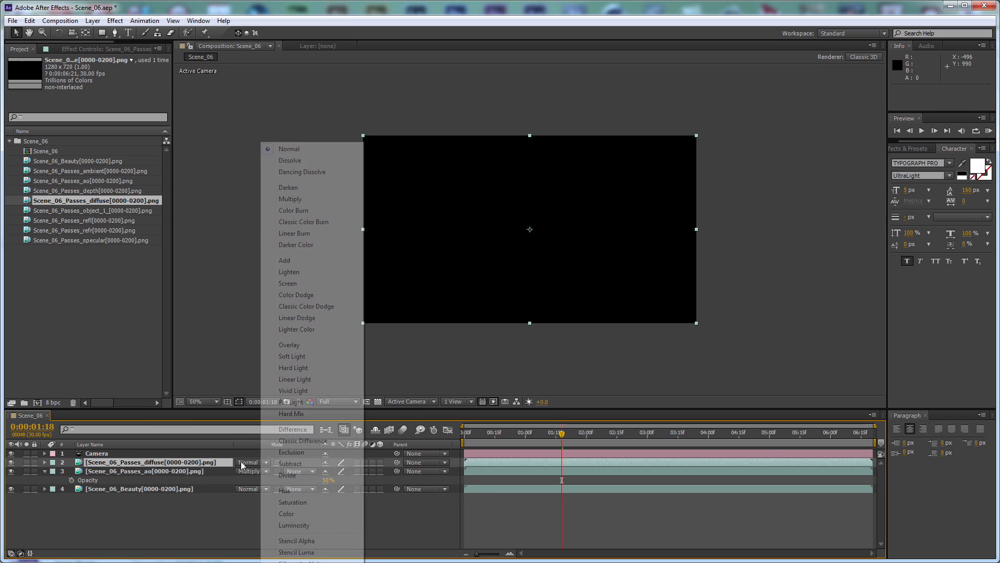
{"action": "left_click", "coordinate": [289, 283]}
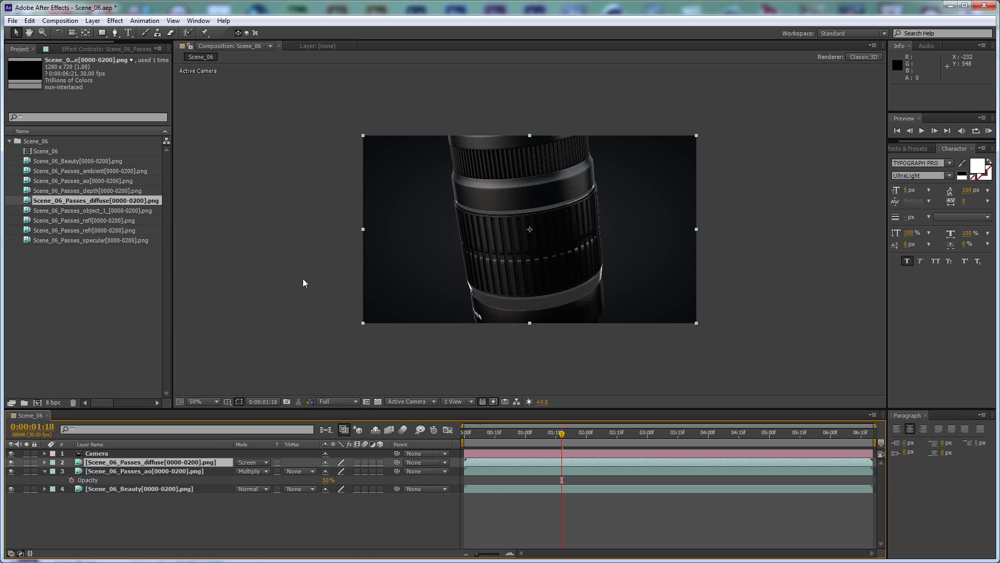
{"action": "key", "text": "t"}
{"action": "left_click", "coordinate": [330, 471]}
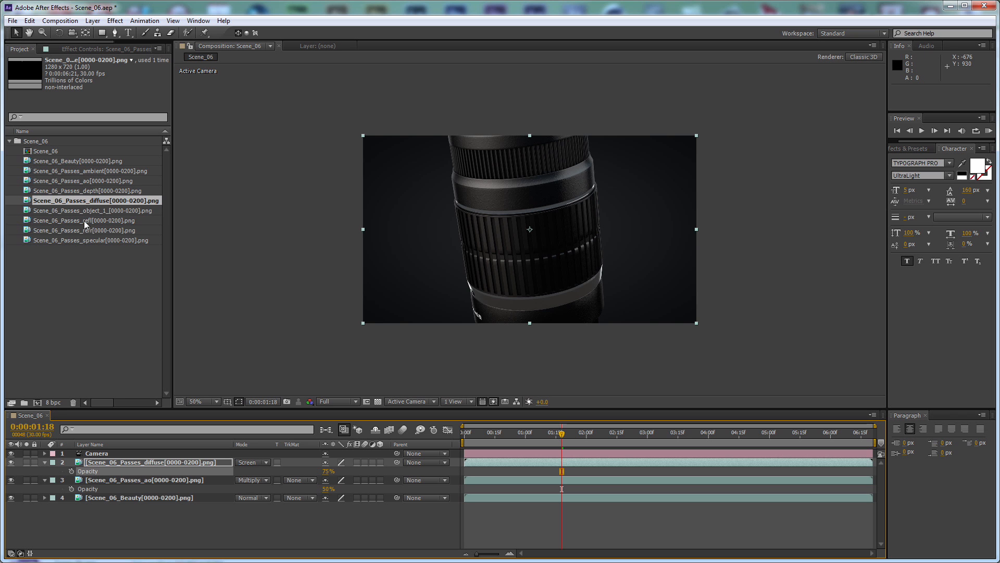
Add the Scene_06_Passes_specular sequence above the diffuse layer, with Add blending mode and 50% opacity
{"action": "left_click_drag", "start_coordinate": [95, 240], "coordinate": [164, 462]}
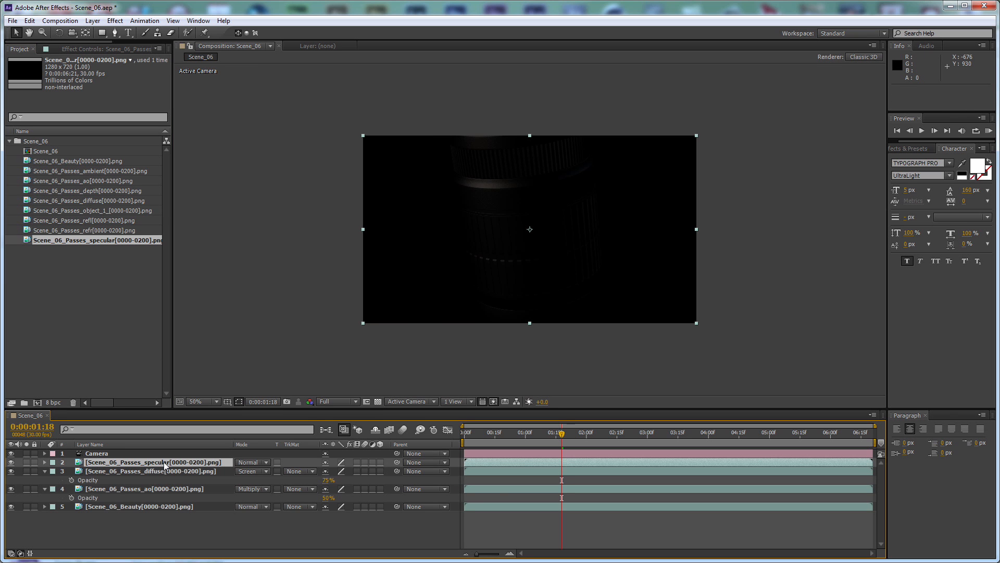
{"action": "left_click", "coordinate": [253, 462]}
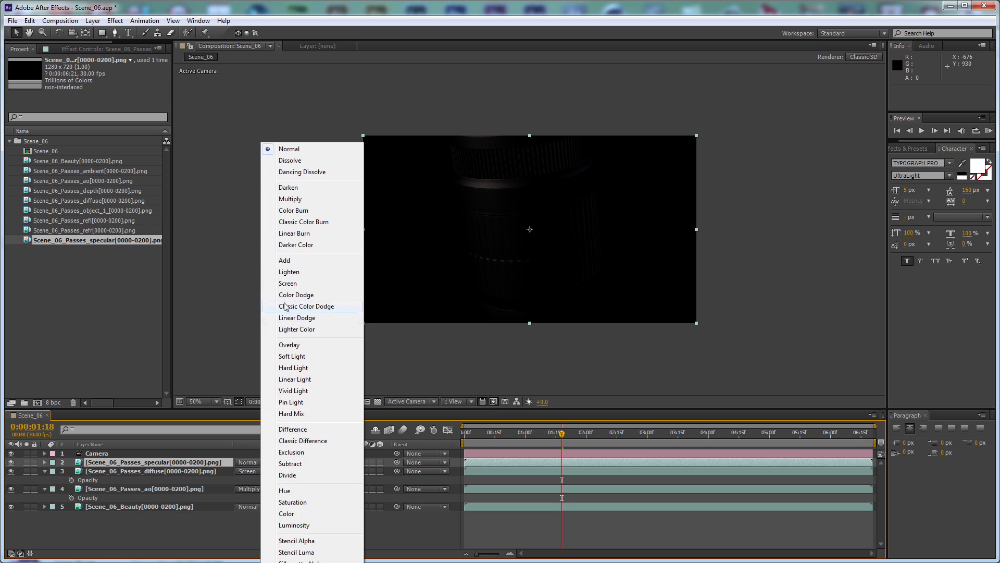
{"action": "left_click", "coordinate": [284, 260]}
{"action": "key", "text": "t"}
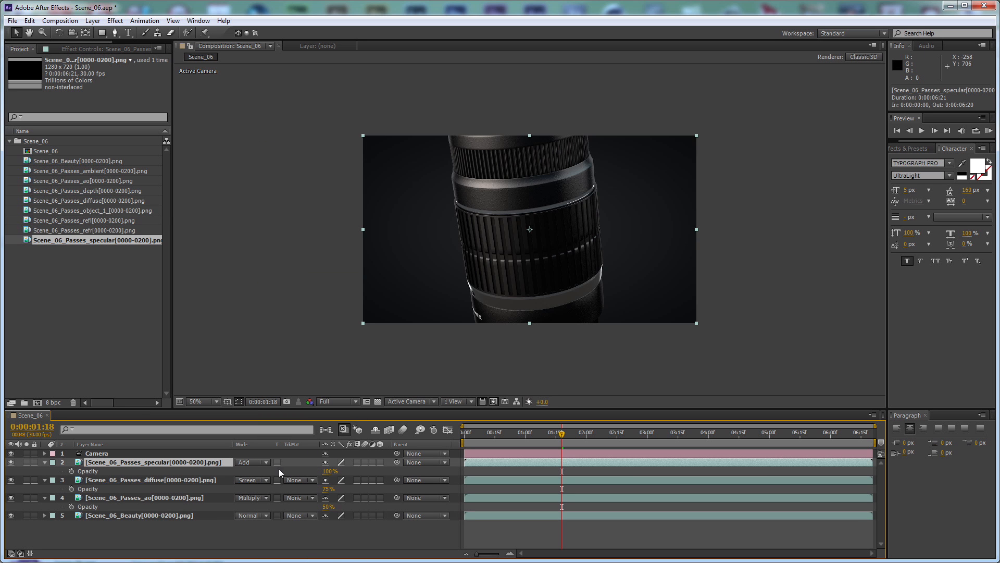
{"action": "left_click", "coordinate": [324, 471]}
{"action": "type", "text": "50"}
{"action": "key", "text": "Return"}
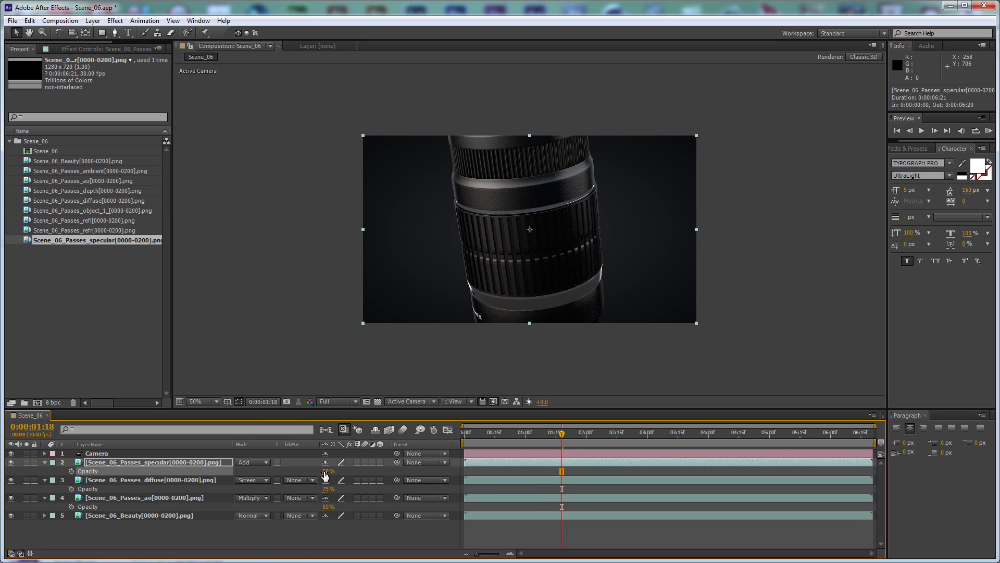
Apply Levels to the specular layer with Input Black 10 and Input White 150, and check the layer in solo
{"action": "left_click", "coordinate": [113, 20]}
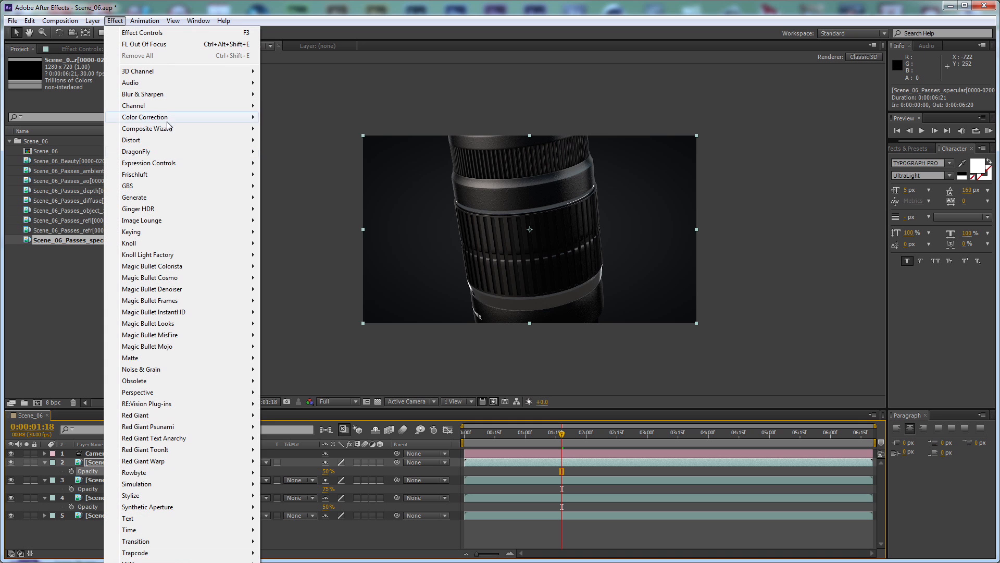
{"action": "mouse_move", "coordinate": [167, 118]}
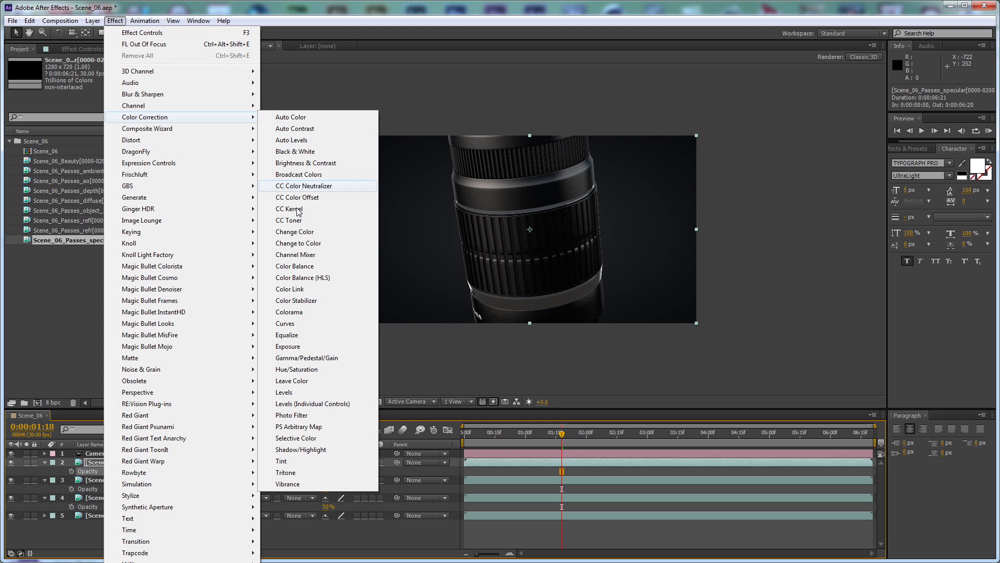
{"action": "left_click", "coordinate": [300, 392]}
{"action": "left_click", "coordinate": [101, 160]}
{"action": "type", "text": "10"}
{"action": "key", "text": "Tab"}
{"action": "type", "text": "150"}
{"action": "key", "text": "Return"}
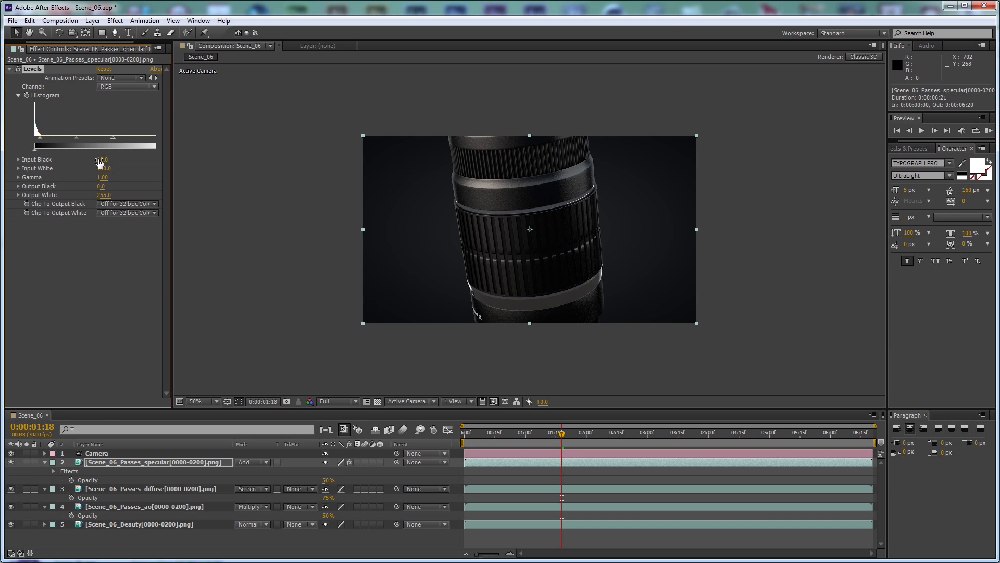
{"action": "left_click", "coordinate": [26, 462]}
{"action": "left_click", "coordinate": [27, 462]}
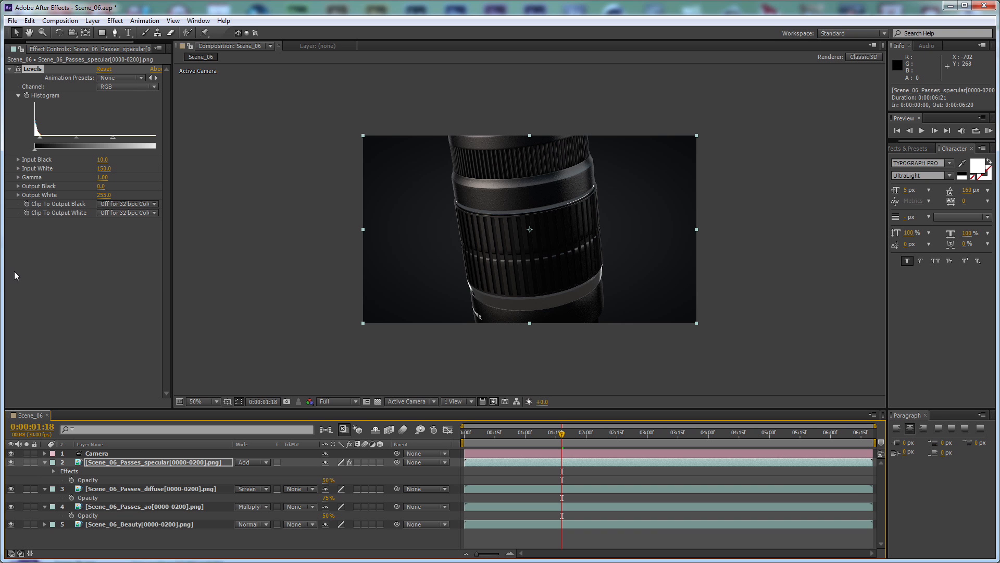
Add the Scene_06_Passes_ambient sequence above the specular layer and set its blending mode to Screen
{"action": "left_click", "coordinate": [22, 48]}
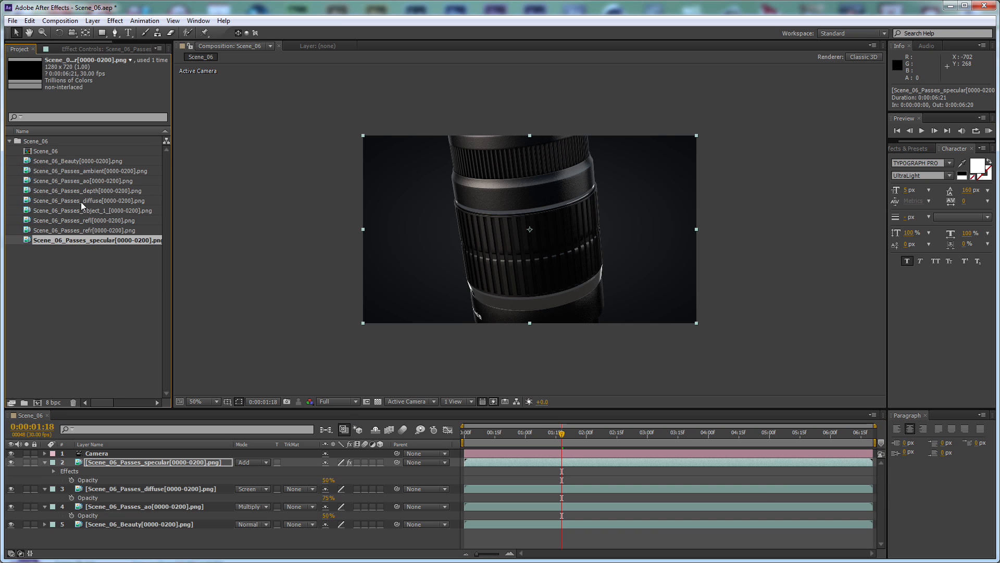
{"action": "left_click_drag", "start_coordinate": [99, 171], "coordinate": [190, 464]}
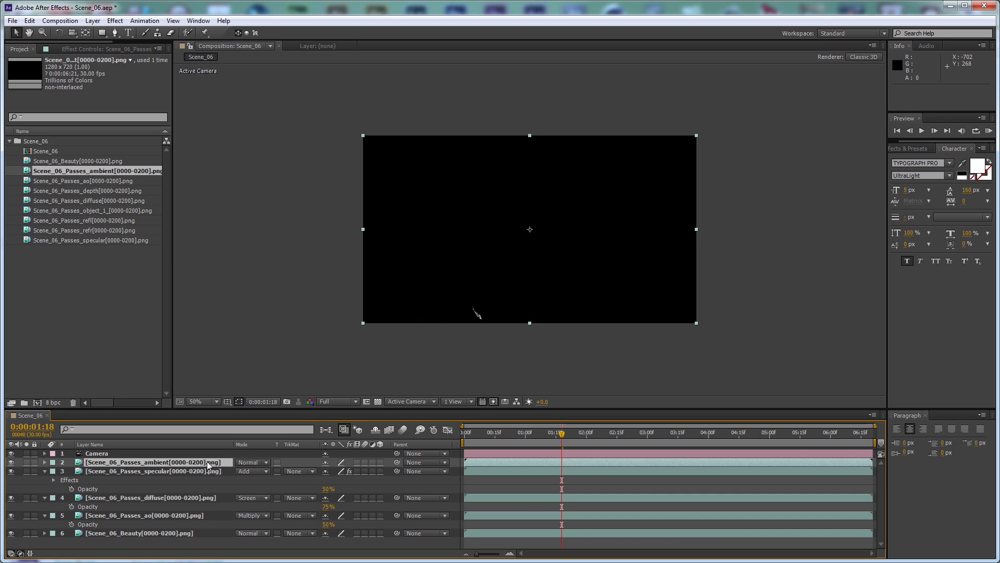
{"action": "left_click", "coordinate": [243, 462]}
{"action": "left_click", "coordinate": [284, 284]}
At 0:00:02:25, compare the image with and without the ambient layer, and set that layer's opacity to 50%
{"action": "left_click_drag", "start_coordinate": [573, 444], "coordinate": [639, 440]}
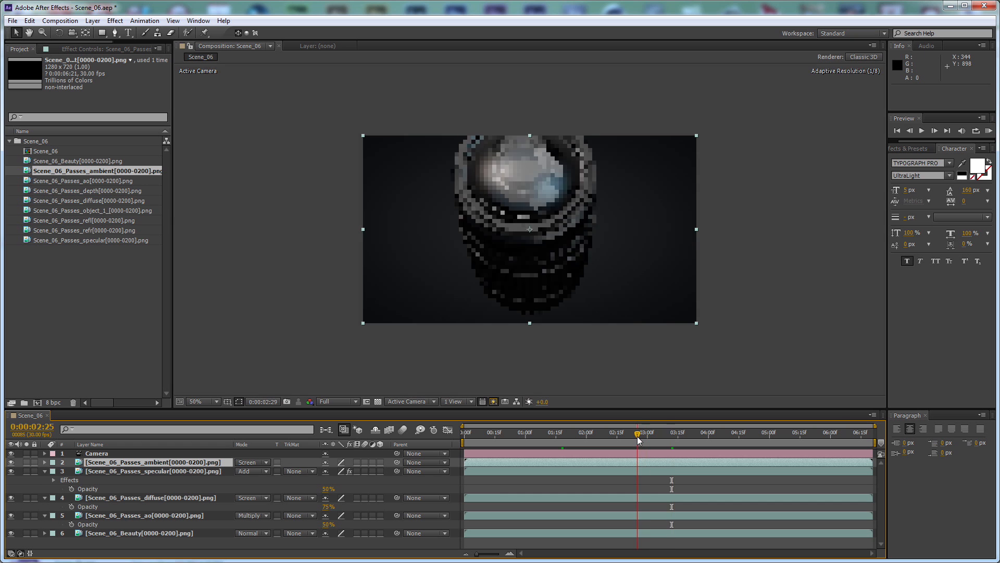
{"action": "left_click", "coordinate": [11, 462]}
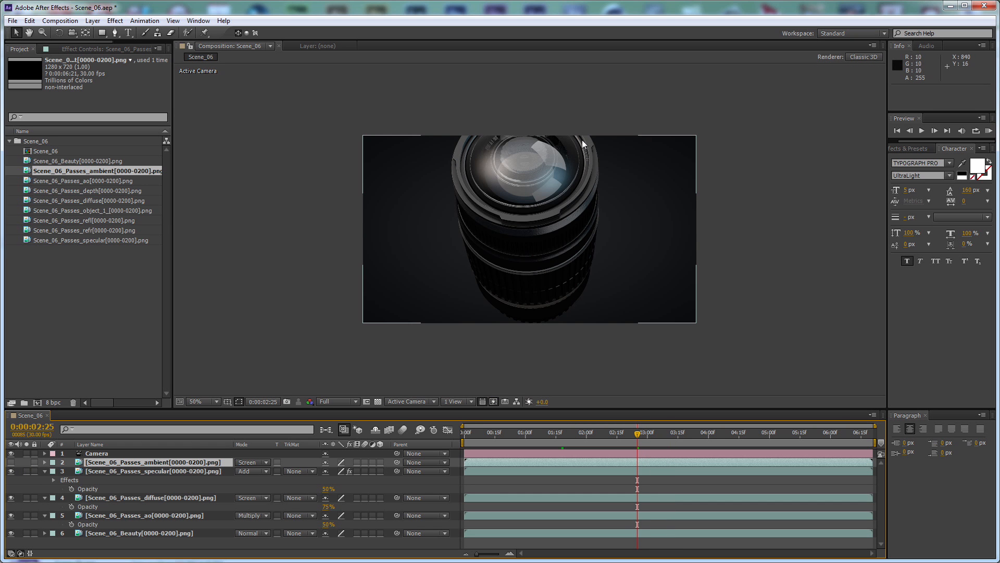
{"action": "left_click", "coordinate": [11, 462]}
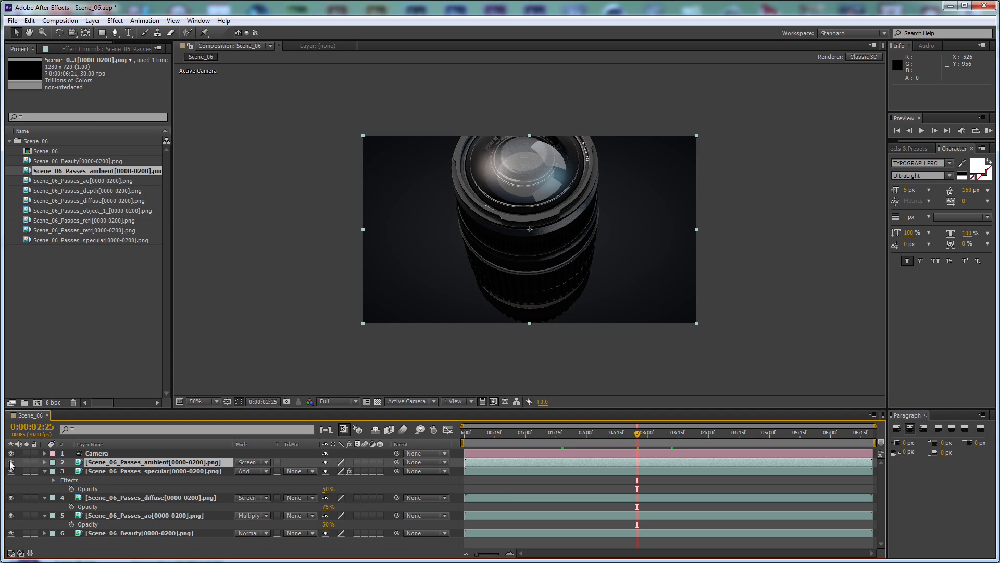
{"action": "key", "text": "t"}
{"action": "left_click", "coordinate": [330, 471]}
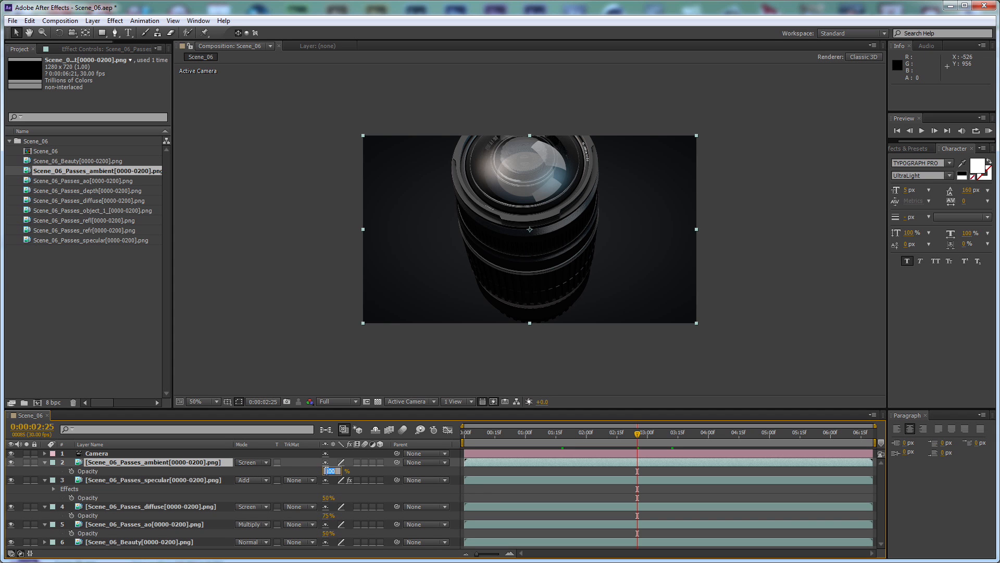
{"action": "key", "text": "Return"}
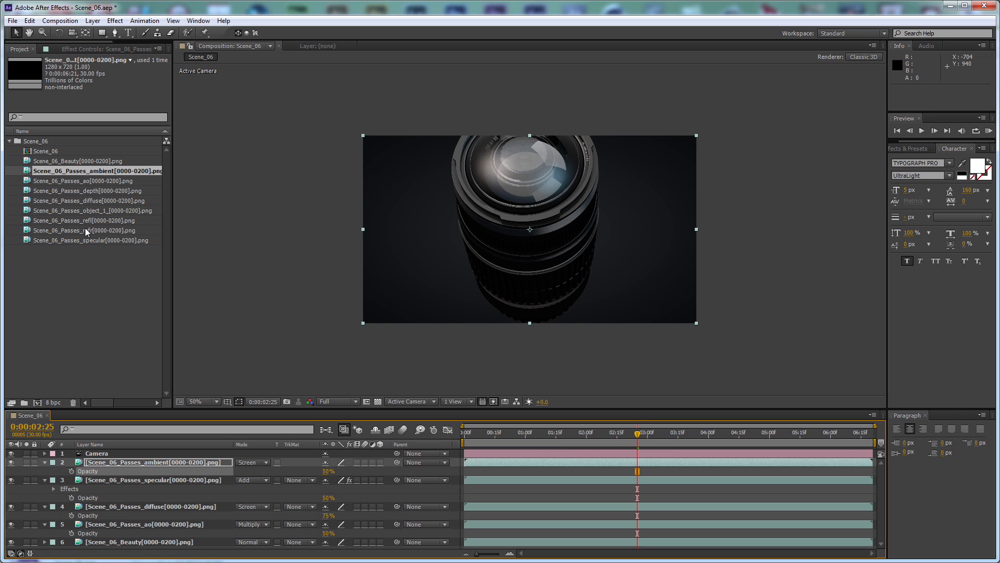
Add the Scene_06_Passes_refl sequence above the ambient layer, blended with Screen at 50% opacity
{"action": "left_click_drag", "start_coordinate": [84, 221], "coordinate": [258, 458]}
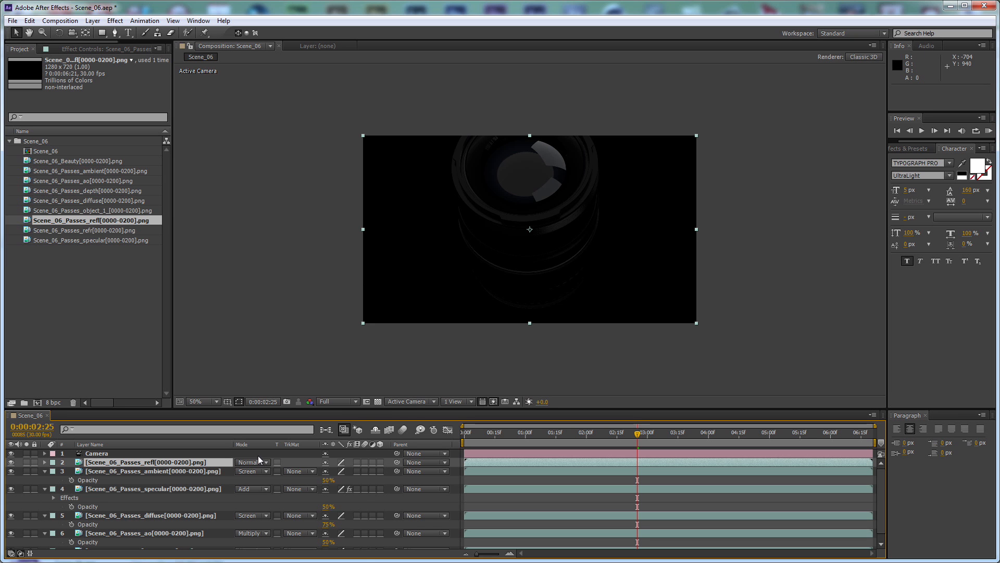
{"action": "left_click", "coordinate": [263, 460]}
{"action": "left_click", "coordinate": [288, 284]}
{"action": "key", "text": "t"}
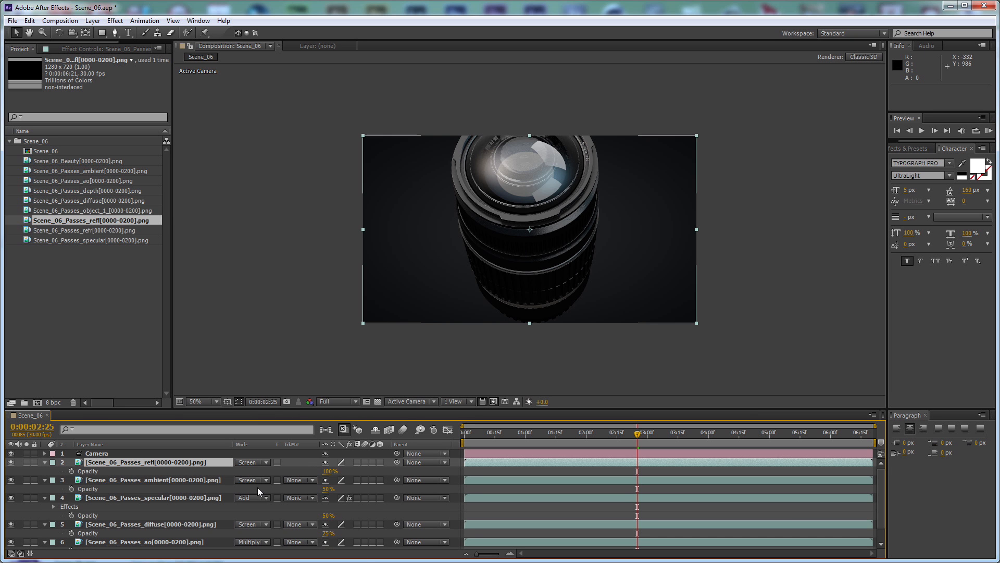
{"action": "left_click", "coordinate": [327, 471]}
{"action": "type", "text": "50"}
{"action": "key", "text": "Return"}
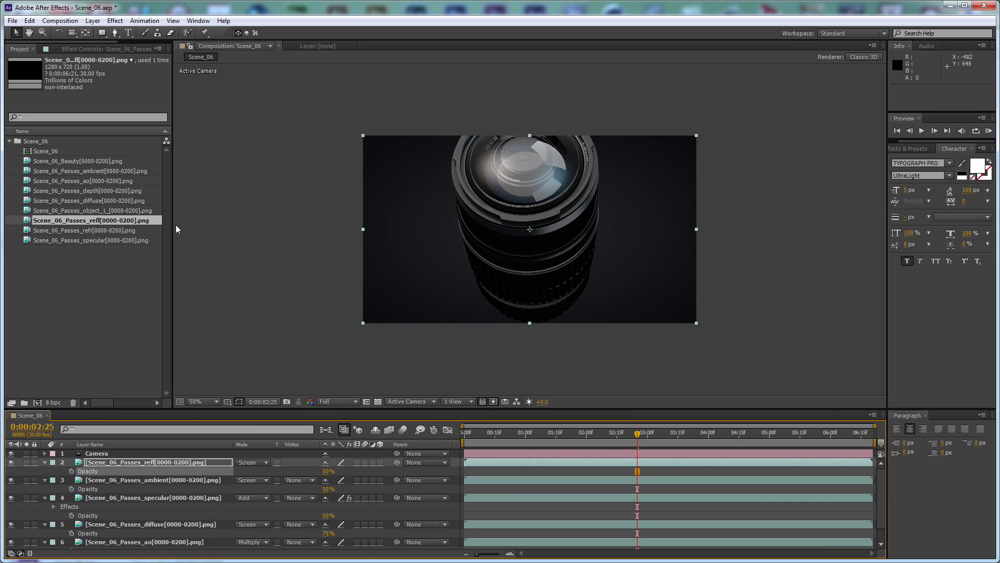
Add the Scene_06_Passes_refr sequence above the refl layer, with Add blending mode and 75% opacity, and inspect the lens glass up close
{"action": "left_click_drag", "start_coordinate": [77, 229], "coordinate": [142, 454]}
{"action": "left_click", "coordinate": [248, 462]}
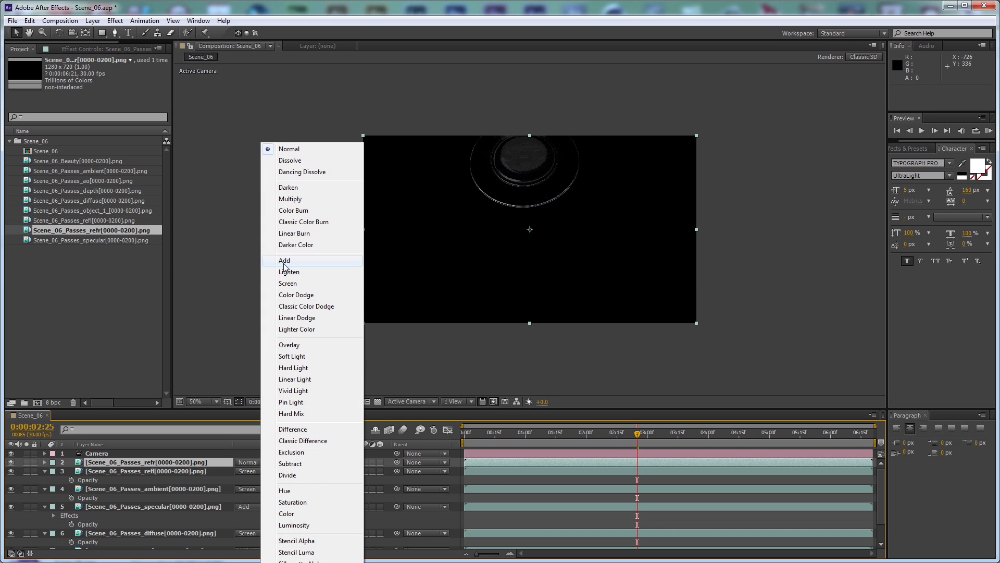
{"action": "left_click", "coordinate": [284, 262]}
{"action": "key", "text": "t"}
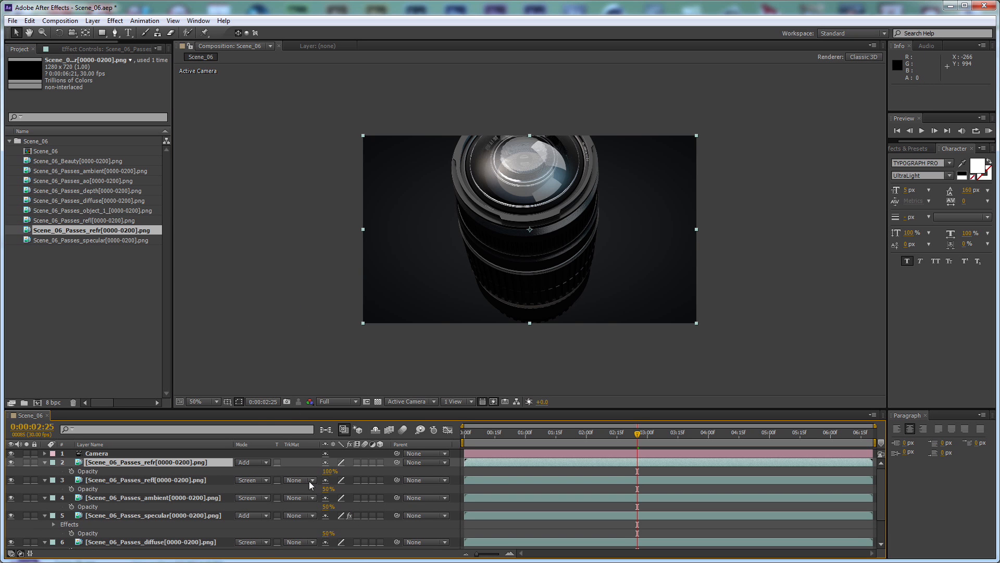
{"action": "left_click", "coordinate": [329, 471]}
{"action": "type", "text": "75"}
{"action": "key", "text": "Return"}
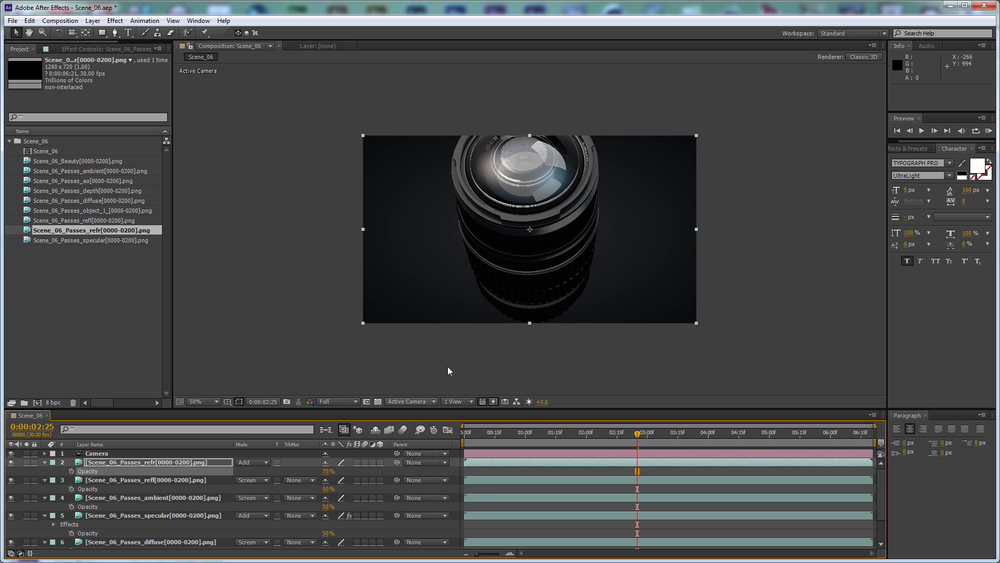
{"action": "scroll", "coordinate": [529, 148], "scroll_direction": "up", "scroll_amount": 1}
{"action": "key", "text": "space"}
{"action": "left_click_drag", "start_coordinate": [530, 176], "coordinate": [546, 267]}
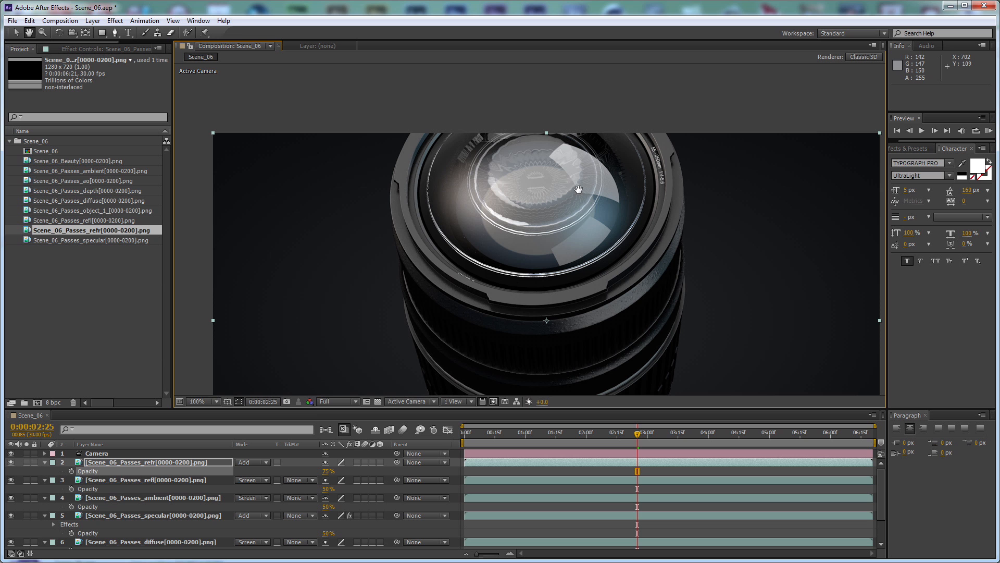
{"action": "key", "text": "v"}
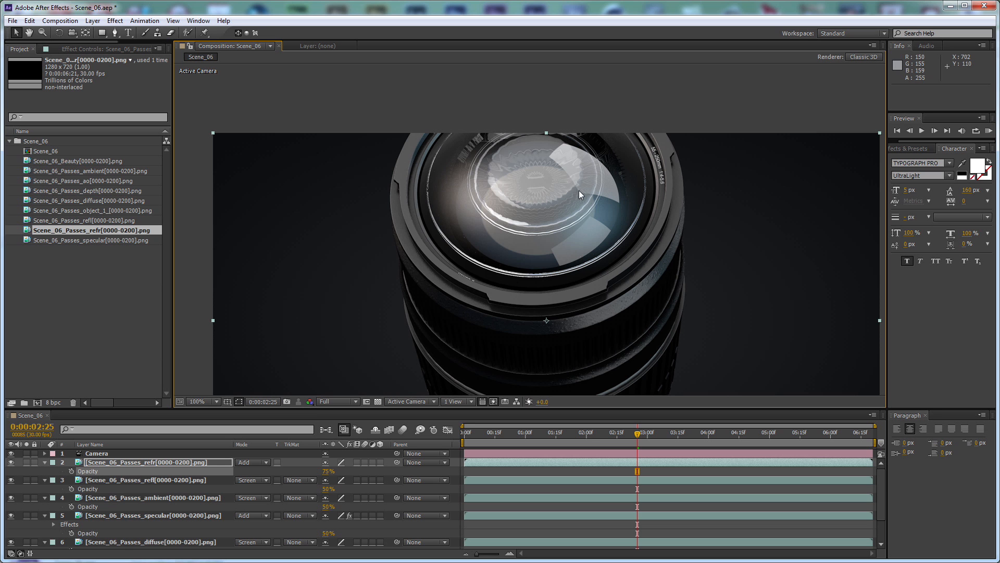
Collapse the properties of all Scene_06 layers and clear the selection
{"action": "key", "text": "ctrl+a"}
{"action": "left_click", "coordinate": [45, 462]}
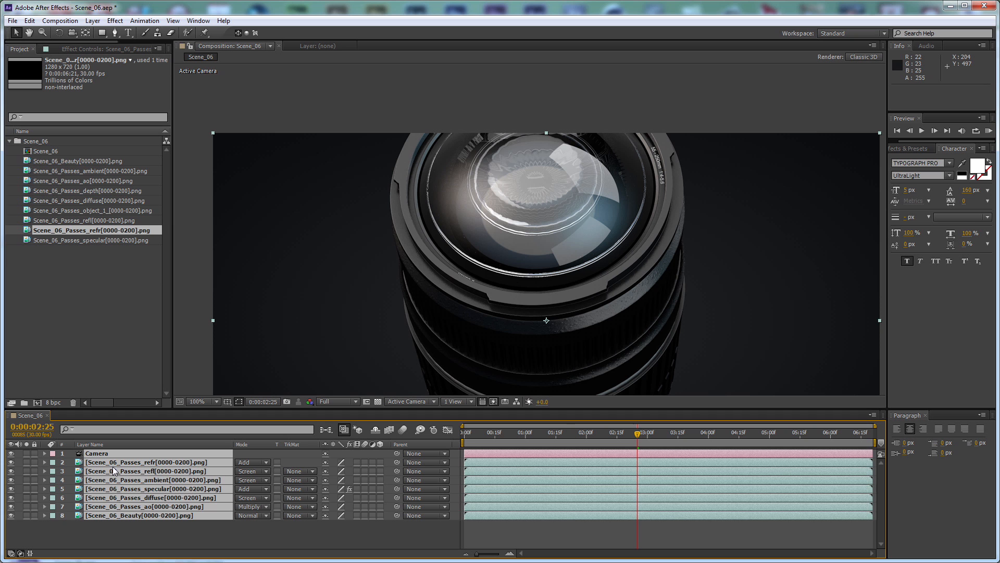
{"action": "left_click", "coordinate": [229, 534]}
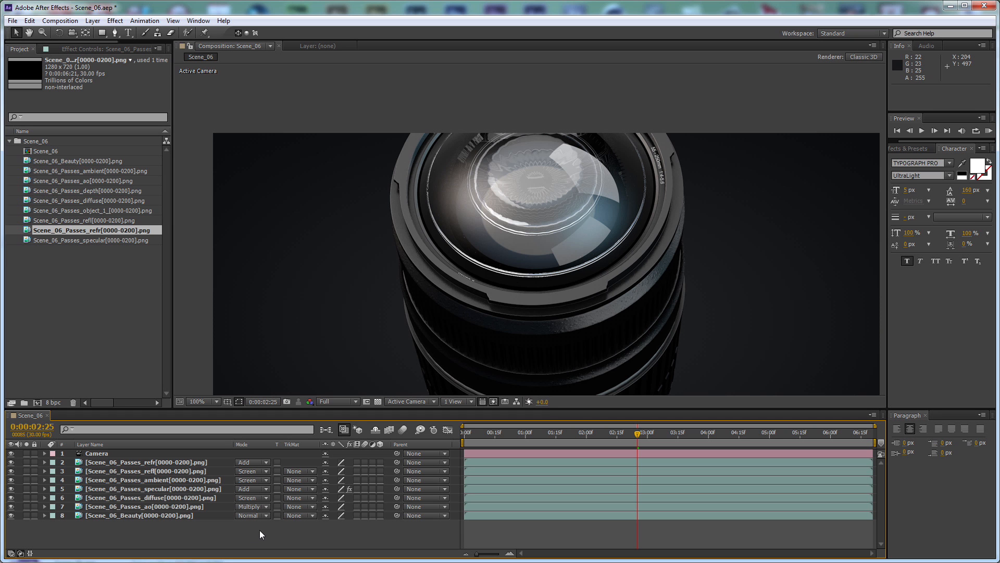
Pre-compose the beauty layer and all pass layers, leaving out the Camera, into a composition named Scene_06_Composite
{"action": "left_click_drag", "start_coordinate": [267, 533], "coordinate": [180, 464]}
{"action": "key", "text": "ctrl+shift+c"}
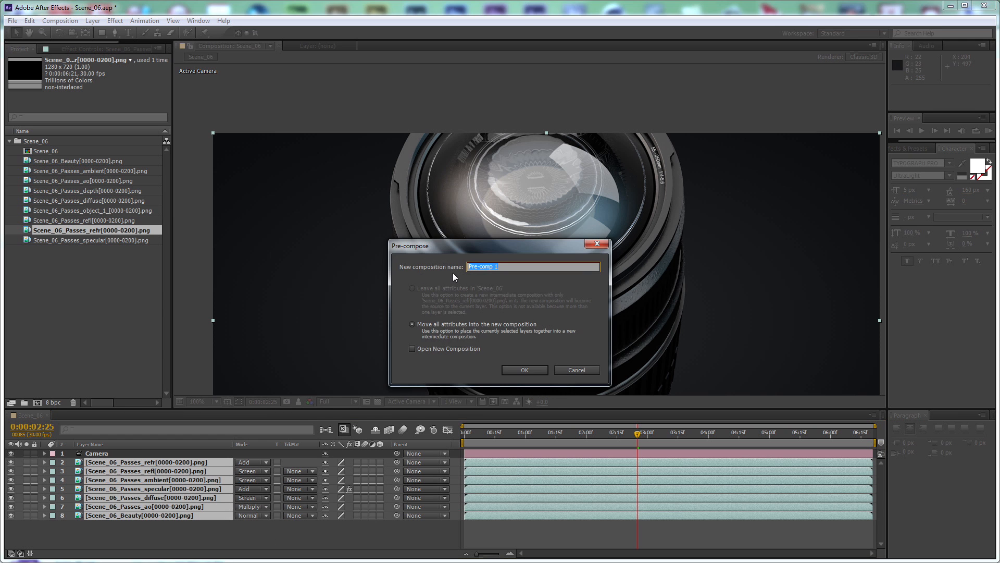
{"action": "type", "text": "Scene_06_Composite"}
{"action": "key", "text": "Return"}
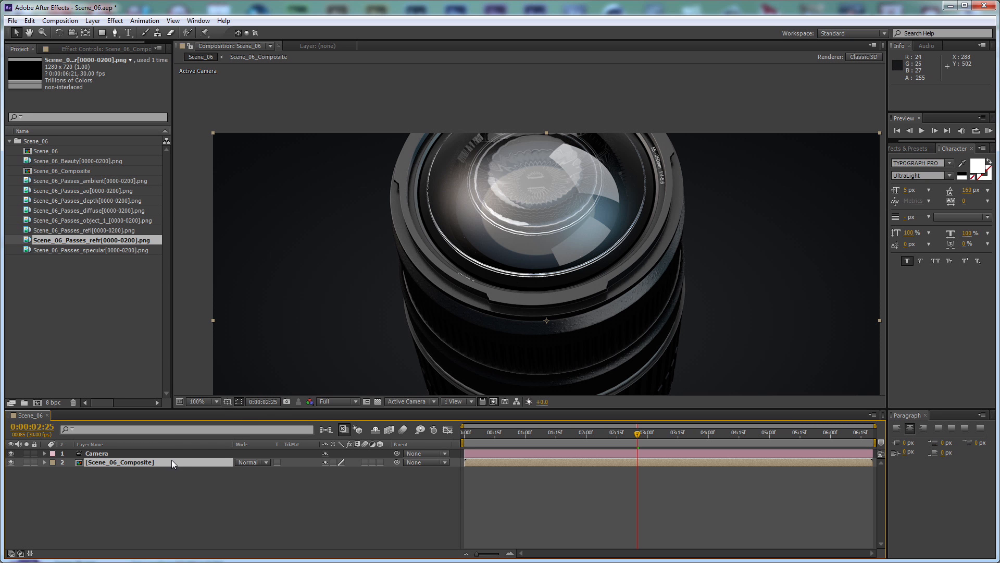
Duplicate the Scene_06_Composite layer and add a white composition-sized solid named Particles as the uppermost layer
{"action": "key", "text": "ctrl+d"}
{"action": "left_click", "coordinate": [245, 498]}
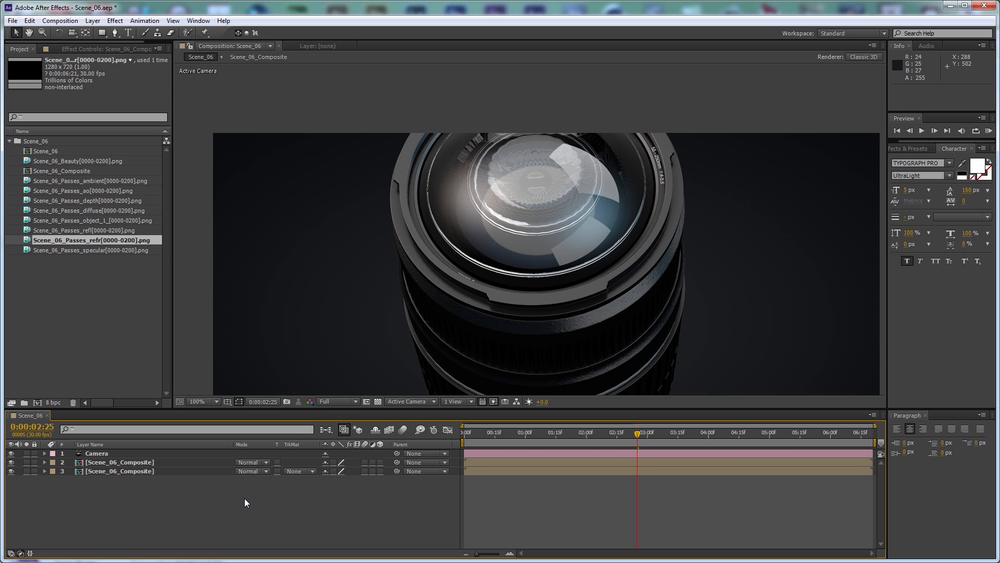
{"action": "key", "text": "ctrl+y"}
{"action": "type", "text": "Par"}
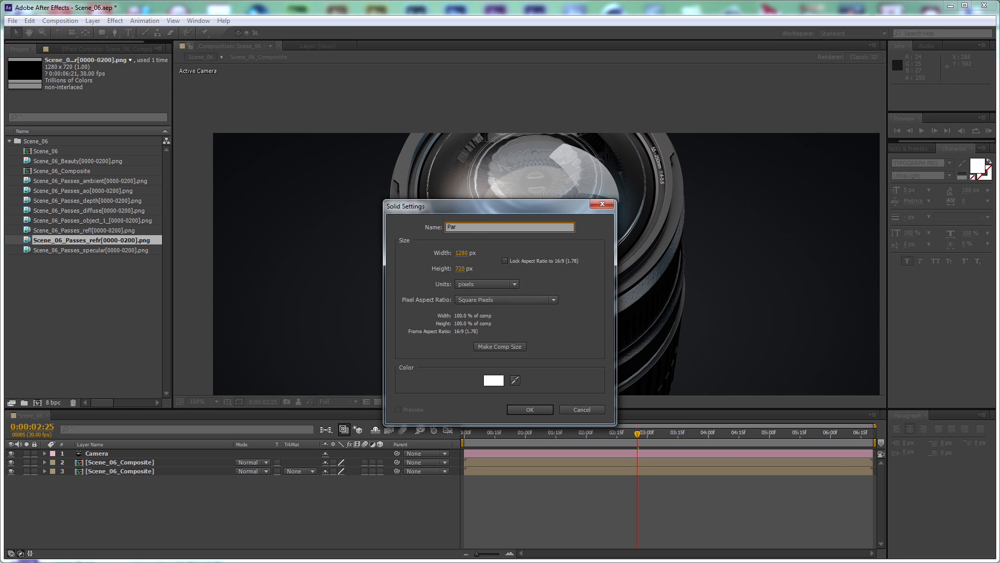
{"action": "type", "text": "ticles"}
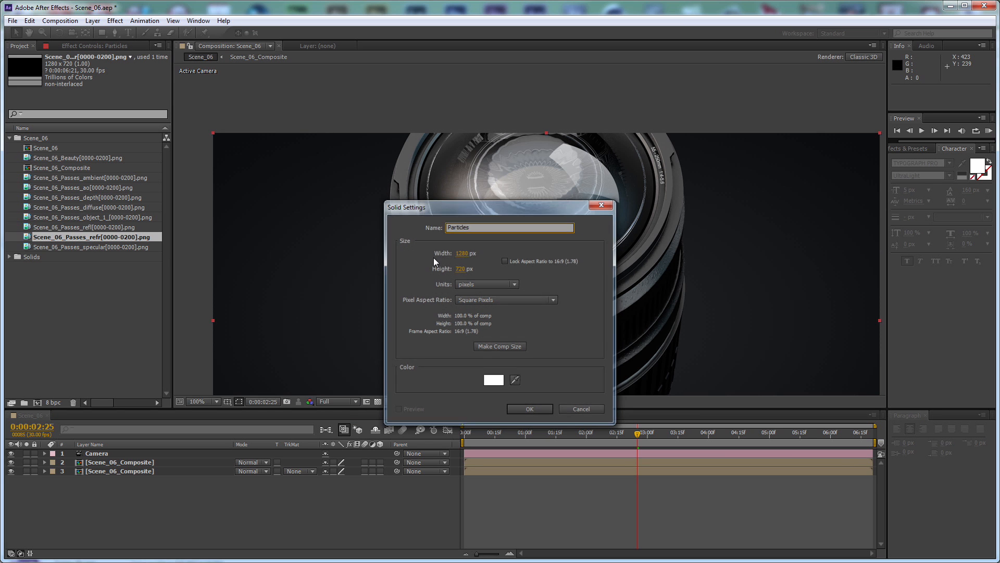
{"action": "key", "text": "Return"}
Apply the Trapcode Particular effect to the Particles solid
{"action": "left_click", "coordinate": [114, 21]}
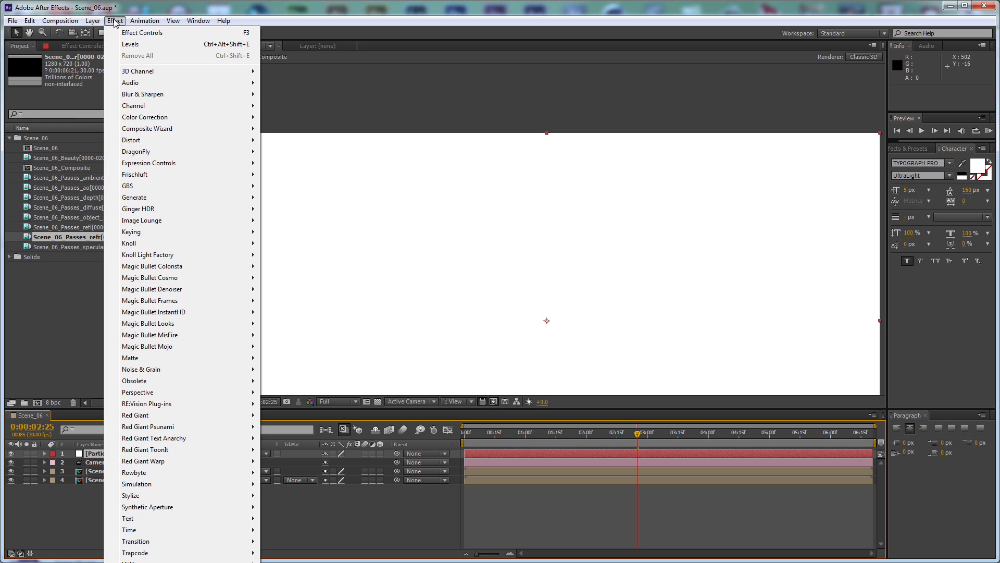
{"action": "mouse_move", "coordinate": [201, 555]}
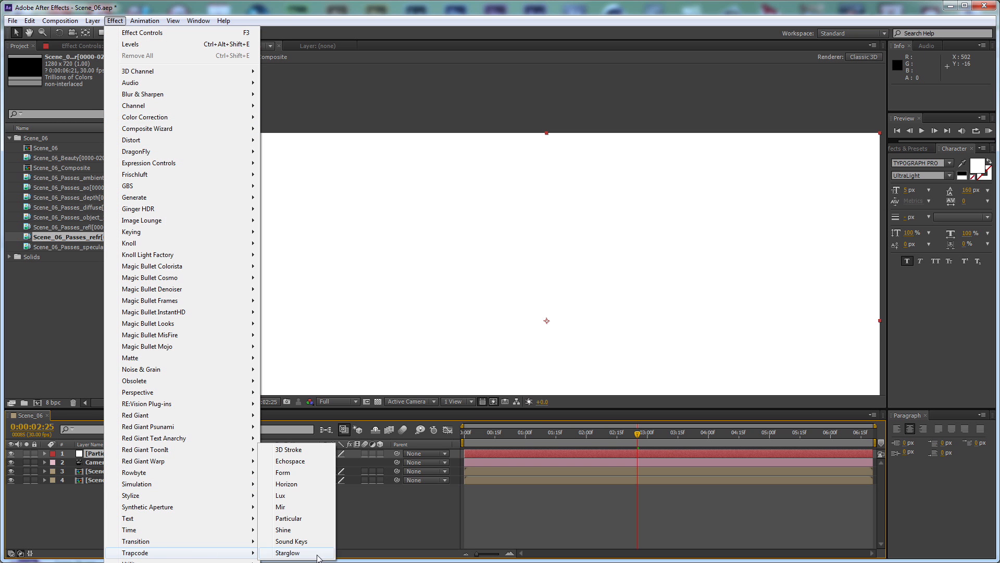
{"action": "left_click", "coordinate": [315, 517]}
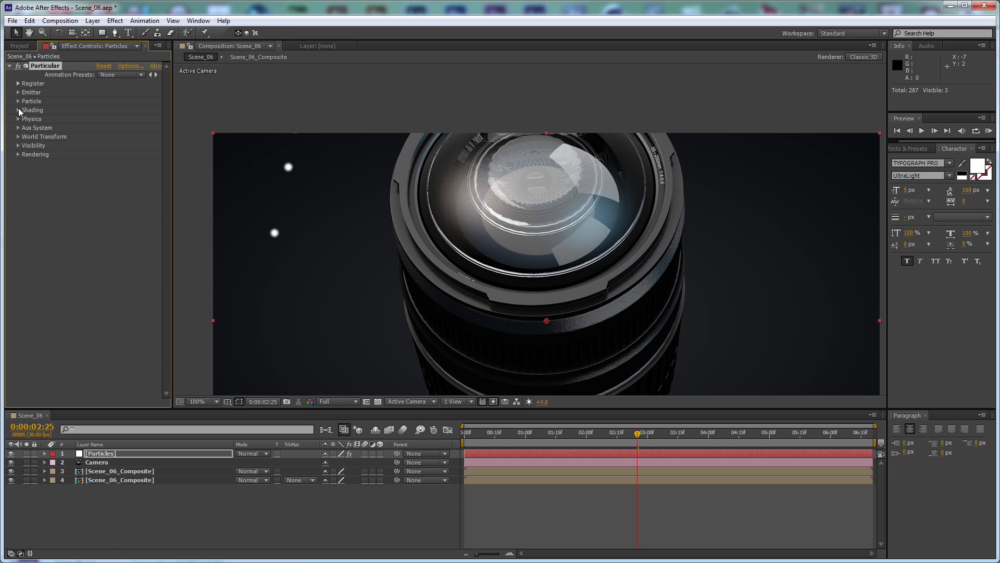
Set the Particular emitter to 750 particles per second and its Position XY to 0.0, 0.0
{"action": "left_click", "coordinate": [18, 92]}
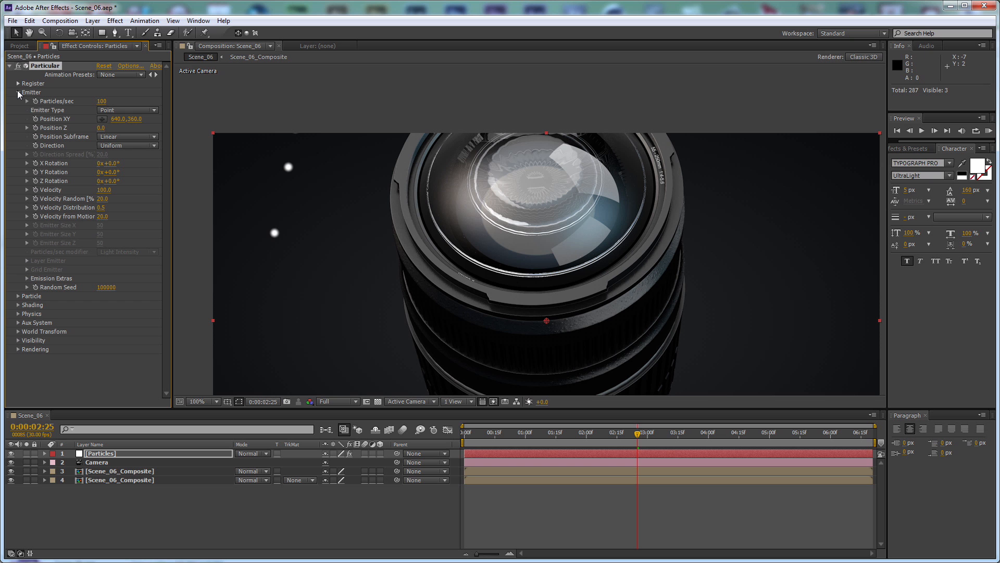
{"action": "left_click", "coordinate": [102, 101]}
{"action": "type", "text": "750"}
{"action": "key", "text": "Return"}
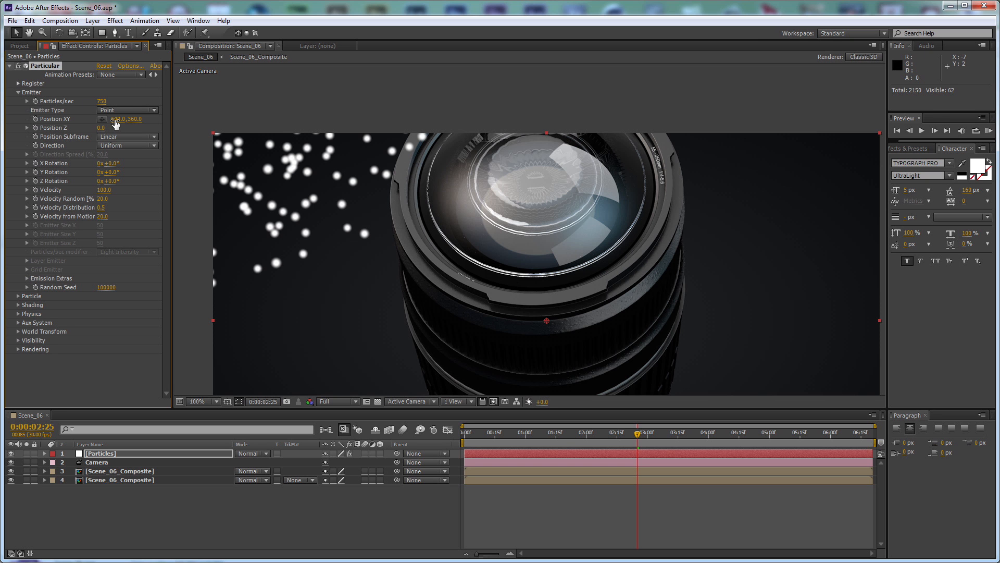
{"action": "left_click", "coordinate": [117, 119]}
{"action": "type", "text": "0"}
{"action": "key", "text": "Return"}
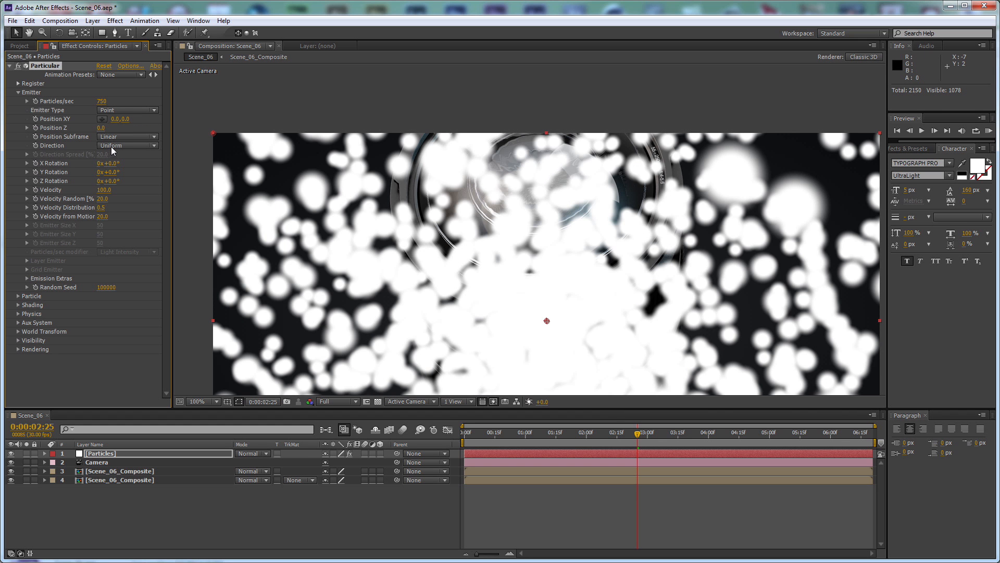
Make the emitter type Box, with a Velocity of 3 and Velocity Random of 10%
{"action": "left_click", "coordinate": [119, 111]}
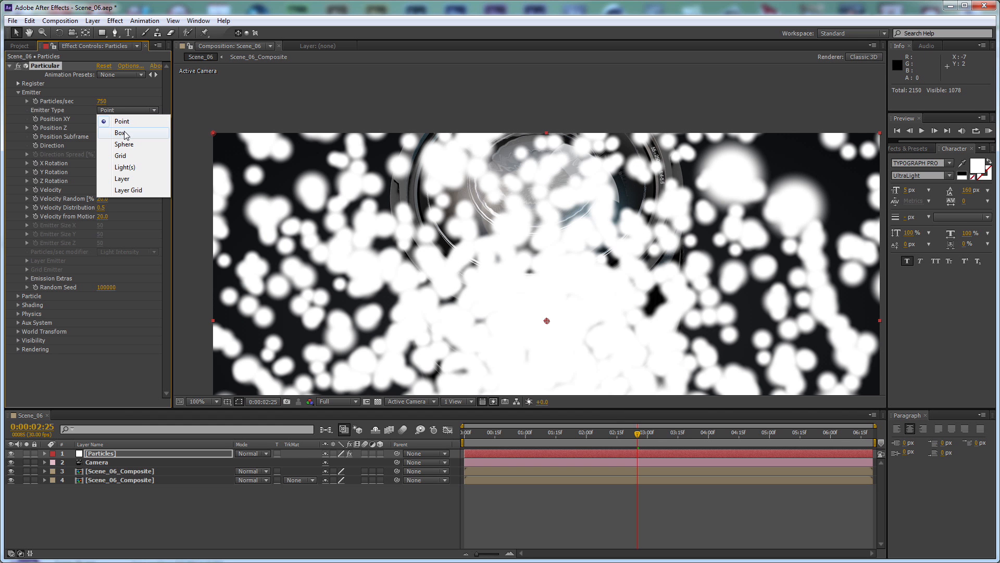
{"action": "left_click", "coordinate": [125, 134]}
{"action": "left_click", "coordinate": [105, 190]}
{"action": "type", "text": "3"}
{"action": "key", "text": "Tab"}
{"action": "type", "text": "10"}
{"action": "key", "text": "Return"}
Set the box emitter's size to 2500 in X, Y and Z
{"action": "left_click", "coordinate": [100, 225]}
{"action": "type", "text": "0"}
{"action": "key", "text": "Tab"}
{"action": "type", "text": "2500"}
{"action": "key", "text": "Tab"}
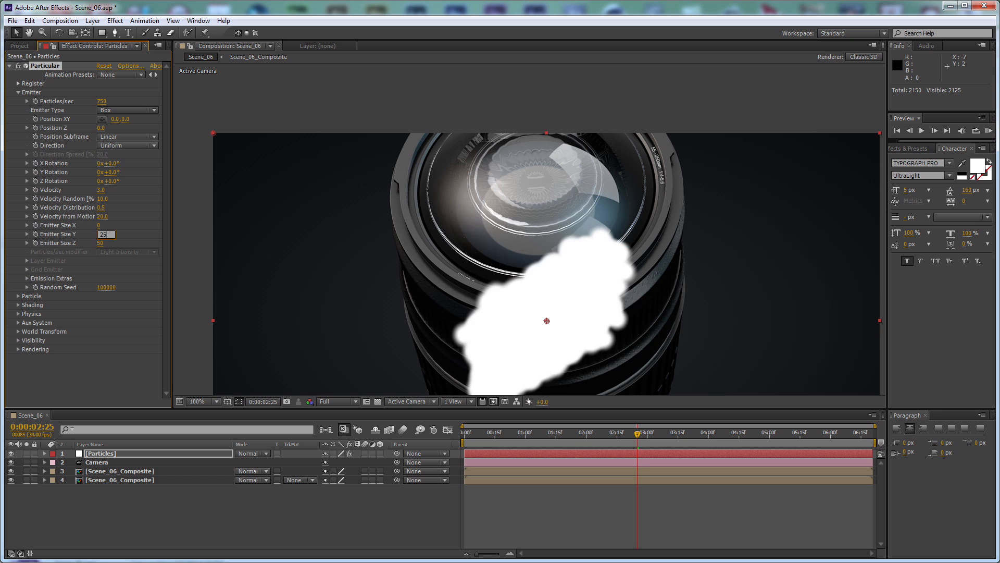
{"action": "type", "text": "2500"}
{"action": "key", "text": "Return"}
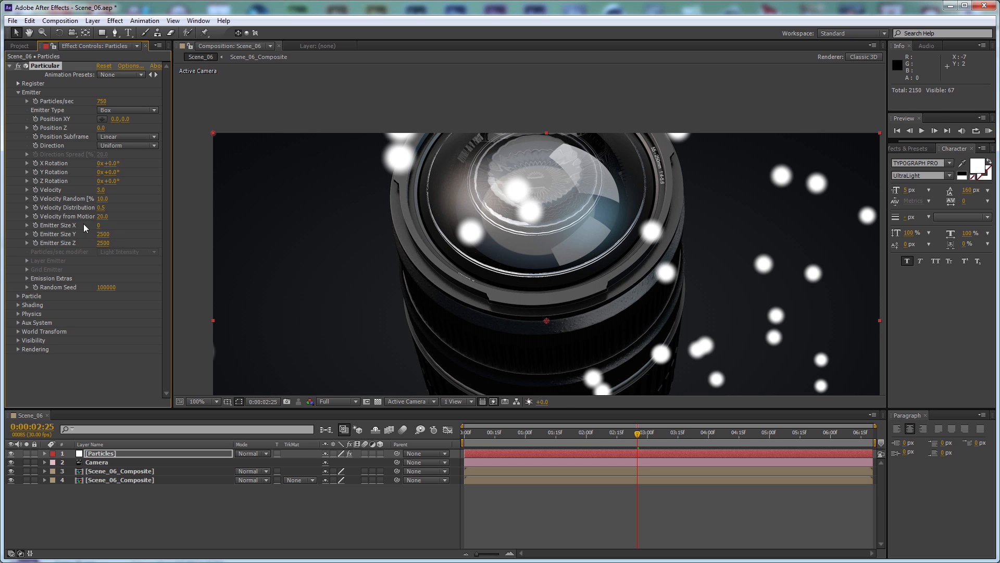
{"action": "left_click", "coordinate": [99, 225]}
{"action": "type", "text": "2500"}
{"action": "key", "text": "Return"}
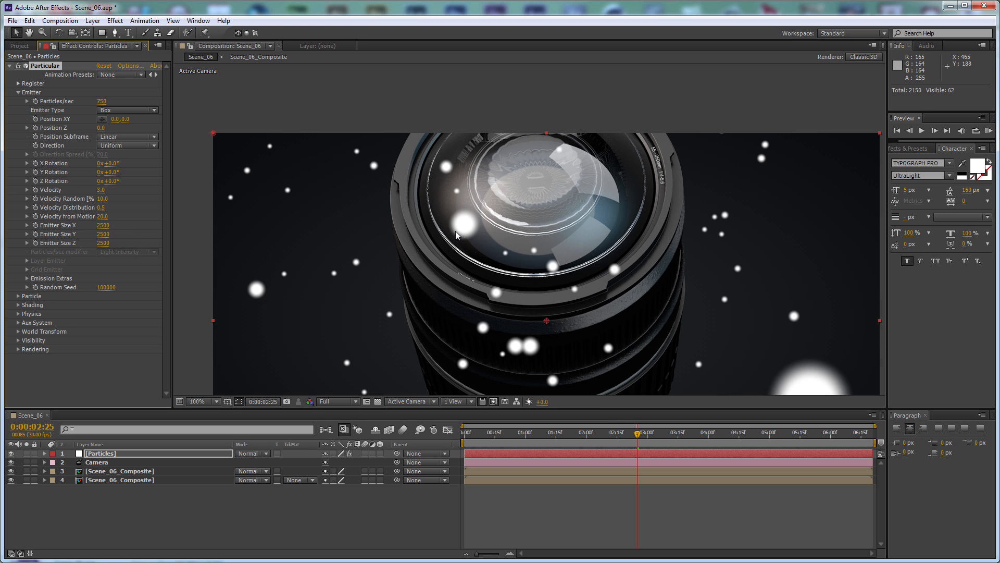
Set the emitter's Pre Run to 100 and check the particles around the lens at 0:00:00:07
{"action": "left_click", "coordinate": [27, 278]}
{"action": "left_click", "coordinate": [98, 287]}
{"action": "type", "text": "100"}
{"action": "key", "text": "Return"}
{"action": "left_click", "coordinate": [480, 438]}
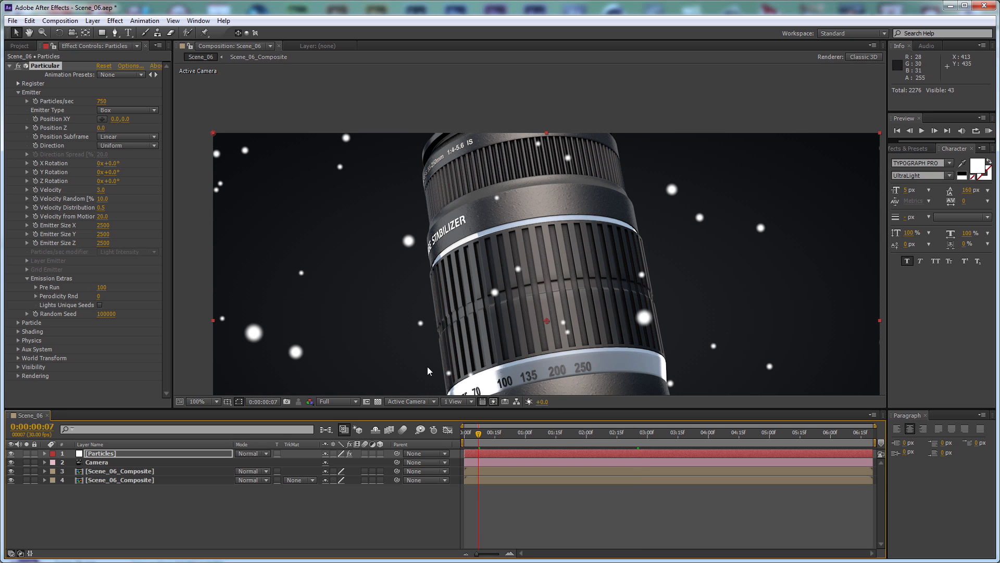
{"action": "left_click_drag", "start_coordinate": [427, 367], "coordinate": [435, 257]}
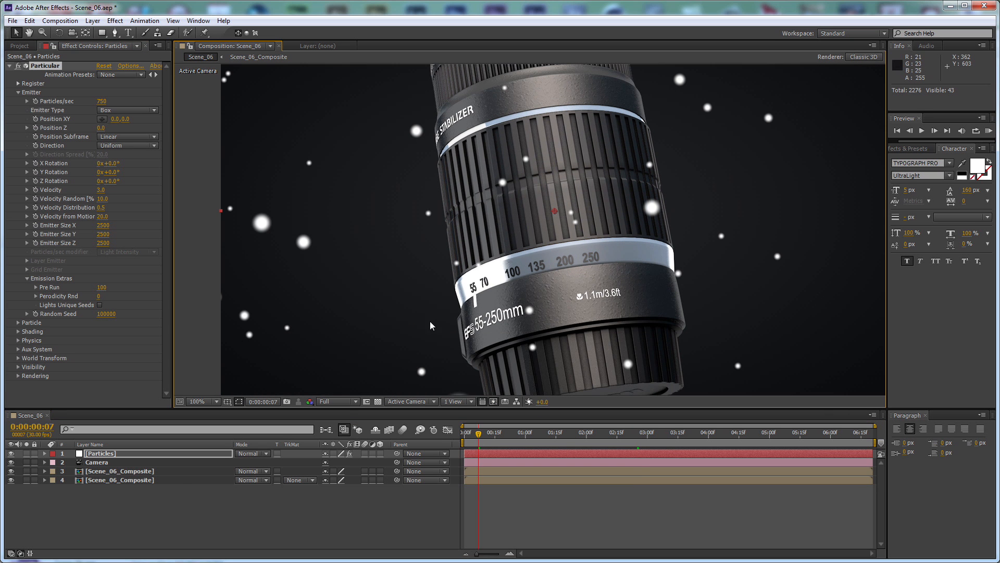
Set the particle life to 8 seconds and the Sphere Feather to 0
{"action": "left_click", "coordinate": [19, 323]}
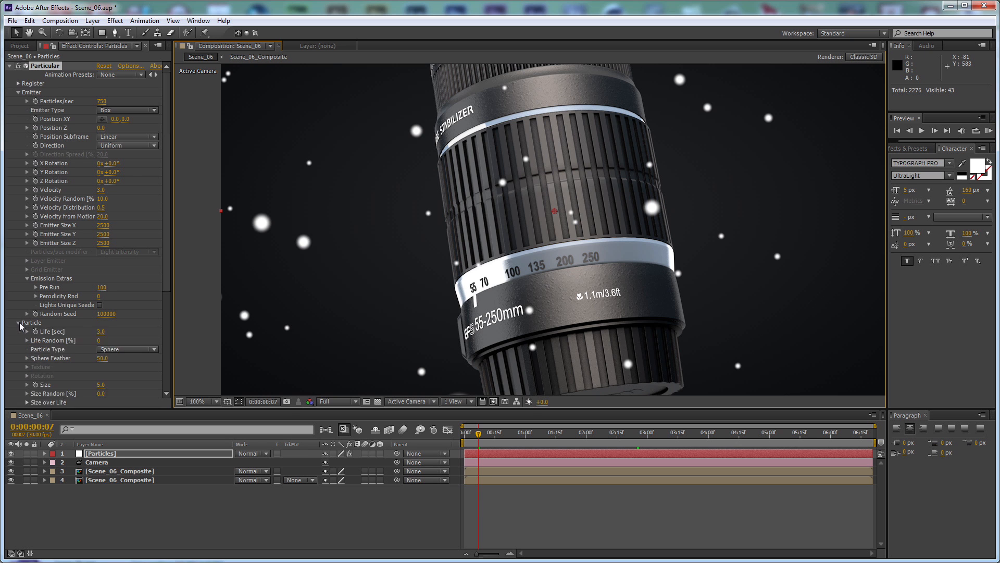
{"action": "scroll", "coordinate": [19, 326], "scroll_direction": "down", "scroll_amount": 4}
{"action": "left_click", "coordinate": [103, 234]}
{"action": "type", "text": "8"}
{"action": "key", "text": "Return"}
{"action": "left_click", "coordinate": [105, 260]}
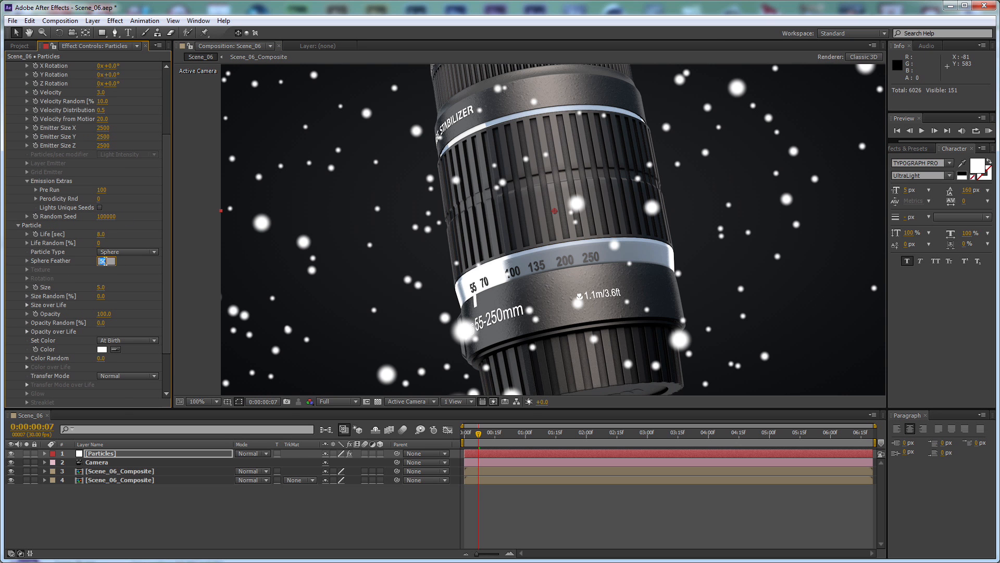
{"action": "key", "text": "Return"}
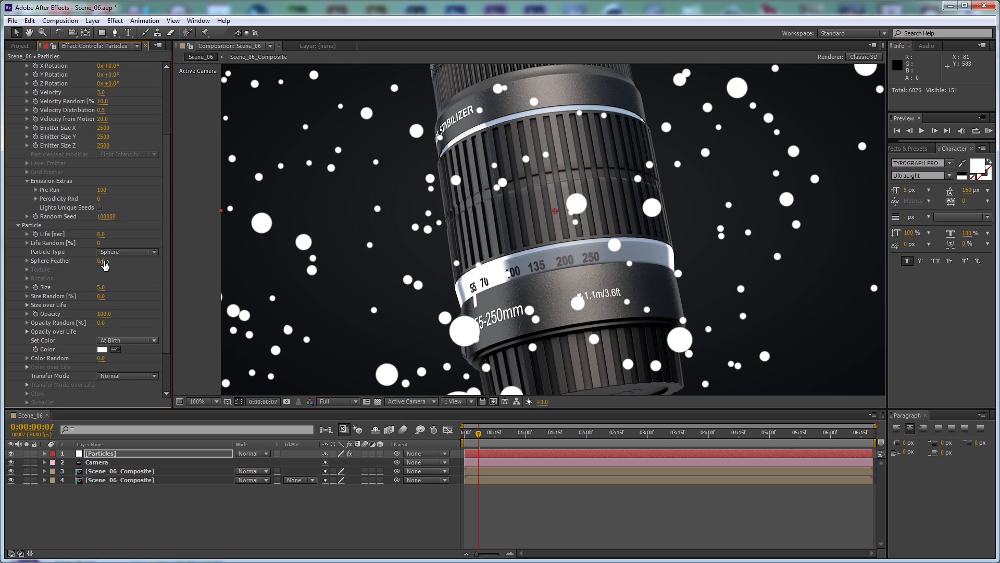
Set the particle size to 0.5 and Size Random to 50%
{"action": "left_click", "coordinate": [101, 287]}
{"action": "type", "text": ".2"}
{"action": "key", "text": "Return"}
{"action": "left_click", "coordinate": [101, 287]}
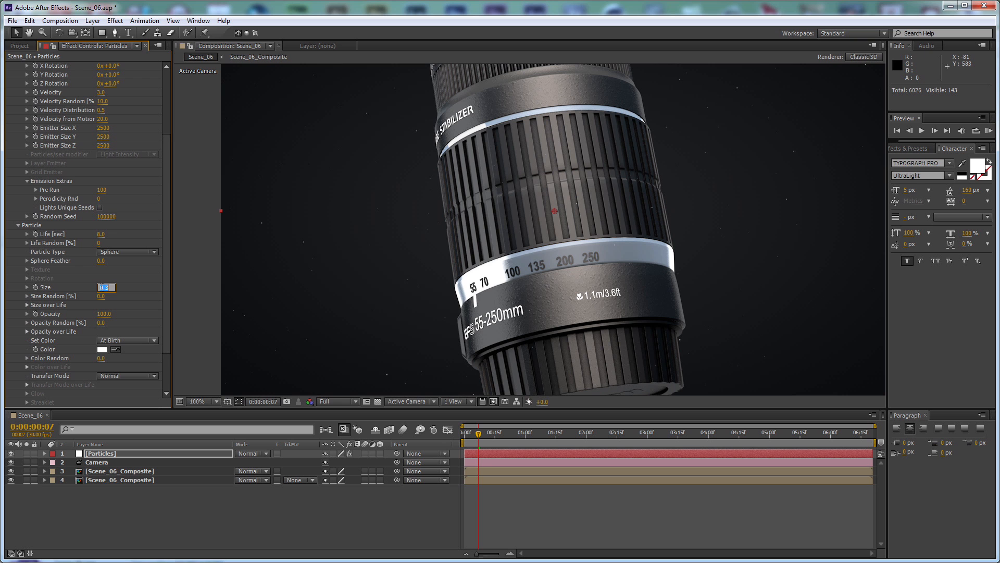
{"action": "type", "text": ".5"}
{"action": "key", "text": "Return"}
{"action": "left_click", "coordinate": [102, 296]}
{"action": "type", "text": "50"}
{"action": "key", "text": "Return"}
Set the gravity in Particular's Physics settings to -1
{"action": "scroll", "coordinate": [54, 326], "scroll_direction": "down", "scroll_amount": 3}
{"action": "left_click", "coordinate": [18, 366]}
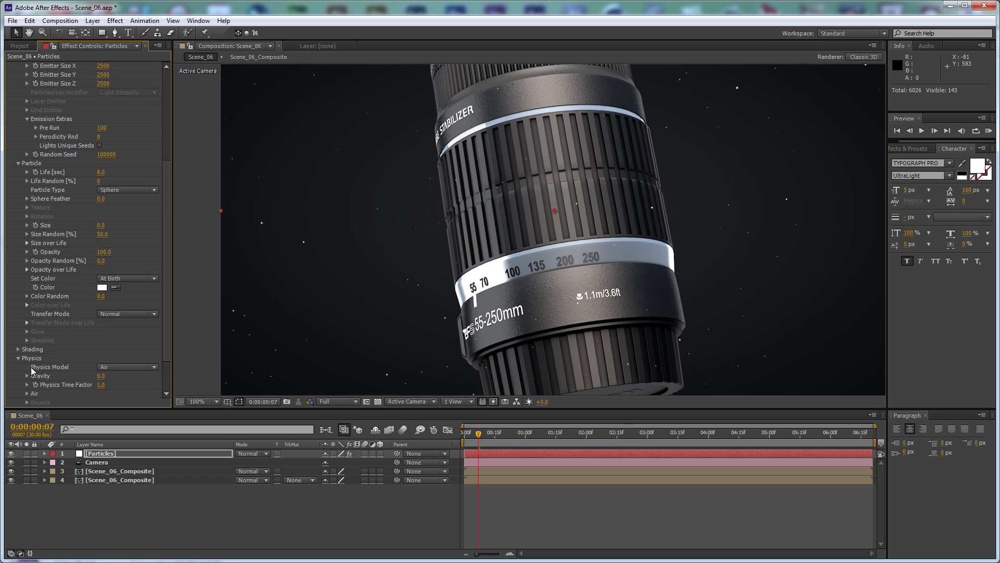
{"action": "left_click", "coordinate": [99, 376]}
{"action": "type", "text": "-1"}
{"action": "key", "text": "Return"}
Set the air Turbulence Field's Affect Position to 200 and its Scale to 2
{"action": "scroll", "coordinate": [80, 323], "scroll_direction": "down", "scroll_amount": 2}
{"action": "left_click", "coordinate": [26, 358]}
{"action": "scroll", "coordinate": [26, 356], "scroll_direction": "down", "scroll_amount": 3}
{"action": "left_click", "coordinate": [36, 393]}
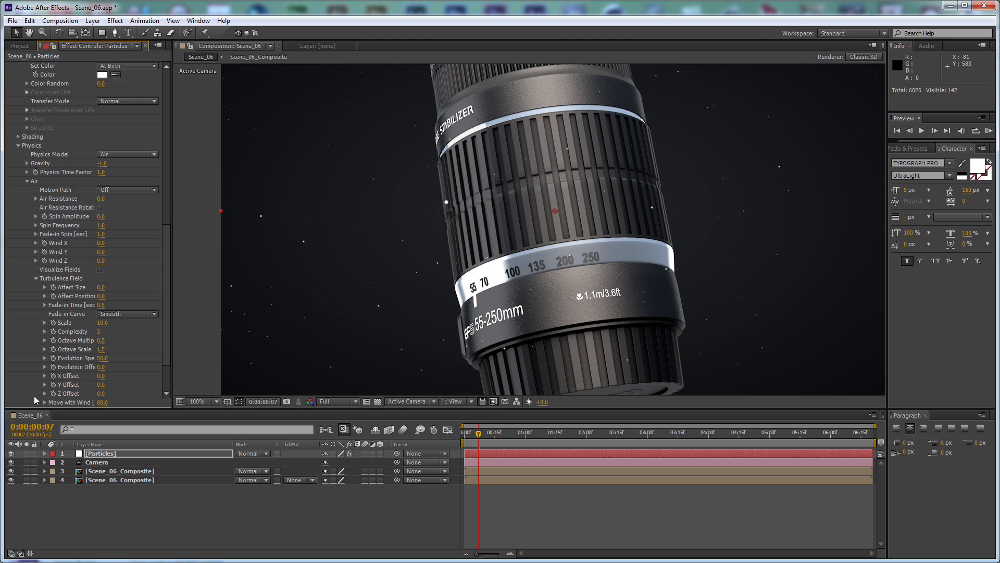
{"action": "left_click", "coordinate": [101, 296]}
{"action": "type", "text": "200"}
{"action": "key", "text": "Return"}
{"action": "left_click", "coordinate": [102, 323]}
{"action": "type", "text": "2"}
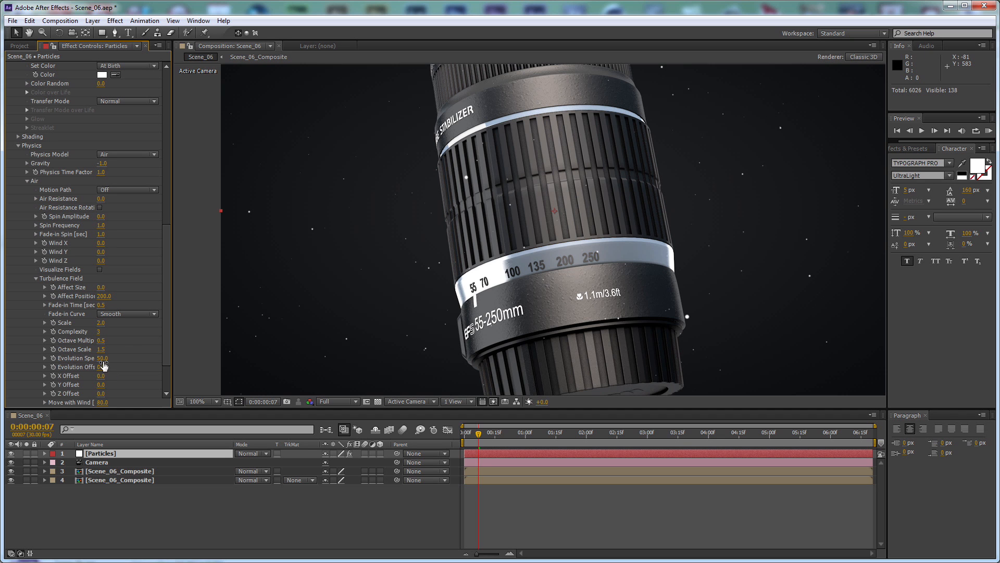
{"action": "left_click", "coordinate": [105, 367]}
{"action": "type", "text": "10"}
{"action": "key", "text": "Return"}
{"action": "key", "text": "ctrl+z"}
Set the Turbulence Field's Evolution Speed to 10 and check the particles at 0:00:00:29
{"action": "left_click", "coordinate": [103, 358]}
{"action": "key", "text": "Return"}
{"action": "left_click_drag", "start_coordinate": [498, 439], "coordinate": [525, 440]}
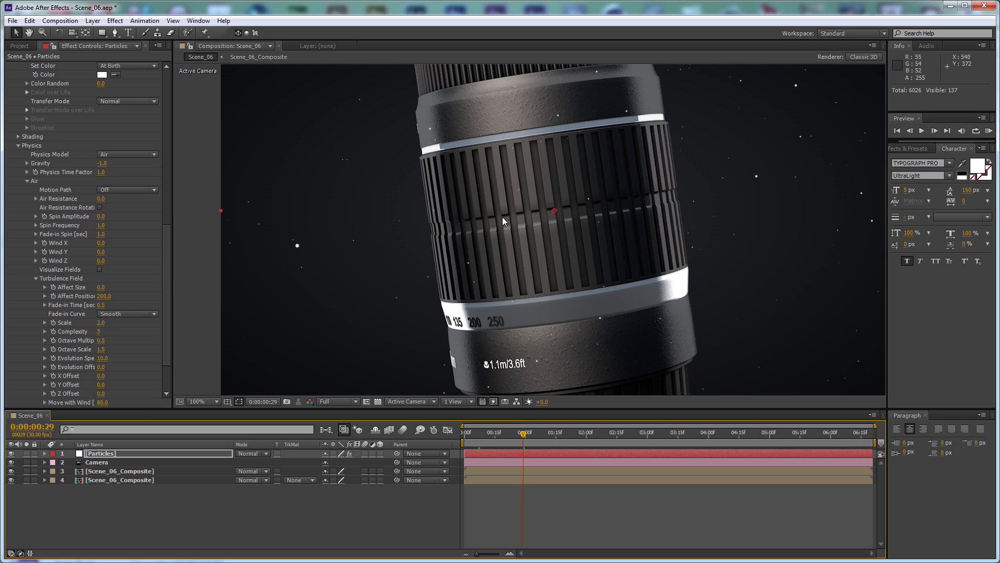
Collapse the Particular effect's settings on the Particles layer
{"action": "left_click", "coordinate": [205, 452]}
{"action": "scroll", "coordinate": [94, 127], "scroll_direction": "up", "scroll_amount": 10}
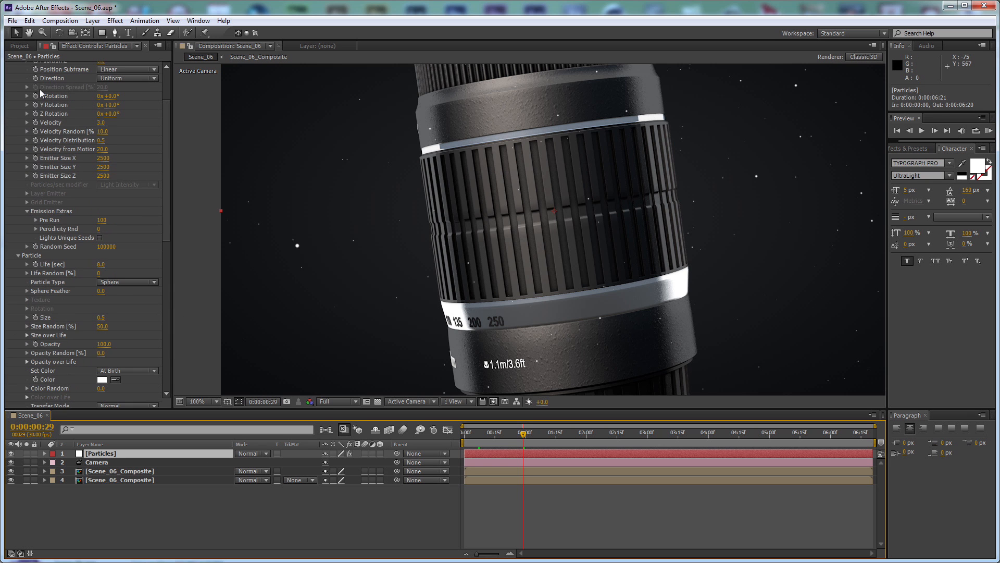
{"action": "scroll", "coordinate": [11, 65], "scroll_direction": "up", "scroll_amount": 3}
{"action": "left_click", "coordinate": [8, 65]}
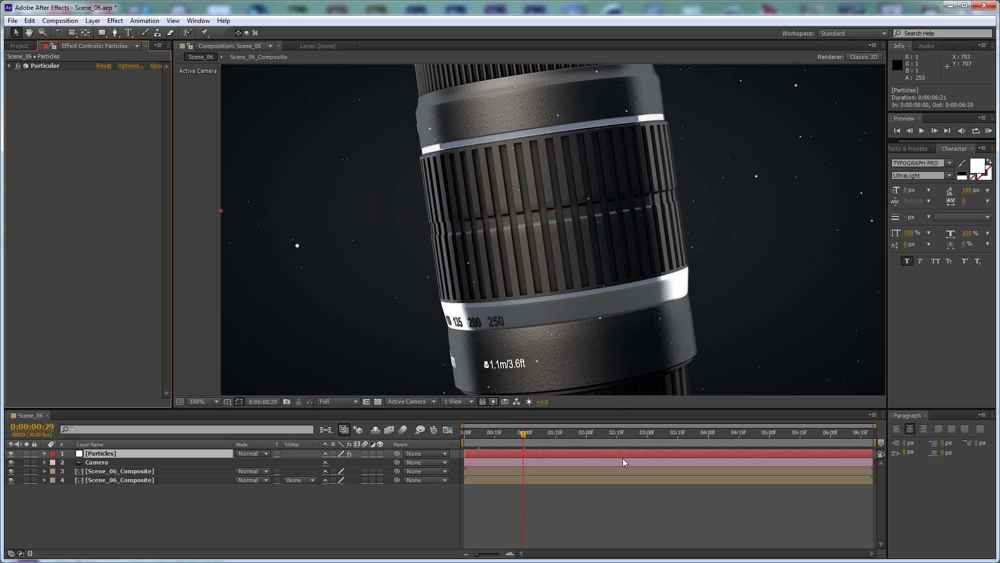
Switch to the Canon Fake Ad video, examine the closing lens shot around 00:00:27, and minimise the player
{"action": "key", "text": "alt+Tab"}
{"action": "left_click_drag", "start_coordinate": [680, 482], "coordinate": [723, 485]}
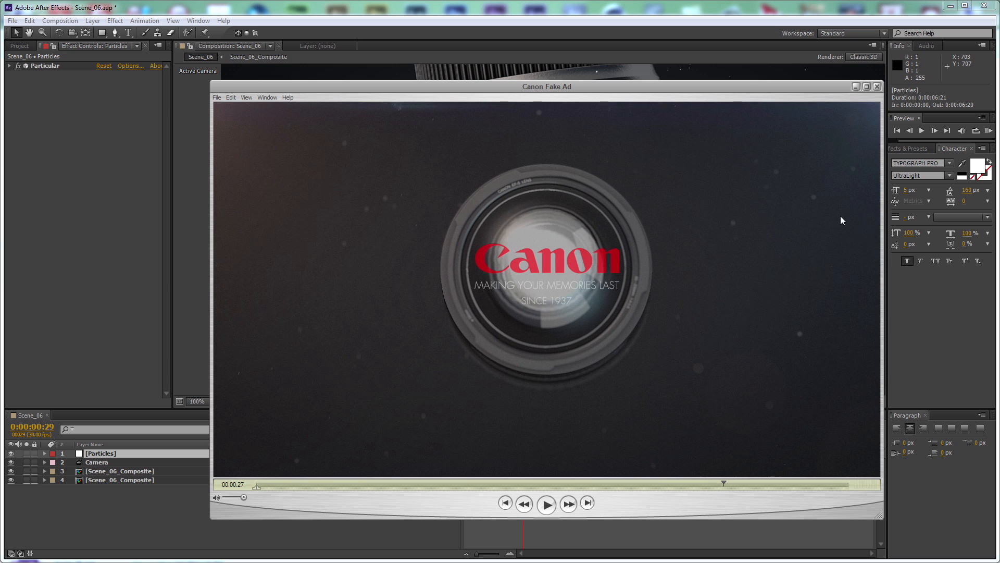
{"action": "left_click", "coordinate": [855, 87]}
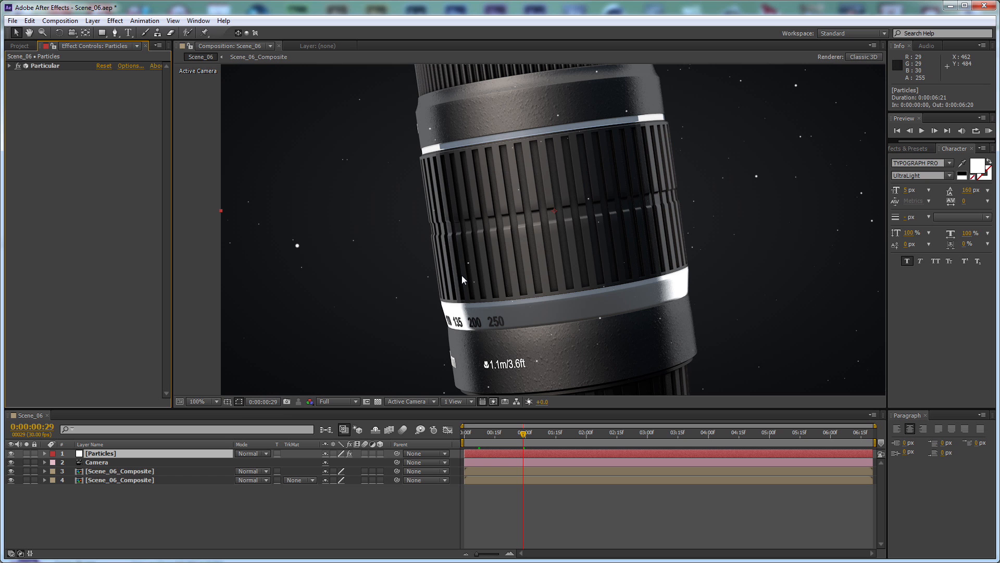
Add the Scene_06_Passes_object_1 sequence above the Particles layer and inspect its lens matte at 0:00:05:01
{"action": "left_click", "coordinate": [20, 46]}
{"action": "left_click_drag", "start_coordinate": [101, 220], "coordinate": [154, 450]}
{"action": "scroll", "coordinate": [627, 307], "scroll_direction": "down", "scroll_amount": 1}
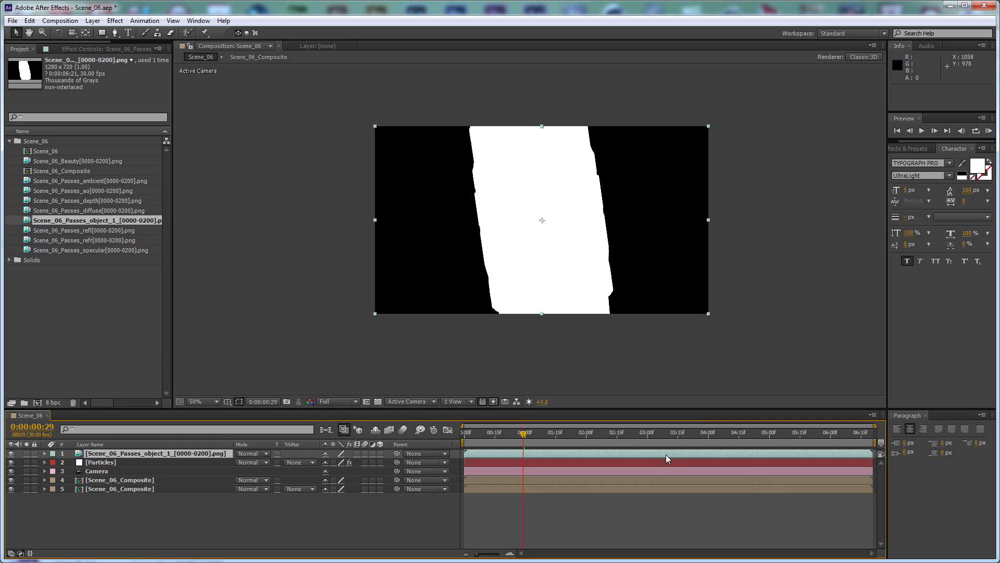
{"action": "left_click_drag", "start_coordinate": [692, 436], "coordinate": [772, 435]}
{"action": "scroll", "coordinate": [543, 210], "scroll_direction": "up", "scroll_amount": 4}
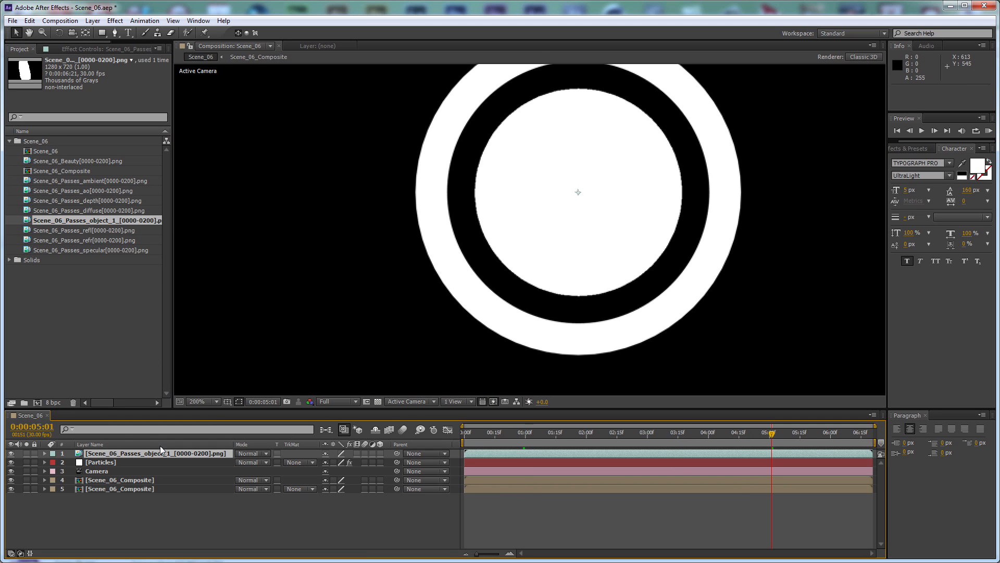
Pre-compose the object_1 pass into a composition named OB, moving all attributes into it
{"action": "key", "text": "ctrl+shift+c"}
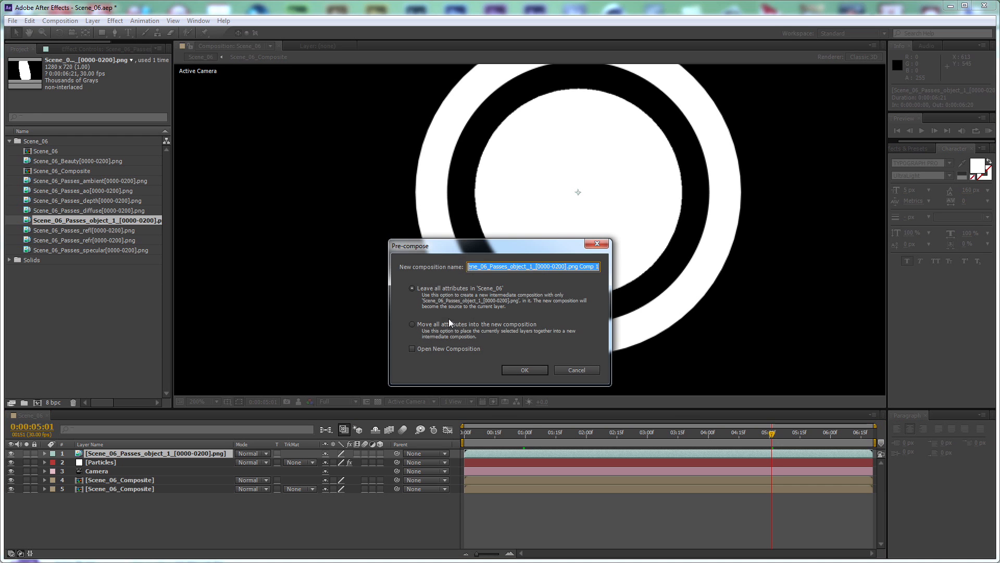
{"action": "left_click", "coordinate": [527, 264]}
{"action": "key", "text": "ctrl+a"}
{"action": "type", "text": "O"}
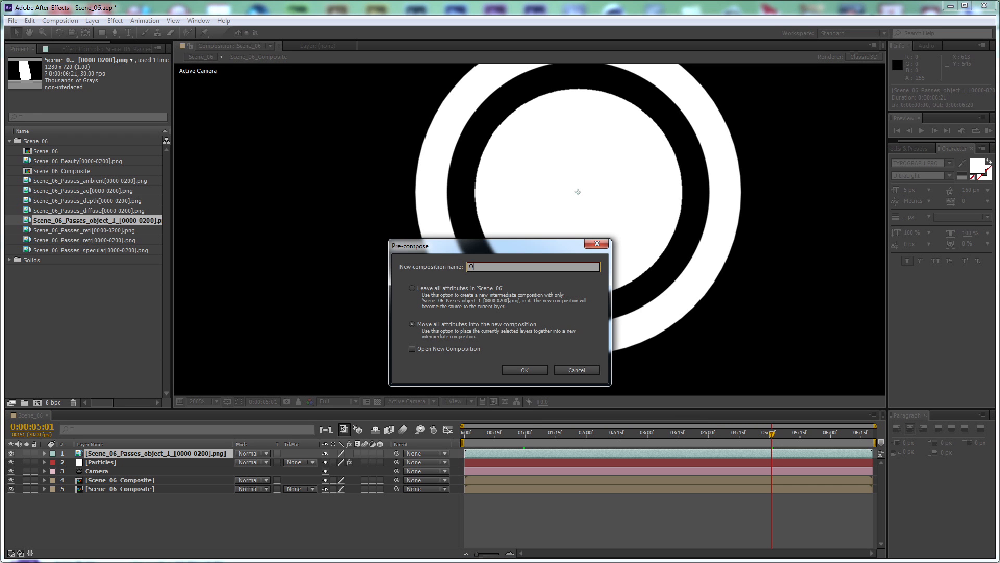
{"action": "type", "text": "B"}
{"action": "key", "text": "Return"}
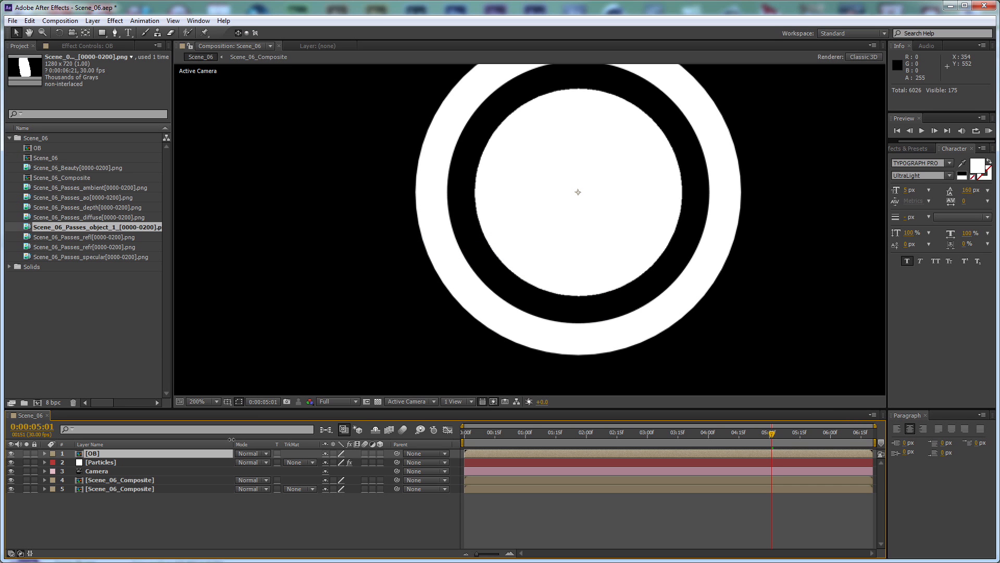
Open the OB composition and go to its last frame, 0:00:06:20
{"action": "double_click", "coordinate": [220, 453]}
{"action": "scroll", "coordinate": [528, 326], "scroll_direction": "down", "scroll_amount": 2}
{"action": "left_click", "coordinate": [720, 434]}
{"action": "left_click_drag", "start_coordinate": [705, 439], "coordinate": [913, 431]}
{"action": "scroll", "coordinate": [619, 263], "scroll_direction": "down", "scroll_amount": 2}
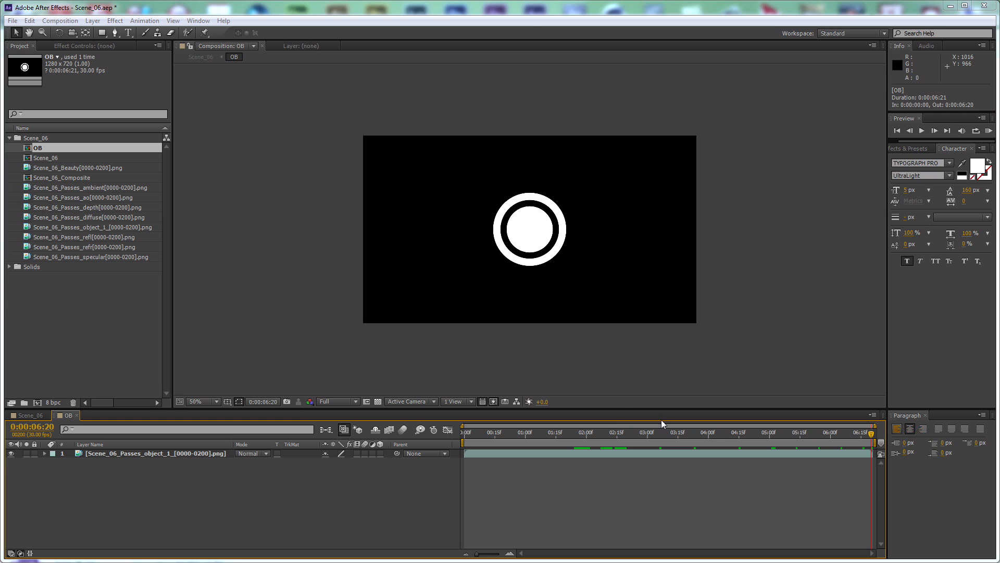
Create a white solid above the object pass in the OB composition and hide it
{"action": "key", "text": "ctrl+y"}
{"action": "left_click", "coordinate": [533, 410]}
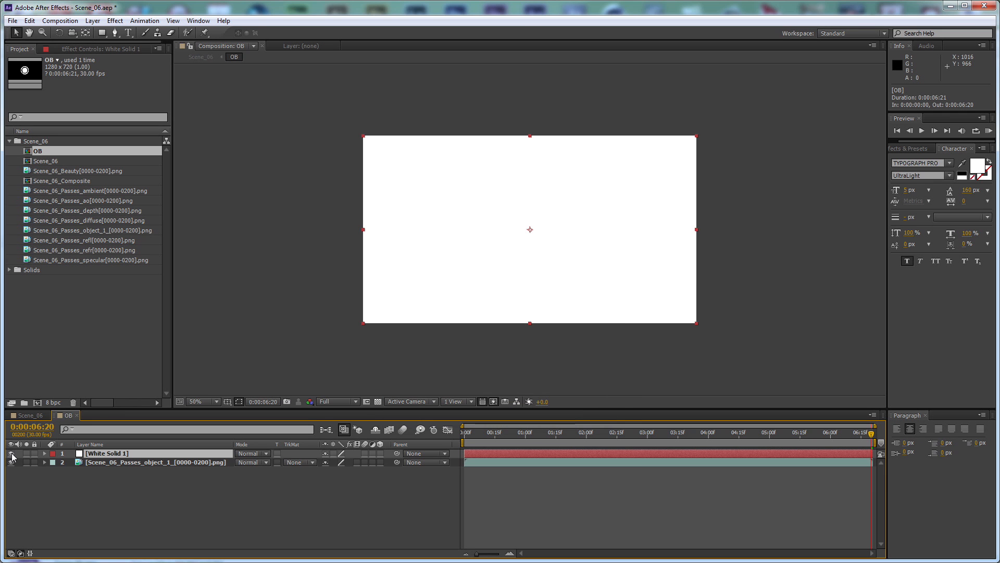
{"action": "left_click", "coordinate": [11, 454]}
Draw a circular mask on the white solid covering the lens's black ring gap, and nudge it 2 px horizontally to centre it
{"action": "key", "text": "q"}
{"action": "key", "text": "period"}
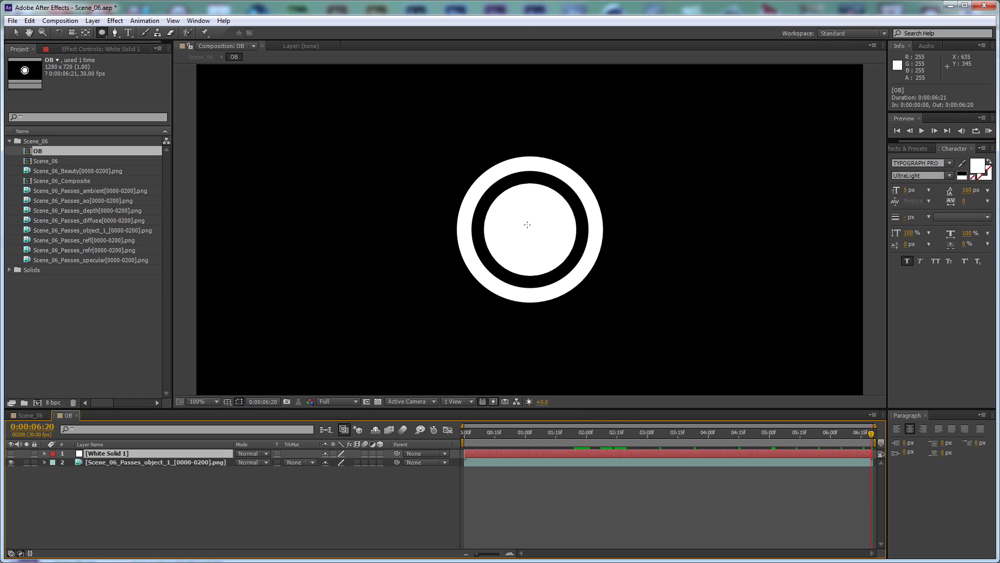
{"action": "left_click_drag", "start_coordinate": [530, 228], "coordinate": [595, 282]}
{"action": "key", "text": "v"}
{"action": "double_click", "coordinate": [597, 229]}
{"action": "key", "text": "Right"}
{"action": "key", "text": "Right"}
{"action": "key", "text": "Return"}
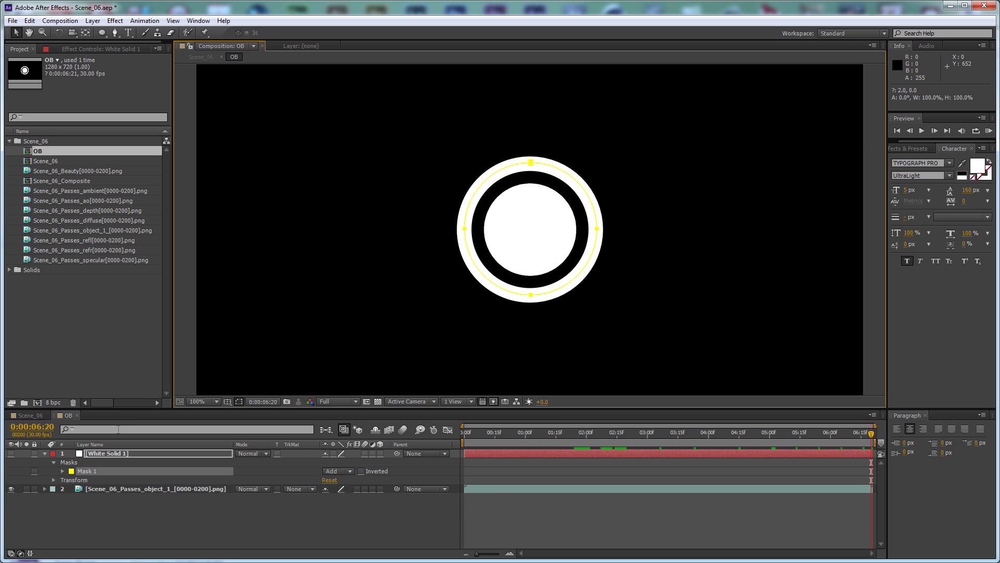
Start keyframing Mask 1's Mask Path at 0:00:06:20 and make the white solid visible again
{"action": "key", "text": "m"}
{"action": "key", "text": "m"}
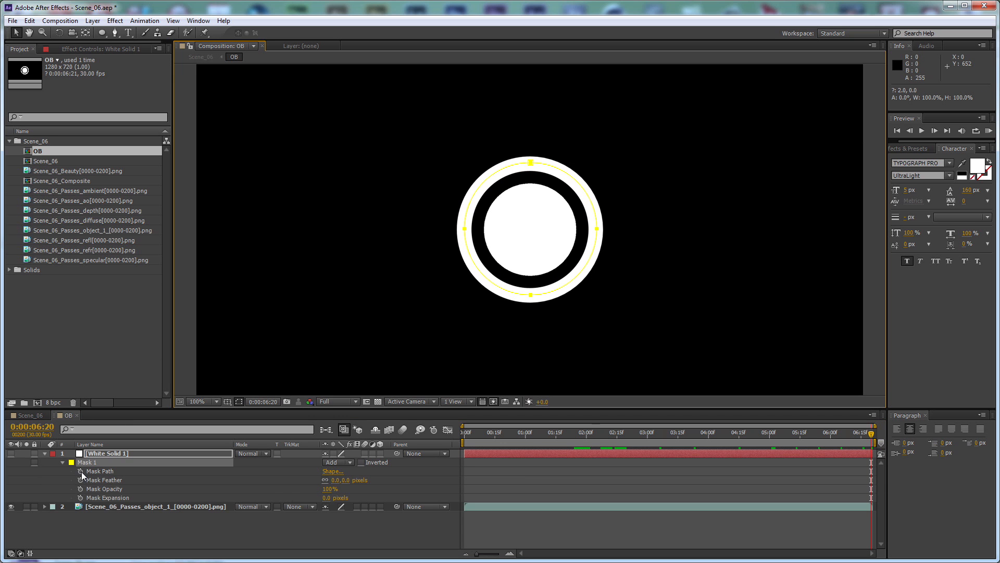
{"action": "left_click", "coordinate": [81, 470]}
{"action": "left_click", "coordinate": [10, 453]}
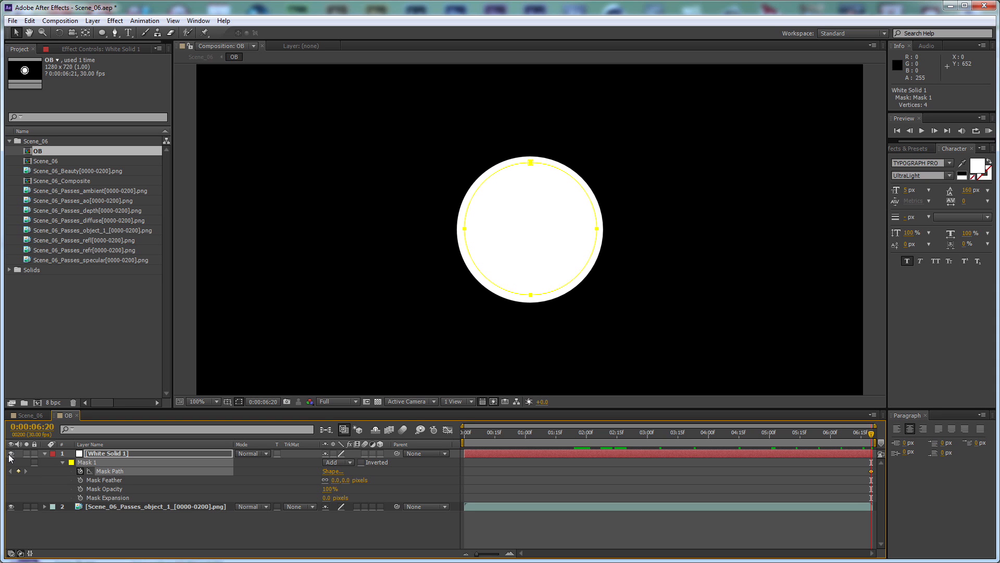
At 0:00:04:00, enlarge and reposition the circular mask so it fills the black gap inside the lens ring
{"action": "key", "text": "shift+Page_Up"}
{"action": "key", "text": "shift+Page_Up"}
{"action": "key", "text": "shift+Page_Up"}
{"action": "key", "text": "shift+Page_Up"}
{"action": "key", "text": "shift+Page_Up"}
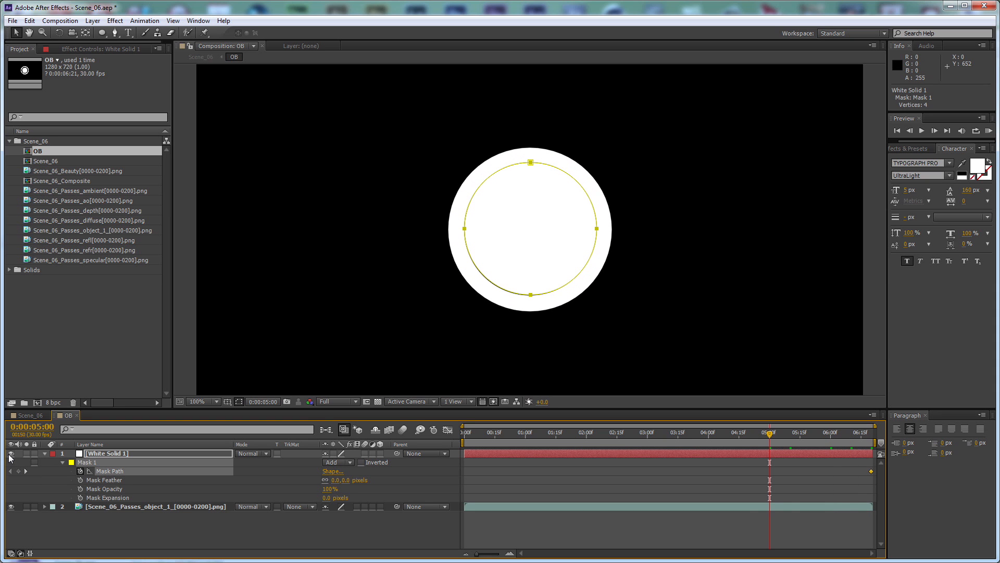
{"action": "key", "text": "shift+Page_Up"}
{"action": "key", "text": "shift+Page_Up"}
{"action": "key", "text": "shift+Page_Up"}
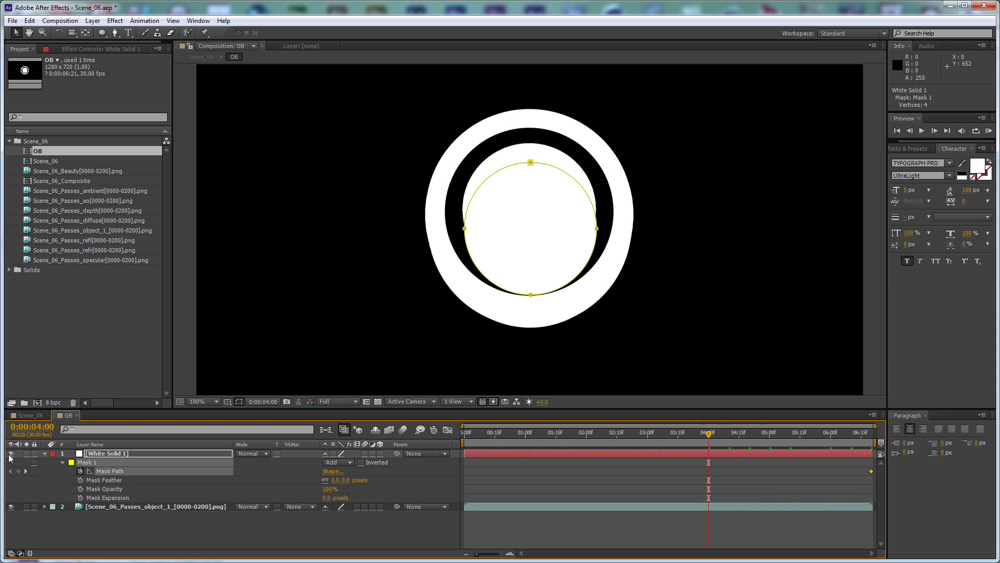
{"action": "double_click", "coordinate": [531, 163]}
{"action": "left_click_drag", "start_coordinate": [597, 295], "coordinate": [622, 300]}
{"action": "left_click_drag", "start_coordinate": [594, 255], "coordinate": [592, 256]}
{"action": "key", "text": "Return"}
At 0:00:05:09, rescale and recentre the mask so it stays inside the lens circle, and check the following frames
{"action": "mouse_move", "coordinate": [725, 441]}
{"action": "left_mouse_down"}
{"action": "mouse_move", "coordinate": [751, 440]}
{"action": "mouse_move", "coordinate": [738, 441]}
{"action": "left_mouse_up"}
{"action": "left_click", "coordinate": [788, 432]}
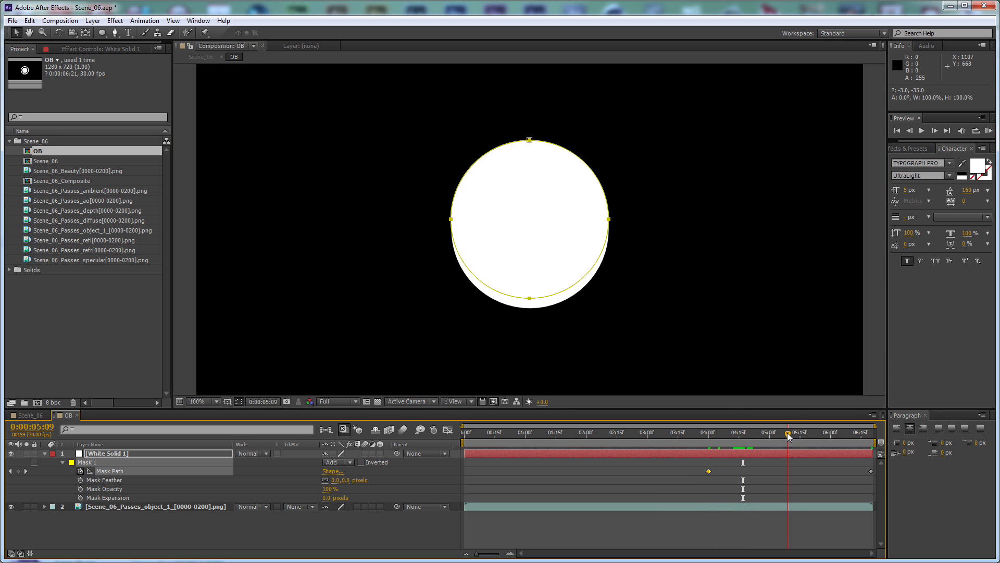
{"action": "double_click", "coordinate": [613, 213]}
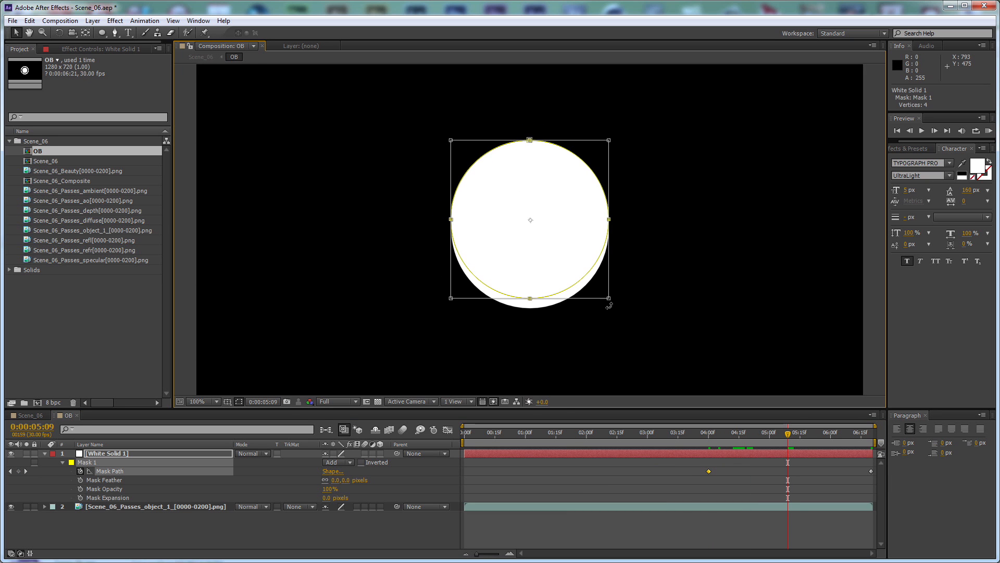
{"action": "left_click_drag", "start_coordinate": [608, 298], "coordinate": [592, 281]}
{"action": "left_click_drag", "start_coordinate": [567, 227], "coordinate": [564, 232]}
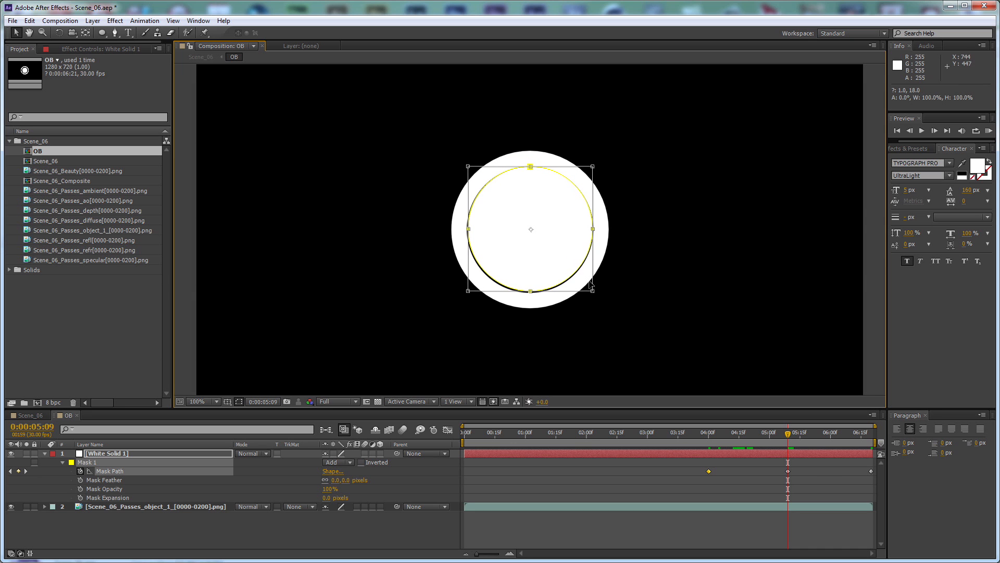
{"action": "left_click_drag", "start_coordinate": [590, 282], "coordinate": [600, 298]}
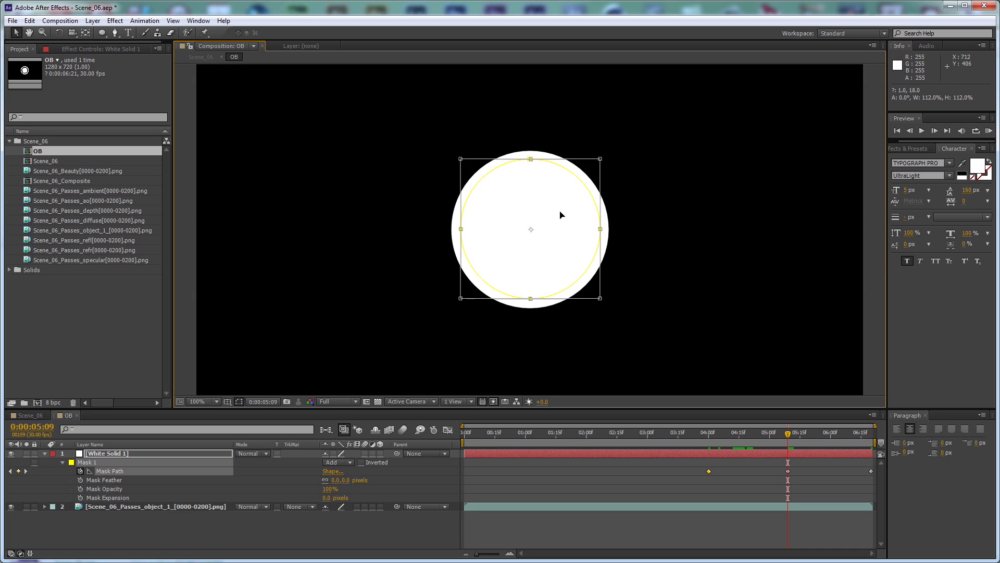
{"action": "double_click", "coordinate": [561, 212]}
{"action": "key", "text": "Page_Down"}
{"action": "key", "text": "Page_Down"}
{"action": "key", "text": "Page_Down"}
{"action": "key", "text": "Page_Down"}
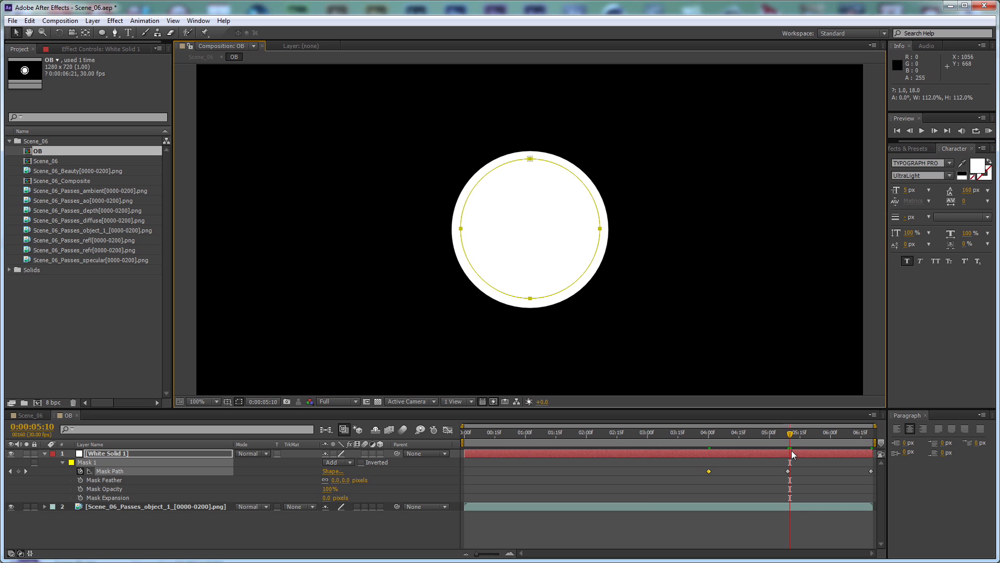
{"action": "left_click", "coordinate": [612, 525]}
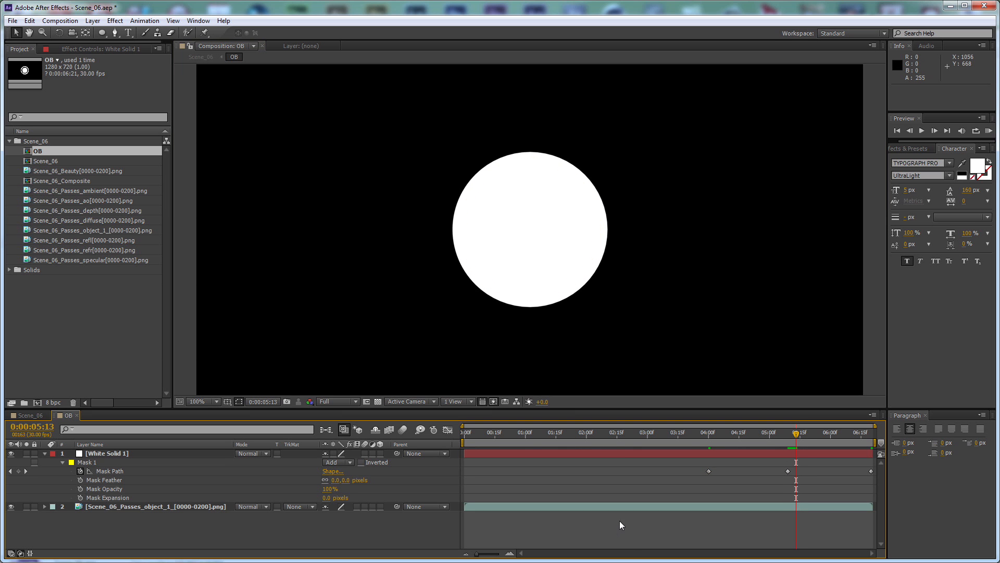
At 0:00:03:01, scale the mask up to about 139% and move it up over the lens opening to close its black gap
{"action": "left_click_drag", "start_coordinate": [796, 433], "coordinate": [649, 455]}
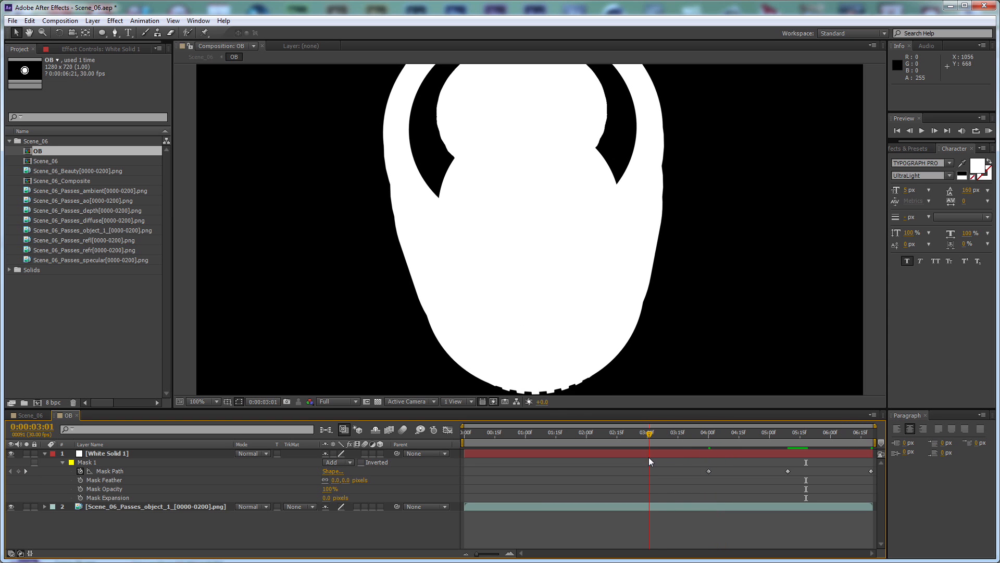
{"action": "left_click", "coordinate": [134, 462]}
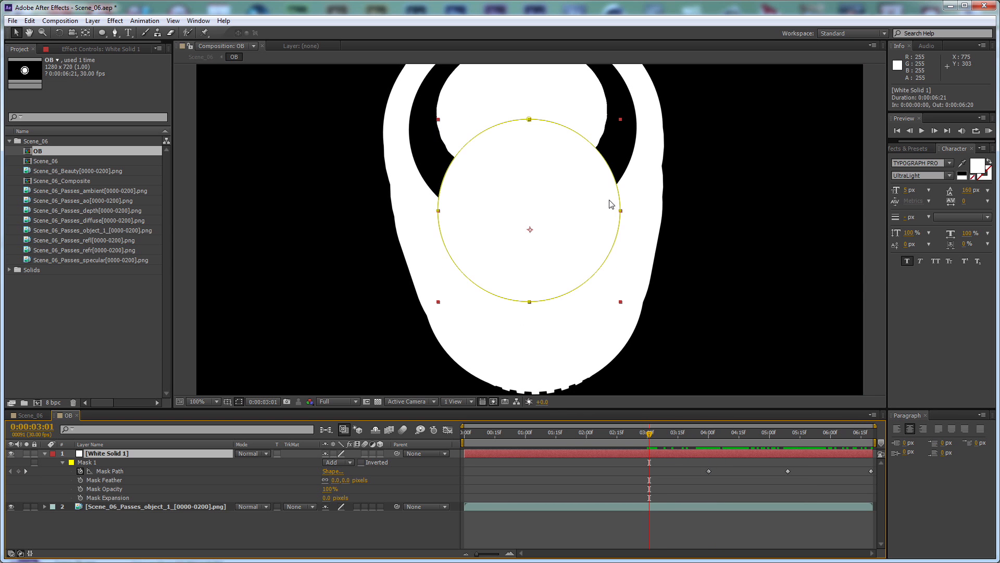
{"action": "double_click", "coordinate": [621, 212]}
{"action": "left_click_drag", "start_coordinate": [573, 246], "coordinate": [566, 155]}
{"action": "left_click_drag", "start_coordinate": [614, 211], "coordinate": [649, 246]}
{"action": "key", "text": "Return"}
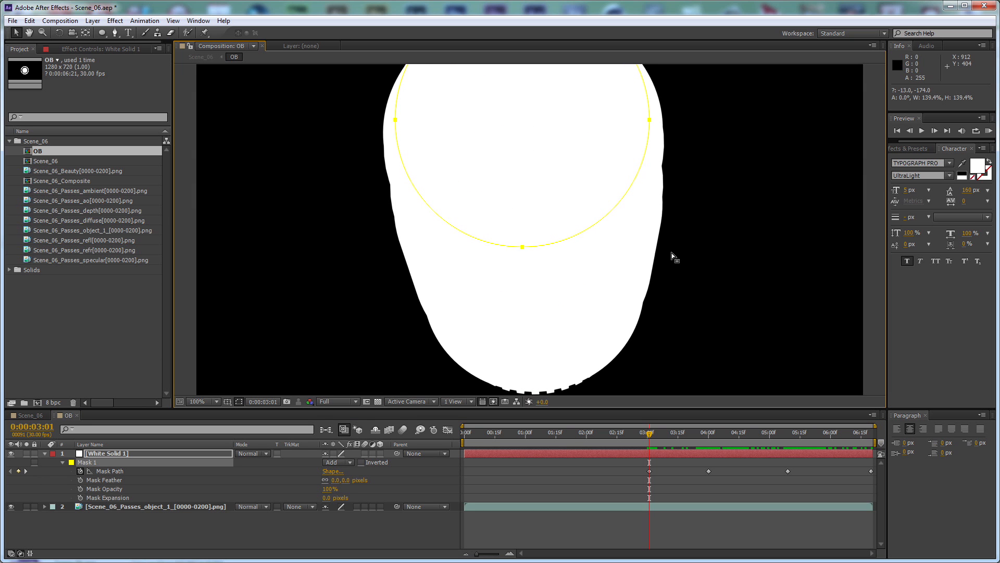
{"action": "mouse_move", "coordinate": [558, 181]}
{"action": "left_mouse_down"}
{"action": "mouse_move", "coordinate": [578, 202]}
{"action": "mouse_move", "coordinate": [571, 183]}
{"action": "left_mouse_up"}
{"action": "double_click", "coordinate": [541, 290]}
{"action": "key", "text": "Return"}
{"action": "key", "text": "space"}
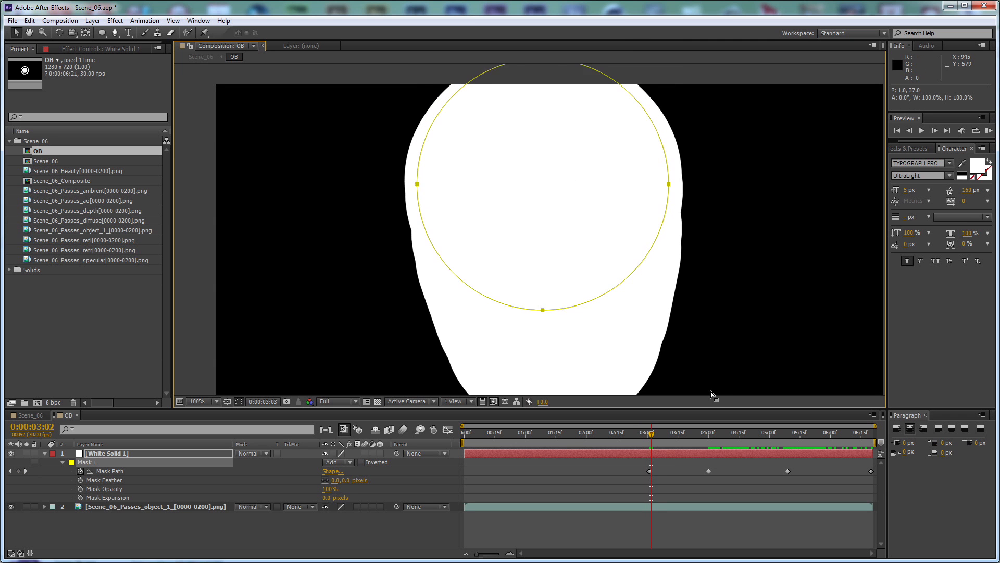
Step through the frames after 0:00:03:01 to check that the mask keeps the lens matte filled
{"action": "left_click", "coordinate": [443, 467]}
{"action": "key", "text": "Page_Down"}
{"action": "key", "text": "Page_Down"}
{"action": "key", "text": "Page_Down"}
{"action": "key", "text": "Page_Down"}
{"action": "key", "text": "Page_Down"}
{"action": "key", "text": "Page_Up"}
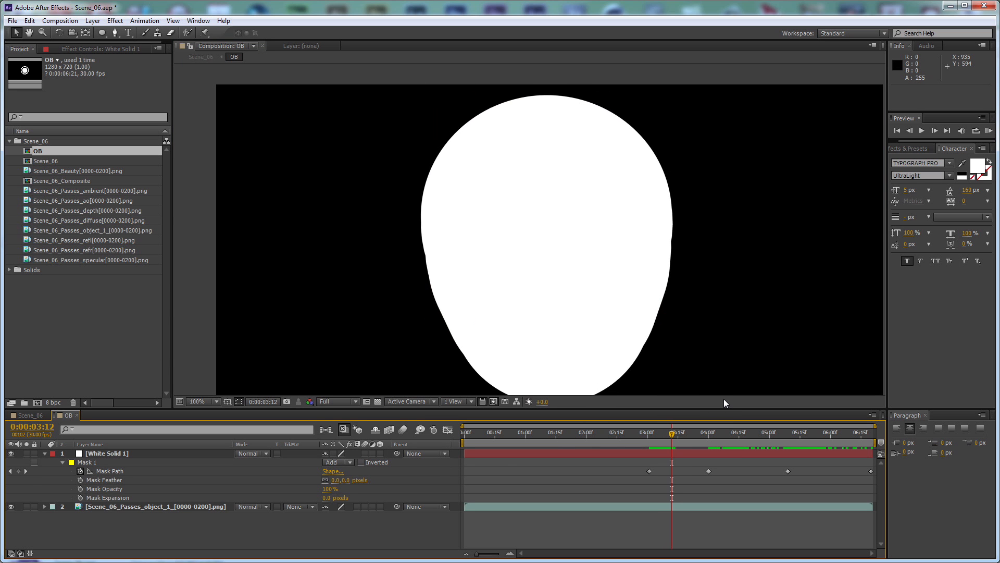
{"action": "key", "text": "Page_Up"}
{"action": "key", "text": "Page_Up"}
{"action": "key", "text": "Page_Up"}
{"action": "key", "text": "Page_Up"}
{"action": "key", "text": "Page_Up"}
{"action": "key", "text": "Page_Up"}
{"action": "key", "text": "Page_Up"}
{"action": "key", "text": "Page_Up"}
{"action": "key", "text": "Page_Up"}
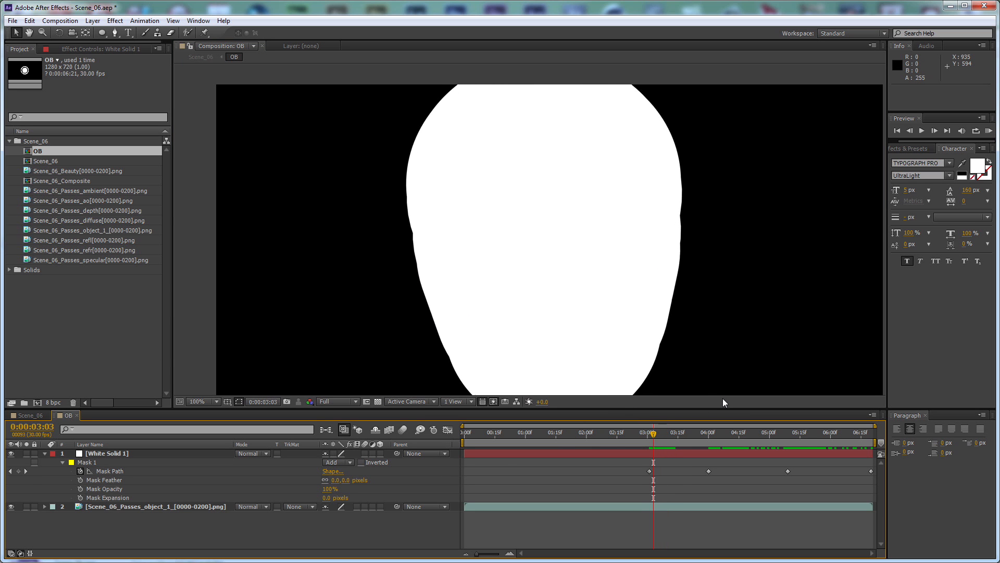
{"action": "key", "text": "Page_Up"}
{"action": "key", "text": "Page_Up"}
At 0:00:02:11, move the mask up over the lens opening and enlarge it to about 106%
{"action": "left_click_drag", "start_coordinate": [648, 433], "coordinate": [609, 438]}
{"action": "left_click", "coordinate": [110, 456]}
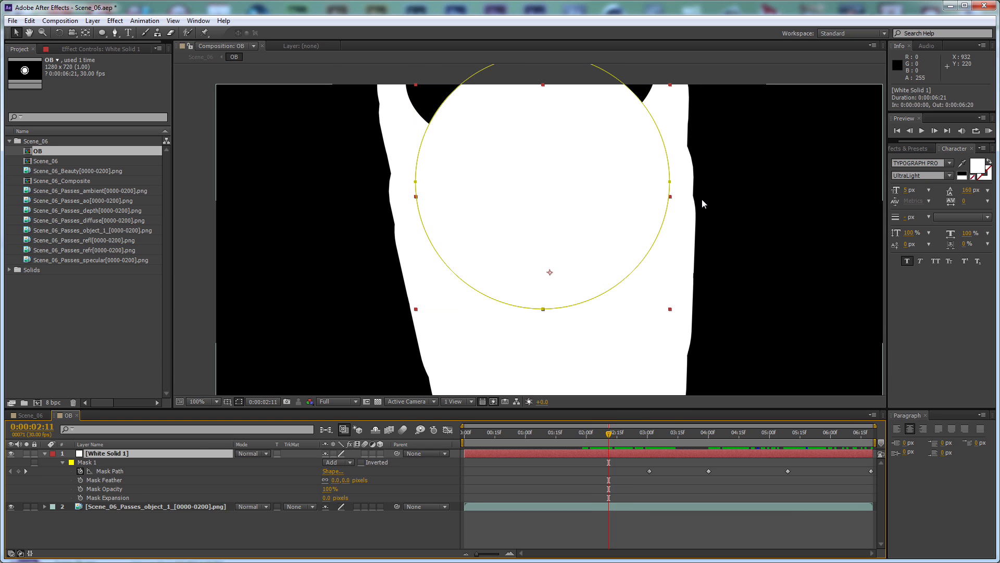
{"action": "double_click", "coordinate": [543, 309]}
{"action": "left_click_drag", "start_coordinate": [582, 211], "coordinate": [573, 98]}
{"action": "left_click_drag", "start_coordinate": [660, 196], "coordinate": [667, 204]}
{"action": "key", "text": "Return"}
Trim the white solid so that it starts at 0:00:02:00
{"action": "key", "text": "Page_Up"}
{"action": "key", "text": "Page_Up"}
{"action": "key", "text": "Page_Up"}
{"action": "key", "text": "Page_Up"}
{"action": "key", "text": "Page_Up"}
{"action": "key", "text": "Page_Up"}
{"action": "key", "text": "Page_Up"}
{"action": "key", "text": "Page_Up"}
{"action": "key", "text": "Page_Up"}
{"action": "key", "text": "Page_Up"}
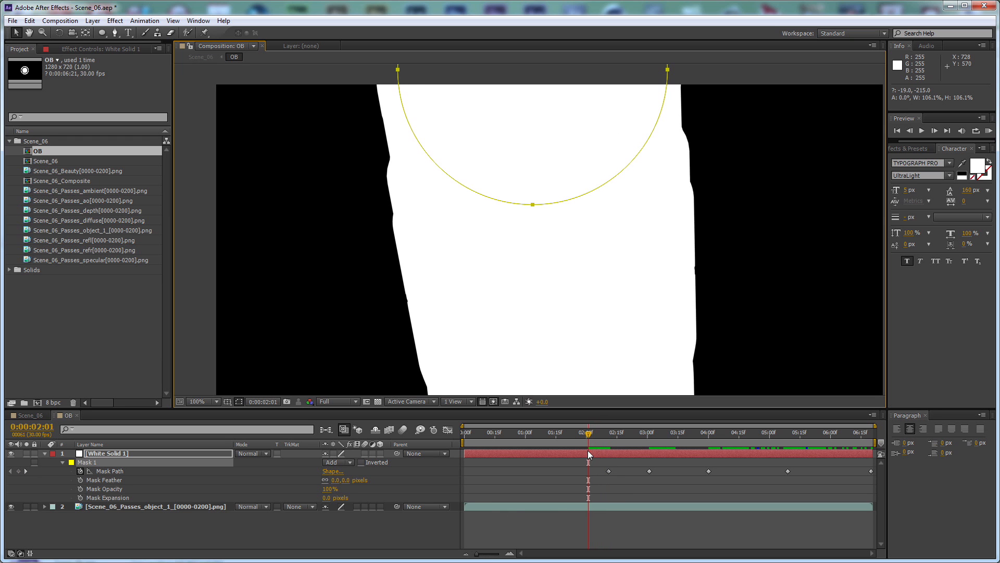
{"action": "key", "text": "Page_Up"}
{"action": "left_click", "coordinate": [585, 452]}
{"action": "key", "text": "alt+bracketleft"}
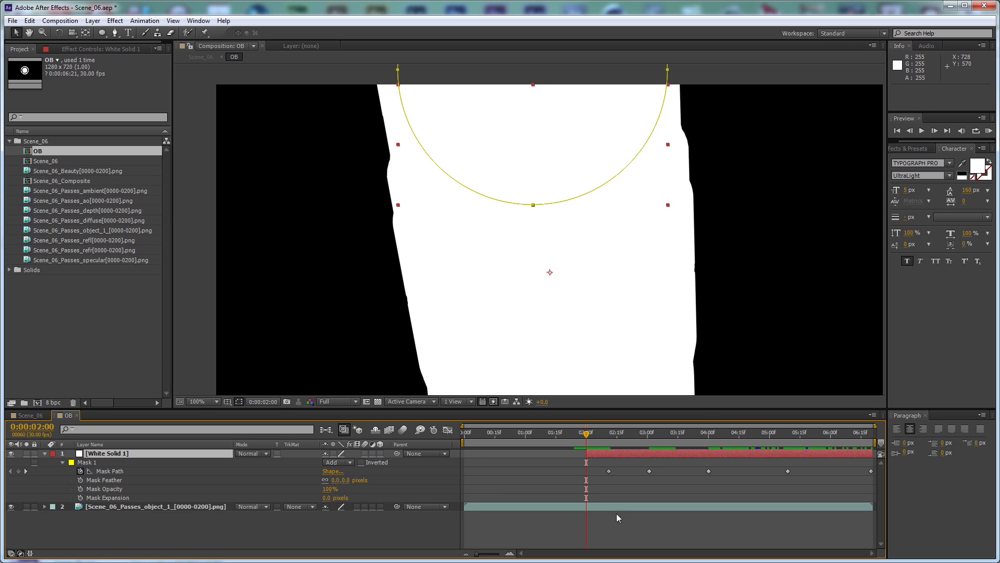
Check the filled lens matte from 0:00:02:00 to 0:00:06:00 and close the OB composition
{"action": "left_click", "coordinate": [617, 513]}
{"action": "key", "text": "Page_Down"}
{"action": "key", "text": "Page_Down"}
{"action": "key", "text": "Page_Down"}
{"action": "key", "text": "Page_Down"}
{"action": "left_click_drag", "start_coordinate": [601, 432], "coordinate": [832, 440]}
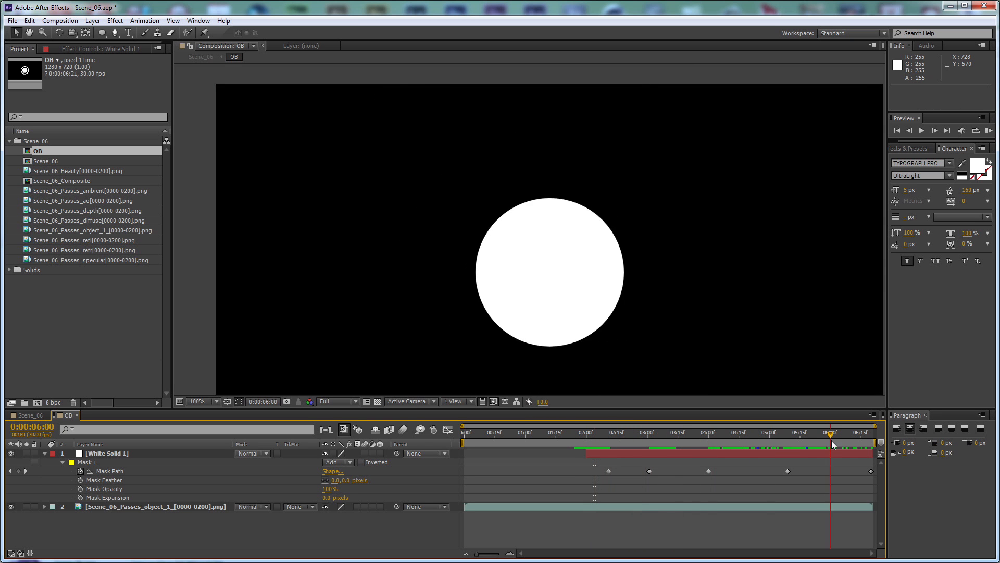
{"action": "left_click", "coordinate": [78, 417]}
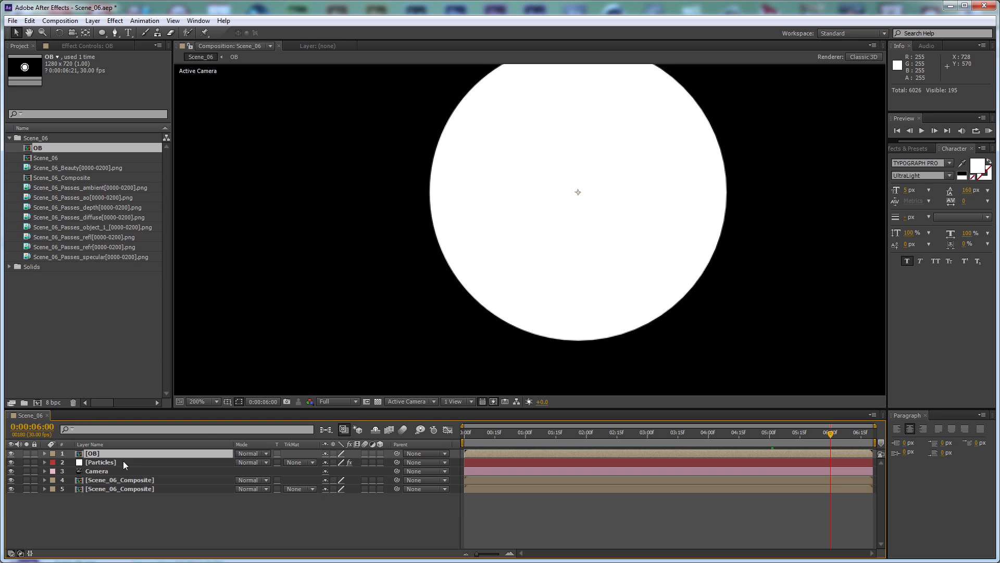
Place Particles between the two Scene_06_Composite layers and use OB as a luma matte for the upper composite
{"action": "left_click_drag", "start_coordinate": [115, 462], "coordinate": [120, 487]}
{"action": "left_click_drag", "start_coordinate": [100, 451], "coordinate": [117, 467]}
{"action": "left_click", "coordinate": [297, 472]}
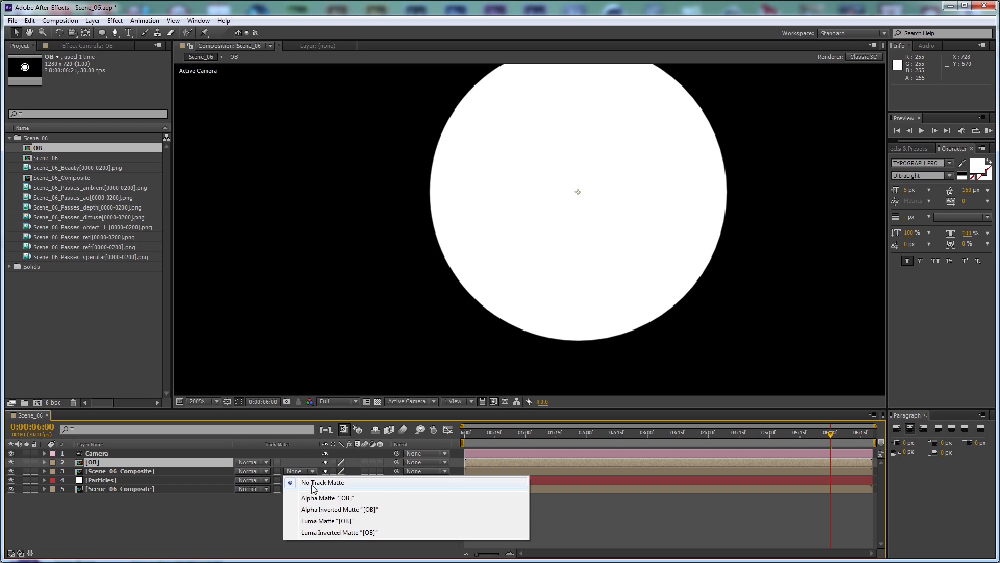
{"action": "left_click", "coordinate": [334, 521]}
{"action": "left_click", "coordinate": [388, 522]}
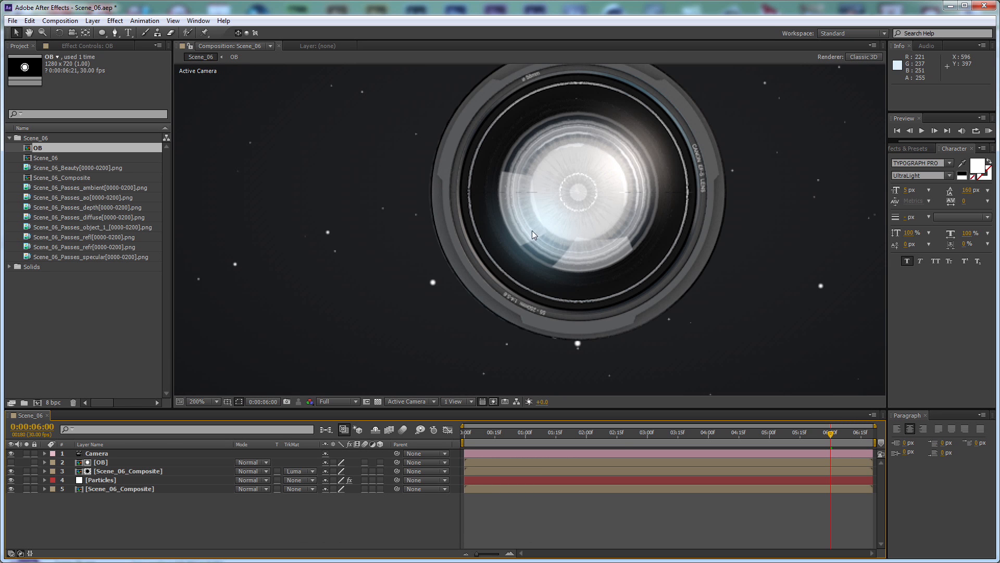
Go to 0:00:01:27 and enable motion blur for the Particles layer and for the composition
{"action": "key", "text": "comma"}
{"action": "left_click_drag", "start_coordinate": [617, 437], "coordinate": [580, 438]}
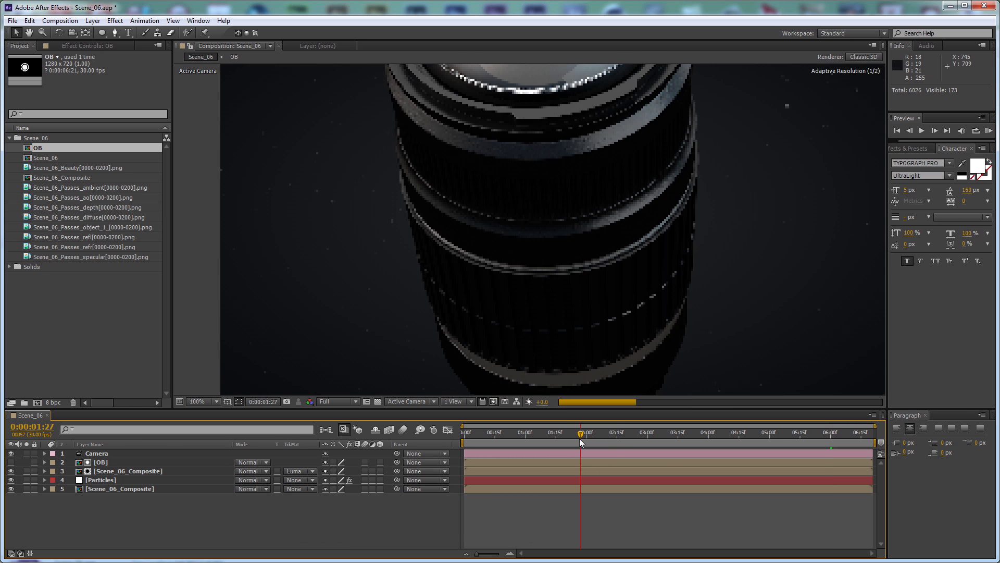
{"action": "left_click", "coordinate": [305, 481]}
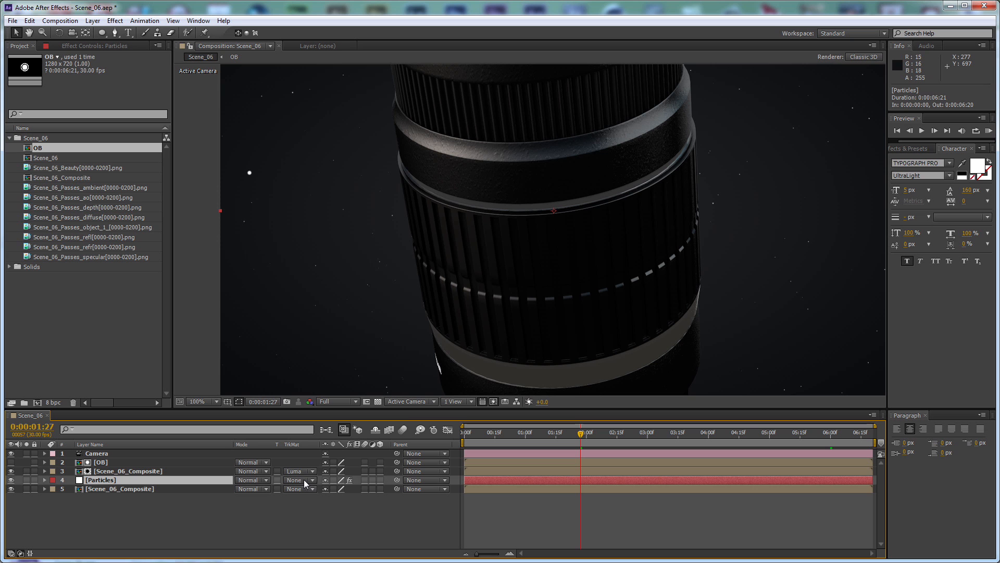
{"action": "left_click", "coordinate": [364, 480]}
{"action": "left_click", "coordinate": [403, 429]}
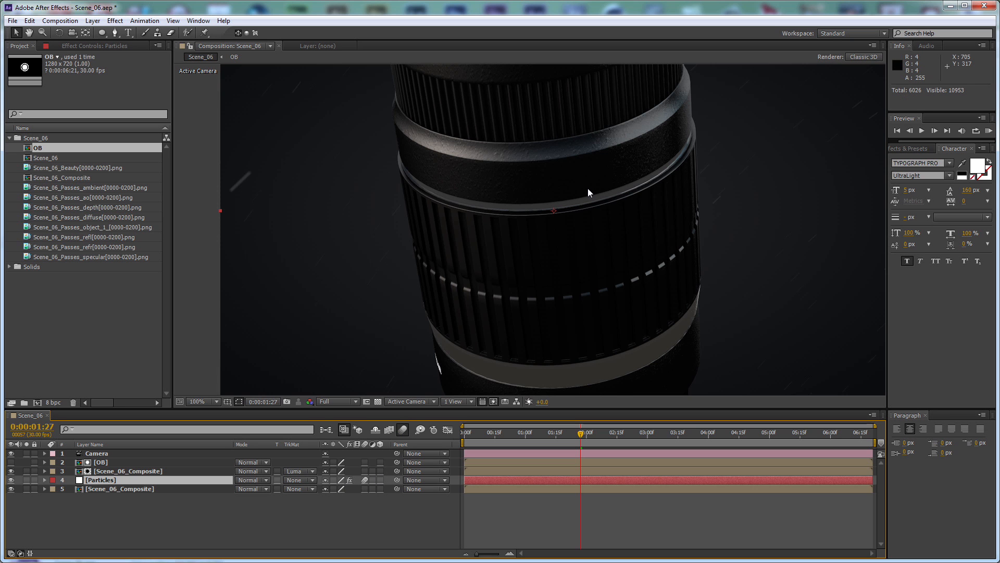
{"action": "key", "text": "comma"}
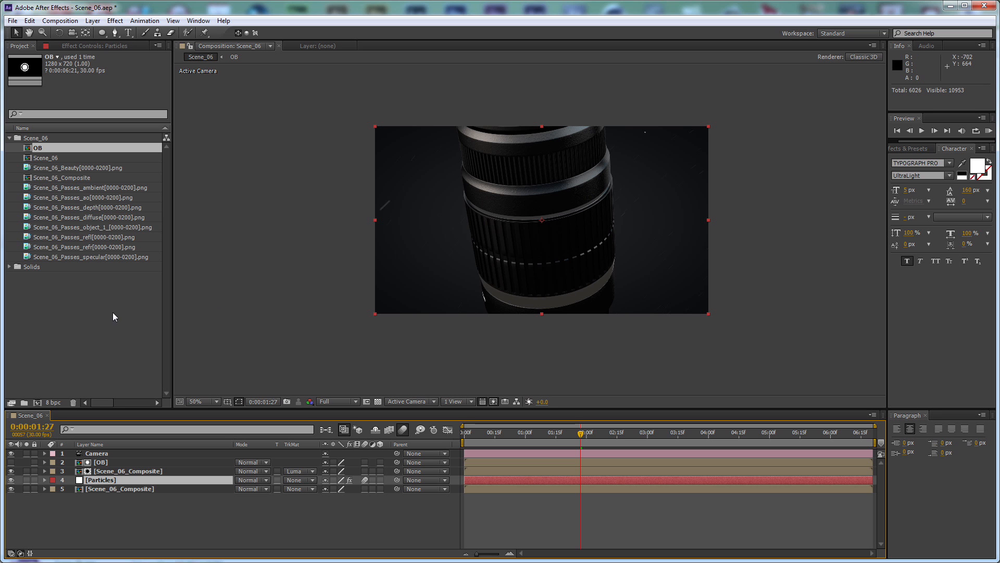
Duplicate the Camera and pre-compose the original camera with all other layers as Scene_06_Composite_02, moving all attributes
{"action": "left_click_drag", "start_coordinate": [187, 521], "coordinate": [113, 462]}
{"action": "left_click", "coordinate": [109, 455]}
{"action": "key", "text": "ctrl+d"}
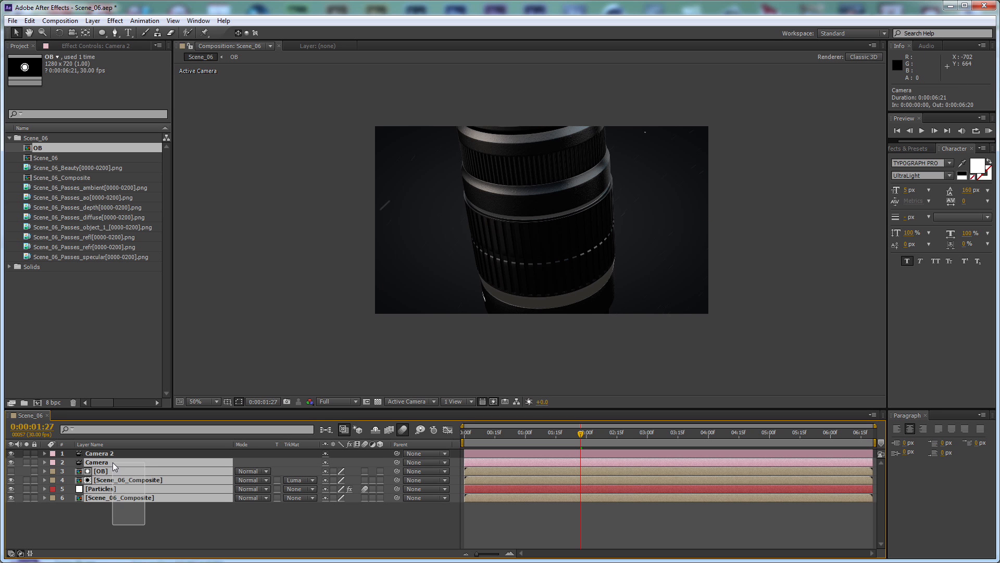
{"action": "key", "text": "ctrl+shift+c"}
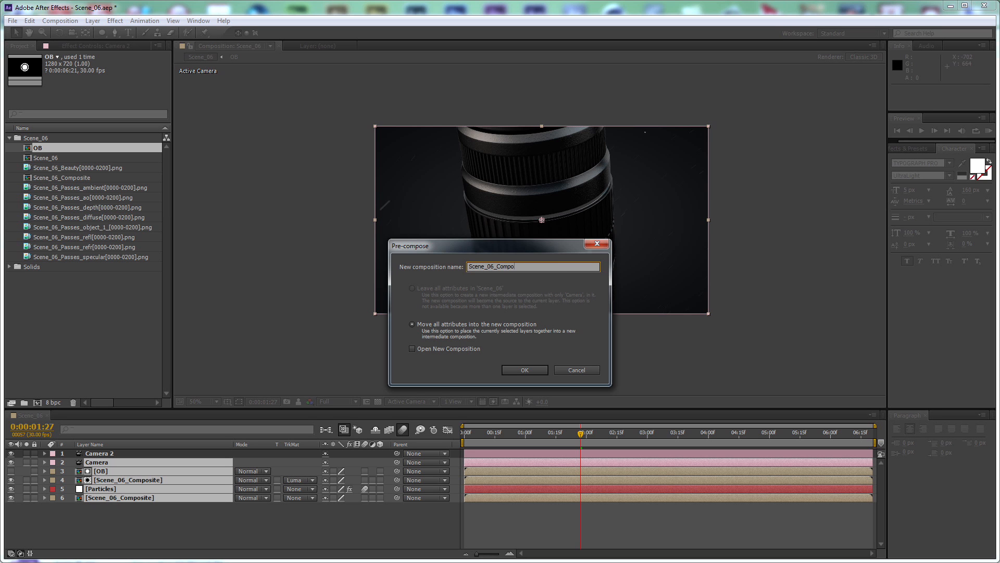
{"action": "key", "text": "Return"}
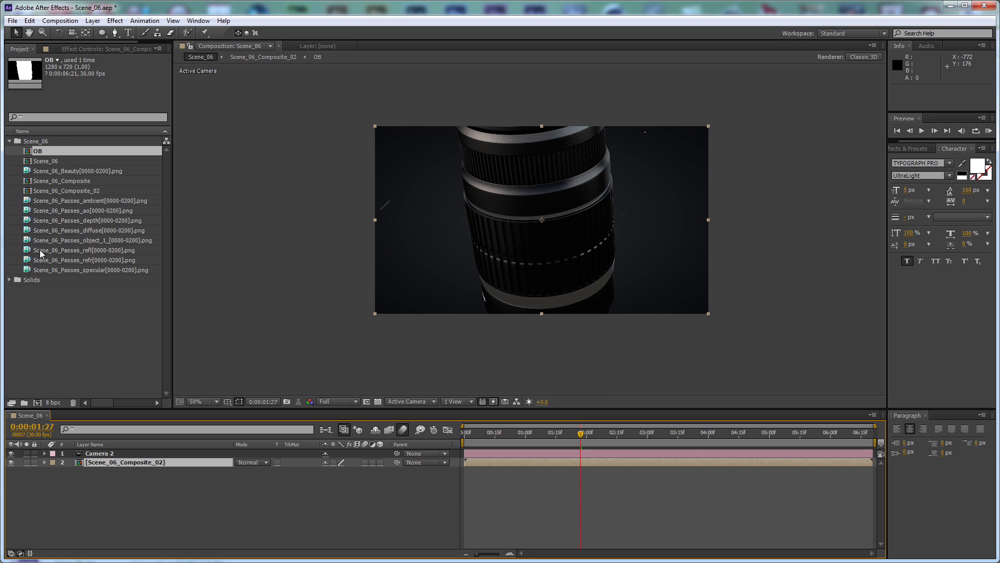
Add the Scene_06_Passes_depth sequence below Scene_06_Composite_02 and briefly solo it to inspect the depth pass
{"action": "left_click_drag", "start_coordinate": [90, 221], "coordinate": [115, 493]}
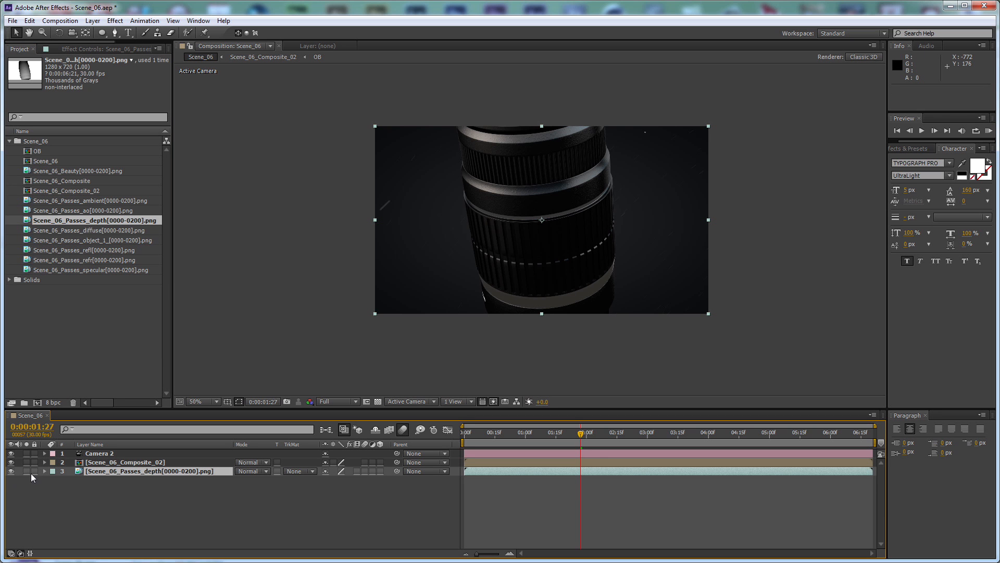
{"action": "left_click", "coordinate": [24, 471]}
{"action": "left_click", "coordinate": [24, 471]}
Open the Scene_06_Composite_02 composition and select its Particles layer
{"action": "double_click", "coordinate": [144, 462]}
{"action": "left_click", "coordinate": [124, 479]}
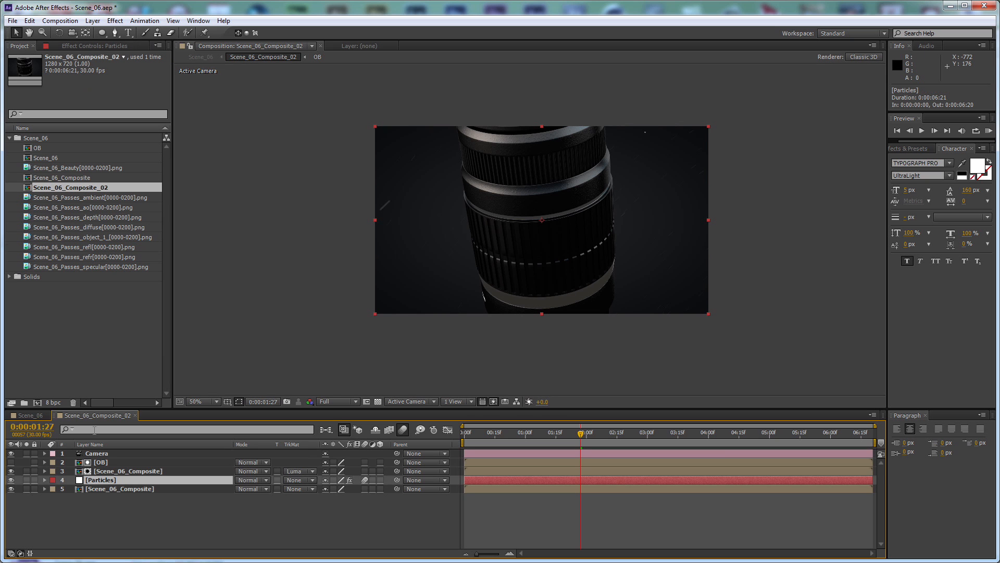
Copy the Particles layer from Scene_06_Composite_02 into the Scene_06 composition and set the copy's Random Seed to 100450
{"action": "key", "text": "ctrl+c"}
{"action": "left_click", "coordinate": [27, 414]}
{"action": "key", "text": "ctrl+v"}
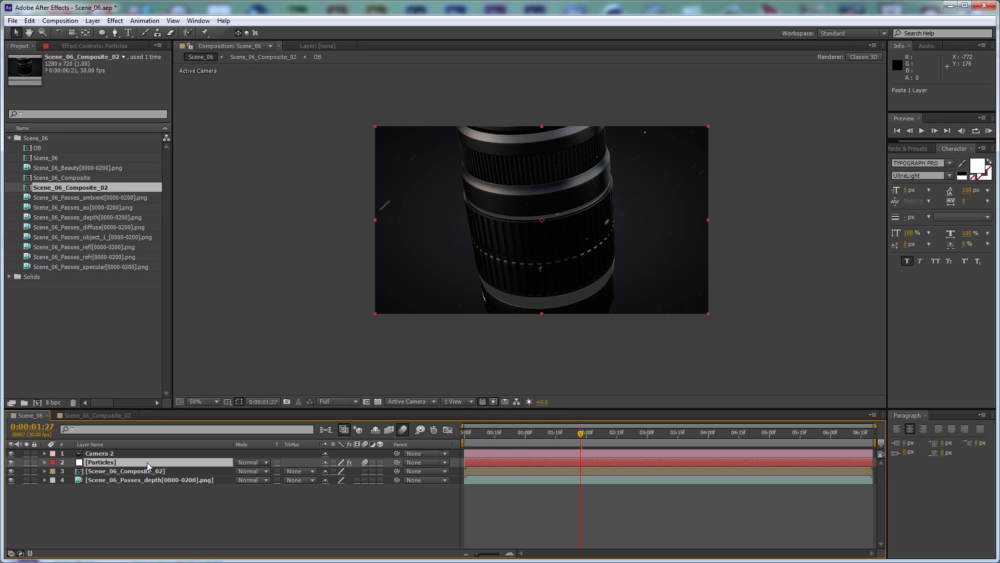
{"action": "left_click", "coordinate": [94, 46]}
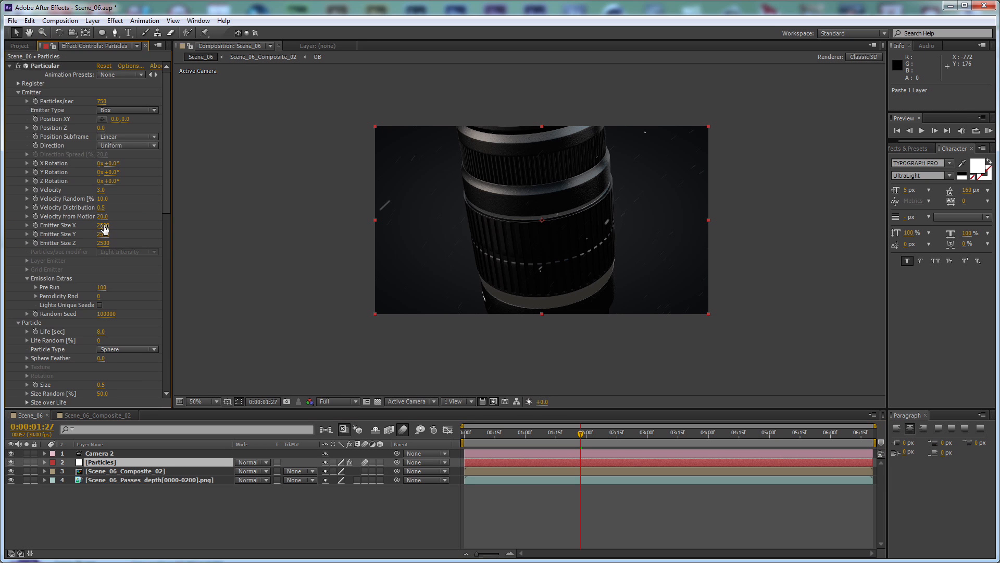
{"action": "left_click_drag", "start_coordinate": [101, 318], "coordinate": [131, 314]}
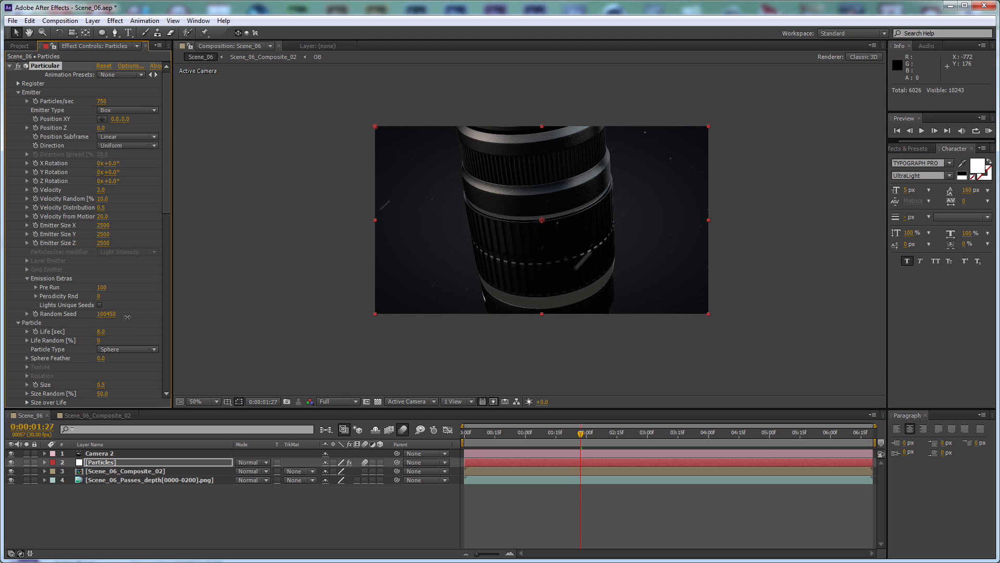
{"action": "key", "text": "period"}
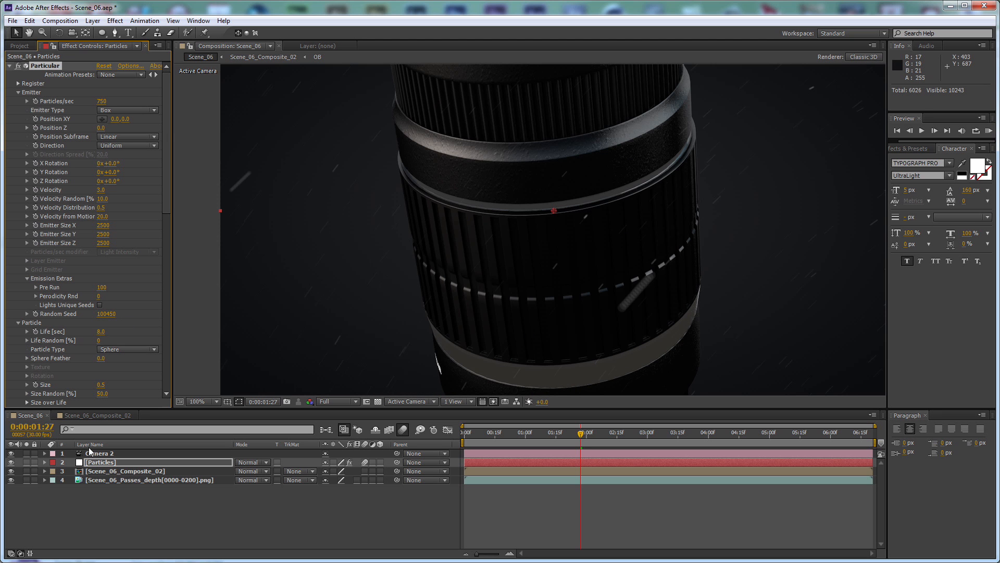
Apply FL Depth Of Field to the Scene_06_Composite_02 layer, using Scene_06_Passes_depth as its depth layer
{"action": "left_click", "coordinate": [132, 470]}
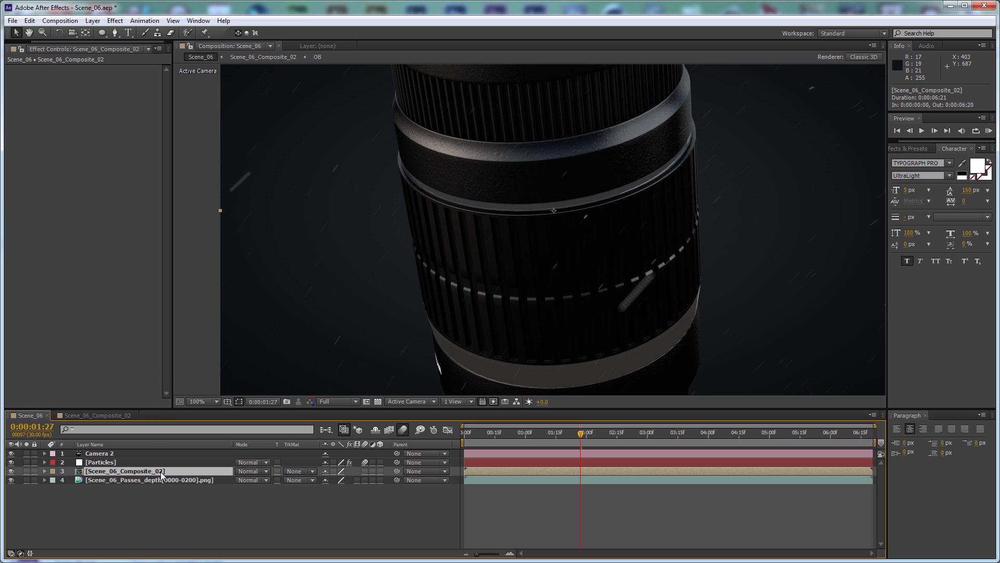
{"action": "left_click", "coordinate": [110, 21]}
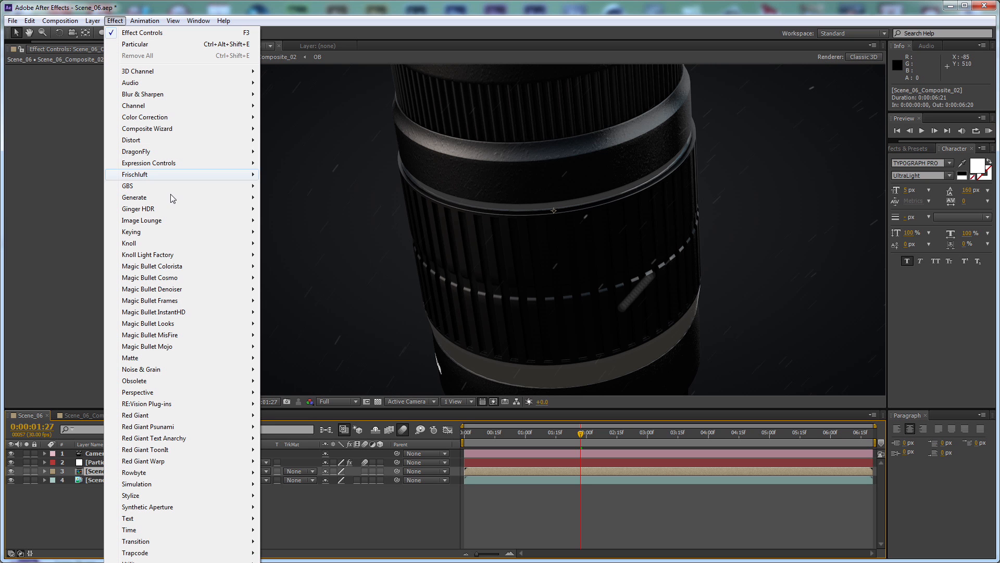
{"action": "mouse_move", "coordinate": [156, 174]}
{"action": "left_click", "coordinate": [287, 174]}
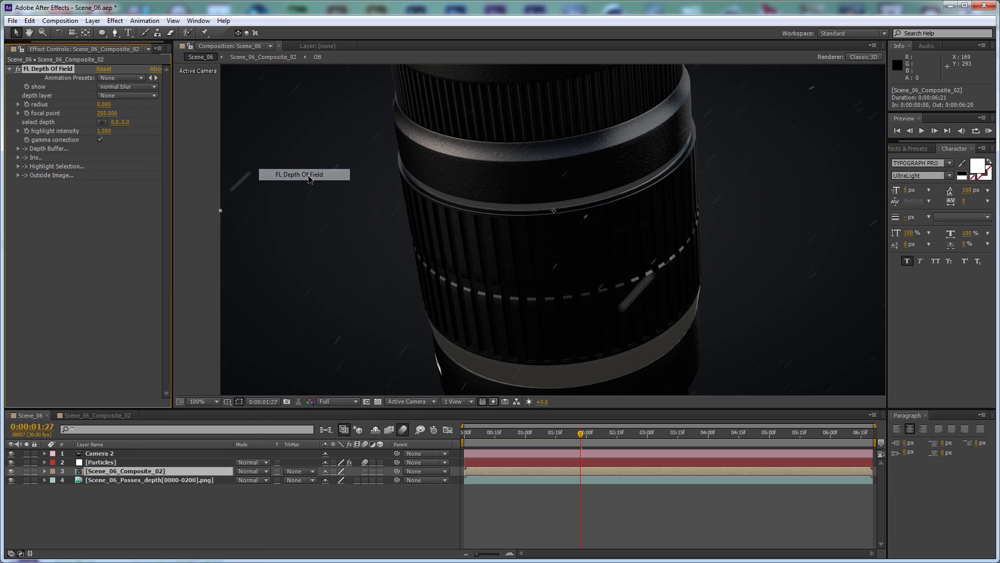
{"action": "left_click", "coordinate": [108, 96]}
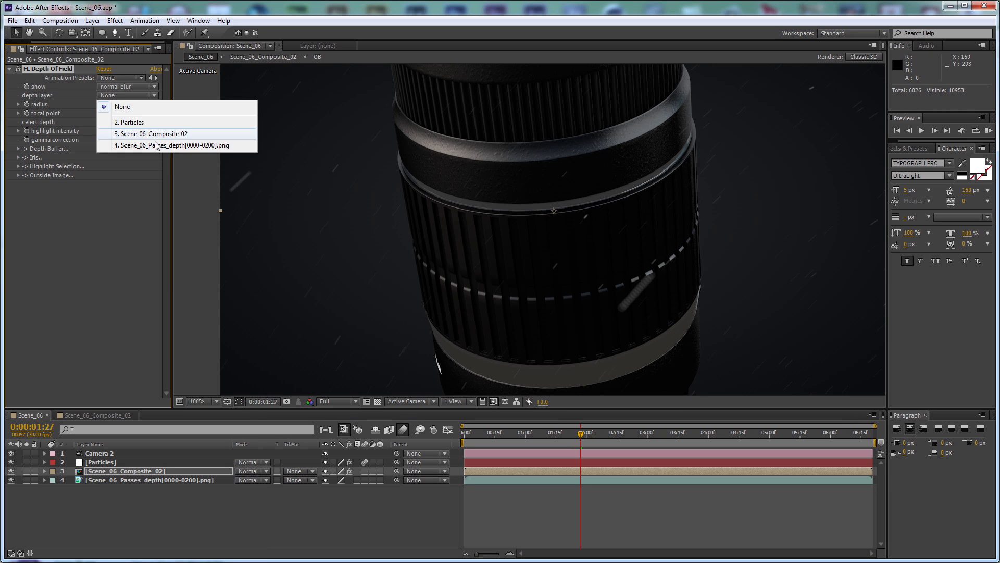
{"action": "left_click", "coordinate": [151, 145]}
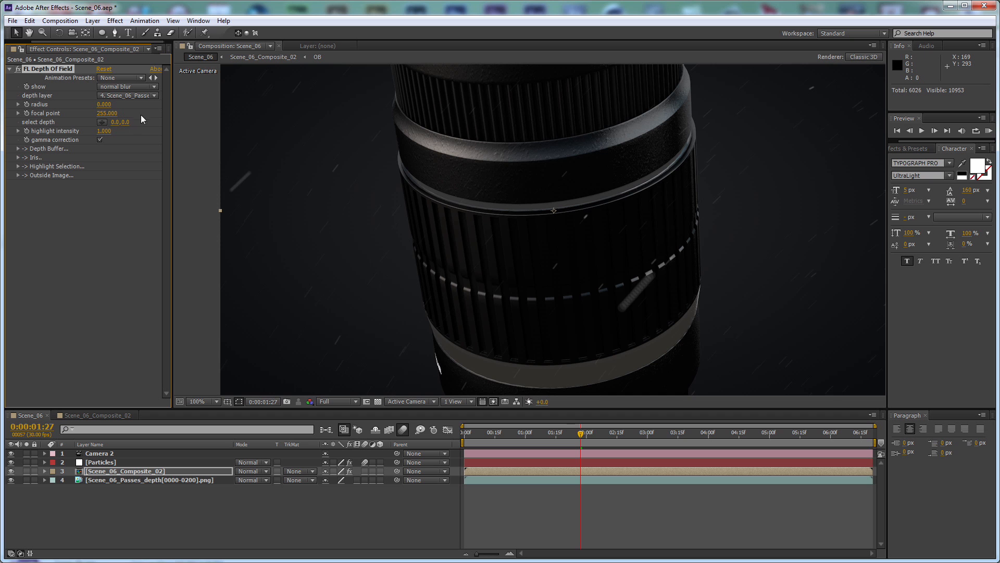
Set the depth of field radius to 15 and invert the depth buffer
{"action": "left_click_drag", "start_coordinate": [111, 108], "coordinate": [136, 108]}
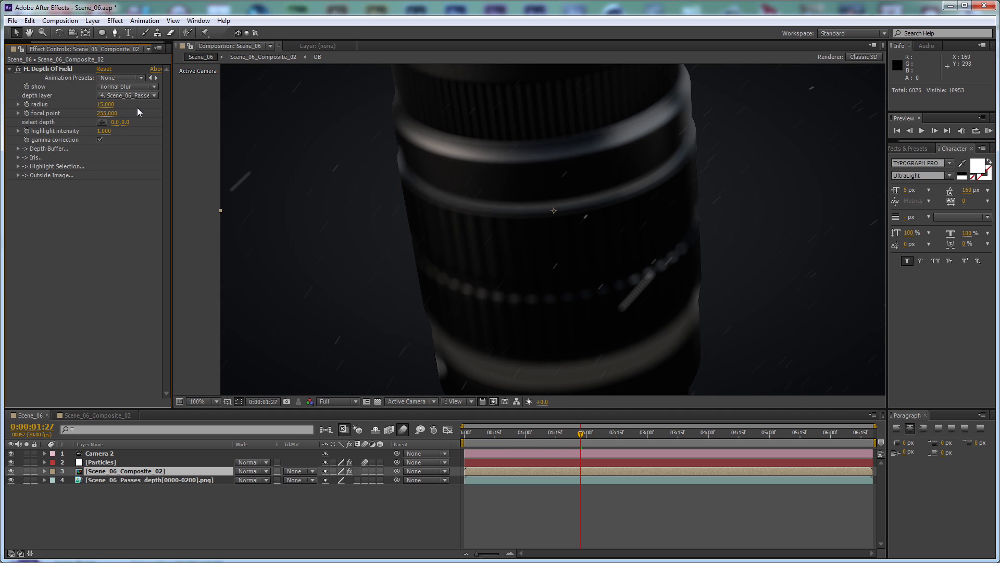
{"action": "left_click", "coordinate": [19, 148]}
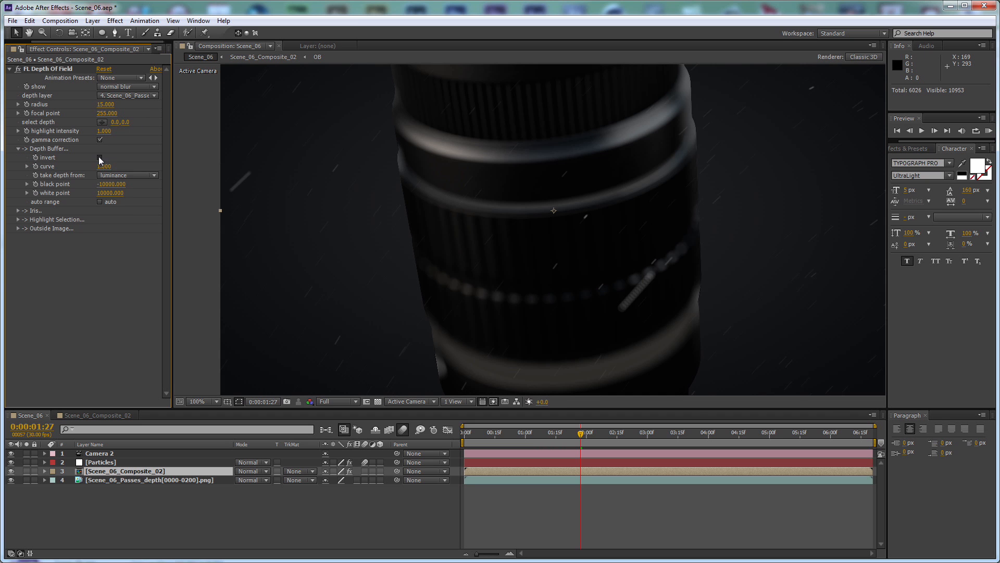
{"action": "left_click", "coordinate": [100, 157]}
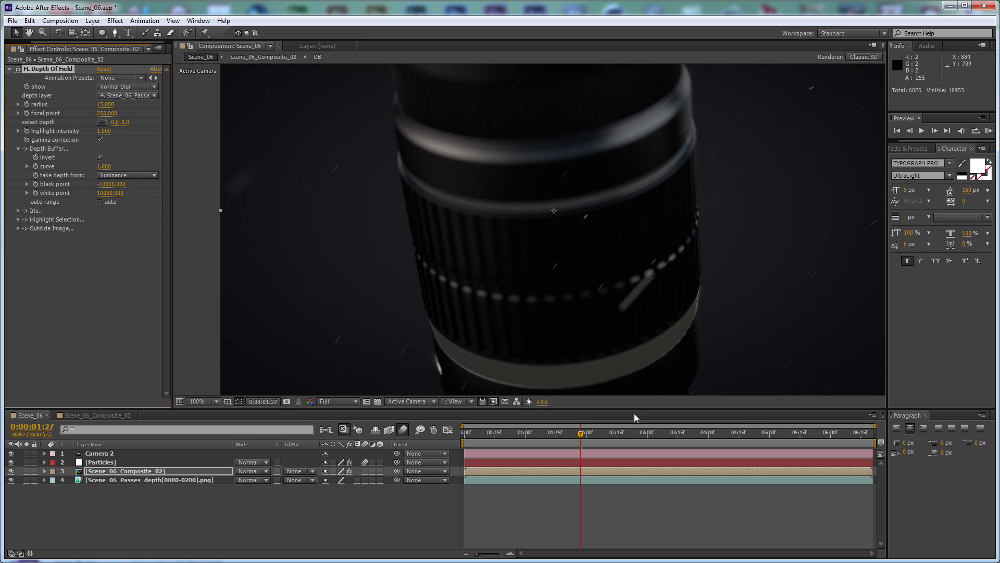
Keyframe the focal point at 100 on the first frame and at 150 at 0:00:01:00
{"action": "key", "text": "KP_0"}
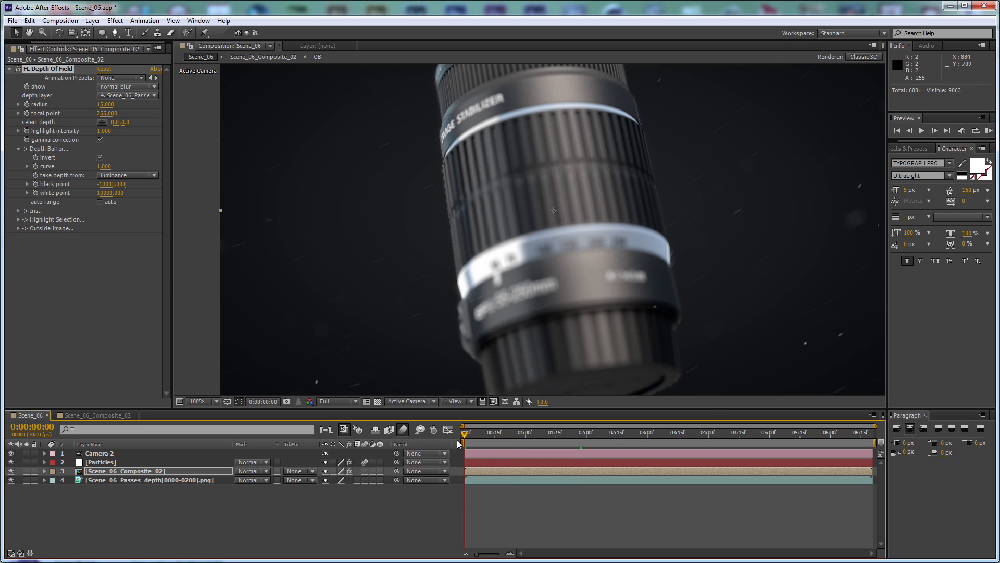
{"action": "left_click_drag", "start_coordinate": [100, 116], "coordinate": [106, 117]}
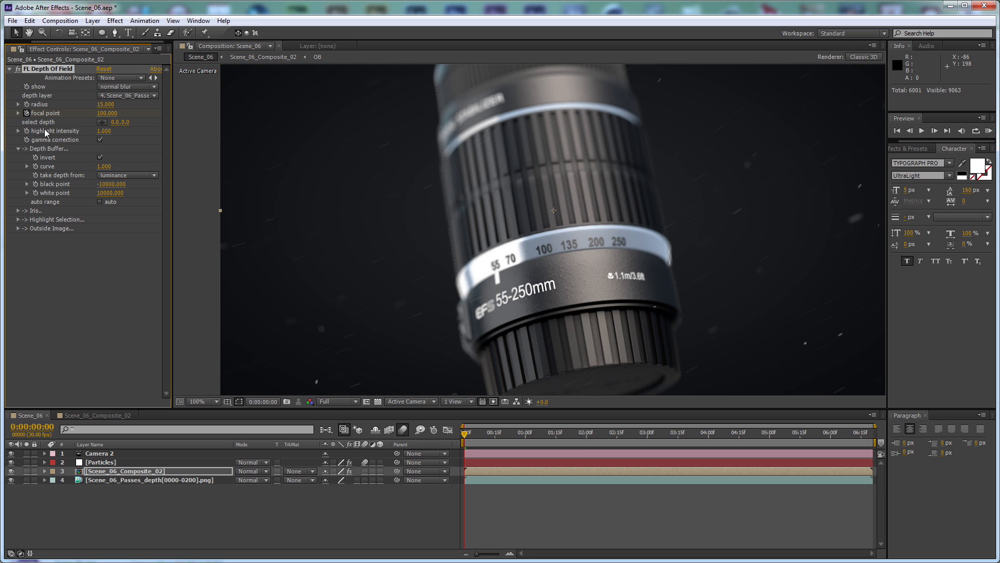
{"action": "left_click", "coordinate": [523, 433]}
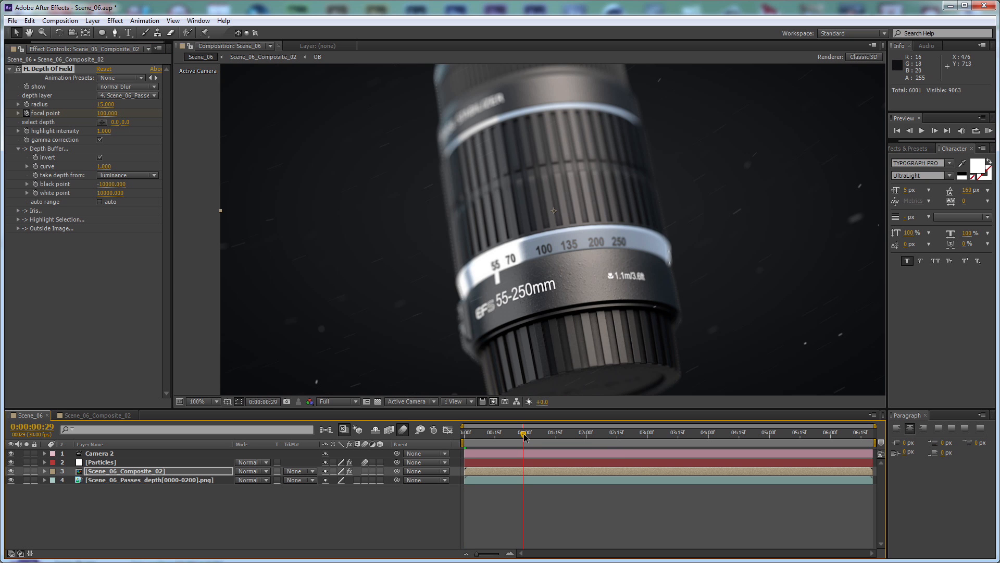
{"action": "left_click", "coordinate": [525, 436]}
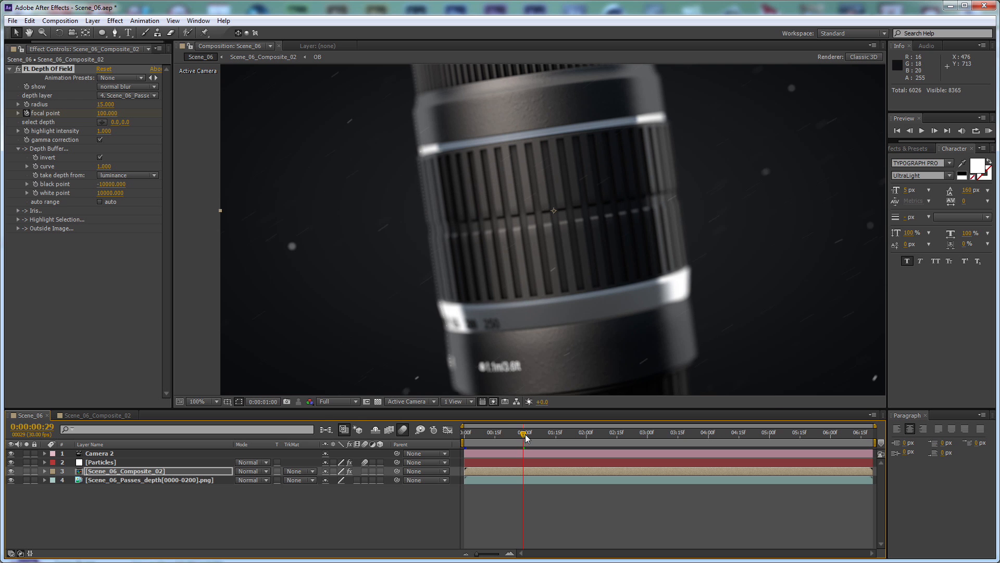
{"action": "left_click", "coordinate": [108, 113]}
{"action": "type", "text": "190"}
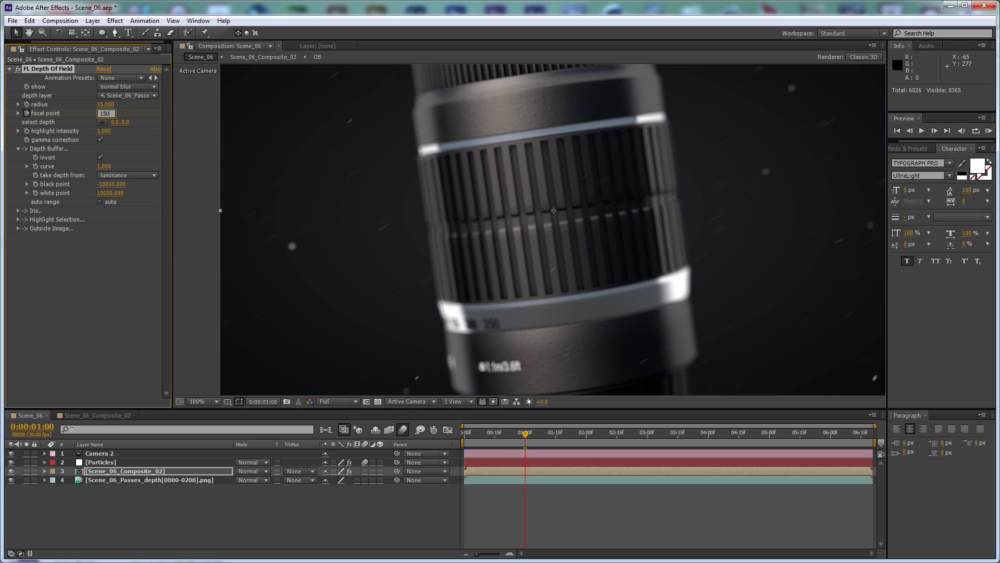
{"action": "key", "text": "Return"}
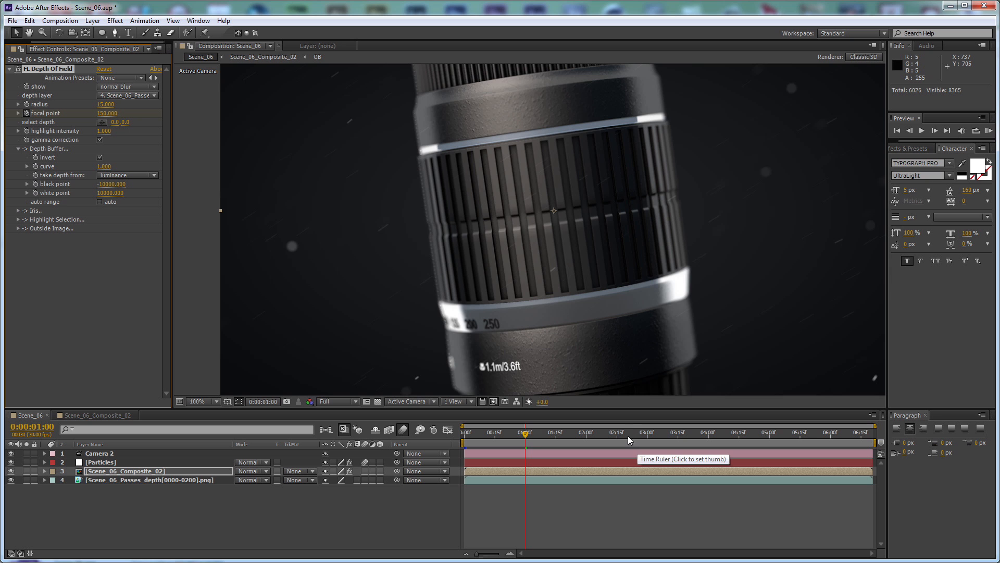
Keyframe the focal point at 80 at 0:00:02:20
{"action": "left_click", "coordinate": [631, 434]}
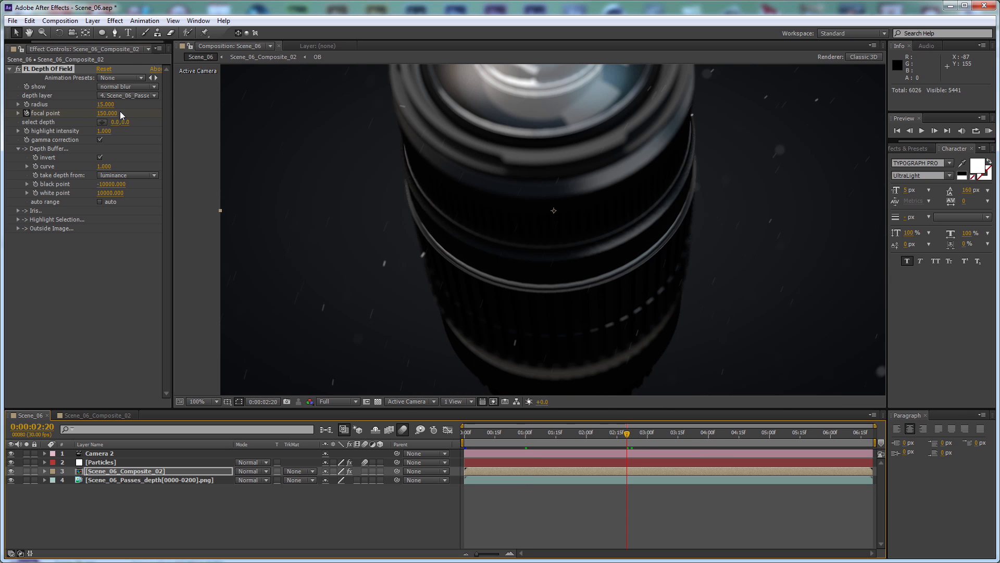
{"action": "left_click", "coordinate": [111, 113]}
{"action": "key", "text": "Return"}
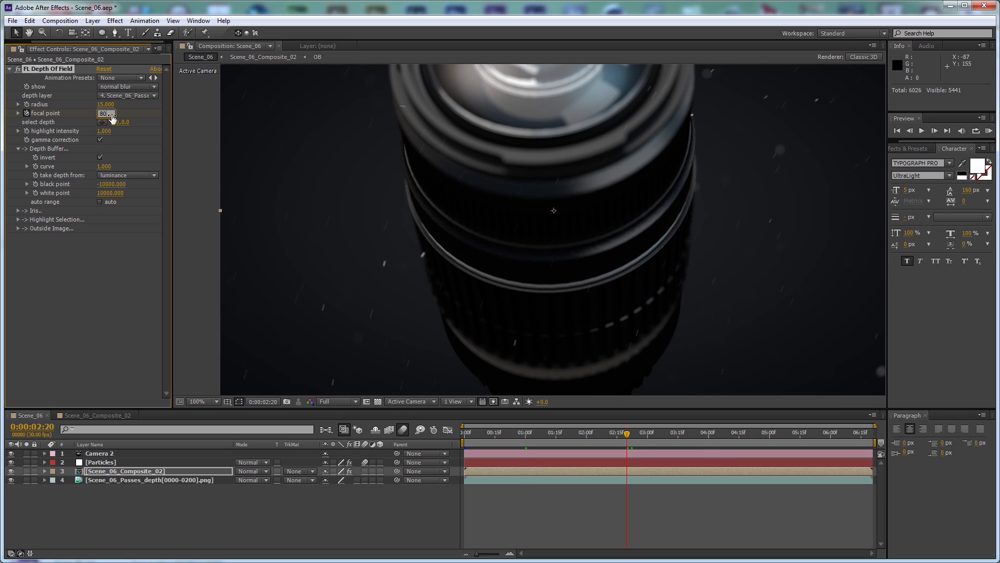
Check the focus through the rest of the shot and keyframe the focal point at 58 on the last frame, 0:00:06:20
{"action": "left_click", "coordinate": [703, 434]}
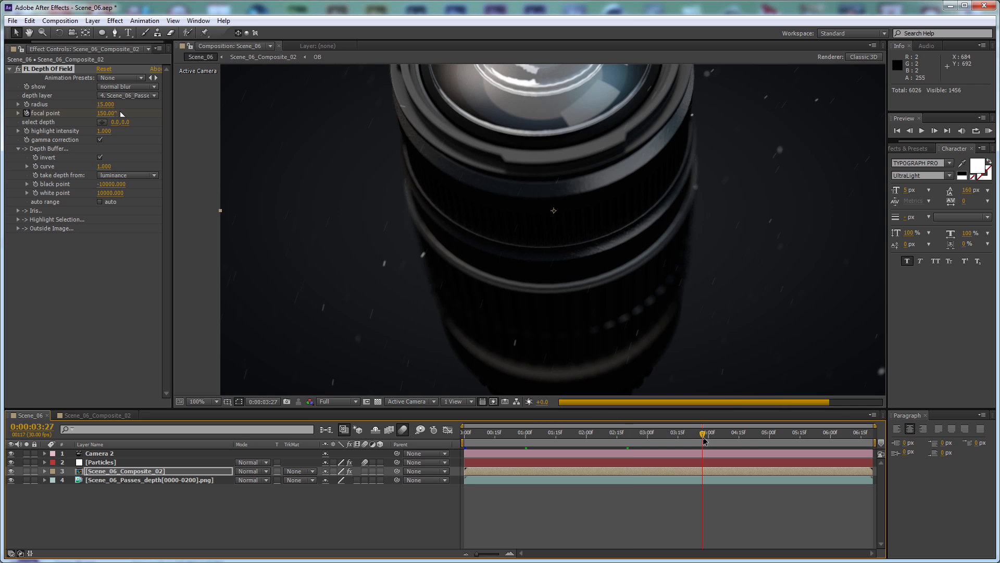
{"action": "left_click", "coordinate": [743, 434]}
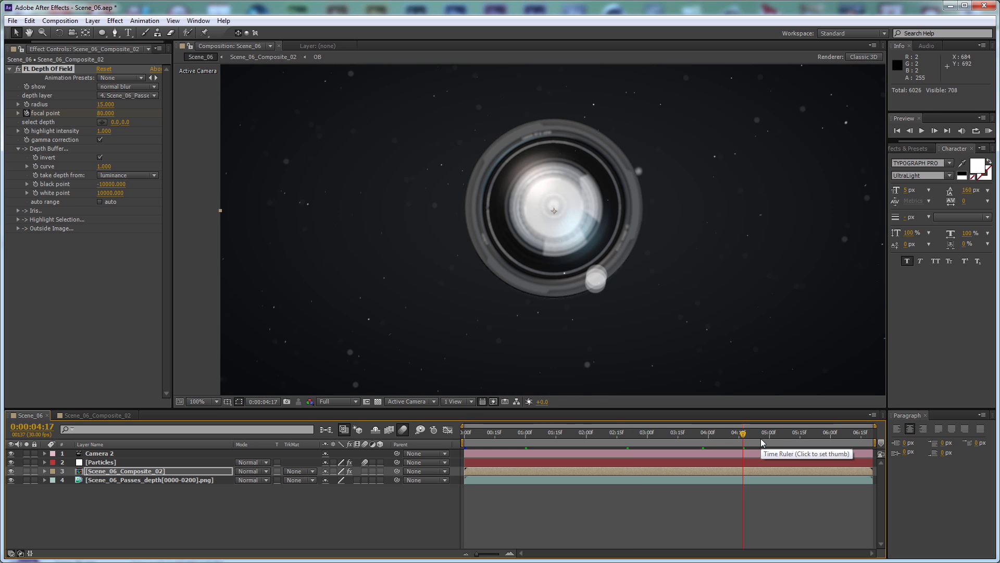
{"action": "left_click", "coordinate": [769, 439]}
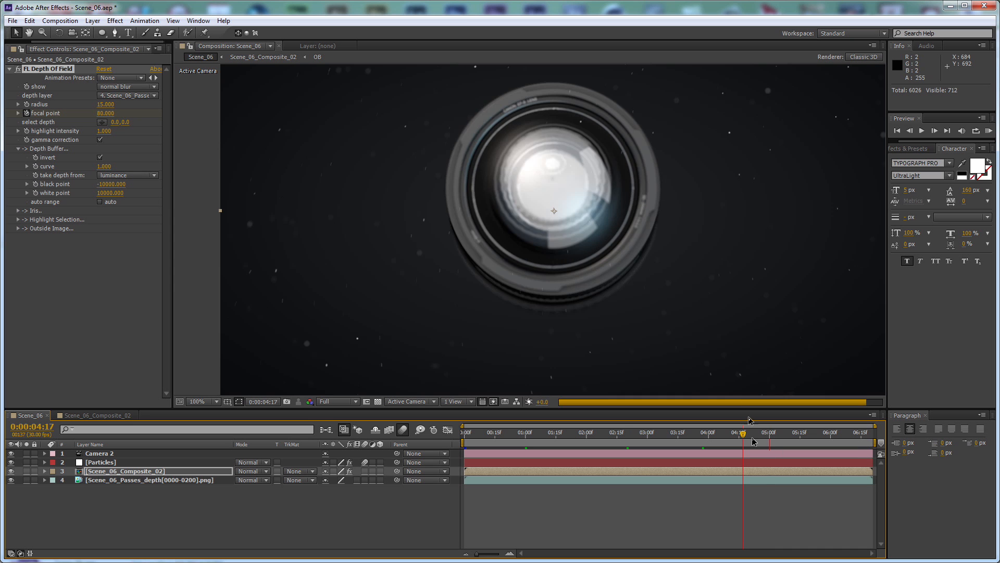
{"action": "left_click", "coordinate": [108, 116]}
{"action": "type", "text": "100"}
{"action": "key", "text": "Return"}
{"action": "key", "text": "j"}
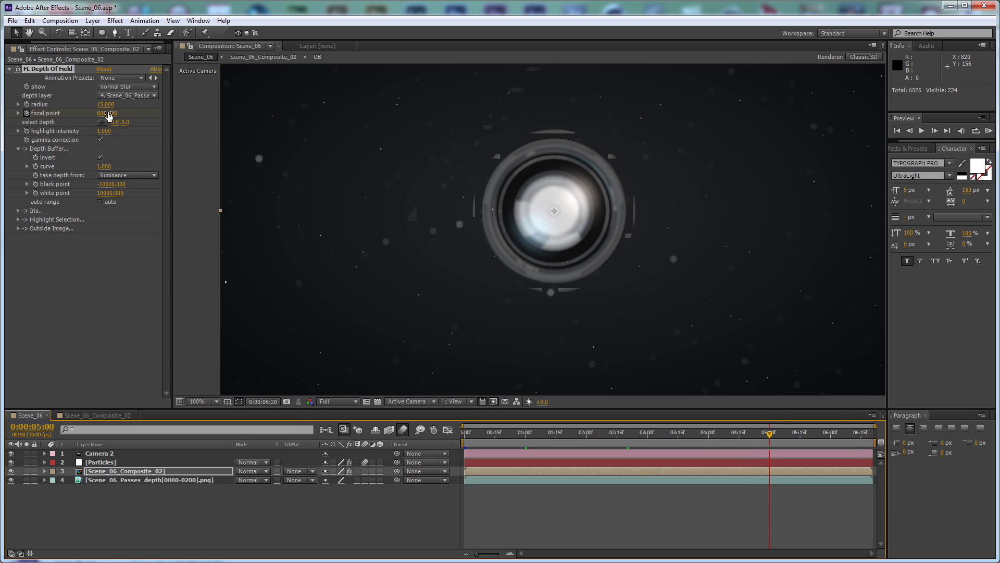
{"action": "left_click_drag", "start_coordinate": [109, 115], "coordinate": [100, 114]}
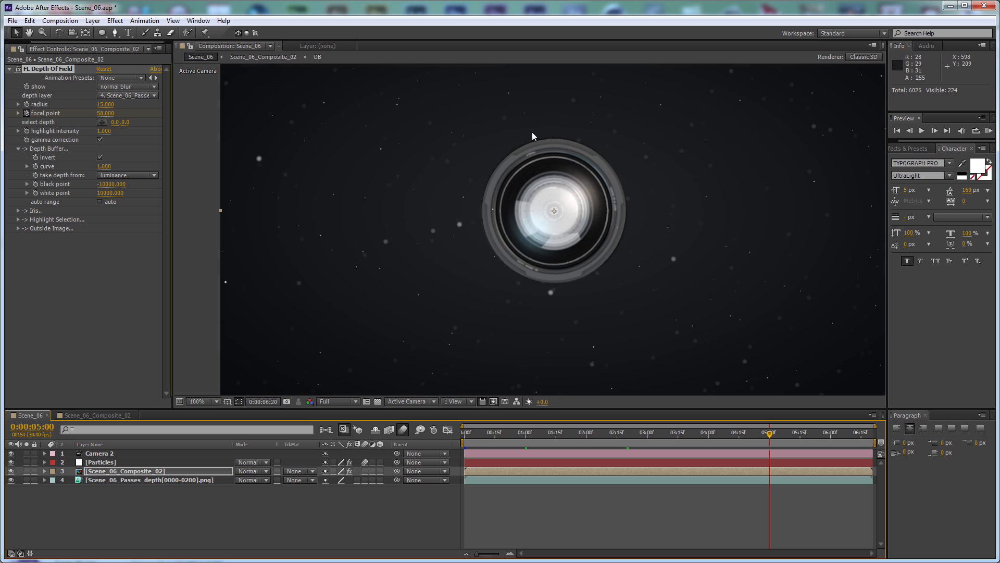
Try other focal point values on the last frame, such as 50, 100 and 60, while viewing the lens front up close
{"action": "key", "text": "k"}
{"action": "key", "text": "period"}
{"action": "left_click", "coordinate": [105, 114]}
{"action": "type", "text": "50"}
{"action": "key", "text": "Return"}
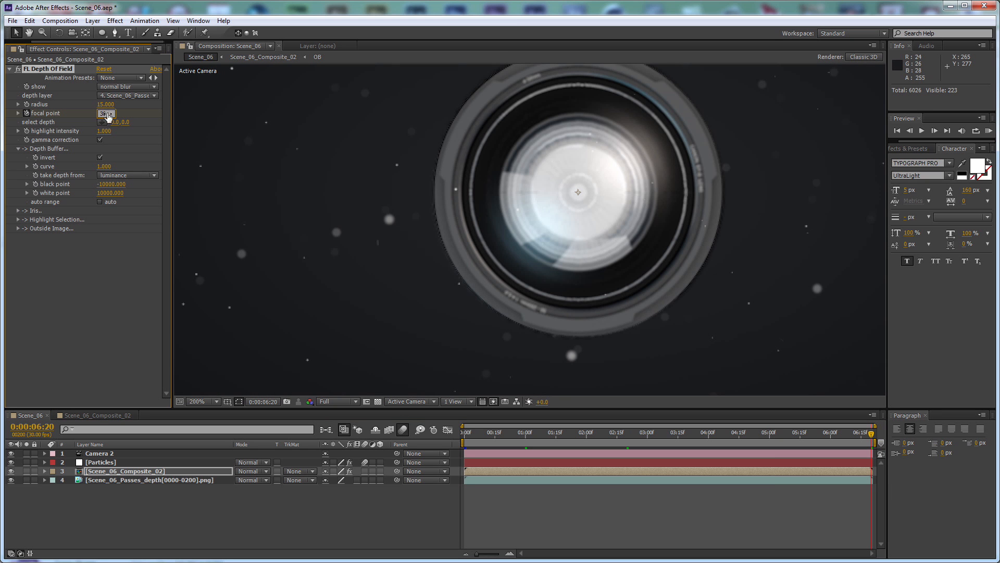
{"action": "left_click", "coordinate": [107, 114]}
{"action": "type", "text": "20"}
{"action": "key", "text": "Return"}
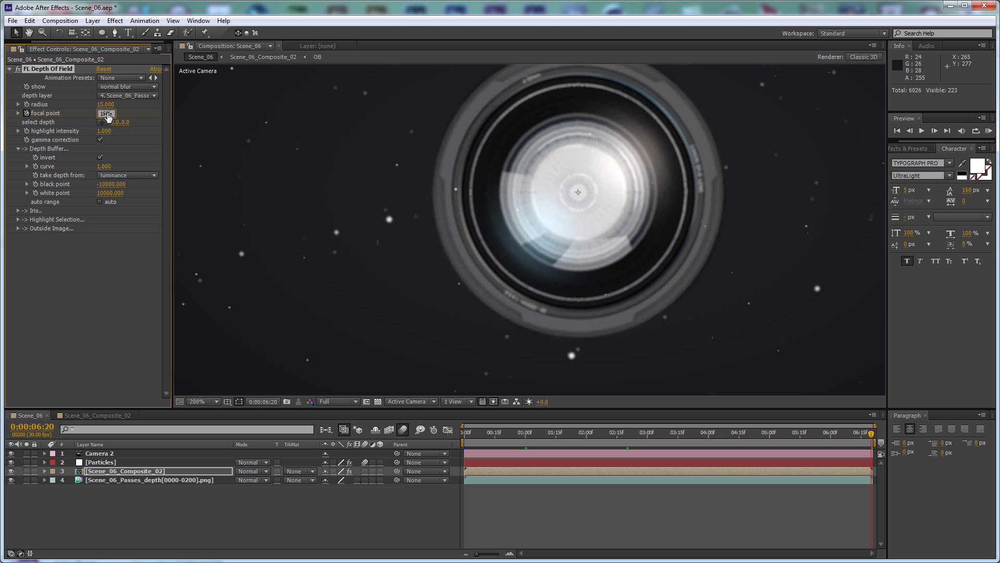
{"action": "left_click", "coordinate": [106, 113]}
{"action": "type", "text": "100"}
{"action": "key", "text": "Return"}
{"action": "left_click_drag", "start_coordinate": [104, 113], "coordinate": [93, 119]}
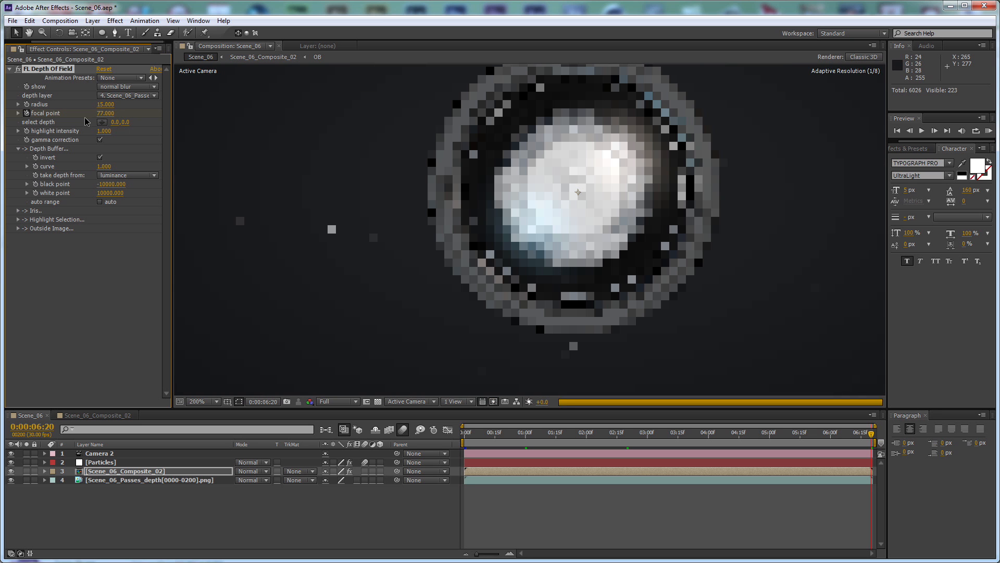
{"action": "key", "text": "Return"}
{"action": "left_click", "coordinate": [102, 115]}
{"action": "type", "text": "60"}
{"action": "key", "text": "Return"}
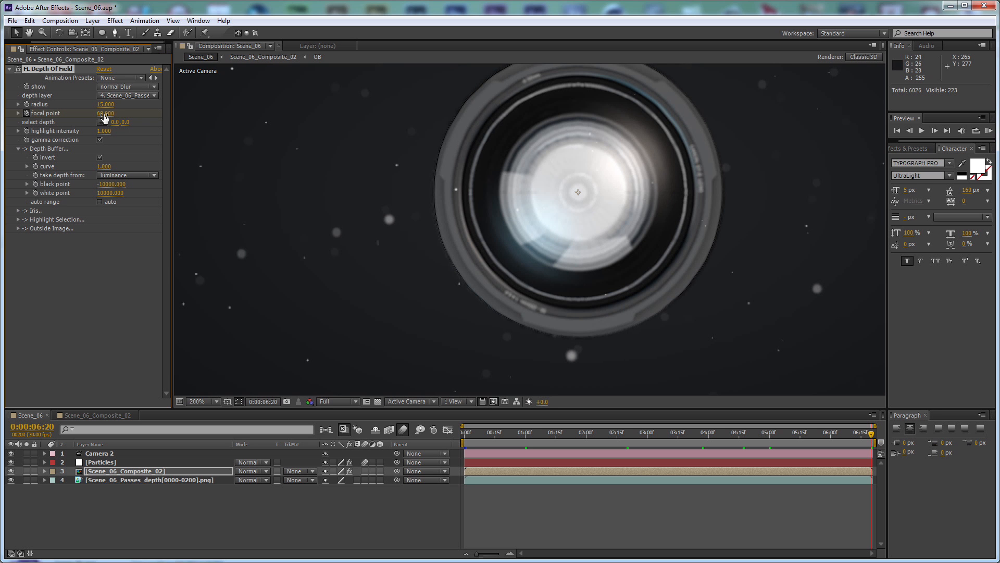
Compare focal points of 45 and 55 at 0:00:06:20 and settle on 40
{"action": "left_click", "coordinate": [104, 114]}
{"action": "type", "text": "40"}
{"action": "key", "text": "Return"}
{"action": "left_click", "coordinate": [104, 114]}
{"action": "type", "text": "45"}
{"action": "key", "text": "Return"}
{"action": "left_click", "coordinate": [102, 115]}
{"action": "type", "text": "55"}
{"action": "key", "text": "Return"}
{"action": "type", "text": "40"}
{"action": "key", "text": "Return"}
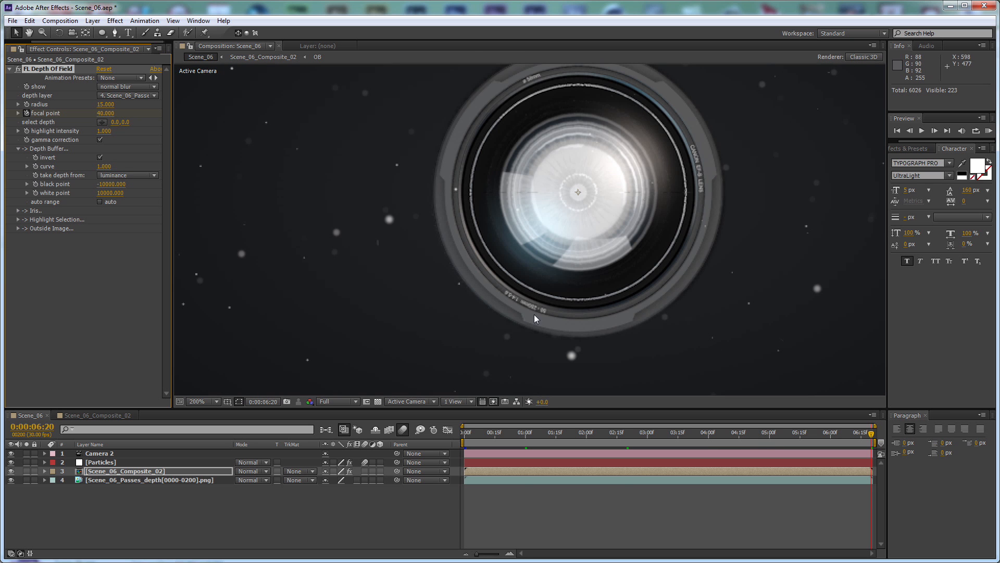
Review the focal point keyframes of the Scene_06_Composite_02 layer and check the whole last frame
{"action": "key", "text": "u"}
{"action": "left_click", "coordinate": [871, 490]}
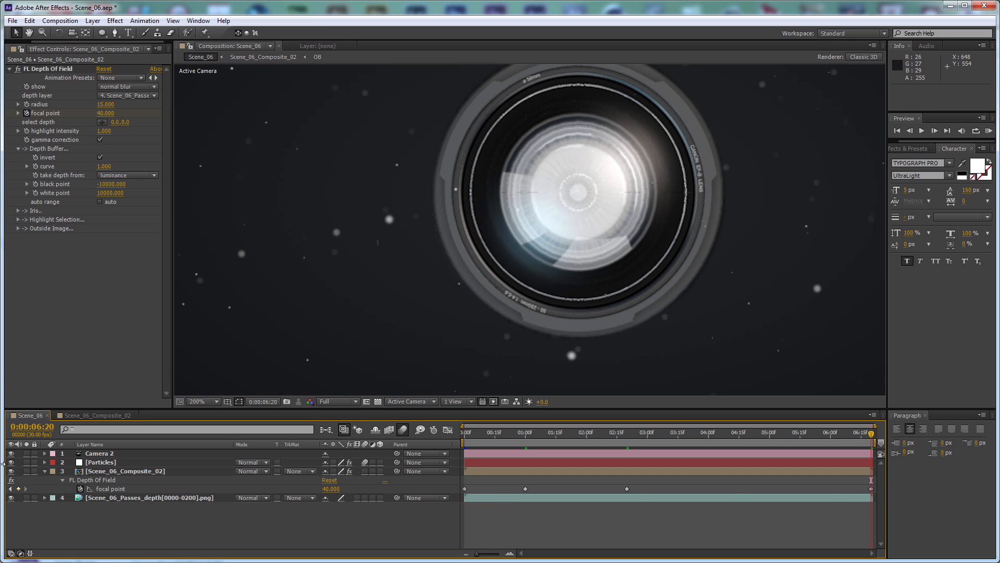
{"action": "left_click", "coordinate": [46, 472]}
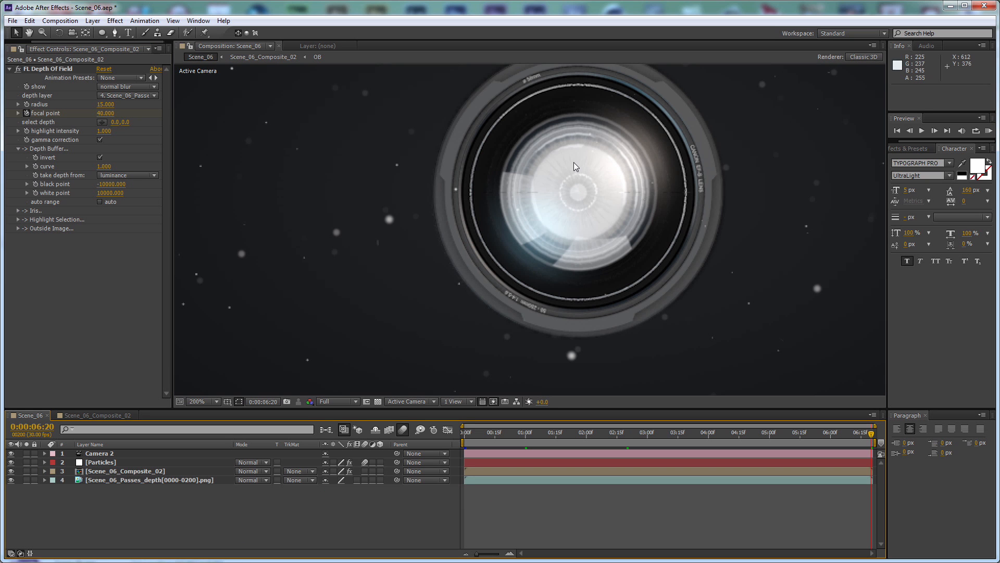
{"action": "key", "text": "comma"}
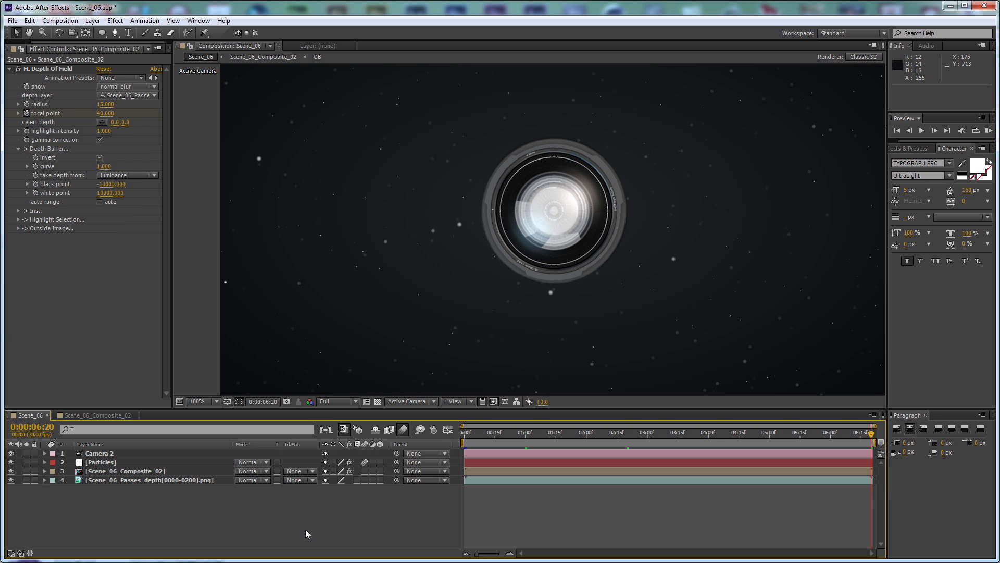
Add an adjustment layer above all other layers in Scene_06 and rename it CC
{"action": "key", "text": "ctrl+alt+y"}
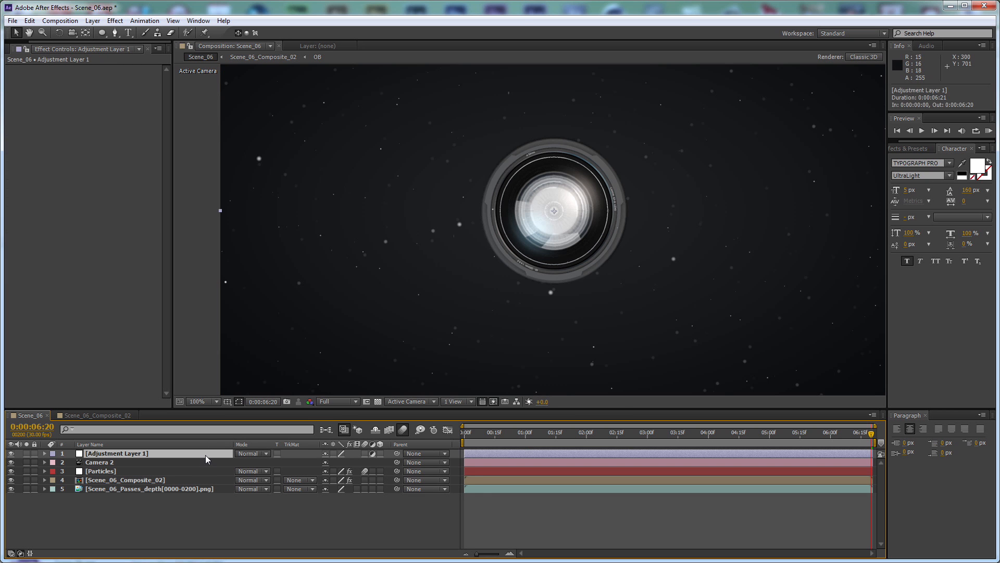
{"action": "key", "text": "ctrl+shift+y"}
{"action": "type", "text": "C"}
{"action": "left_click", "coordinate": [529, 422]}
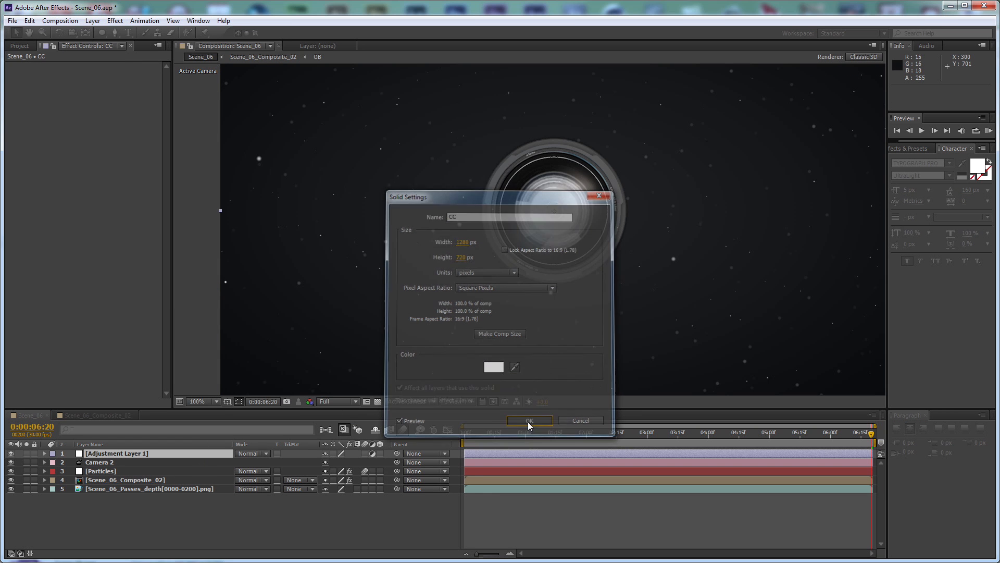
Duplicate the CC adjustment layer and rename the copy GLOW
{"action": "key", "text": "ctrl+d"}
{"action": "key", "text": "ctrl+shift+y"}
{"action": "type", "text": "GLOW"}
{"action": "key", "text": "Return"}
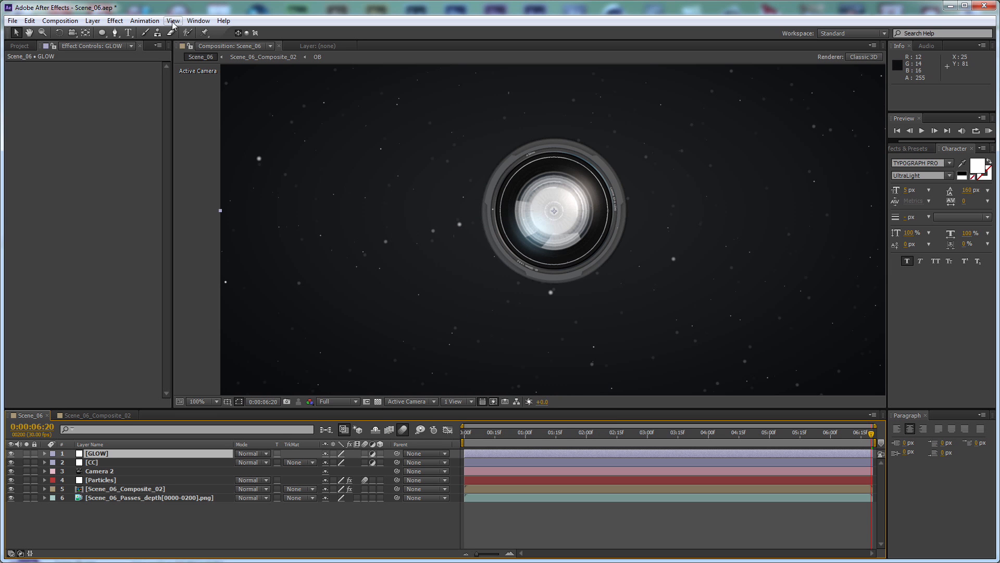
Apply the Glow effect to the GLOW layer with a threshold of 90%, radius 25 and intensity 0.5
{"action": "left_click", "coordinate": [115, 20]}
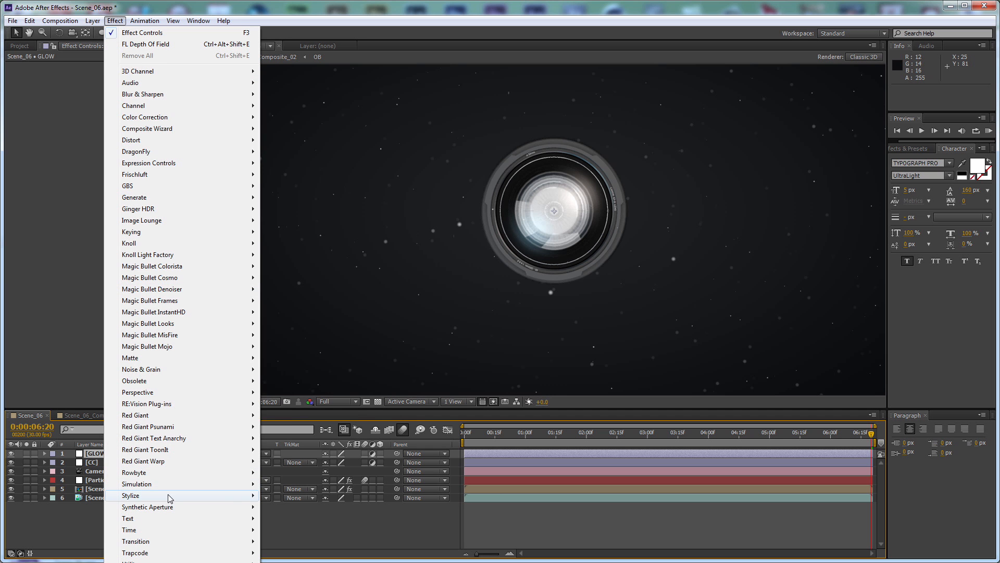
{"action": "mouse_move", "coordinate": [137, 495]}
{"action": "left_click", "coordinate": [281, 414]}
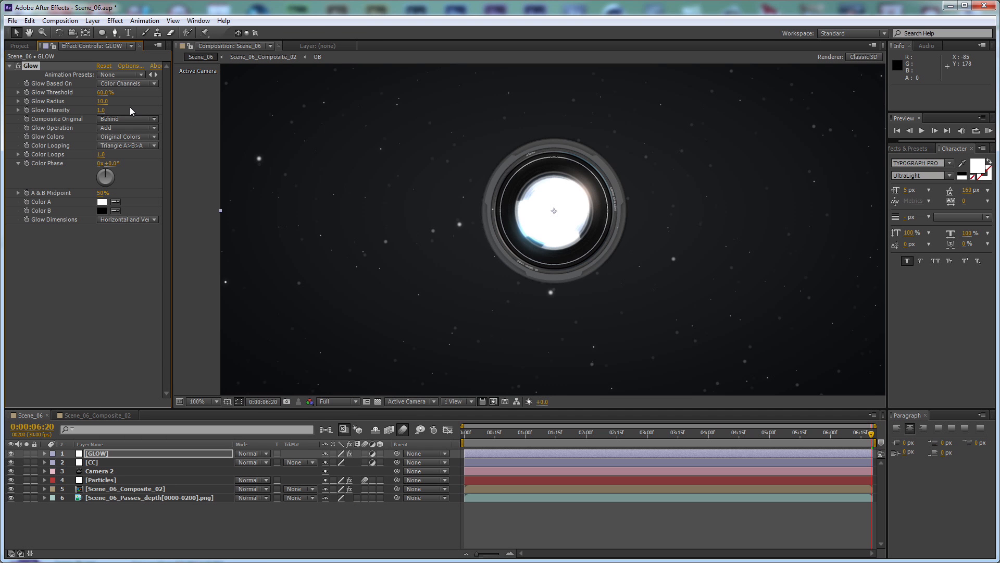
{"action": "left_click", "coordinate": [105, 94]}
{"action": "type", "text": "90"}
{"action": "key", "text": "Tab"}
{"action": "type", "text": "25"}
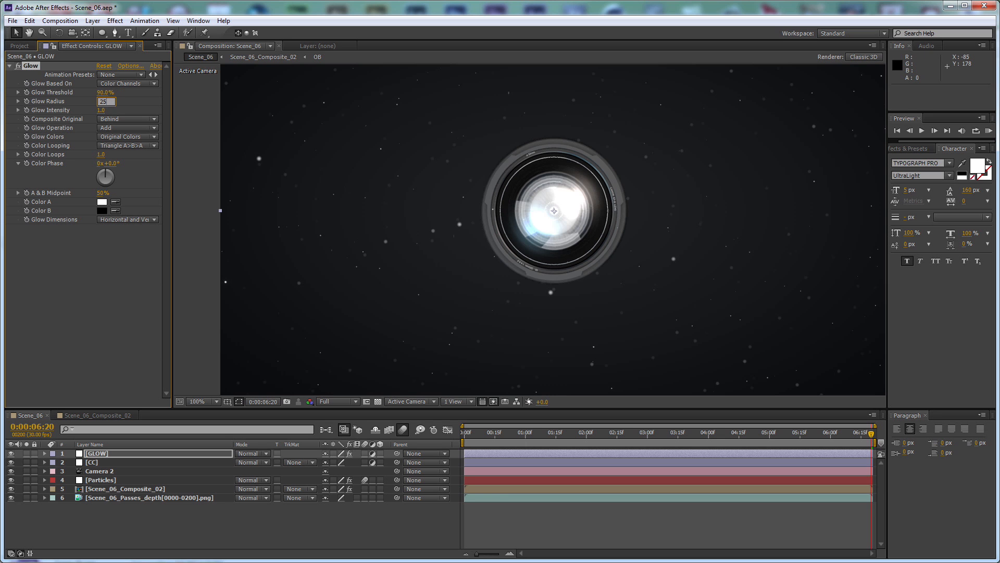
{"action": "key", "text": "Tab"}
{"action": "type", "text": "0.5"}
{"action": "key", "text": "Return"}
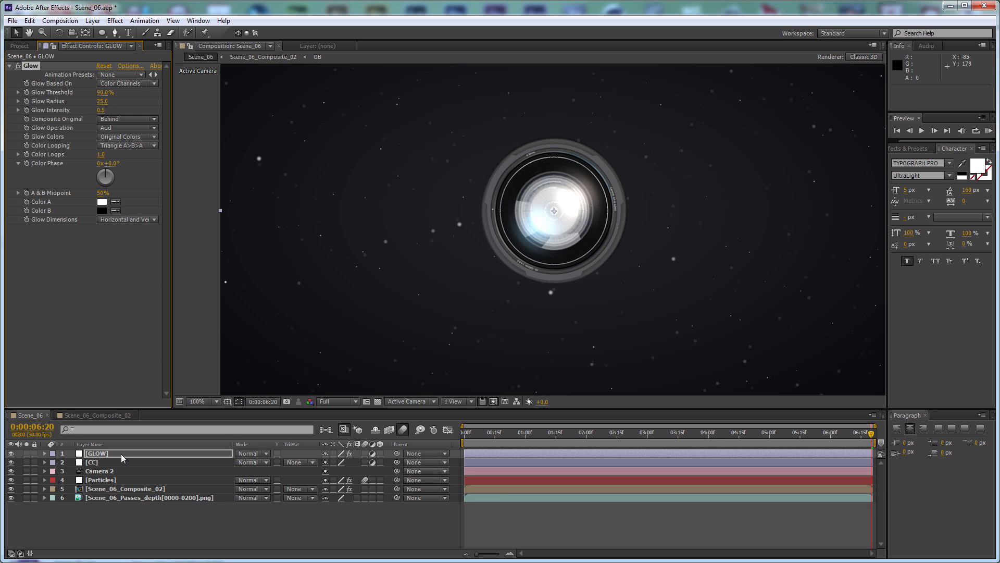
Move the CC layer above GLOW and apply a Curves effect to it
{"action": "left_click_drag", "start_coordinate": [126, 463], "coordinate": [130, 452]}
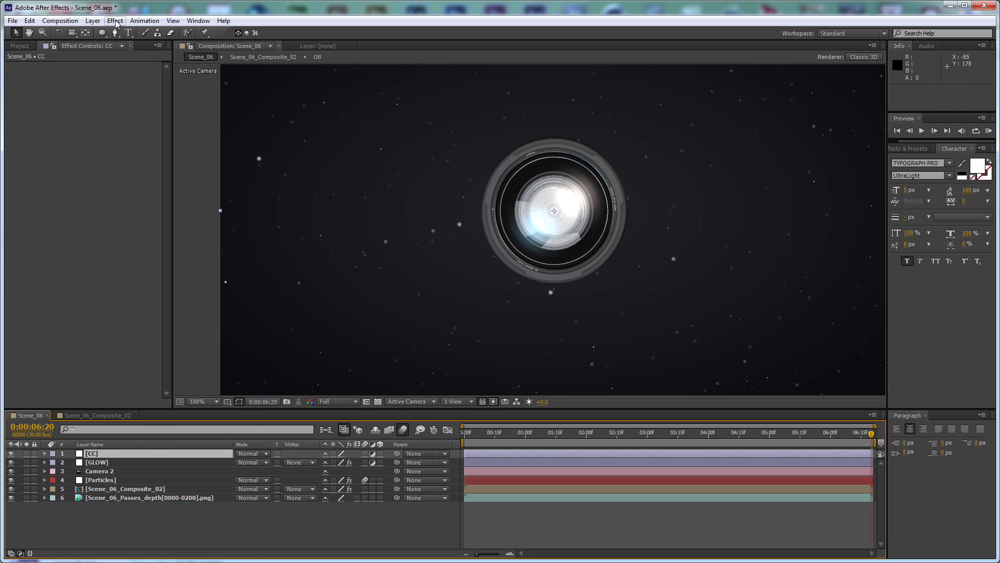
{"action": "left_click", "coordinate": [115, 20]}
{"action": "mouse_move", "coordinate": [191, 118]}
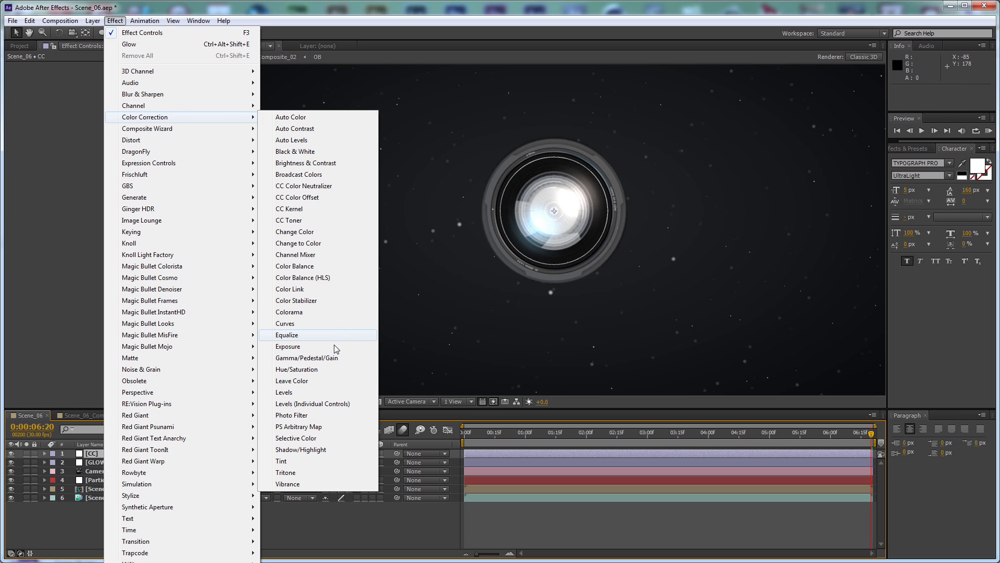
{"action": "left_click", "coordinate": [286, 323]}
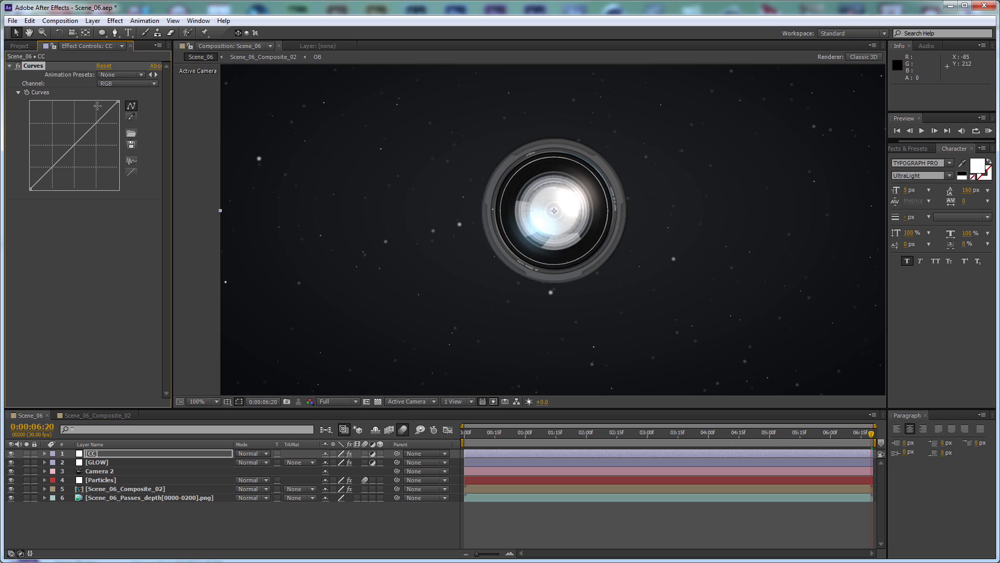
Shape the CC layer's curve with slight highlight and shadow adjustments, including a small lift in the Blue channel
{"action": "left_click_drag", "start_coordinate": [94, 123], "coordinate": [95, 122]}
{"action": "left_click", "coordinate": [53, 169]}
{"action": "left_click", "coordinate": [112, 84]}
{"action": "left_click", "coordinate": [138, 129]}
{"action": "left_click_drag", "start_coordinate": [51, 169], "coordinate": [51, 167]}
Add a Sharpen effect to the CC layer with a sharpen amount of 10
{"action": "left_click", "coordinate": [115, 21]}
{"action": "mouse_move", "coordinate": [176, 95]}
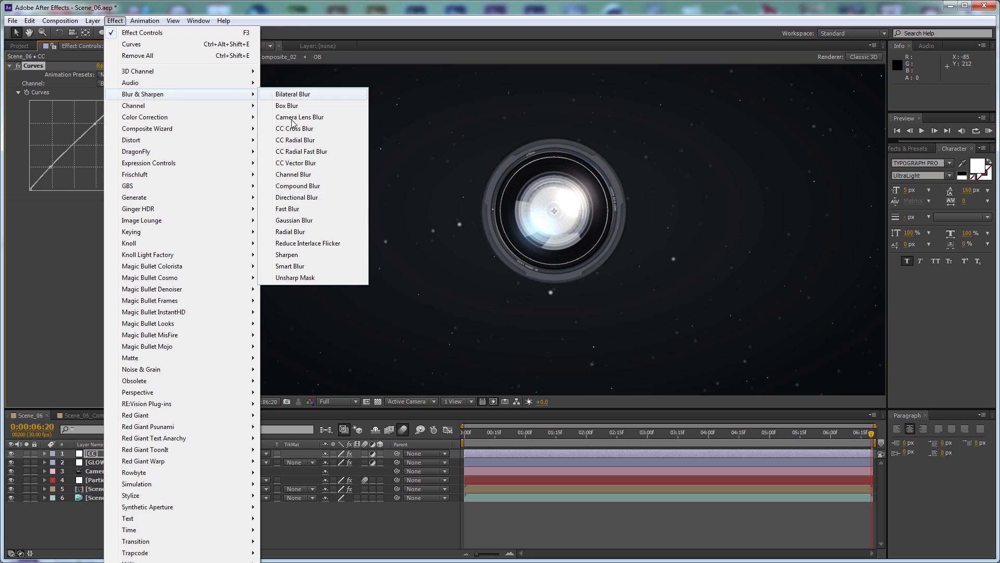
{"action": "left_click", "coordinate": [301, 255]}
{"action": "left_click_drag", "start_coordinate": [100, 228], "coordinate": [111, 225]}
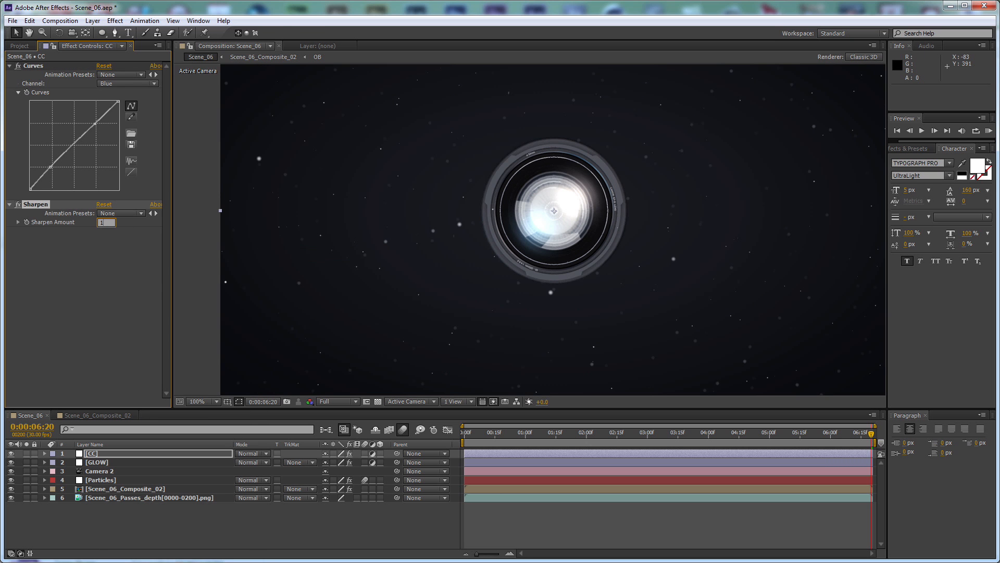
Add a Noise effect to the CC layer with 4% noise and color noise turned off
{"action": "left_click", "coordinate": [115, 21]}
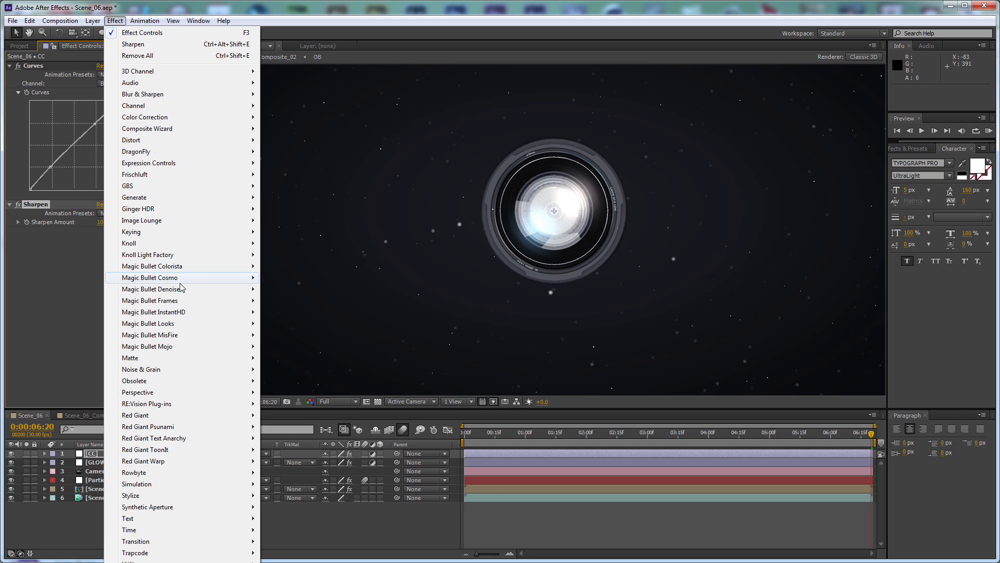
{"action": "mouse_move", "coordinate": [176, 374]}
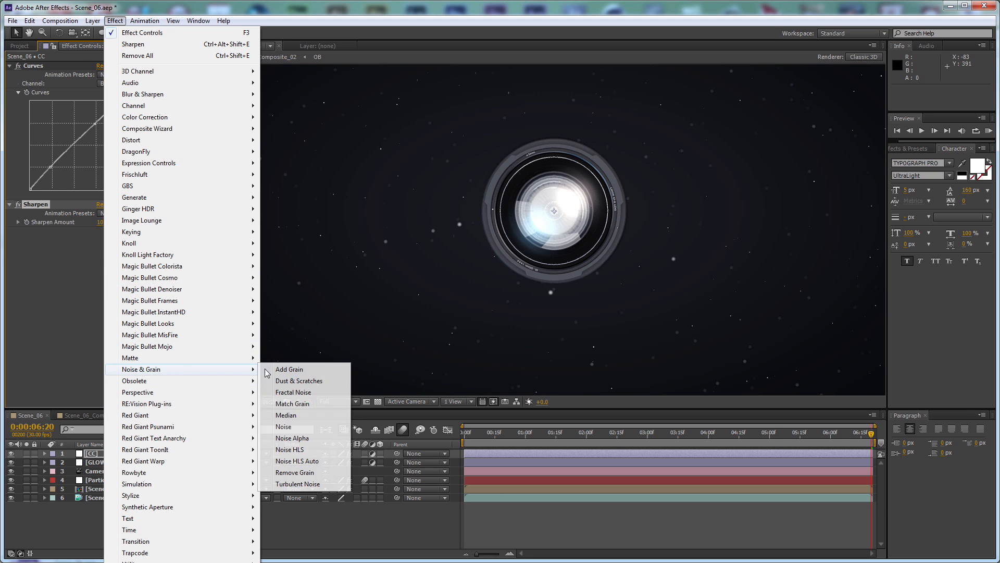
{"action": "left_click", "coordinate": [284, 440]}
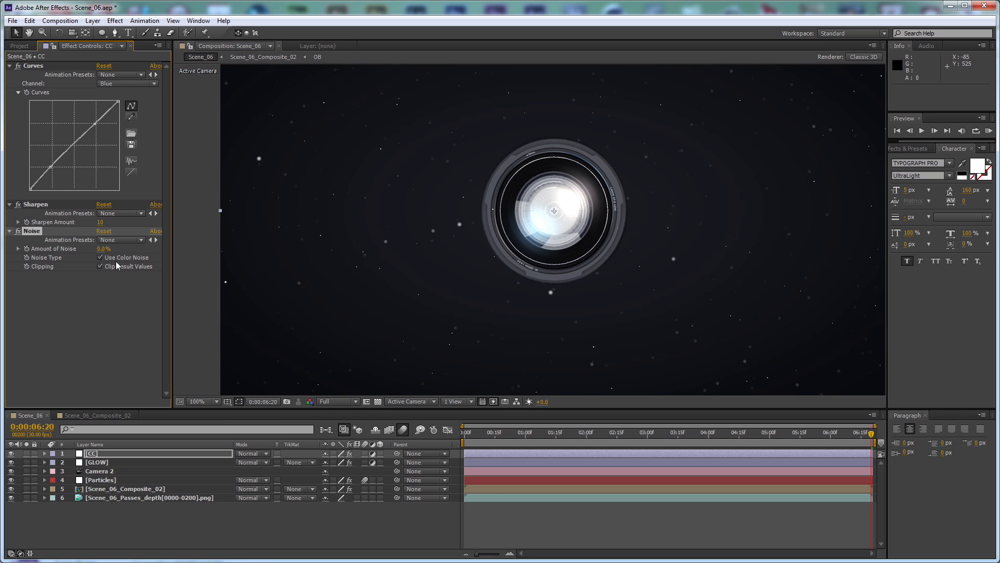
{"action": "left_click_drag", "start_coordinate": [104, 252], "coordinate": [108, 269]}
{"action": "left_click", "coordinate": [113, 290]}
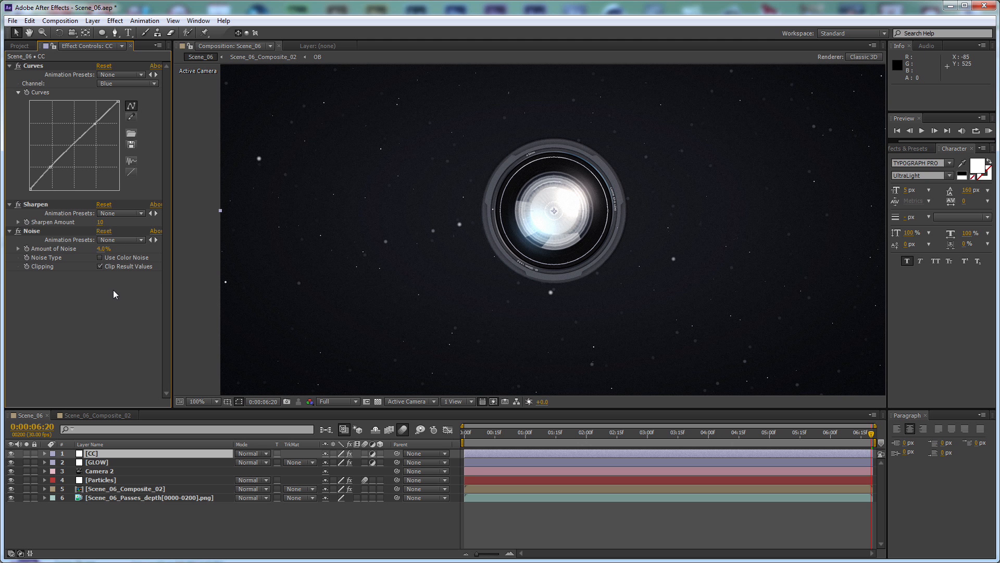
Create a solid named OF above all other layers and apply Optical Flares to it
{"action": "left_click", "coordinate": [397, 526]}
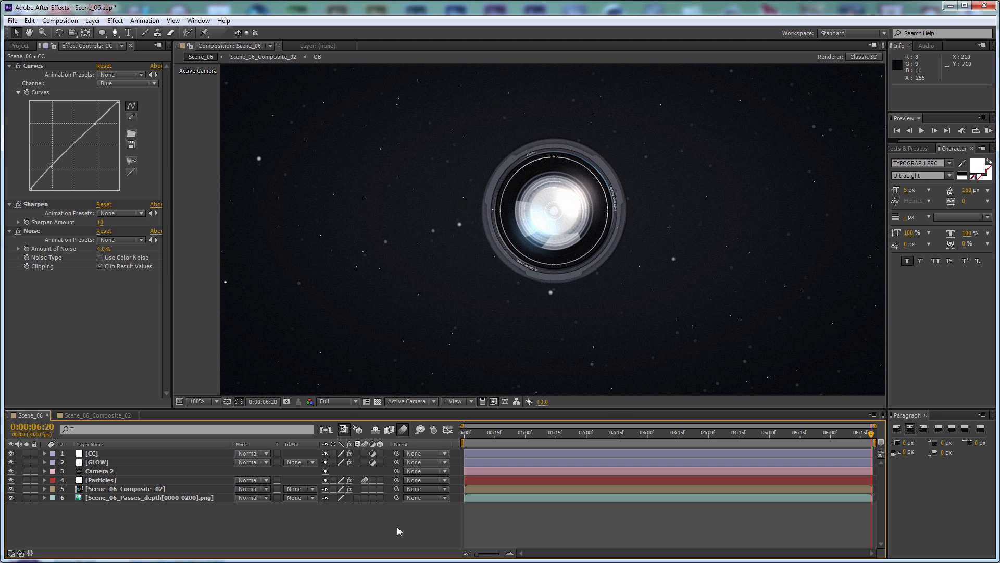
{"action": "key", "text": "ctrl+y"}
{"action": "type", "text": "OF"}
{"action": "key", "text": "Return"}
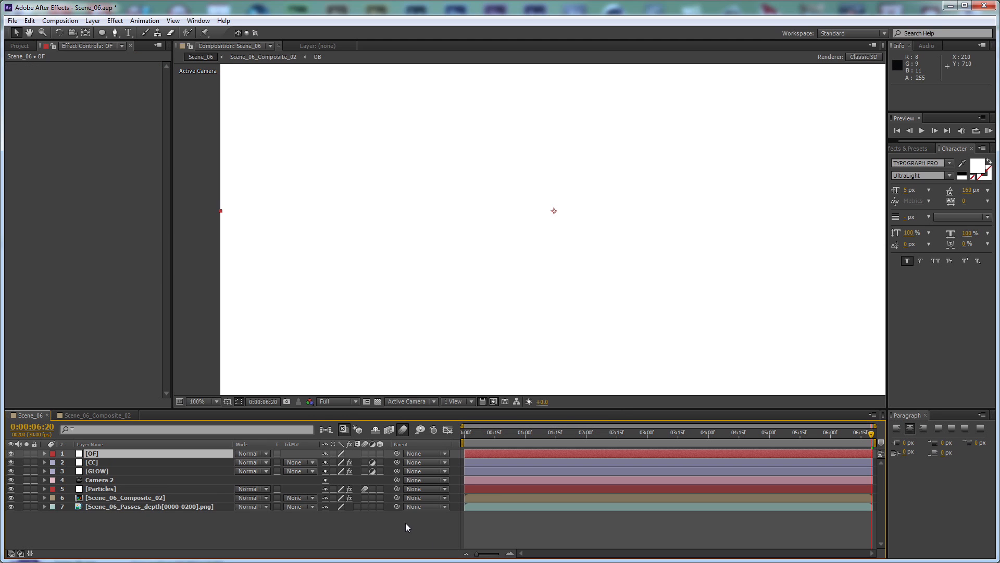
{"action": "left_click", "coordinate": [115, 21]}
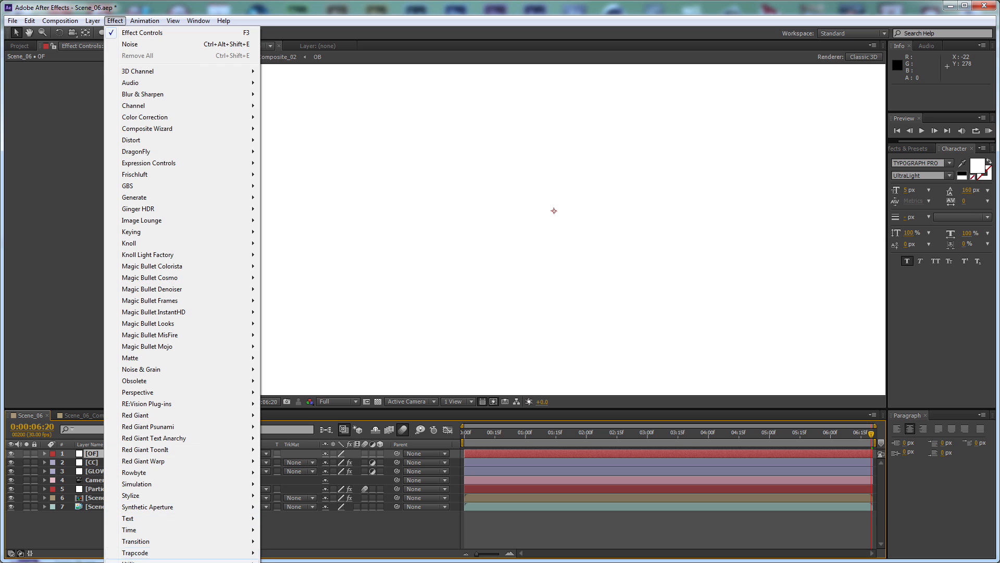
{"action": "left_click", "coordinate": [302, 562]}
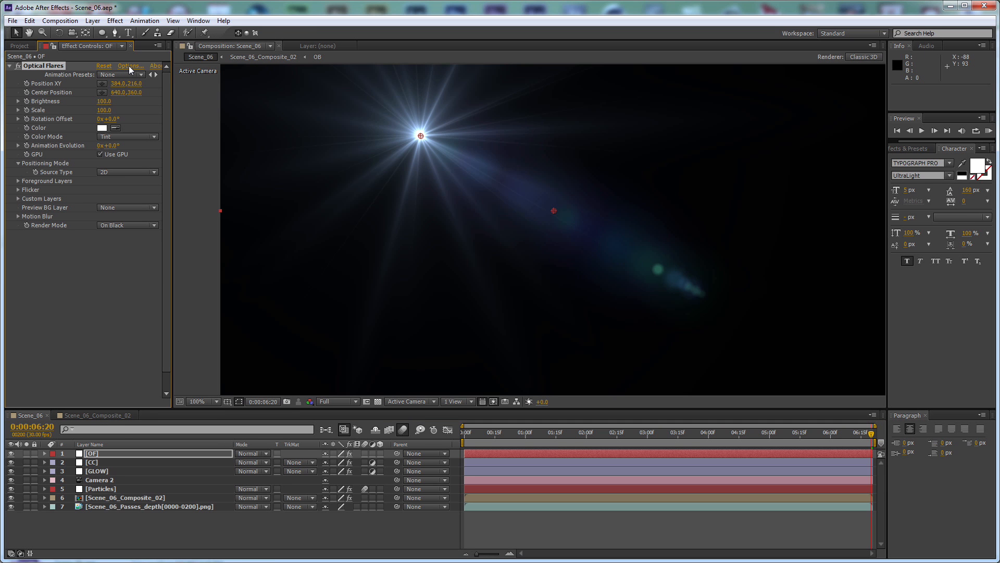
Load the FDA preset from the Conspiracy flares and set the OF layer's blending mode to Add
{"action": "left_click", "coordinate": [129, 66]}
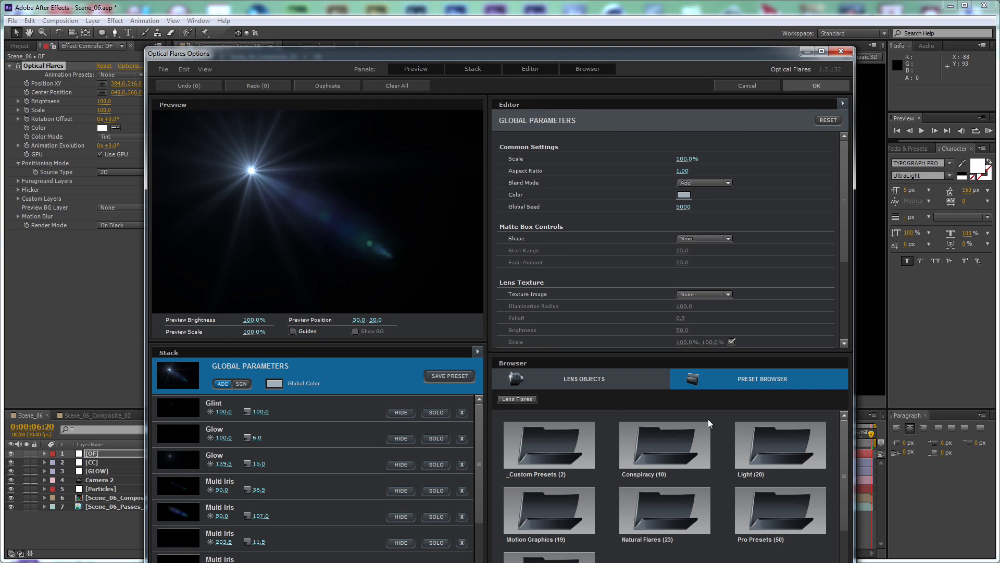
{"action": "left_click", "coordinate": [660, 449]}
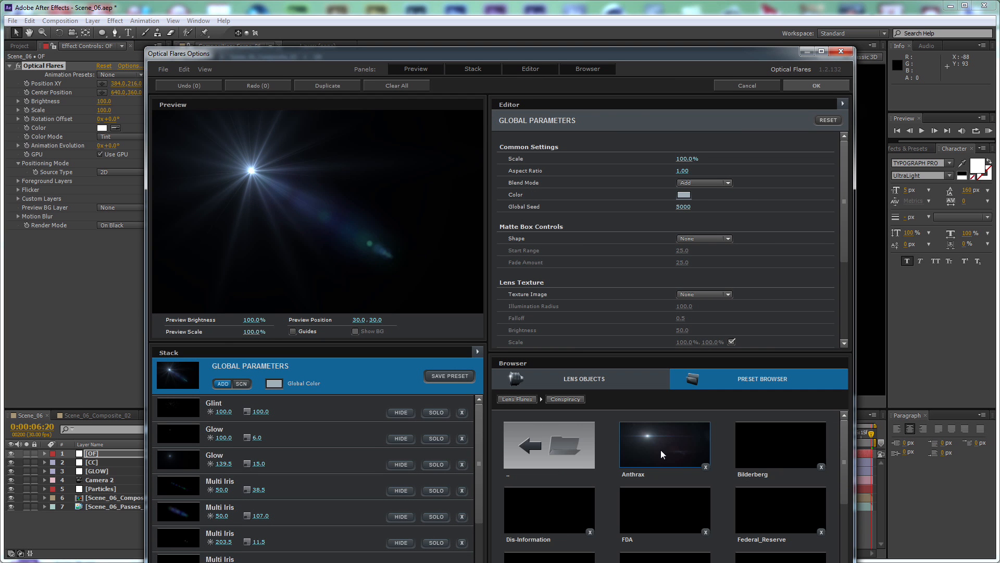
{"action": "left_click", "coordinate": [664, 514]}
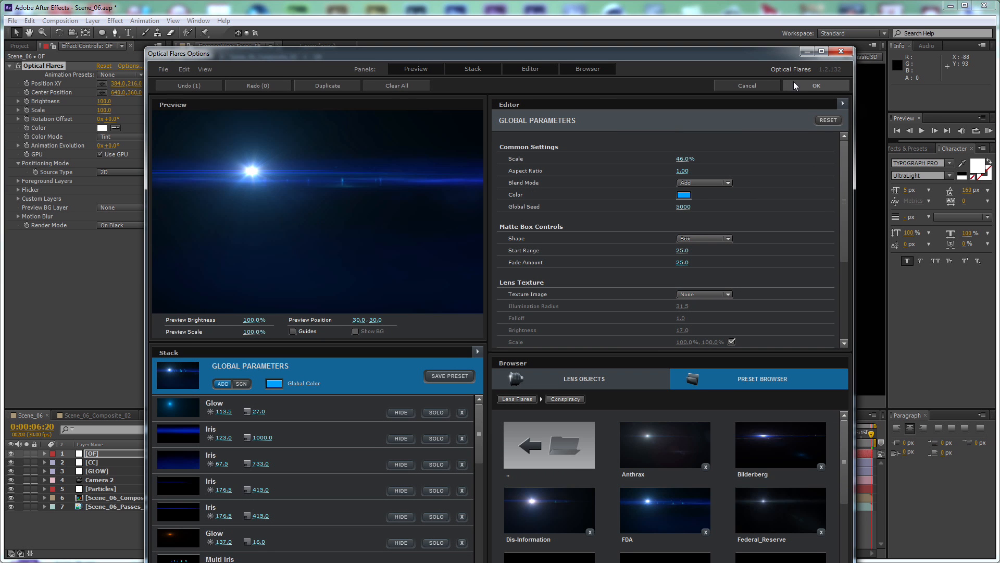
{"action": "left_click", "coordinate": [793, 84]}
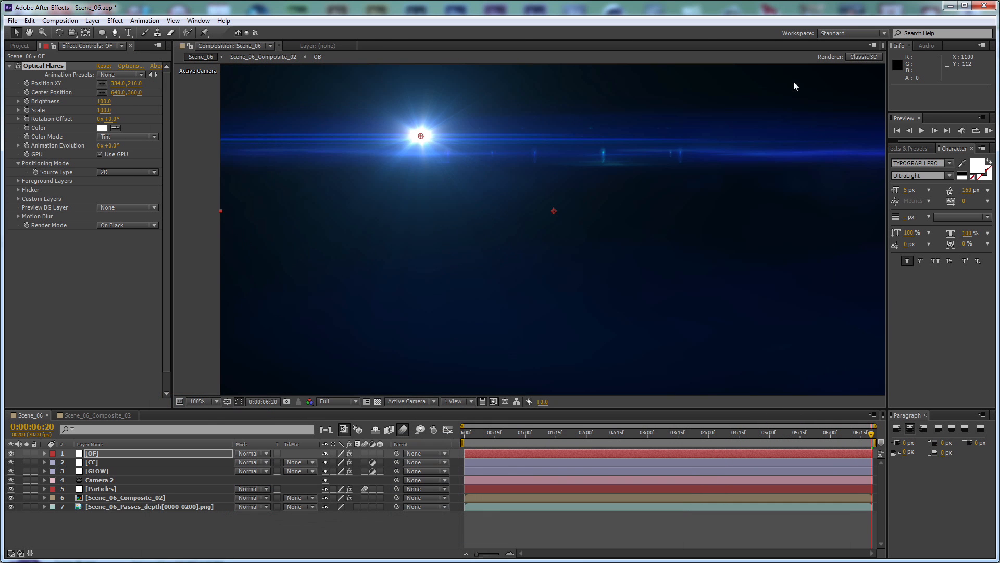
{"action": "left_click", "coordinate": [257, 452]}
{"action": "left_click", "coordinate": [284, 261]}
Move the flare beyond the frame's upper-left corner to -184, -76 and set its scale to 200
{"action": "key", "text": "comma"}
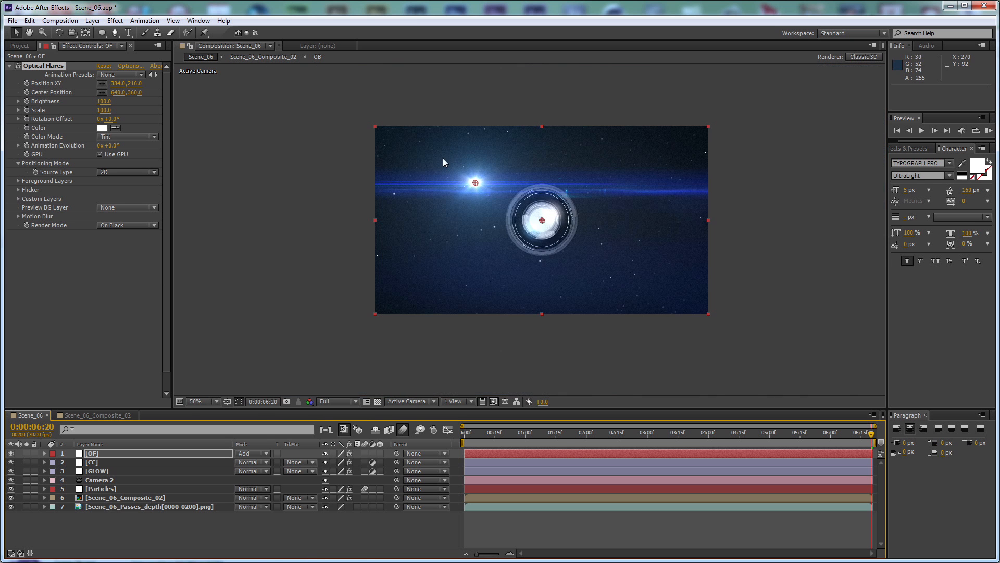
{"action": "mouse_move", "coordinate": [473, 182]}
{"action": "left_mouse_down"}
{"action": "mouse_move", "coordinate": [721, 157]}
{"action": "mouse_move", "coordinate": [754, 141]}
{"action": "mouse_move", "coordinate": [337, 145]}
{"action": "left_mouse_up"}
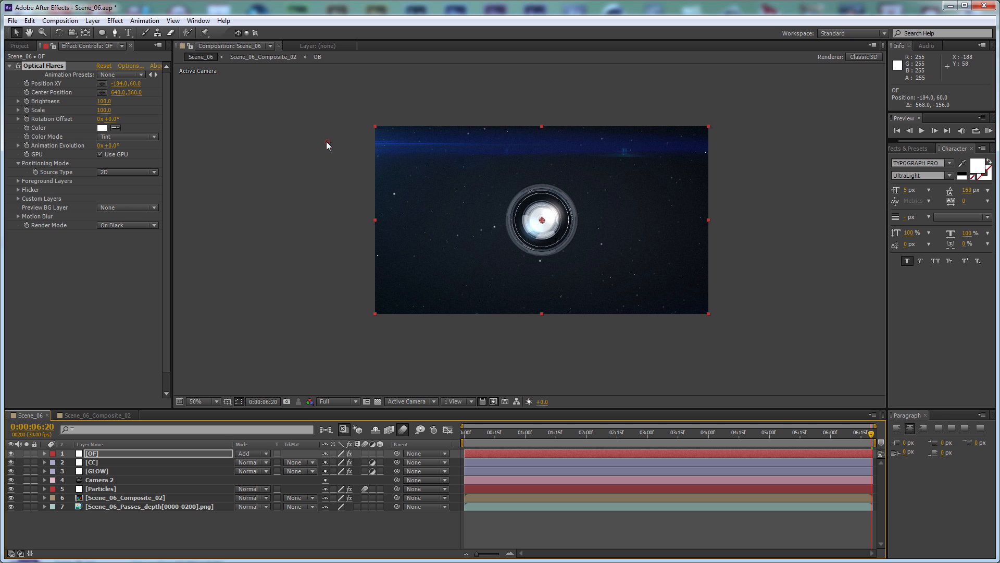
{"action": "left_click_drag", "start_coordinate": [326, 141], "coordinate": [326, 106]}
{"action": "left_click", "coordinate": [103, 110]}
{"action": "type", "text": "200"}
{"action": "key", "text": "Return"}
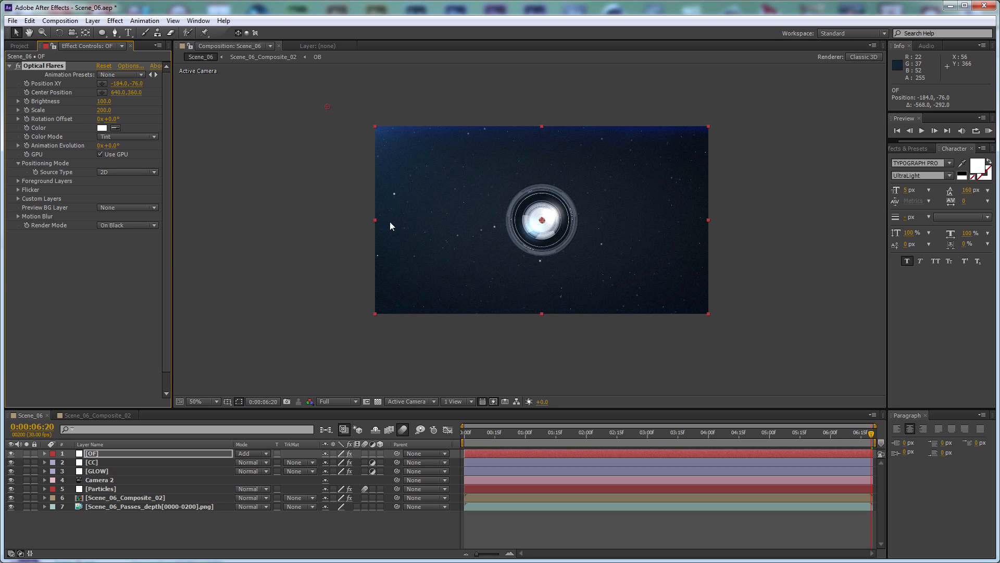
Set the flare's color to a pale orange, FFDCAF
{"action": "left_click", "coordinate": [102, 128]}
{"action": "left_click", "coordinate": [522, 384]}
{"action": "left_click_drag", "start_coordinate": [524, 384], "coordinate": [524, 373]}
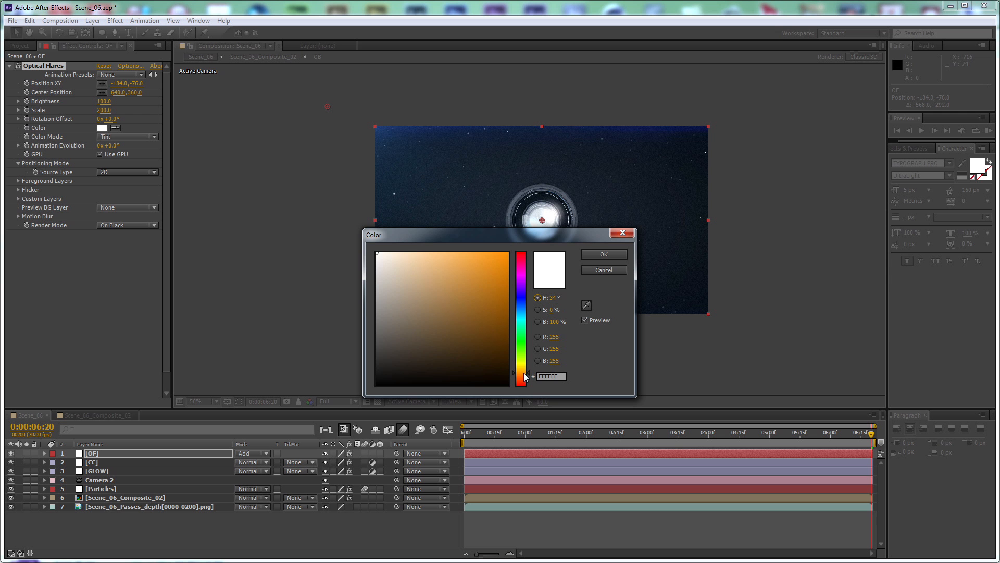
{"action": "left_click", "coordinate": [416, 254]}
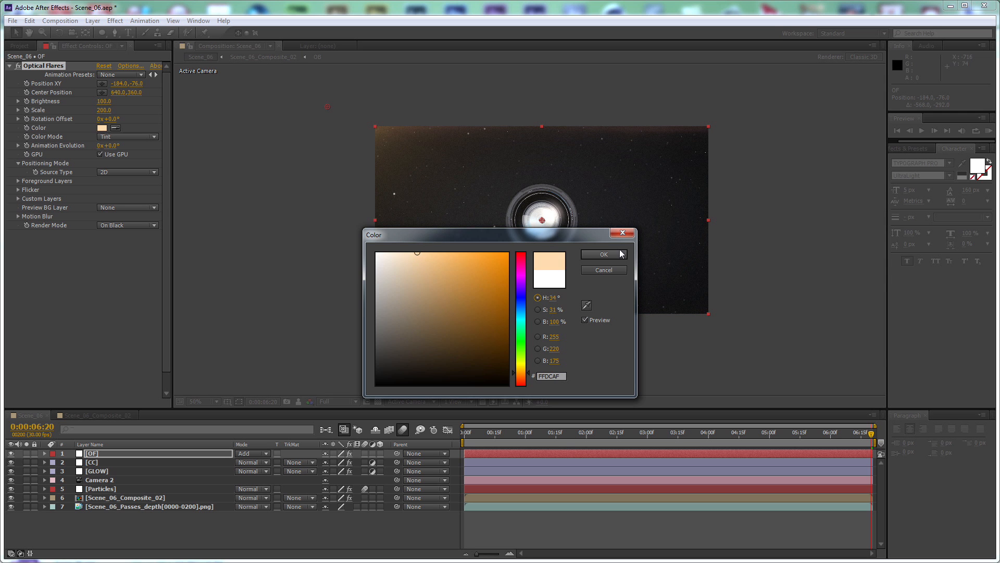
{"action": "left_click", "coordinate": [617, 253]}
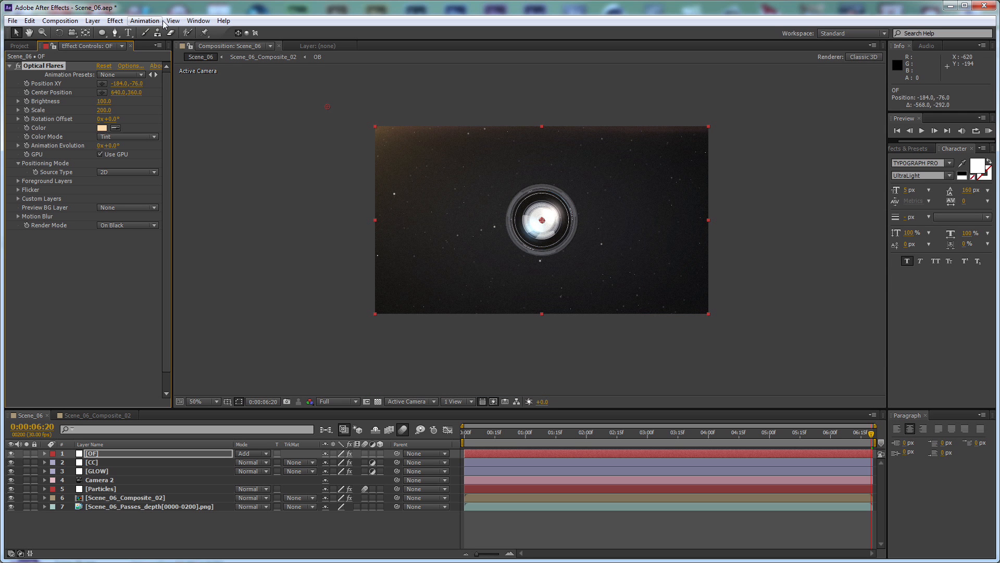
Add a Tint effect to the OF layer with an amount to tint of 50%
{"action": "left_click", "coordinate": [115, 21]}
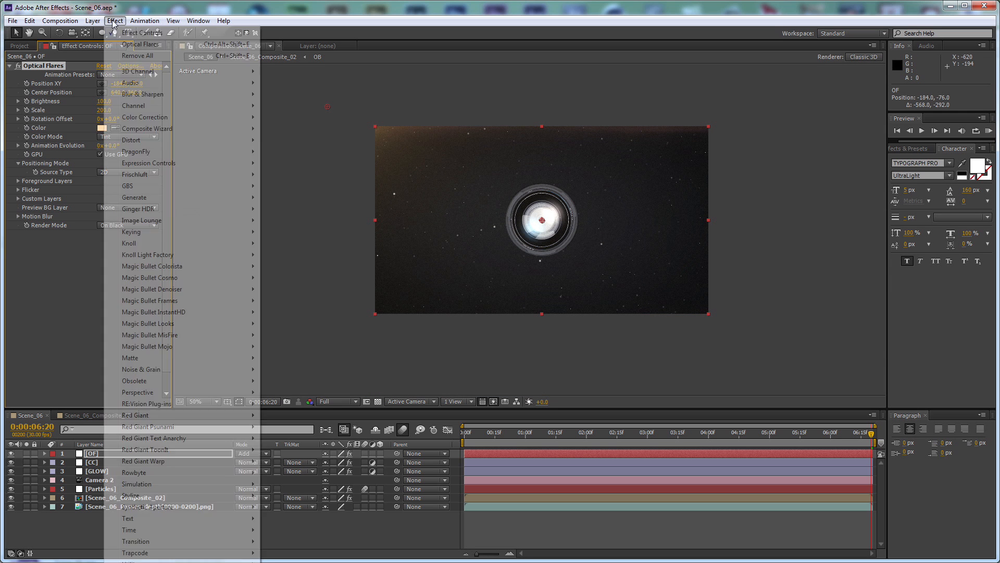
{"action": "mouse_move", "coordinate": [189, 118]}
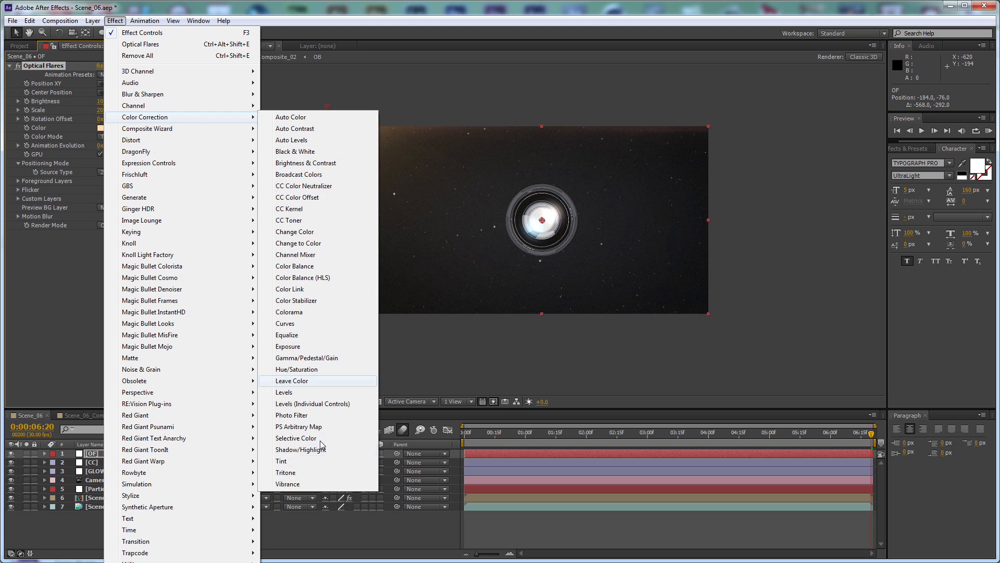
{"action": "left_click", "coordinate": [284, 460]}
{"action": "left_click", "coordinate": [104, 270]}
{"action": "type", "text": "50"}
{"action": "key", "text": "Return"}
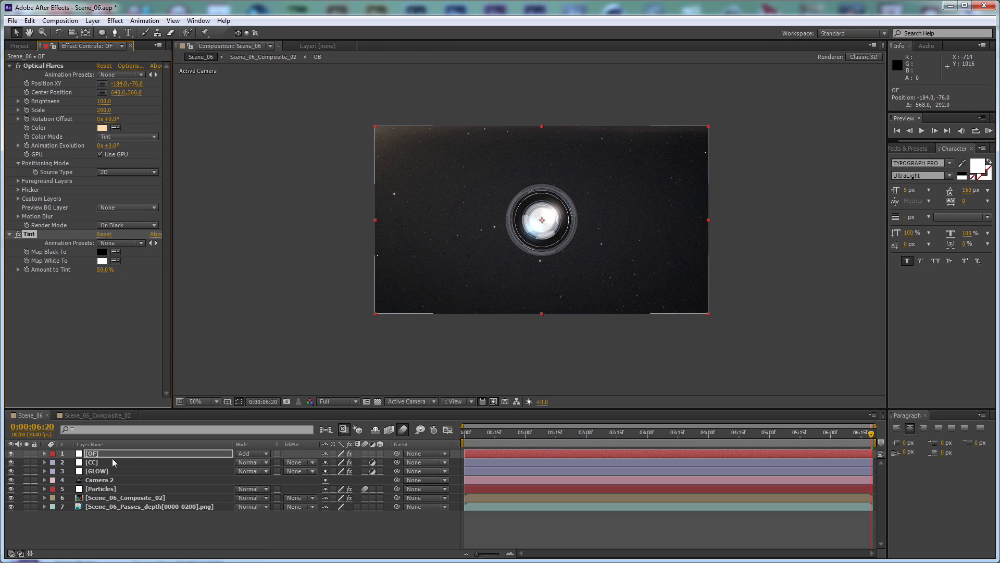
Duplicate the OF layer and set the copy's flare color to white, FFFFFF
{"action": "left_click", "coordinate": [135, 458]}
{"action": "key", "text": "ctrl+d"}
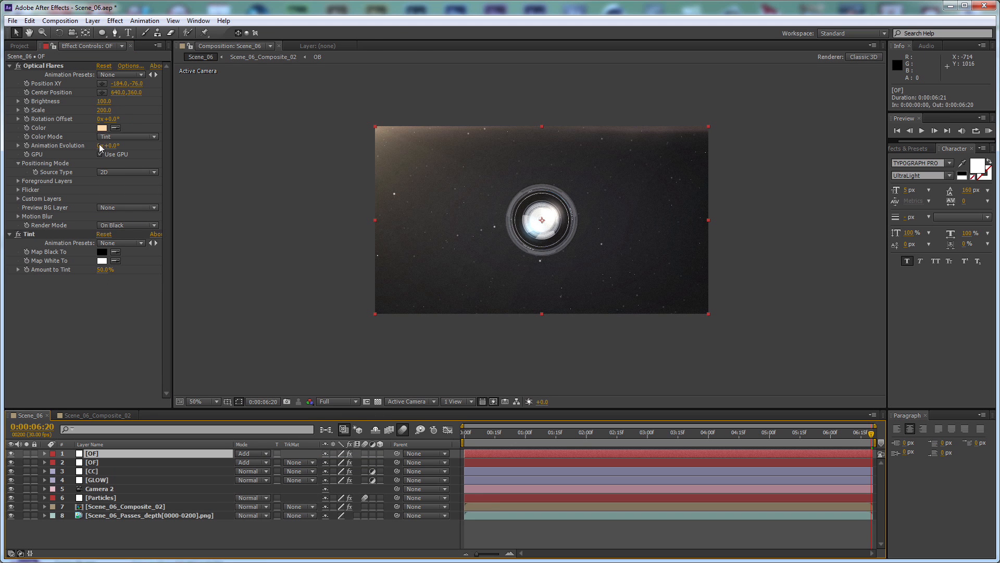
{"action": "left_click", "coordinate": [101, 128]}
{"action": "left_click", "coordinate": [378, 253]}
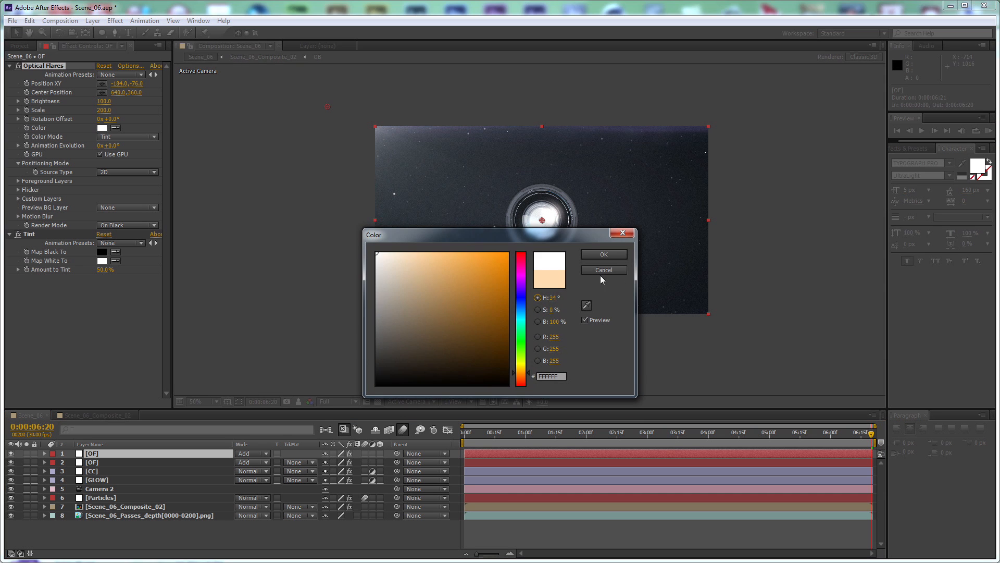
{"action": "left_click", "coordinate": [605, 254]}
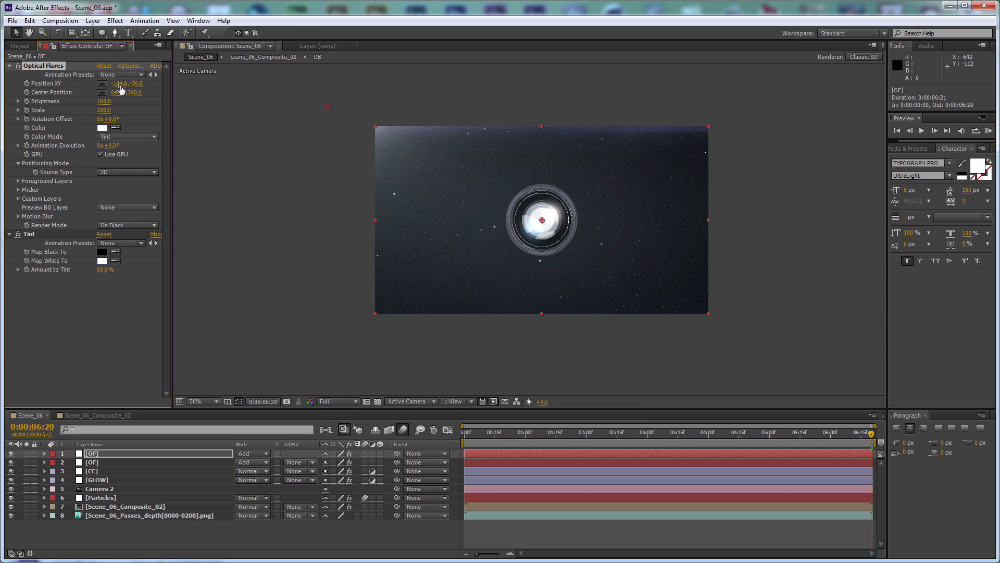
Move the copied flare just outside the frame's upper-right corner, to position 1300, -50
{"action": "mouse_move", "coordinate": [120, 83]}
{"action": "left_mouse_down"}
{"action": "mouse_move", "coordinate": [141, 89]}
{"action": "mouse_move", "coordinate": [53, 83]}
{"action": "mouse_move", "coordinate": [115, 89]}
{"action": "left_mouse_up"}
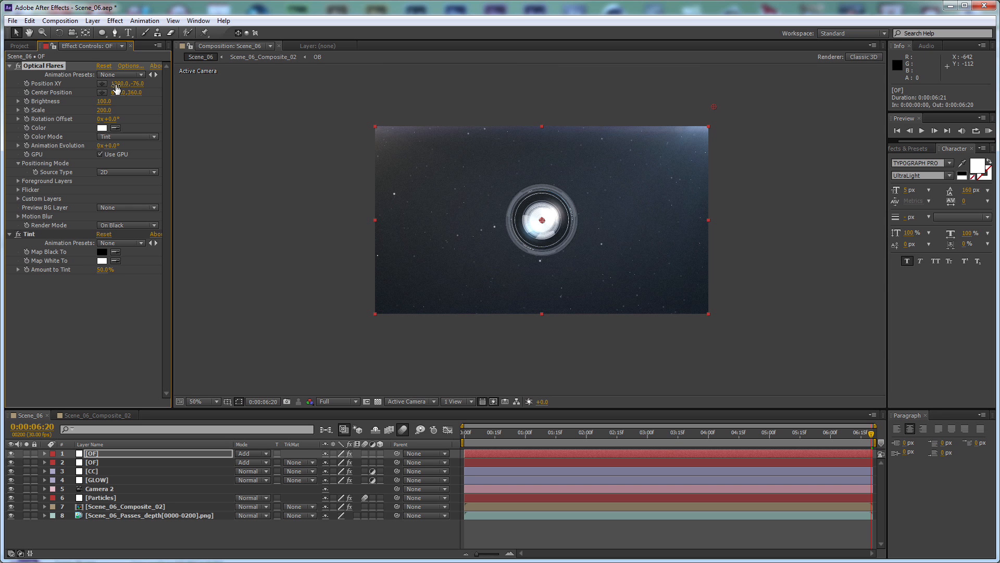
{"action": "left_click", "coordinate": [140, 85]}
{"action": "type", "text": "-50"}
{"action": "key", "text": "Return"}
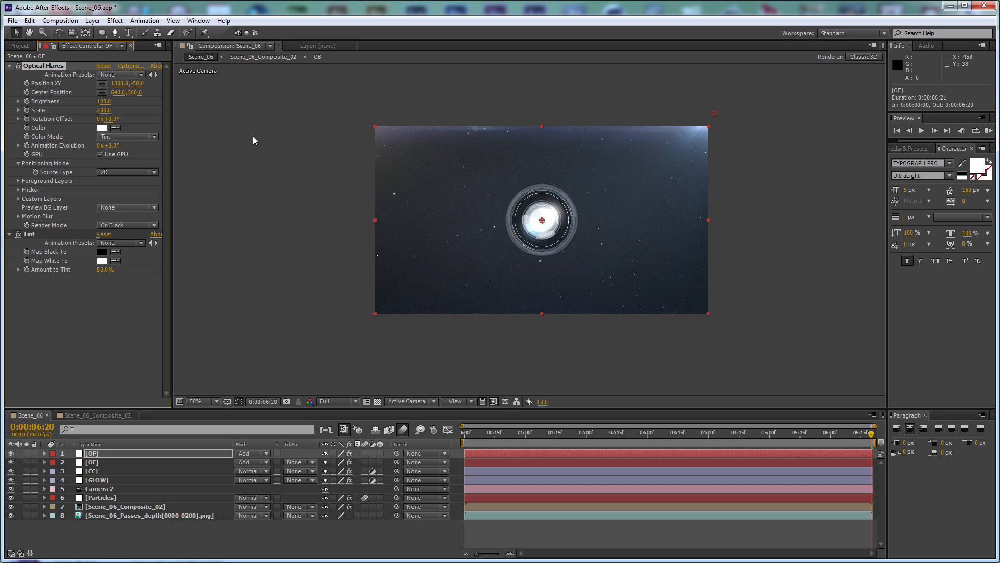
Review the composite with both corner flares at several frames between the end and the start of the shot
{"action": "left_click", "coordinate": [390, 532]}
{"action": "left_click", "coordinate": [828, 439]}
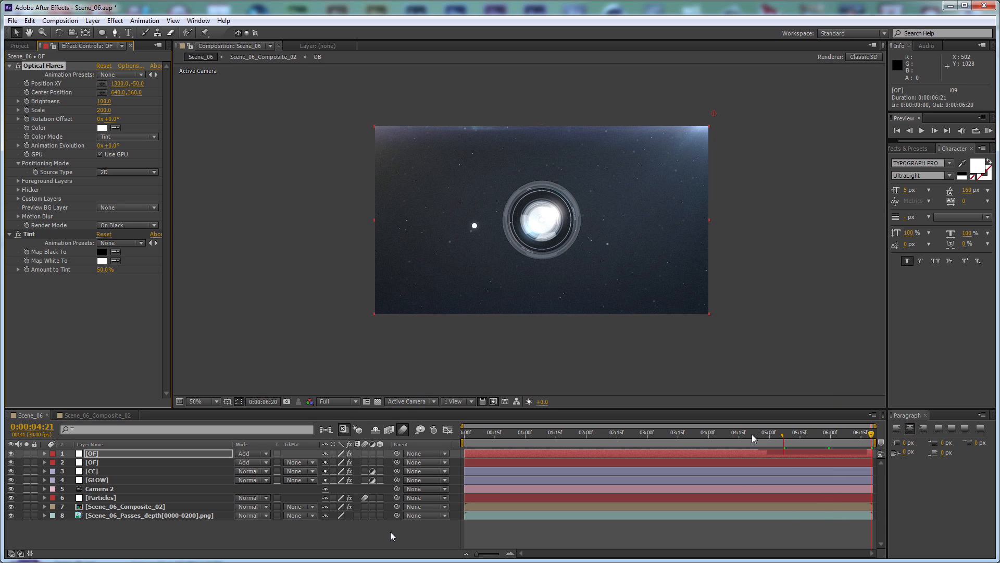
{"action": "left_click", "coordinate": [714, 433]}
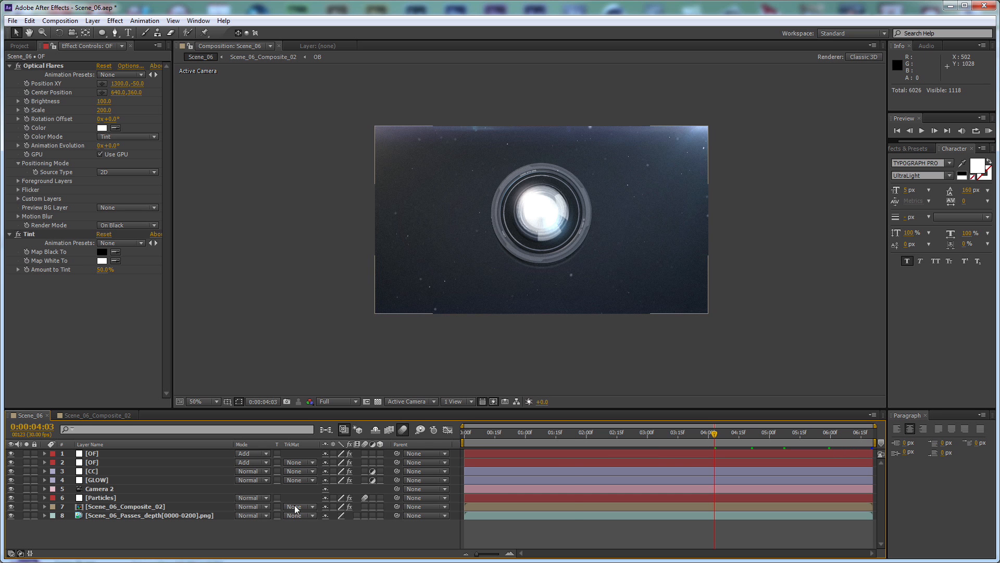
{"action": "left_click", "coordinate": [519, 436]}
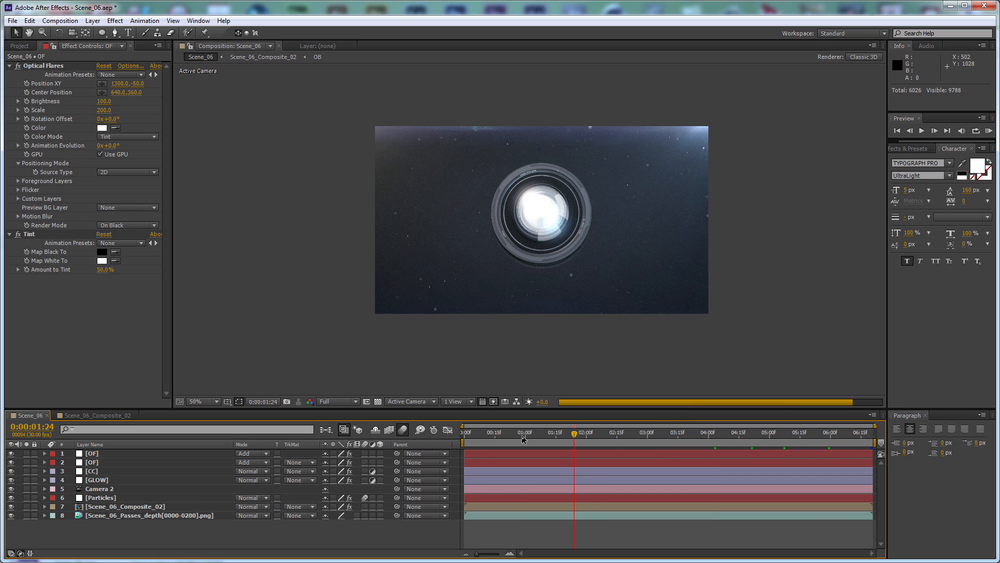
{"action": "left_click", "coordinate": [485, 436]}
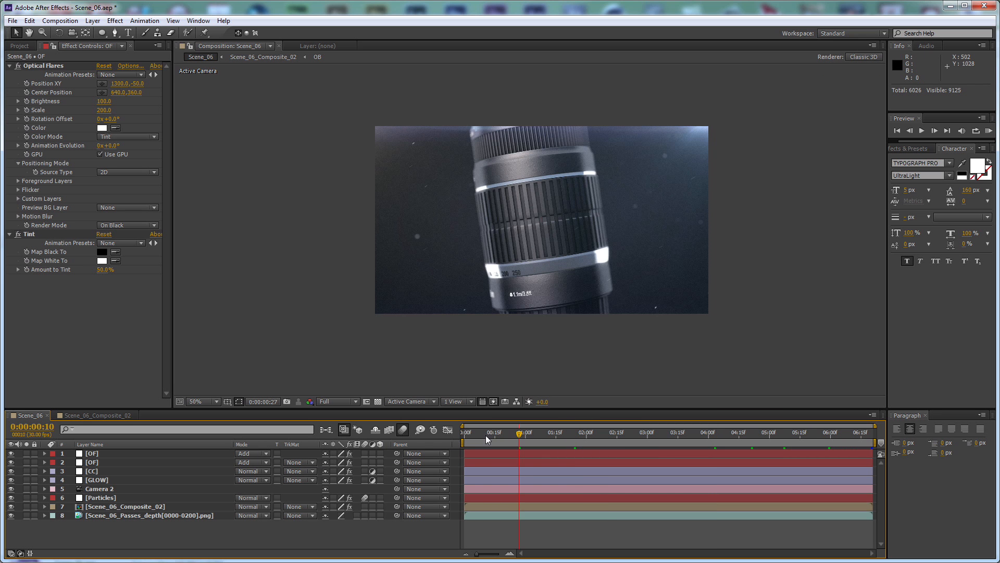
Move both OF flare layers below the CC layer so the color correction sits above them
{"action": "left_click", "coordinate": [119, 471]}
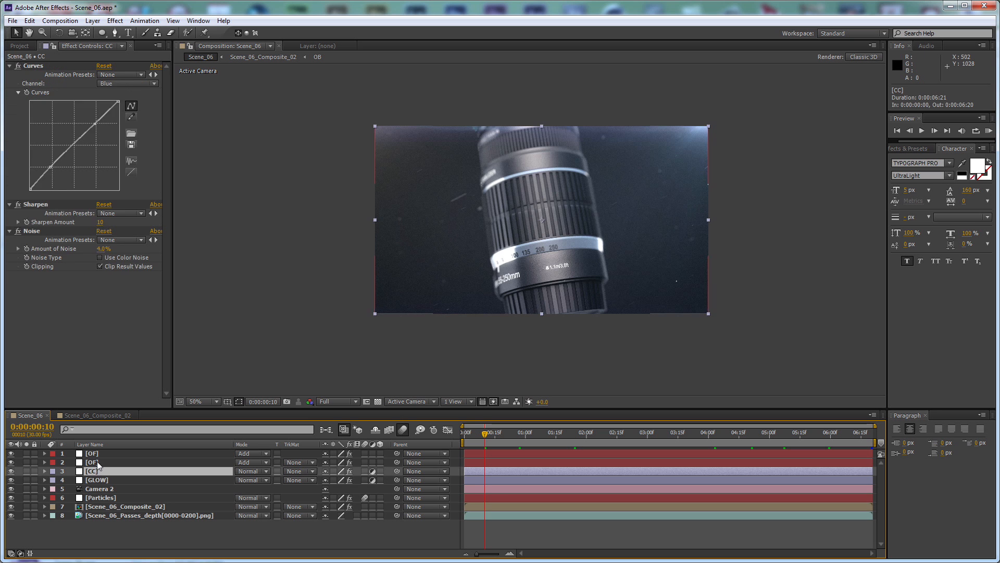
{"action": "left_click", "coordinate": [97, 461]}
{"action": "left_click", "coordinate": [100, 451], "text": "ctrl"}
{"action": "left_click_drag", "start_coordinate": [100, 452], "coordinate": [111, 473]}
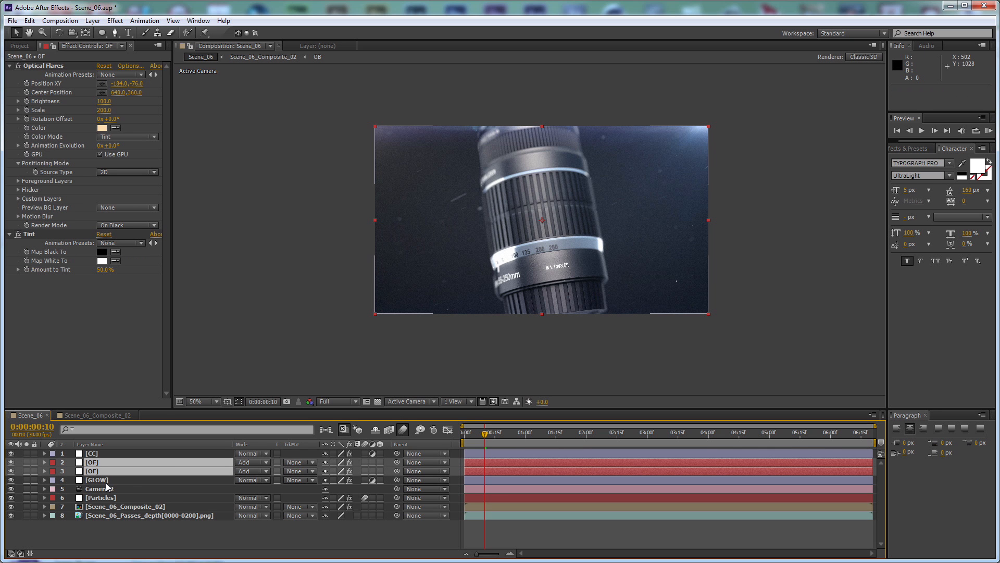
{"action": "left_click", "coordinate": [401, 527]}
Set the pale orange flare's scale to 300 on the lower OF layer and check it at other frames
{"action": "left_click", "coordinate": [114, 462]}
{"action": "left_click", "coordinate": [123, 470]}
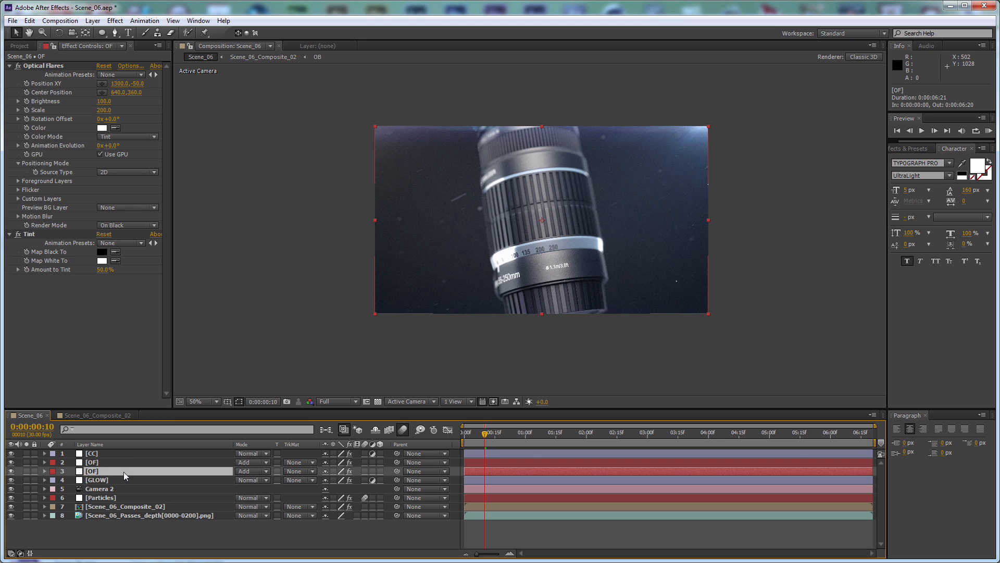
{"action": "left_click", "coordinate": [104, 110]}
{"action": "type", "text": "300"}
{"action": "key", "text": "Return"}
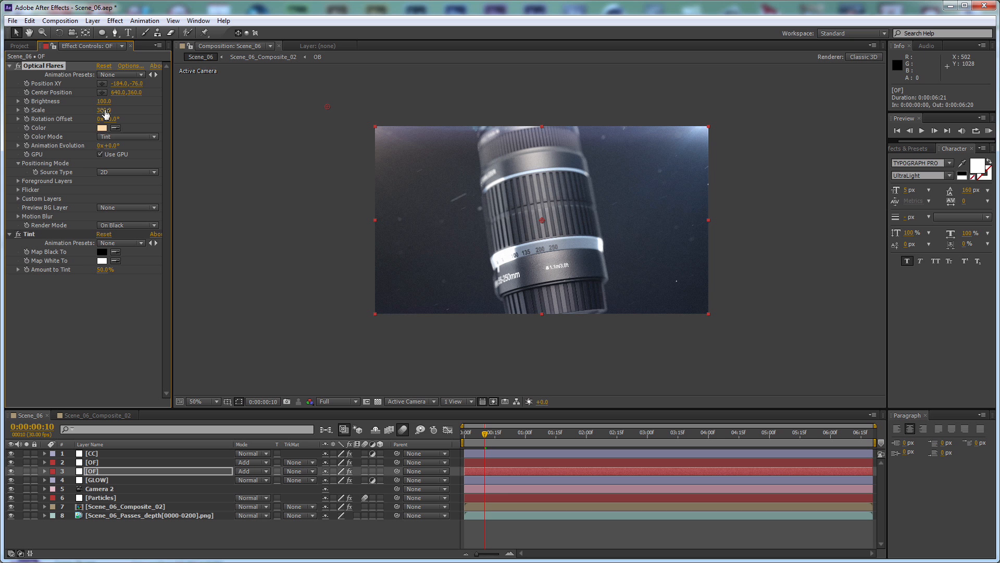
{"action": "left_click", "coordinate": [584, 433]}
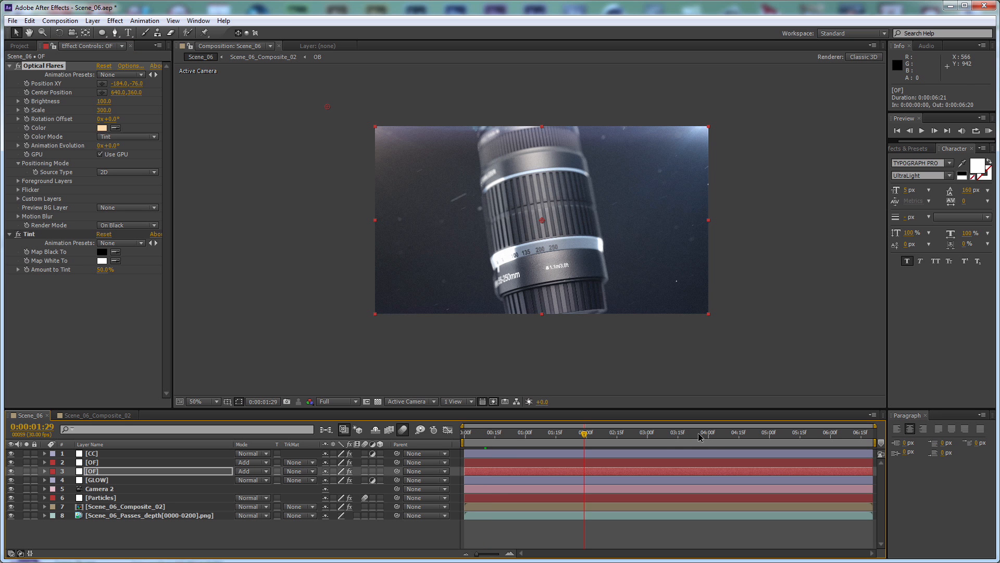
{"action": "left_click", "coordinate": [721, 436]}
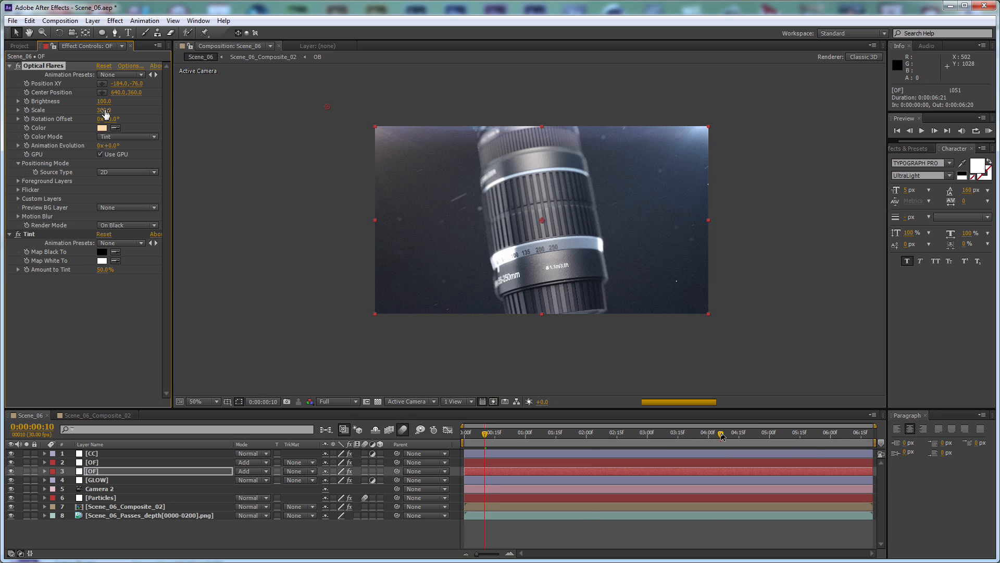
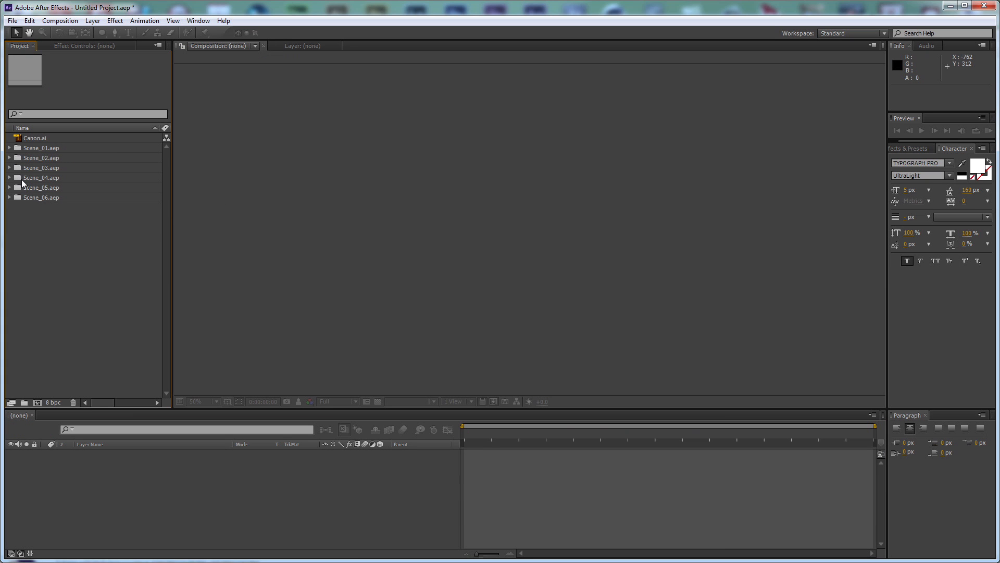
Expand the Scene_01.aep and Scene_02.aep folders and select their Scene_01 and Scene_02 compositions
{"action": "left_click", "coordinate": [10, 148]}
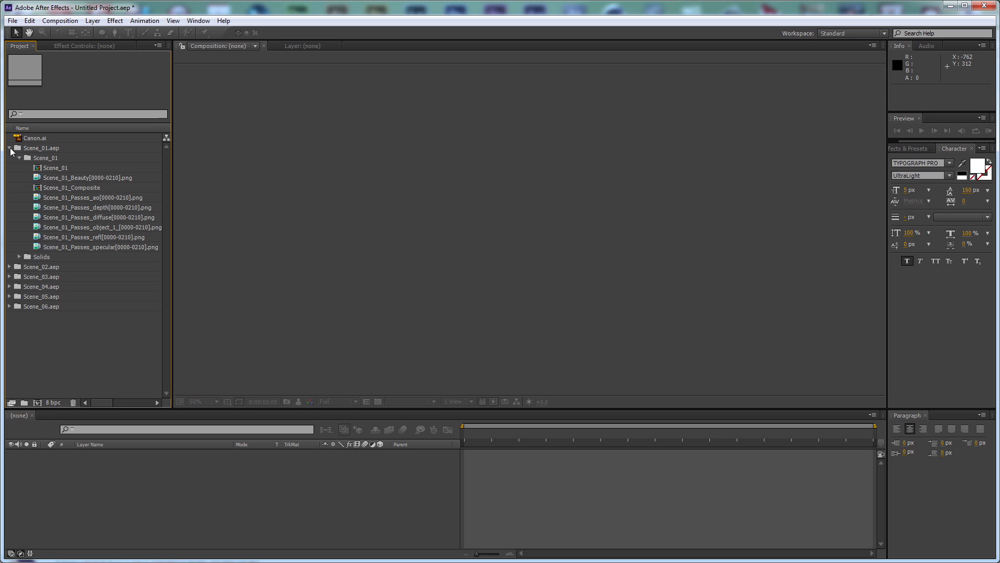
{"action": "left_click", "coordinate": [56, 169]}
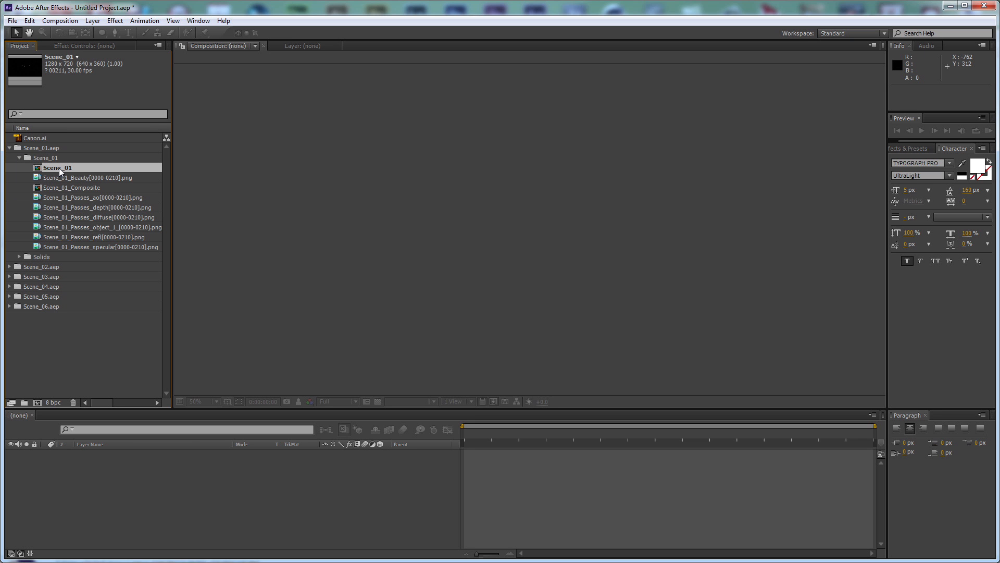
{"action": "left_click", "coordinate": [10, 266]}
{"action": "left_click", "coordinate": [60, 285]}
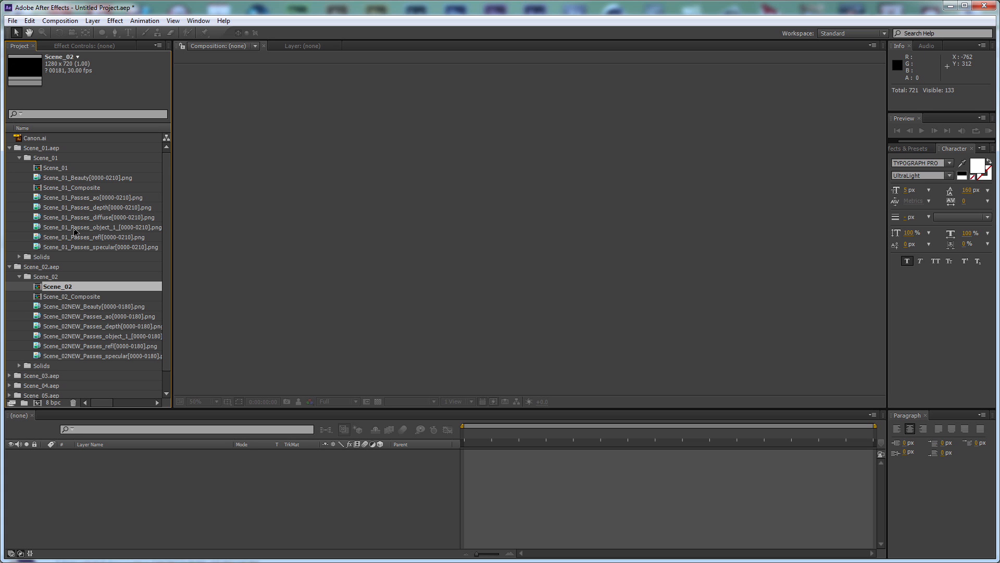
{"action": "left_click", "coordinate": [59, 168], "text": "ctrl"}
{"action": "scroll", "coordinate": [79, 251], "scroll_direction": "down", "scroll_amount": 1}
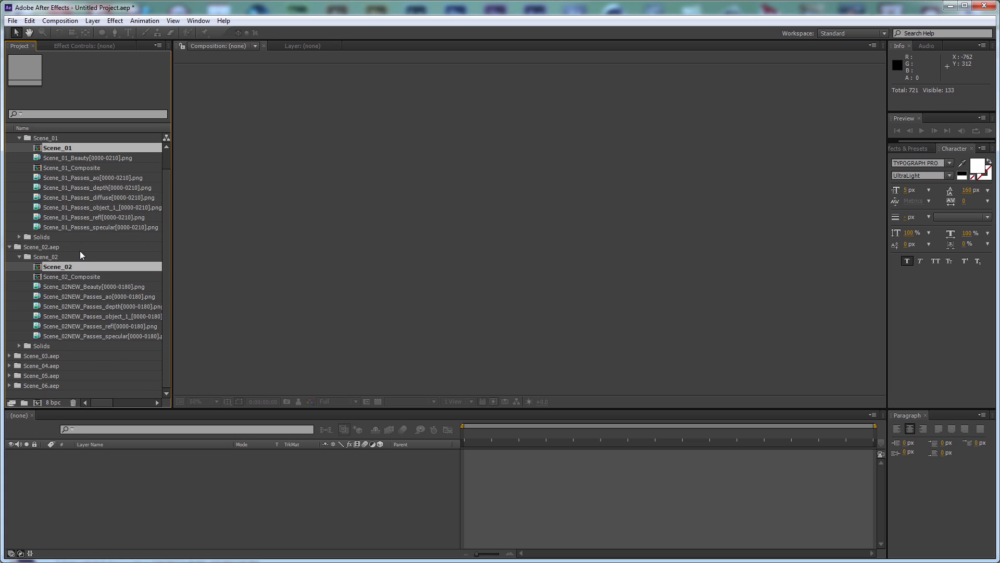
Expand the Scene_03.aep folder and rename the Scene_03_Beauty composition as Scene_03
{"action": "left_click", "coordinate": [9, 355]}
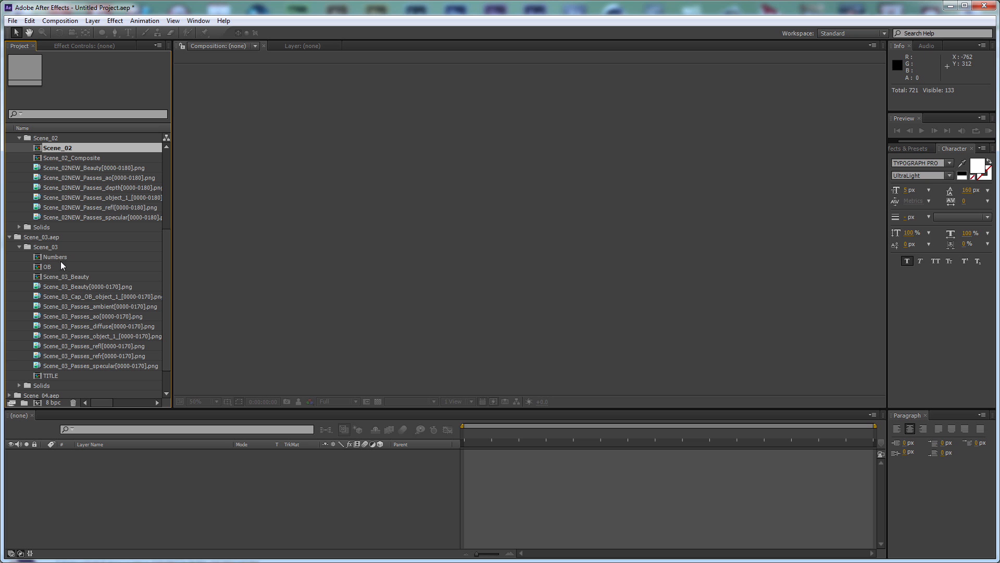
{"action": "left_click", "coordinate": [86, 276]}
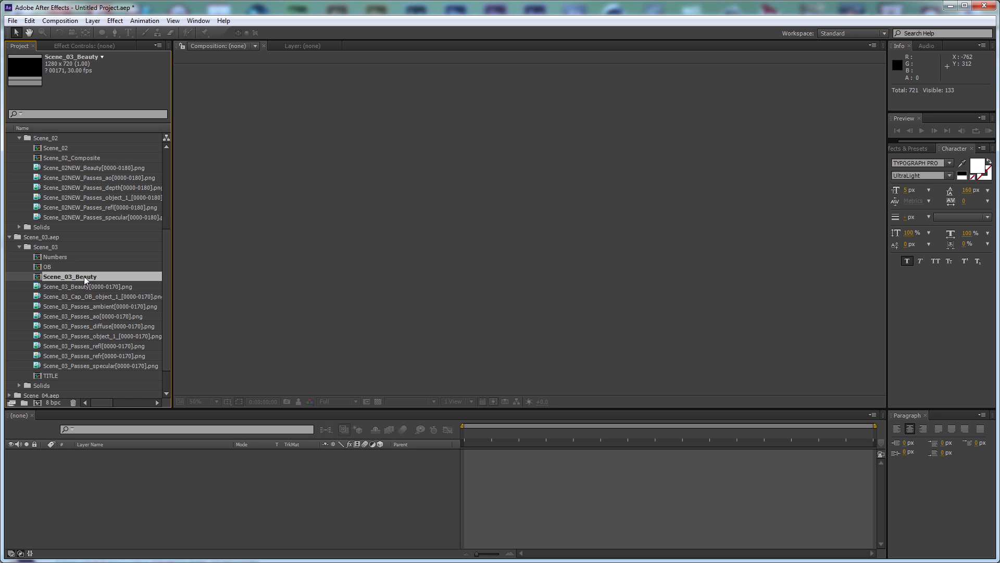
{"action": "key", "text": "Return"}
{"action": "left_click_drag", "start_coordinate": [90, 277], "coordinate": [73, 276]}
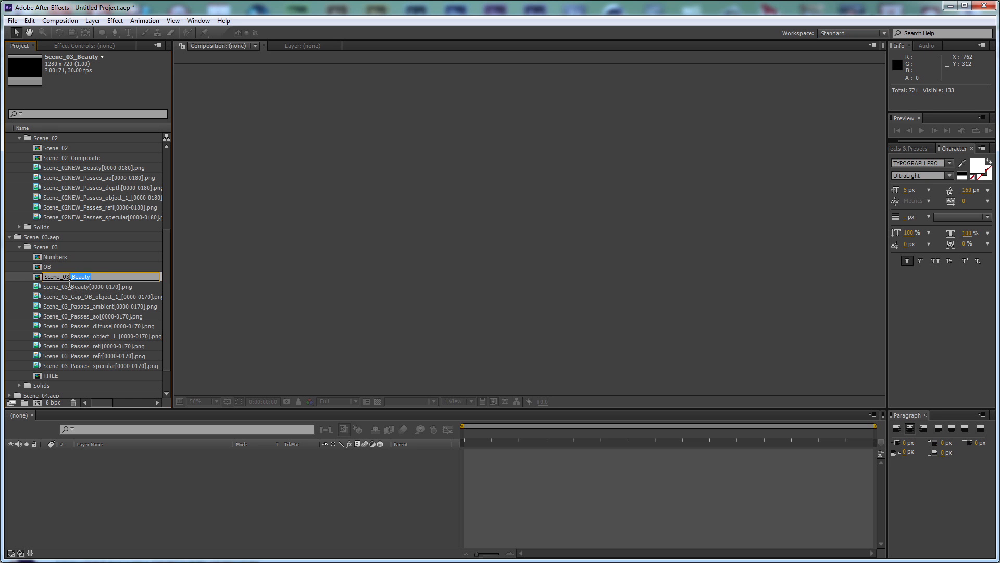
{"action": "key", "text": "BackSpace"}
{"action": "key", "text": "BackSpace"}
{"action": "key", "text": "Return"}
Expand the Scene_04.aep, Scene_05.aep and Scene_06.aep folders to show their compositions
{"action": "scroll", "coordinate": [47, 346], "scroll_direction": "down", "scroll_amount": 1}
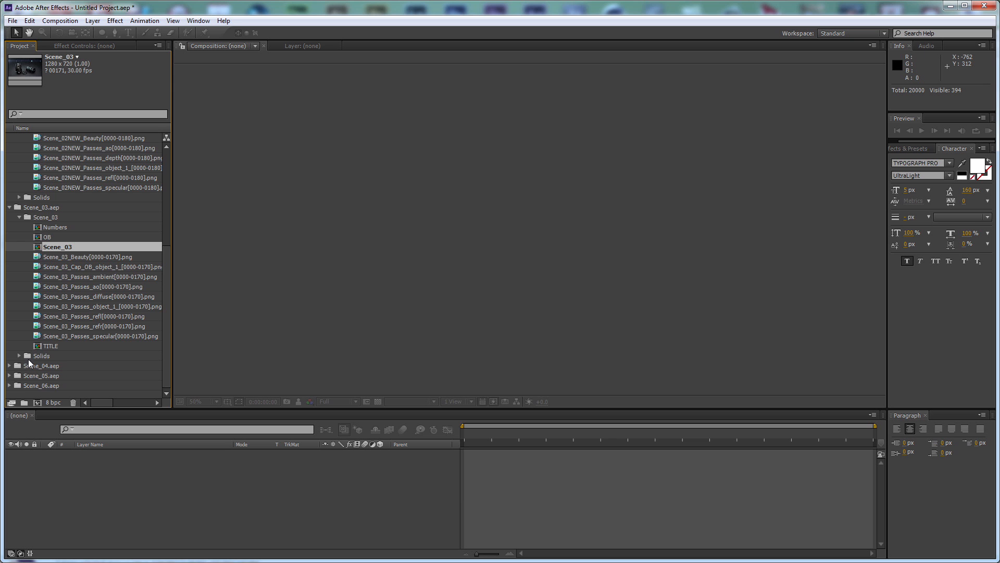
{"action": "left_click", "coordinate": [9, 365]}
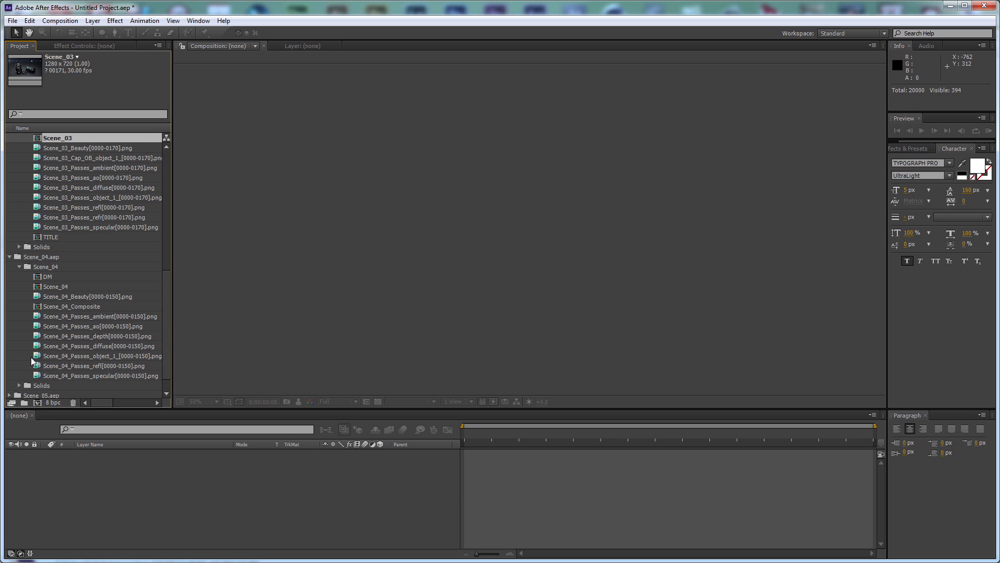
{"action": "left_click", "coordinate": [62, 286]}
{"action": "left_click", "coordinate": [9, 395]}
{"action": "scroll", "coordinate": [52, 365], "scroll_direction": "down", "scroll_amount": 1}
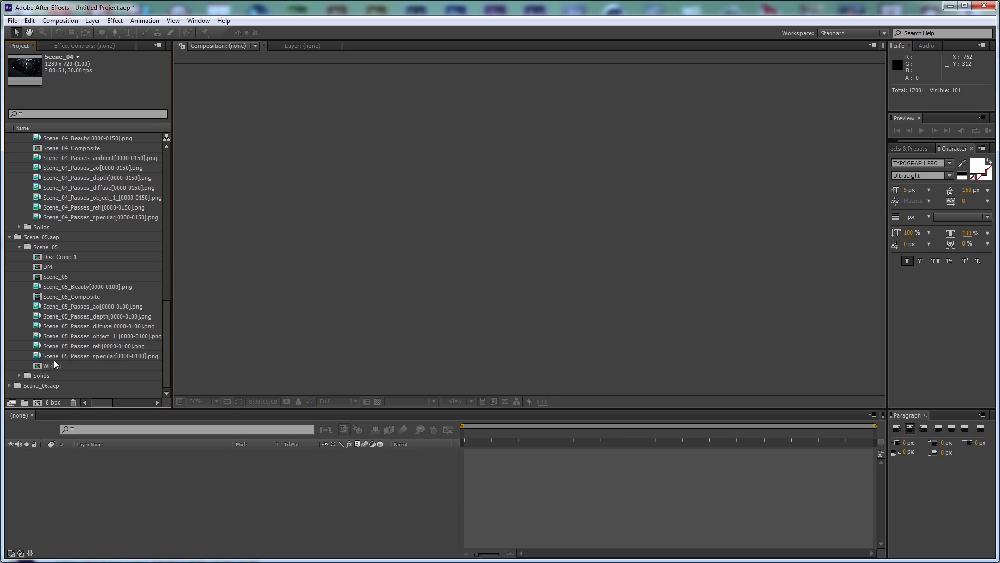
{"action": "left_click", "coordinate": [9, 385]}
Create a single composition with sequenced layers from the scene compositions, picked from Scene_06 back to Scene_01, using Scene_06's dimensions
{"action": "left_click", "coordinate": [60, 265]}
{"action": "scroll", "coordinate": [80, 207], "scroll_direction": "up", "scroll_amount": 3}
{"action": "left_click", "coordinate": [60, 213]}
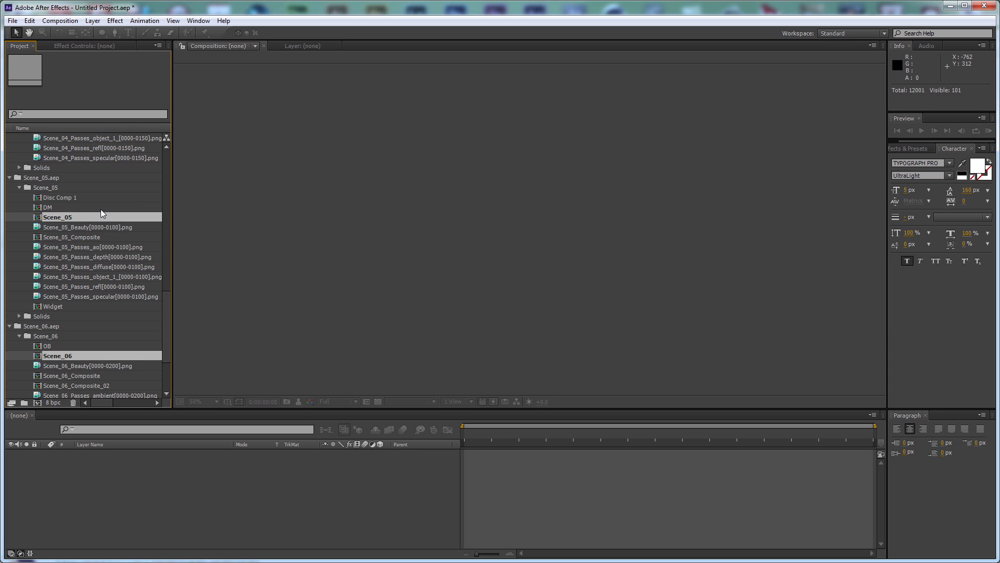
{"action": "scroll", "coordinate": [68, 242], "scroll_direction": "up", "scroll_amount": 6}
{"action": "left_click", "coordinate": [64, 247]}
{"action": "scroll", "coordinate": [88, 236], "scroll_direction": "up", "scroll_amount": 6}
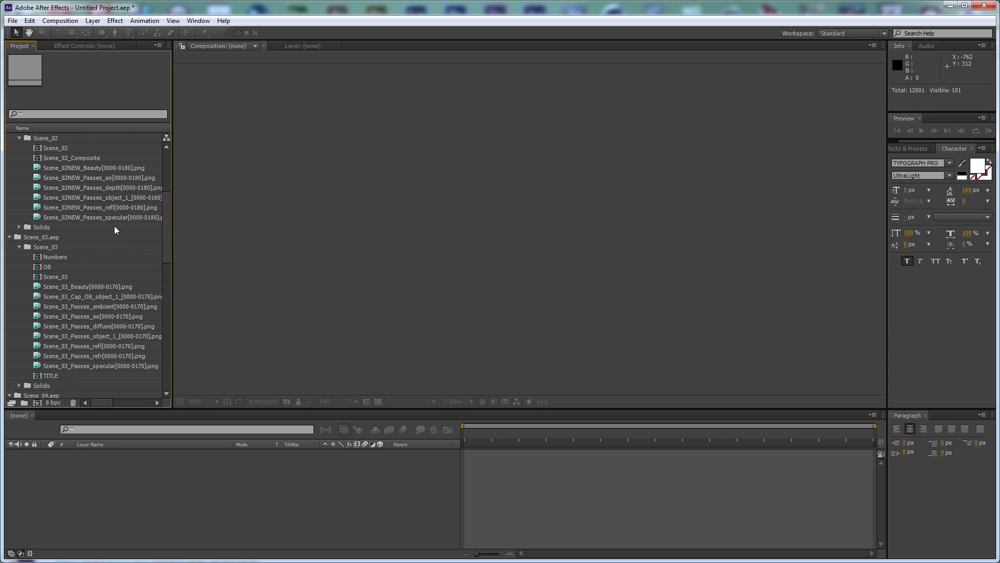
{"action": "left_click", "coordinate": [60, 277]}
{"action": "scroll", "coordinate": [68, 240], "scroll_direction": "up", "scroll_amount": 5}
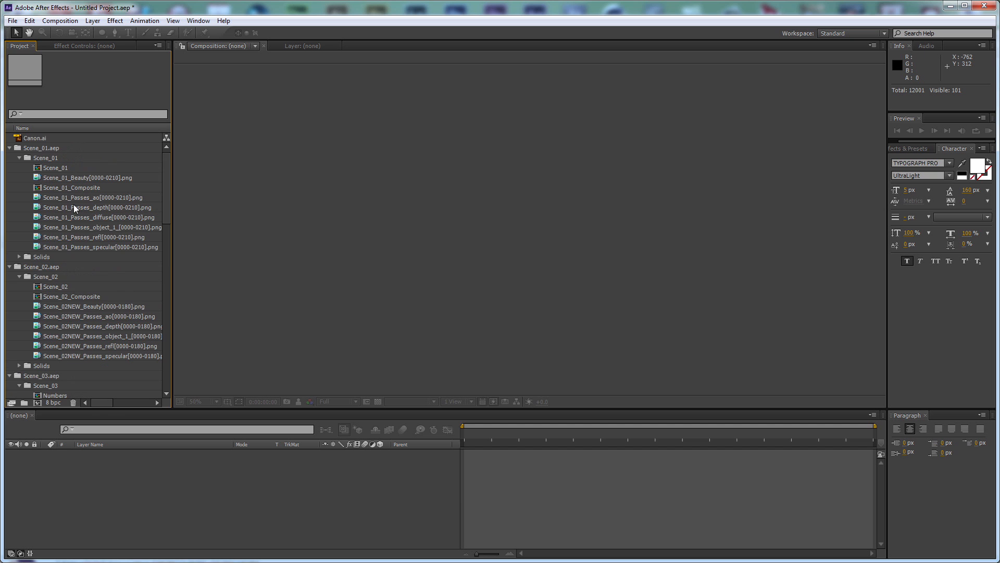
{"action": "left_click", "coordinate": [69, 286]}
{"action": "left_click", "coordinate": [58, 167], "text": "ctrl"}
{"action": "left_click_drag", "start_coordinate": [54, 166], "coordinate": [37, 402]}
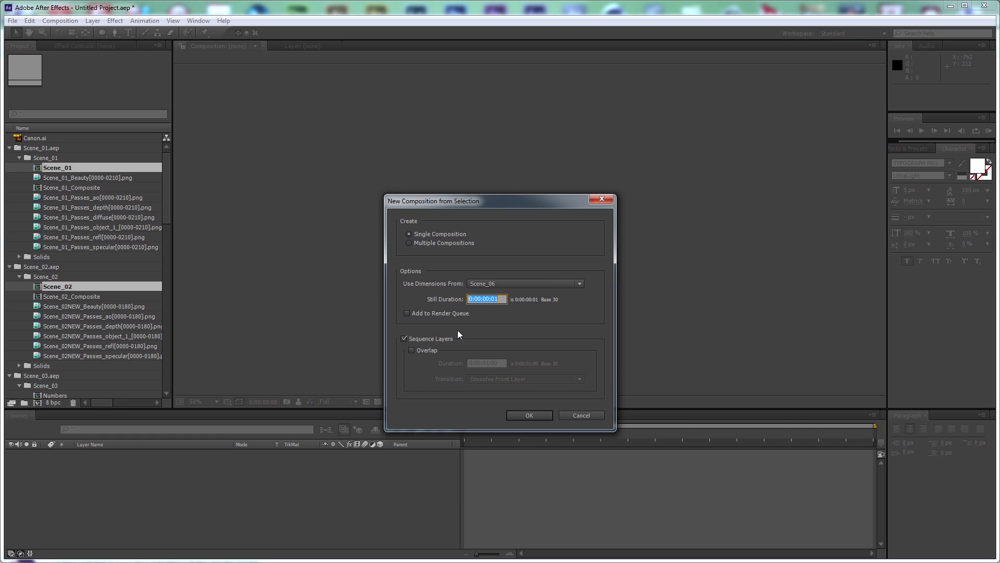
{"action": "left_click", "coordinate": [531, 413]}
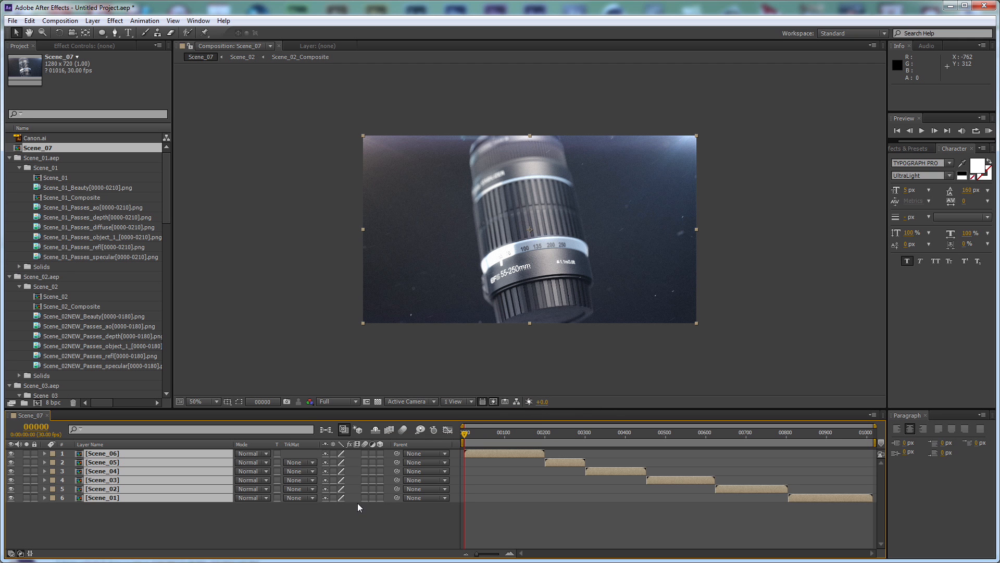
Move the Scene_01 layer to the start of the timeline, and delete the reverse-ordered Scene_07 composition
{"action": "left_click", "coordinate": [853, 502]}
{"action": "left_click_drag", "start_coordinate": [833, 499], "coordinate": [526, 504]}
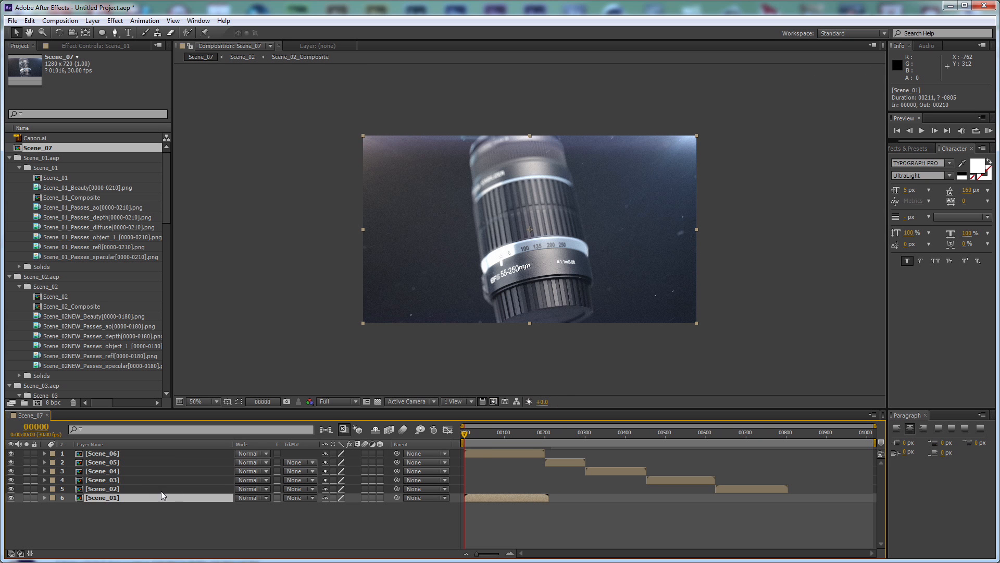
{"action": "left_click", "coordinate": [53, 178]}
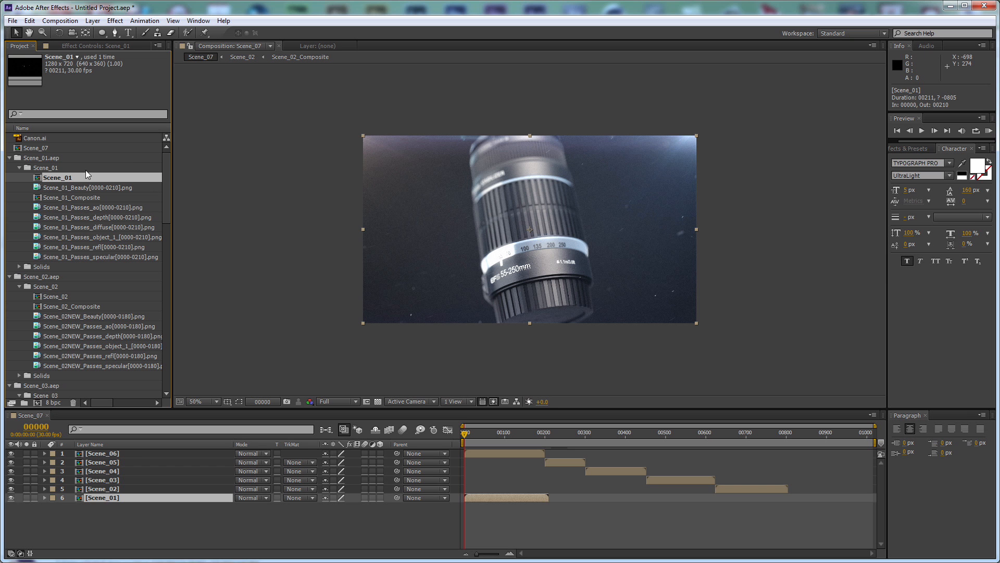
{"action": "left_click", "coordinate": [42, 150]}
{"action": "key", "text": "Delete"}
{"action": "key", "text": "Return"}
Select the compositions Scene_01 through Scene_06 in ascending order and create a single sequenced composition using Scene_01's dimensions
{"action": "left_click", "coordinate": [64, 165]}
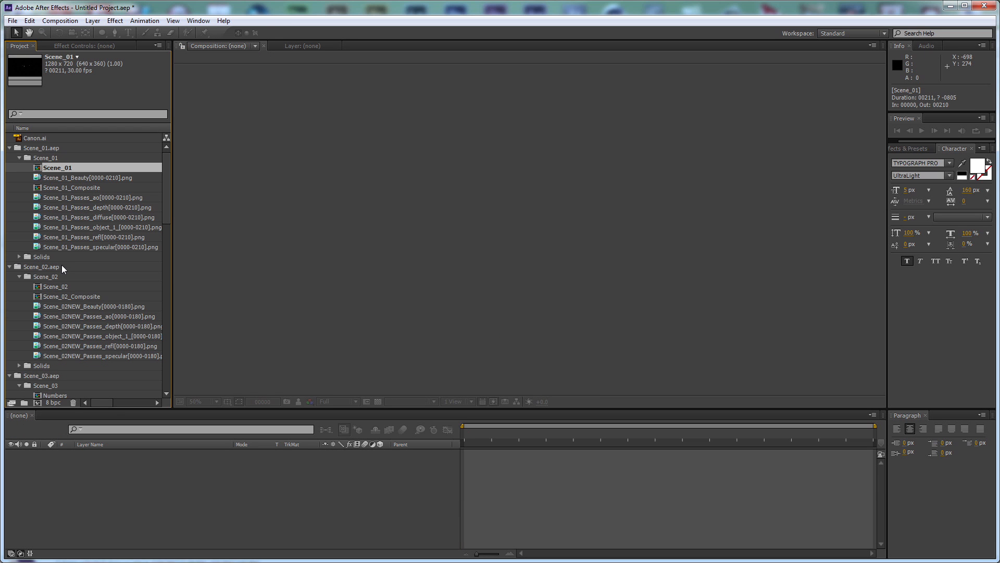
{"action": "left_click", "coordinate": [58, 287], "text": "ctrl"}
{"action": "scroll", "coordinate": [68, 371], "scroll_direction": "down", "scroll_amount": 1}
{"action": "left_click", "coordinate": [62, 385], "text": "ctrl"}
{"action": "scroll", "coordinate": [73, 365], "scroll_direction": "down", "scroll_amount": 3}
{"action": "scroll", "coordinate": [72, 365], "scroll_direction": "down", "scroll_amount": 2}
{"action": "left_click", "coordinate": [60, 384], "text": "ctrl"}
{"action": "scroll", "coordinate": [71, 373], "scroll_direction": "down", "scroll_amount": 5}
{"action": "left_click", "coordinate": [58, 386], "text": "ctrl"}
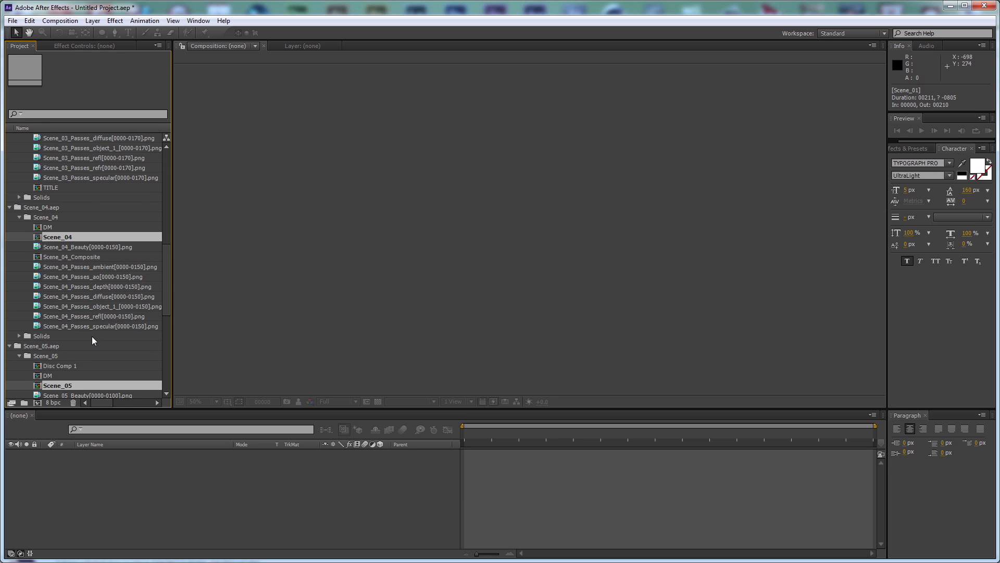
{"action": "scroll", "coordinate": [92, 336], "scroll_direction": "down", "scroll_amount": 5}
{"action": "left_click", "coordinate": [53, 375], "text": "ctrl"}
{"action": "left_click_drag", "start_coordinate": [50, 376], "coordinate": [39, 405]}
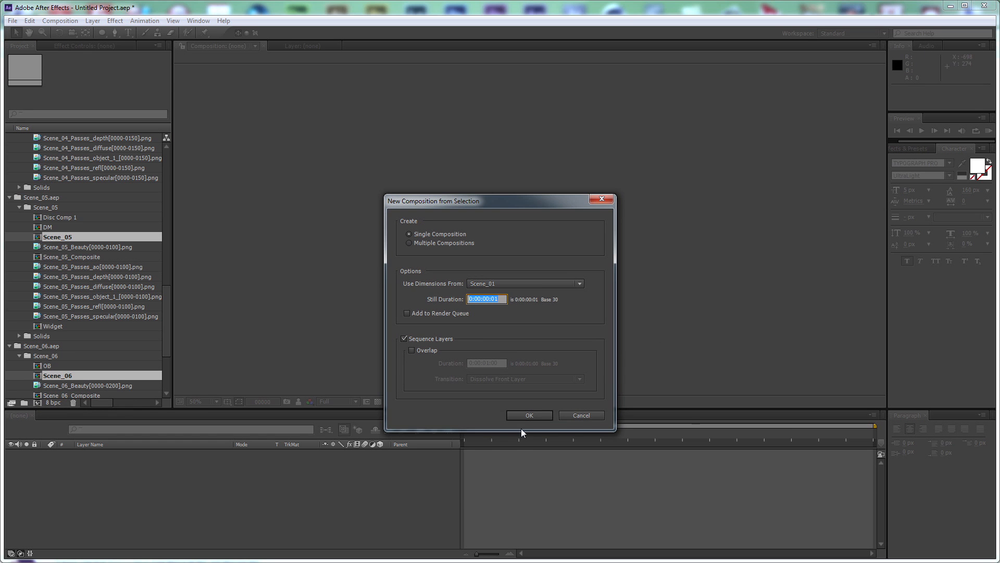
{"action": "left_click", "coordinate": [526, 415]}
{"action": "left_click", "coordinate": [443, 533]}
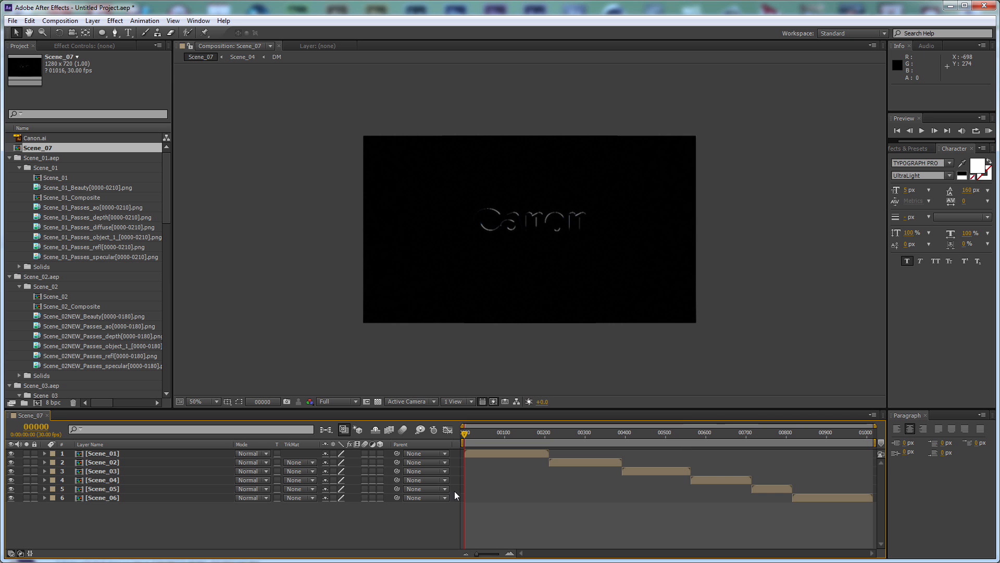
Switch the time display to timecode and set the Scene_07 composition's duration to 0:00:36:26
{"action": "left_click", "coordinate": [36, 427], "text": "ctrl"}
{"action": "left_click_drag", "start_coordinate": [548, 435], "coordinate": [575, 435]}
{"action": "key", "text": "ctrl+k"}
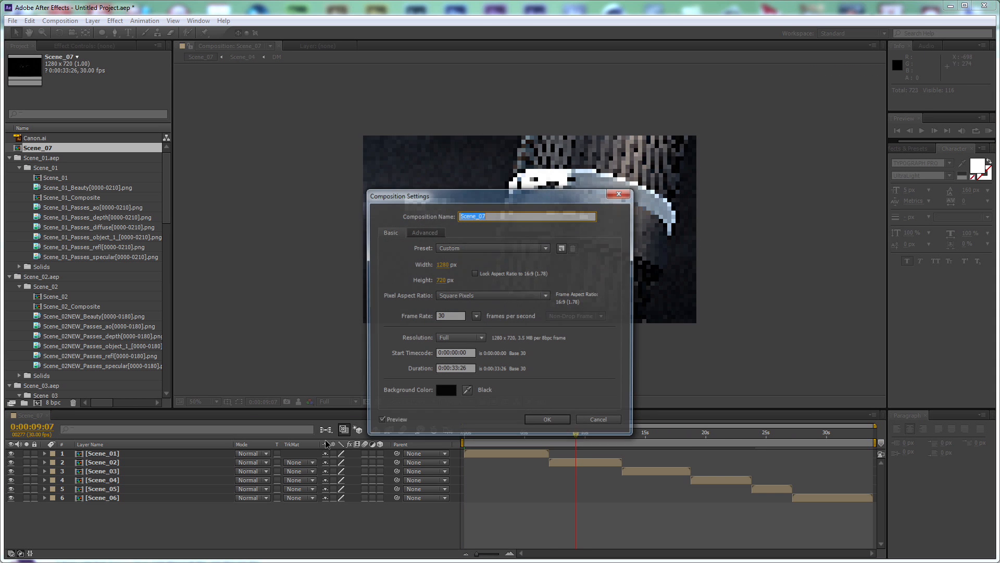
{"action": "left_click", "coordinate": [456, 369]}
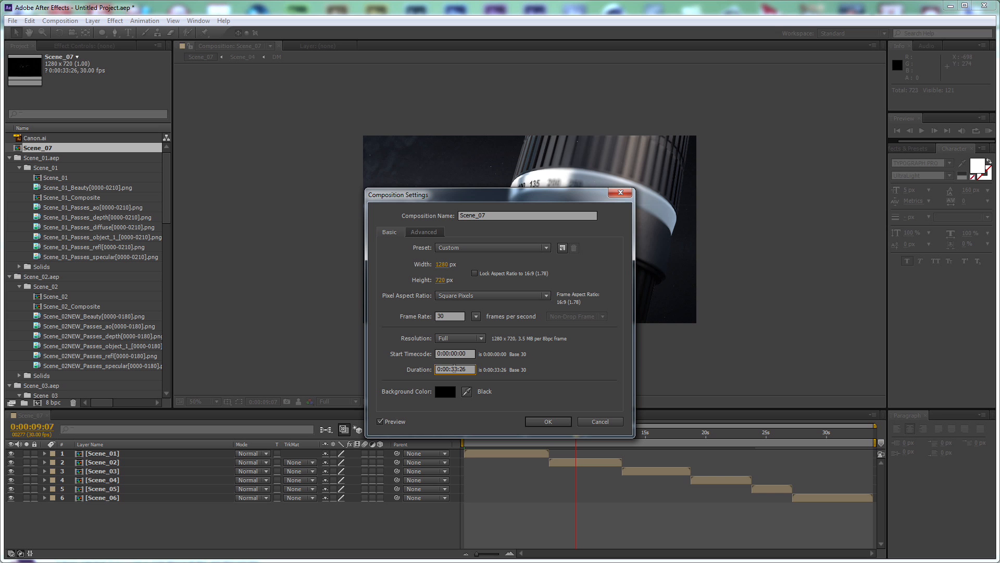
{"action": "type", "text": "6"}
{"action": "left_click", "coordinate": [546, 422]}
Shift all six scene layers together so that Scene_01 starts at about 3 seconds in the timeline
{"action": "key", "text": "KP_0"}
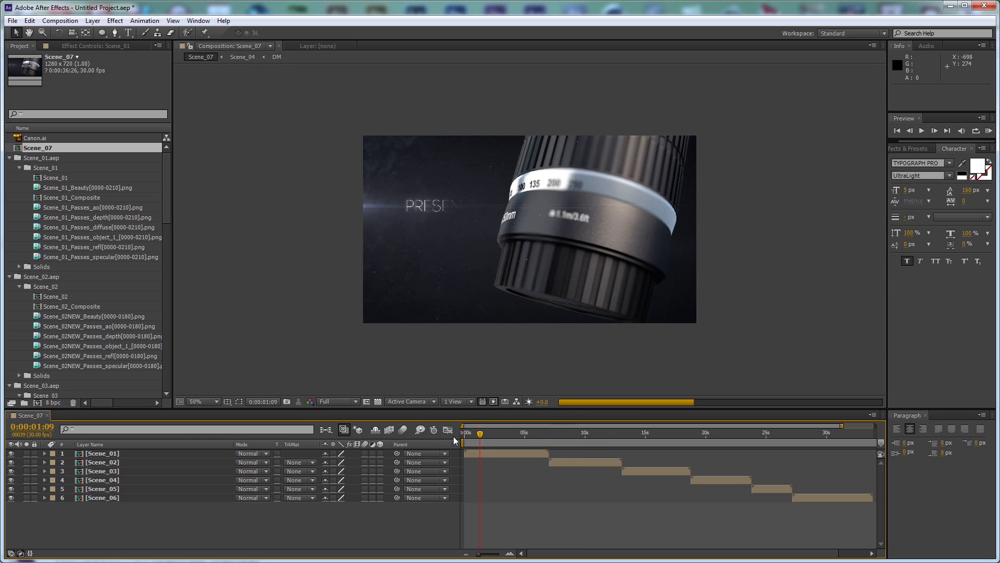
{"action": "key", "text": "space"}
{"action": "left_click", "coordinate": [471, 452]}
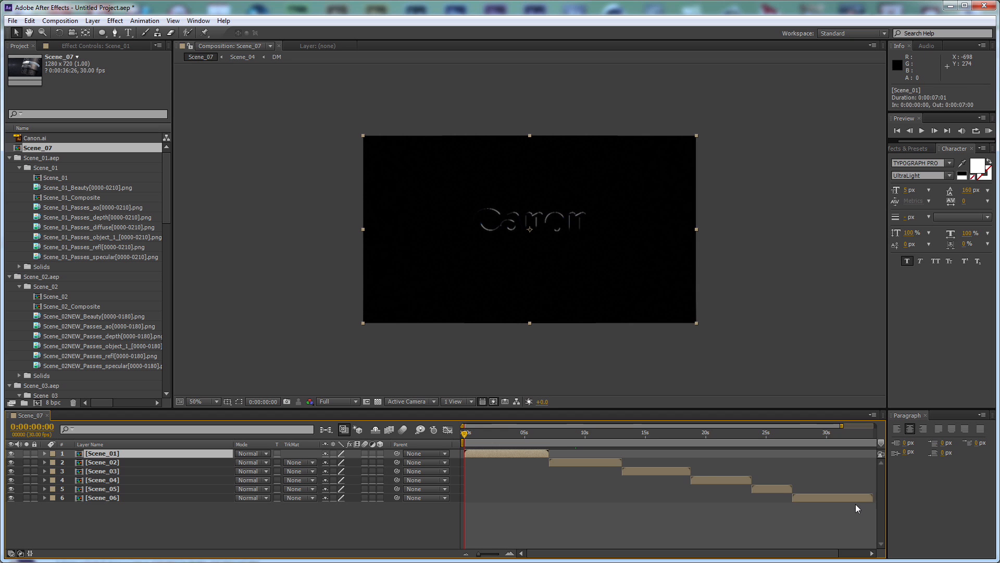
{"action": "key", "text": "minus"}
{"action": "key", "text": "ctrl+a"}
{"action": "left_click_drag", "start_coordinate": [781, 497], "coordinate": [815, 498]}
{"action": "left_click", "coordinate": [417, 513]}
Add Canon.ai as the top layer of Scene_07, move the Scene_01 layer to the timeline start and compare the two logos
{"action": "left_click_drag", "start_coordinate": [33, 138], "coordinate": [149, 452]}
{"action": "scroll", "coordinate": [535, 230], "scroll_direction": "up", "scroll_amount": 2}
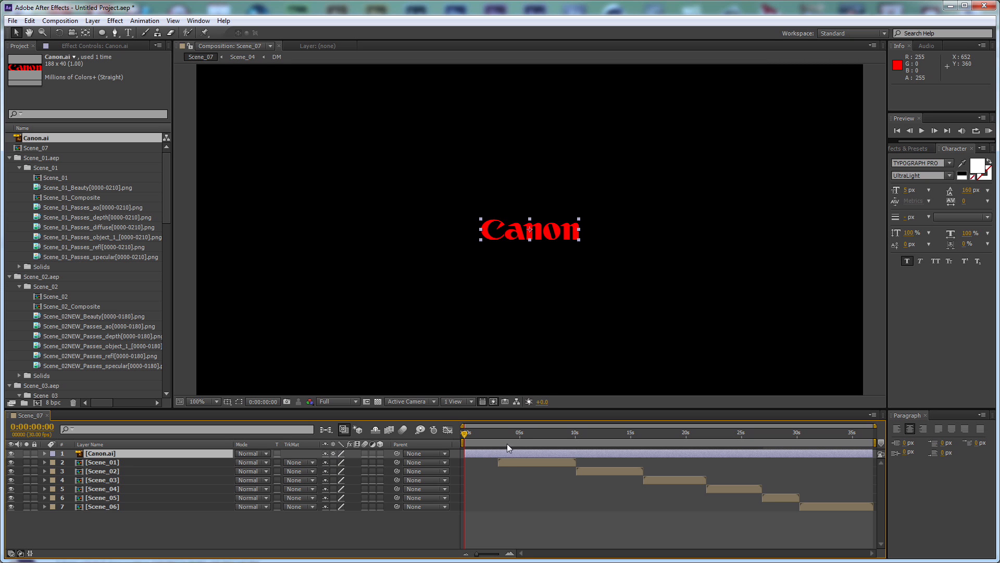
{"action": "left_click_drag", "start_coordinate": [515, 460], "coordinate": [479, 463]}
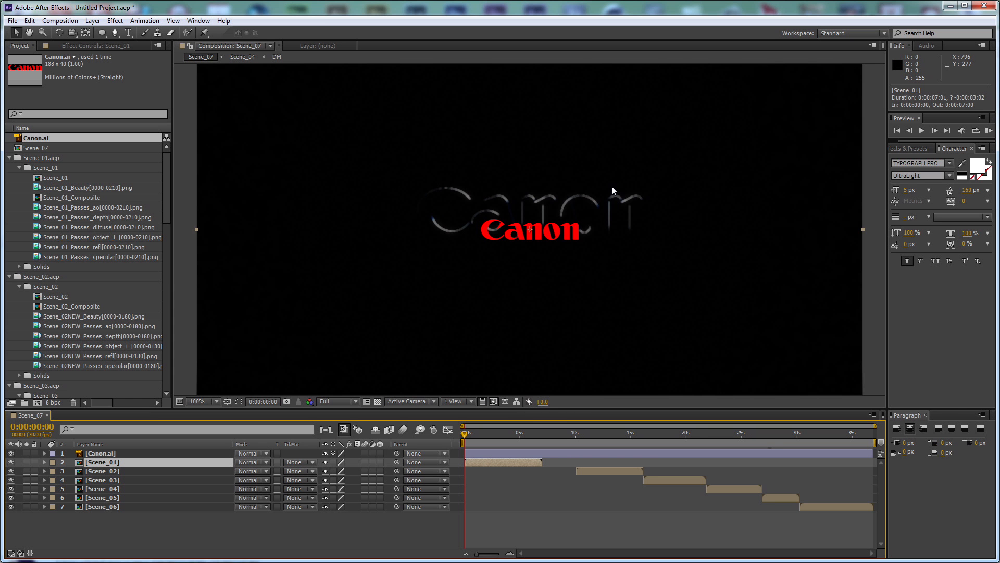
{"action": "key", "text": "period"}
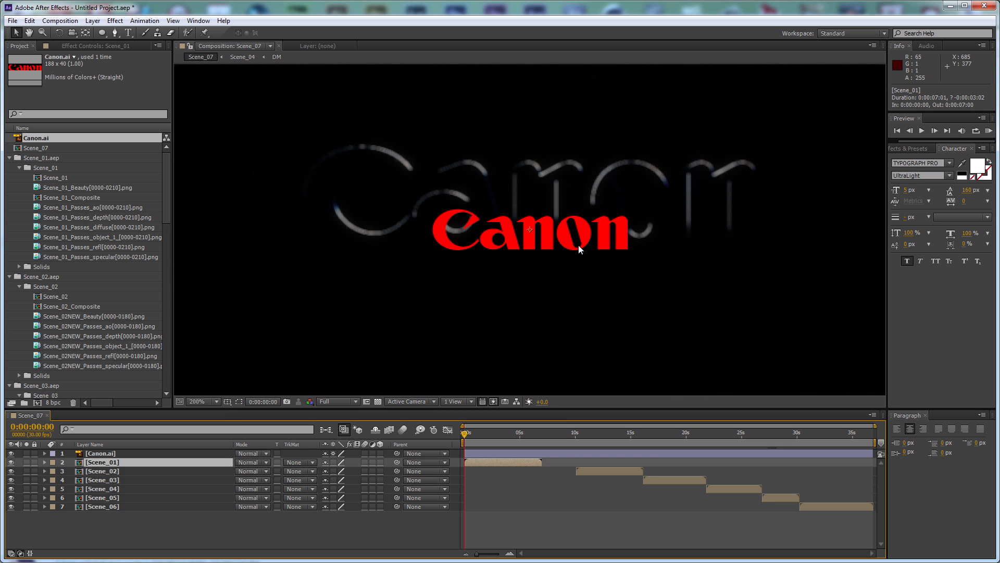
{"action": "key", "text": "space"}
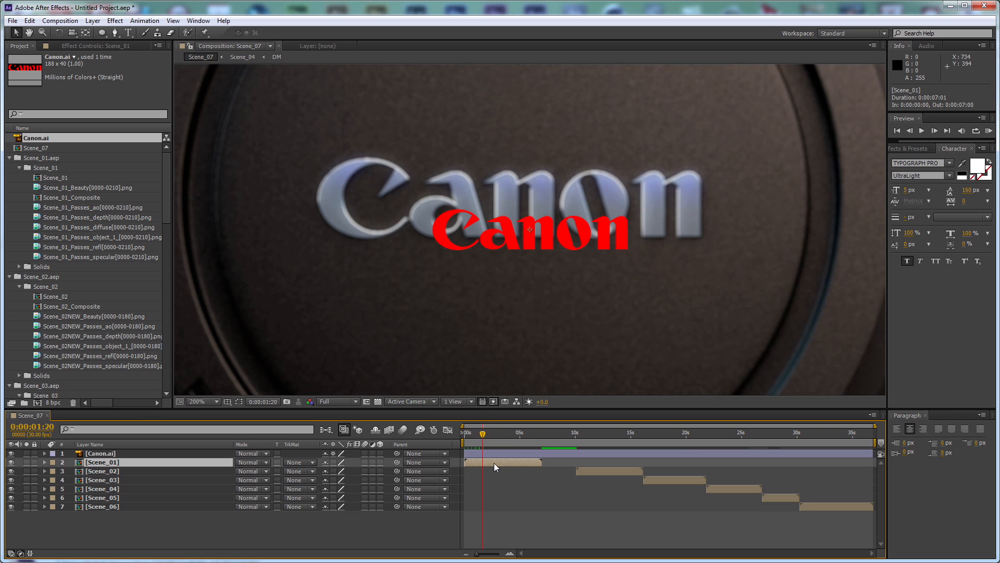
Open the Scene_01 composition and show the Scene_01_Composite layer's effect settings and keyframed properties
{"action": "double_click", "coordinate": [494, 462]}
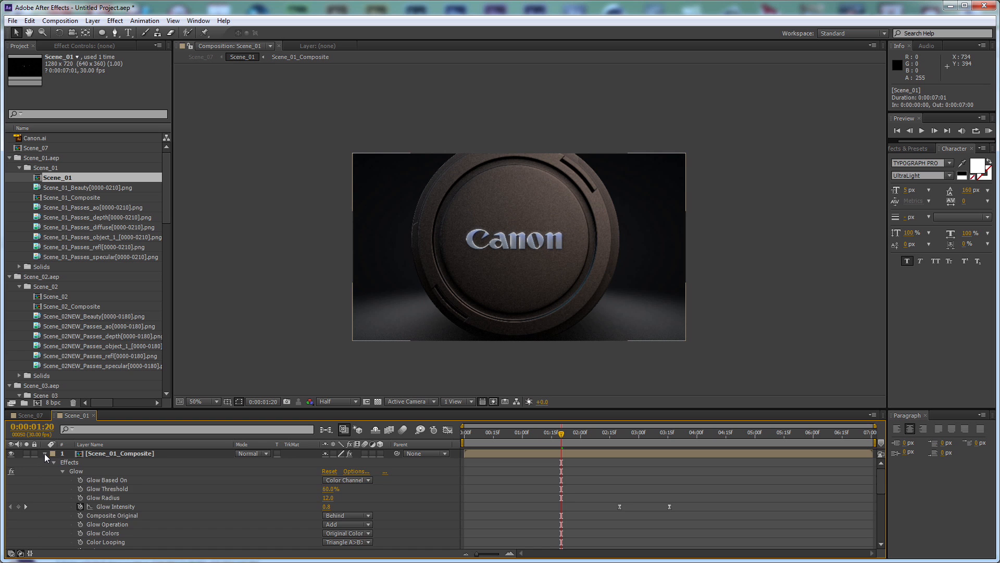
{"action": "left_click", "coordinate": [45, 453]}
{"action": "left_click", "coordinate": [115, 454]}
{"action": "key", "text": "F3"}
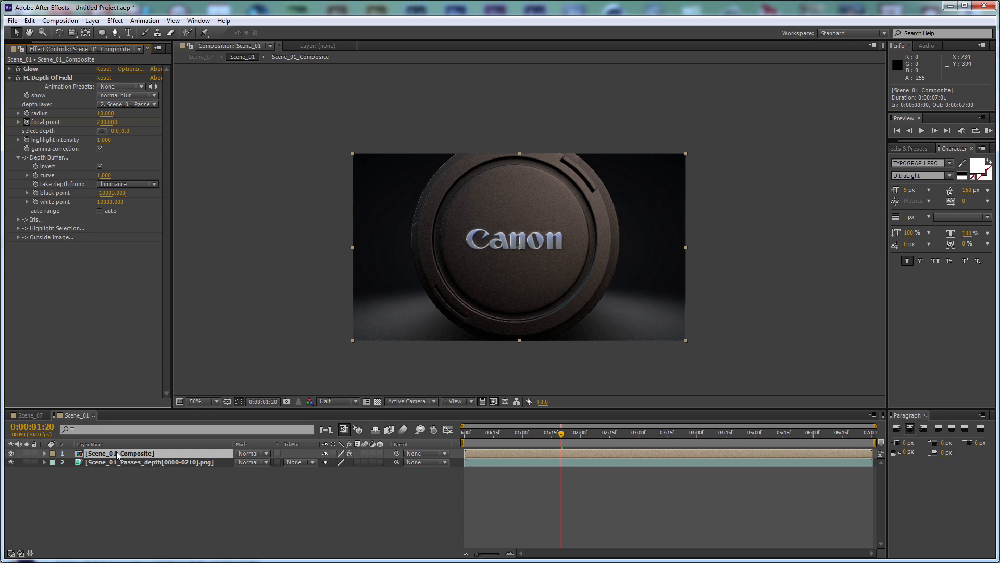
{"action": "key", "text": "u"}
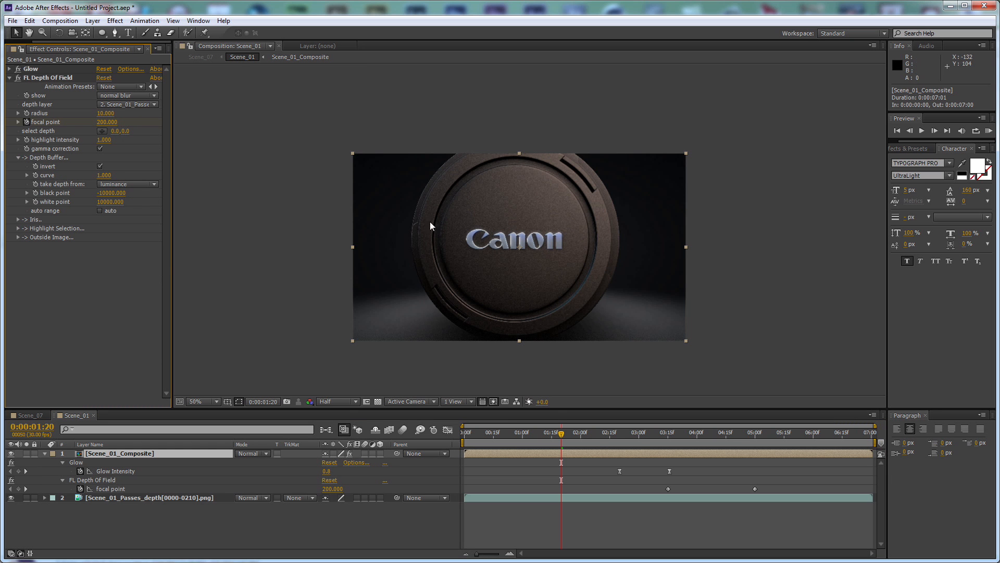
View Scene_01 at 100% in Full resolution and go to its first frame
{"action": "key", "text": "slash"}
{"action": "left_click", "coordinate": [336, 403]}
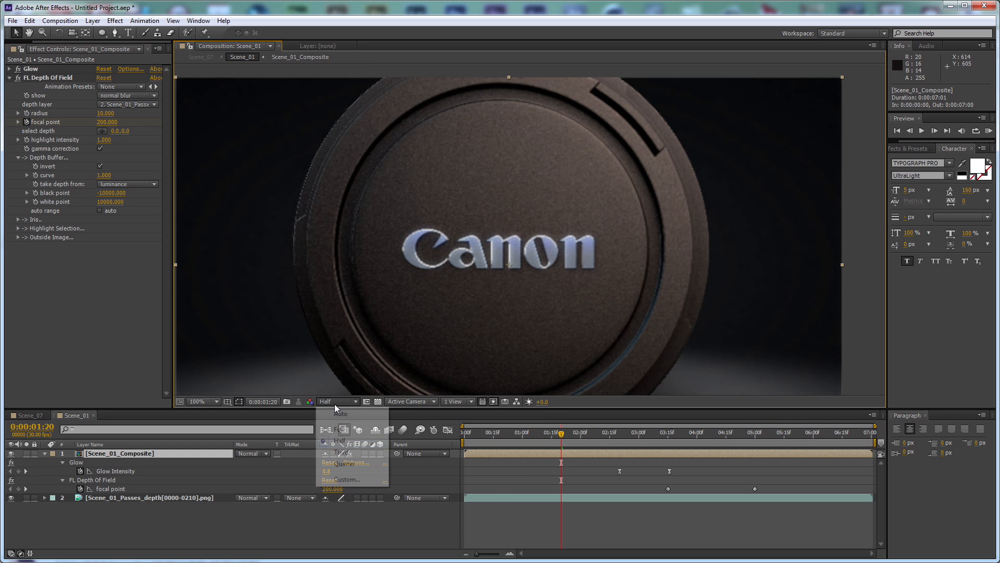
{"action": "left_click", "coordinate": [345, 428]}
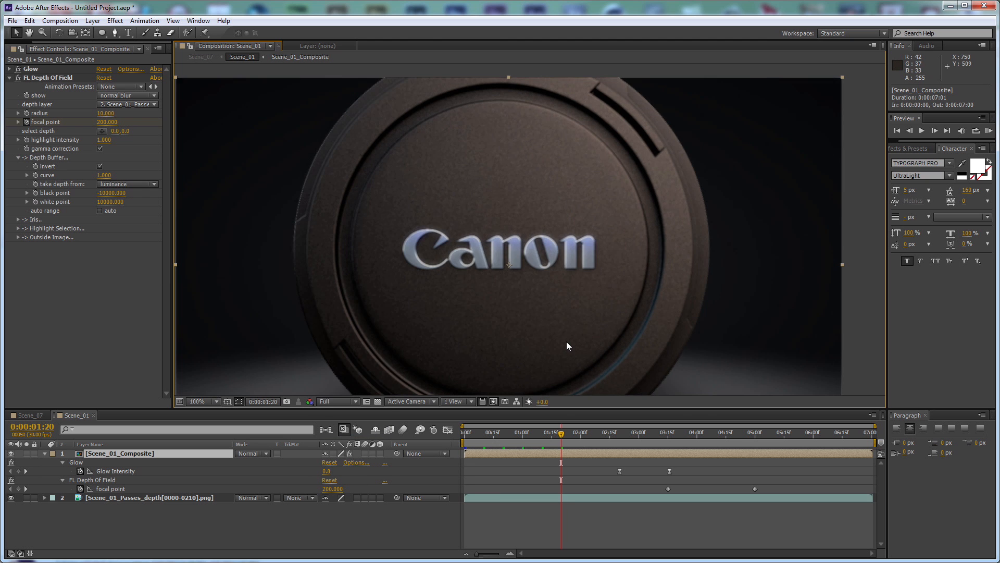
{"action": "key", "text": "Home"}
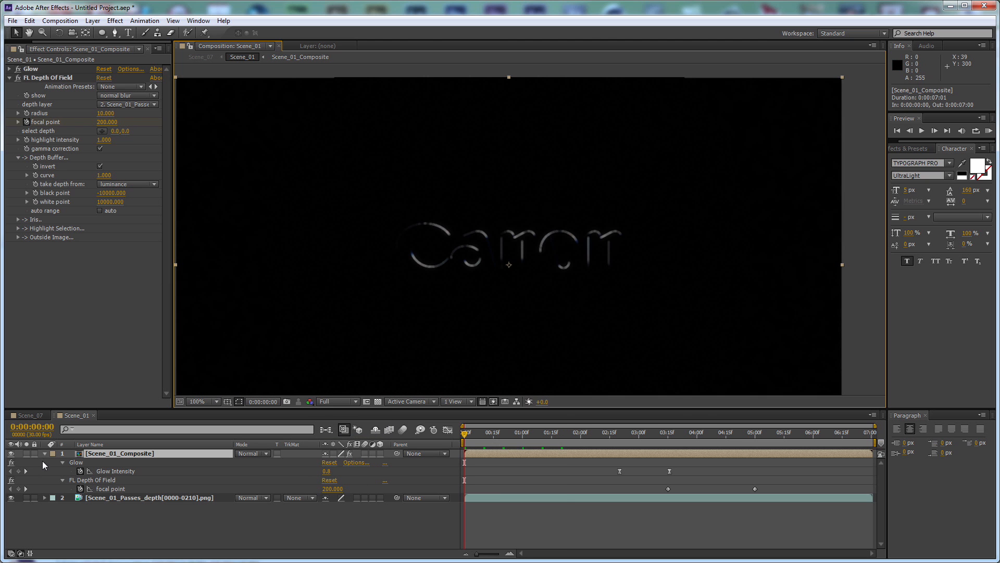
Keyframe the FL Depth Of Field focal point of Scene_01_Composite at 255 on the first frame, trying 100 first
{"action": "left_click", "coordinate": [107, 122]}
{"action": "type", "text": "100"}
{"action": "key", "text": "Return"}
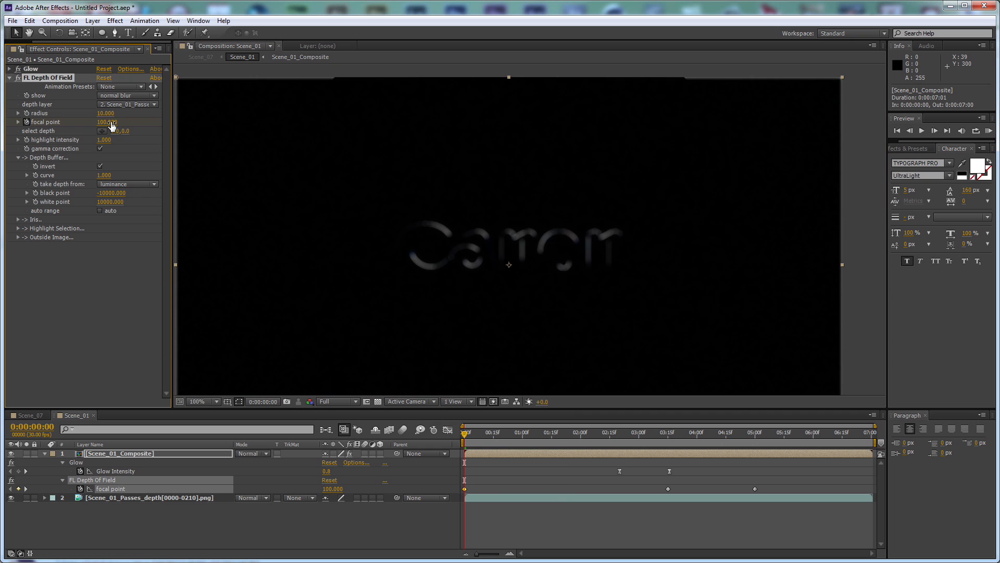
{"action": "left_click", "coordinate": [106, 122]}
{"action": "key", "text": "Return"}
{"action": "scroll", "coordinate": [561, 208], "scroll_direction": "up", "scroll_amount": 1}
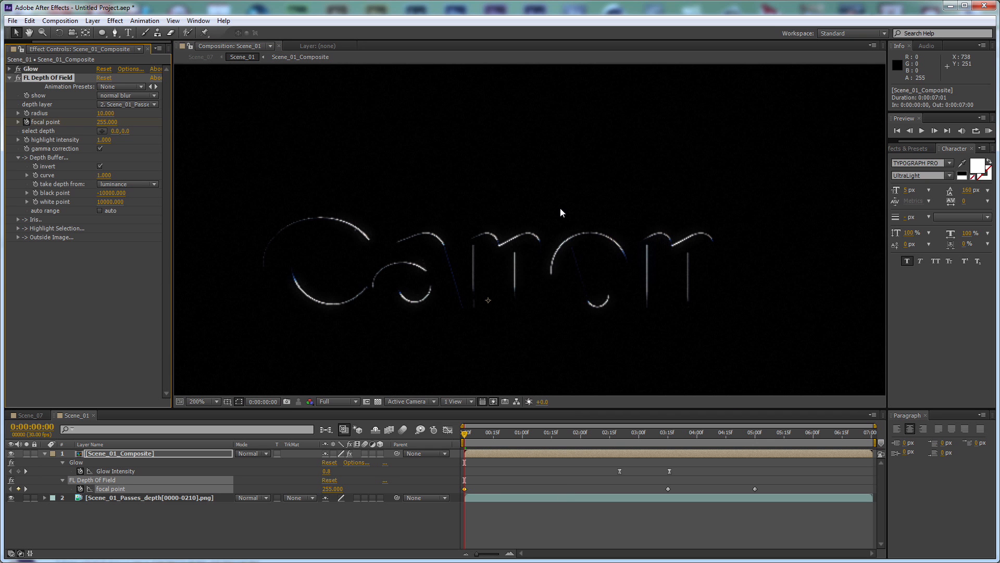
In Scene_07, scale the Canon.ai layer to 200% and move it up over Scene_01's logo, to about 641, 328.5
{"action": "left_click", "coordinate": [26, 415]}
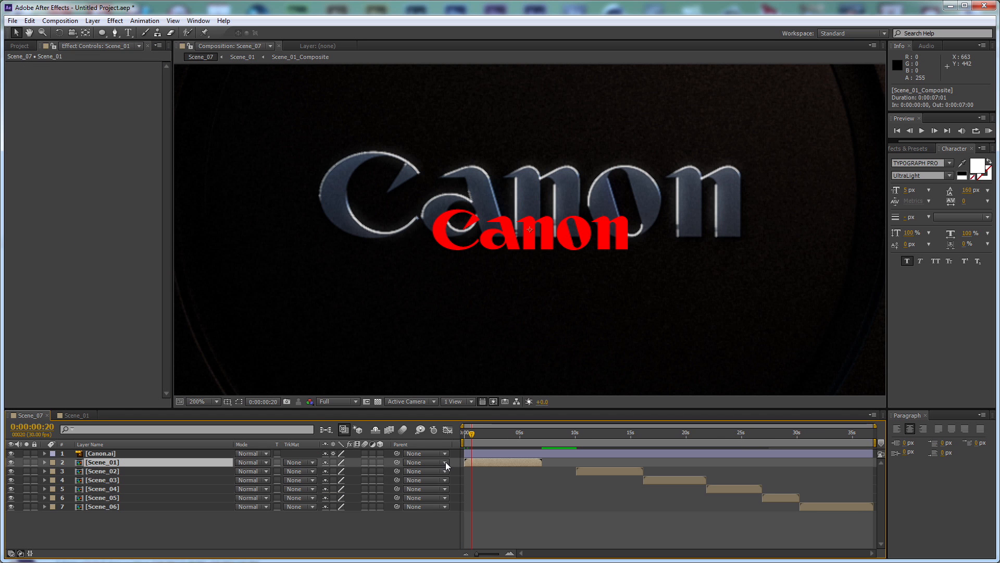
{"action": "left_click", "coordinate": [206, 453]}
{"action": "key", "text": "s"}
{"action": "left_click", "coordinate": [348, 462]}
{"action": "type", "text": "200"}
{"action": "key", "text": "Return"}
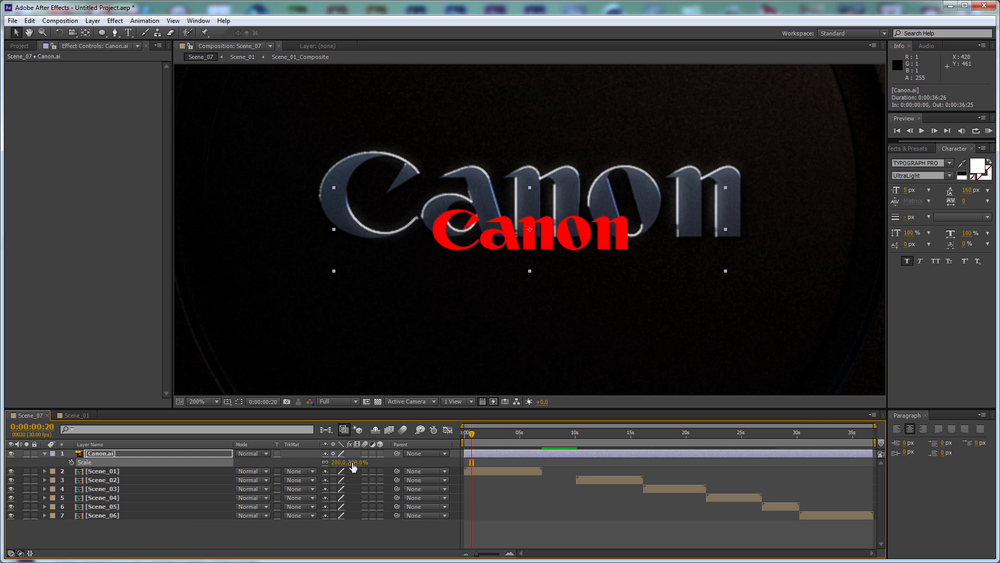
{"action": "left_click_drag", "start_coordinate": [614, 235], "coordinate": [615, 203]}
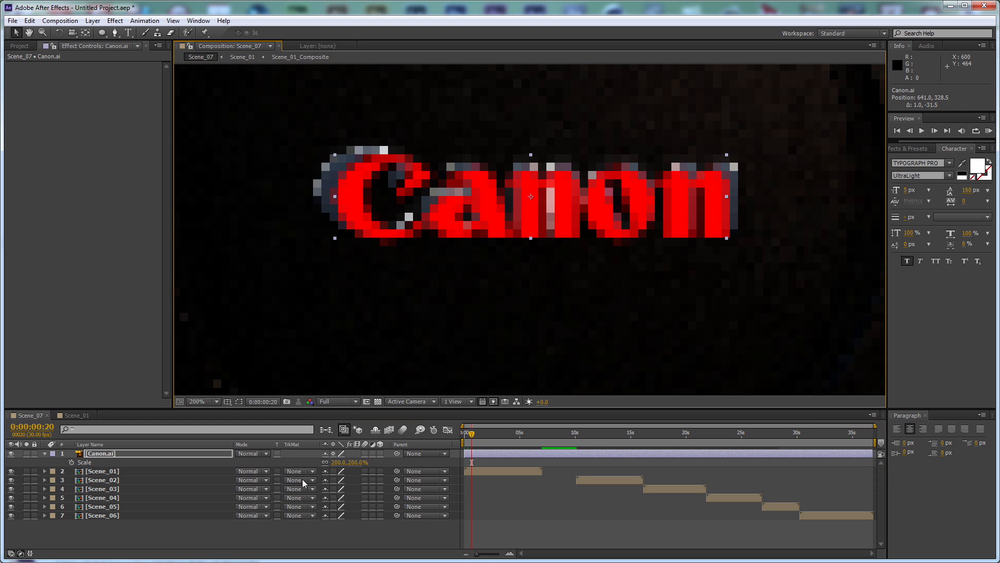
Enlarge Canon.ai to 220% and nudge it up and left to 640, 325 over the lens logo
{"action": "left_click", "coordinate": [359, 462]}
{"action": "type", "text": "220"}
{"action": "key", "text": "Return"}
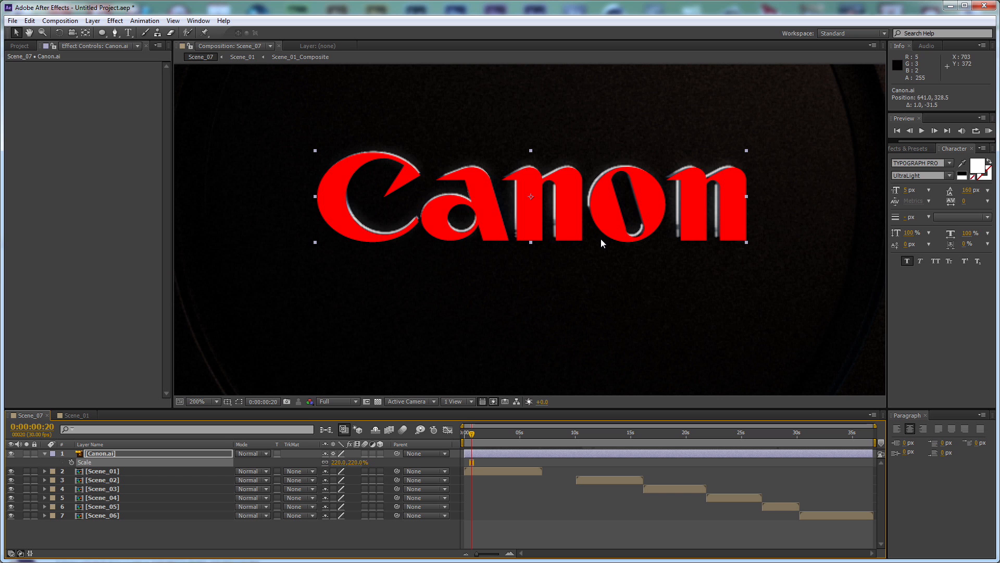
{"action": "key", "text": "Up"}
{"action": "key", "text": "Up"}
{"action": "key", "text": "Up"}
{"action": "key", "text": "Up"}
{"action": "key", "text": "Up"}
{"action": "key", "text": "Up"}
{"action": "key", "text": "Up"}
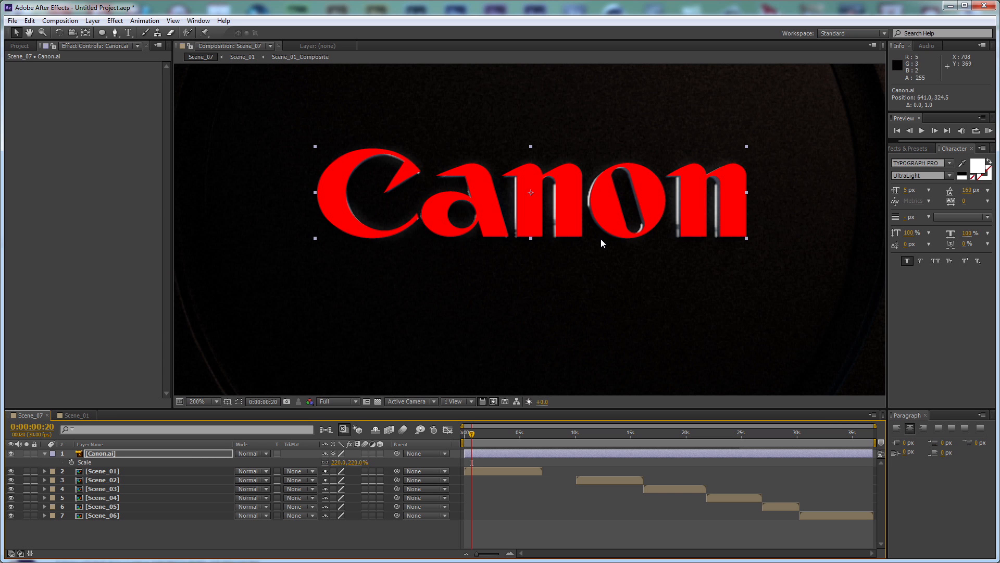
{"action": "key", "text": "Left"}
{"action": "key", "text": "Left"}
{"action": "key", "text": "Left"}
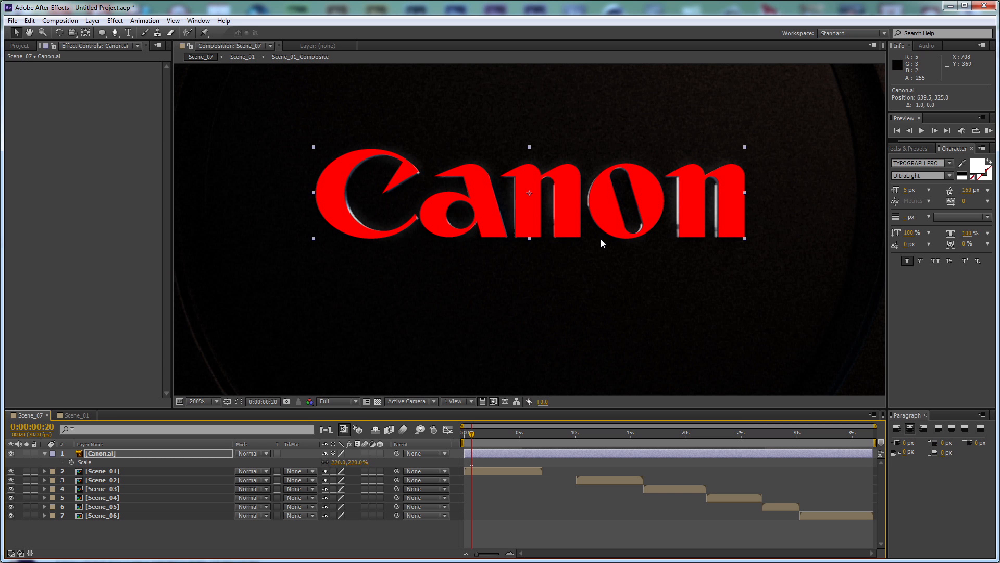
{"action": "key", "text": "Right"}
Set Canon.ai's scale to 215% and nudge the logo left to 639.5, 325
{"action": "left_click", "coordinate": [358, 462]}
{"action": "type", "text": "215"}
{"action": "key", "text": "Return"}
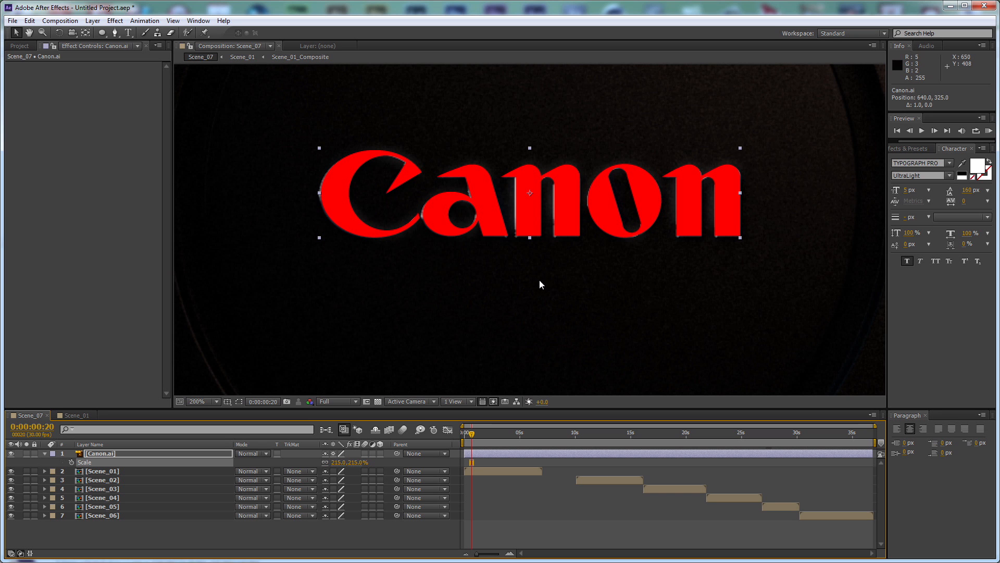
{"action": "left_click", "coordinate": [564, 214]}
{"action": "key", "text": "Left"}
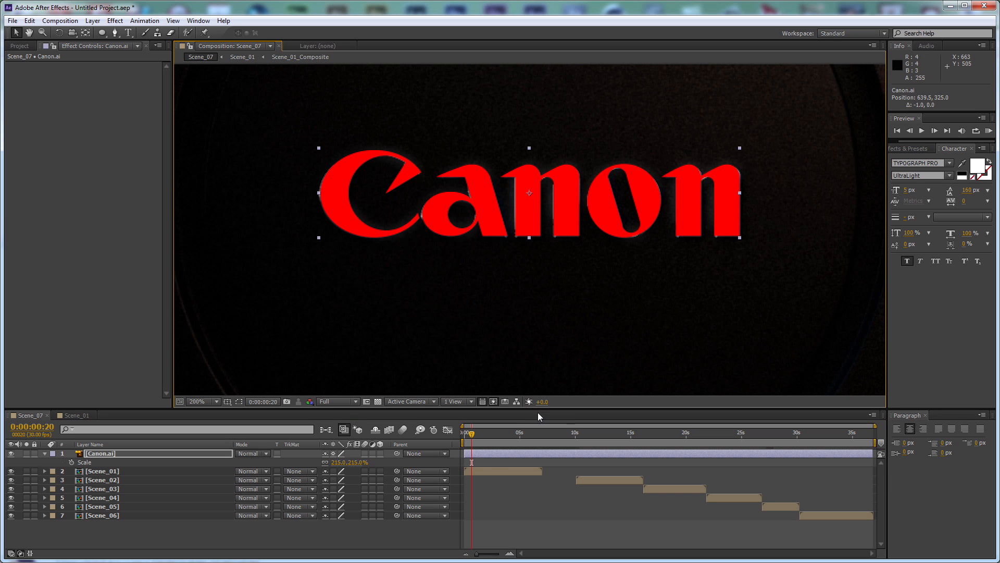
Shift the Scene_01 layer to start at 0:00:03:02 and scale Canon.ai to 230% to match its first frame
{"action": "left_click_drag", "start_coordinate": [503, 470], "coordinate": [545, 475]}
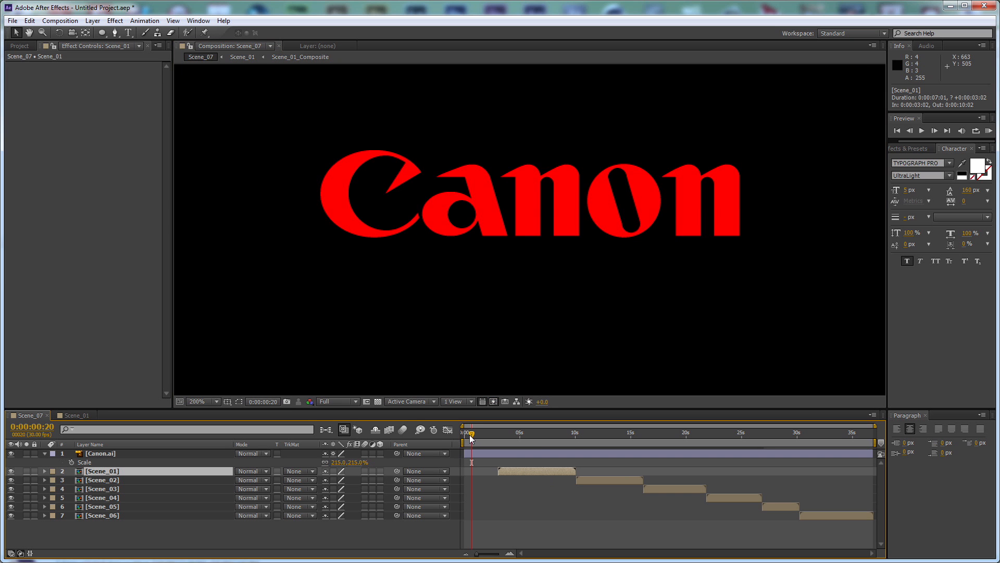
{"action": "left_click_drag", "start_coordinate": [472, 434], "coordinate": [499, 434]}
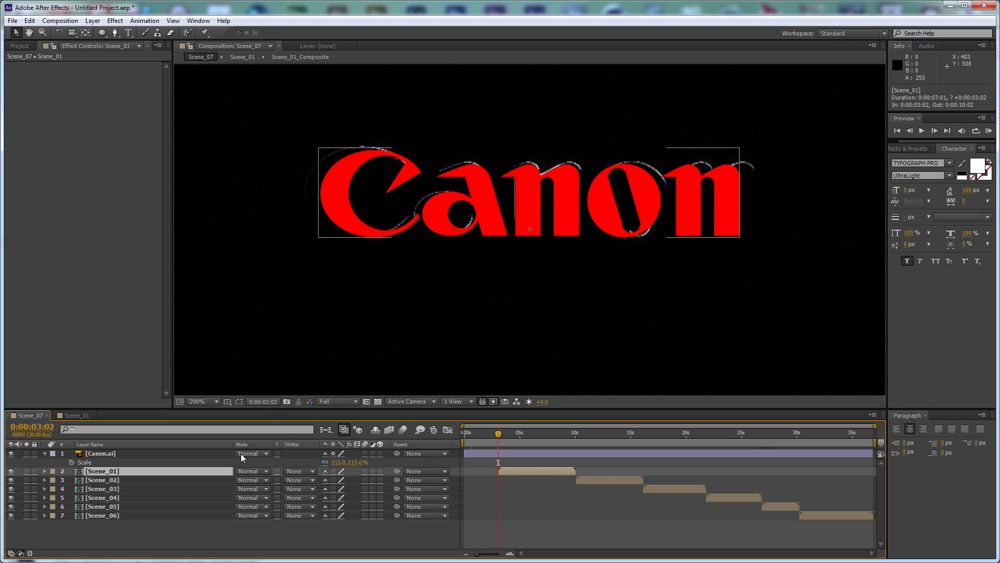
{"action": "left_click_drag", "start_coordinate": [352, 466], "coordinate": [347, 480]}
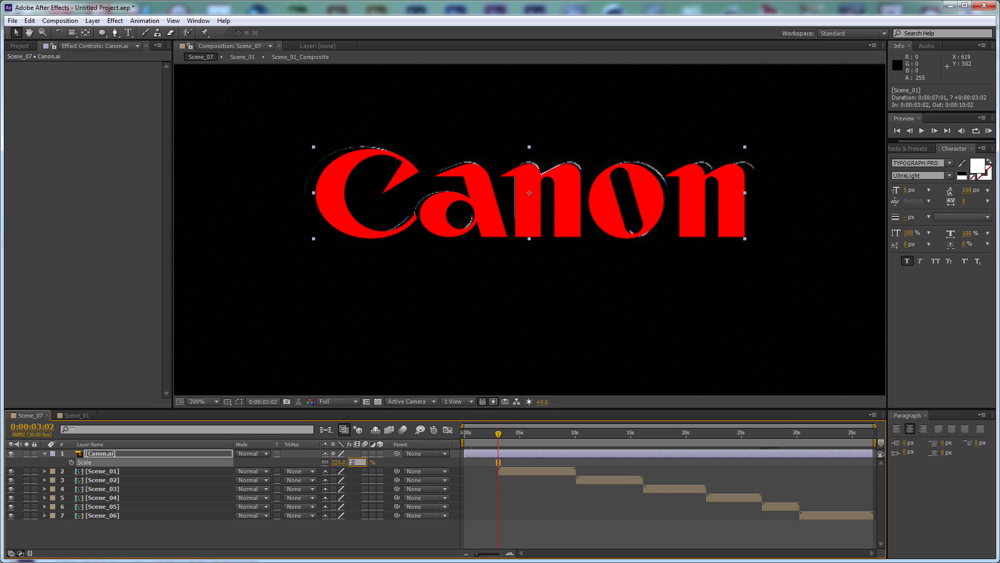
{"action": "left_click_drag", "start_coordinate": [353, 462], "coordinate": [352, 465]}
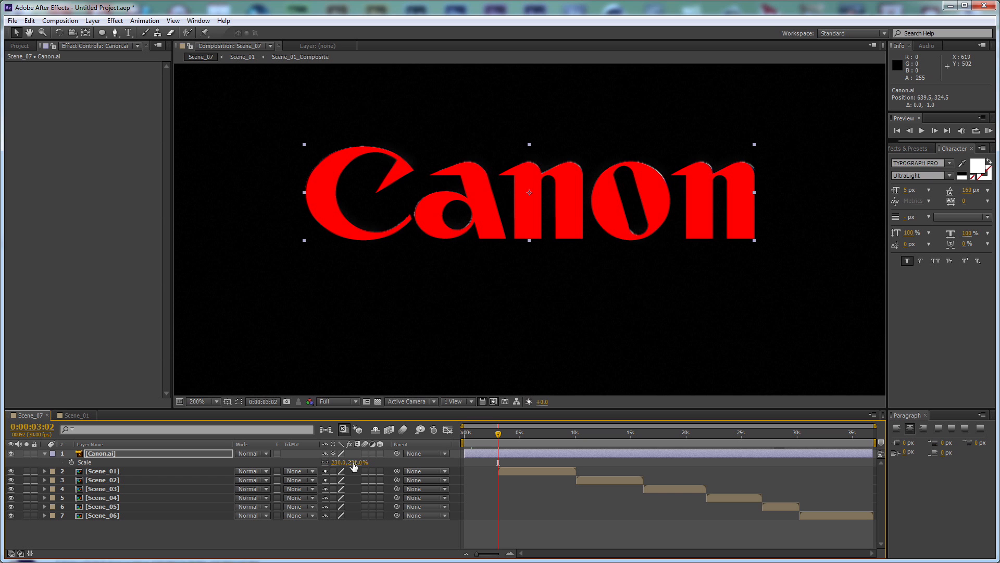
Keyframe Canon.ai's 230% scale at 0:00:03:02 and make the layer cover the start of the composition
{"action": "left_click", "coordinate": [71, 462]}
{"action": "left_click_drag", "start_coordinate": [498, 461], "coordinate": [464, 462]}
{"action": "key", "text": "Home"}
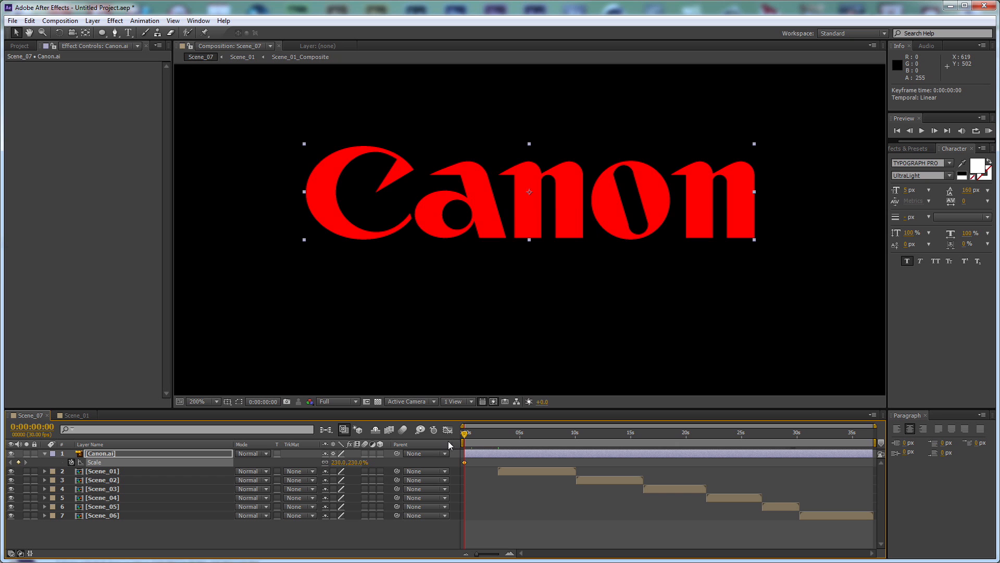
{"action": "mouse_move", "coordinate": [481, 453]}
{"action": "left_mouse_down"}
{"action": "mouse_move", "coordinate": [507, 455]}
{"action": "mouse_move", "coordinate": [470, 451]}
{"action": "left_mouse_up"}
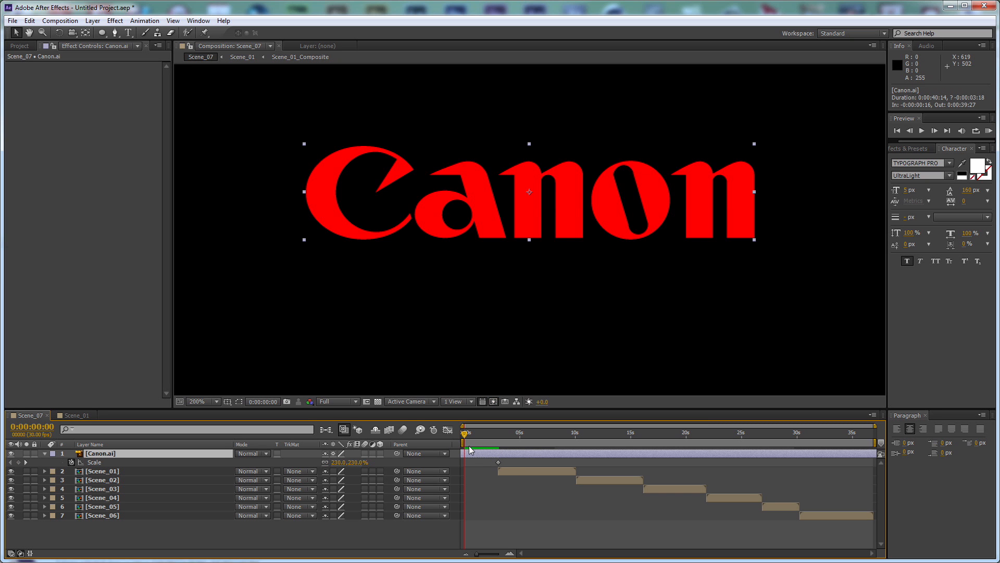
Keyframe a slightly larger Canon.ai scale on the first frame, trying 240% before reducing it
{"action": "left_click_drag", "start_coordinate": [359, 462], "coordinate": [361, 465]}
{"action": "left_click", "coordinate": [361, 463]}
{"action": "type", "text": "2"}
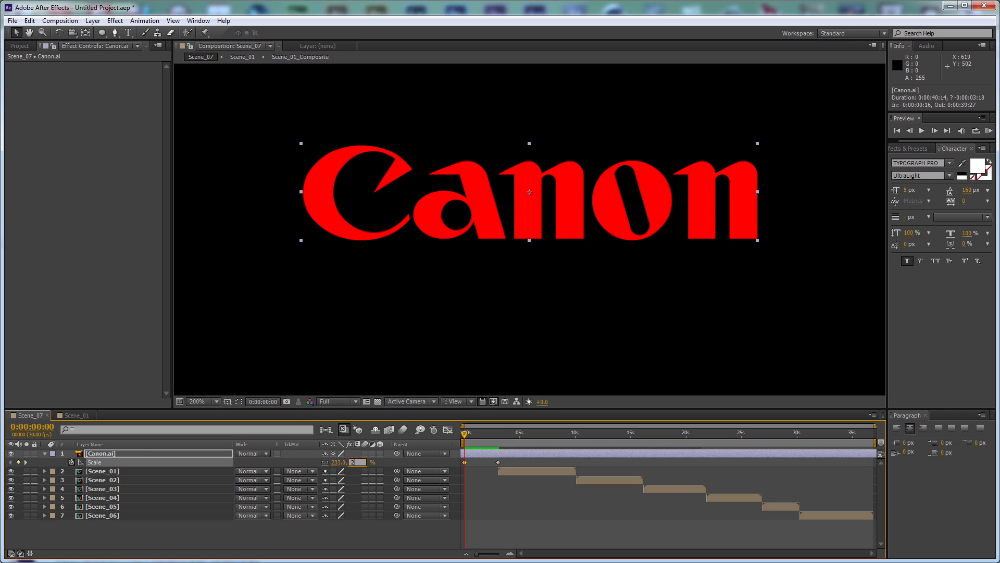
{"action": "type", "text": "40"}
{"action": "key", "text": "Return"}
{"action": "left_click", "coordinate": [358, 463]}
{"action": "type", "text": "230"}
{"action": "key", "text": "Return"}
Step through the frames from 0:00:03:02 to 0:00:04:12 to compare the Canon.ai overlay with Scene_01's logo
{"action": "left_click", "coordinate": [499, 437]}
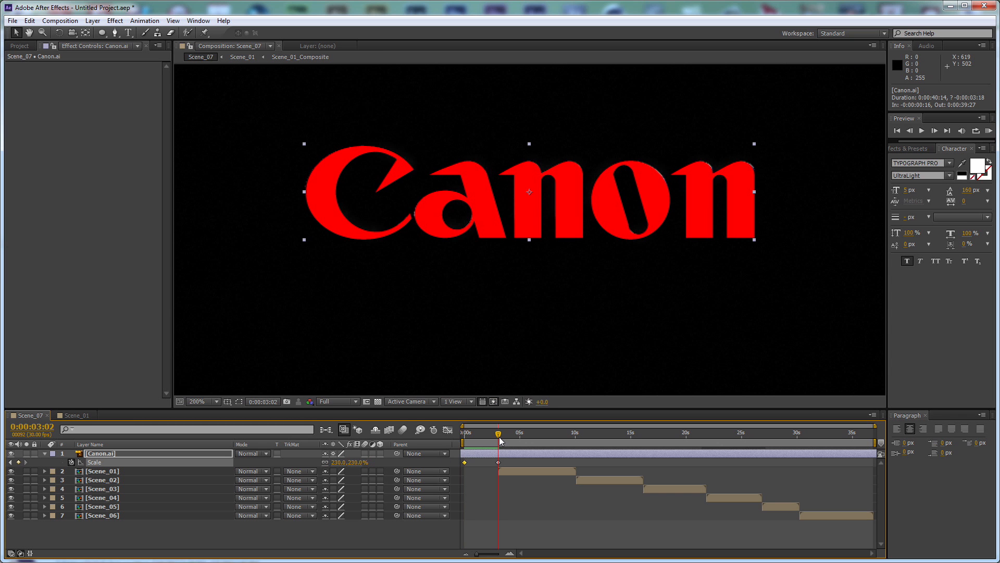
{"action": "key", "text": "shift+Page_Down"}
{"action": "key", "text": "shift+Page_Down"}
{"action": "key", "text": "shift+Page_Down"}
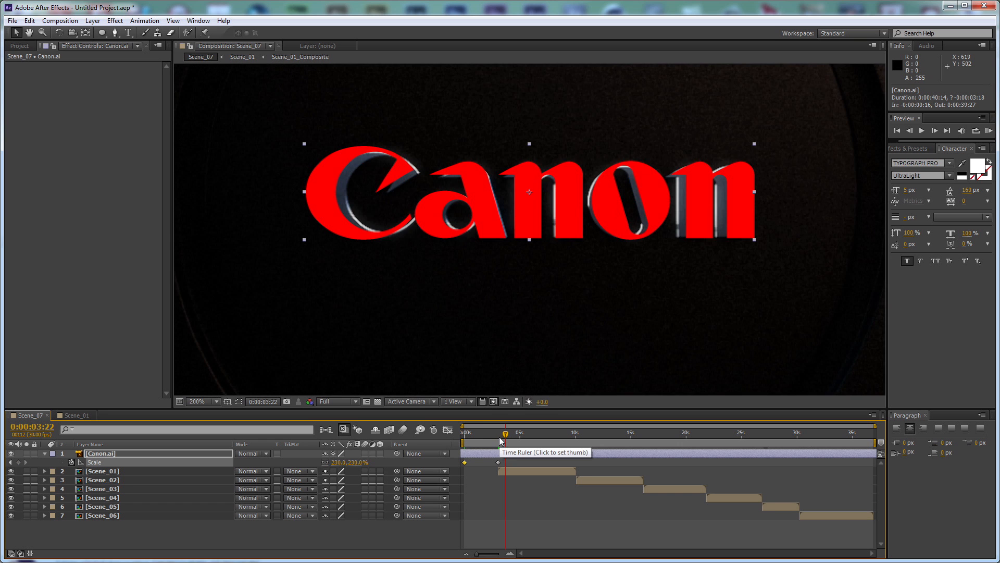
{"action": "key", "text": "shift+Page_Down"}
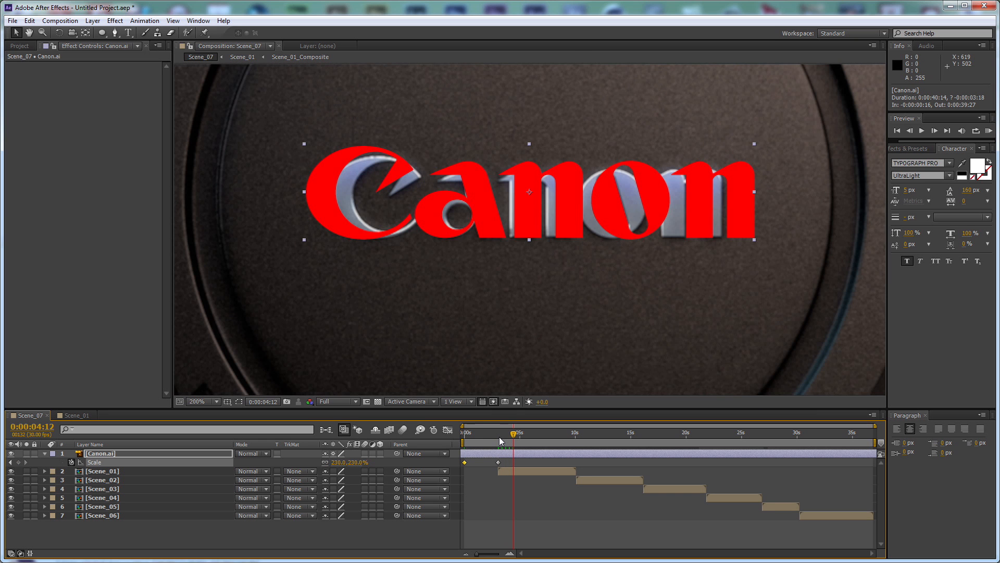
{"action": "key", "text": "Home"}
{"action": "left_click", "coordinate": [499, 437]}
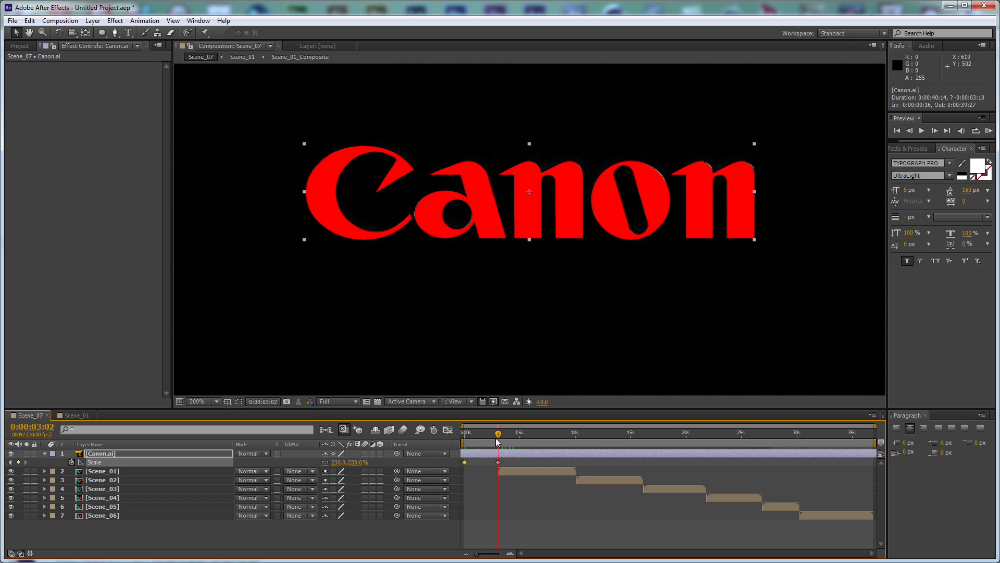
Add a 220% scale keyframe to Canon.ai at 0:00:04:02
{"action": "key", "text": "shift+Page_Down"}
{"action": "key", "text": "shift+Page_Down"}
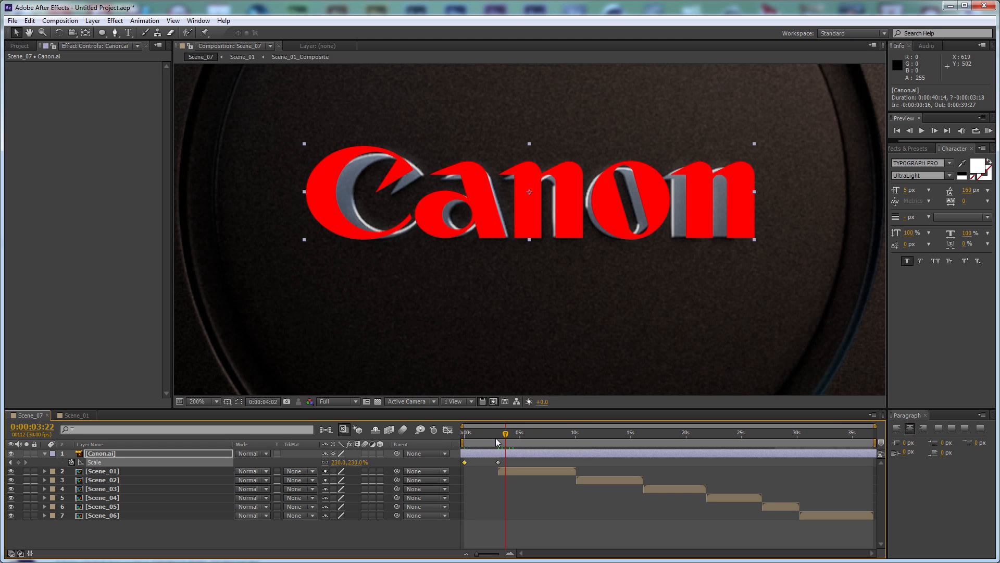
{"action": "key", "text": "shift+Page_Down"}
{"action": "left_click_drag", "start_coordinate": [358, 467], "coordinate": [349, 464]}
{"action": "left_click", "coordinate": [349, 464]}
{"action": "type", "text": "220"}
{"action": "key", "text": "Return"}
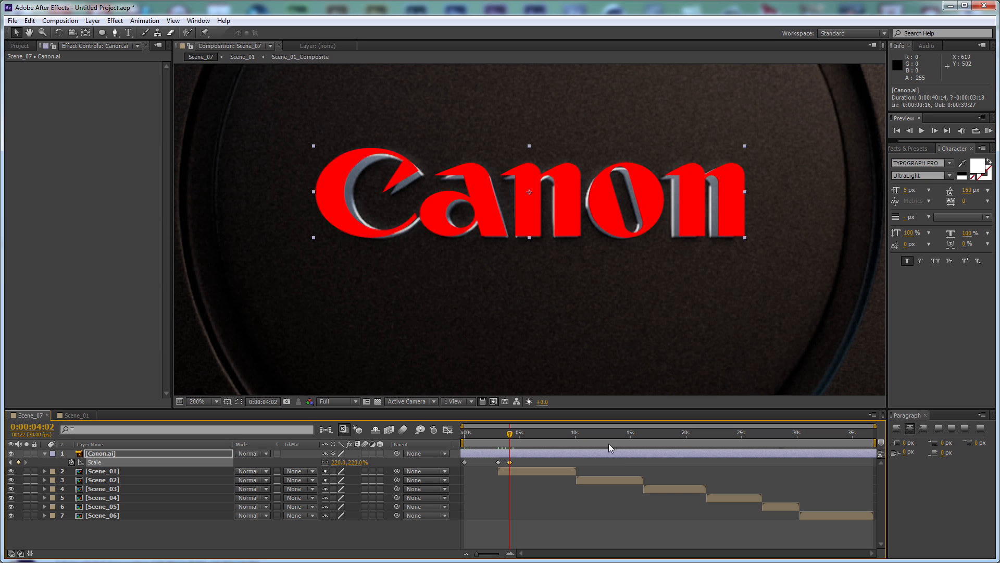
Refine Canon.ai's scale keyframe at 0:00:04:02 to 210%, trying 200% first
{"action": "left_click", "coordinate": [348, 461]}
{"action": "type", "text": "200"}
{"action": "key", "text": "Return"}
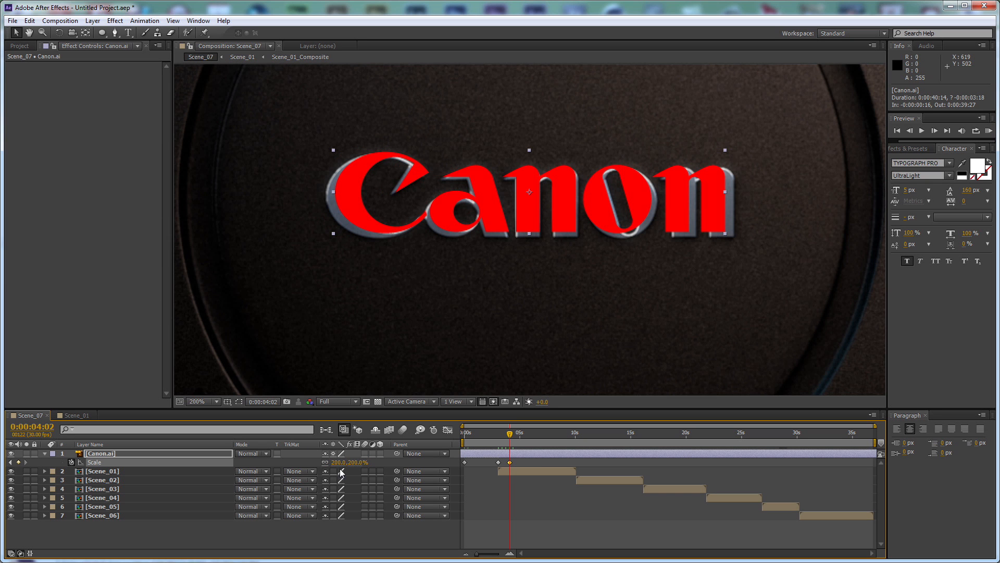
{"action": "left_click", "coordinate": [355, 463]}
{"action": "type", "text": "210"}
{"action": "key", "text": "Return"}
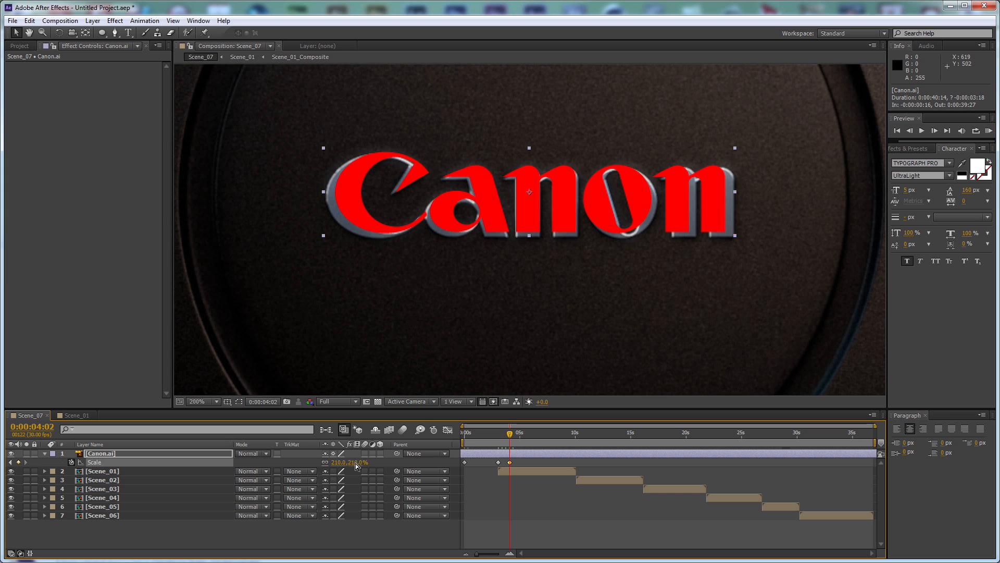
{"action": "key", "text": "Down"}
{"action": "key", "text": "Down"}
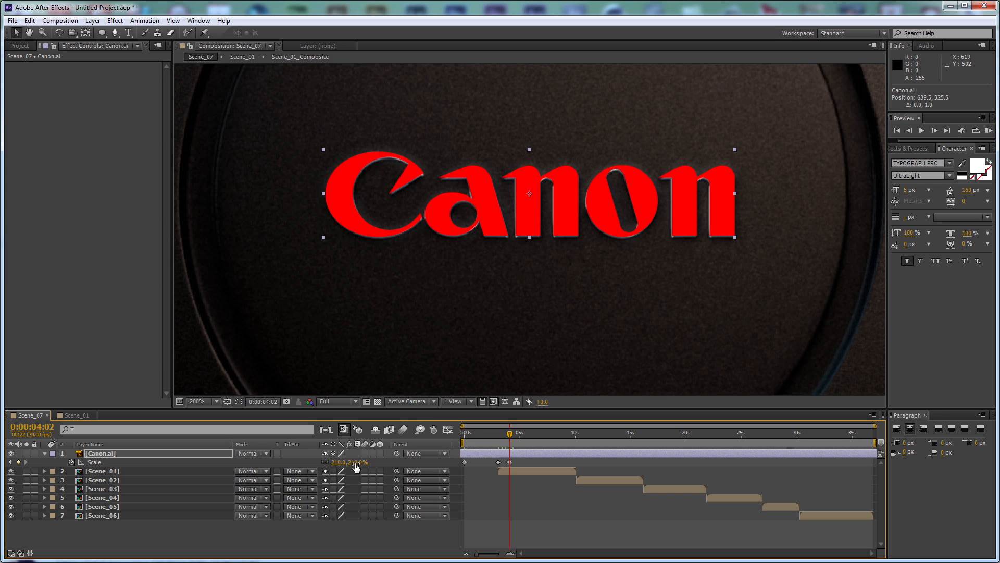
{"action": "key", "text": "ctrl+z"}
{"action": "key", "text": "ctrl+z"}
Keyframe Canon.ai's position at 0:00:03:02 and nudge the logo to 639, 327 at 0:00:04:02
{"action": "key", "text": "shift+p"}
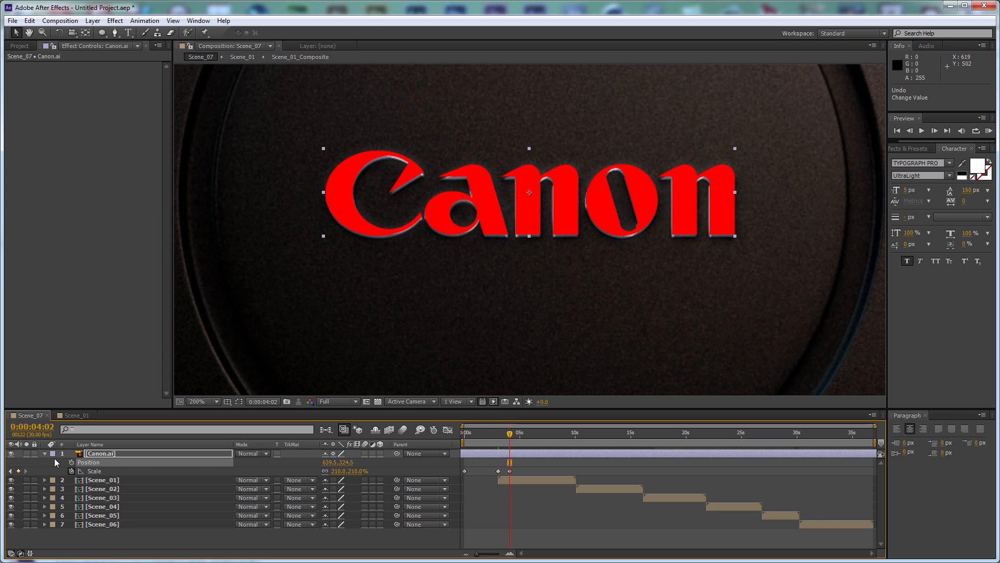
{"action": "left_click_drag", "start_coordinate": [509, 462], "coordinate": [498, 462]}
{"action": "key", "text": "Down"}
{"action": "key", "text": "Down"}
{"action": "key", "text": "Down"}
{"action": "key", "text": "Down"}
{"action": "key", "text": "Down"}
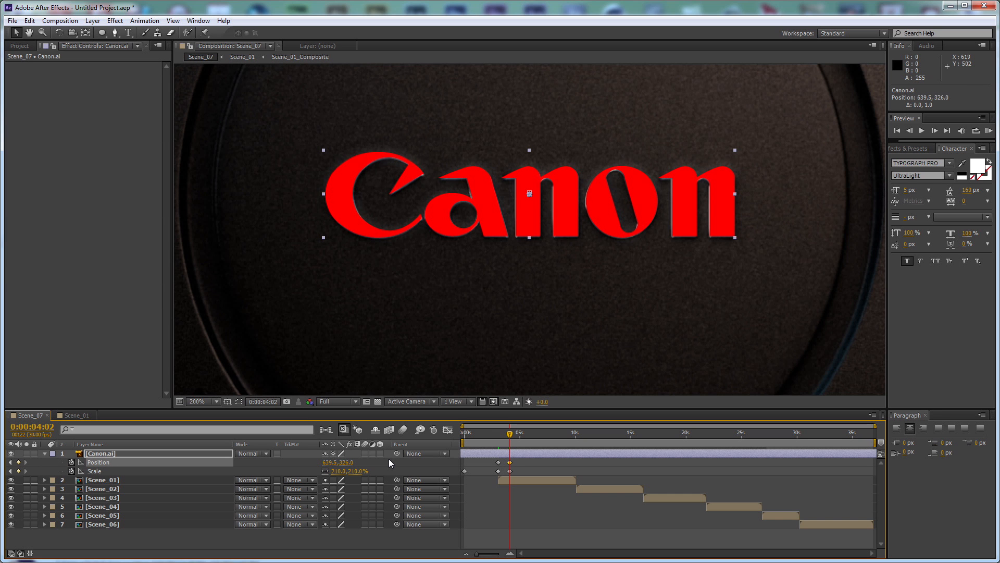
{"action": "key", "text": "Left"}
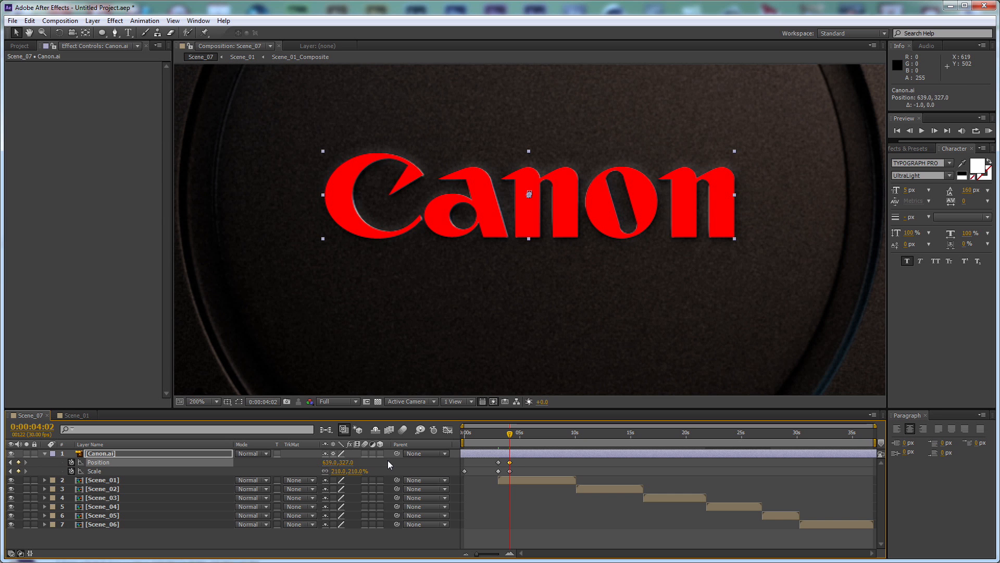
Fade out Canon.ai with opacity keyframes of 100% at 0:00:03:02 and 0% at 0:00:04:02
{"action": "left_click", "coordinate": [215, 452]}
{"action": "key", "text": "alt+shift+t"}
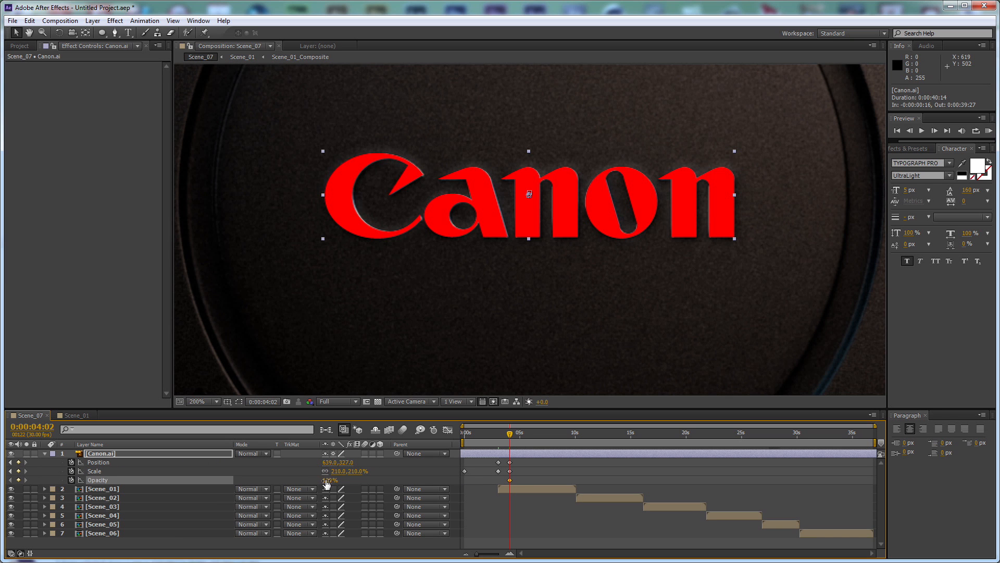
{"action": "left_click_drag", "start_coordinate": [509, 479], "coordinate": [498, 480]}
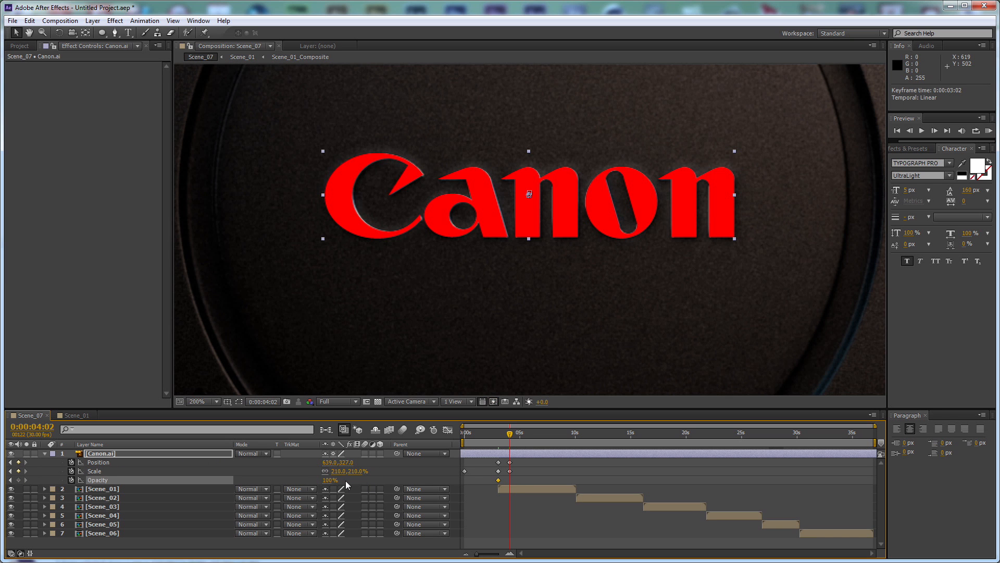
{"action": "left_click_drag", "start_coordinate": [329, 482], "coordinate": [271, 483]}
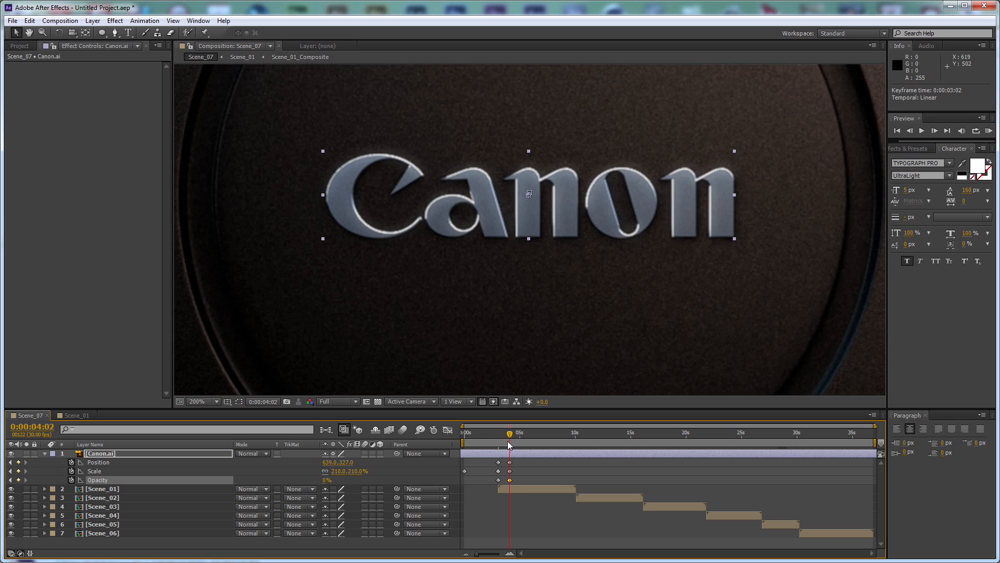
Play back the transition from the red Canon logo into Scene_01, starting at about 0:00:02:17
{"action": "left_click", "coordinate": [493, 434]}
{"action": "left_click_drag", "start_coordinate": [493, 436], "coordinate": [493, 434]}
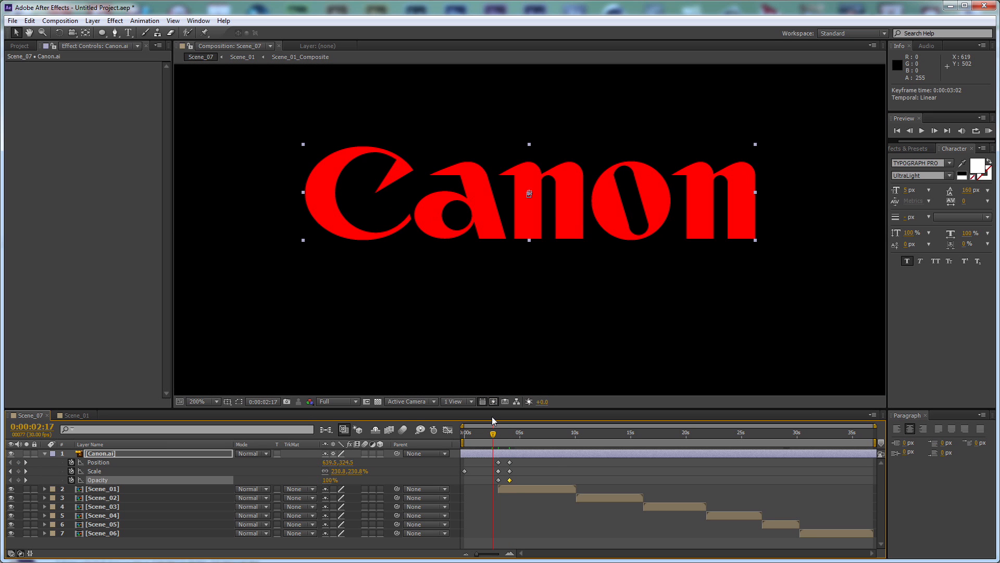
{"action": "key", "text": "space"}
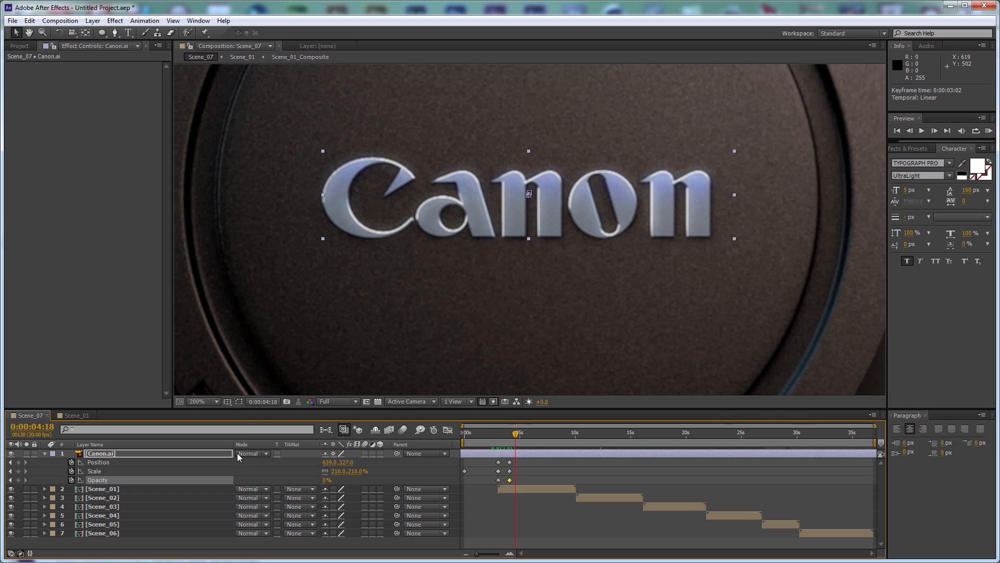
Select all layers in Scene_07 and collapse their expanded properties
{"action": "key", "text": "ctrl+a"}
{"action": "left_click", "coordinate": [45, 453]}
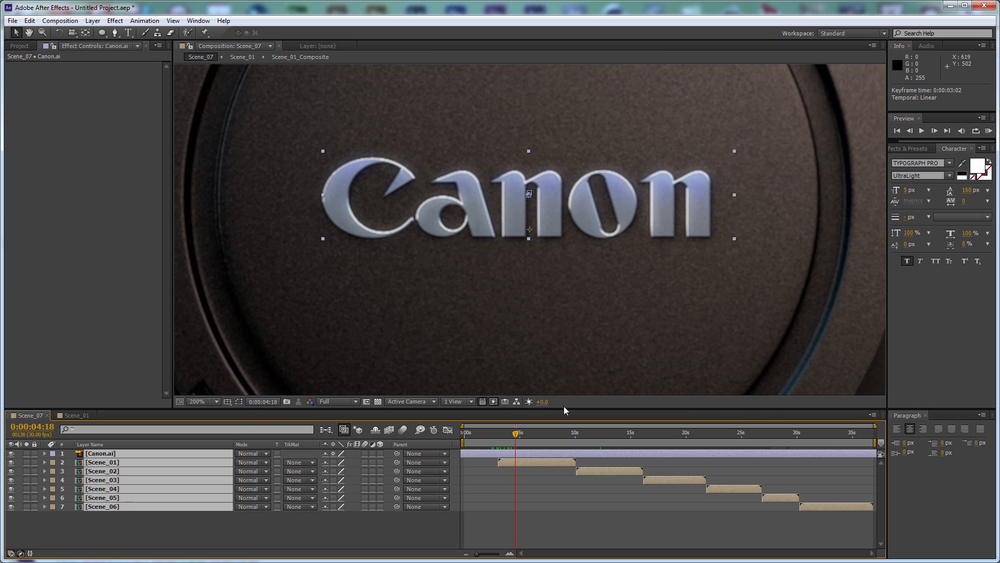
Enlarge the timeline area and trim the end of the Canon.ai layer to 0:00:04:18
{"action": "left_click_drag", "start_coordinate": [580, 411], "coordinate": [576, 329]}
{"action": "left_click", "coordinate": [380, 495]}
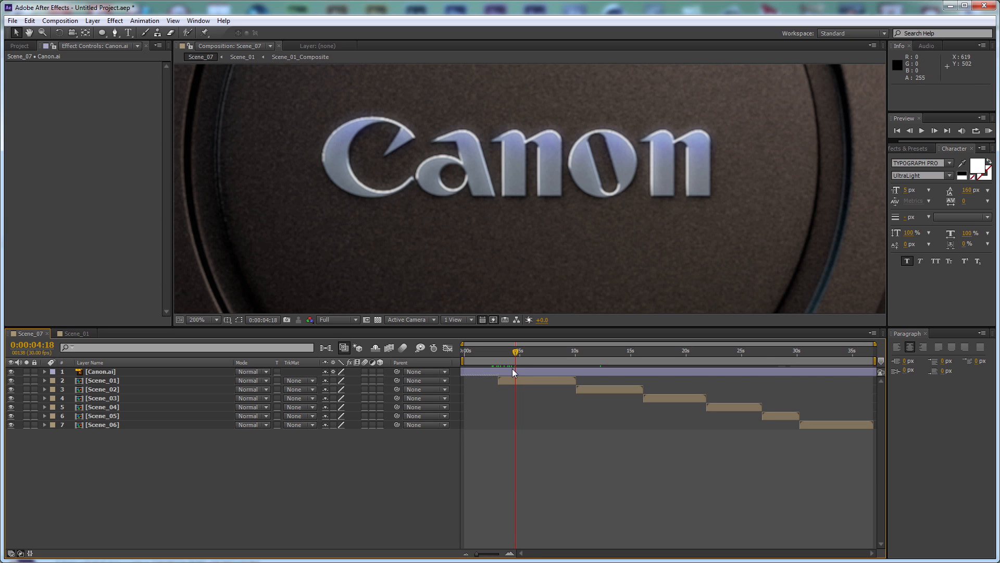
{"action": "left_click", "coordinate": [513, 370]}
{"action": "key", "text": "alt+bracketright"}
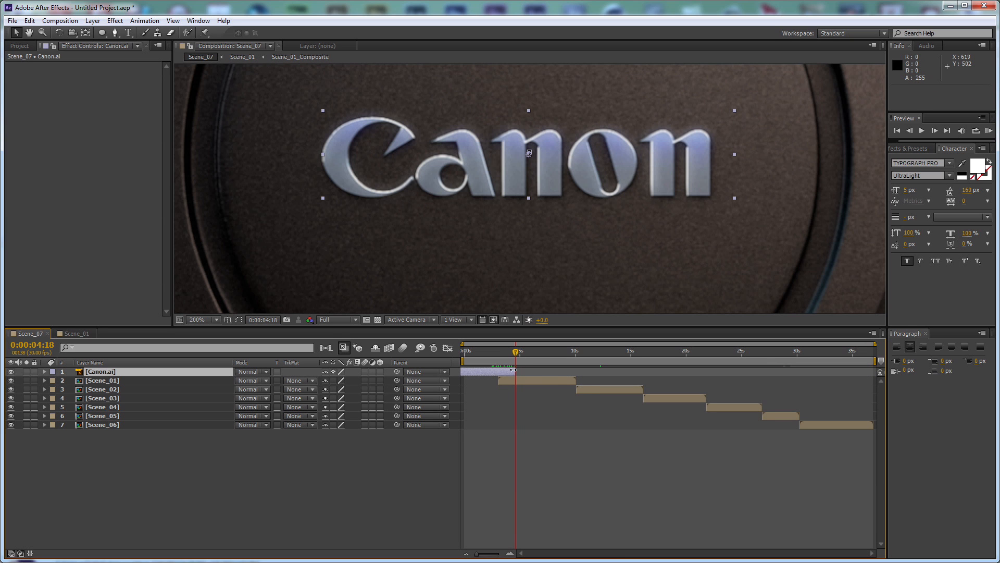
Move Scene_02 to start at 0:00:09:12 so it overlaps the end of Scene_01
{"action": "left_click", "coordinate": [564, 380]}
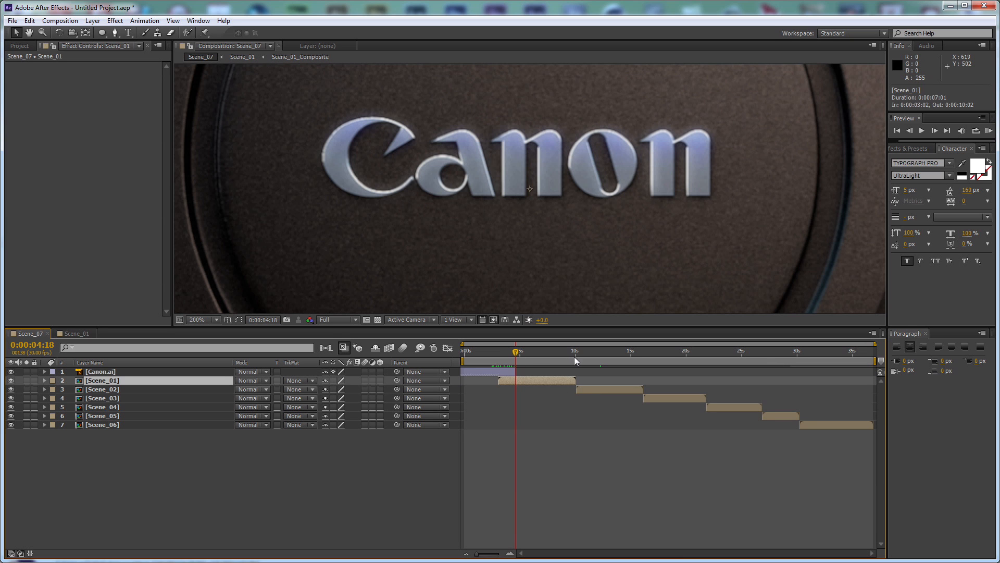
{"action": "left_click", "coordinate": [575, 356]}
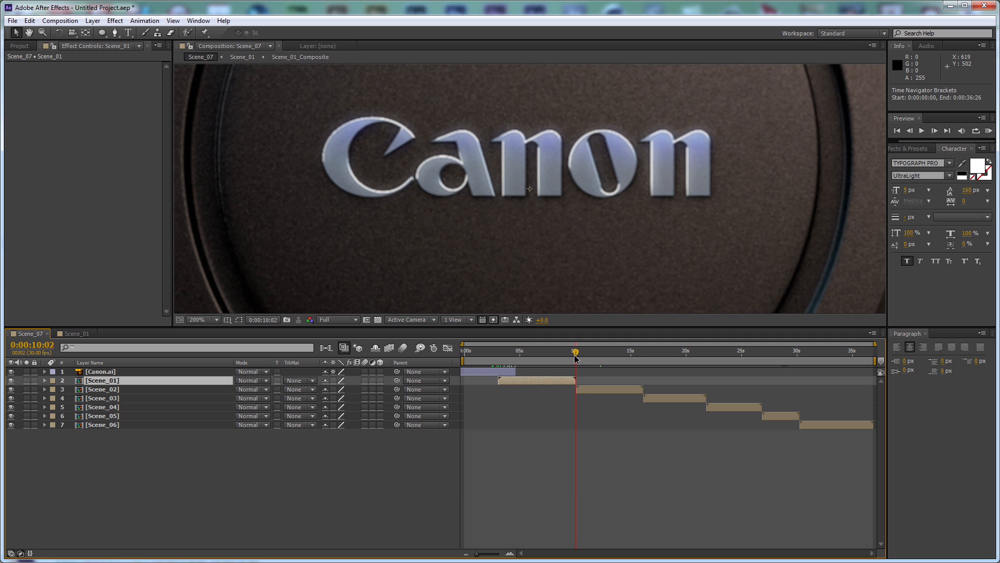
{"action": "key", "text": "shift+Page_Up"}
{"action": "key", "text": "shift+Page_Up"}
{"action": "left_click", "coordinate": [586, 389]}
{"action": "key", "text": "bracketleft"}
Fade out Scene_01 with opacity keyframes of 100% at 0:00:09:12 and 0% at 0:00:10:02
{"action": "left_click", "coordinate": [548, 382]}
{"action": "key", "text": "t"}
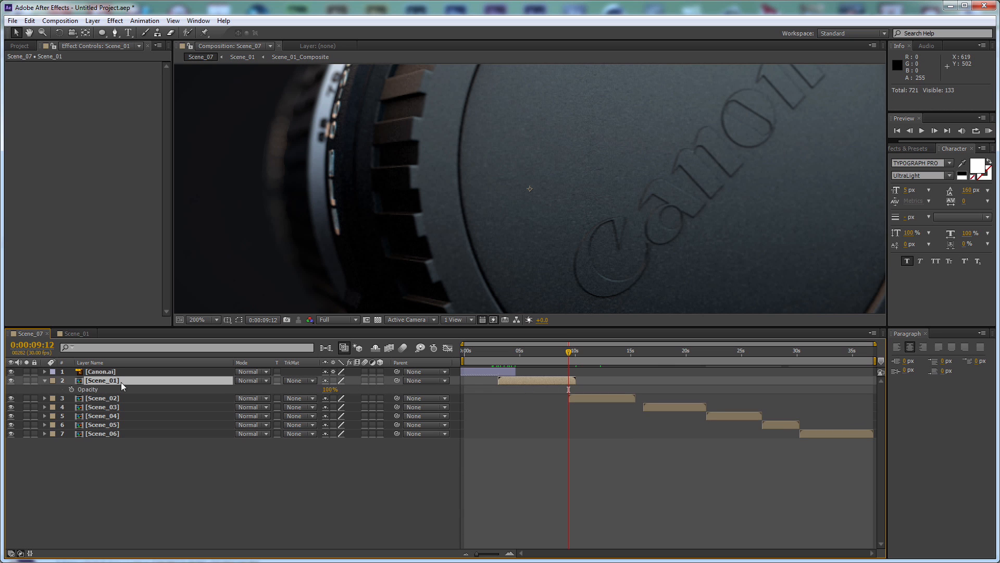
{"action": "left_click", "coordinate": [71, 389]}
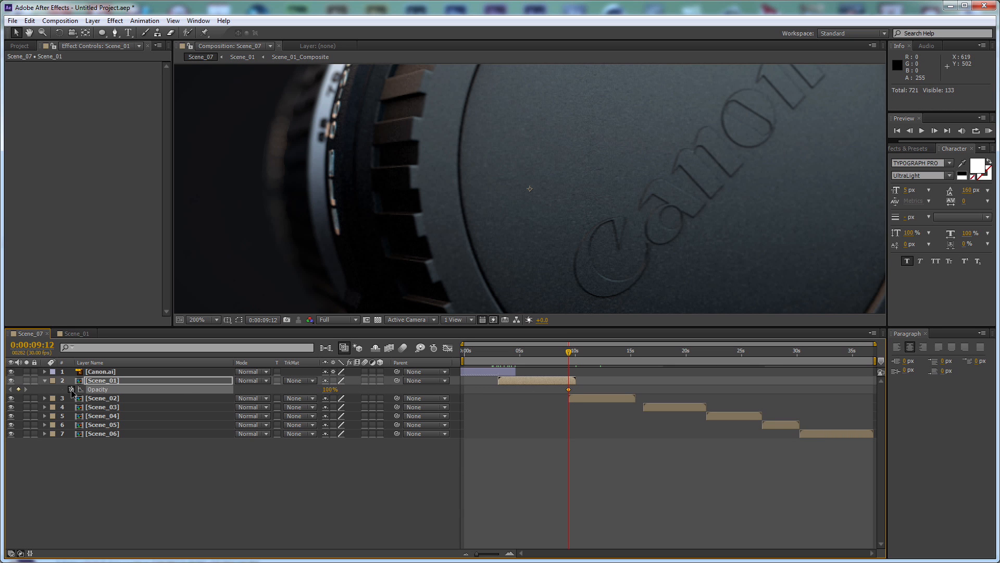
{"action": "key", "text": "o"}
{"action": "left_click", "coordinate": [330, 389]}
{"action": "type", "text": "0"}
{"action": "key", "text": "Return"}
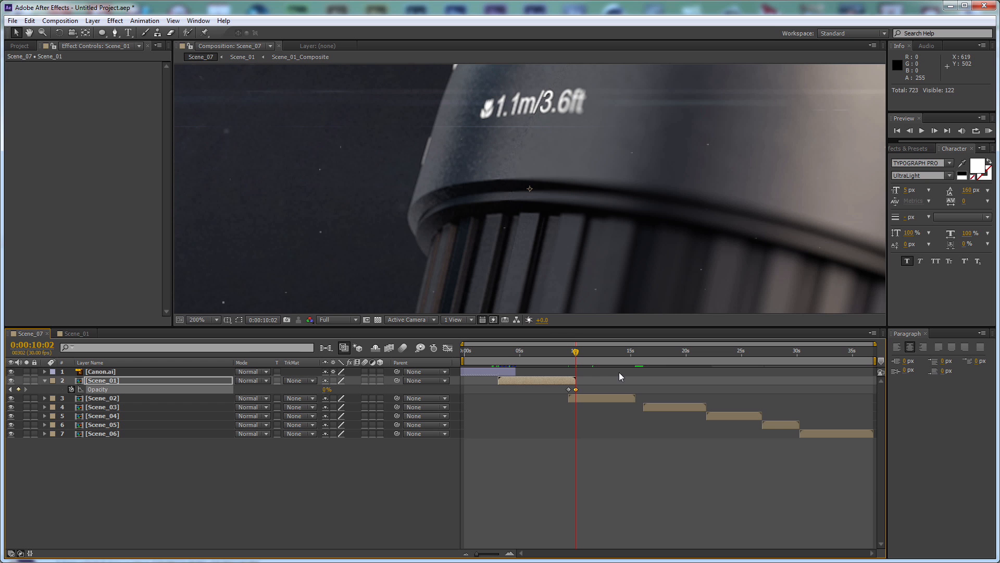
Move Scene_03 to start at 0:00:14:22 so it overlaps the end of Scene_02
{"action": "left_click", "coordinate": [634, 356]}
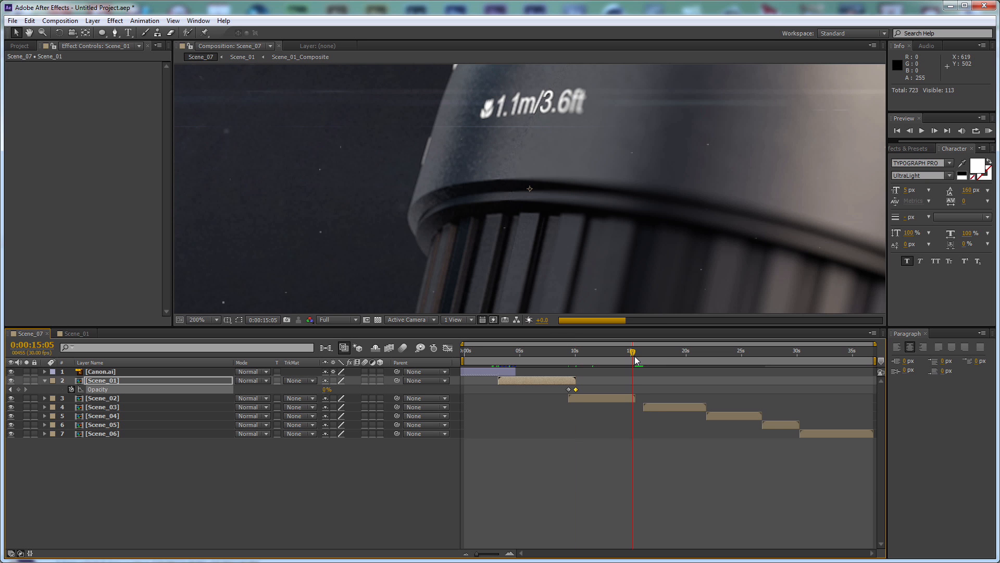
{"action": "key", "text": "shift+Page_Up"}
{"action": "key", "text": "shift+Page_Up"}
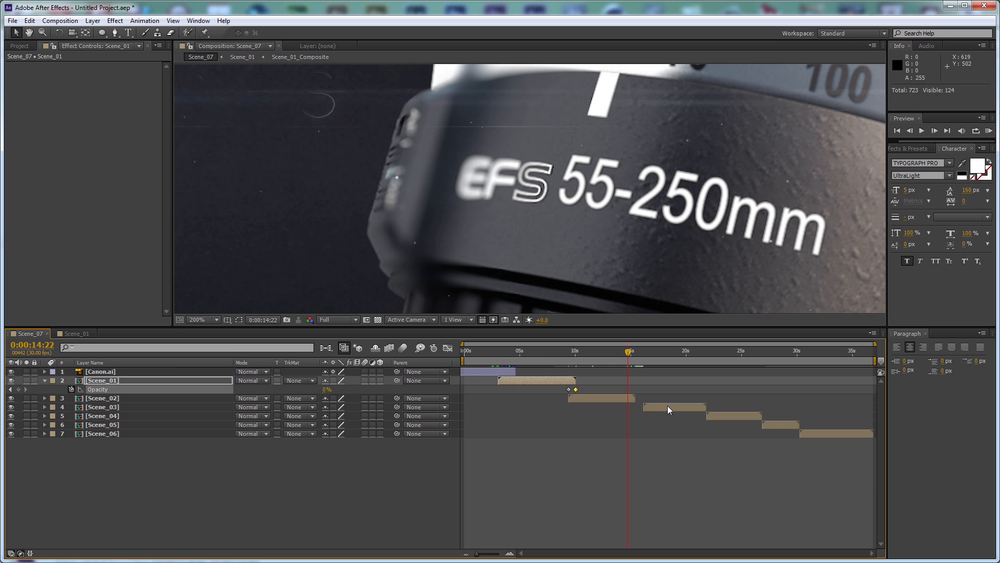
{"action": "left_click", "coordinate": [669, 406]}
{"action": "key", "text": "bracketleft"}
Fade out Scene_02 with opacity keyframes of 100% at 0:00:14:22 and 0% at 0:00:15:12
{"action": "left_click", "coordinate": [620, 399]}
{"action": "key", "text": "t"}
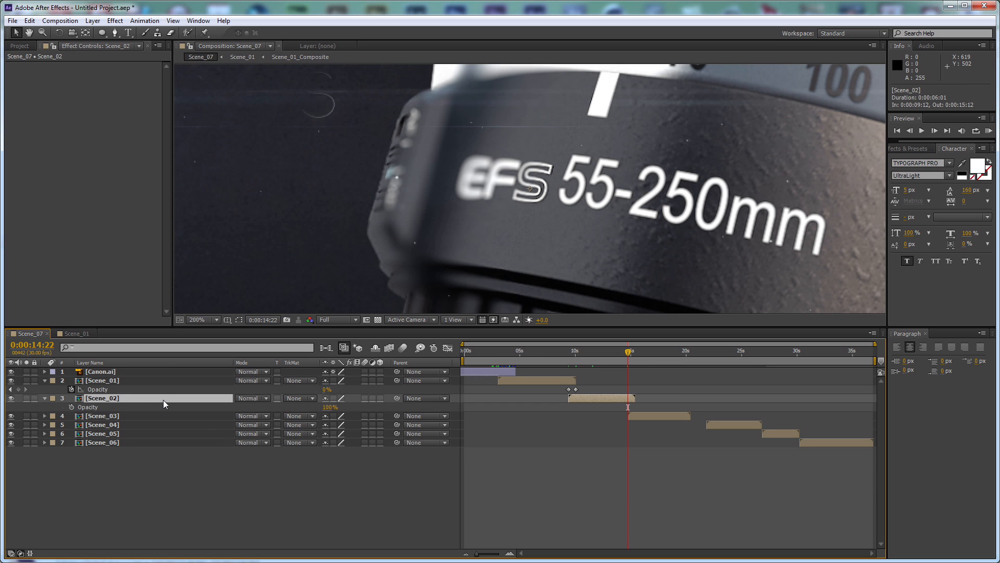
{"action": "left_click", "coordinate": [72, 405]}
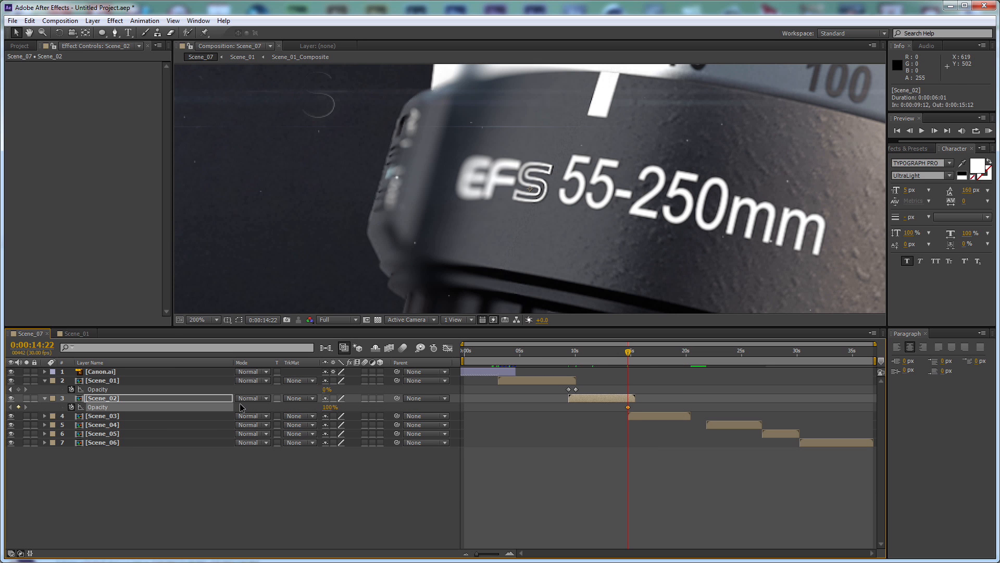
{"action": "key", "text": "shift+Page_Down"}
{"action": "key", "text": "shift+Page_Down"}
{"action": "left_click_drag", "start_coordinate": [331, 410], "coordinate": [292, 411]}
Fade out Scene_03 with opacity keyframes of 100% at 0:00:19:22 and 0% at 0:00:20:12
{"action": "left_click", "coordinate": [689, 357]}
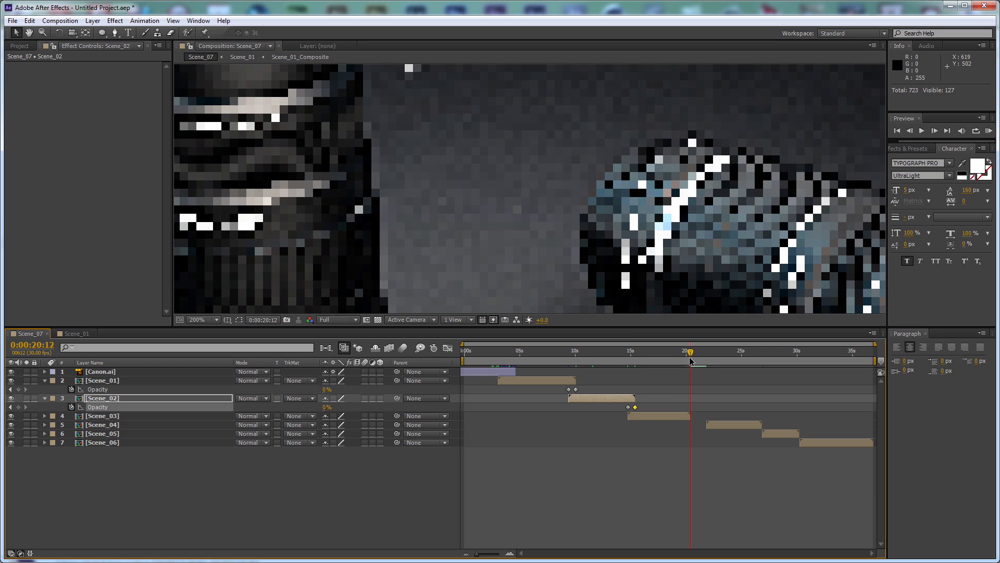
{"action": "key", "text": "shift+Page_Up"}
{"action": "left_click", "coordinate": [116, 417]}
{"action": "key", "text": "t"}
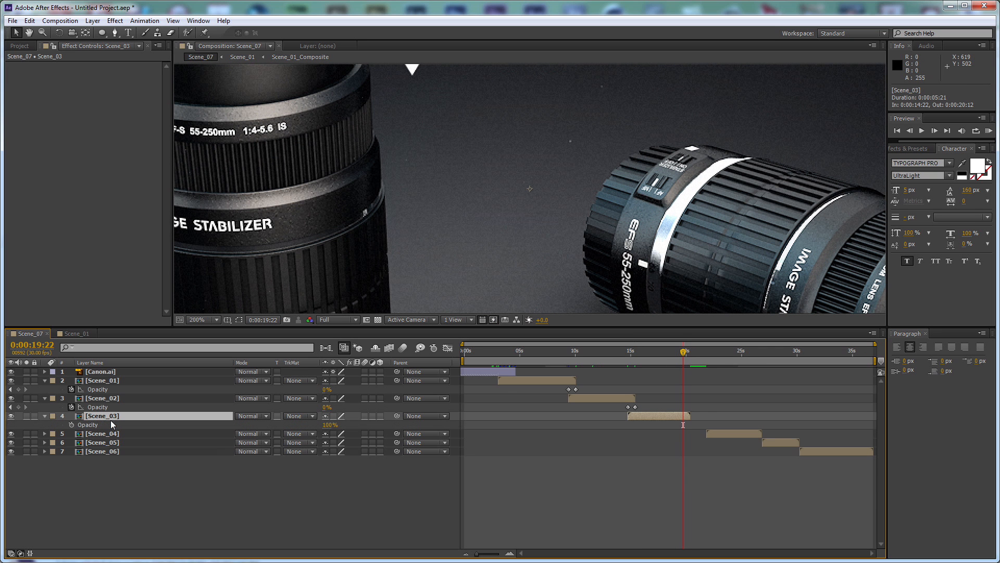
{"action": "left_click", "coordinate": [71, 425]}
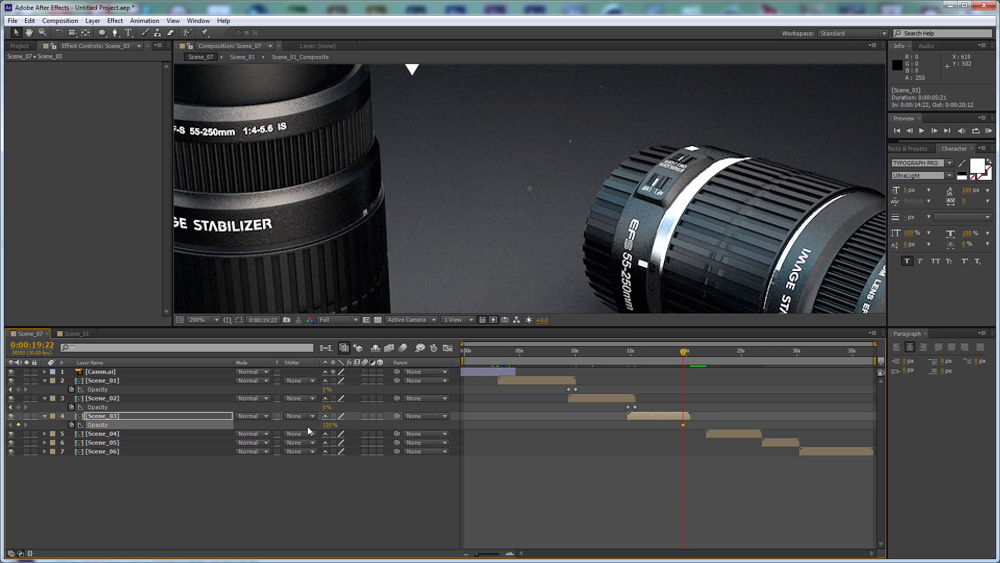
{"action": "type", "text": "o"}
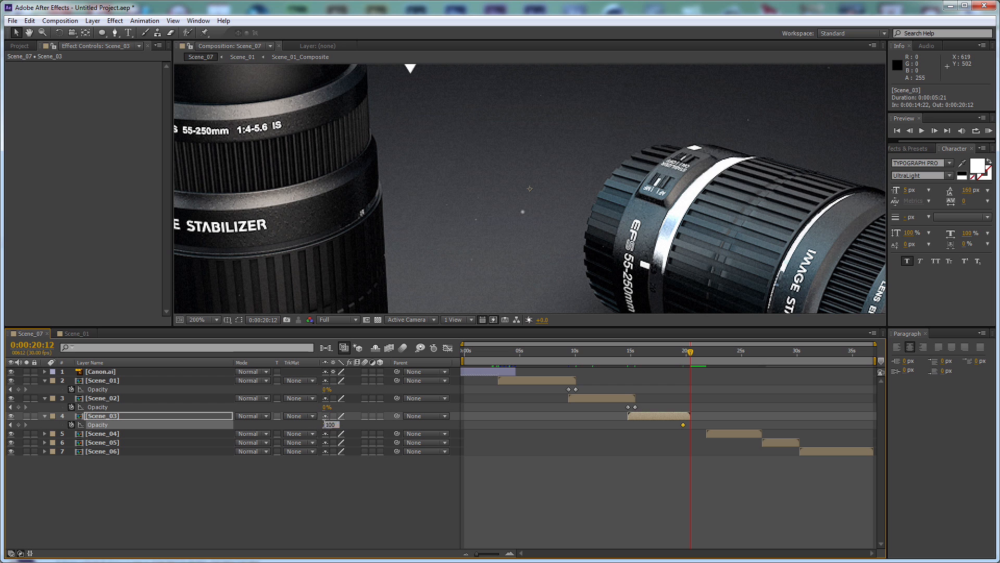
{"action": "type", "text": "0"}
{"action": "key", "text": "Return"}
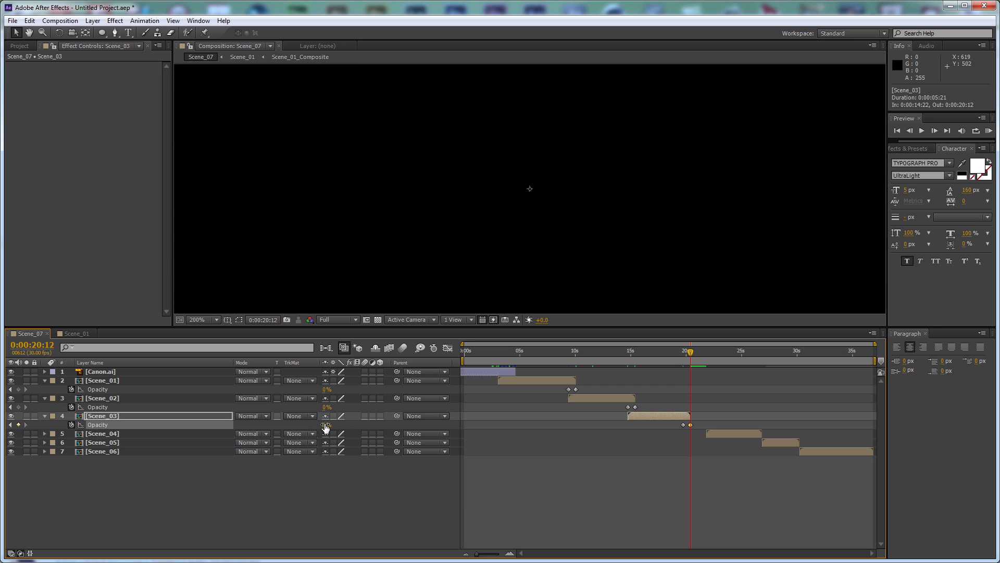
Move Scene_04 to start at Scene_03's first opacity keyframe, 0:00:19:22
{"action": "key", "text": "j"}
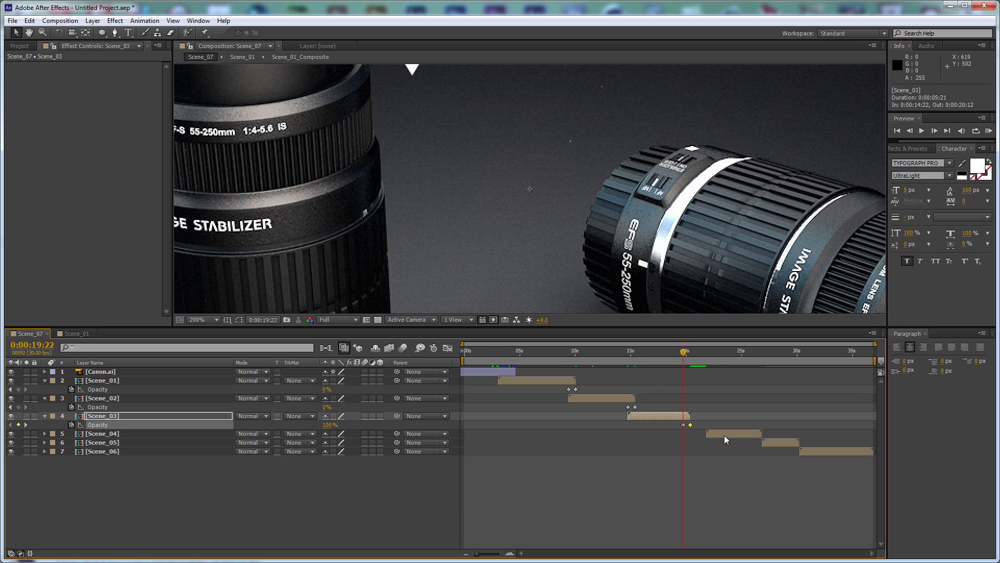
{"action": "left_click", "coordinate": [724, 435]}
{"action": "key", "text": "bracketleft"}
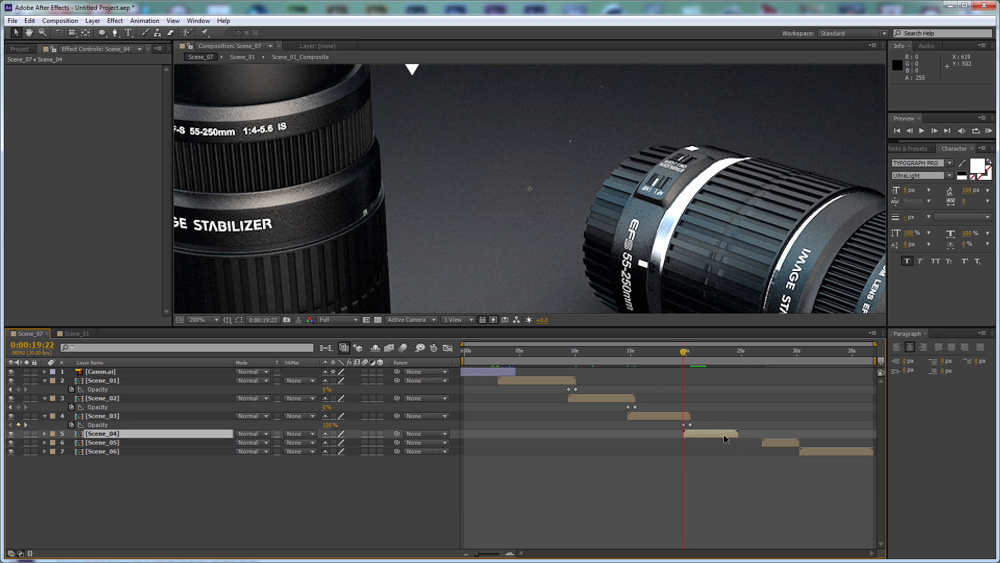
Fade out Scene_04 with opacity keyframes of 100% at 0:00:24:02 and 0% at 0:00:24:22
{"action": "left_click", "coordinate": [738, 352]}
{"action": "key", "text": "t"}
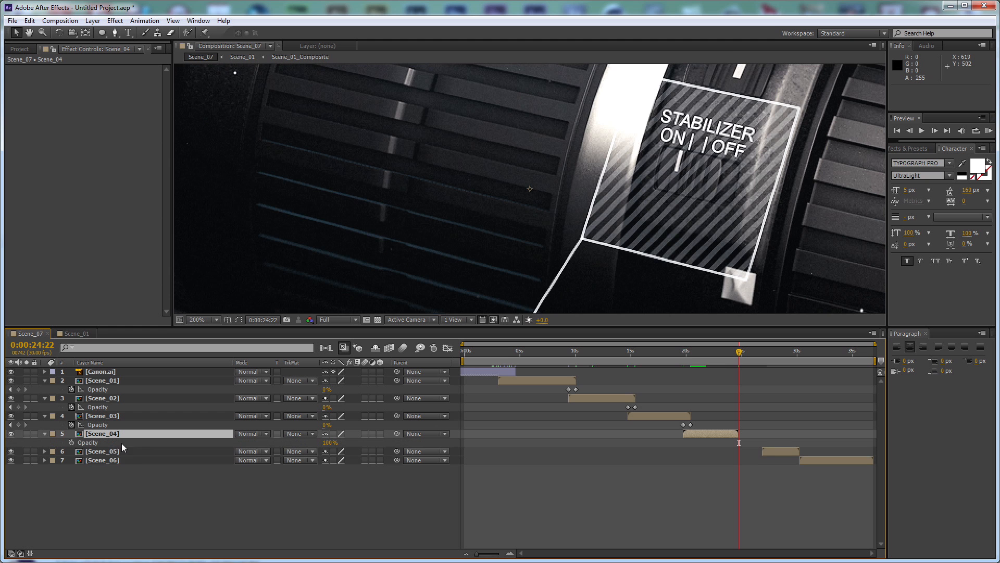
{"action": "key", "text": "shift+Page_Up"}
{"action": "key", "text": "shift+Page_Up"}
{"action": "left_click", "coordinate": [71, 442]}
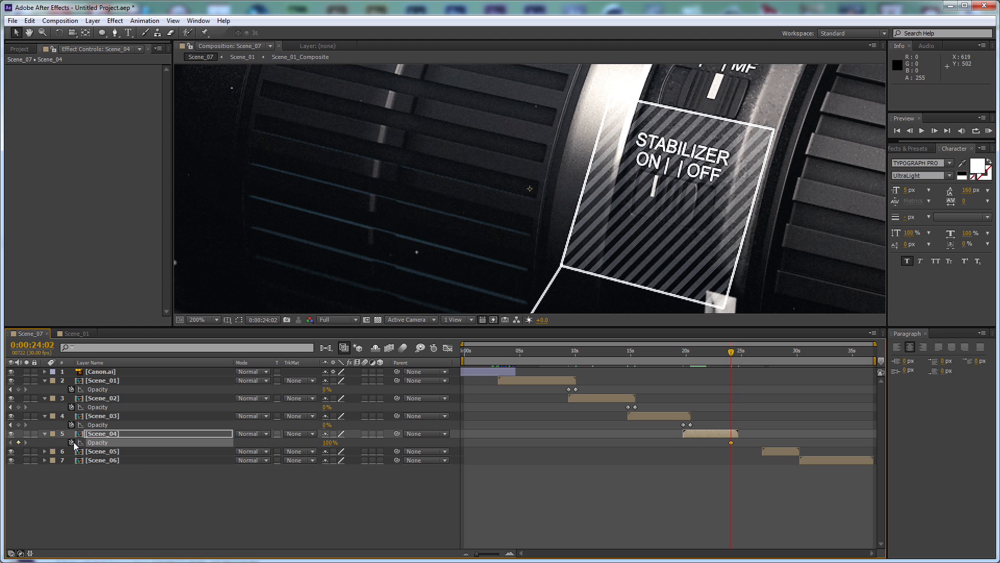
{"action": "key", "text": "shift+Page_Down"}
{"action": "key", "text": "shift+Page_Down"}
{"action": "left_click", "coordinate": [328, 443]}
{"action": "type", "text": "0"}
{"action": "key", "text": "Return"}
Move Scene_05 to start at 0:00:24:02 so it overlaps the end of Scene_04
{"action": "key", "text": "shift+Page_Up"}
{"action": "key", "text": "shift+Page_Up"}
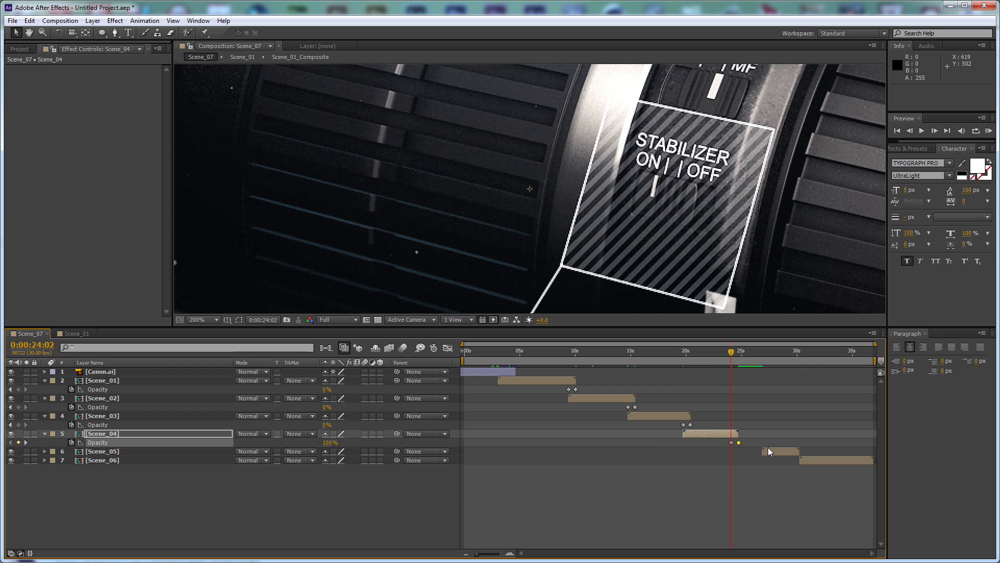
{"action": "left_click", "coordinate": [774, 450]}
{"action": "key", "text": "bracketleft"}
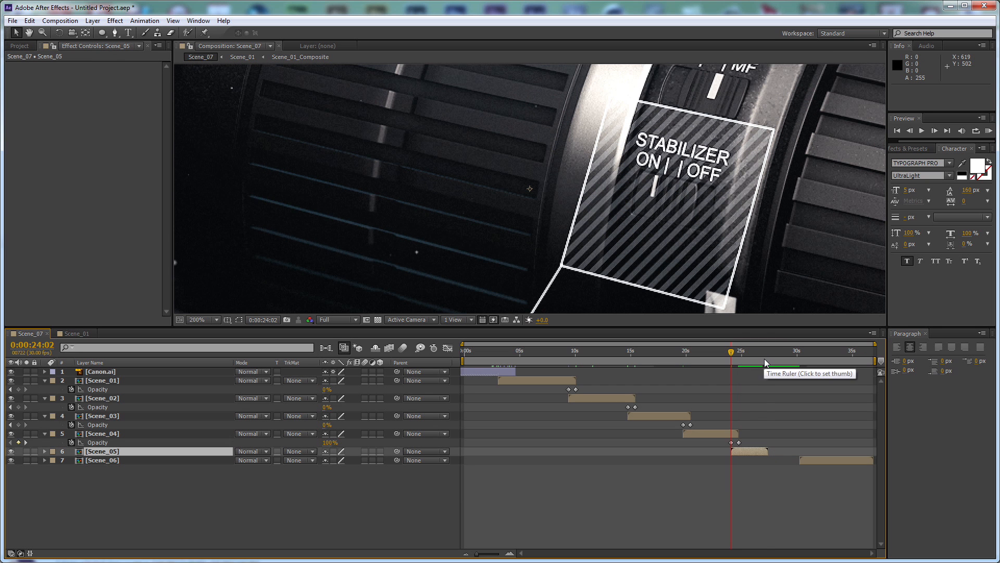
Fade out Scene_05 with opacity keyframes of 100% at 0:00:26:22 and 0% at 0:00:27:12
{"action": "left_click", "coordinate": [764, 358]}
{"action": "left_click_drag", "start_coordinate": [766, 360], "coordinate": [769, 360]}
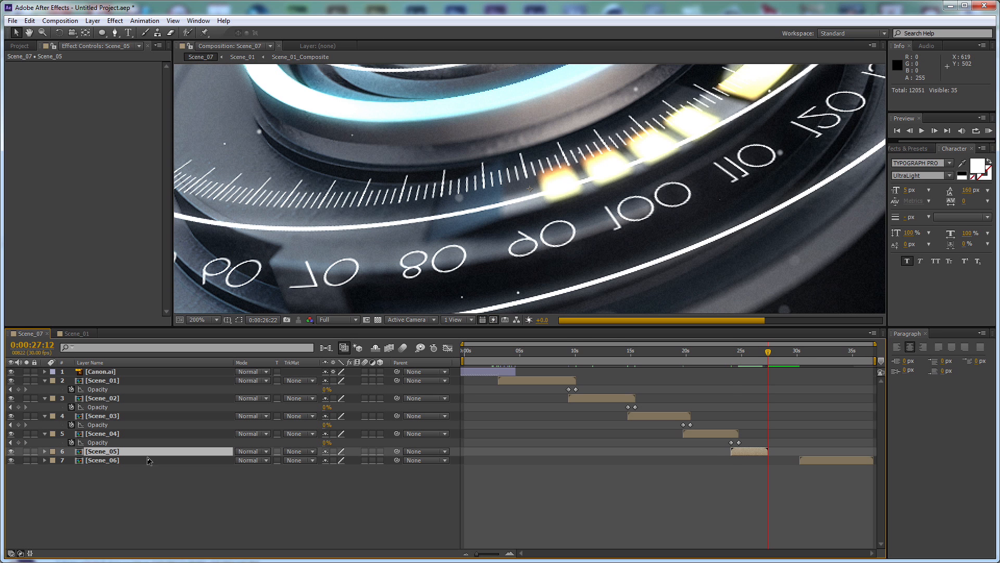
{"action": "key", "text": "t"}
{"action": "left_click", "coordinate": [71, 460]}
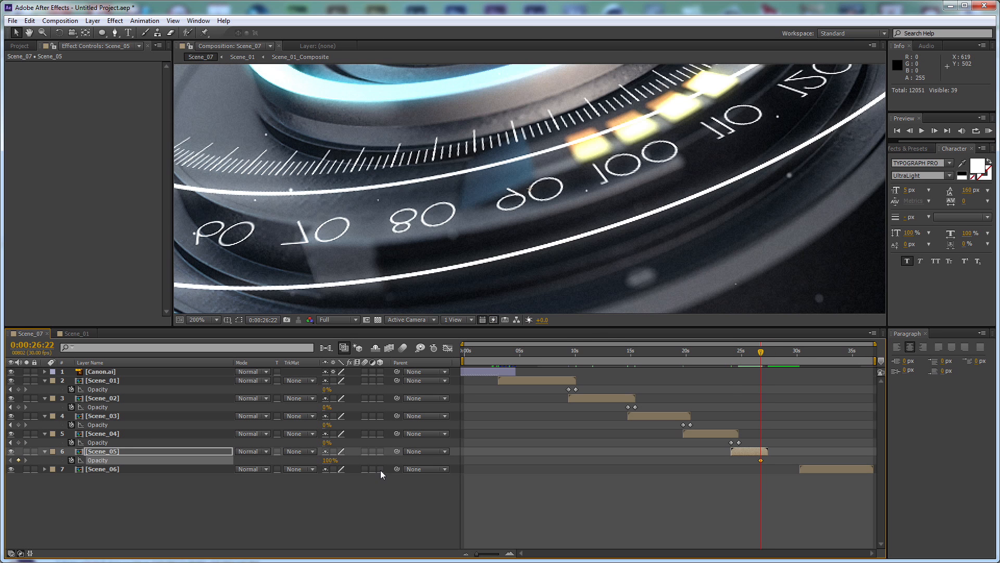
{"action": "left_click", "coordinate": [327, 460]}
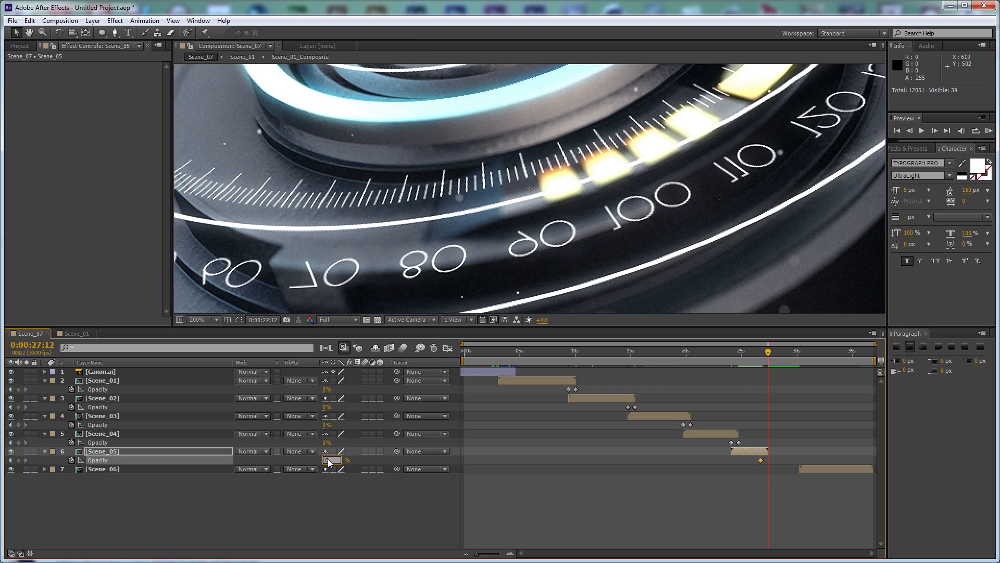
{"action": "type", "text": "0"}
{"action": "key", "text": "Return"}
Move Scene_06 to start at Scene_05's first opacity keyframe, 0:00:26:22
{"action": "key", "text": "j"}
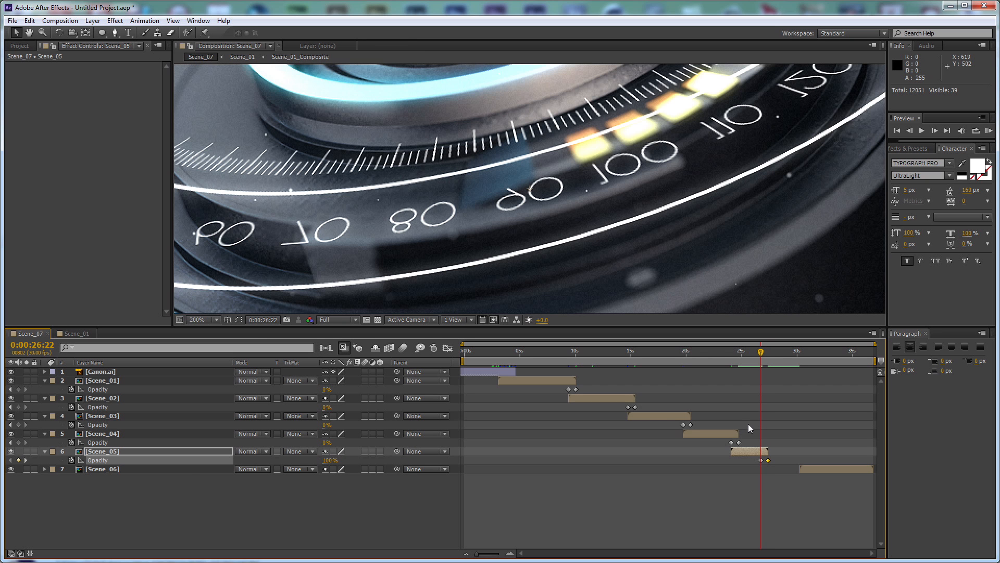
{"action": "left_click", "coordinate": [189, 469]}
{"action": "key", "text": "bracketleft"}
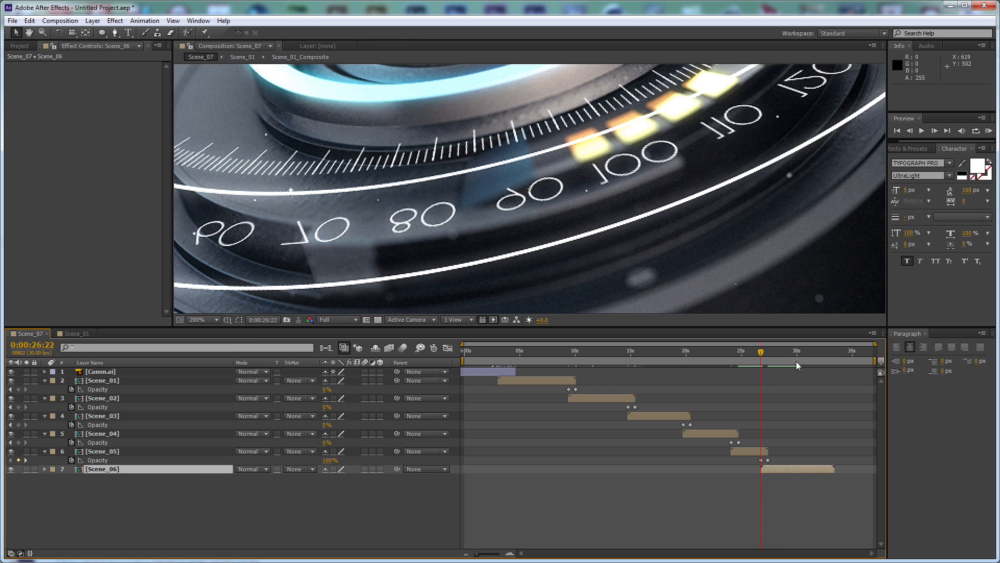
Preview the closing lens shot and trim the end of Scene_06 to 0:00:31:09
{"action": "scroll", "coordinate": [696, 167], "scroll_direction": "down", "scroll_amount": 2}
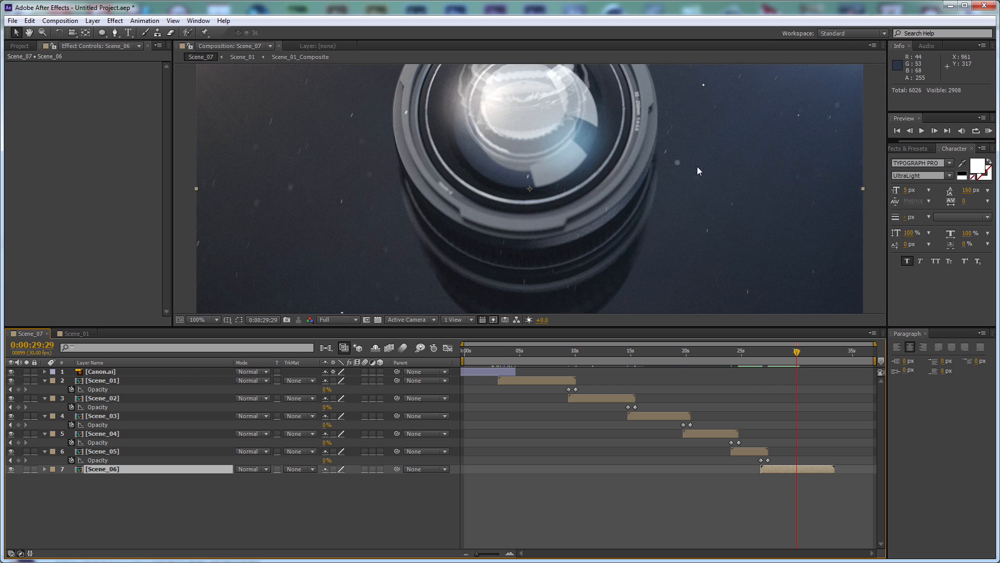
{"action": "scroll", "coordinate": [698, 170], "scroll_direction": "up", "scroll_amount": 2}
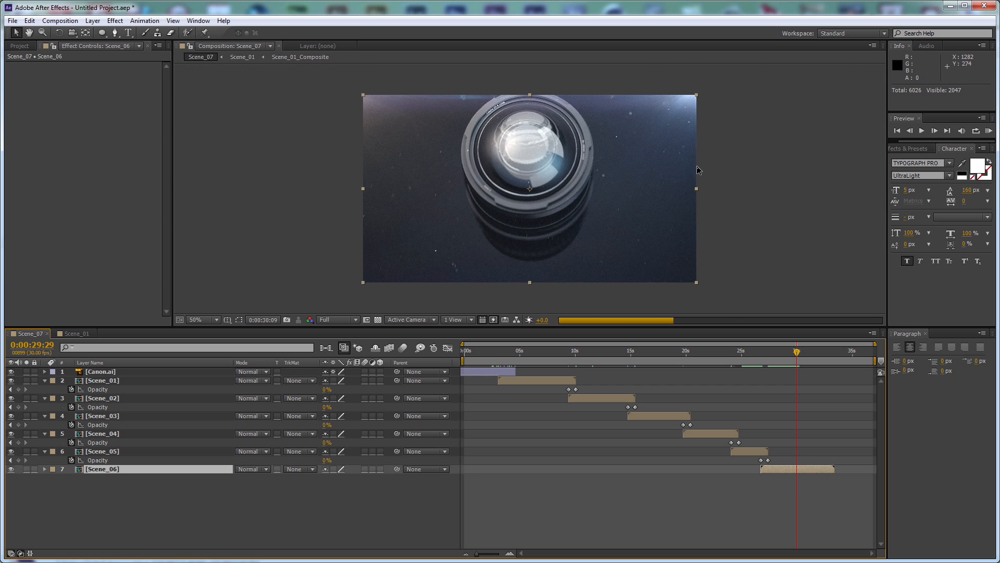
{"action": "key", "text": "space"}
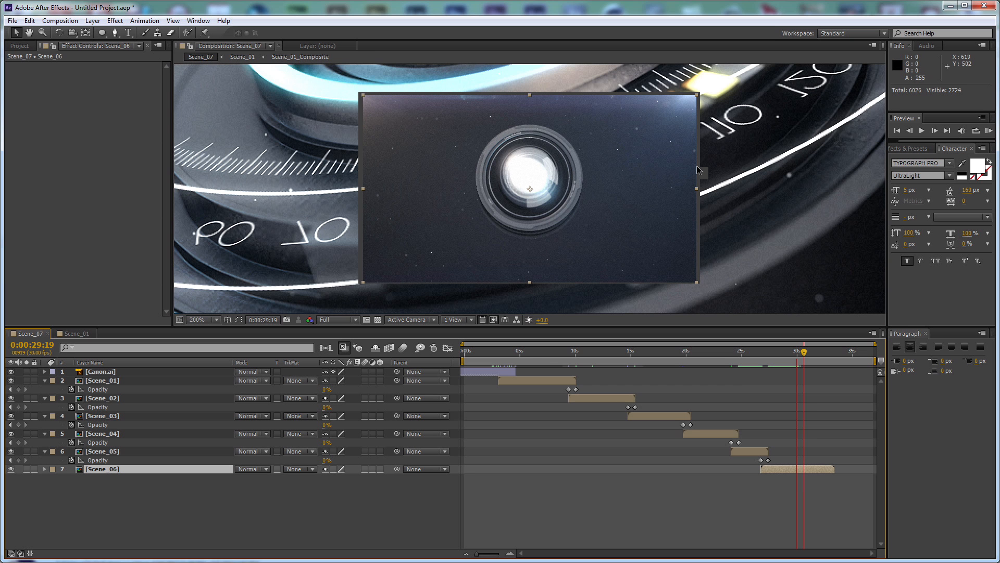
{"action": "scroll", "coordinate": [698, 170], "scroll_direction": "down", "scroll_amount": 2}
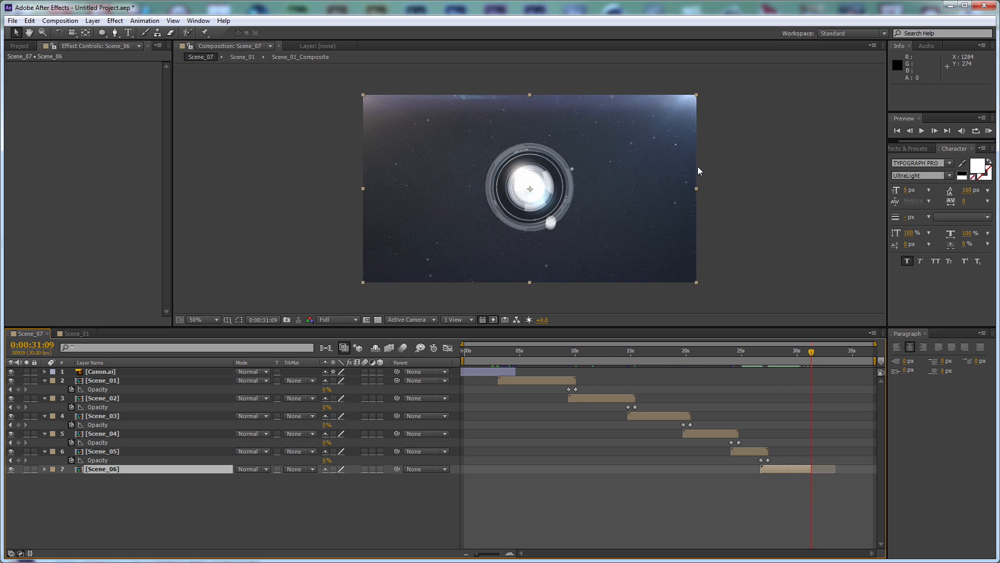
Create a black 1280 x 720 px solid layer named Fader
{"action": "key", "text": "ctrl+y"}
{"action": "left_click", "coordinate": [495, 381]}
{"action": "left_click_drag", "start_coordinate": [445, 334], "coordinate": [137, 444]}
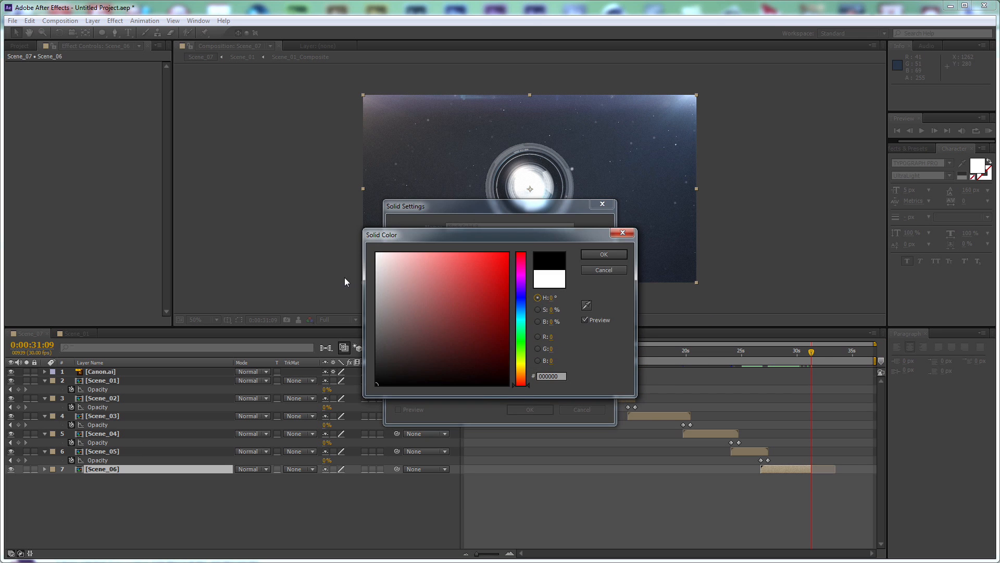
{"action": "key", "text": "Return"}
{"action": "type", "text": "Fader"}
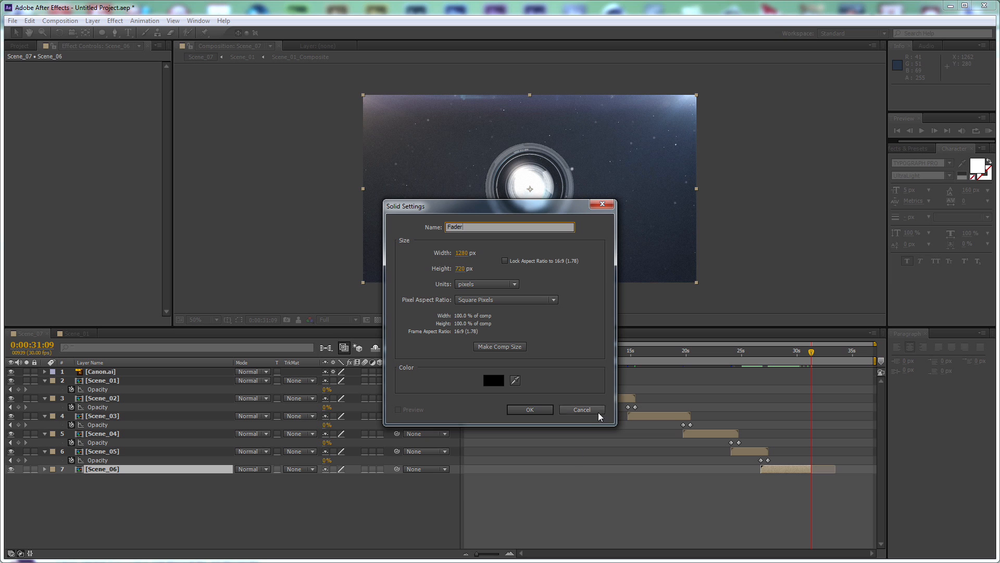
{"action": "left_click", "coordinate": [550, 412]}
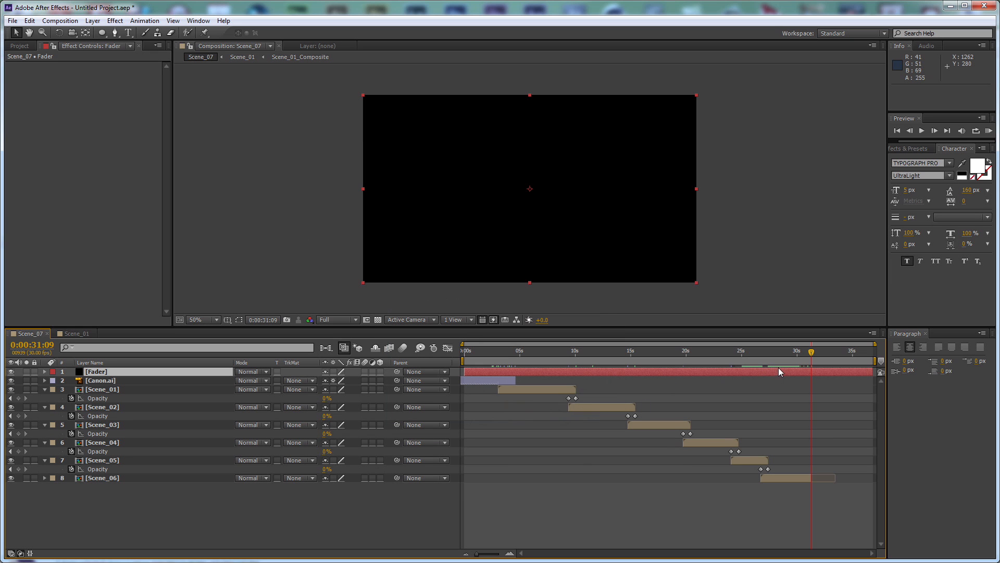
Trim the start of the Fader layer to 0:00:30:09 and place it directly above Scene_06 in the layer stack
{"action": "key", "text": "shift+Page_Up"}
{"action": "key", "text": "shift+Page_Up"}
{"action": "key", "text": "shift+Page_Up"}
{"action": "key", "text": "alt+bracketleft"}
{"action": "key", "text": "t"}
{"action": "left_click_drag", "start_coordinate": [213, 415], "coordinate": [214, 480]}
Set an opacity keyframe of 0% on Fader at 0:00:30:09
{"action": "left_click", "coordinate": [72, 478]}
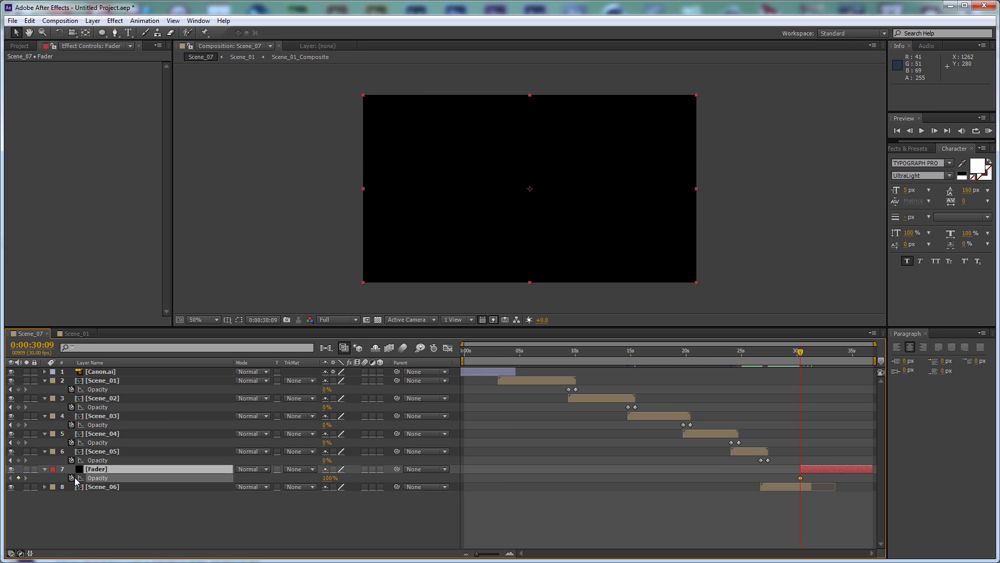
{"action": "left_click", "coordinate": [327, 478]}
{"action": "type", "text": "0"}
{"action": "key", "text": "Return"}
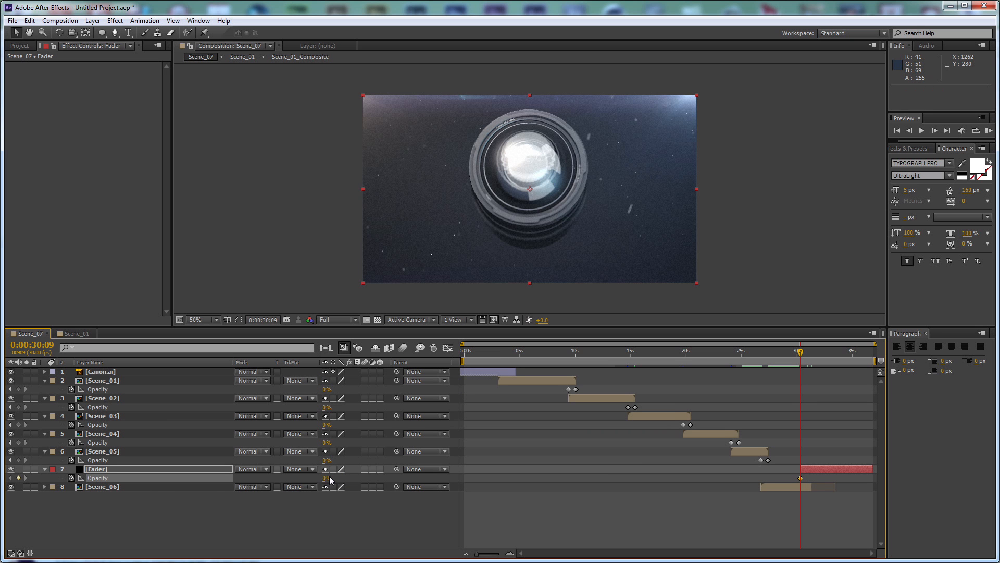
Set a second opacity keyframe of 100% on Fader at 0:00:31:09
{"action": "key", "text": "shift+Page_Down"}
{"action": "key", "text": "shift+Page_Down"}
{"action": "key", "text": "shift+Page_Down"}
{"action": "left_click", "coordinate": [327, 478]}
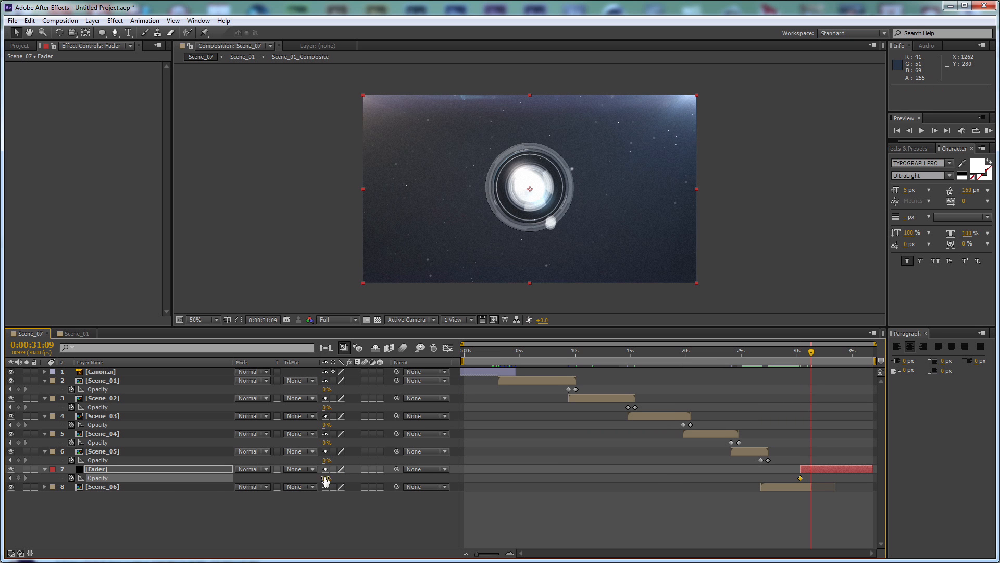
{"action": "type", "text": "100"}
{"action": "key", "text": "Return"}
Add Canon.ai to Scene_07 as the uppermost layer and scale it to 200%
{"action": "left_click", "coordinate": [20, 45]}
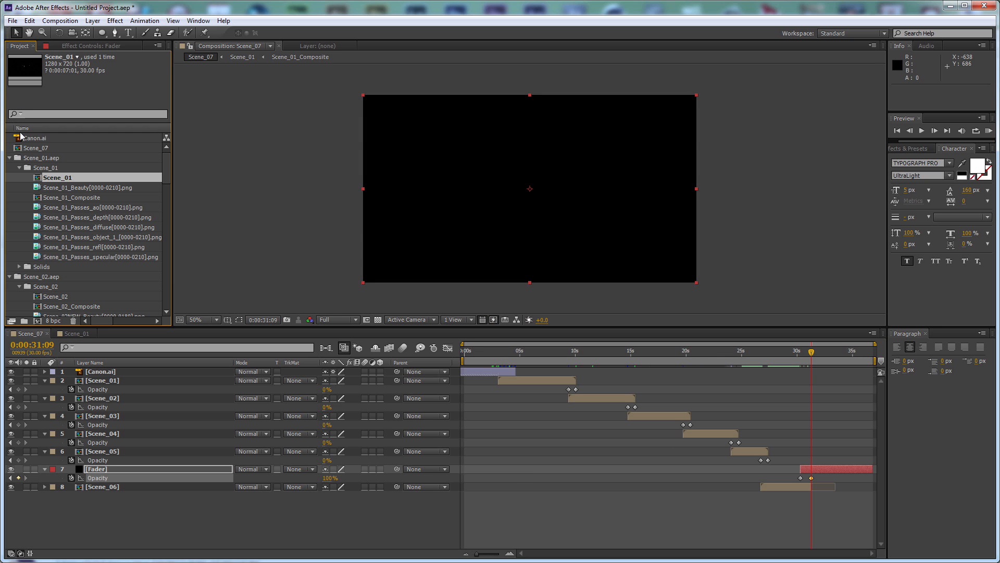
{"action": "left_click_drag", "start_coordinate": [35, 137], "coordinate": [217, 371]}
{"action": "key", "text": "slash"}
{"action": "key", "text": "s"}
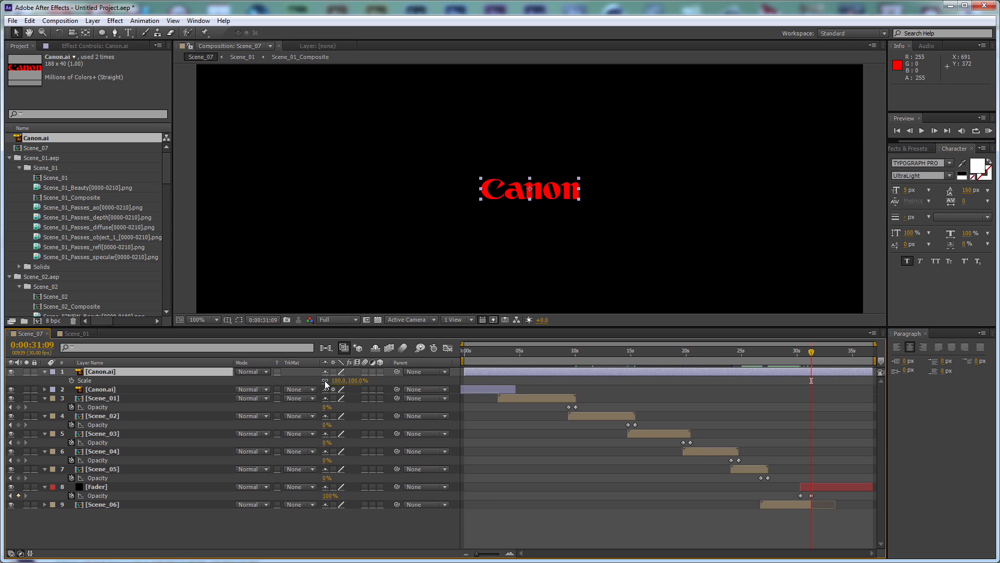
{"action": "left_click", "coordinate": [352, 381]}
{"action": "type", "text": "200"}
{"action": "key", "text": "Return"}
{"action": "scroll", "coordinate": [630, 191], "scroll_direction": "down", "scroll_amount": 1}
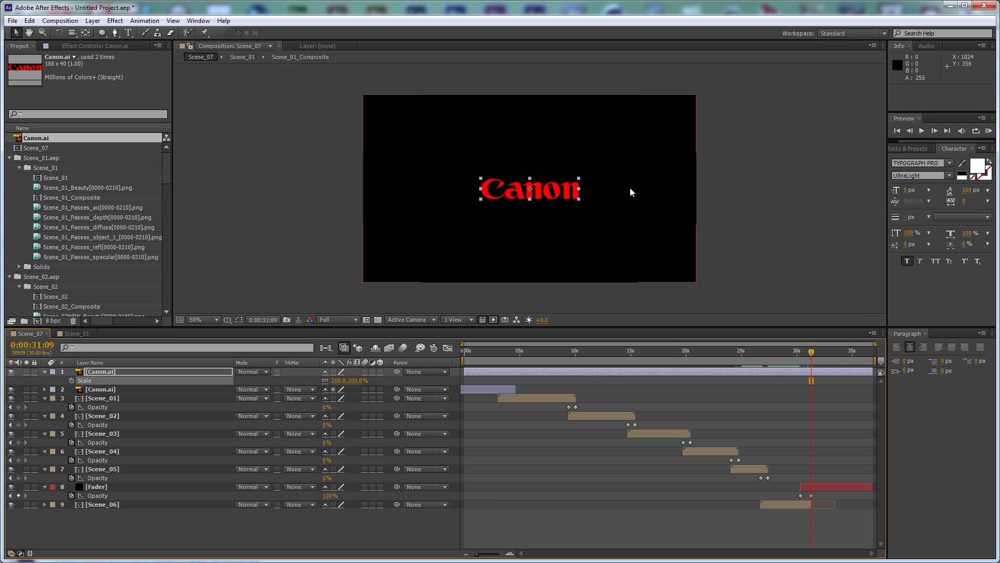
Nudge the new Canon logo straight up to position 640, 320 and deselect it
{"action": "key", "text": "shift+Up"}
{"action": "key", "text": "shift+Up"}
{"action": "key", "text": "shift+Up"}
{"action": "key", "text": "shift+Up"}
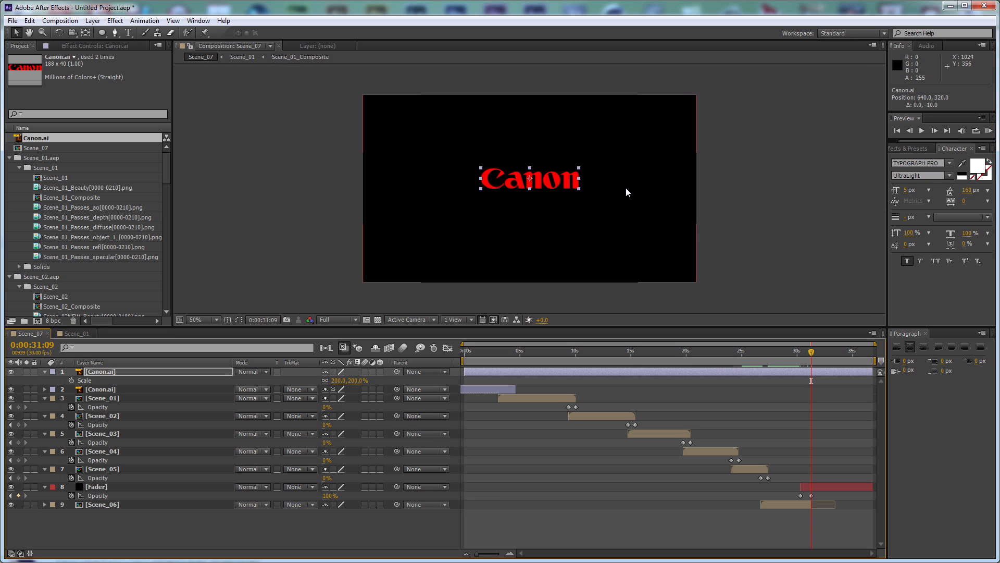
{"action": "left_click", "coordinate": [438, 478]}
Create a 50 px text layer reading MAKING YOUR MEMORIES LAST below the logo, checking the wording against the finished Canon ad
{"action": "key", "text": "ctrl+t"}
{"action": "left_click", "coordinate": [480, 222]}
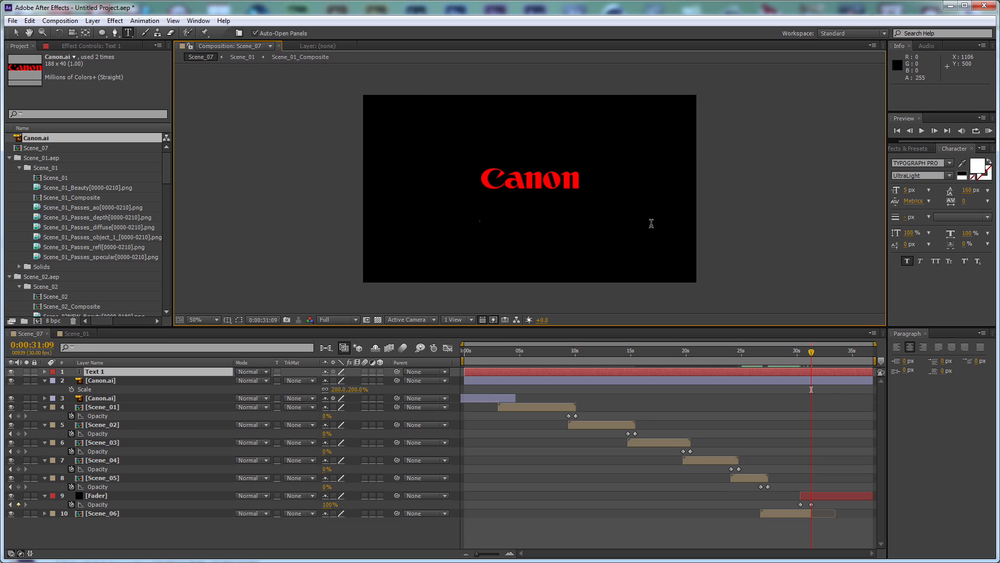
{"action": "left_click_drag", "start_coordinate": [907, 193], "coordinate": [935, 196]}
{"action": "type", "text": "50"}
{"action": "key", "text": "Return"}
{"action": "type", "text": "MAKING YOUR MOE"}
{"action": "key", "text": "BackSpace"}
{"action": "key", "text": "BackSpace"}
{"action": "type", "text": "EMORIES"}
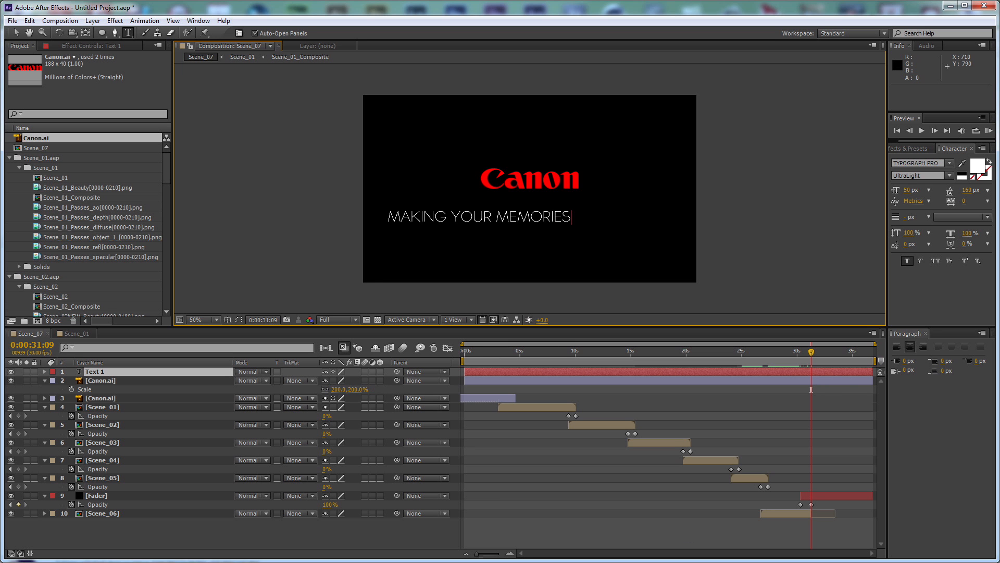
{"action": "key", "text": "alt+Tab"}
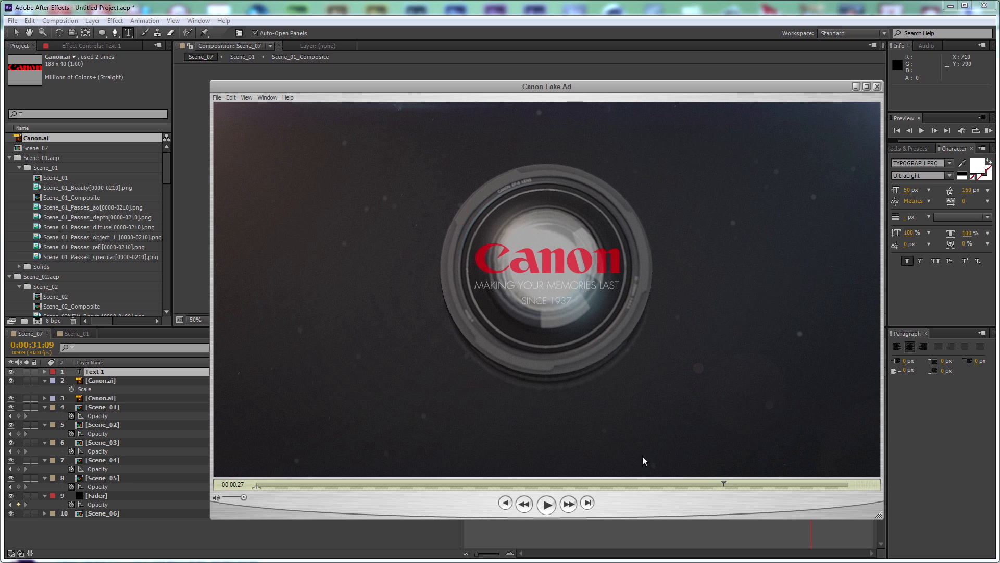
{"action": "left_click", "coordinate": [856, 87]}
{"action": "type", "text": "LAST"}
Reduce the tagline's font size to 32 px and move it directly beneath the Canon logo
{"action": "key", "text": "ctrl+a"}
{"action": "left_click_drag", "start_coordinate": [907, 190], "coordinate": [898, 190]}
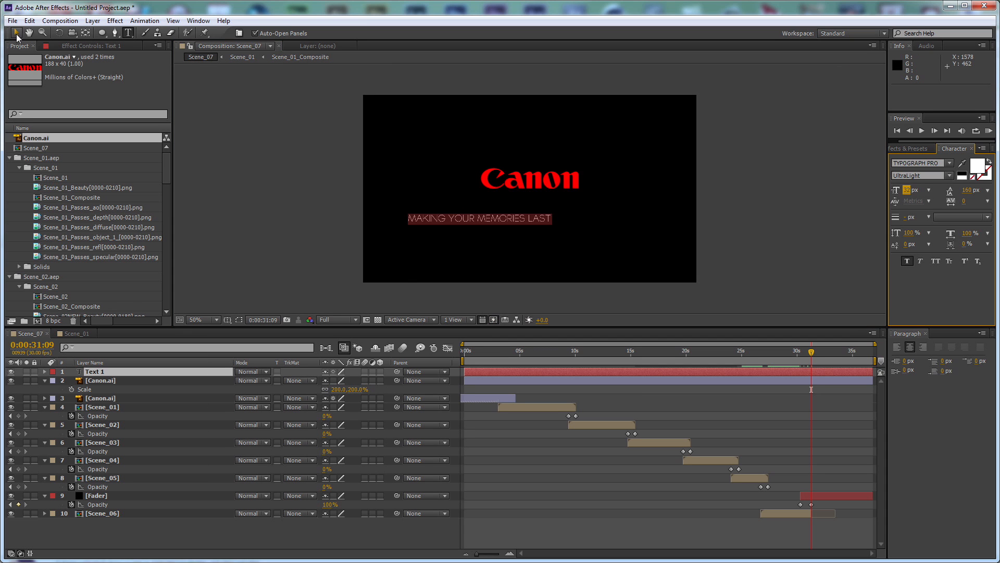
{"action": "left_click", "coordinate": [16, 32]}
{"action": "left_click_drag", "start_coordinate": [530, 220], "coordinate": [584, 203]}
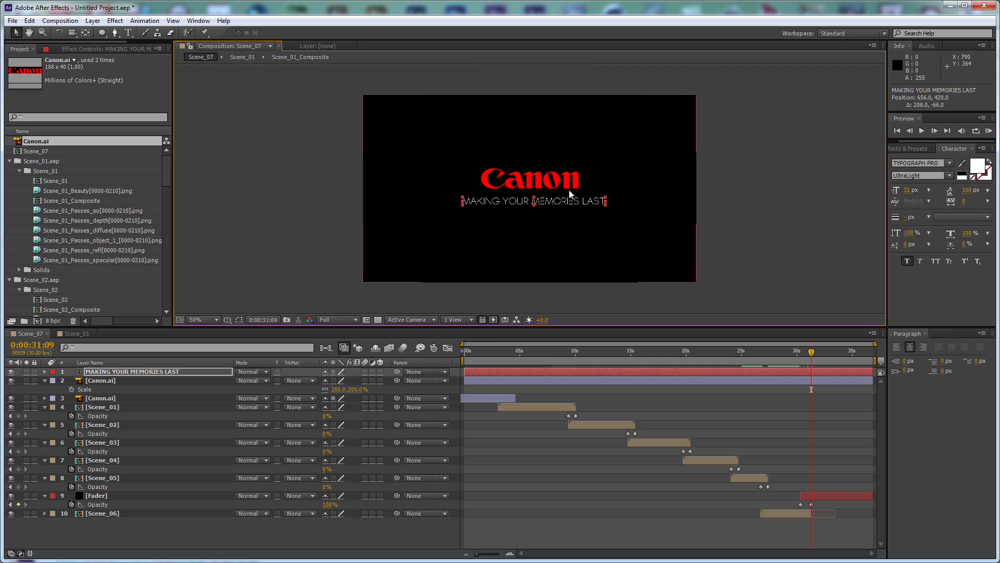
Set the tagline's font size to 22 px and align it under the logo so both span the same width
{"action": "scroll", "coordinate": [572, 195], "scroll_direction": "up", "scroll_amount": 1}
{"action": "left_click_drag", "start_coordinate": [906, 191], "coordinate": [907, 191]}
{"action": "left_click", "coordinate": [907, 188]}
{"action": "type", "text": "25"}
{"action": "key", "text": "Return"}
{"action": "left_click", "coordinate": [907, 189]}
{"action": "type", "text": "22"}
{"action": "key", "text": "Return"}
{"action": "left_click_drag", "start_coordinate": [602, 223], "coordinate": [577, 221]}
Duplicate the tagline, place the copy just below it and change its text to SINCE 1937
{"action": "key", "text": "ctrl+d"}
{"action": "double_click", "coordinate": [576, 218]}
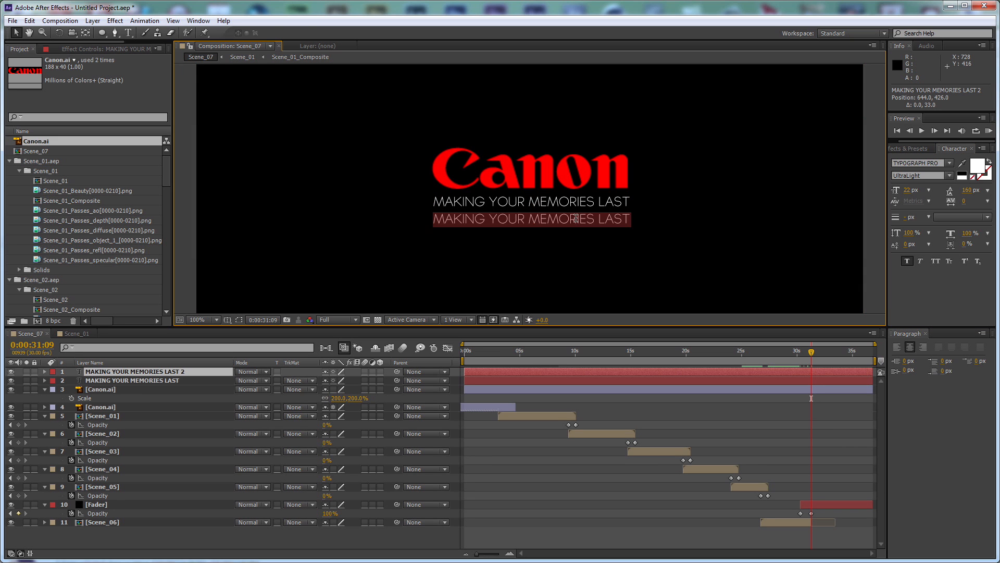
{"action": "type", "text": "since 1937"}
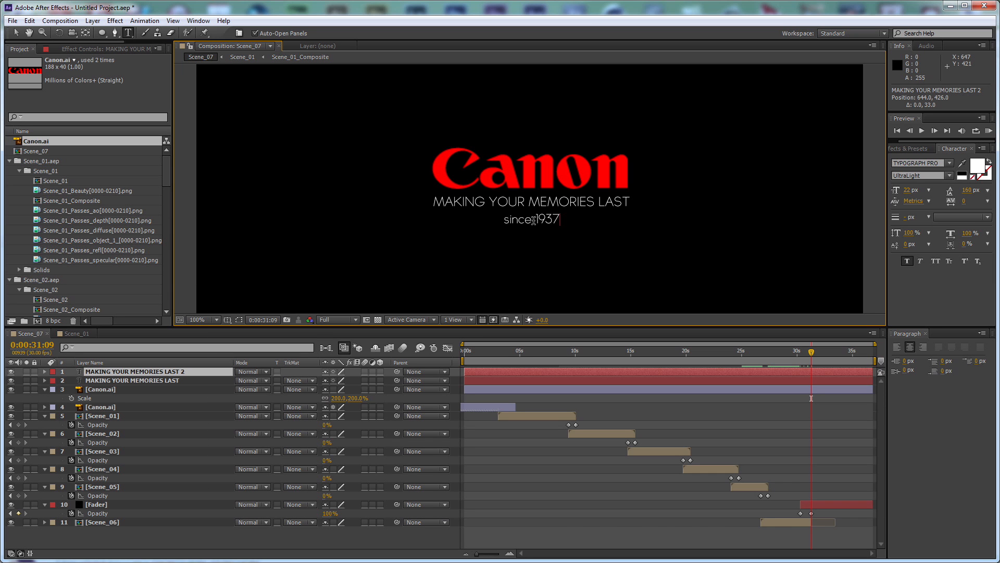
{"action": "left_click_drag", "start_coordinate": [534, 219], "coordinate": [453, 216]}
{"action": "type", "text": "SINCE 1937"}
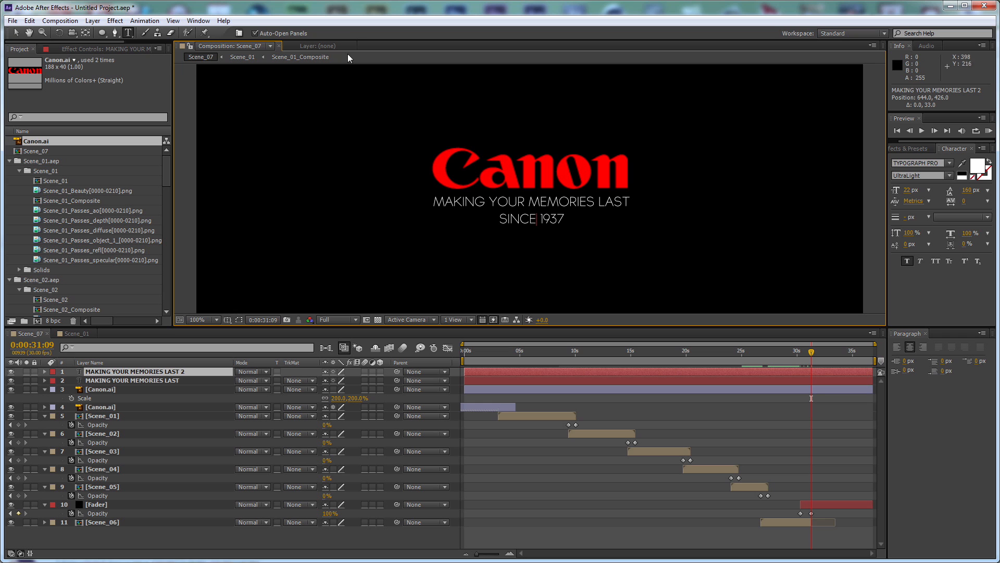
{"action": "left_click", "coordinate": [16, 32]}
Pre-compose the closing Canon logo and both text layers as Pre-comp 1, moving all attributes into the new composition
{"action": "left_click", "coordinate": [139, 388], "text": "shift"}
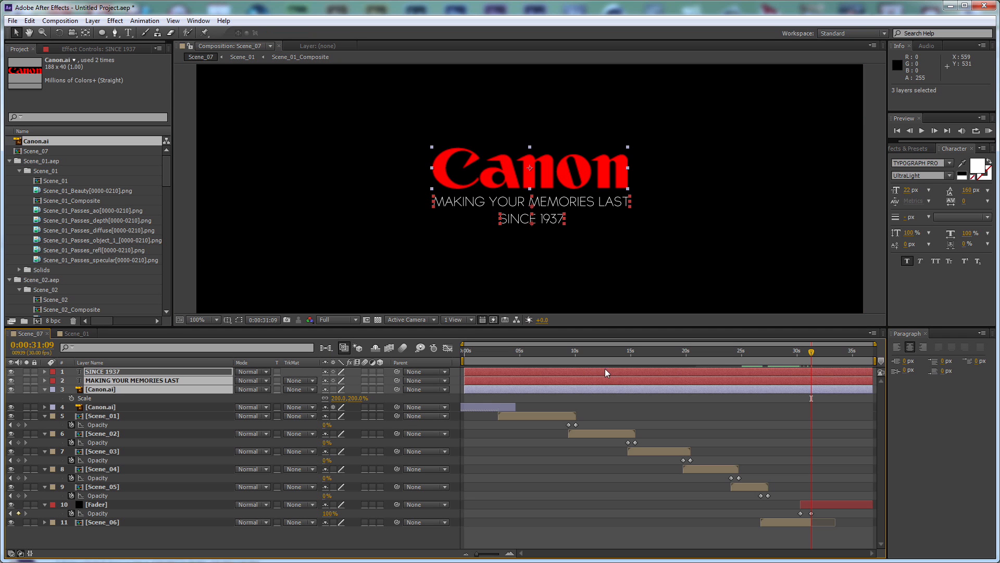
{"action": "key", "text": "ctrl+shift+c"}
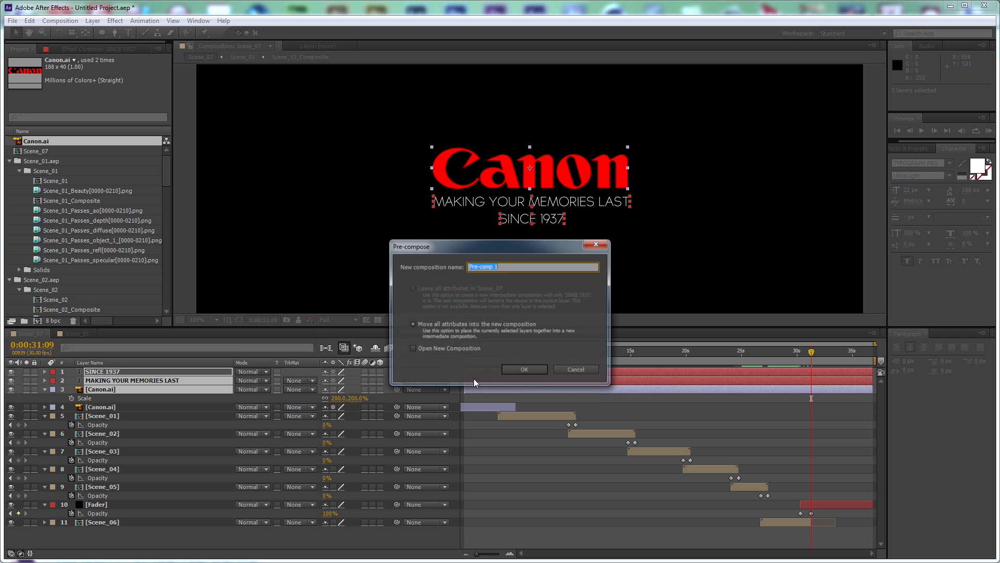
{"action": "left_click", "coordinate": [536, 368]}
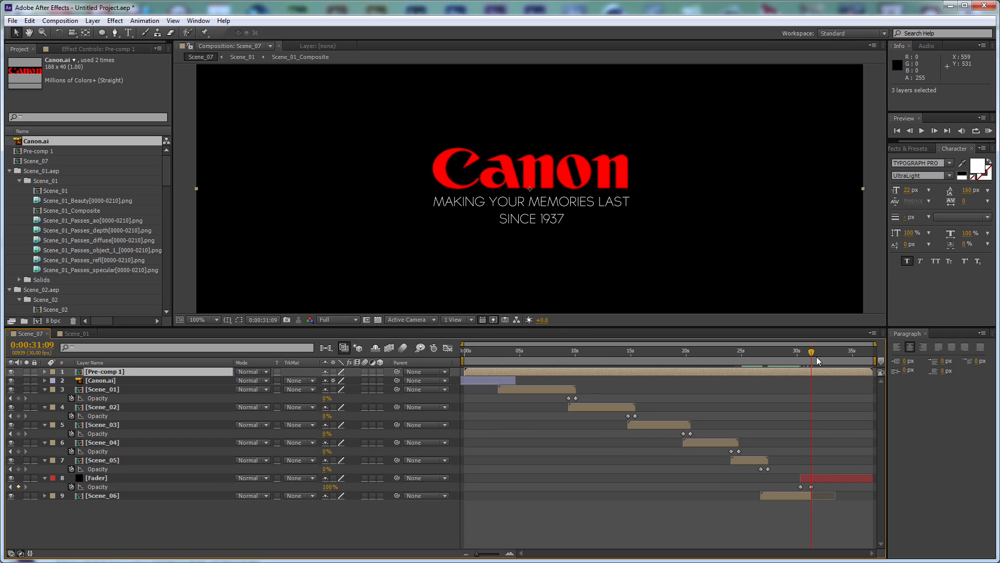
Keyframe the opacity of Pre-comp 1 from 0% at 0:00:30:09 to 100% at 0:00:31:09
{"action": "left_click_drag", "start_coordinate": [808, 360], "coordinate": [805, 363]}
{"action": "key", "text": "t"}
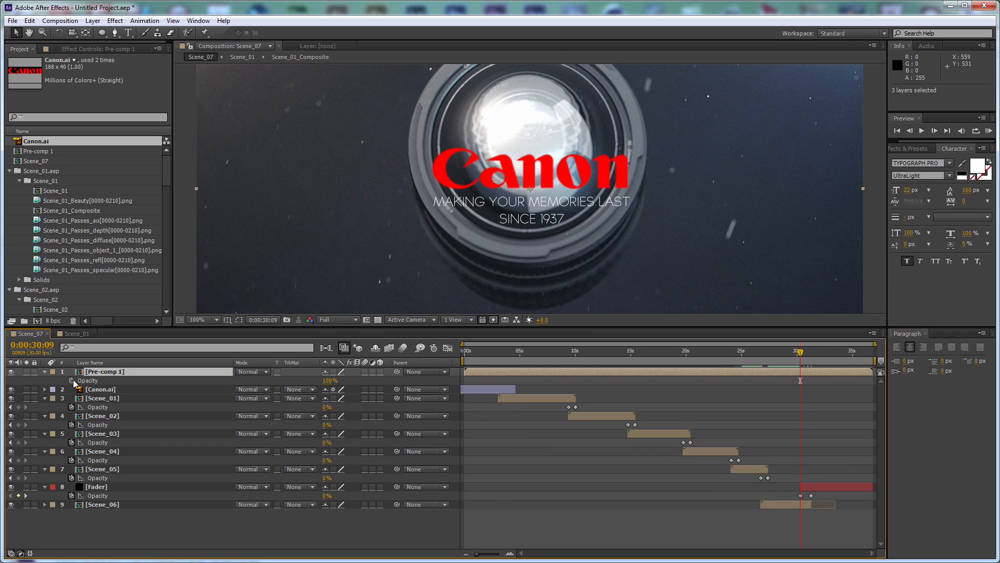
{"action": "left_click", "coordinate": [72, 380]}
{"action": "left_click_drag", "start_coordinate": [329, 382], "coordinate": [178, 382]}
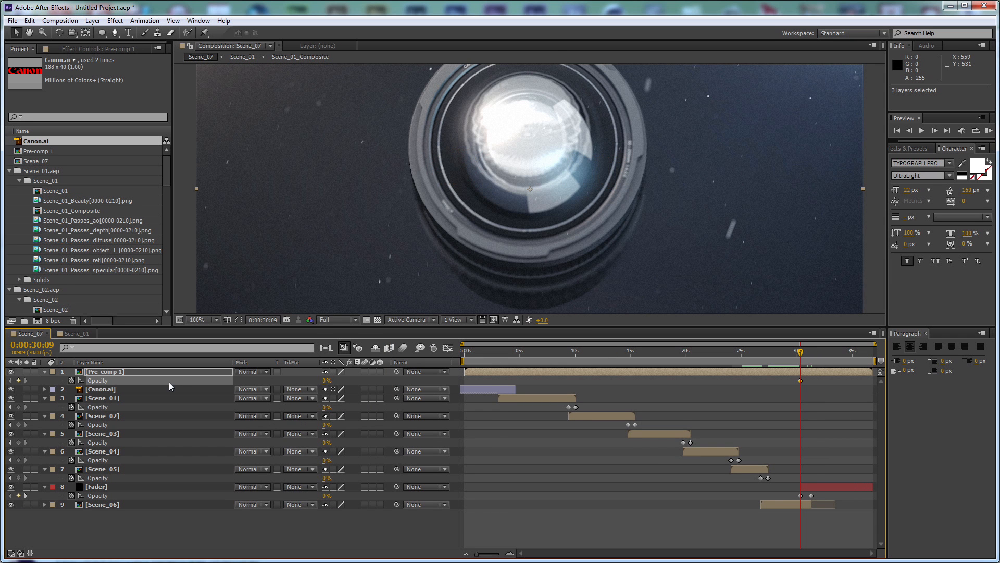
{"action": "key", "text": "k"}
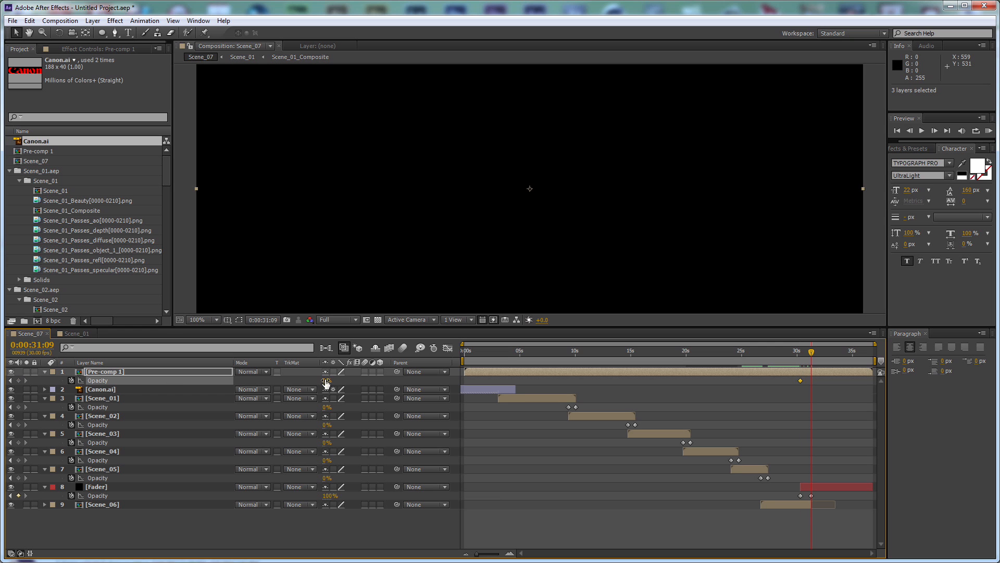
{"action": "left_click_drag", "start_coordinate": [326, 381], "coordinate": [452, 382]}
Trim the start of Pre-comp 1 to 0:00:30:09 and keyframe its scale from 100% there to 90% at 0:00:36:25
{"action": "key", "text": "shift+s"}
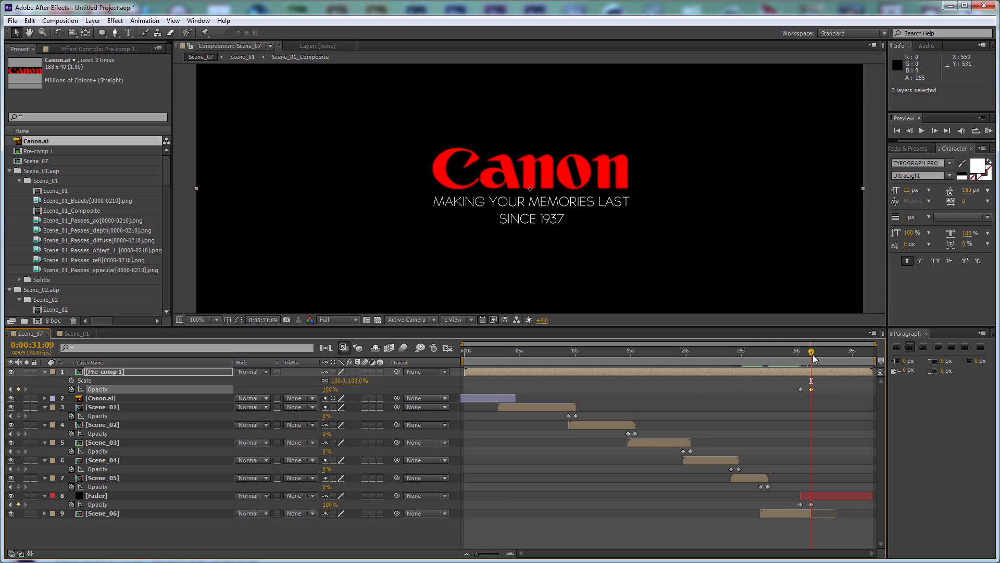
{"action": "key", "text": "j"}
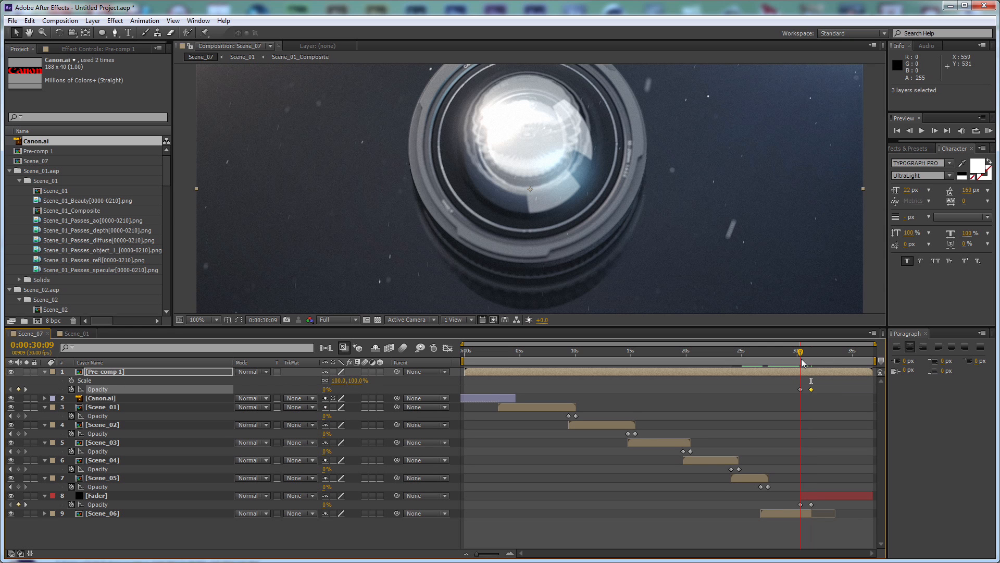
{"action": "left_click", "coordinate": [72, 380]}
{"action": "key", "text": "End"}
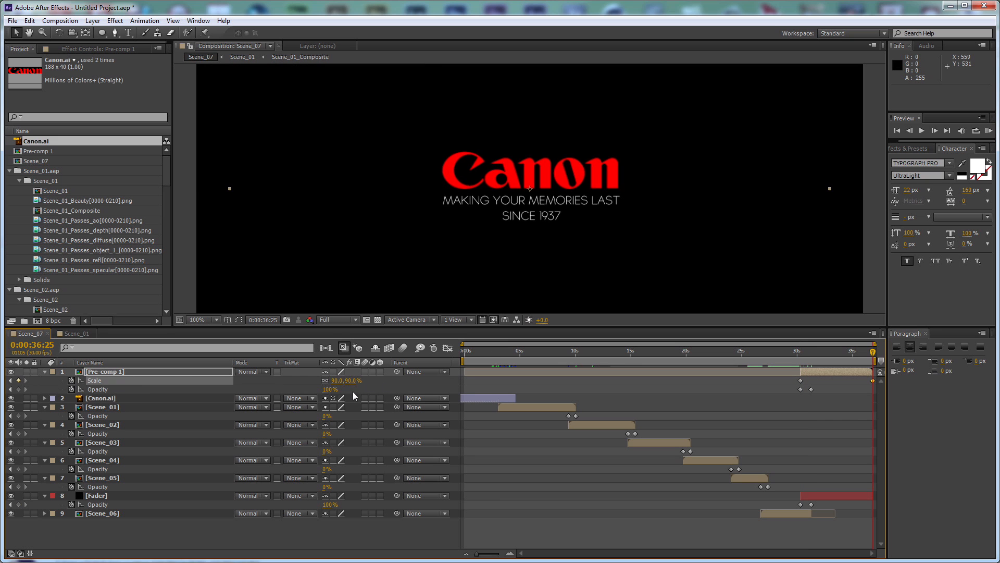
Collapse the expanded properties of all layers in the Scene_07 timeline and deselect them
{"action": "scroll", "coordinate": [577, 275], "scroll_direction": "down", "scroll_amount": 2}
{"action": "key", "text": "ctrl+a"}
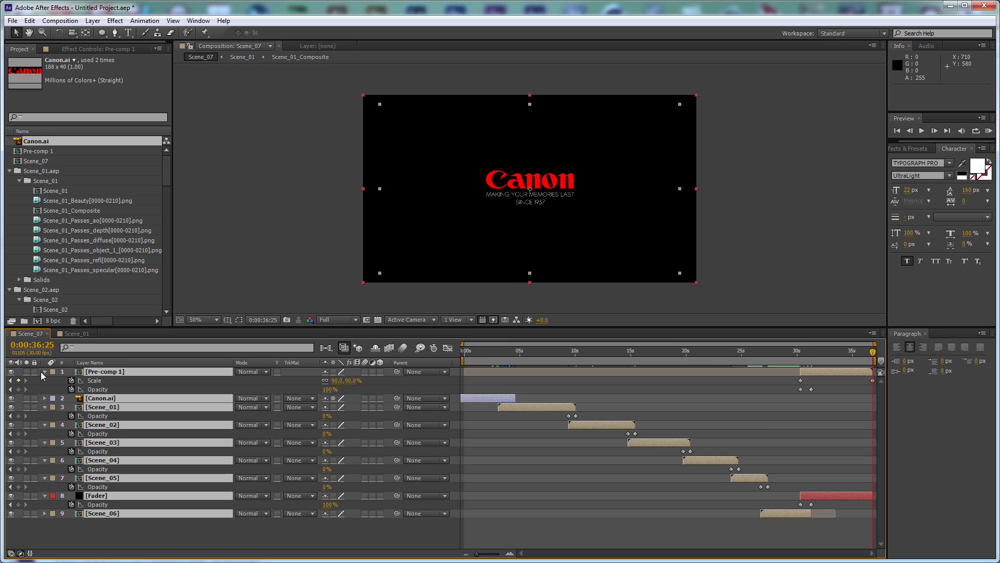
{"action": "left_click", "coordinate": [44, 371]}
{"action": "left_click", "coordinate": [304, 473]}
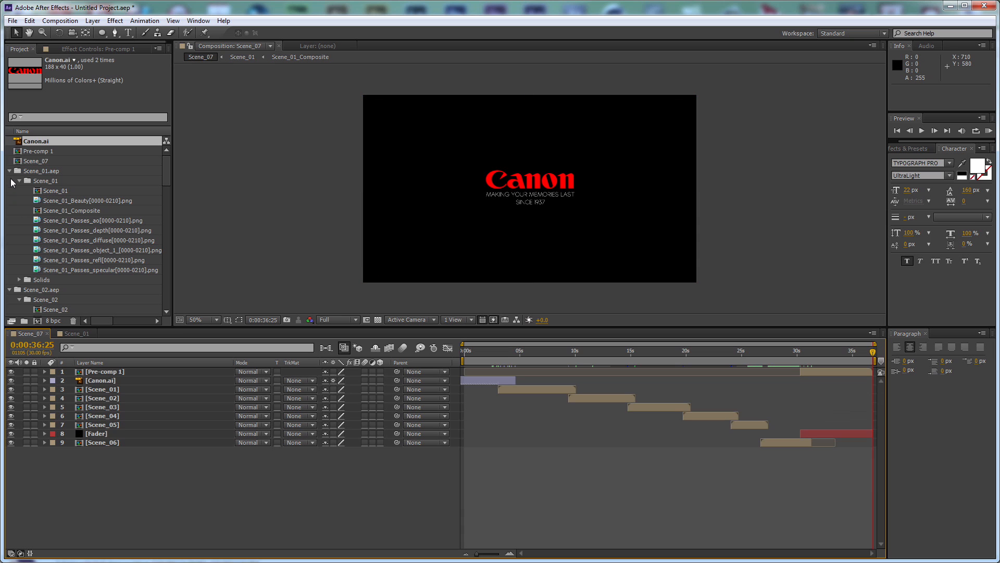
Collapse the imported project folders Scene_01.aep through Scene_06.aep and clear the selection
{"action": "left_click", "coordinate": [9, 171]}
{"action": "left_click", "coordinate": [10, 181]}
{"action": "left_click", "coordinate": [9, 190]}
{"action": "left_click", "coordinate": [9, 190]}
{"action": "left_click", "coordinate": [10, 201]}
{"action": "left_click", "coordinate": [9, 211]}
{"action": "left_click", "coordinate": [10, 221]}
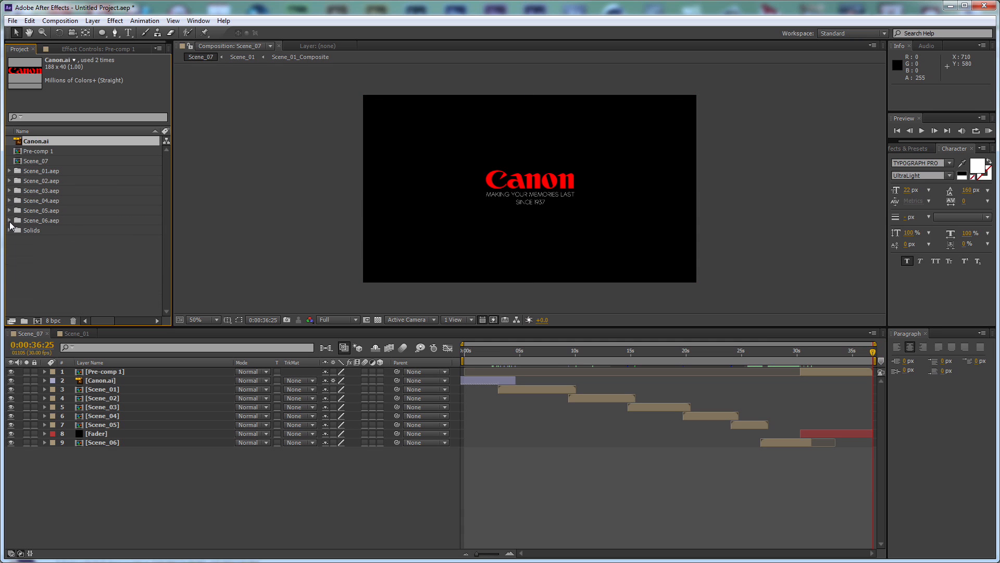
{"action": "left_click", "coordinate": [65, 271]}
{"action": "left_click", "coordinate": [236, 515]}
Check the assembled scenes at 0:00:17:04, 0:00:21:25 and 0:00:25:16
{"action": "key", "text": "apostrophe"}
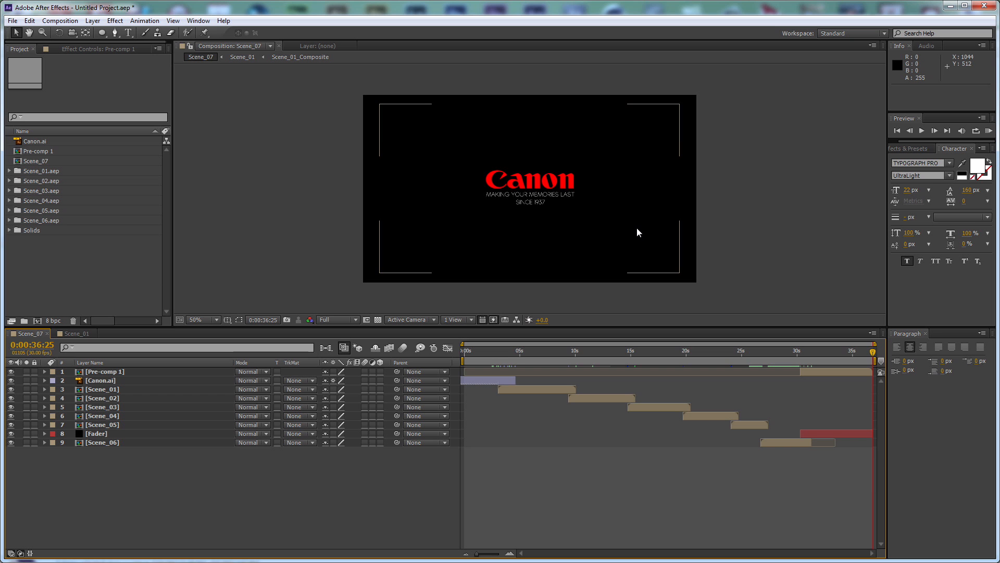
{"action": "left_click", "coordinate": [655, 361]}
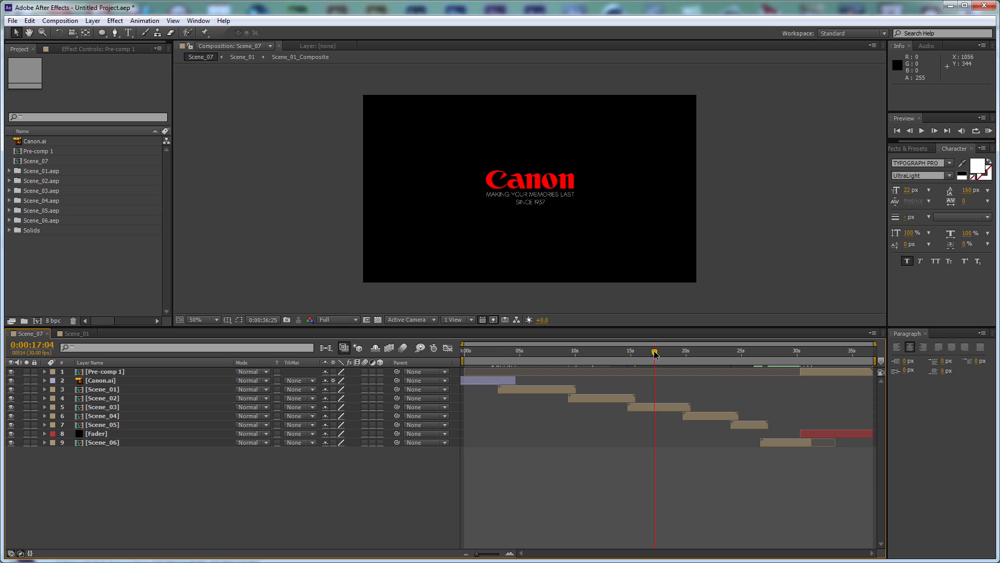
{"action": "left_click", "coordinate": [707, 359]}
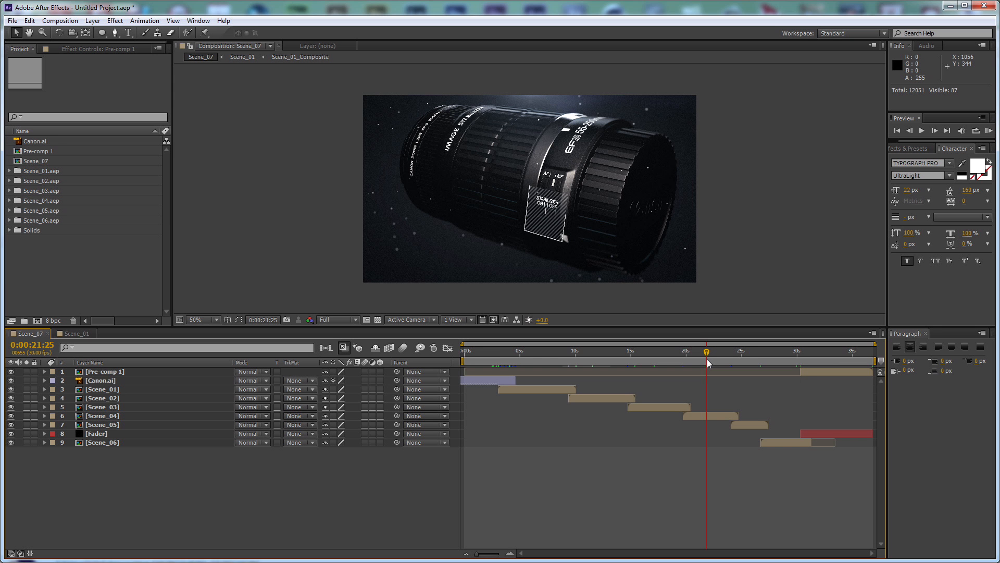
{"action": "left_click", "coordinate": [748, 360]}
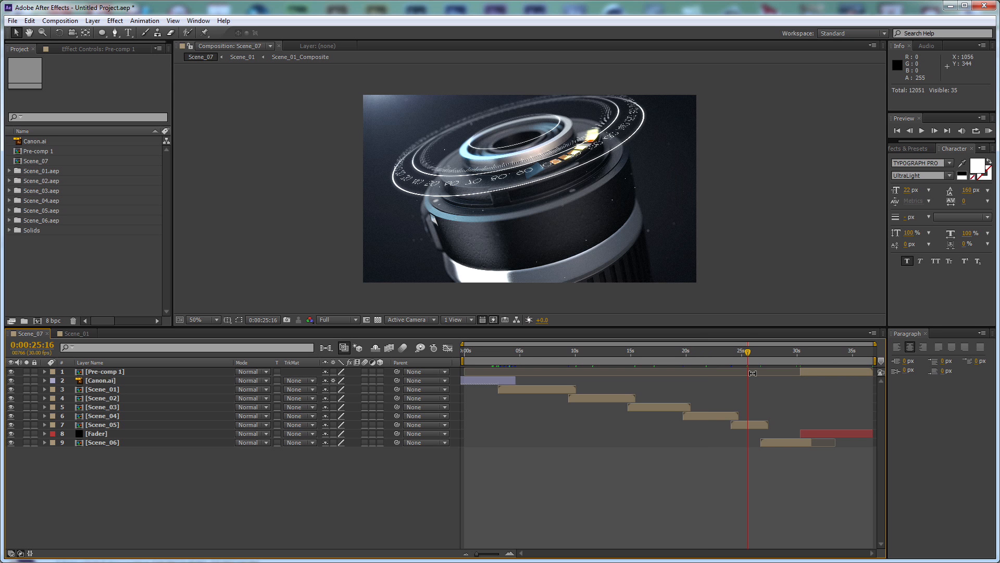